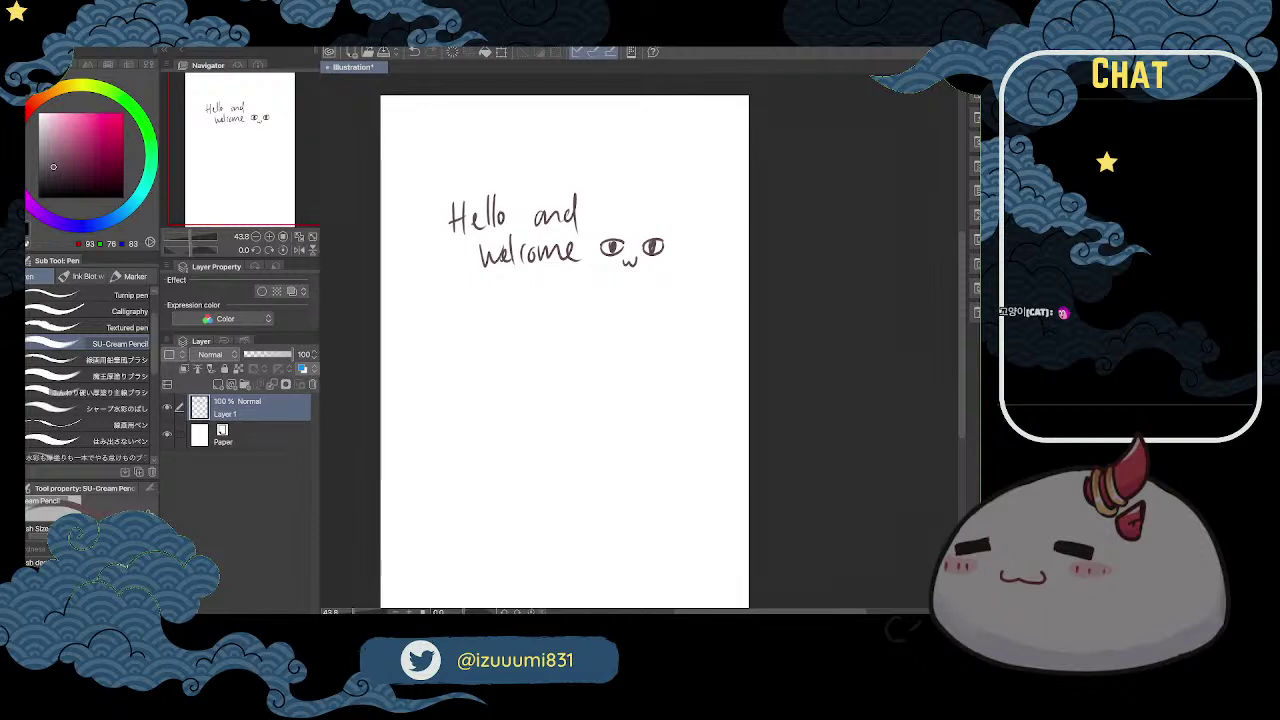
pyautogui.click(586, 355)
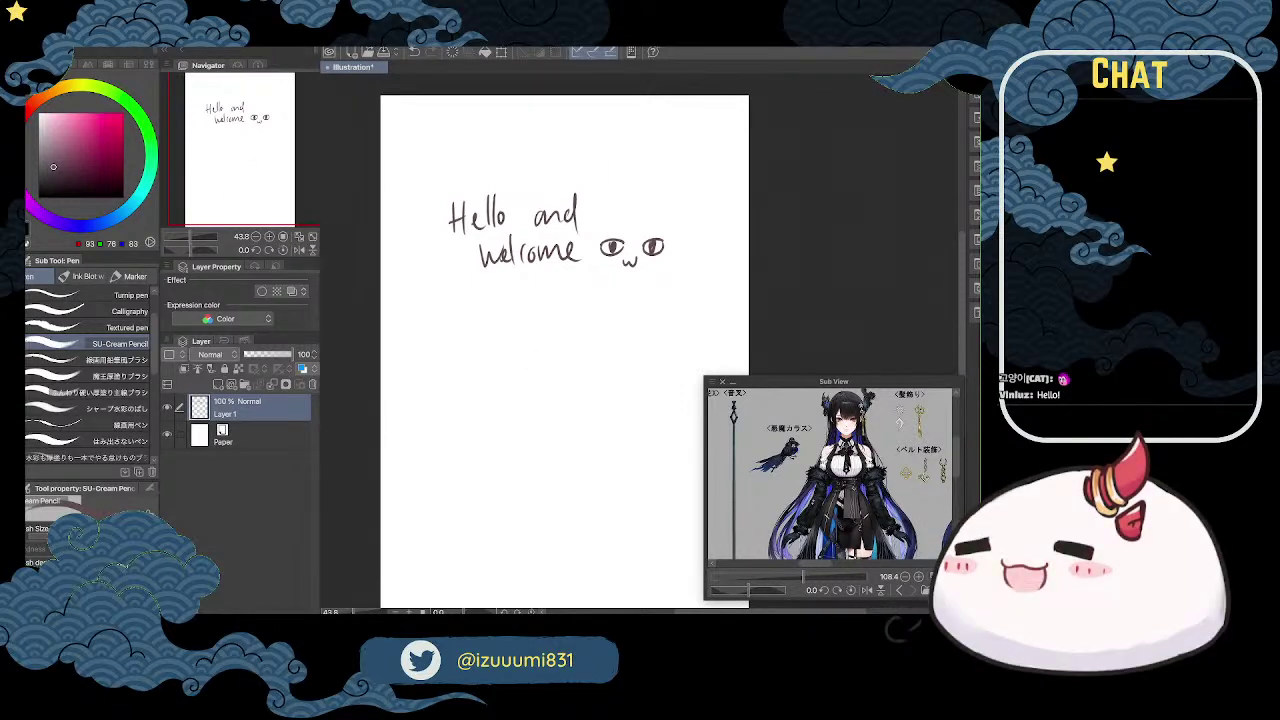
pyautogui.press('super+Tab')
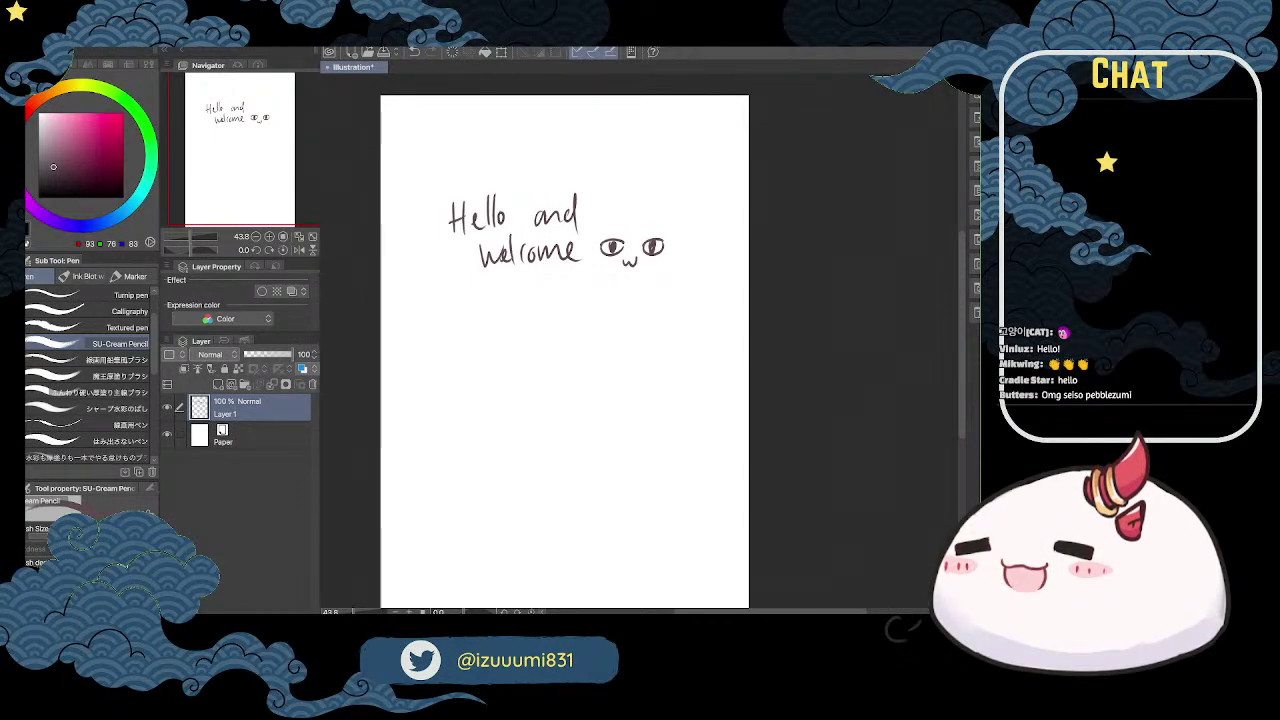
pyautogui.click(534, 468)
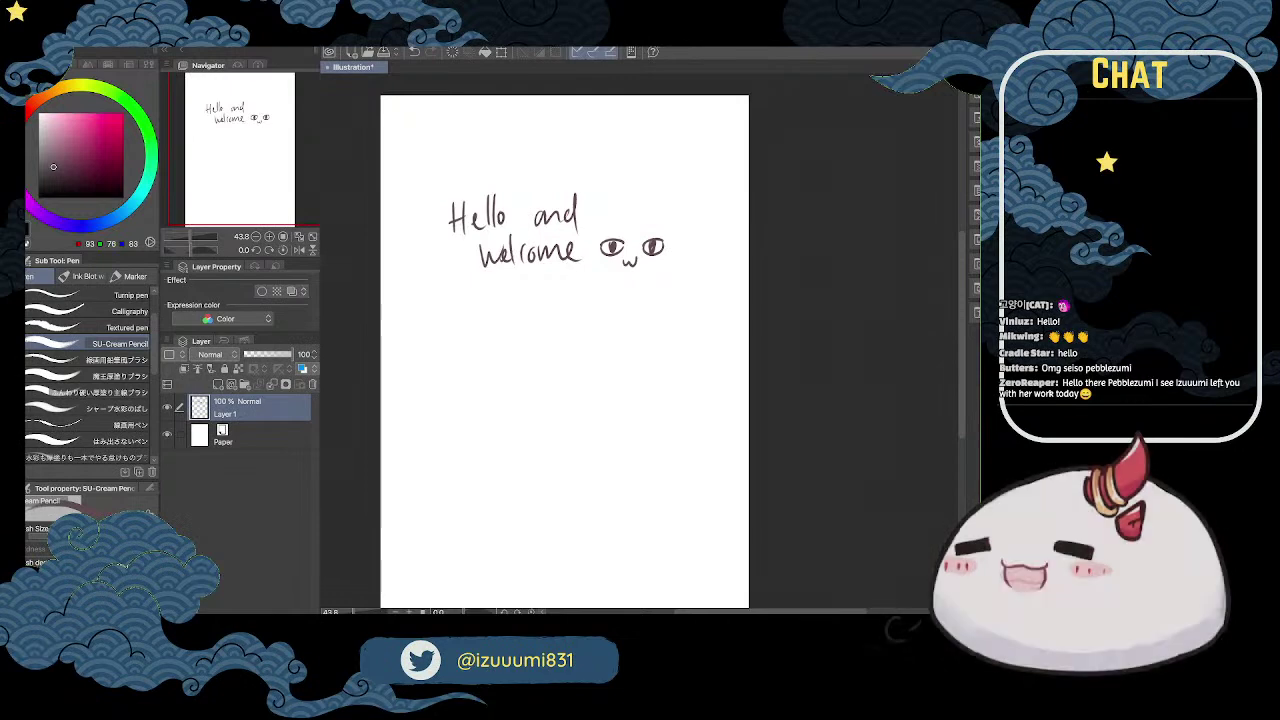
pyautogui.click(648, 358)
# Step: Delete the layer with the handwritten greeting and add a new empty raster layer above the paper
pyautogui.moveTo(270, 106)
pyautogui.mouseDown()
pyautogui.moveTo(267, 119)
pyautogui.moveTo(271, 102)
pyautogui.mouseUp()
pyautogui.click(256, 237)
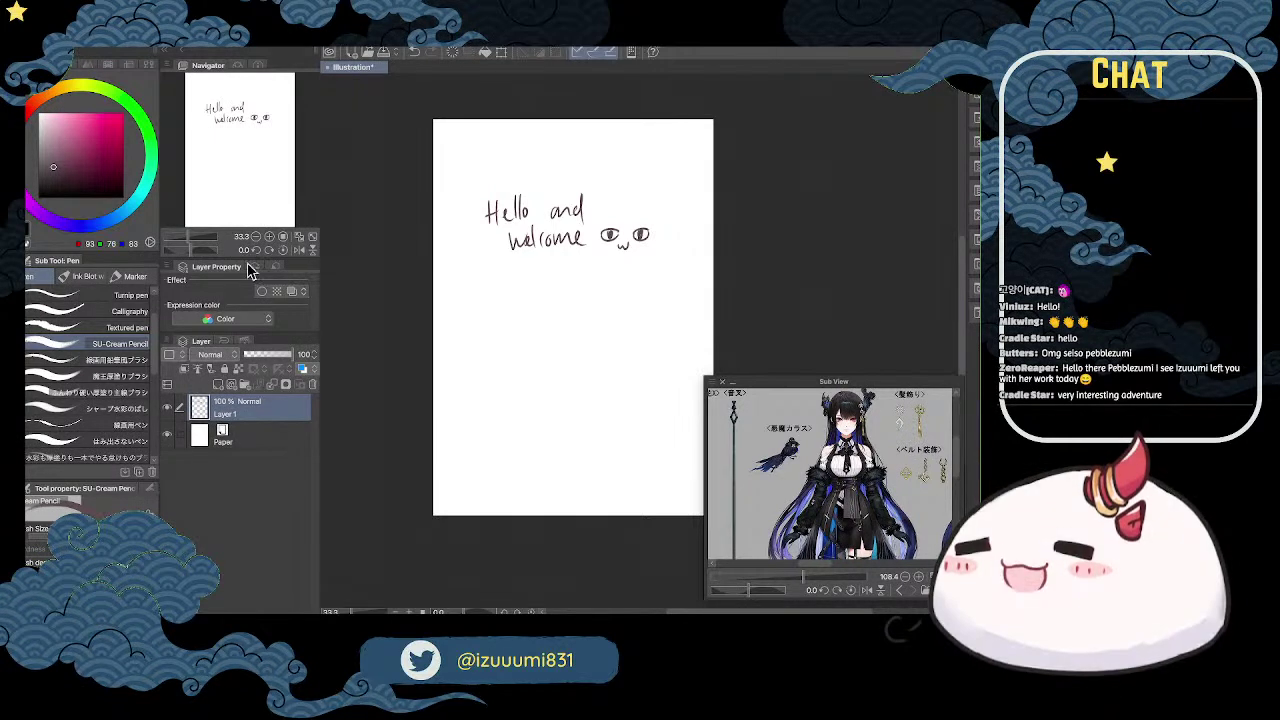
pyautogui.moveTo(247, 125)
pyautogui.mouseDown()
pyautogui.moveTo(258, 139)
pyautogui.moveTo(251, 127)
pyautogui.mouseUp()
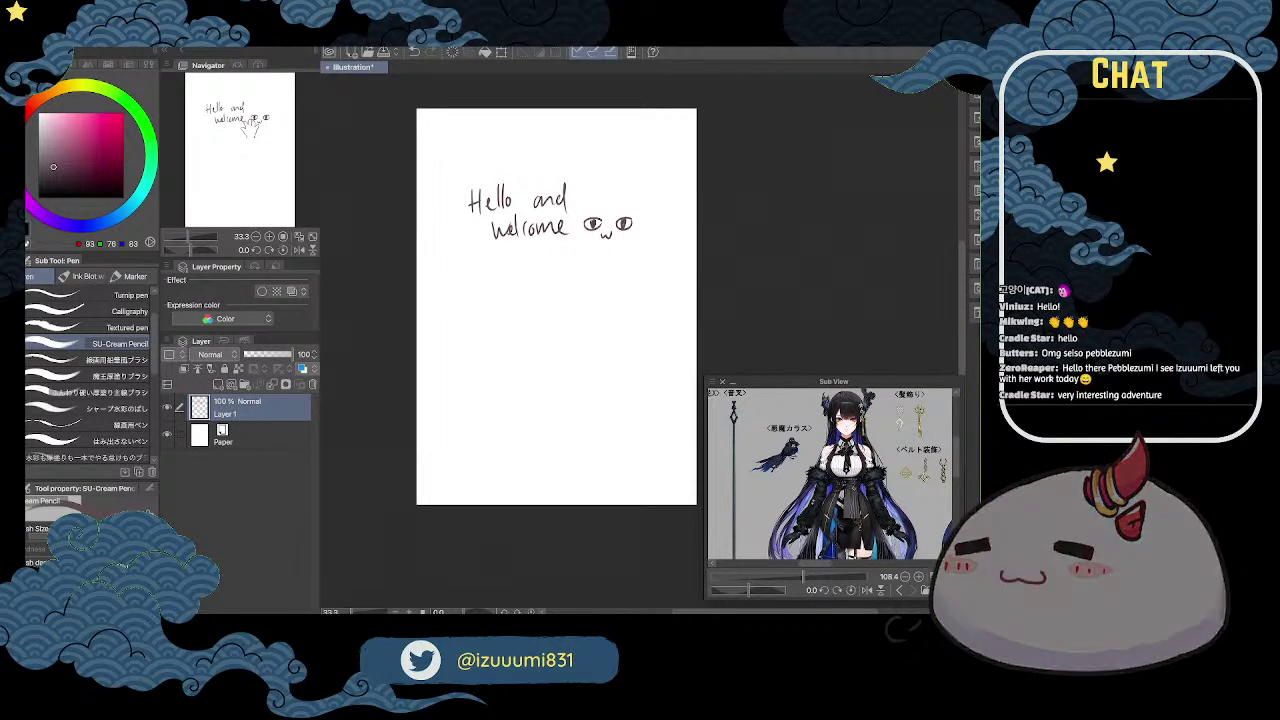
pyautogui.moveTo(246, 109)
pyautogui.mouseDown()
pyautogui.moveTo(257, 115)
pyautogui.moveTo(235, 105)
pyautogui.moveTo(248, 103)
pyautogui.moveTo(252, 126)
pyautogui.moveTo(248, 108)
pyautogui.mouseUp()
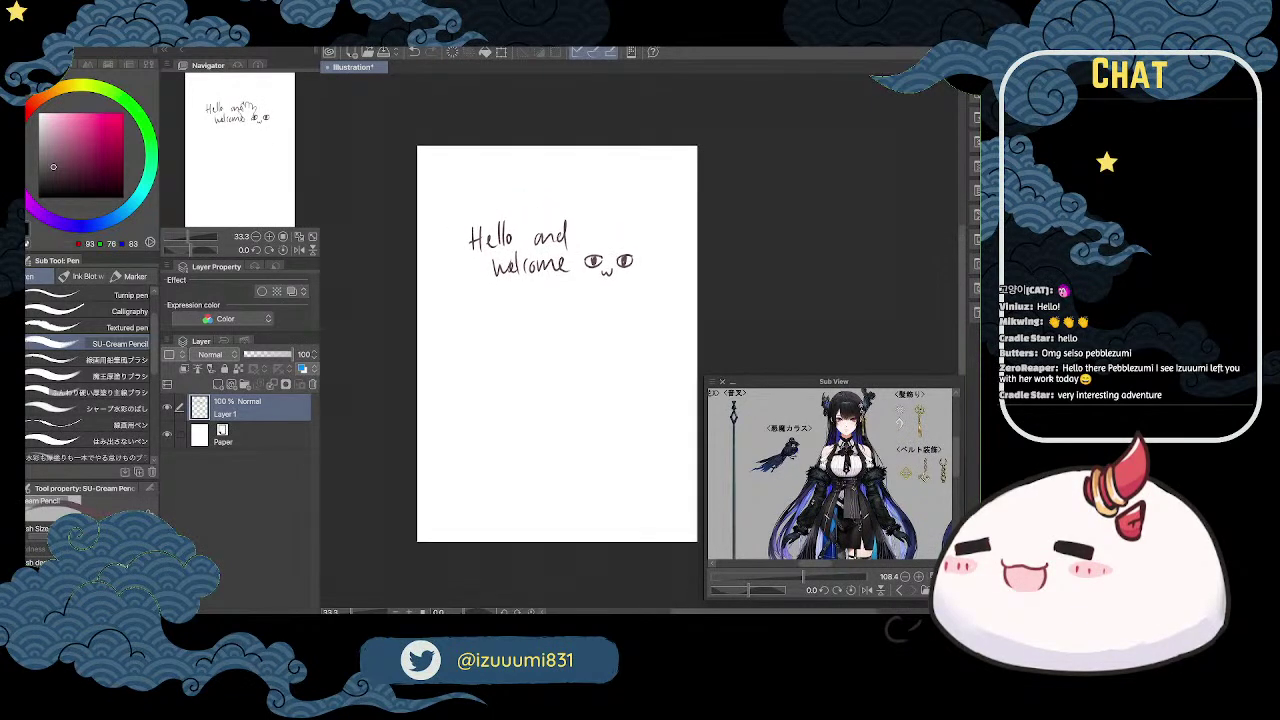
pyautogui.click(312, 385)
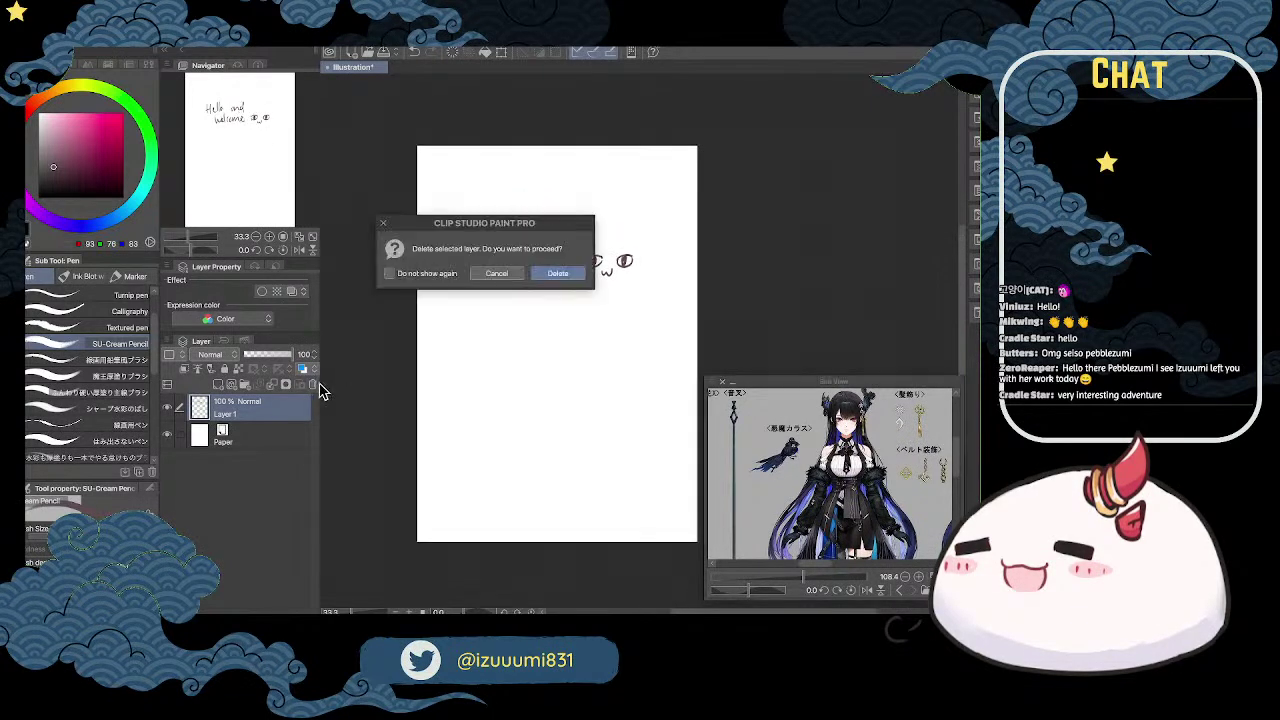
pyautogui.click(557, 275)
pyautogui.click(220, 386)
# Step: Handwrite "where is the mole???" across two lines near the top of the page
pyautogui.moveTo(458, 200)
pyautogui.mouseDown()
pyautogui.moveTo(491, 190)
pyautogui.moveTo(487, 203)
pyautogui.moveTo(549, 184)
pyautogui.moveTo(560, 215)
pyautogui.mouseUp()
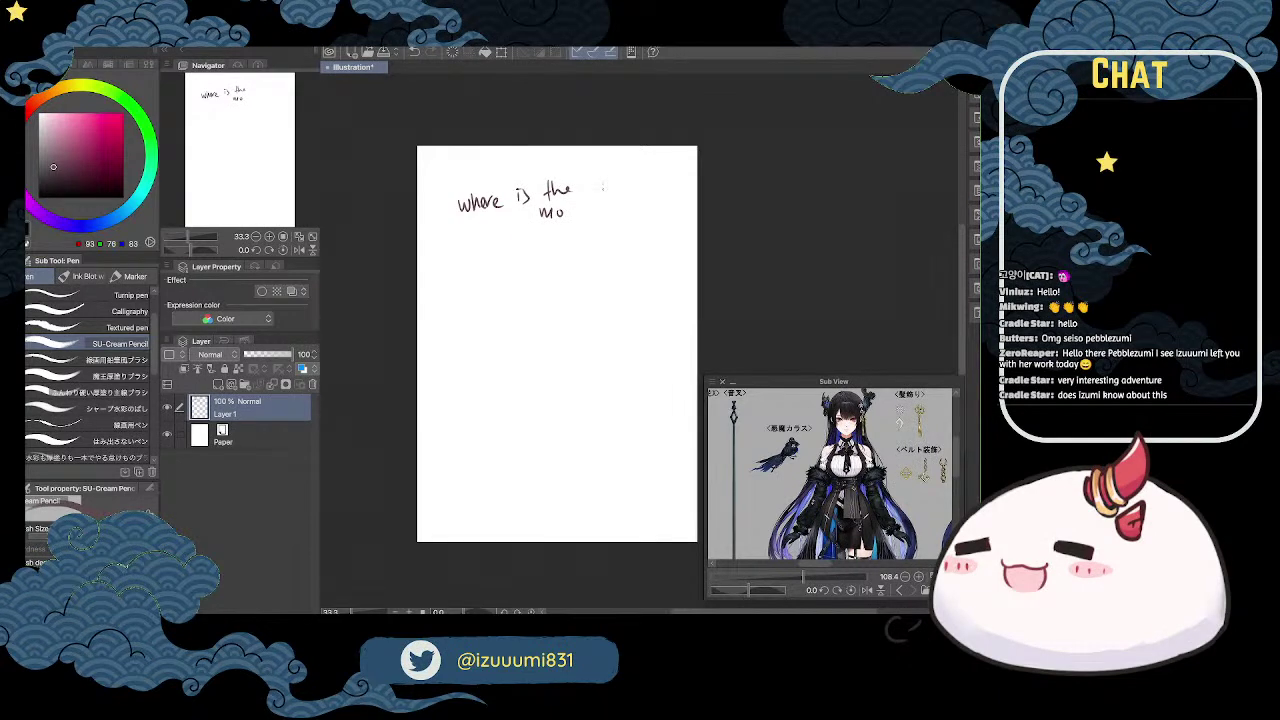
pyautogui.moveTo(567, 199); pyautogui.dragTo(576, 215)
pyautogui.click(584, 211)
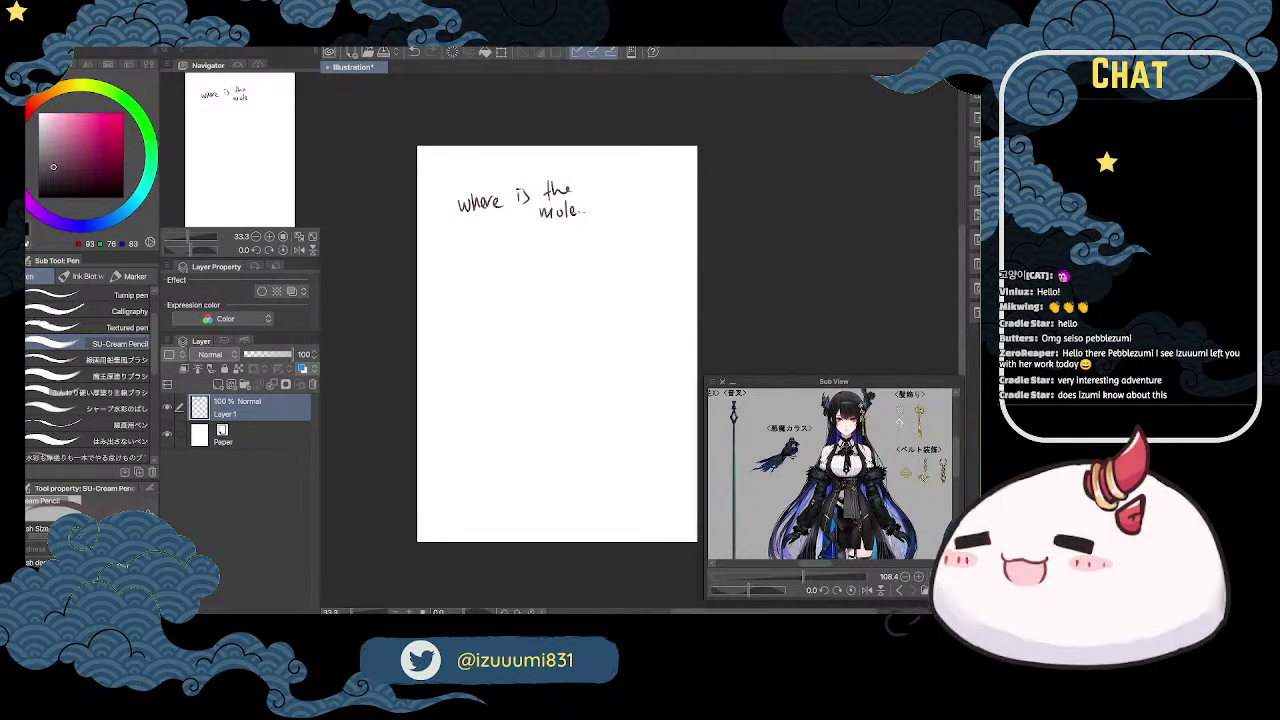
pyautogui.moveTo(581, 204); pyautogui.dragTo(608, 206)
pyautogui.click(587, 215)
pyautogui.click(598, 214)
pyautogui.click(610, 211)
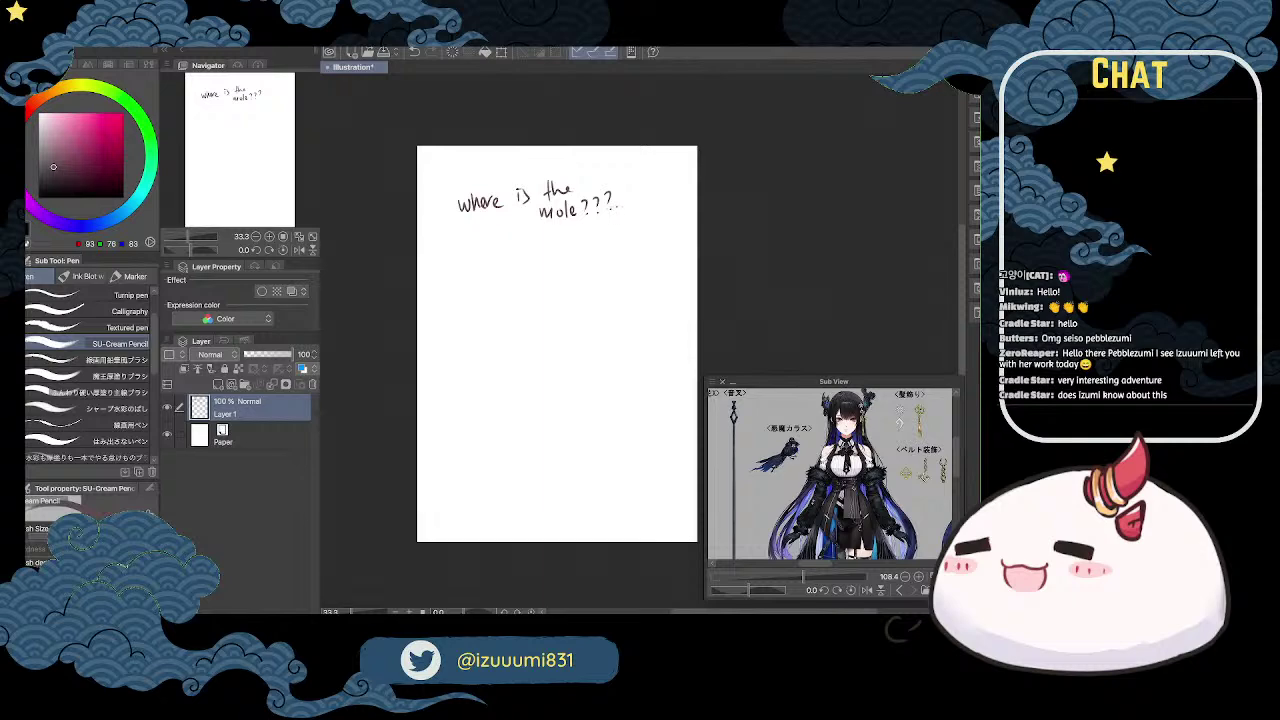
# Step: Draw a simple front-view body outline centred below the question and write F above its head
pyautogui.scroll(1, 616, 209)
pyautogui.press('space')
pyautogui.moveTo(682, 257); pyautogui.dragTo(700, 151)
pyautogui.press('space')
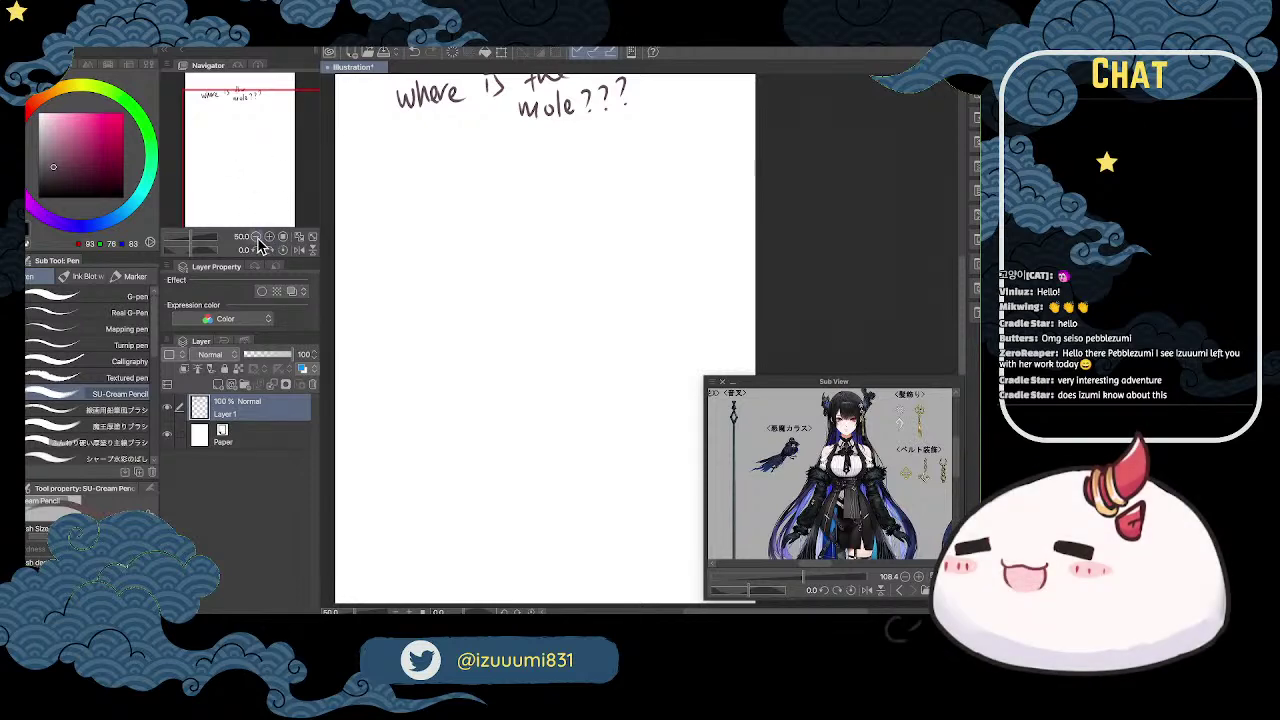
pyautogui.moveTo(264, 143); pyautogui.dragTo(257, 132)
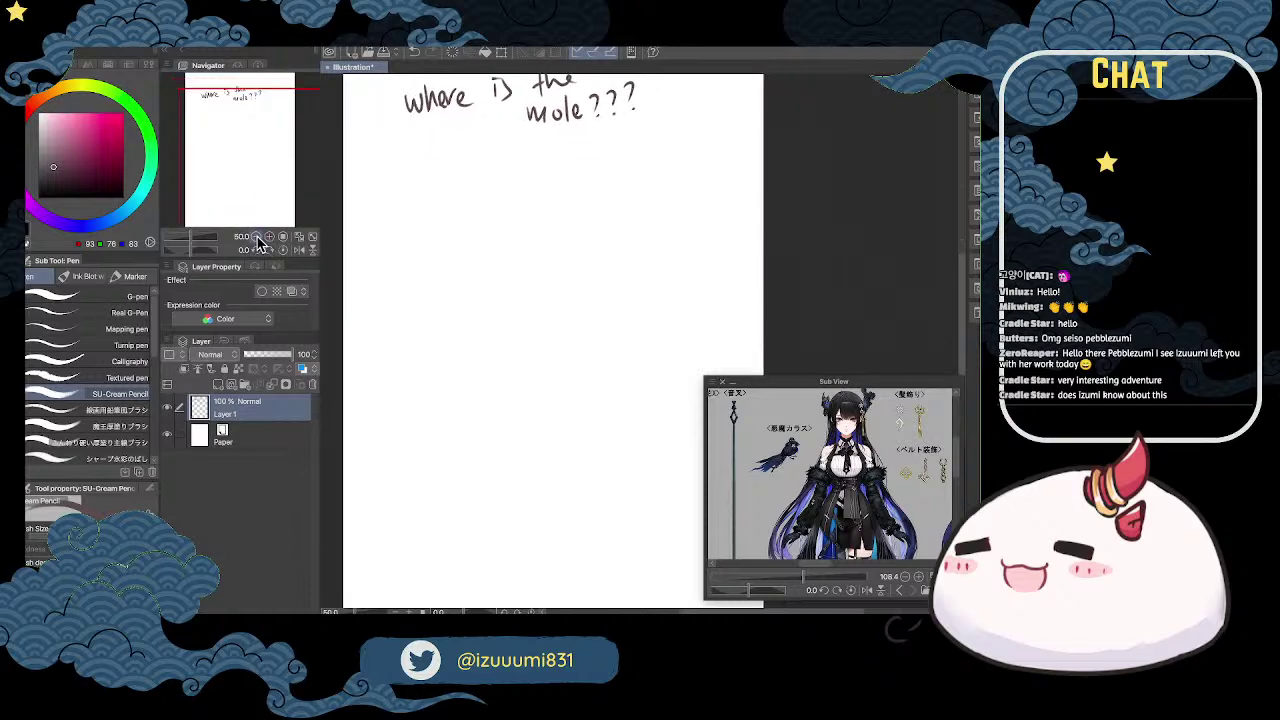
pyautogui.click(268, 237)
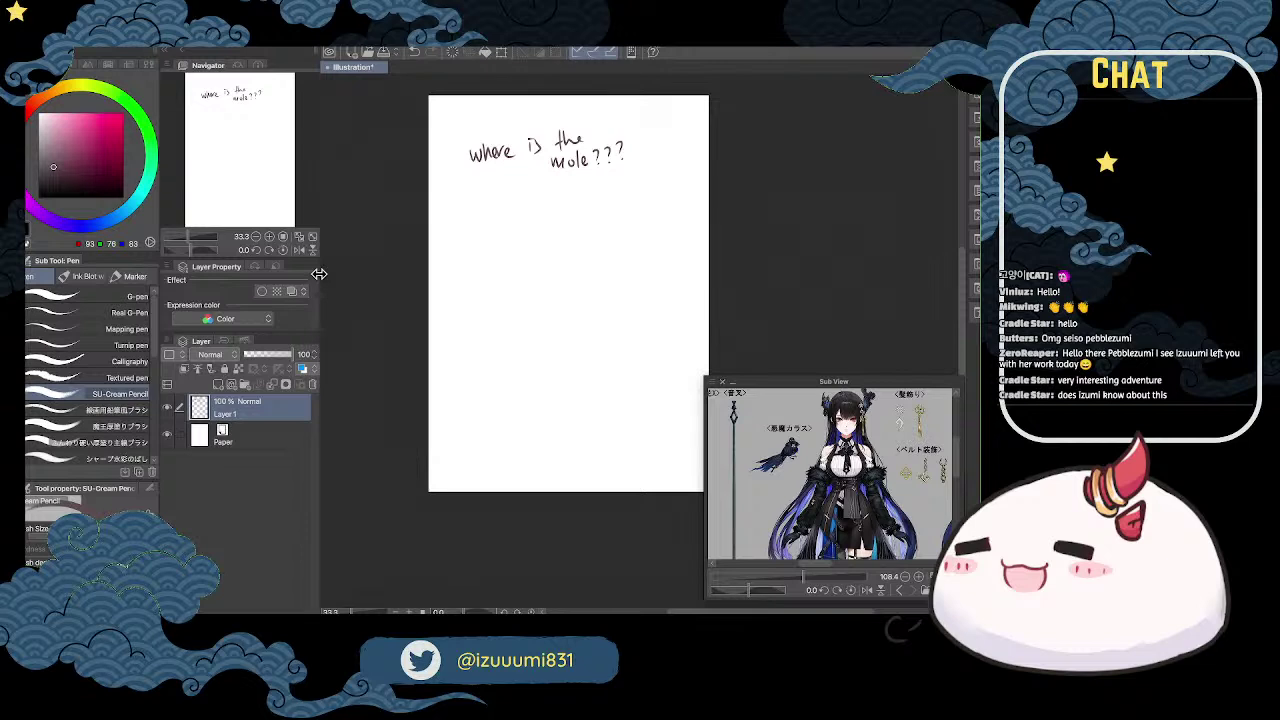
pyautogui.moveTo(260, 157); pyautogui.dragTo(259, 151)
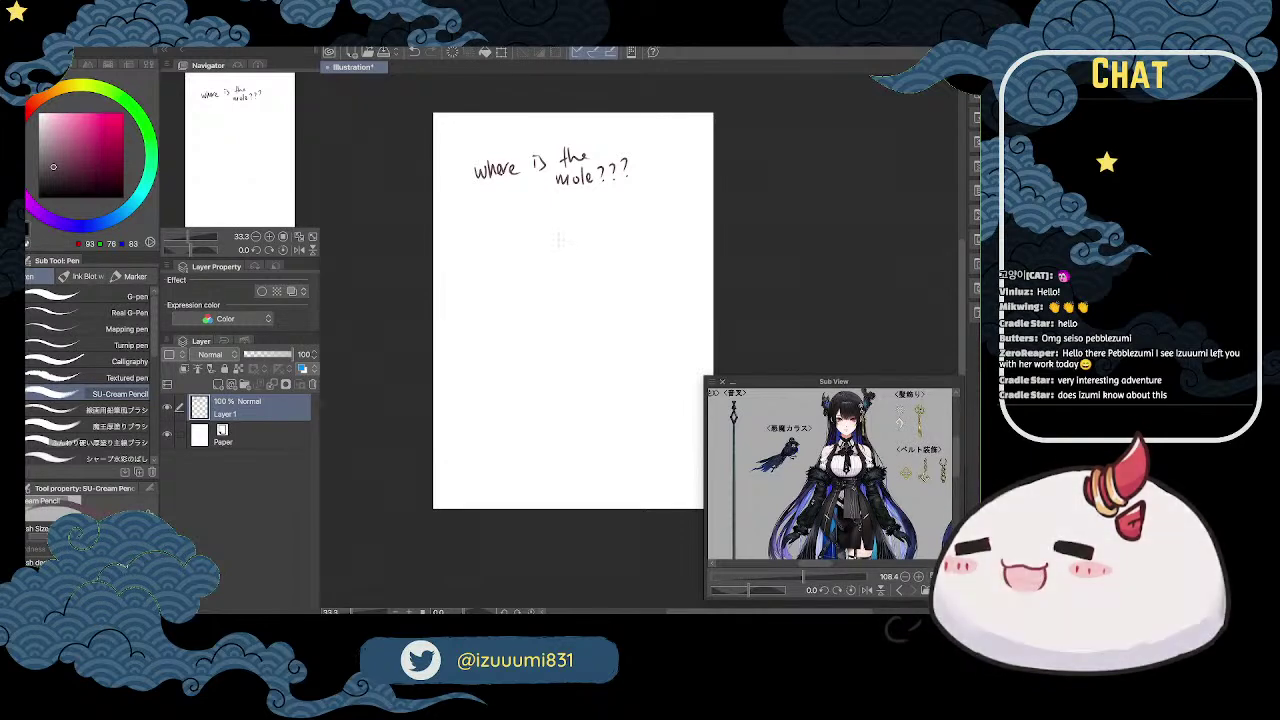
pyautogui.moveTo(550, 214)
pyautogui.mouseDown()
pyautogui.moveTo(546, 240)
pyautogui.moveTo(556, 212)
pyautogui.mouseUp()
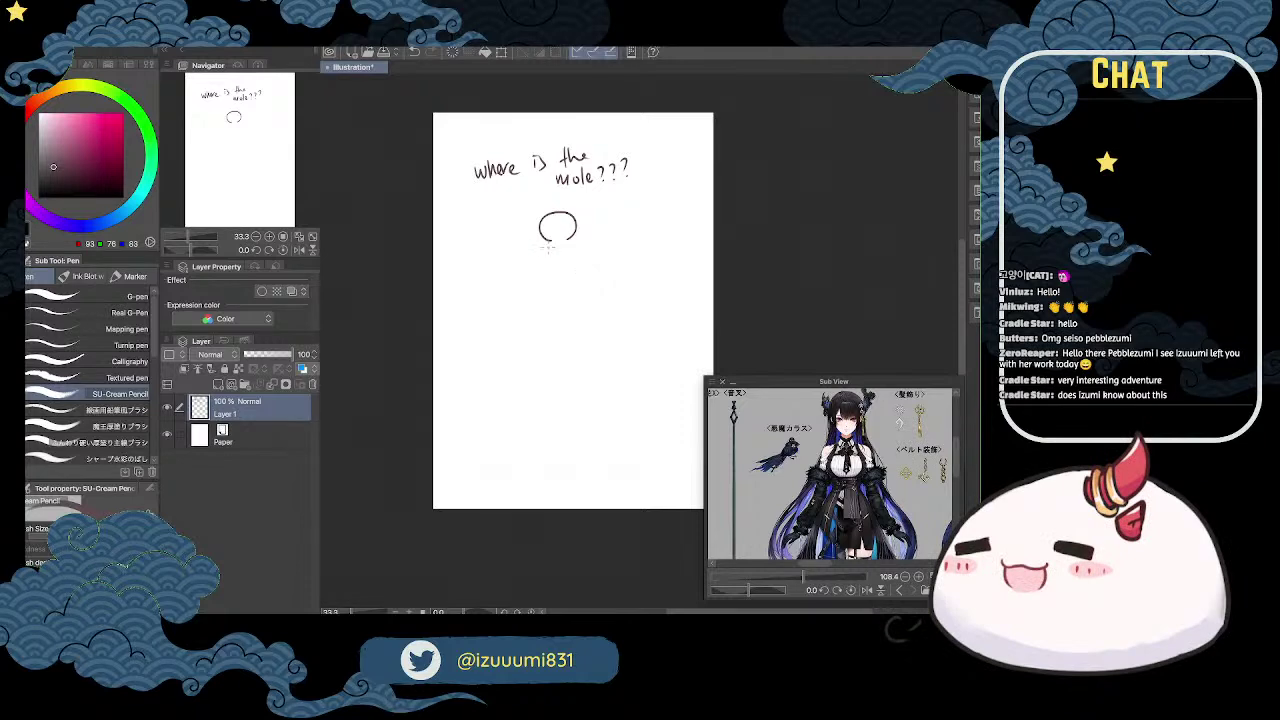
pyautogui.moveTo(542, 240)
pyautogui.mouseDown()
pyautogui.moveTo(546, 254)
pyautogui.moveTo(590, 255)
pyautogui.moveTo(548, 290)
pyautogui.moveTo(576, 258)
pyautogui.mouseUp()
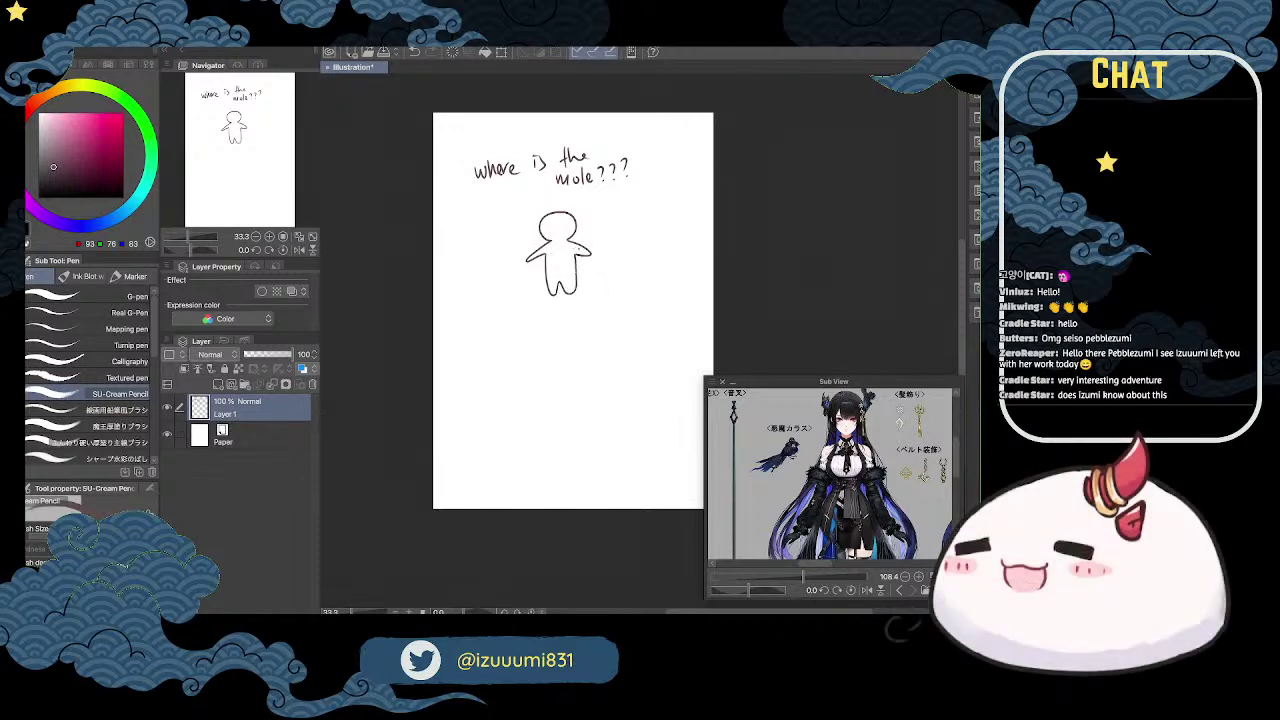
pyautogui.scroll(1, 556, 196)
pyautogui.moveTo(551, 201); pyautogui.dragTo(557, 200)
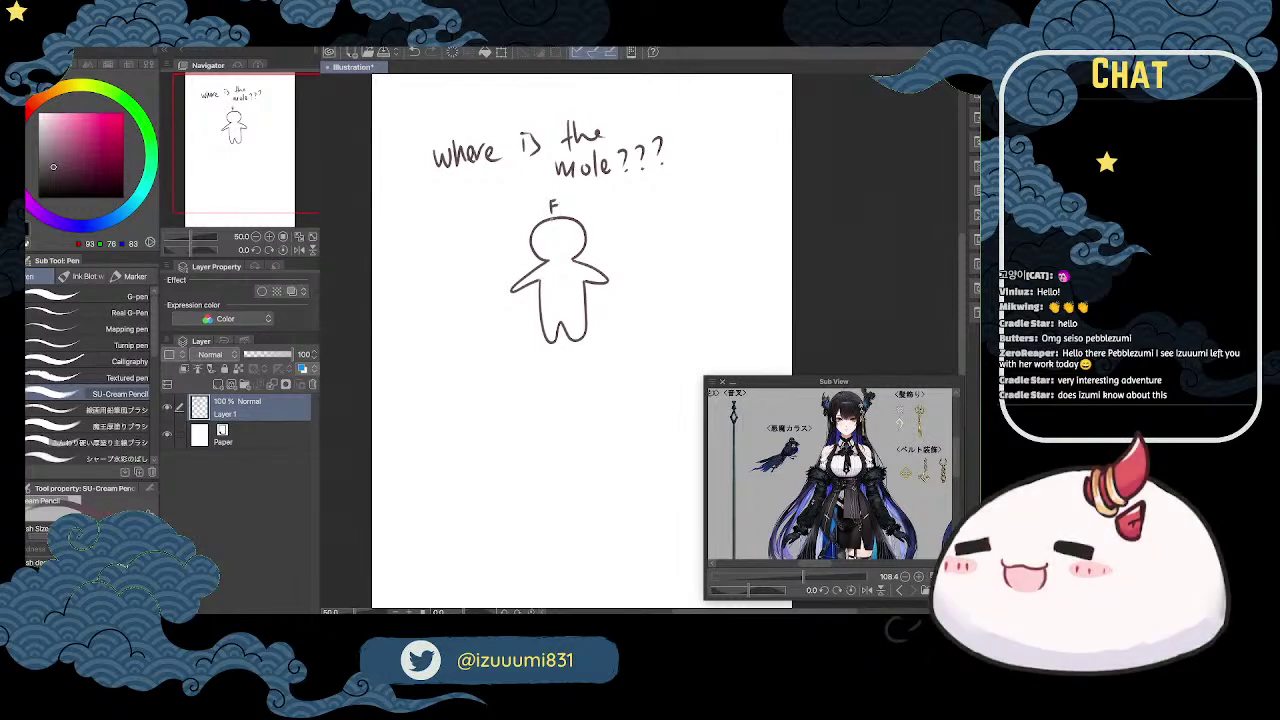
# Step: Draw a simple side-view body outline with one arm to the right of the front-view figure
pyautogui.moveTo(258, 131); pyautogui.dragTo(266, 131)
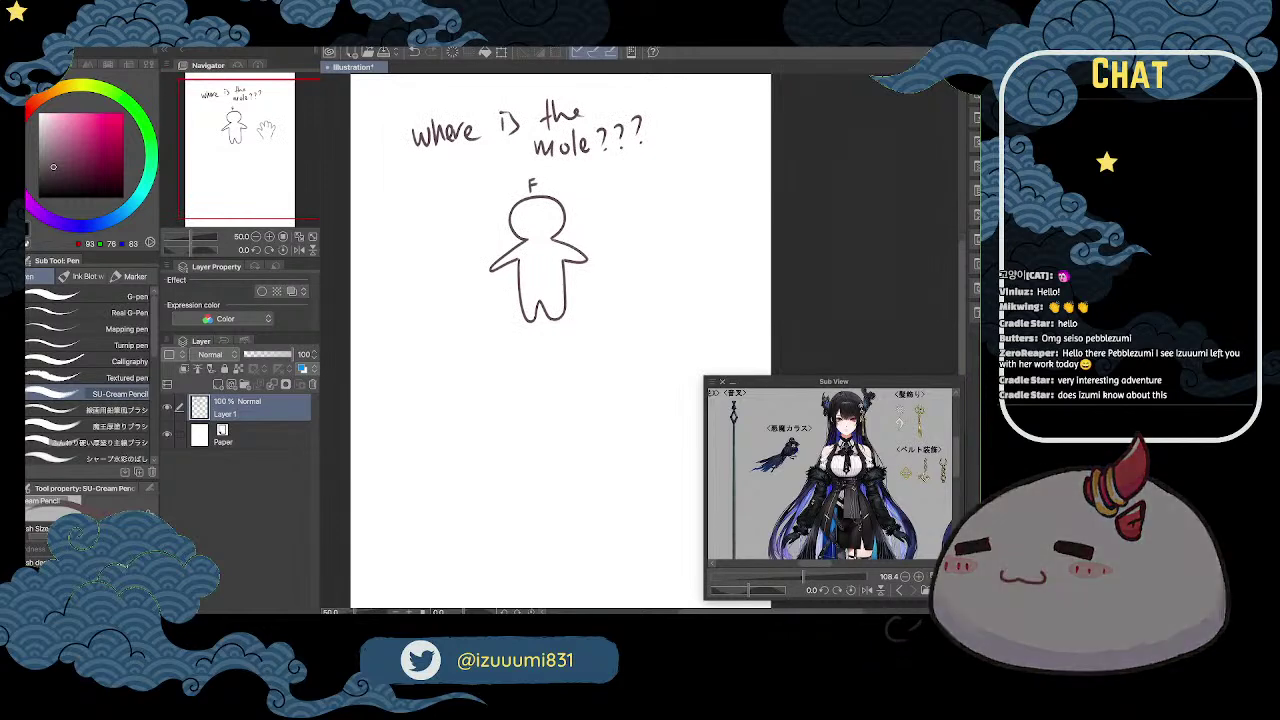
pyautogui.moveTo(266, 128); pyautogui.dragTo(303, 113)
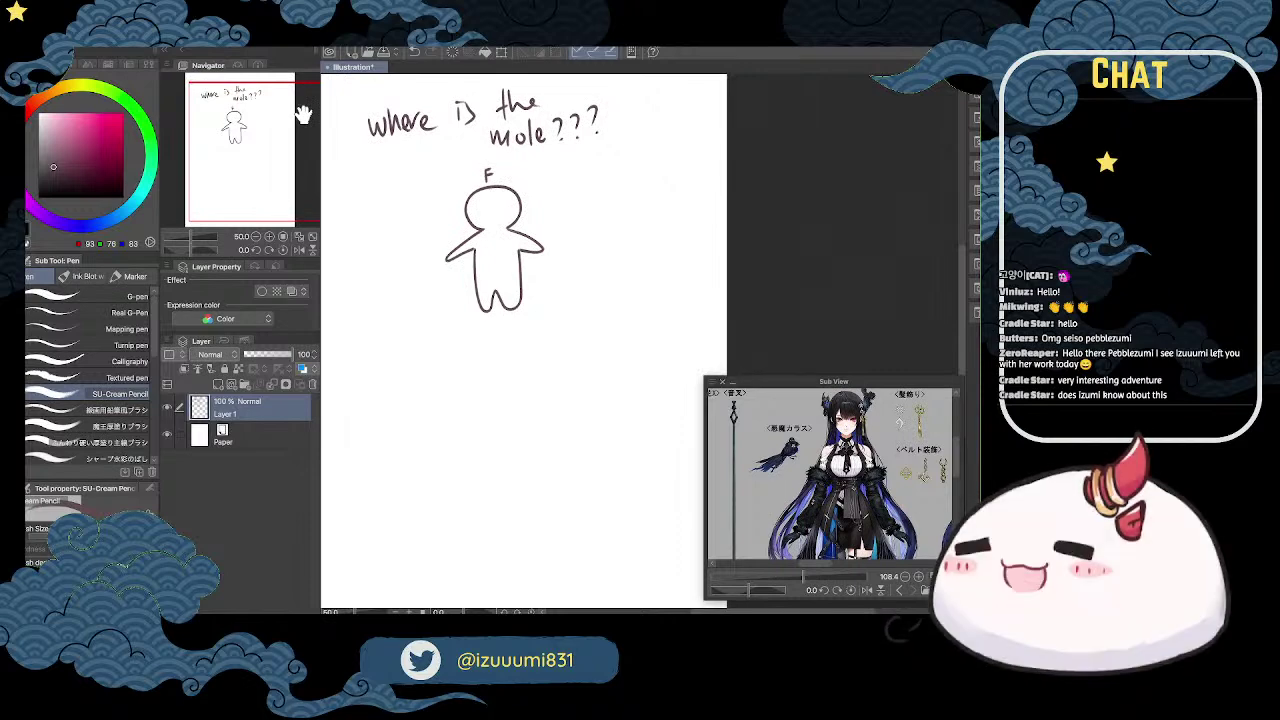
pyautogui.moveTo(582, 216)
pyautogui.mouseDown()
pyautogui.moveTo(593, 170)
pyautogui.moveTo(614, 203)
pyautogui.moveTo(609, 236)
pyautogui.moveTo(603, 222)
pyautogui.moveTo(614, 241)
pyautogui.moveTo(599, 243)
pyautogui.moveTo(586, 296)
pyautogui.mouseUp()
pyautogui.moveTo(598, 296); pyautogui.dragTo(600, 256)
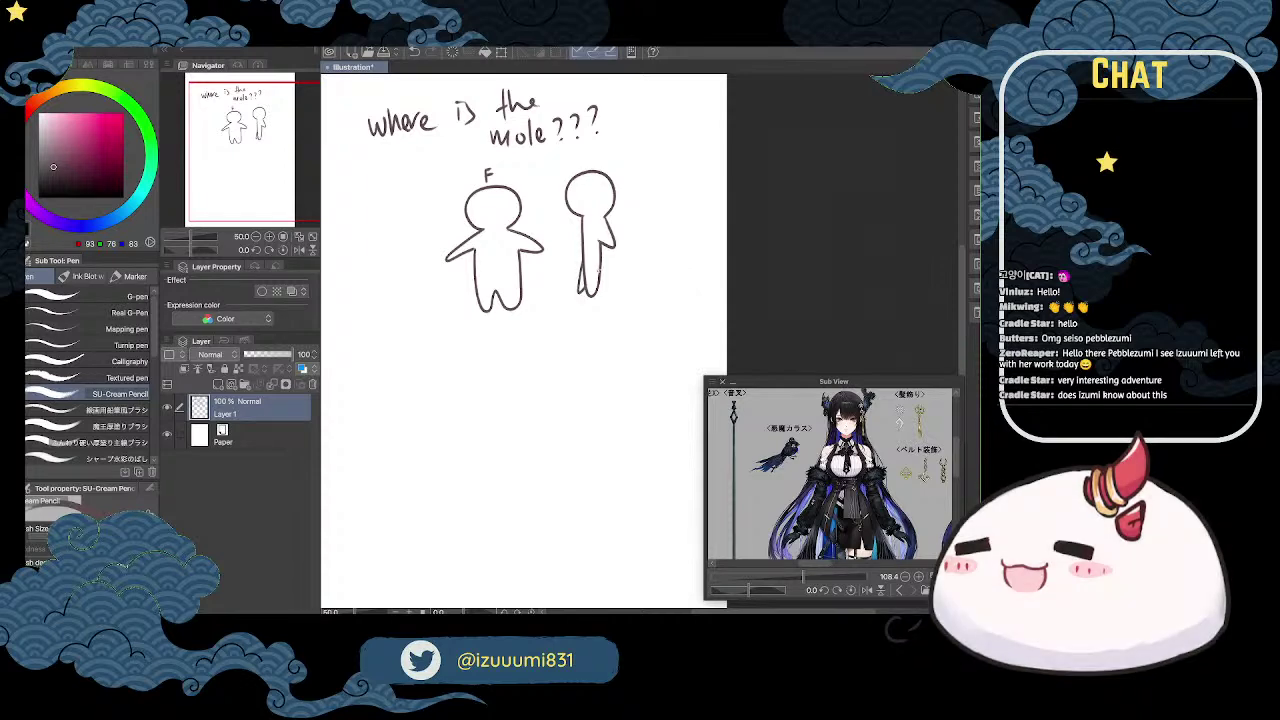
# Step: Erase and redraw the side-view figure's body and arm lines, and write S above its head
pyautogui.press('e')
pyautogui.moveTo(580, 216)
pyautogui.mouseDown()
pyautogui.moveTo(584, 296)
pyautogui.moveTo(592, 304)
pyautogui.moveTo(598, 248)
pyautogui.moveTo(582, 284)
pyautogui.moveTo(600, 290)
pyautogui.moveTo(589, 308)
pyautogui.moveTo(582, 292)
pyautogui.mouseUp()
pyautogui.press('p')
pyautogui.press('e')
pyautogui.moveTo(601, 241)
pyautogui.mouseDown()
pyautogui.moveTo(614, 235)
pyautogui.moveTo(613, 261)
pyautogui.mouseUp()
pyautogui.press('p')
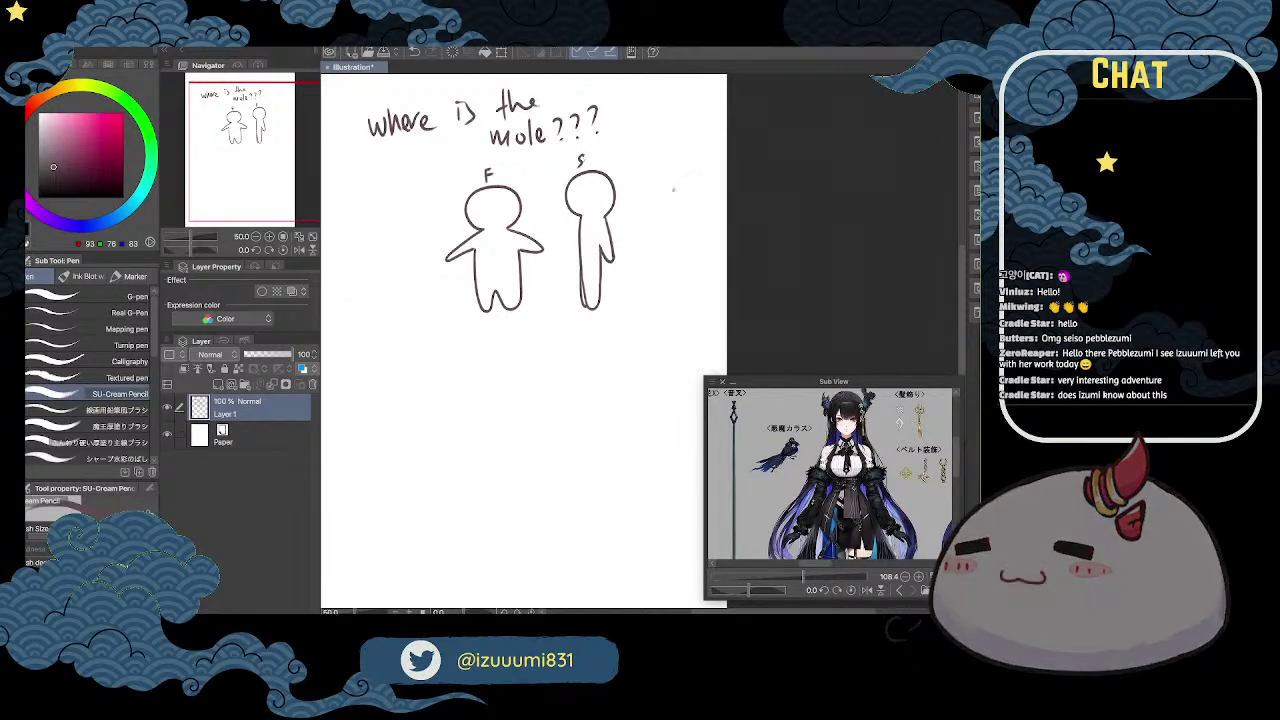
# Step: Lasso both figures with their letters and move them left to make room for a third figure
pyautogui.press('m')
pyautogui.moveTo(630, 168)
pyautogui.mouseDown()
pyautogui.moveTo(585, 143)
pyautogui.moveTo(438, 200)
pyautogui.moveTo(645, 180)
pyautogui.mouseUp()
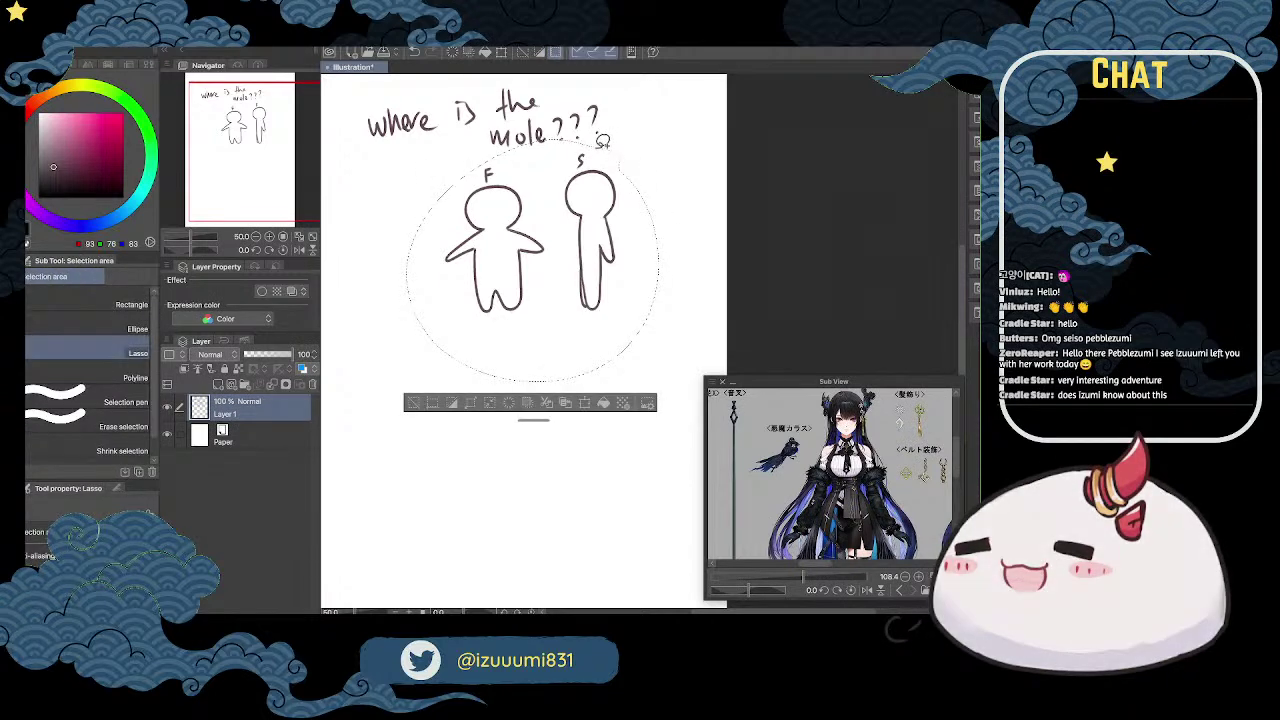
pyautogui.click(585, 402)
pyautogui.moveTo(610, 288); pyautogui.dragTo(532, 298)
pyautogui.click(489, 414)
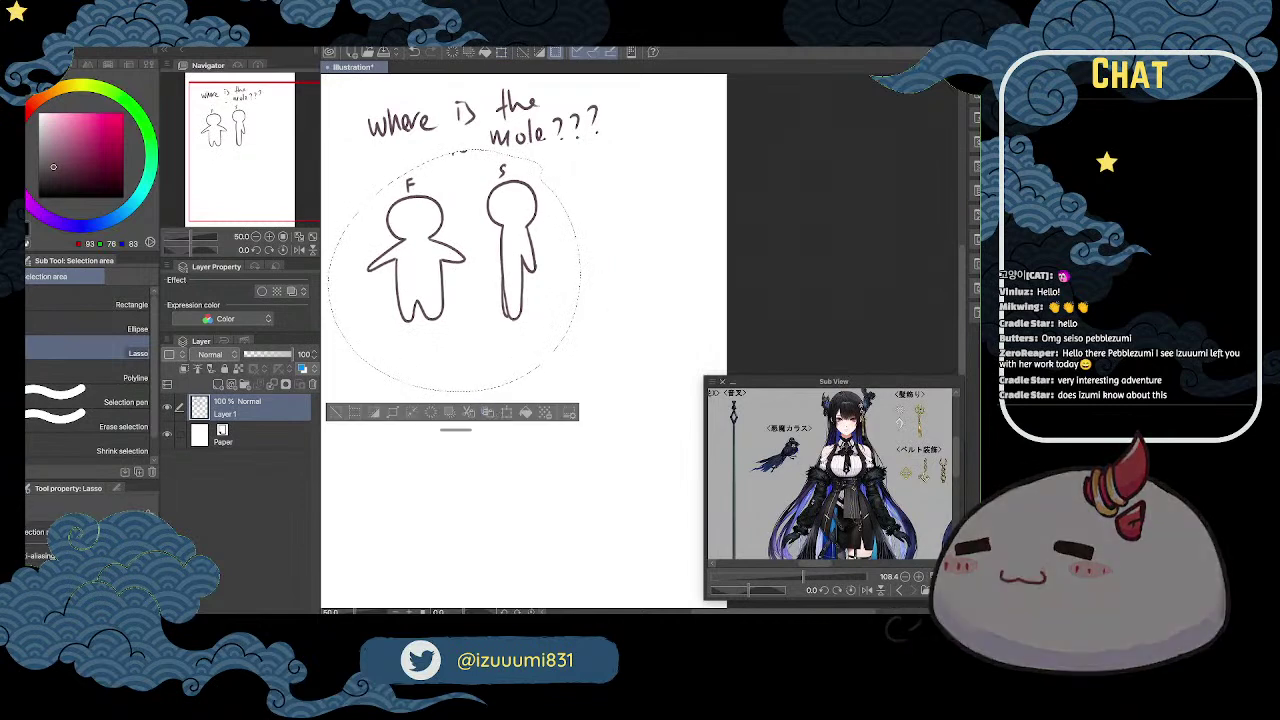
# Step: Clear the selection and draw a back-view body outline to the right of the side-view figure, marked B
pyautogui.press('p')
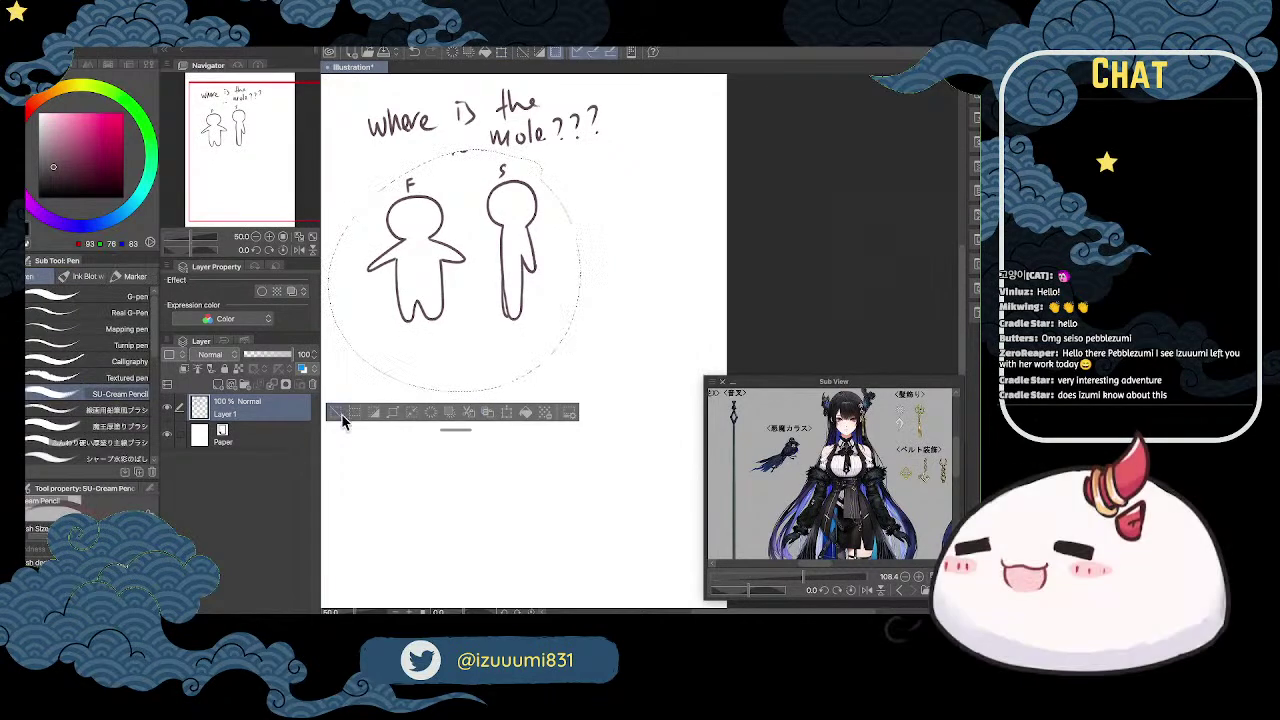
pyautogui.hotkey('ctrl', 'd')
pyautogui.moveTo(604, 223)
pyautogui.mouseDown()
pyautogui.moveTo(590, 184)
pyautogui.moveTo(633, 178)
pyautogui.moveTo(625, 218)
pyautogui.moveTo(576, 255)
pyautogui.moveTo(609, 234)
pyautogui.moveTo(655, 261)
pyautogui.moveTo(596, 283)
pyautogui.moveTo(603, 314)
pyautogui.moveTo(610, 298)
pyautogui.moveTo(623, 310)
pyautogui.moveTo(632, 299)
pyautogui.moveTo(634, 250)
pyautogui.mouseUp()
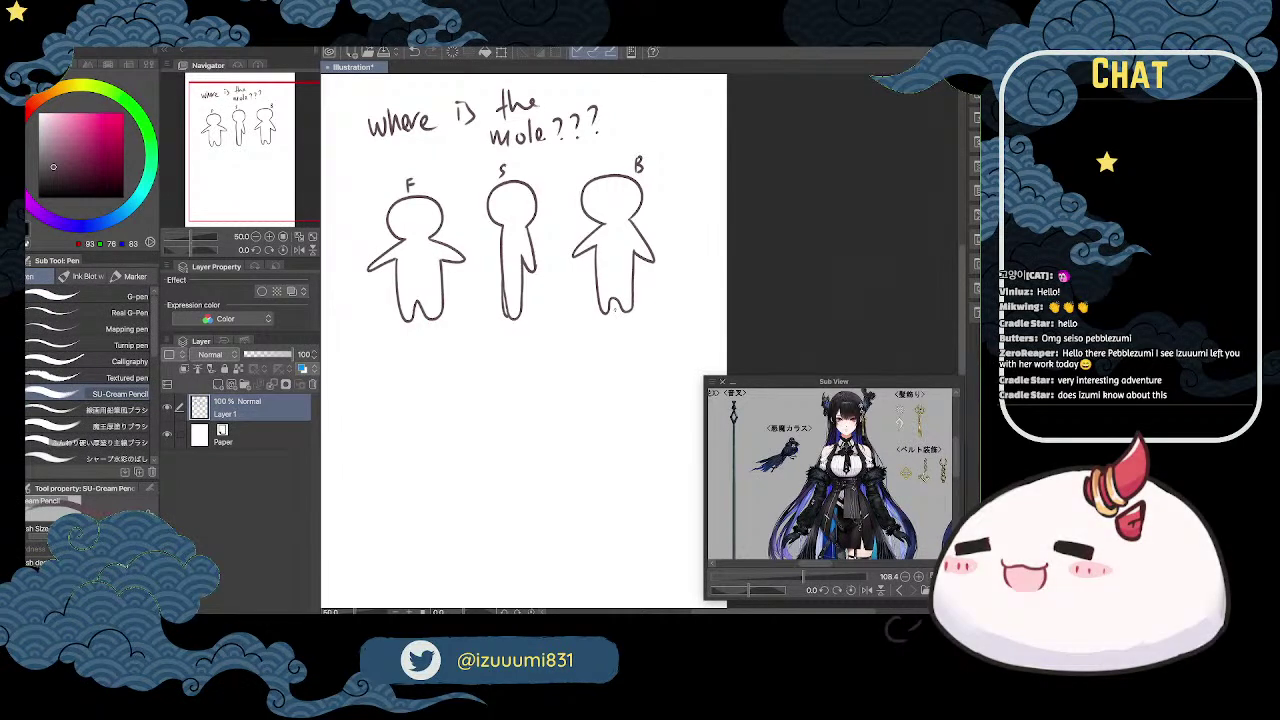
# Step: Handwrite "Tofu?" below the front-view figure and "Cake?" below the back-view figure
pyautogui.scroll(-1, 628, 152)
pyautogui.scroll(1, 688, 202)
pyautogui.press('space')
pyautogui.moveTo(566, 290); pyautogui.dragTo(719, 277)
pyautogui.press('p')
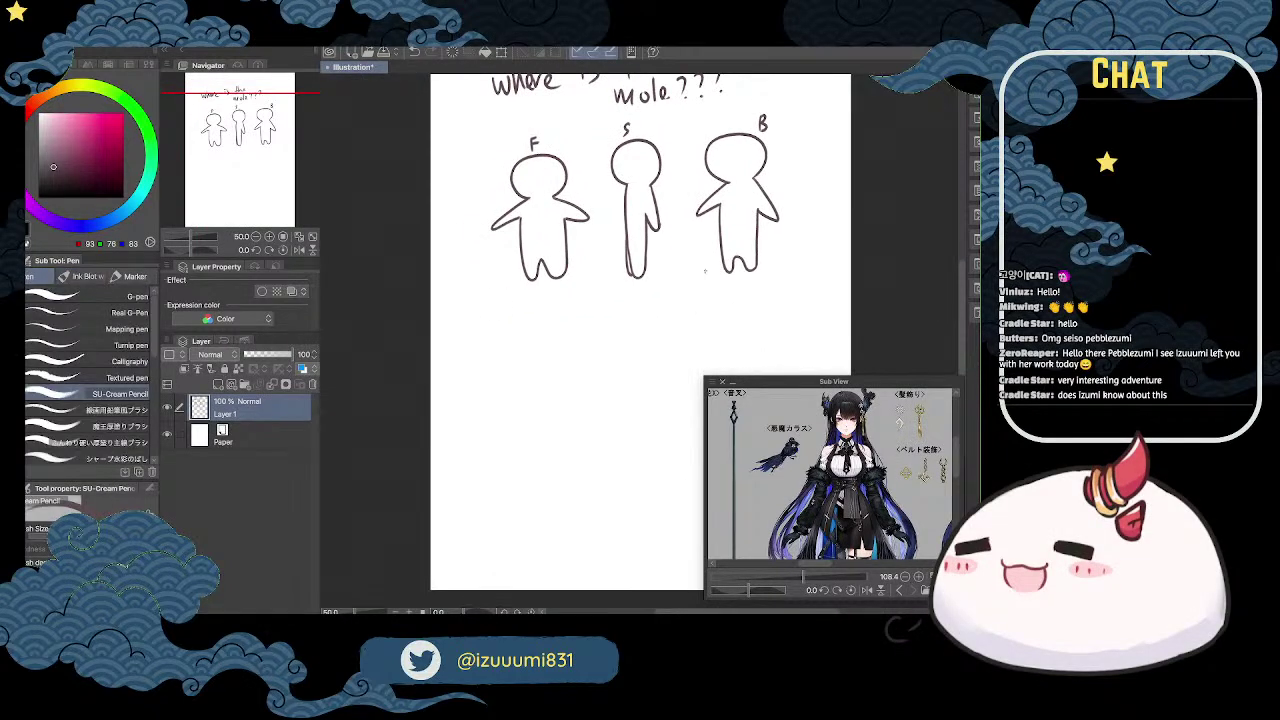
pyautogui.moveTo(502, 322); pyautogui.dragTo(506, 316)
pyautogui.moveTo(516, 307); pyautogui.dragTo(512, 328)
pyautogui.moveTo(513, 312); pyautogui.dragTo(514, 319)
pyautogui.moveTo(546, 306); pyautogui.dragTo(549, 318)
pyautogui.click(553, 320)
pyautogui.moveTo(734, 299)
pyautogui.mouseDown()
pyautogui.moveTo(733, 316)
pyautogui.moveTo(749, 316)
pyautogui.mouseUp()
pyautogui.moveTo(759, 298)
pyautogui.mouseDown()
pyautogui.moveTo(760, 313)
pyautogui.moveTo(779, 308)
pyautogui.mouseUp()
pyautogui.click(784, 313)
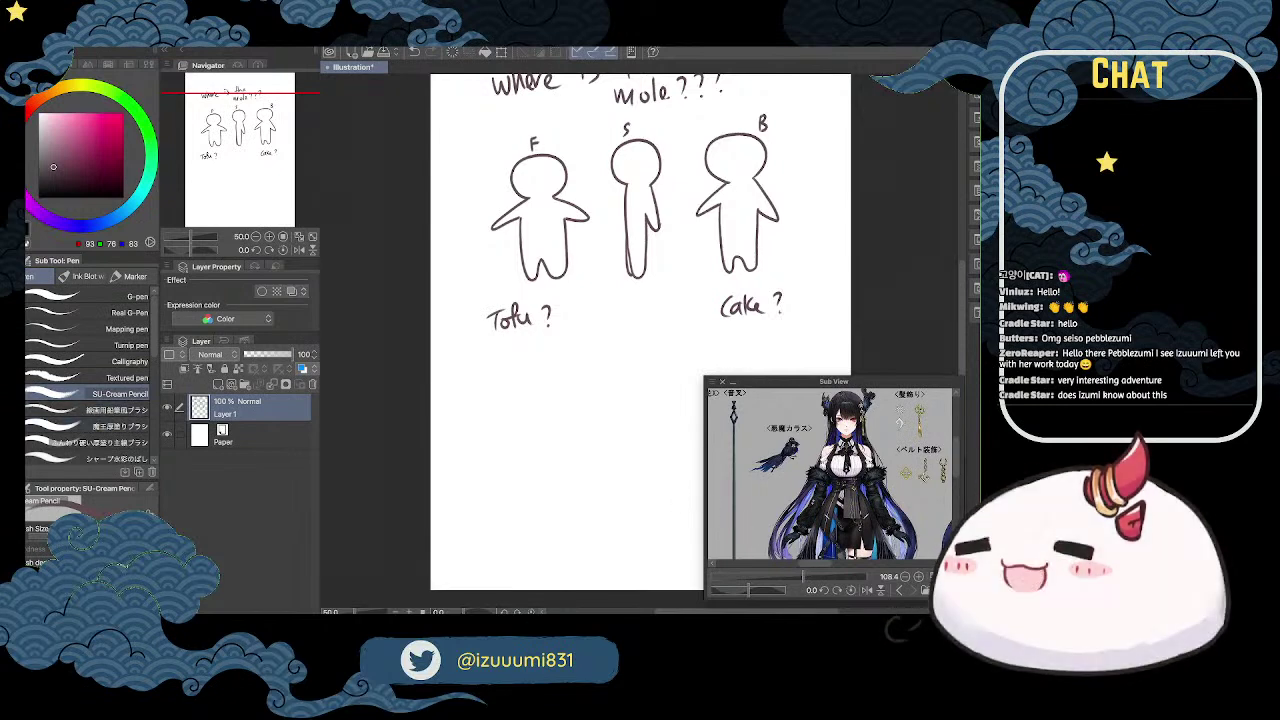
pyautogui.click(722, 382)
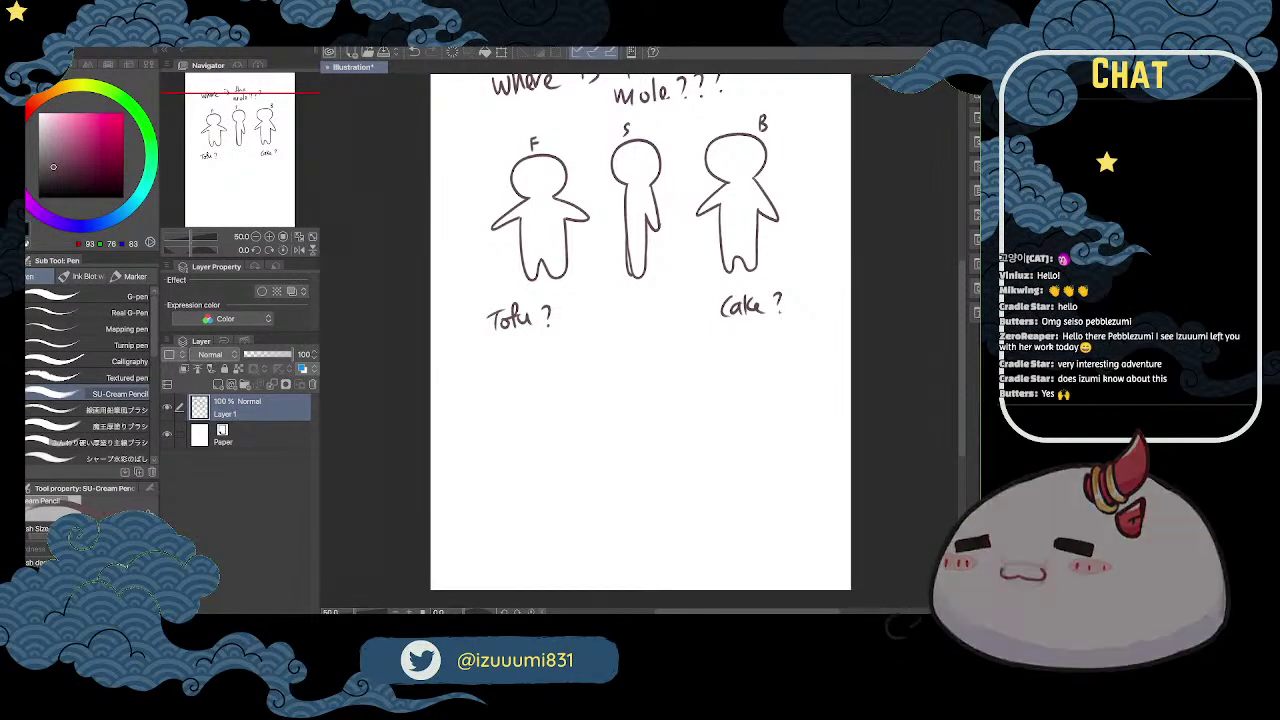
pyautogui.moveTo(269, 136)
pyautogui.mouseDown()
pyautogui.moveTo(275, 120)
pyautogui.moveTo(266, 135)
pyautogui.moveTo(281, 148)
pyautogui.moveTo(278, 124)
pyautogui.moveTo(257, 133)
pyautogui.mouseUp()
pyautogui.click(257, 237)
pyautogui.click(269, 237)
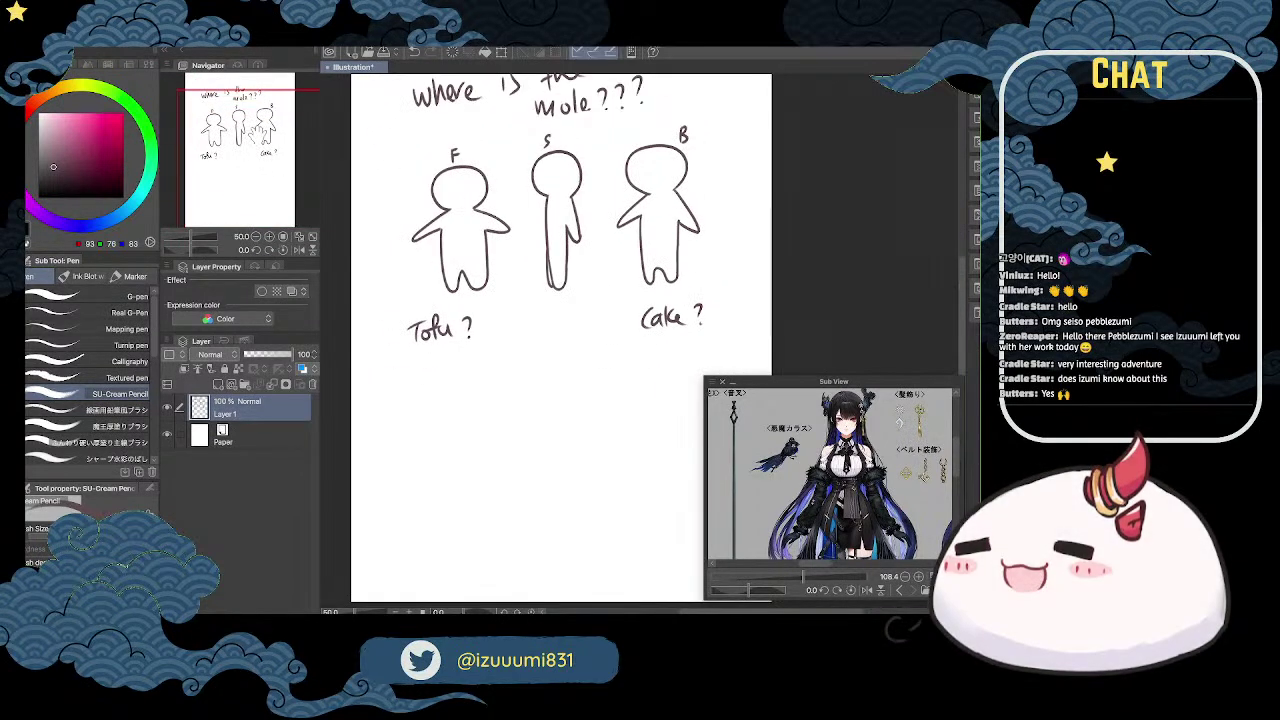
# Step: Draw a small tofu cube with a mark on its top face below the "Tofu?" caption
pyautogui.scroll(1, 560, 340)
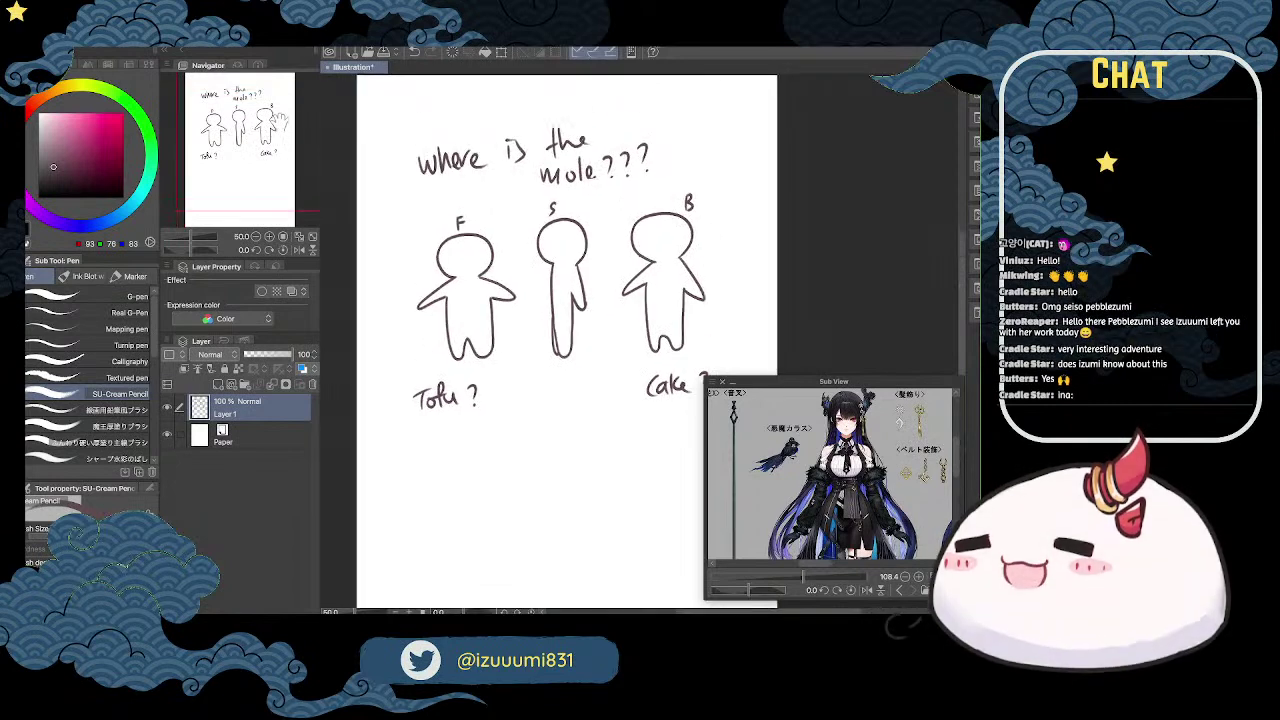
pyautogui.scroll(-1, 548, 340)
pyautogui.moveTo(398, 260)
pyautogui.mouseDown()
pyautogui.moveTo(373, 273)
pyautogui.moveTo(422, 272)
pyautogui.moveTo(400, 285)
pyautogui.moveTo(401, 309)
pyautogui.moveTo(424, 299)
pyautogui.moveTo(402, 305)
pyautogui.mouseUp()
pyautogui.press('e')
pyautogui.press('p')
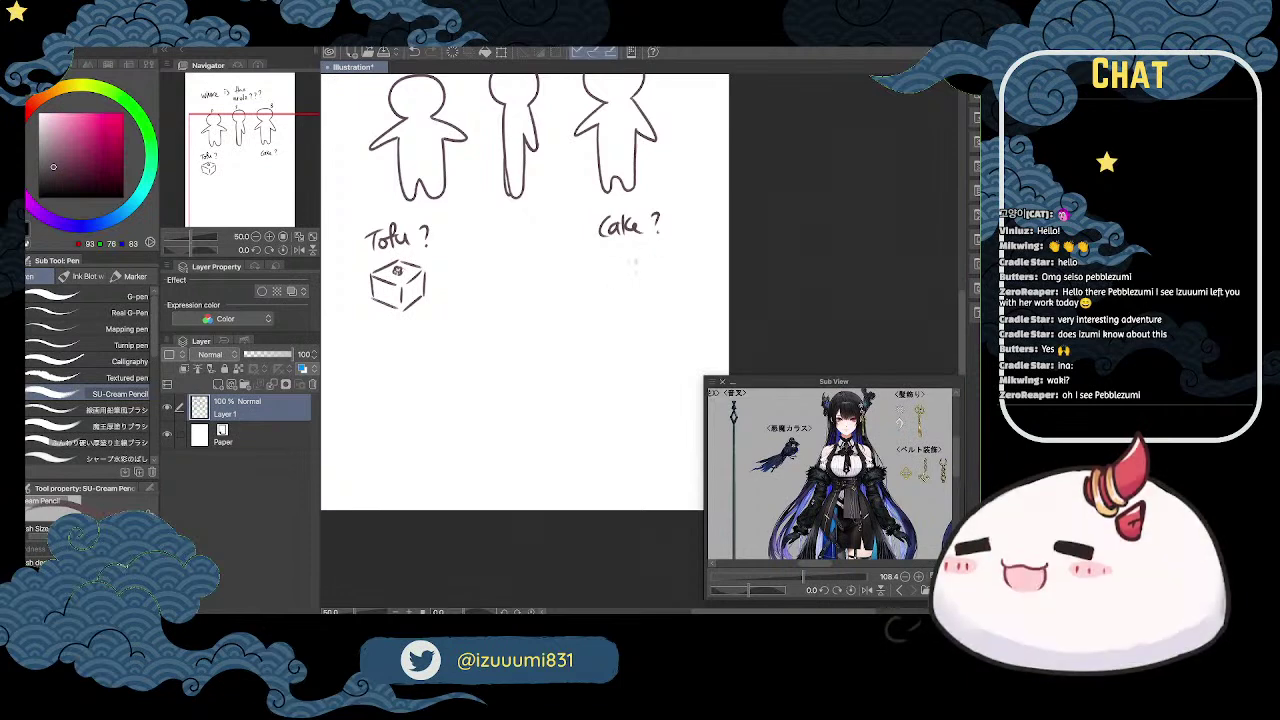
# Step: Draw a layered cake slice topped with a dotted strawberry below the "Cake?" caption
pyautogui.moveTo(638, 258)
pyautogui.mouseDown()
pyautogui.moveTo(594, 280)
pyautogui.moveTo(642, 276)
pyautogui.moveTo(596, 297)
pyautogui.moveTo(646, 291)
pyautogui.mouseUp()
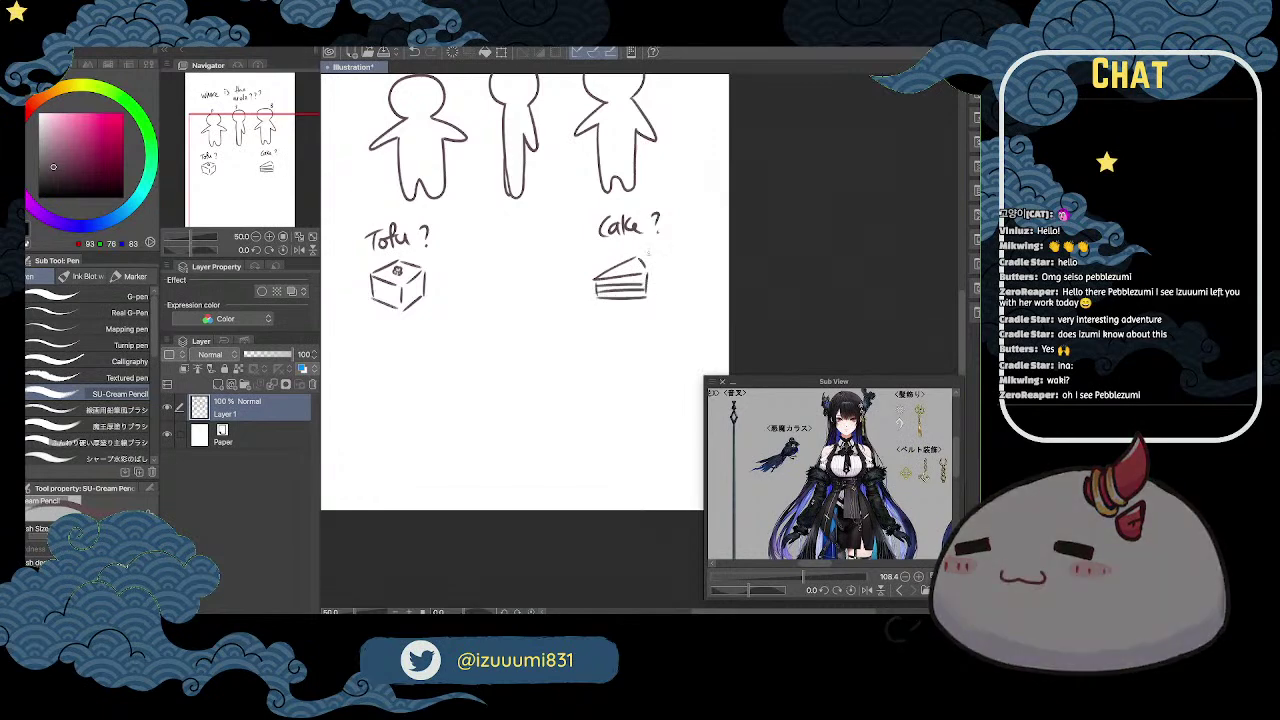
pyautogui.press('e')
pyautogui.press('p')
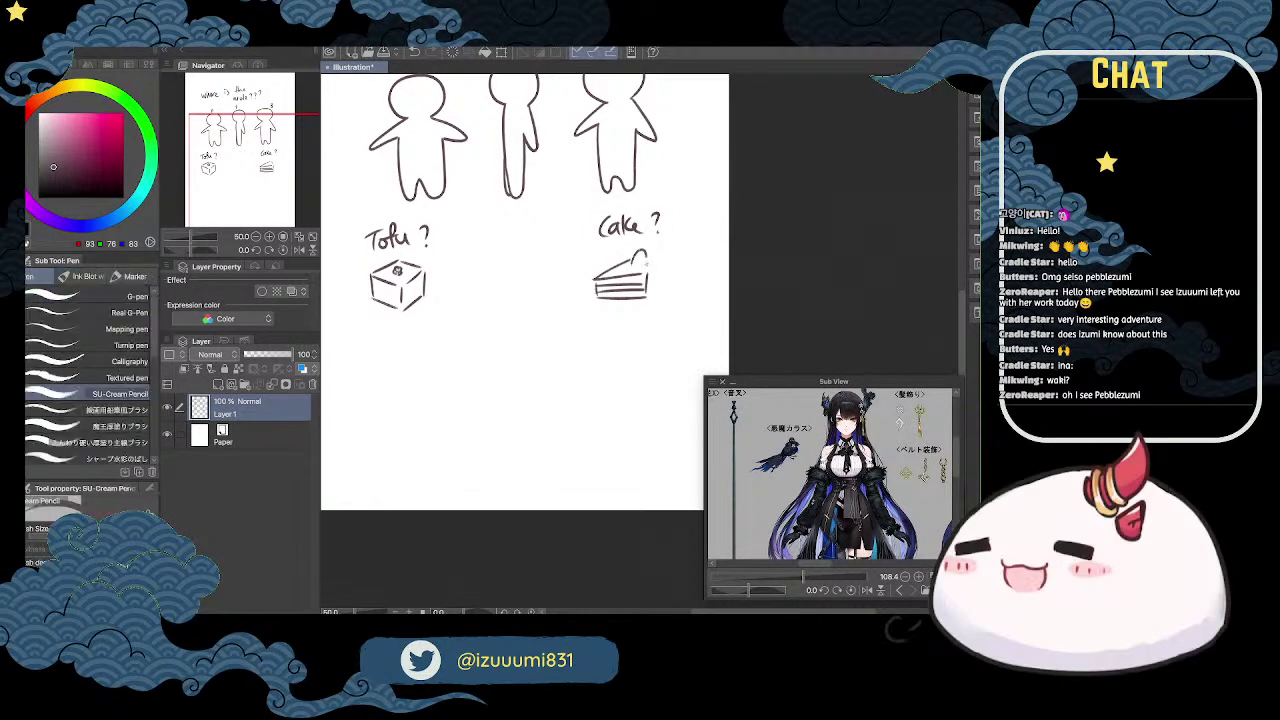
pyautogui.click(636, 263)
pyautogui.click(640, 262)
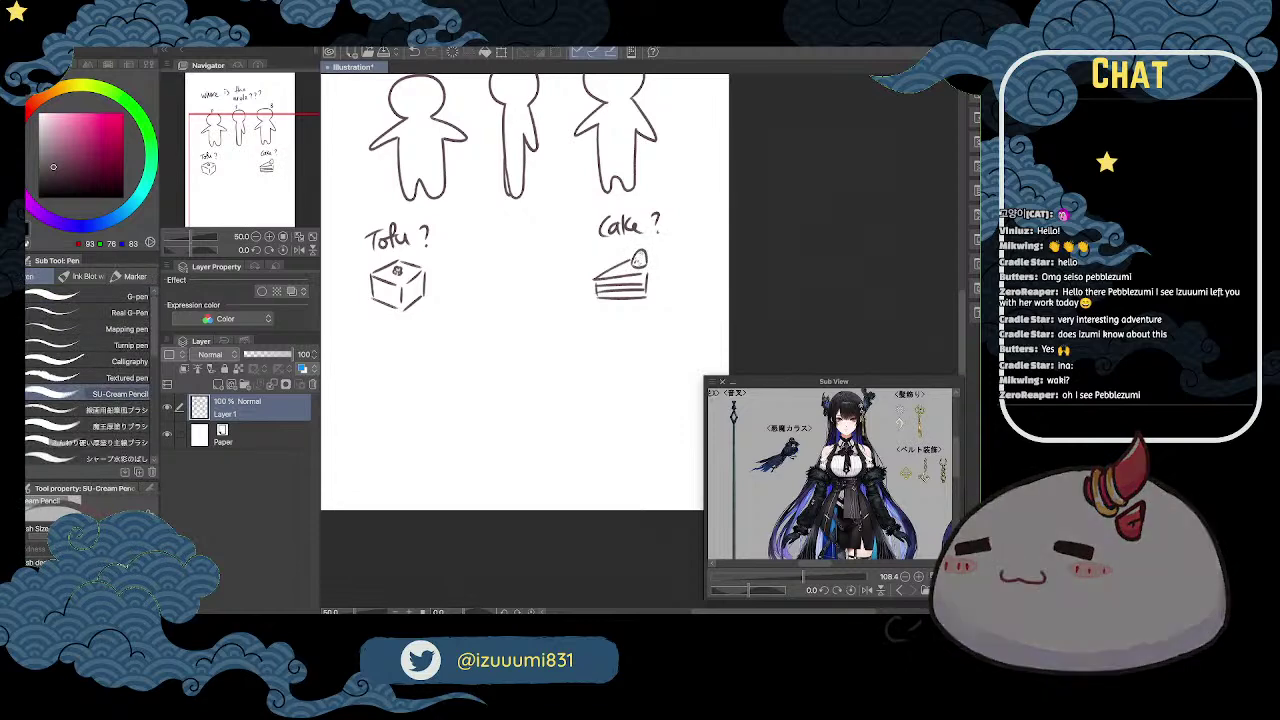
pyautogui.click(640, 256)
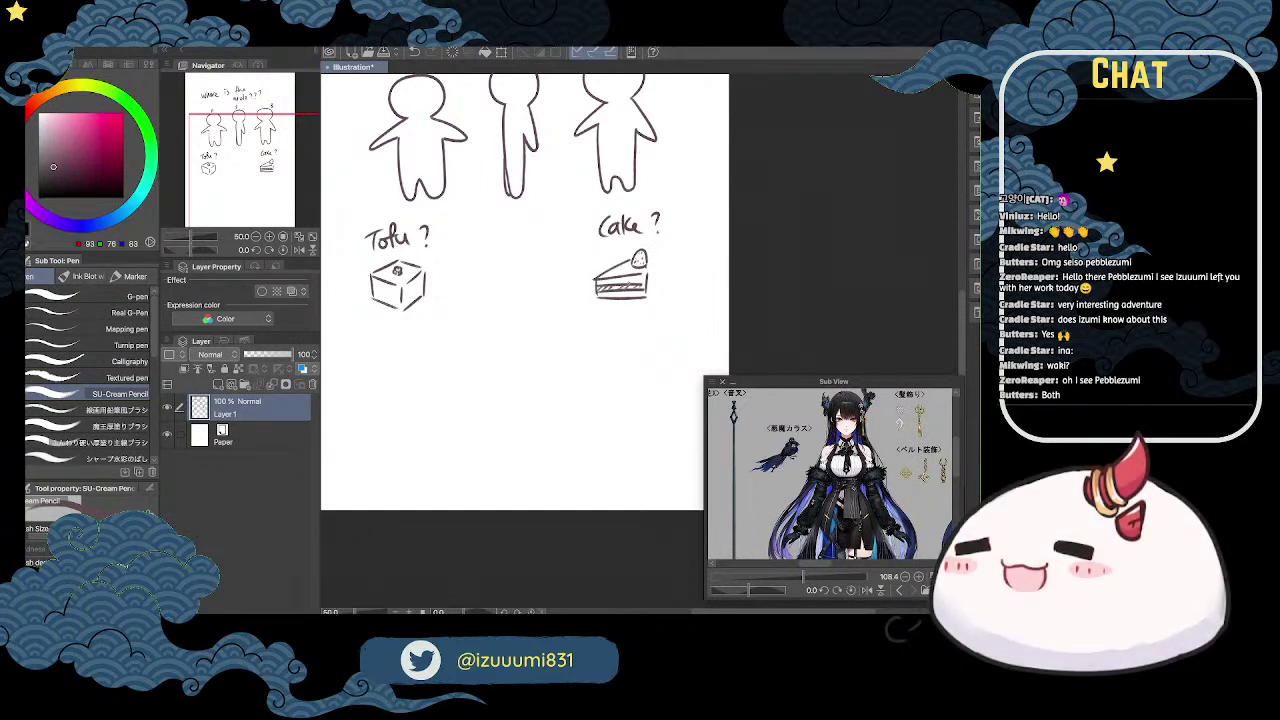
# Step: Draw an oval plate under the tofu cube and another under the cake slice
pyautogui.moveTo(376, 289)
pyautogui.mouseDown()
pyautogui.moveTo(388, 322)
pyautogui.moveTo(431, 296)
pyautogui.mouseUp()
pyautogui.moveTo(583, 290); pyautogui.dragTo(664, 293)
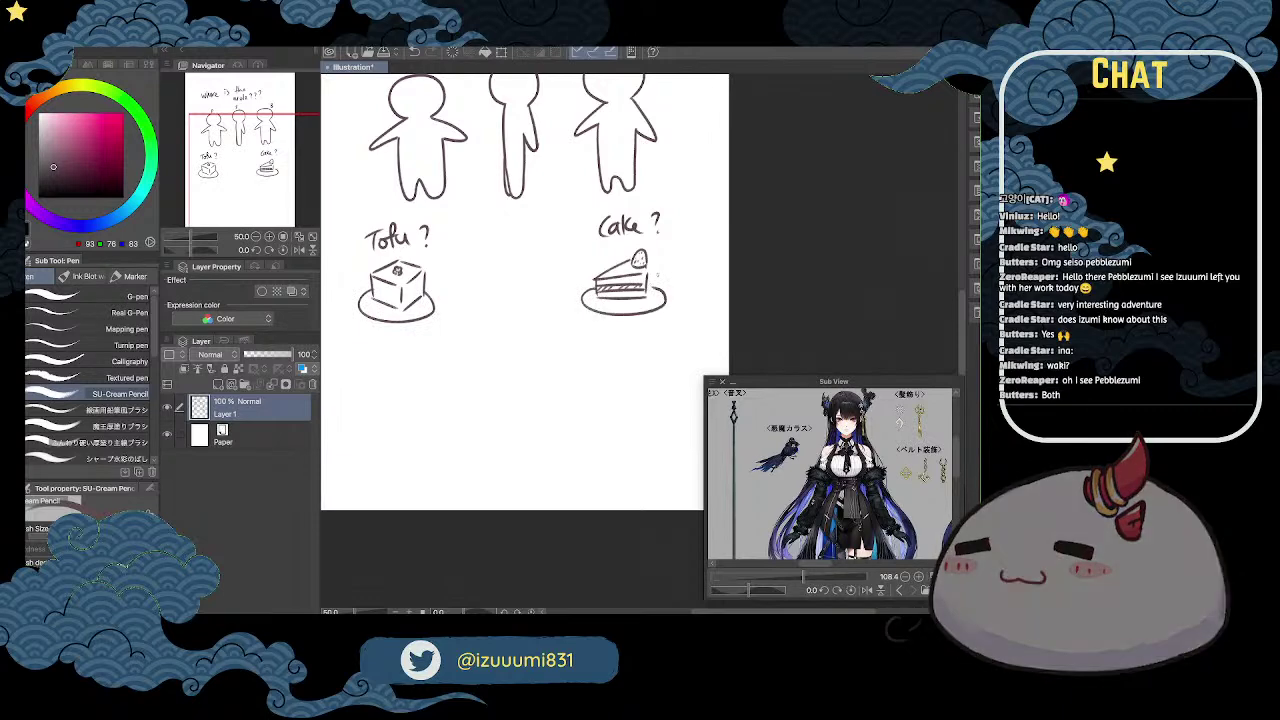
pyautogui.scroll(-1, 655, 274)
pyautogui.scroll(1, 704, 232)
pyautogui.press('space')
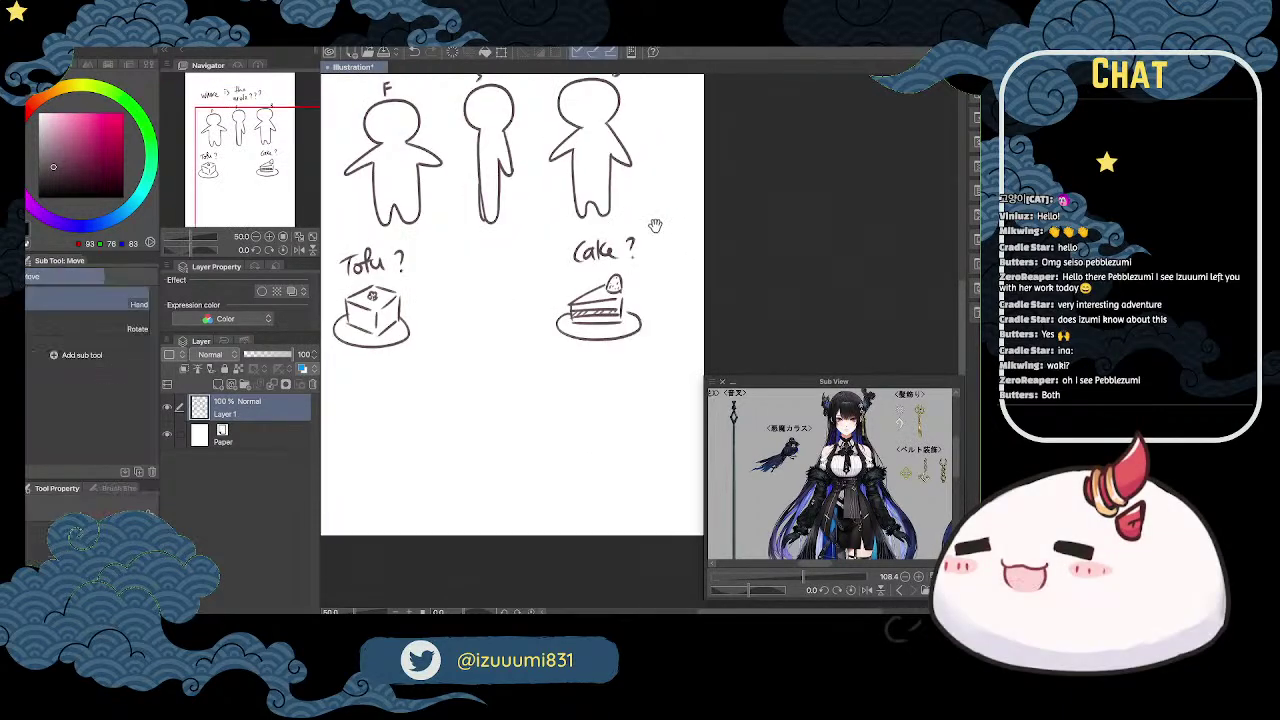
pyautogui.moveTo(655, 229); pyautogui.dragTo(764, 161)
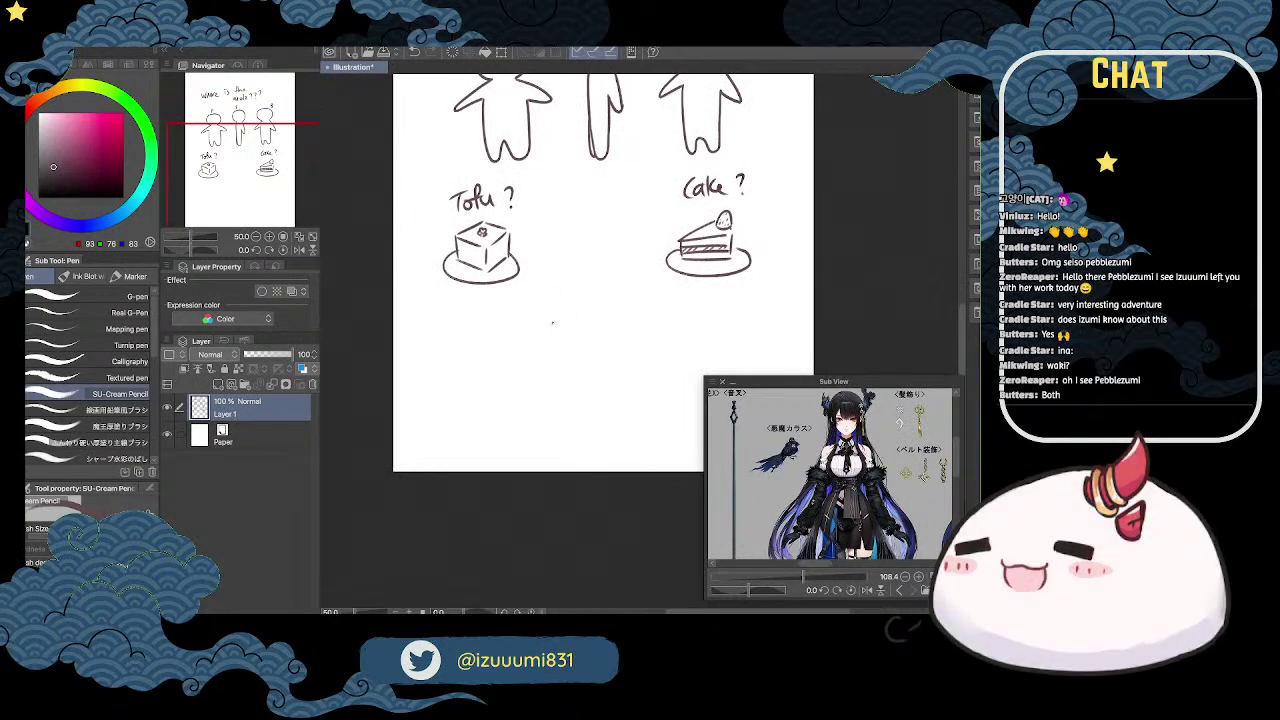
pyautogui.scroll(-1, 754, 171)
pyautogui.press('space')
pyautogui.moveTo(755, 152); pyautogui.dragTo(711, 191)
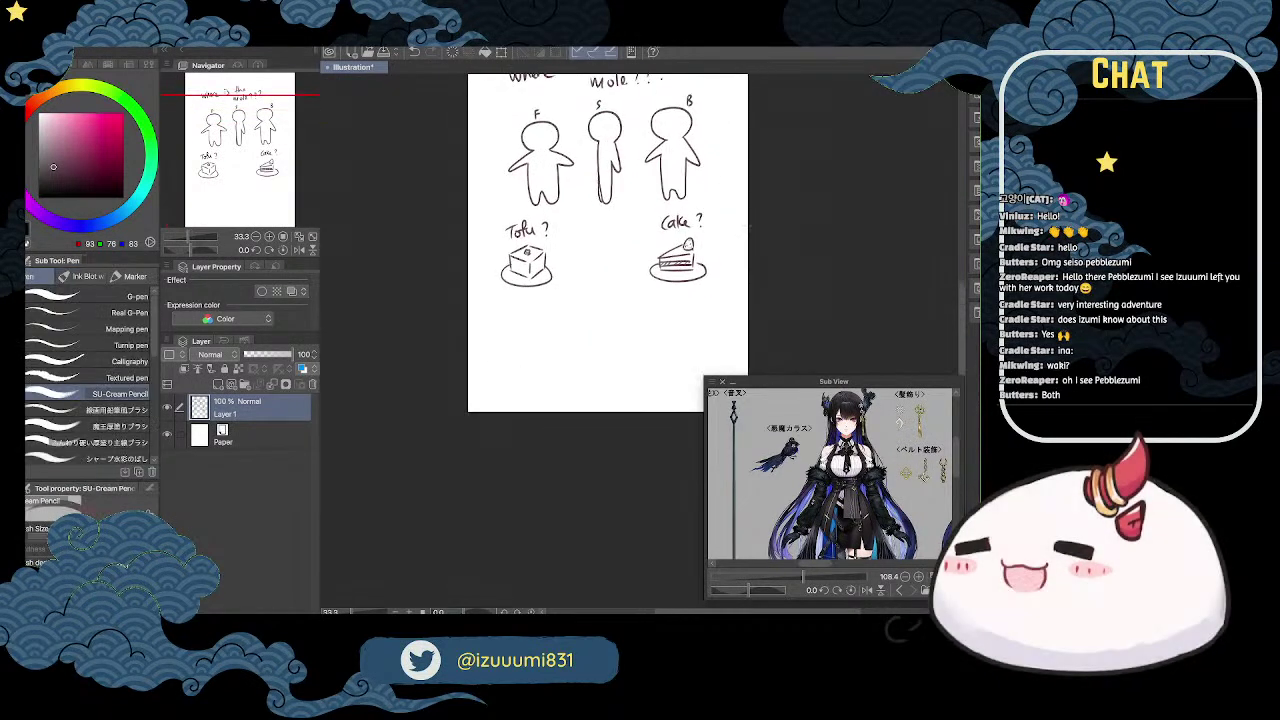
pyautogui.scroll(1, 748, 229)
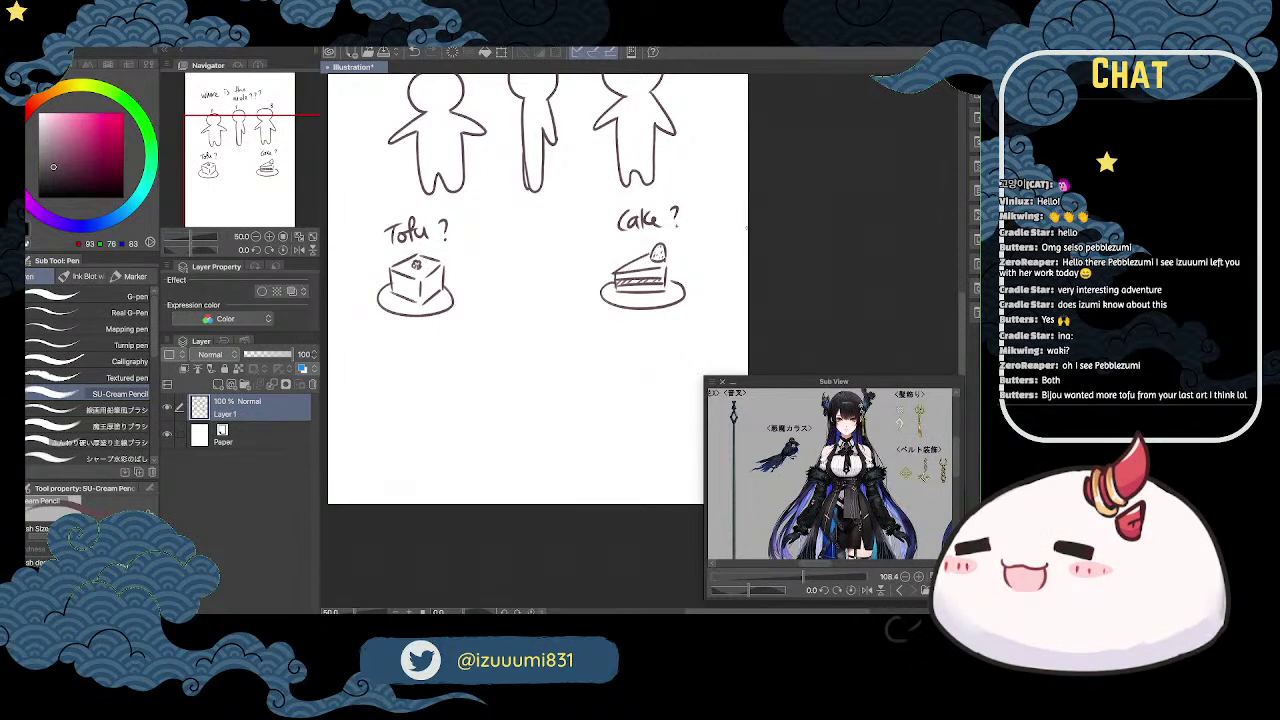
# Step: Start opening a file and browse the Art Related 2023 folder for a finished artwork
pyautogui.click(116, 22)
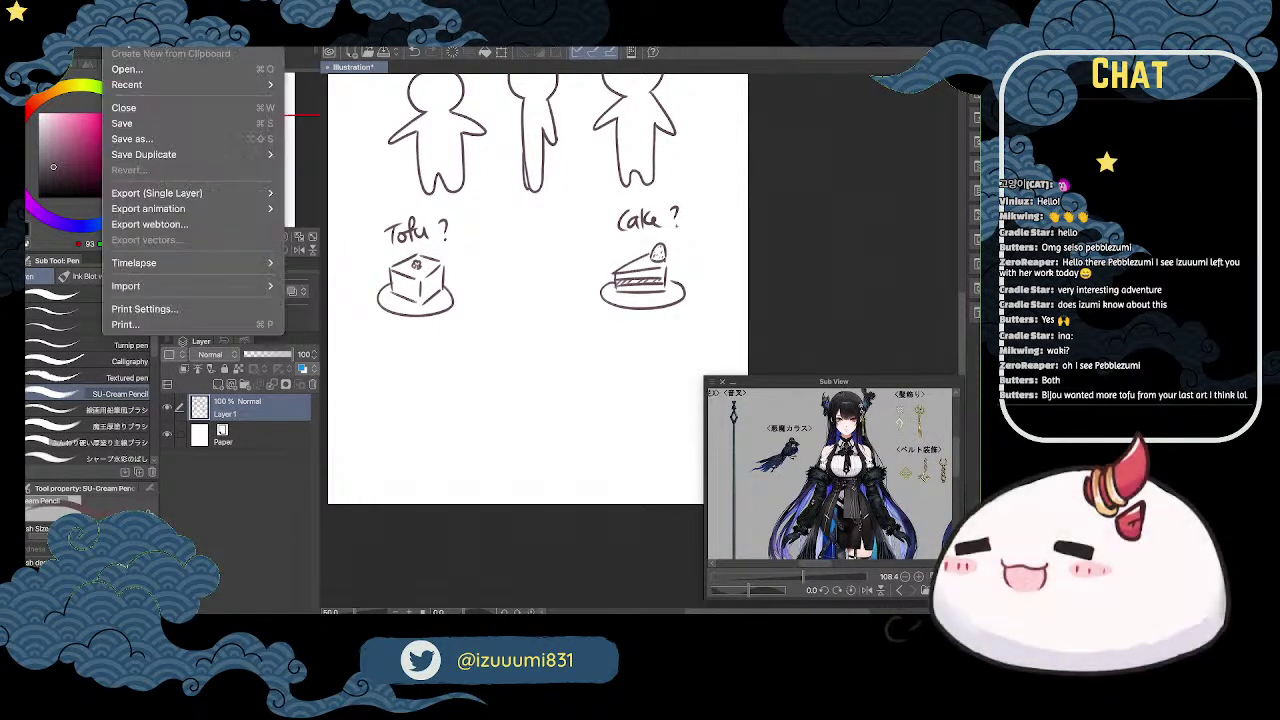
pyautogui.click(158, 72)
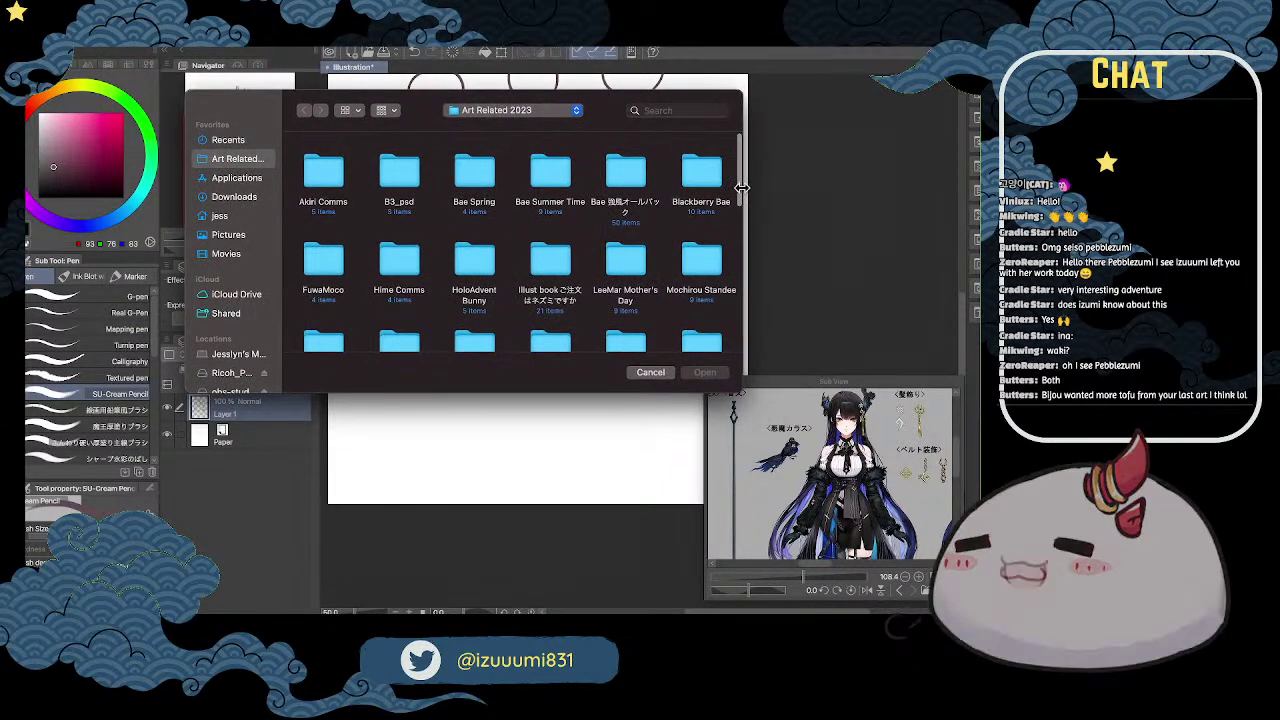
pyautogui.moveTo(740, 195); pyautogui.dragTo(736, 230)
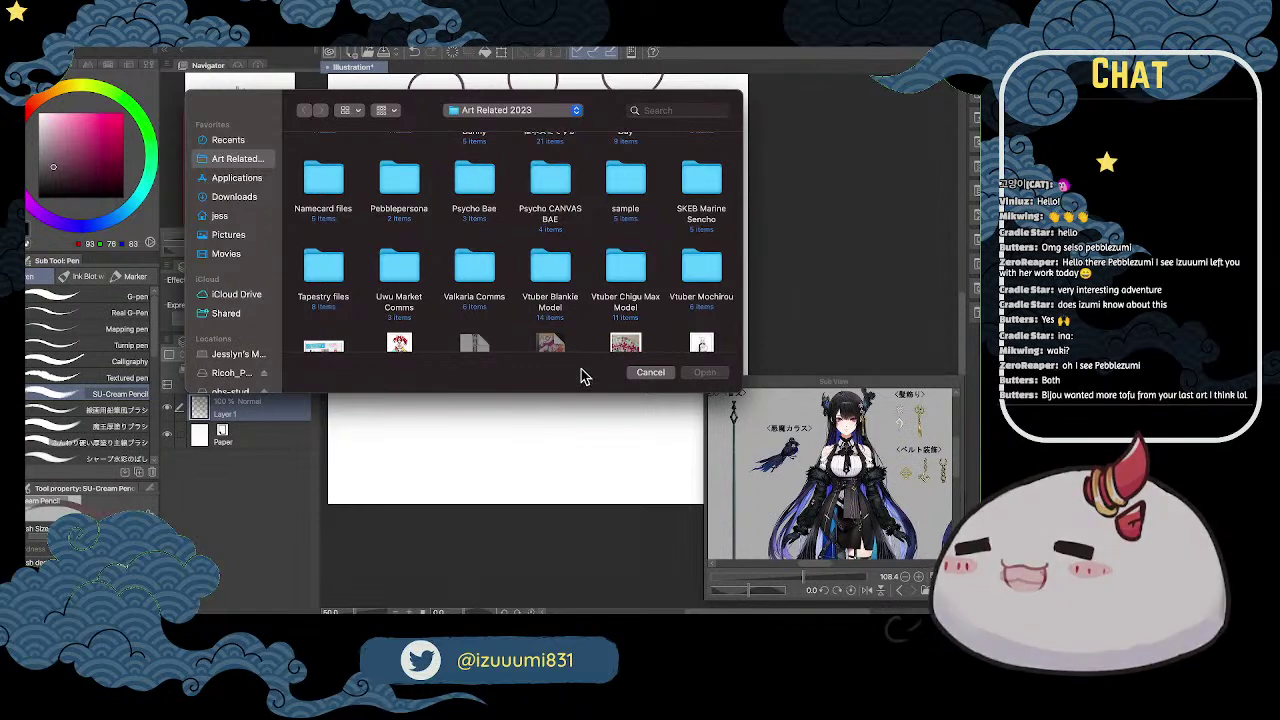
pyautogui.scroll(-1, 599, 267)
pyautogui.scroll(-1, 597, 268)
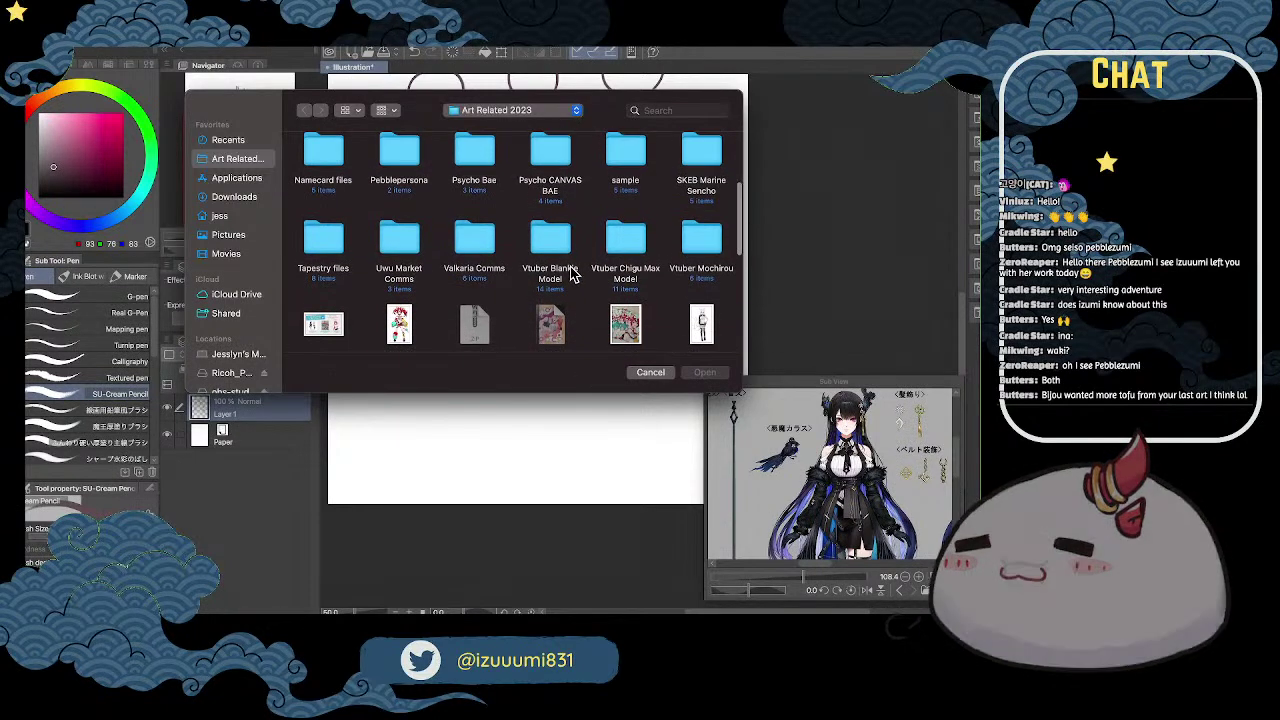
pyautogui.scroll(2, 572, 272)
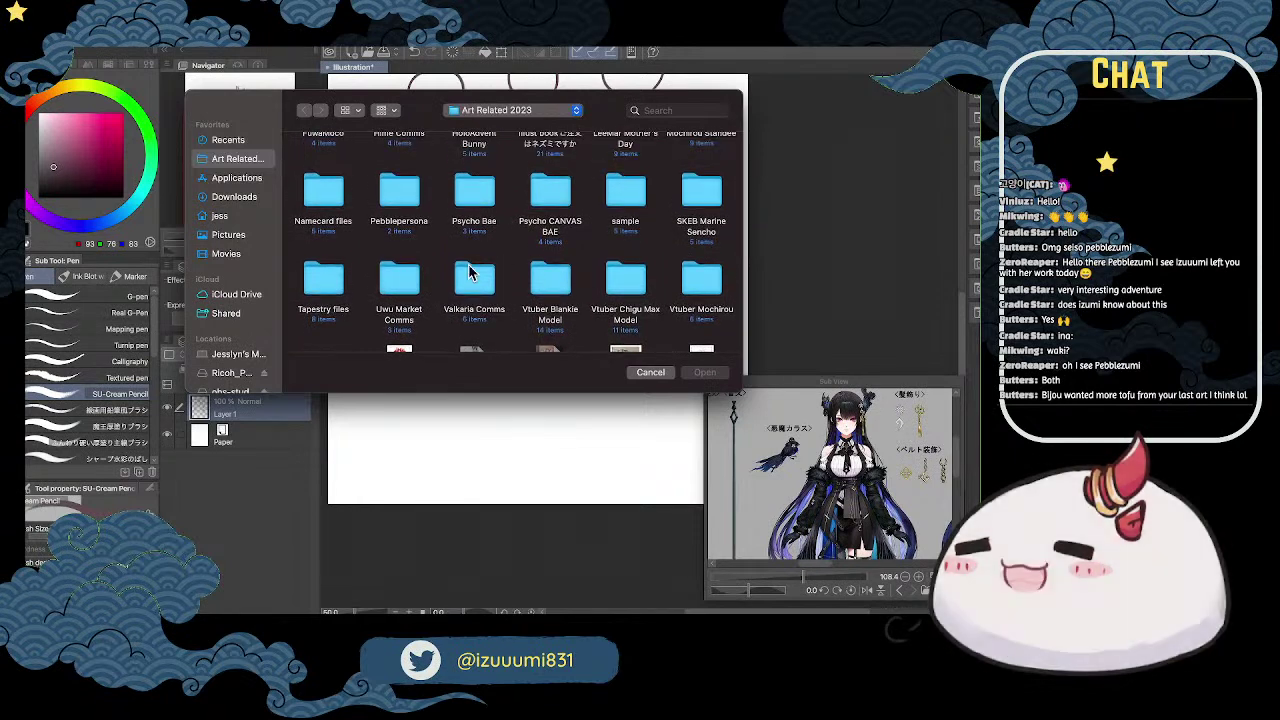
pyautogui.scroll(4, 480, 277)
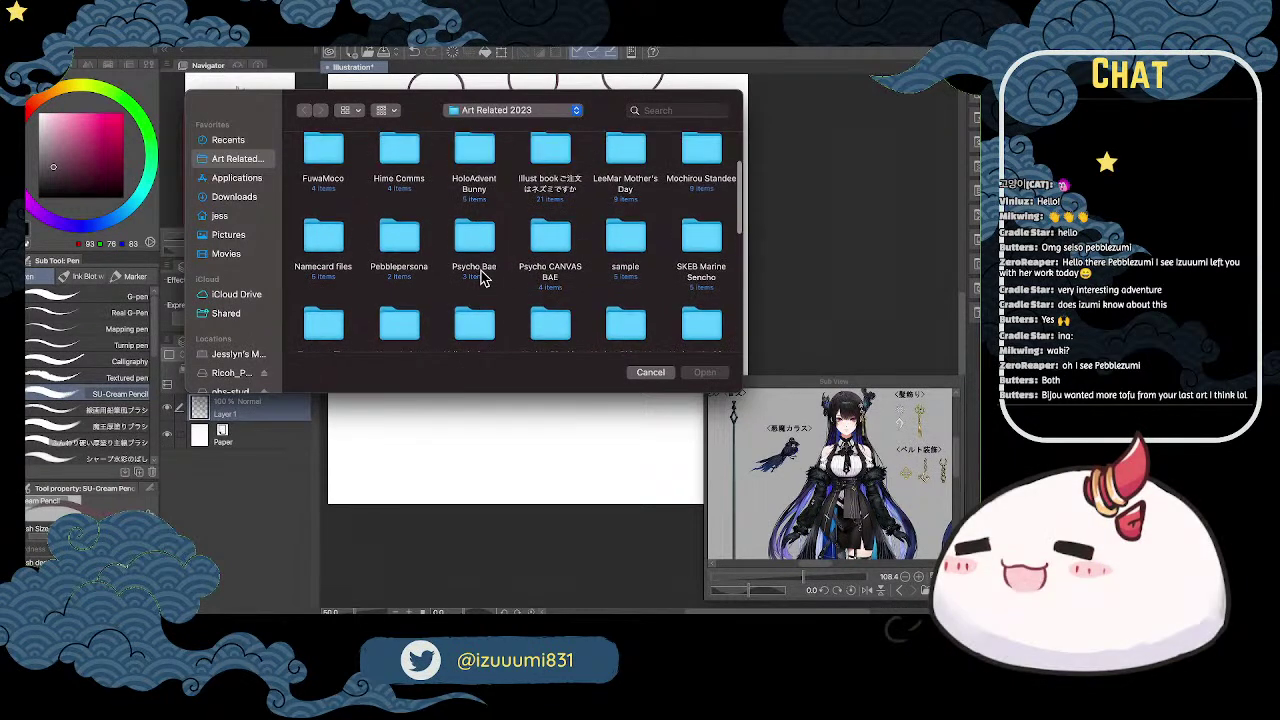
pyautogui.scroll(3, 480, 277)
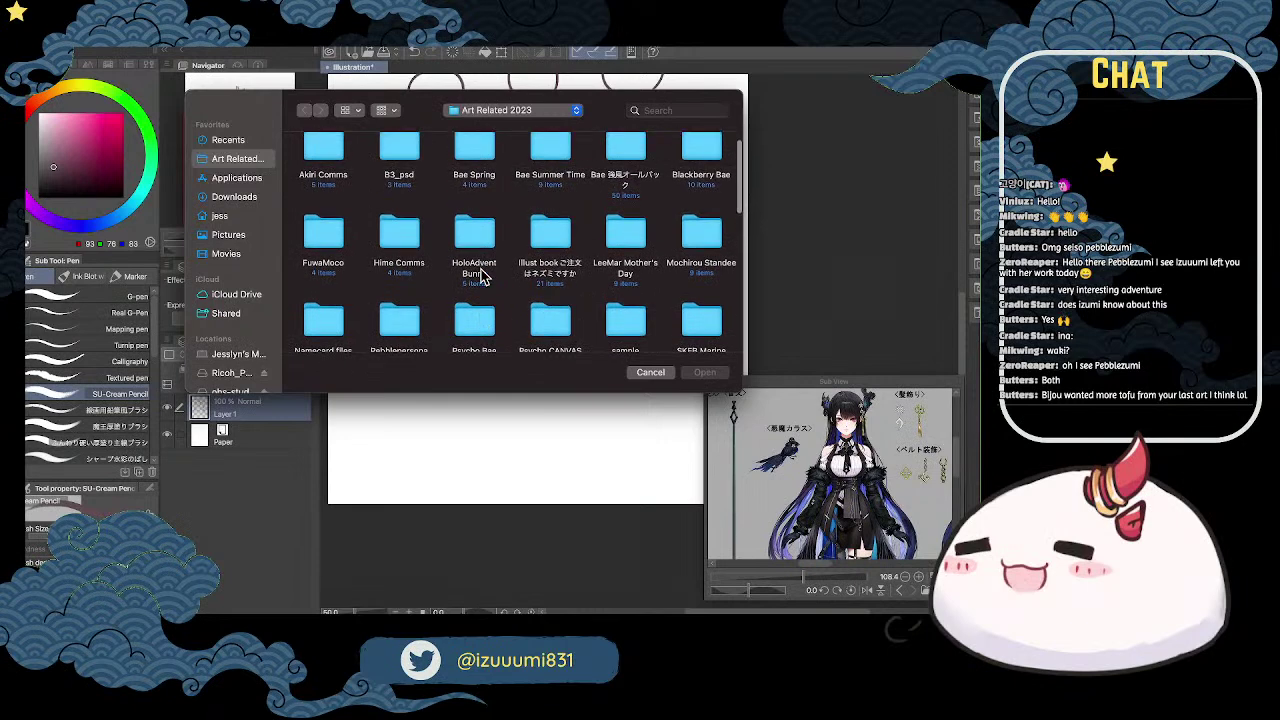
pyautogui.scroll(-10, 476, 228)
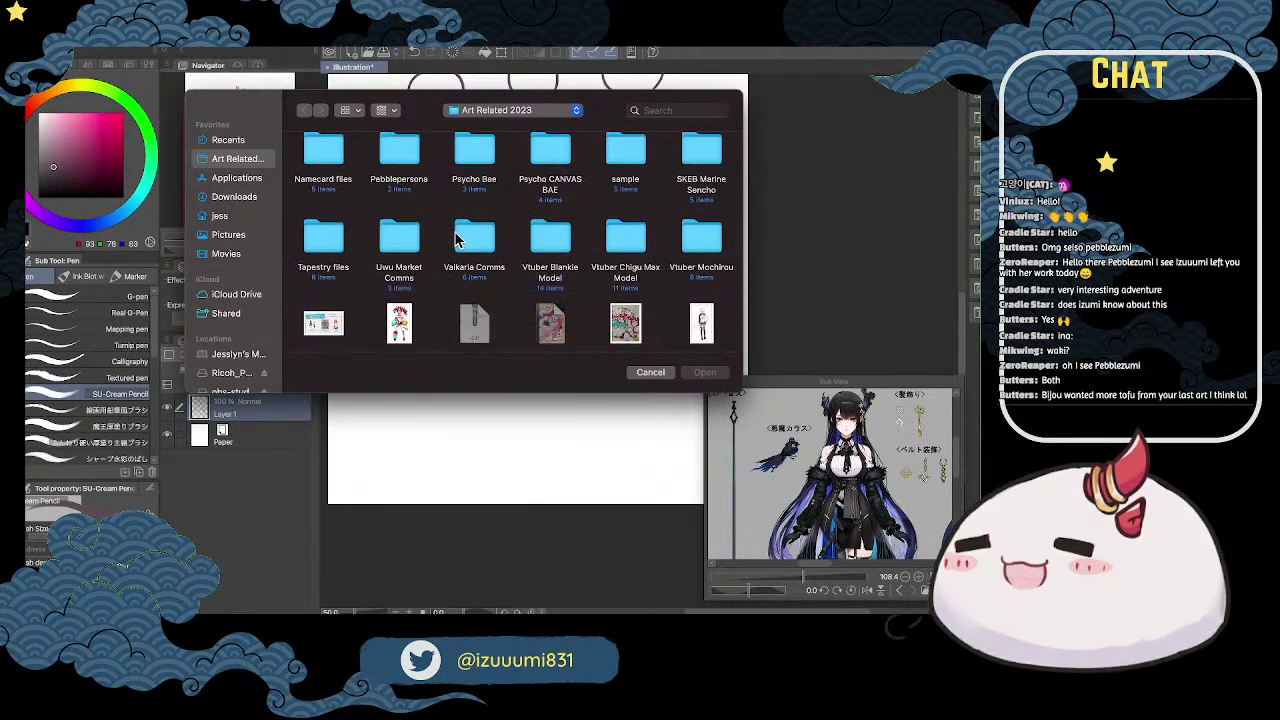
pyautogui.scroll(5, 440, 256)
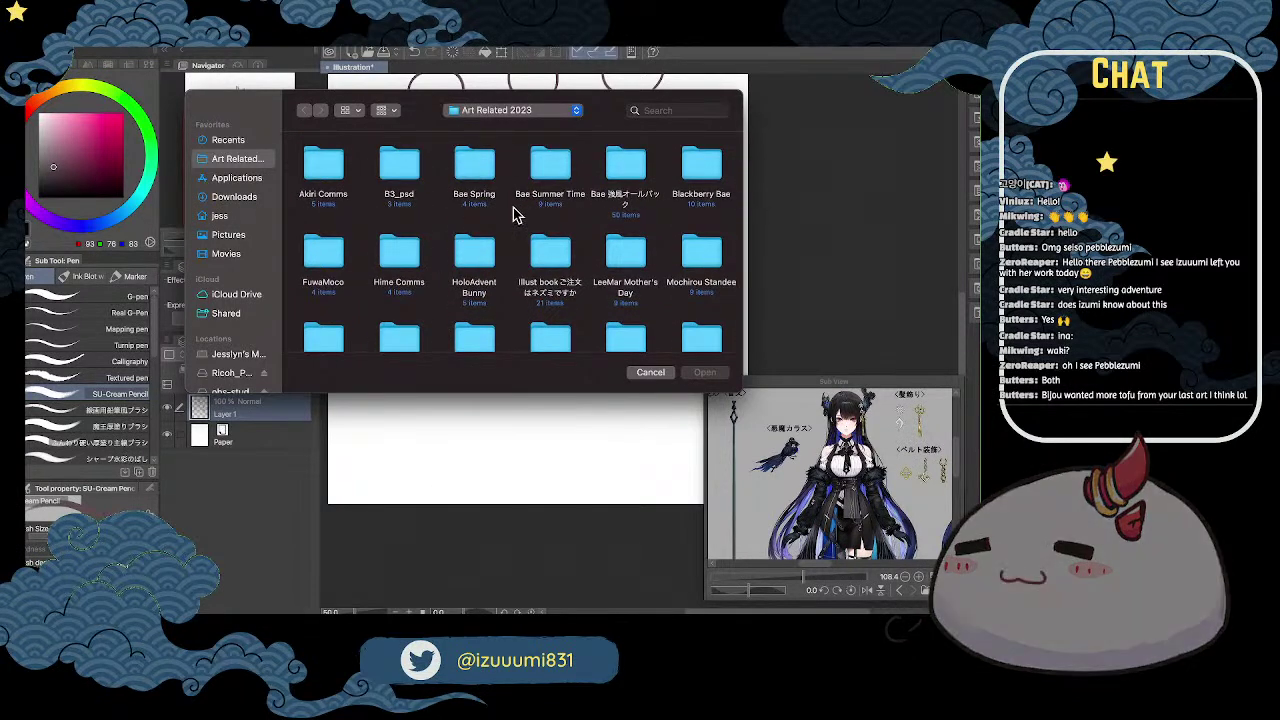
pyautogui.scroll(-5, 510, 216)
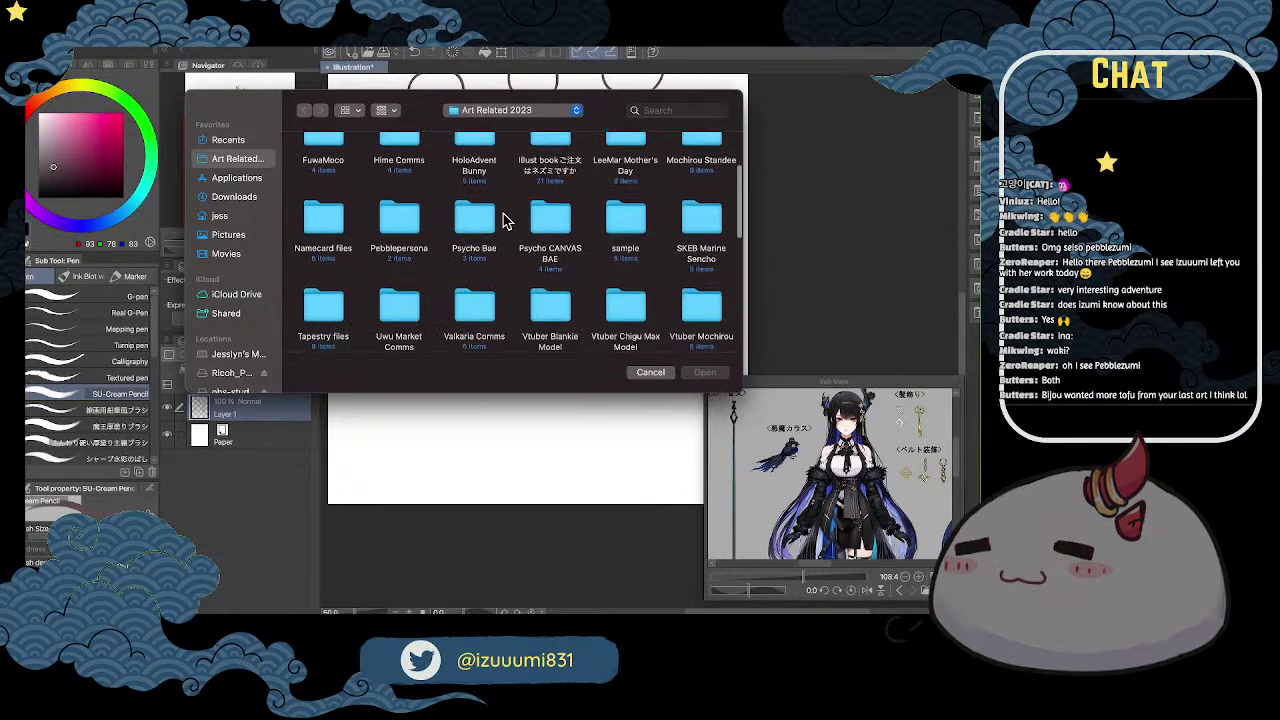
pyautogui.scroll(-3, 503, 222)
pyautogui.scroll(-3, 503, 222)
pyautogui.scroll(8, 503, 222)
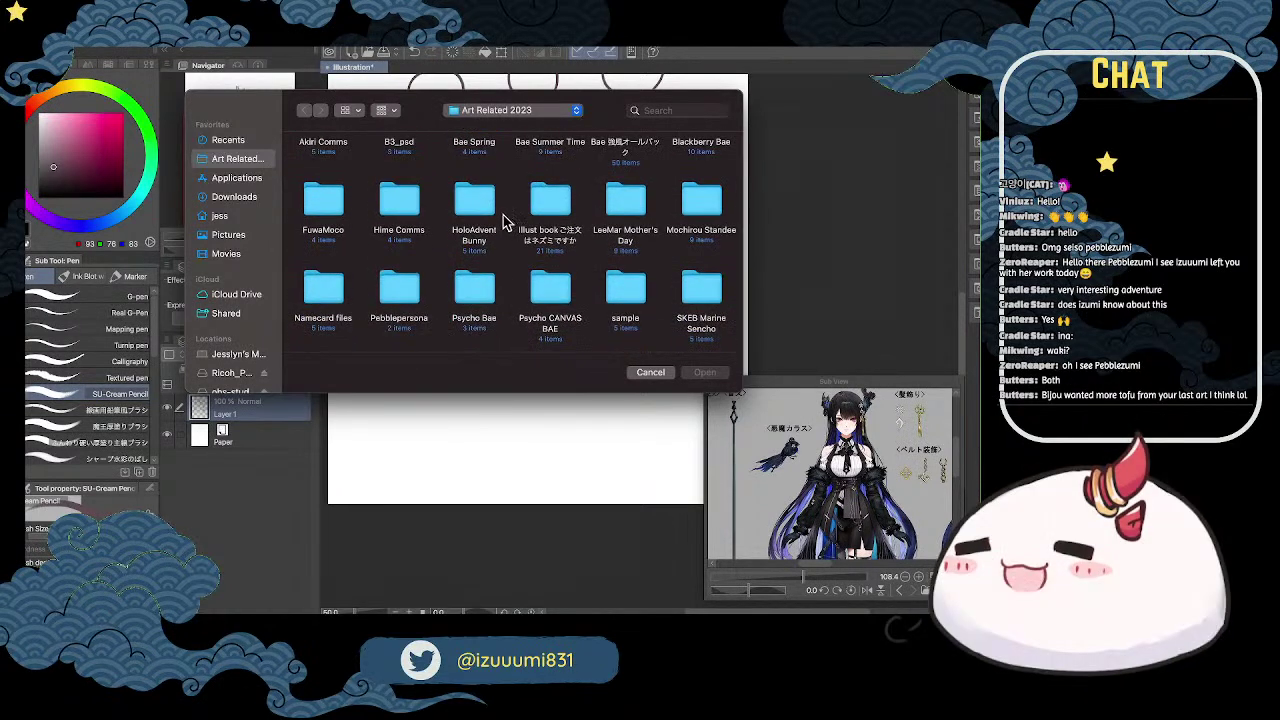
pyautogui.scroll(2, 503, 222)
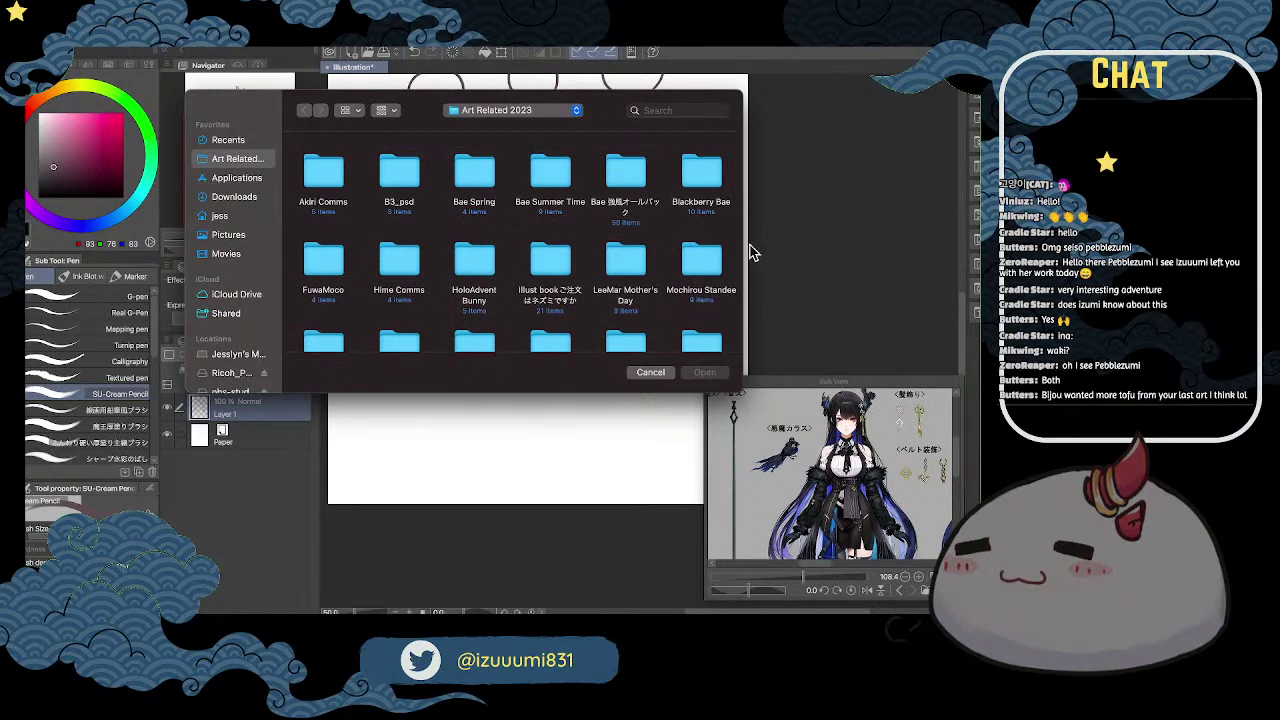
pyautogui.moveTo(743, 246); pyautogui.dragTo(800, 246)
pyautogui.scroll(-10, 714, 250)
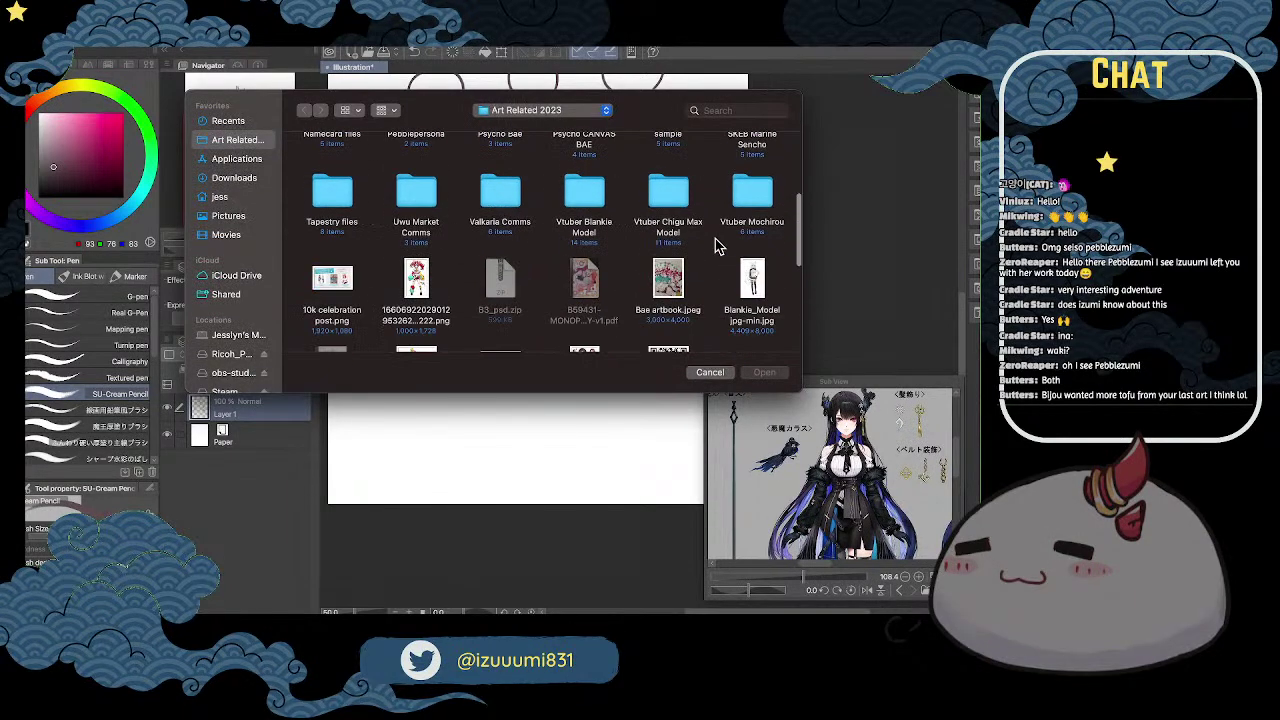
pyautogui.scroll(8, 714, 254)
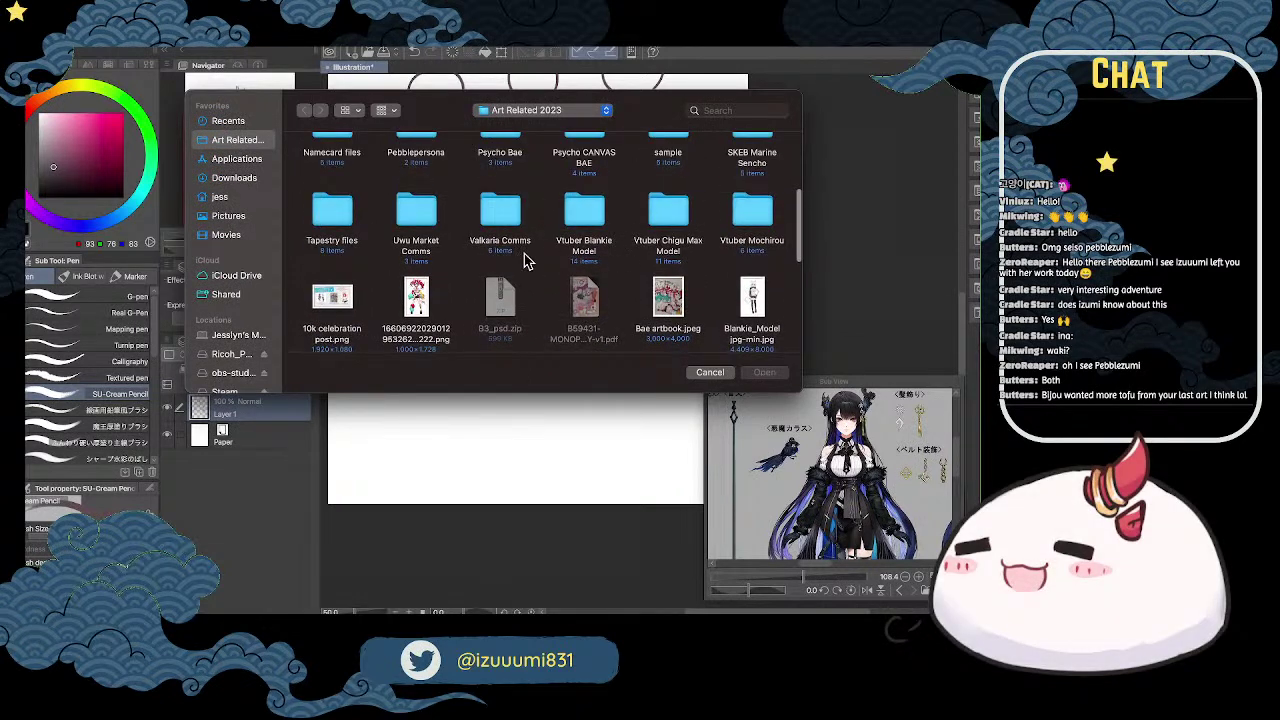
pyautogui.scroll(3, 528, 262)
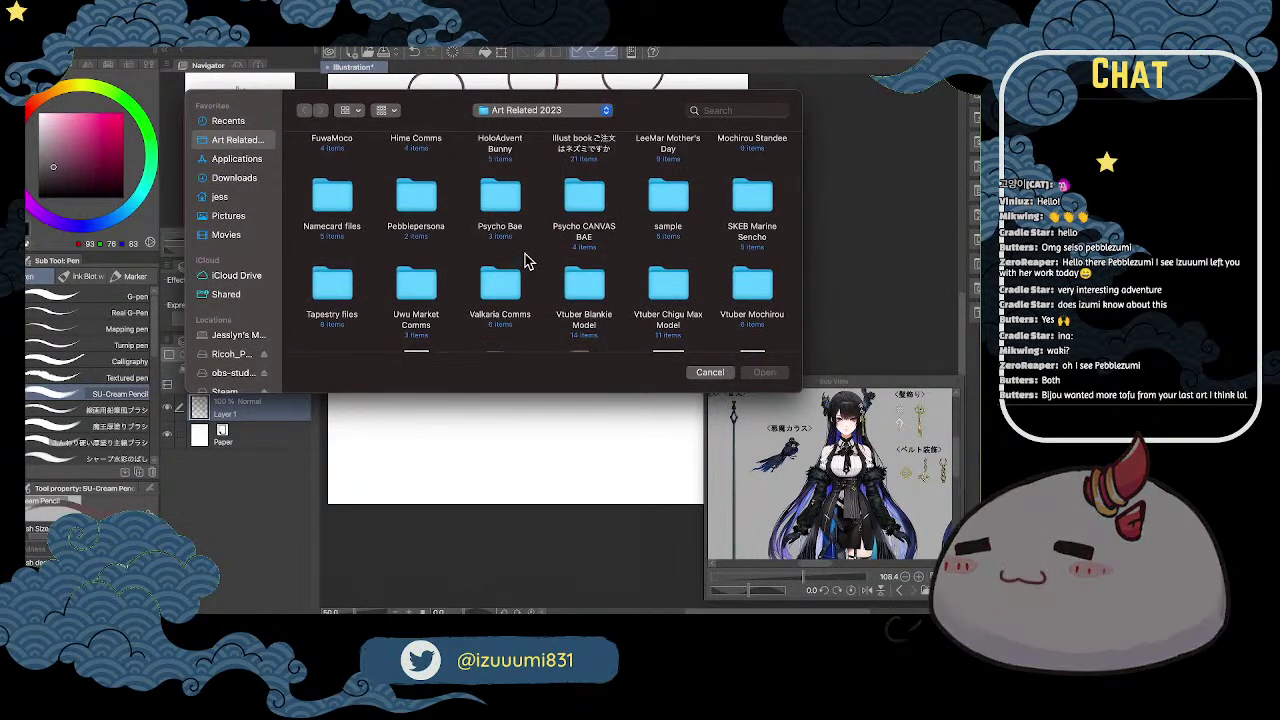
# Step: Open Holo_Advent_Bunny_Suit_.png from the HoloAdvent Bunny folder
pyautogui.scroll(1, 528, 262)
pyautogui.click(510, 148)
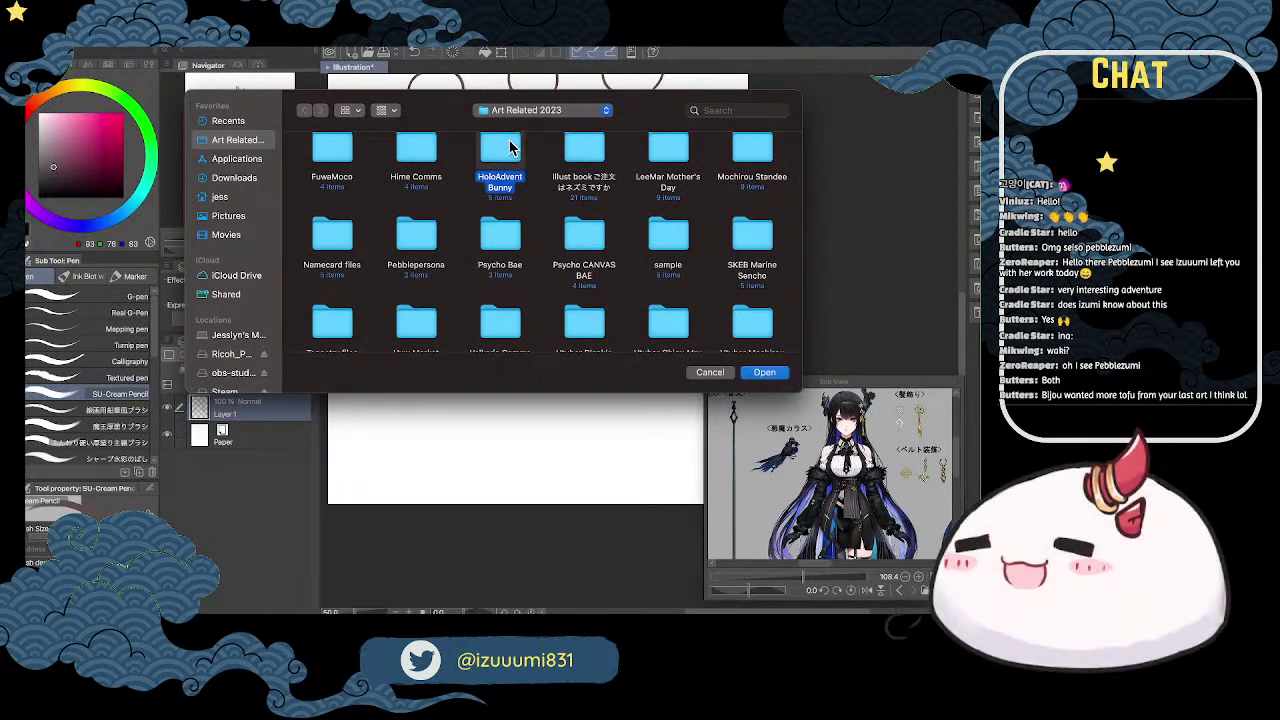
pyautogui.doubleClick(510, 148)
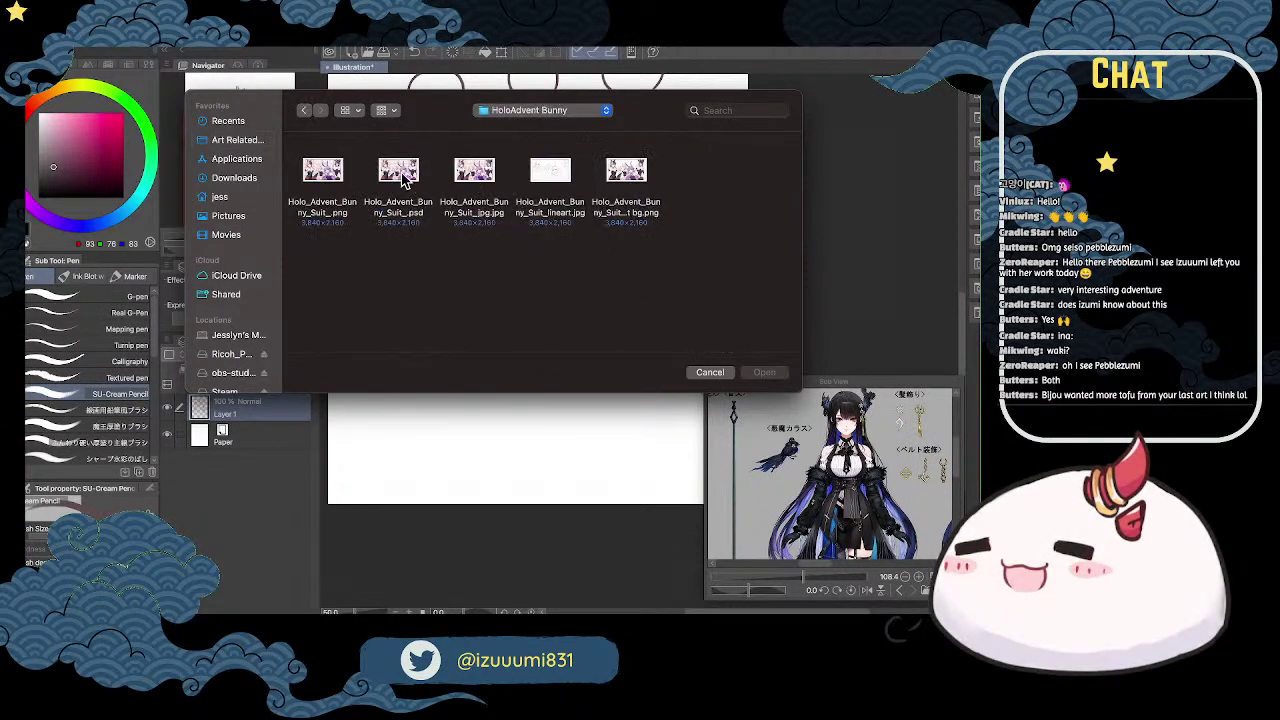
pyautogui.click(338, 178)
pyautogui.click(763, 372)
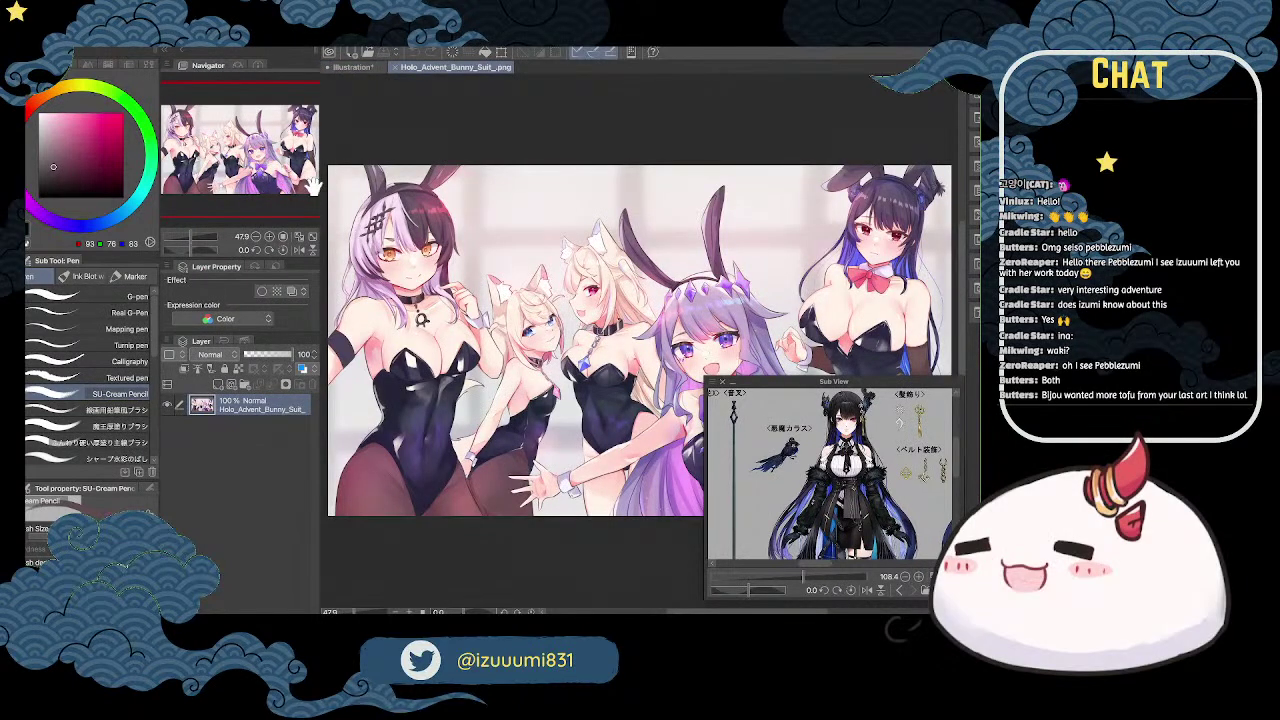
# Step: Add a new layer above the bunny suit artwork and choose a muted pink drawing colour
pyautogui.click(258, 238)
pyautogui.moveTo(262, 130); pyautogui.dragTo(275, 134)
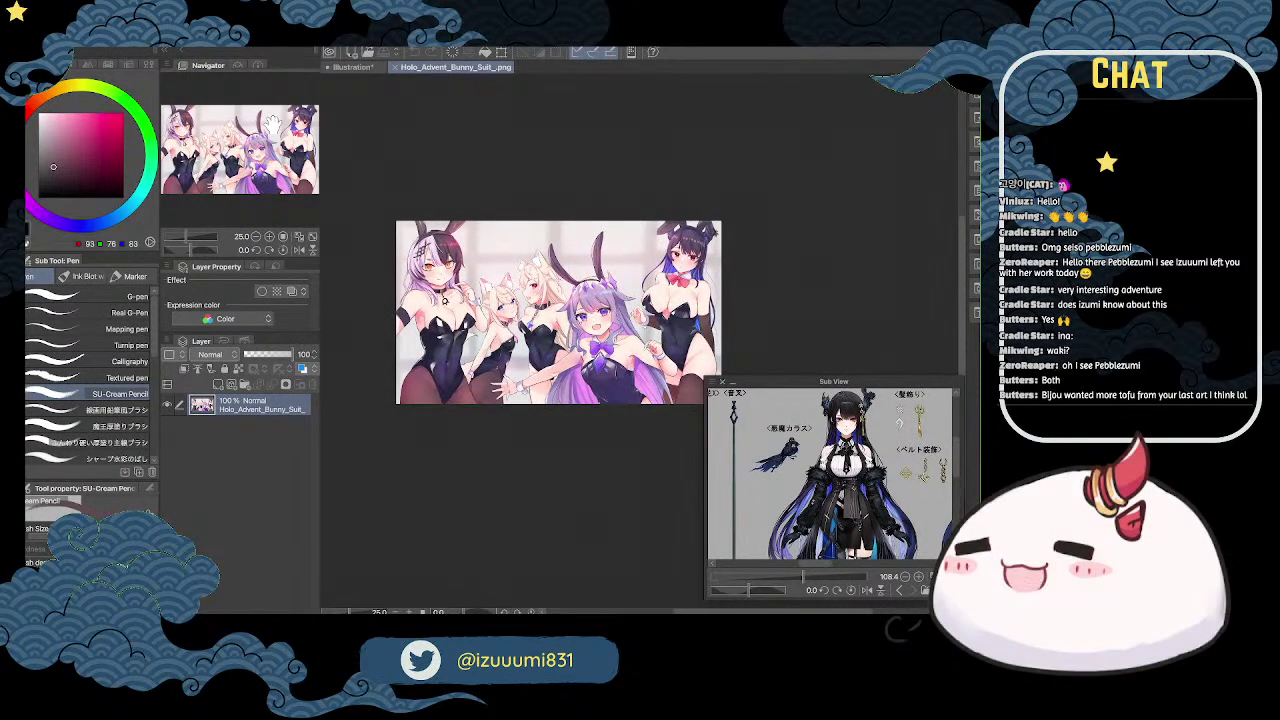
pyautogui.moveTo(272, 123); pyautogui.dragTo(260, 98)
pyautogui.click(269, 237)
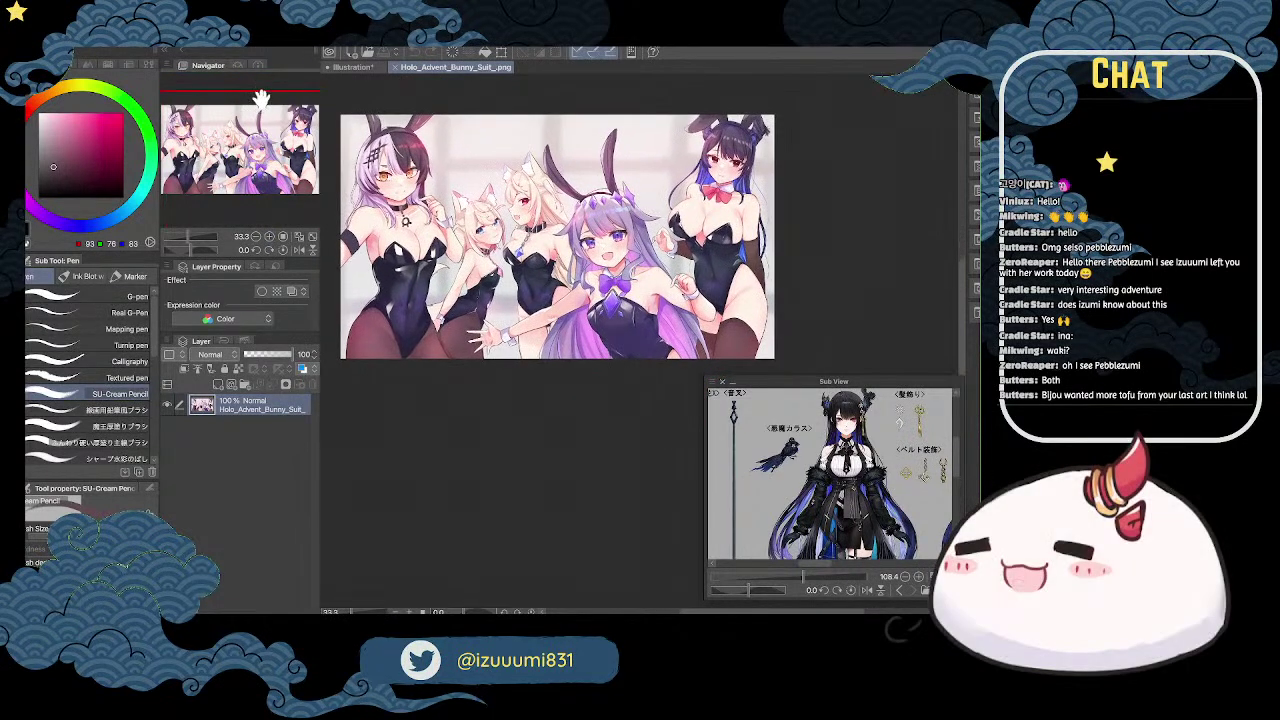
pyautogui.click(218, 384)
pyautogui.click(84, 122)
pyautogui.moveTo(79, 129); pyautogui.dragTo(74, 134)
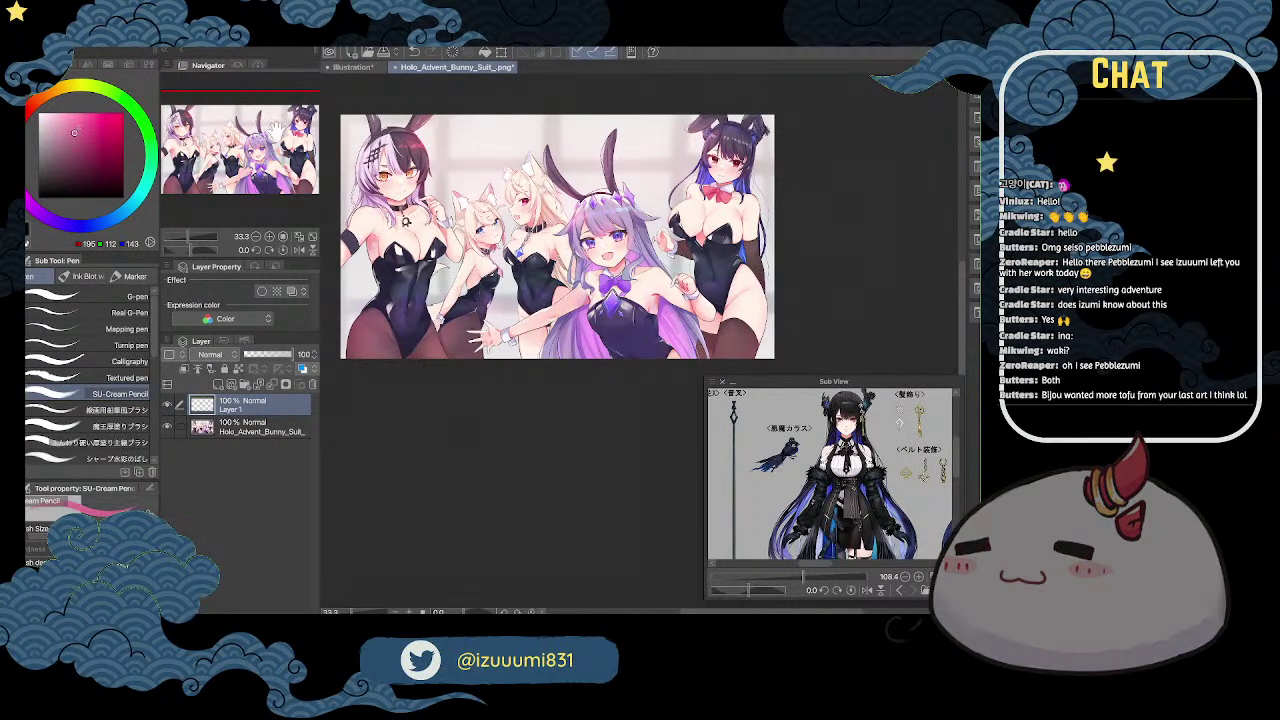
# Step: Circle the purple-haired character's chest repeatedly, switching to a brighter pink, and handwrite an underlined "Tofu" beside the circle
pyautogui.moveTo(280, 132); pyautogui.dragTo(272, 127)
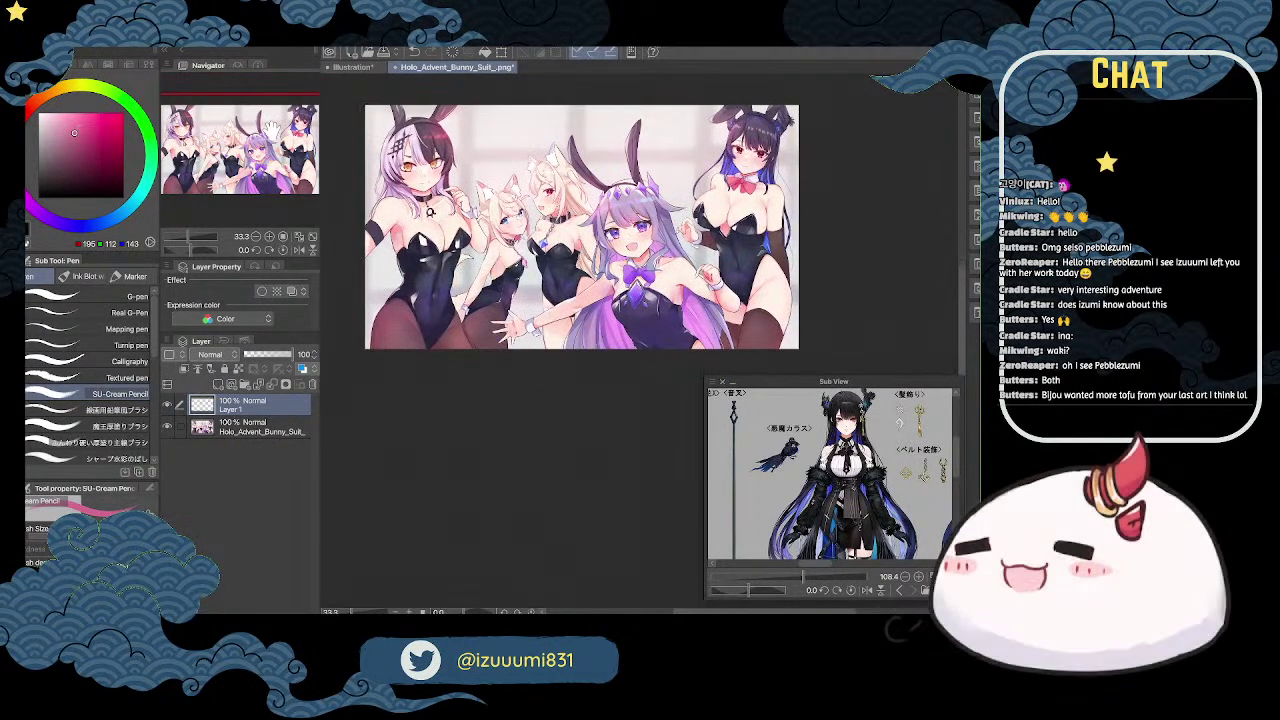
pyautogui.moveTo(268, 142); pyautogui.dragTo(268, 182)
pyautogui.click(269, 237)
pyautogui.click(269, 237)
pyautogui.click(277, 120)
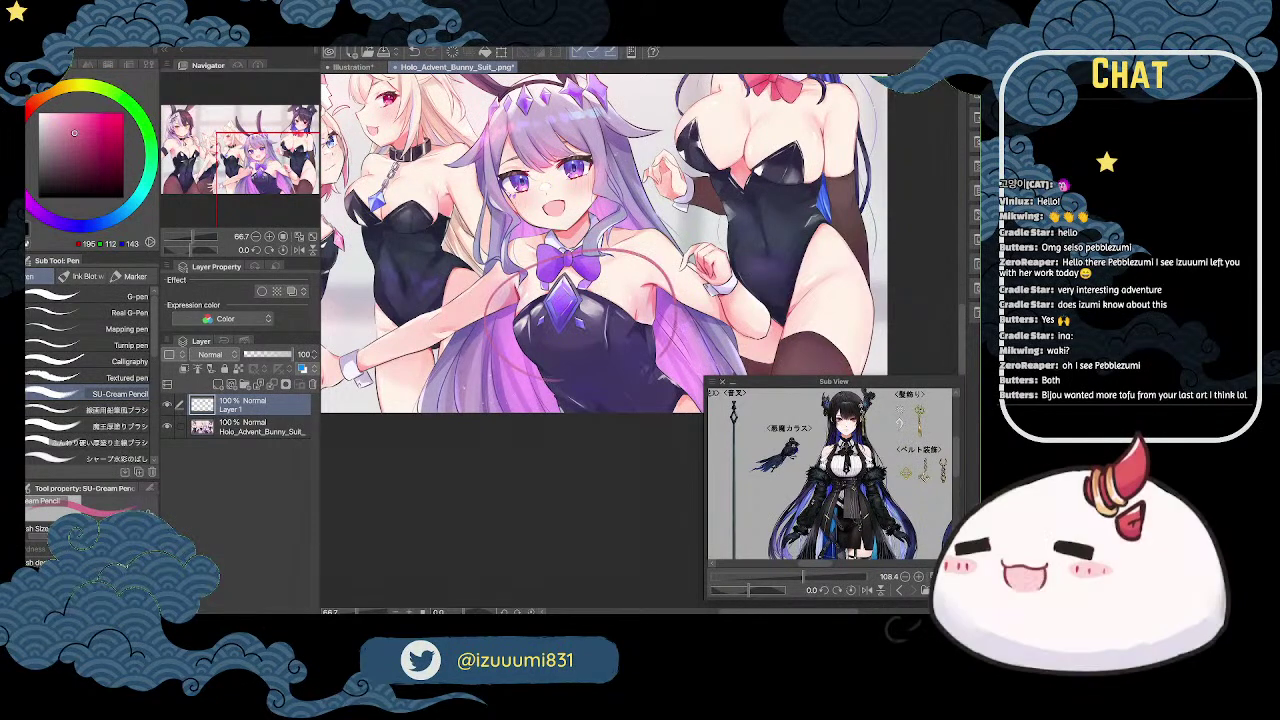
pyautogui.click(78, 112)
pyautogui.moveTo(570, 377)
pyautogui.mouseDown()
pyautogui.moveTo(484, 338)
pyautogui.moveTo(655, 285)
pyautogui.moveTo(590, 382)
pyautogui.mouseUp()
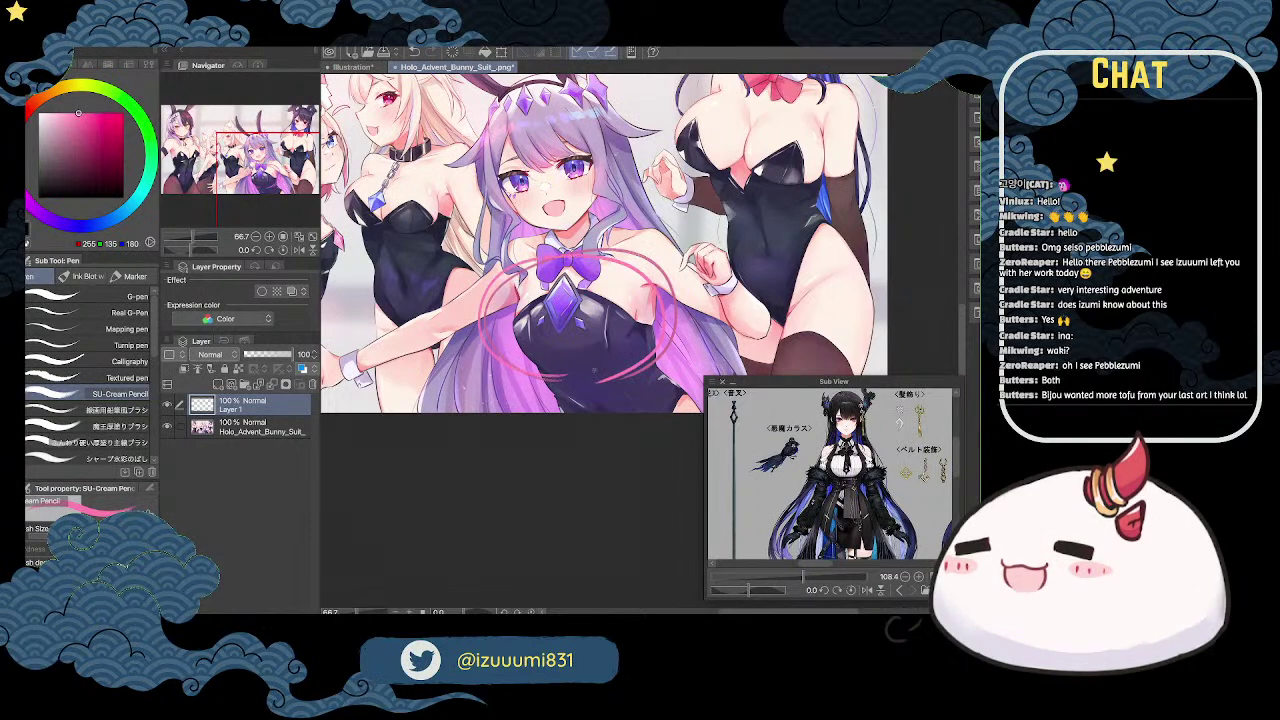
pyautogui.moveTo(488, 349); pyautogui.dragTo(648, 284)
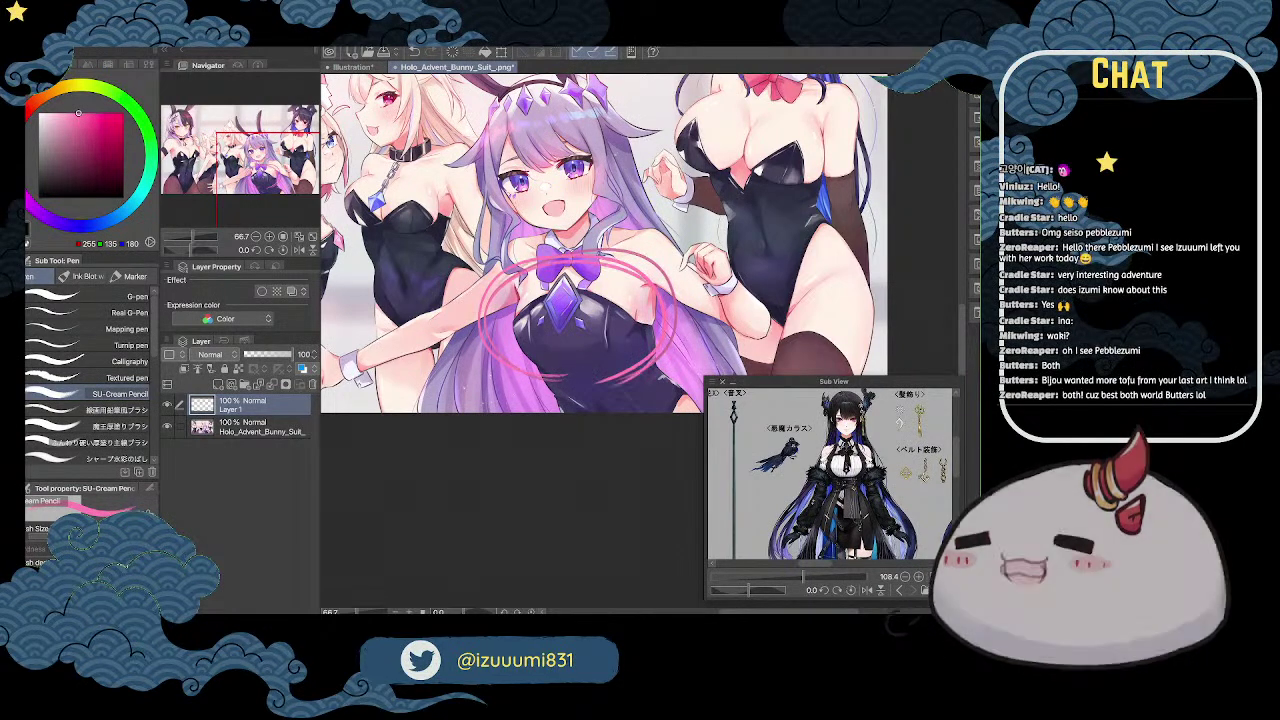
pyautogui.moveTo(478, 324); pyautogui.dragTo(545, 387)
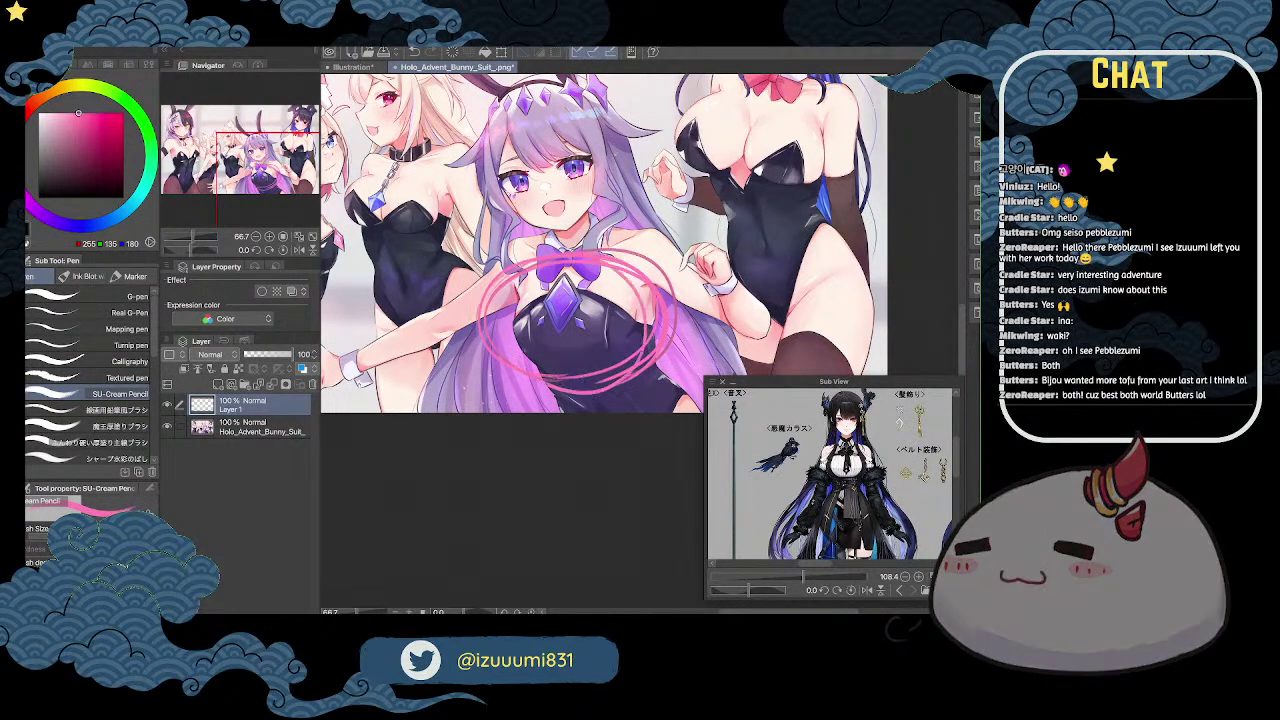
pyautogui.moveTo(684, 339)
pyautogui.mouseDown()
pyautogui.moveTo(687, 351)
pyautogui.moveTo(757, 349)
pyautogui.mouseUp()
# Step: Draw a pair of pink cartoon eyes with short accent marks between the purple-haired and dark-haired characters' heads
pyautogui.moveTo(258, 158); pyautogui.dragTo(288, 146)
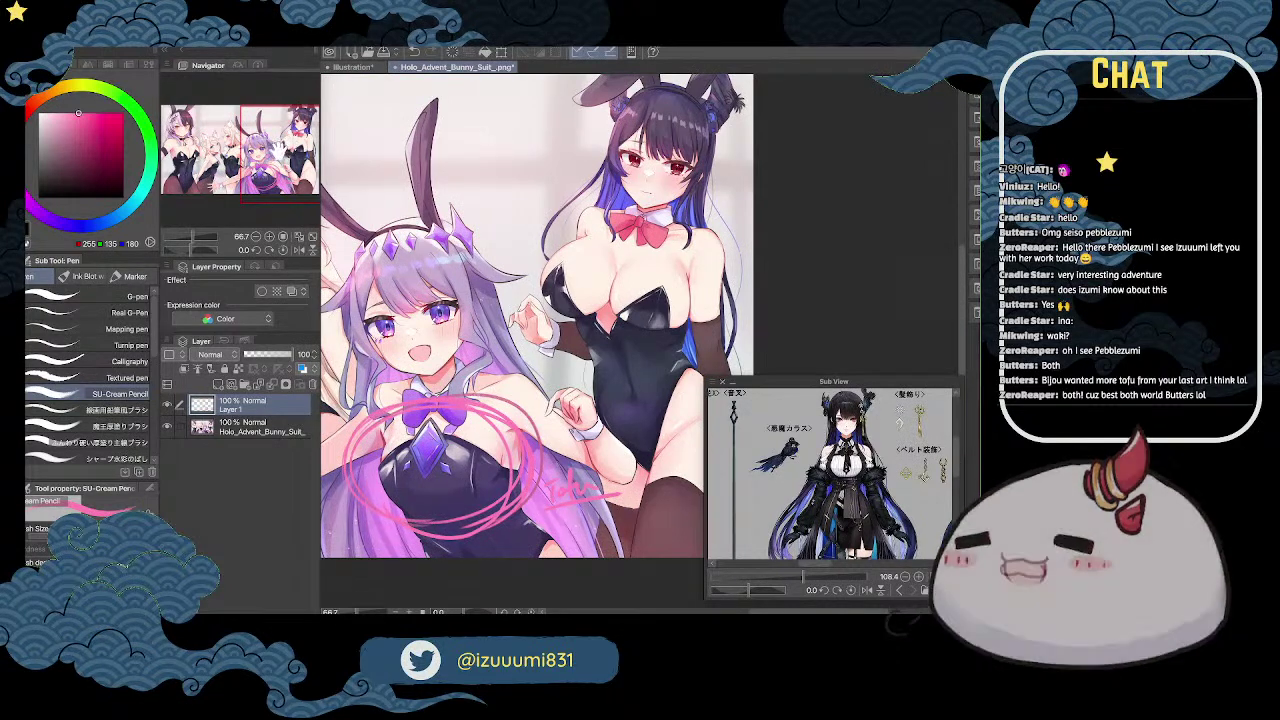
pyautogui.moveTo(521, 191); pyautogui.dragTo(555, 235)
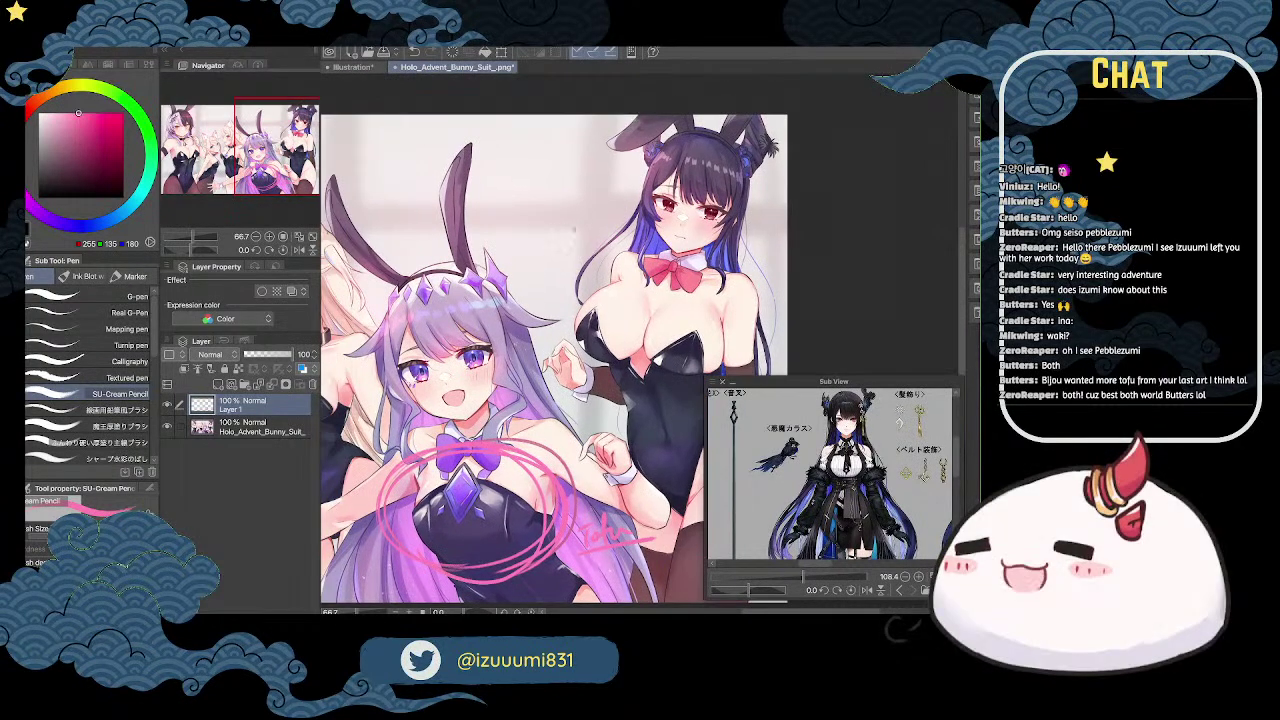
pyautogui.moveTo(563, 211)
pyautogui.mouseDown()
pyautogui.moveTo(589, 236)
pyautogui.moveTo(609, 206)
pyautogui.mouseUp()
pyautogui.moveTo(604, 214); pyautogui.dragTo(610, 212)
# Step: Draw two small pink arrows pointing down at the heads of the two blonde animal-eared characters
pyautogui.moveTo(300, 147); pyautogui.dragTo(292, 156)
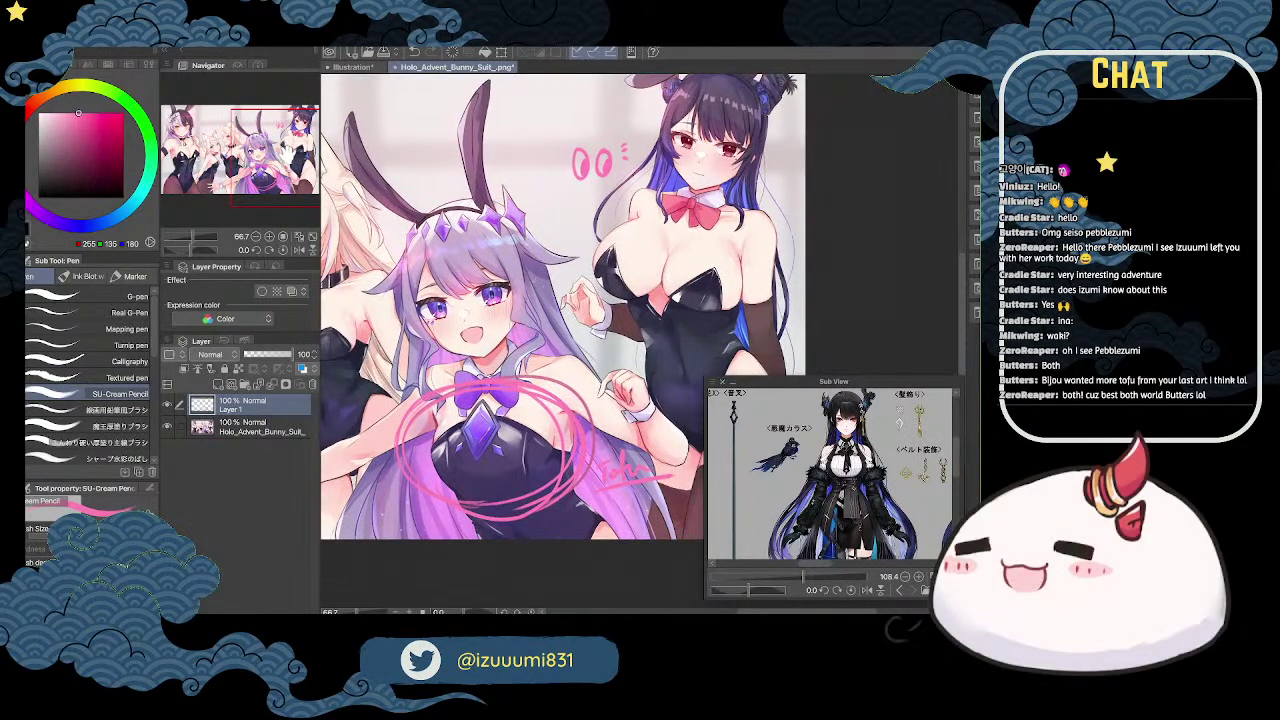
pyautogui.moveTo(286, 157); pyautogui.dragTo(229, 161)
pyautogui.moveTo(541, 121)
pyautogui.mouseDown()
pyautogui.moveTo(542, 141)
pyautogui.moveTo(605, 118)
pyautogui.mouseUp()
pyautogui.moveTo(597, 118); pyautogui.dragTo(606, 110)
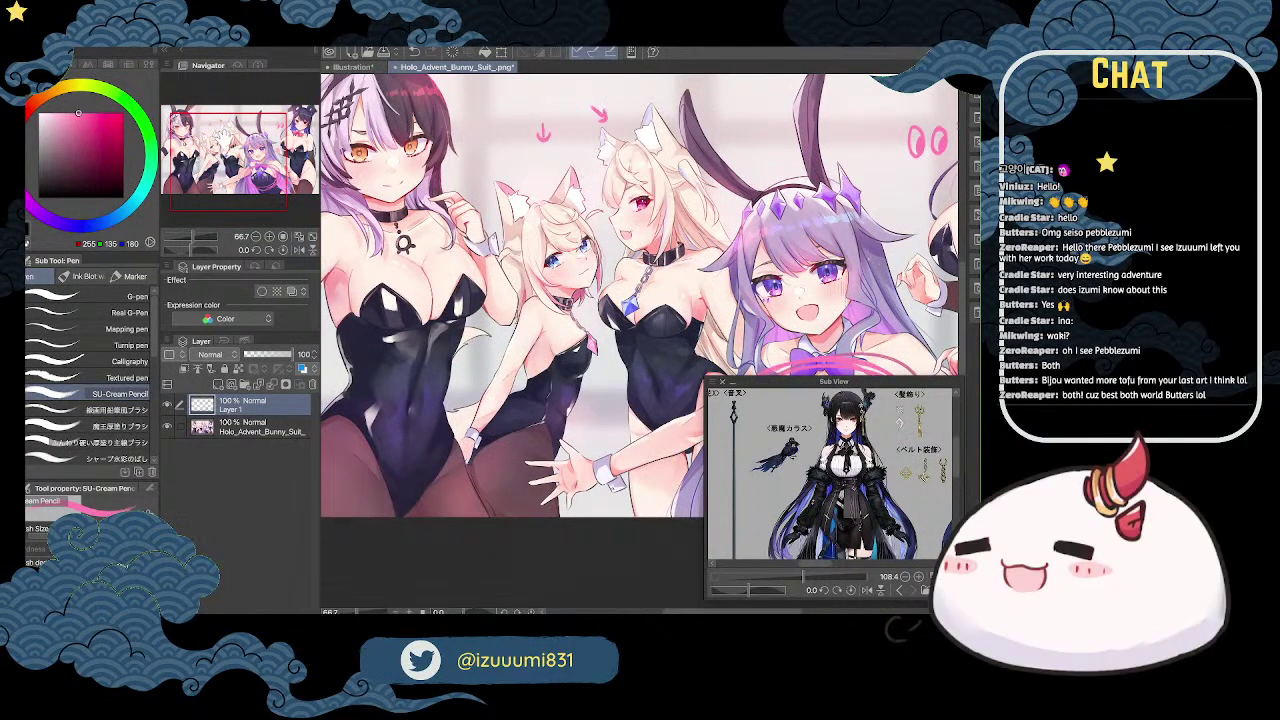
# Step: Point a small pink arrow at the smaller blonde's chest and handwrite "Tofu" with eyes and "shi" near the characters' heads
pyautogui.moveTo(225, 138); pyautogui.dragTo(240, 147)
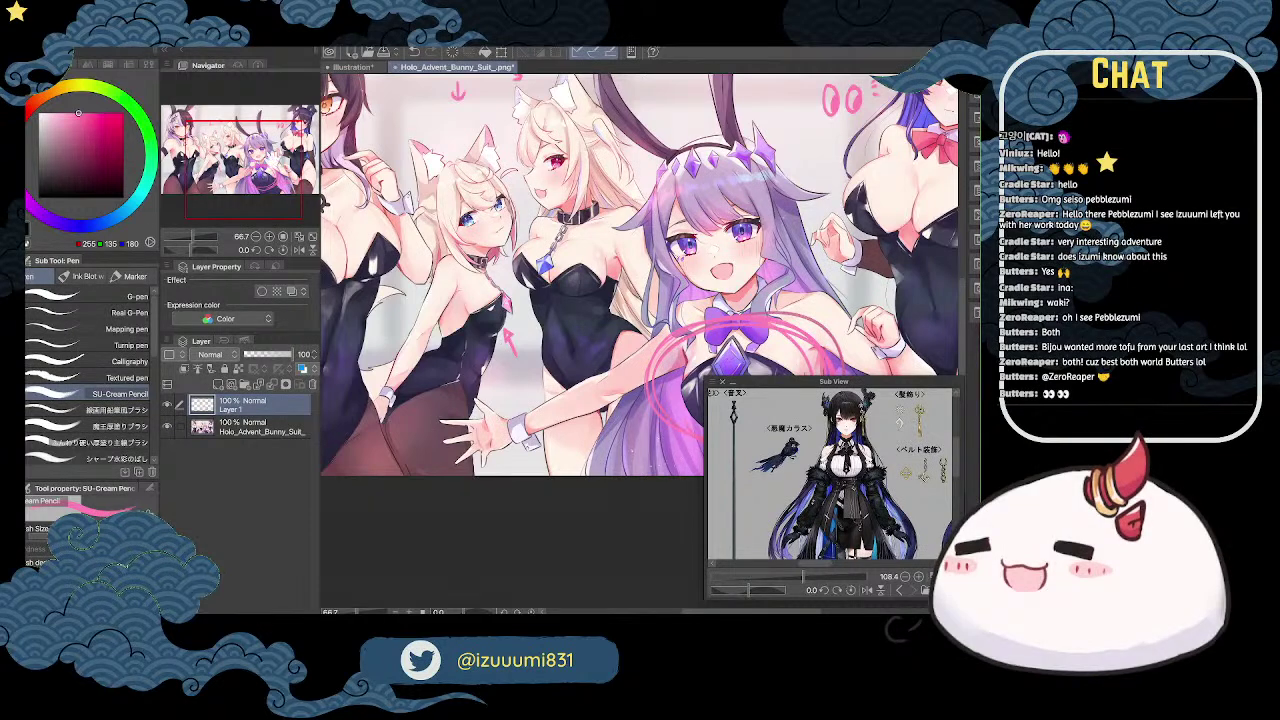
pyautogui.moveTo(263, 173); pyautogui.dragTo(261, 157)
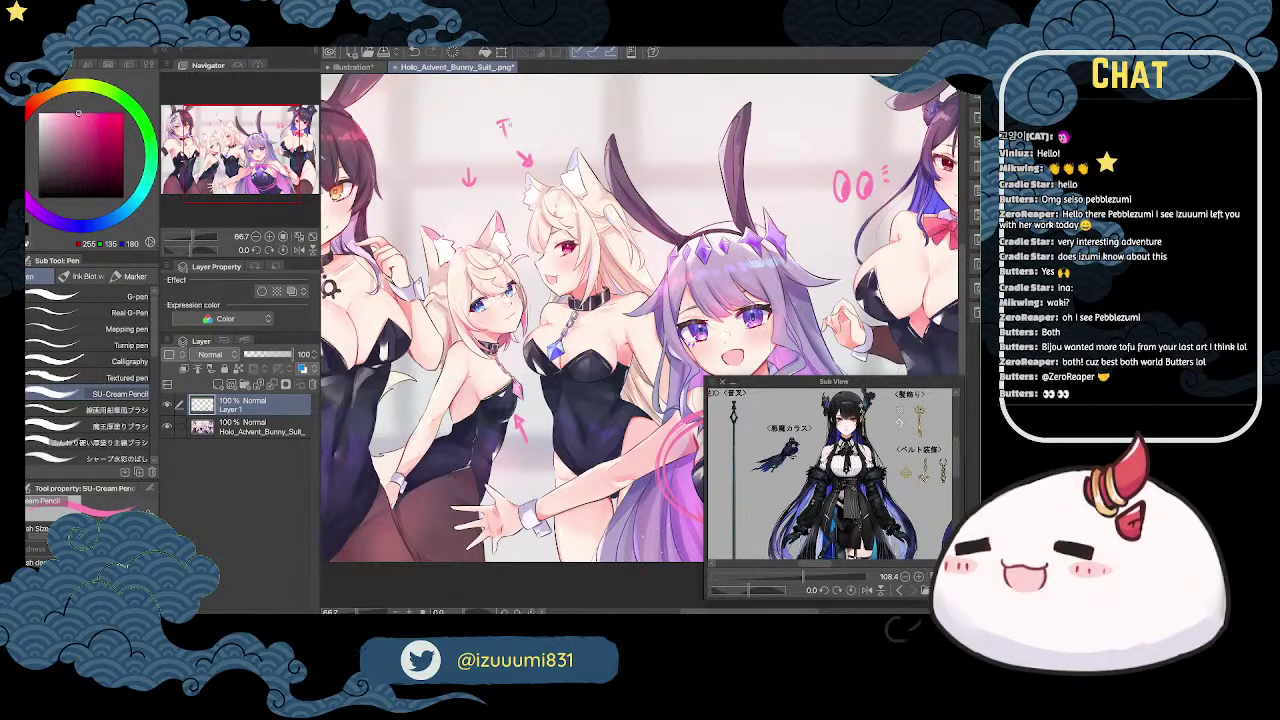
pyautogui.moveTo(526, 122)
pyautogui.mouseDown()
pyautogui.moveTo(588, 121)
pyautogui.moveTo(583, 134)
pyautogui.mouseUp()
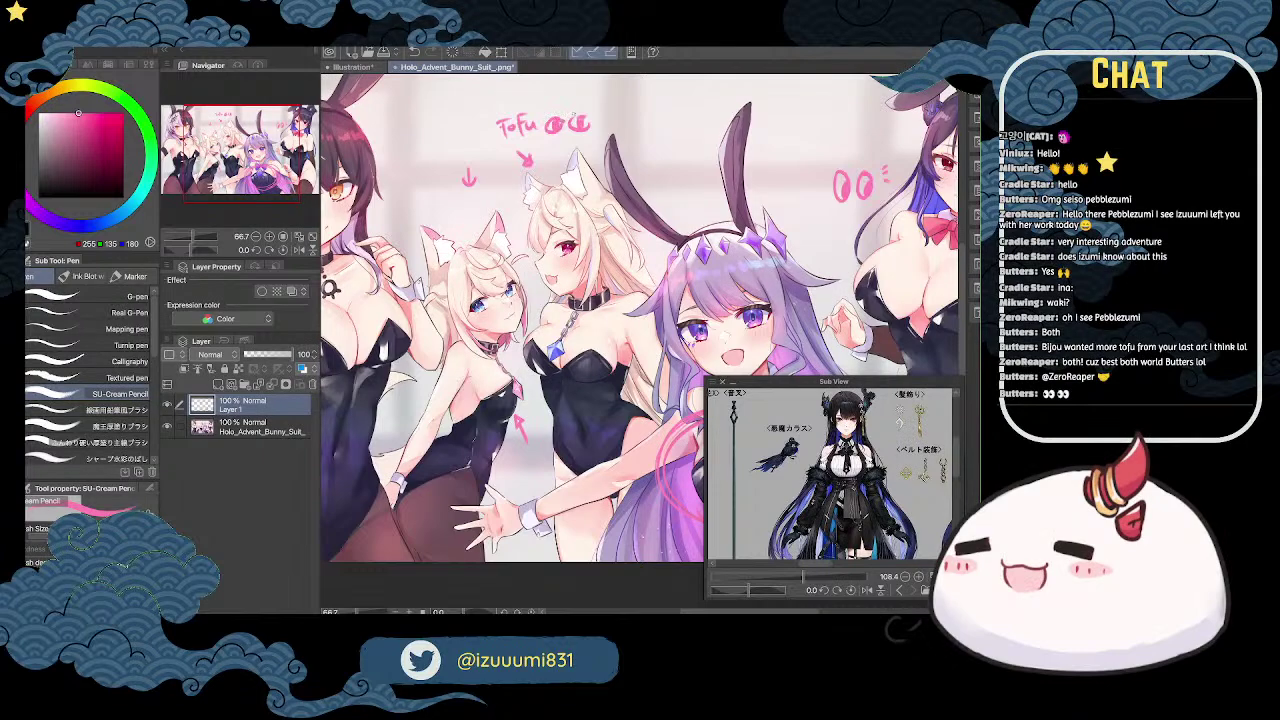
pyautogui.moveTo(520, 300); pyautogui.dragTo(672, 233)
pyautogui.moveTo(249, 170); pyautogui.dragTo(233, 150)
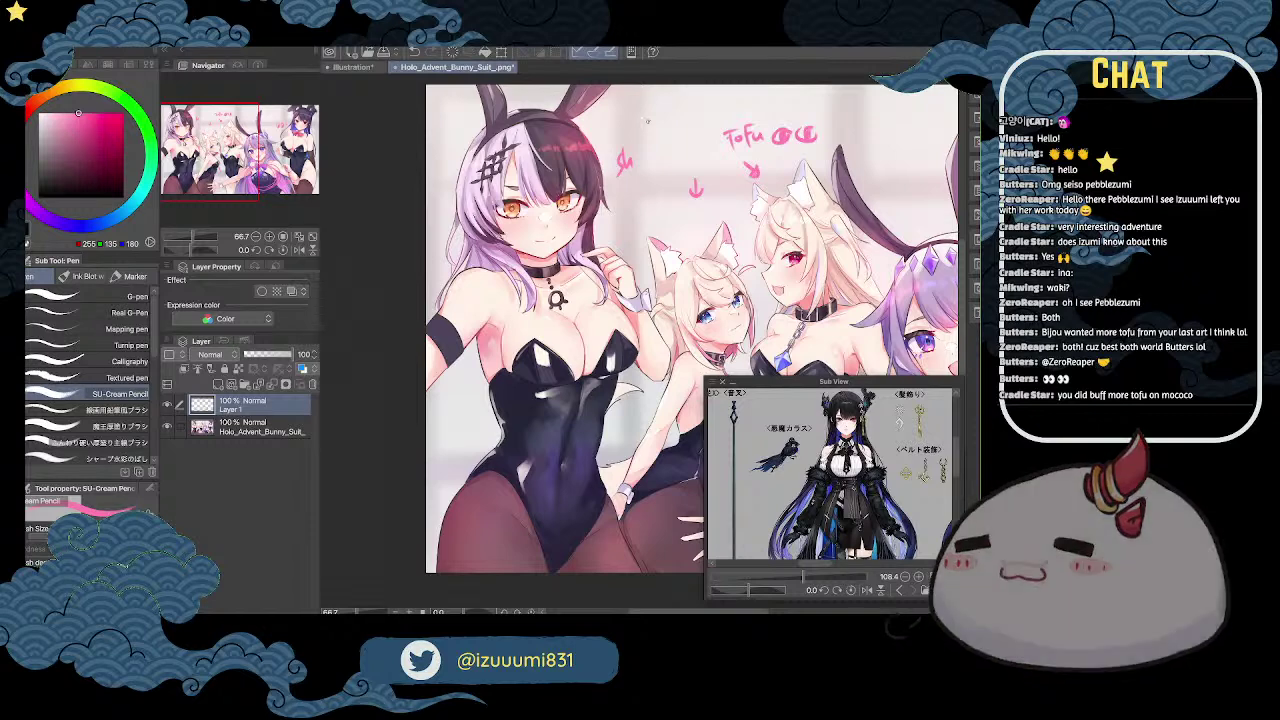
# Step: Trace the smaller blonde character's shoulder and arm down to the wrist cuff with pink contour lines
pyautogui.moveTo(236, 150)
pyautogui.mouseDown()
pyautogui.moveTo(260, 163)
pyautogui.moveTo(254, 144)
pyautogui.moveTo(219, 168)
pyautogui.mouseUp()
pyautogui.click(269, 237)
pyautogui.click(269, 237)
pyautogui.click(269, 237)
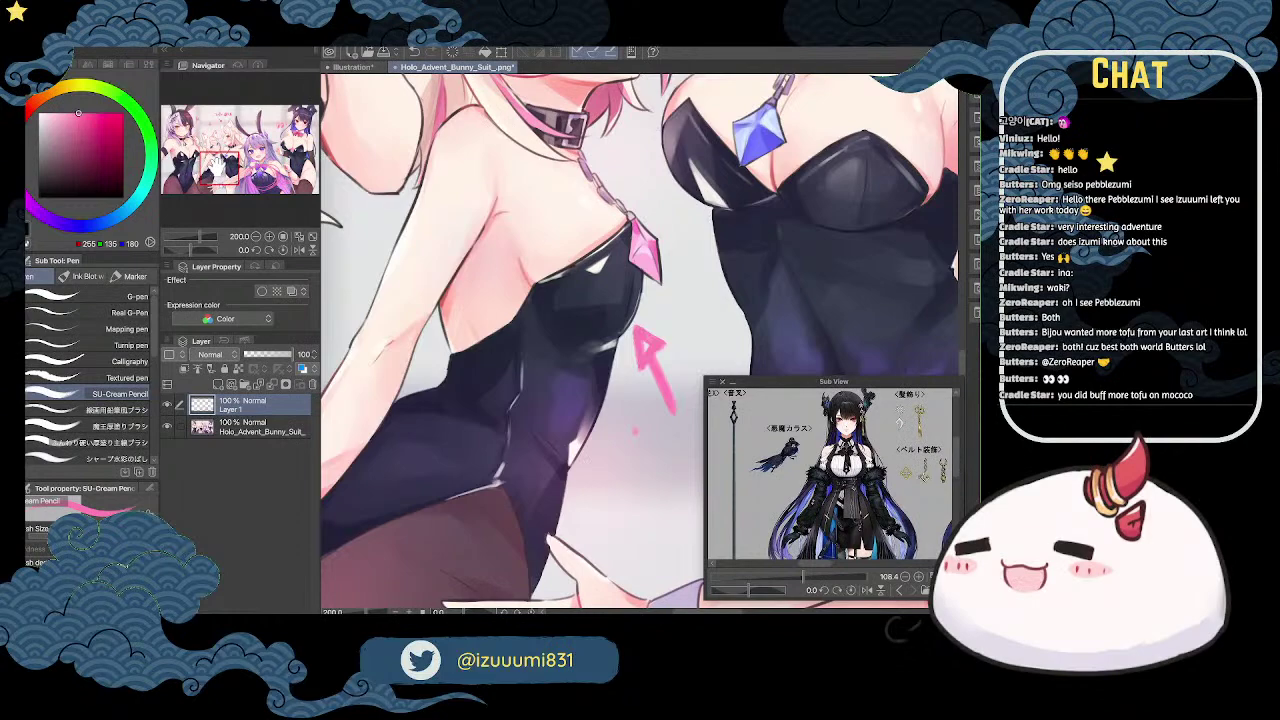
pyautogui.click(255, 237)
pyautogui.click(255, 237)
pyautogui.click(224, 162)
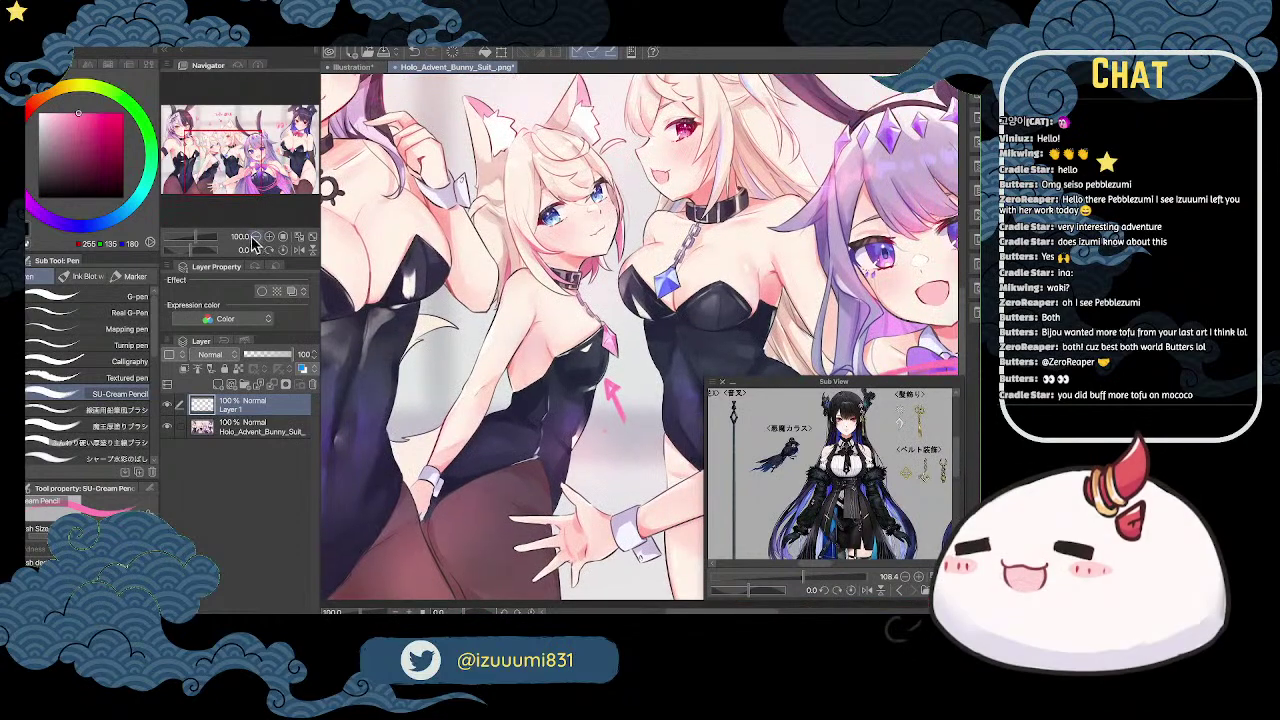
pyautogui.click(255, 237)
pyautogui.moveTo(229, 159)
pyautogui.mouseDown()
pyautogui.moveTo(244, 170)
pyautogui.moveTo(250, 147)
pyautogui.moveTo(216, 127)
pyautogui.moveTo(226, 143)
pyautogui.mouseUp()
pyautogui.click(269, 237)
pyautogui.moveTo(484, 196); pyautogui.dragTo(451, 254)
pyautogui.moveTo(439, 294); pyautogui.dragTo(442, 300)
pyautogui.moveTo(492, 236); pyautogui.dragTo(403, 386)
pyautogui.moveTo(452, 300); pyautogui.dragTo(392, 405)
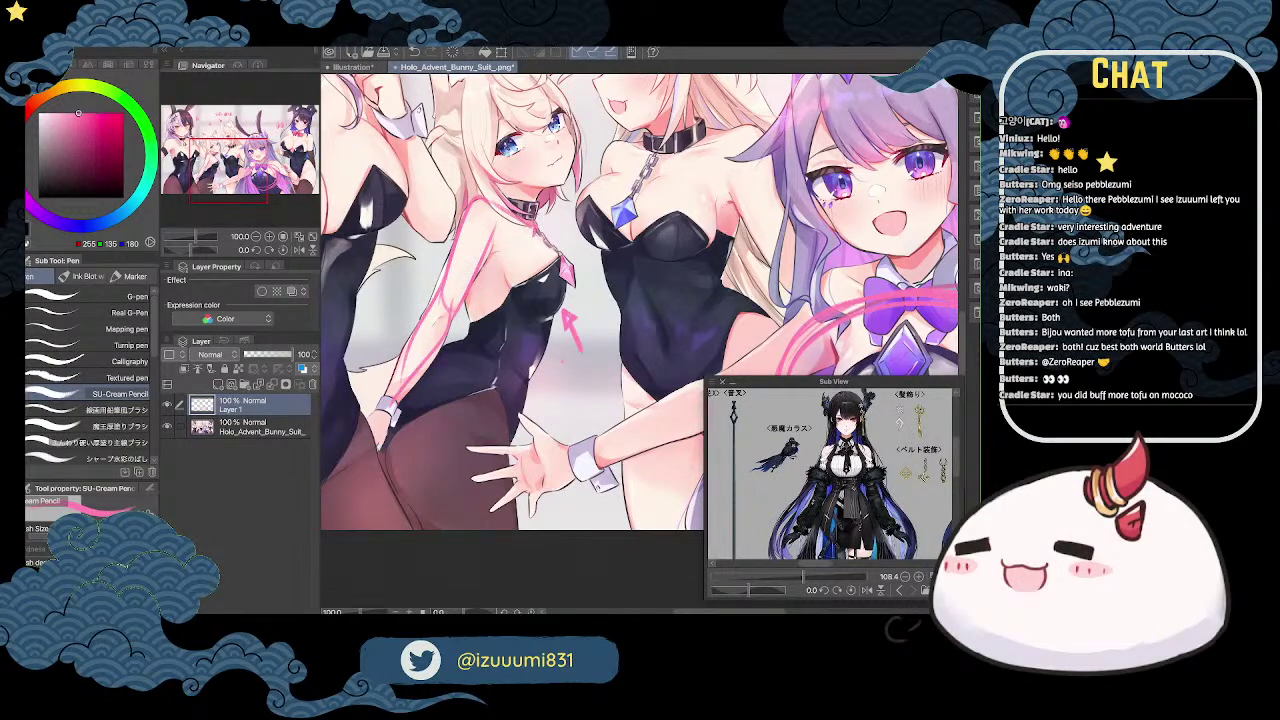
# Step: Sketch looping pink curves over the smaller blonde character's chest, waist and hips to mark a fuller figure
pyautogui.moveTo(478, 288)
pyautogui.mouseDown()
pyautogui.moveTo(536, 349)
pyautogui.moveTo(545, 288)
pyautogui.mouseUp()
pyautogui.moveTo(536, 234); pyautogui.dragTo(539, 328)
pyautogui.moveTo(475, 276)
pyautogui.mouseDown()
pyautogui.moveTo(539, 346)
pyautogui.moveTo(549, 274)
pyautogui.mouseUp()
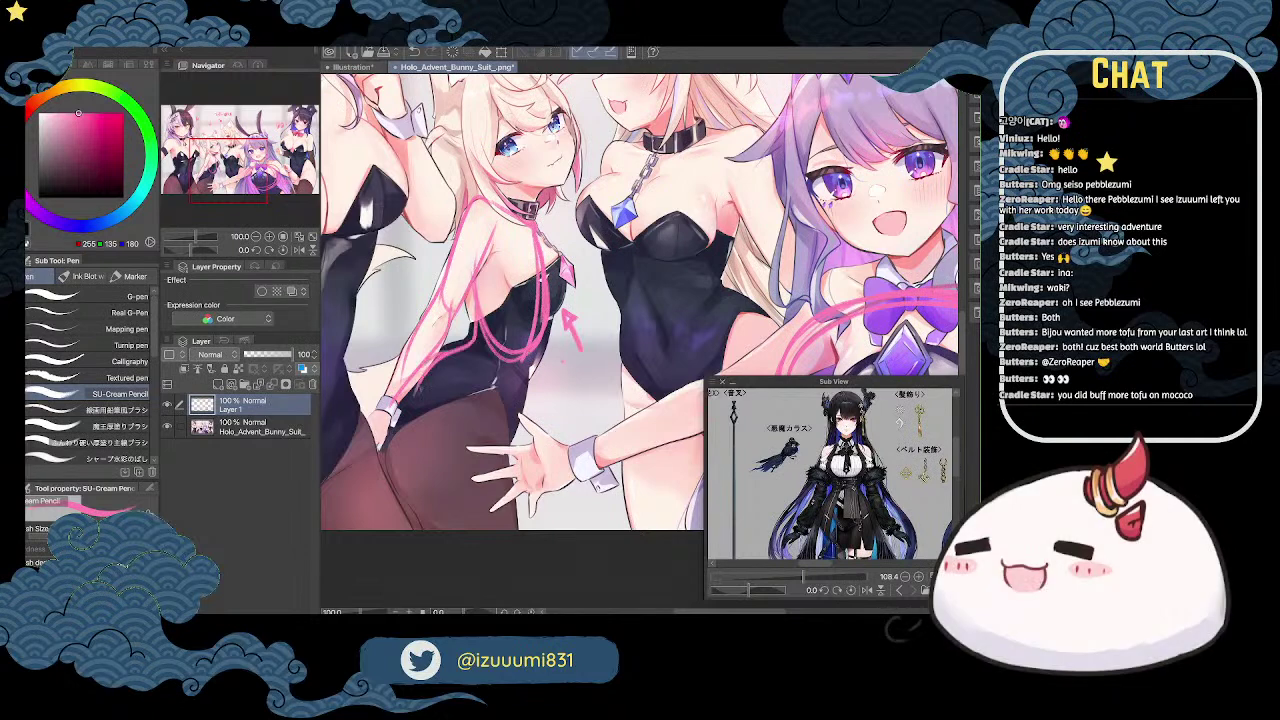
pyautogui.moveTo(524, 388); pyautogui.dragTo(506, 438)
pyautogui.moveTo(440, 376); pyautogui.dragTo(498, 430)
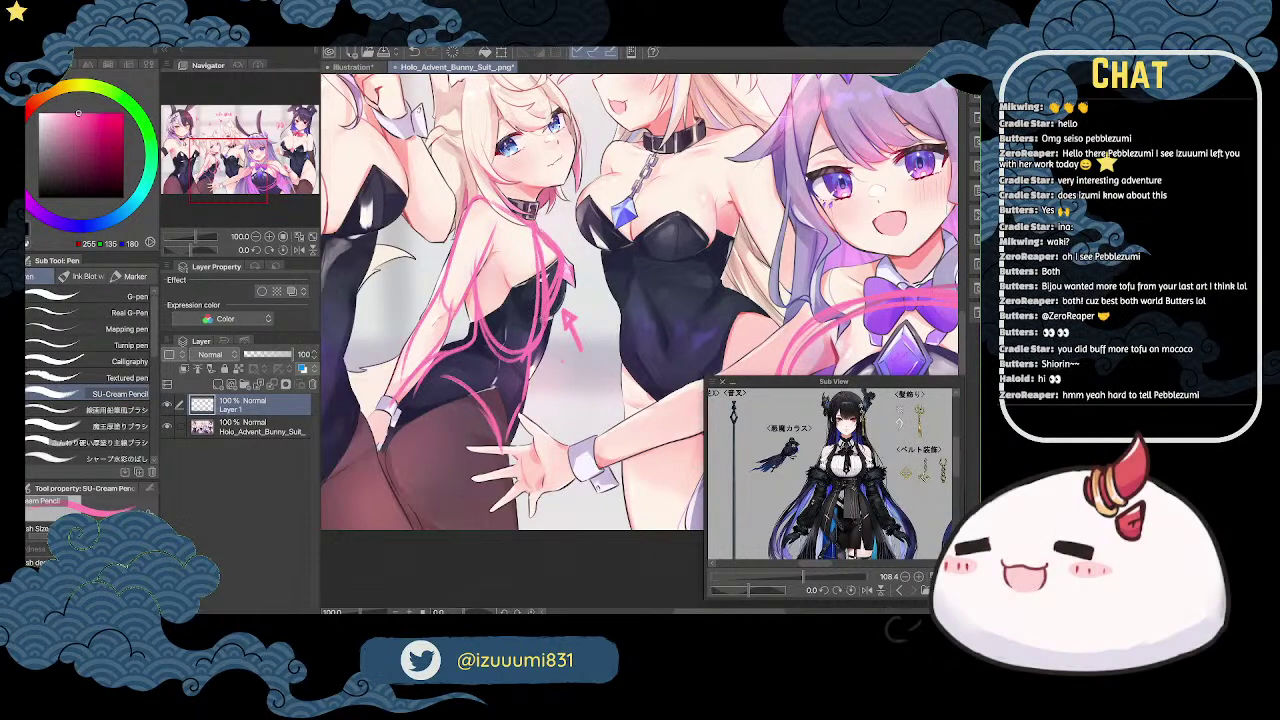
pyautogui.moveTo(541, 228)
pyautogui.mouseDown()
pyautogui.moveTo(573, 242)
pyautogui.moveTo(576, 299)
pyautogui.mouseUp()
# Step: Handwrite "BOOM!!" in pink beside the two-tone-haired character's face and circle it several times
pyautogui.click(255, 238)
pyautogui.moveTo(254, 150); pyautogui.dragTo(216, 134)
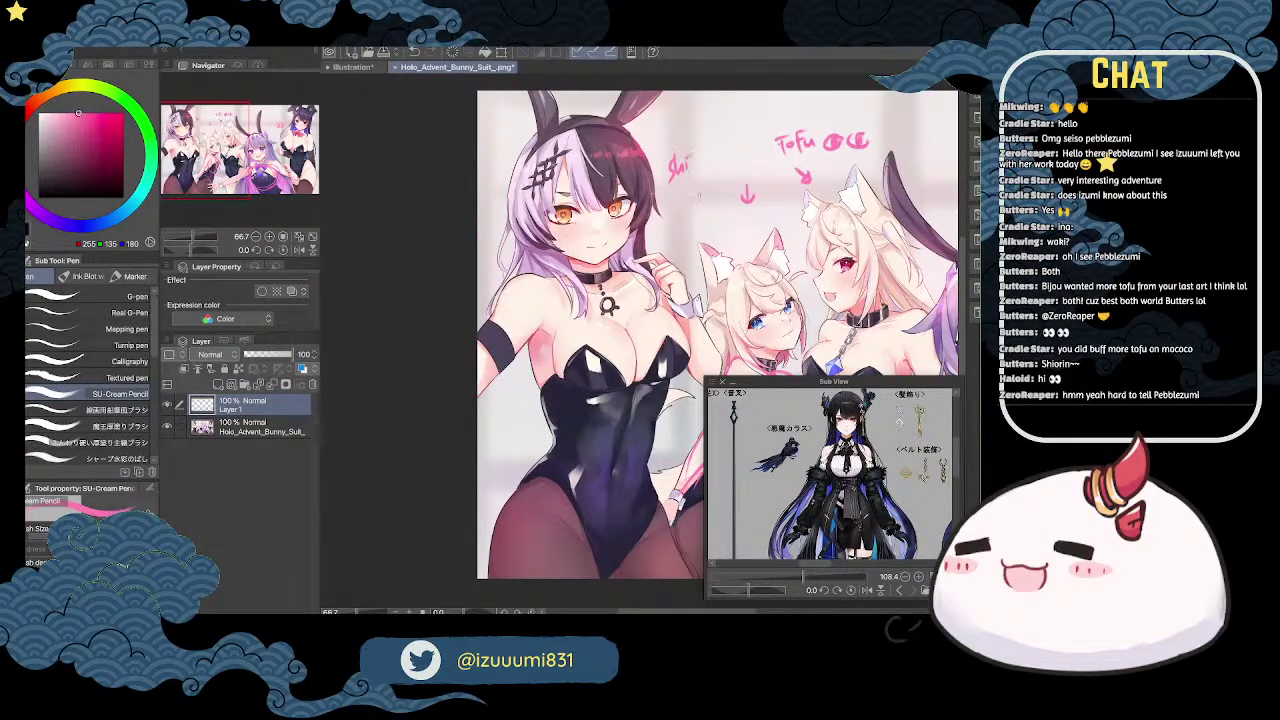
pyautogui.moveTo(677, 195)
pyautogui.mouseDown()
pyautogui.moveTo(679, 215)
pyautogui.moveTo(697, 199)
pyautogui.mouseUp()
pyautogui.moveTo(708, 196); pyautogui.dragTo(737, 209)
pyautogui.moveTo(745, 165)
pyautogui.mouseDown()
pyautogui.moveTo(748, 201)
pyautogui.moveTo(664, 200)
pyautogui.moveTo(770, 178)
pyautogui.moveTo(630, 218)
pyautogui.mouseUp()
pyautogui.click(738, 212)
pyautogui.click(744, 210)
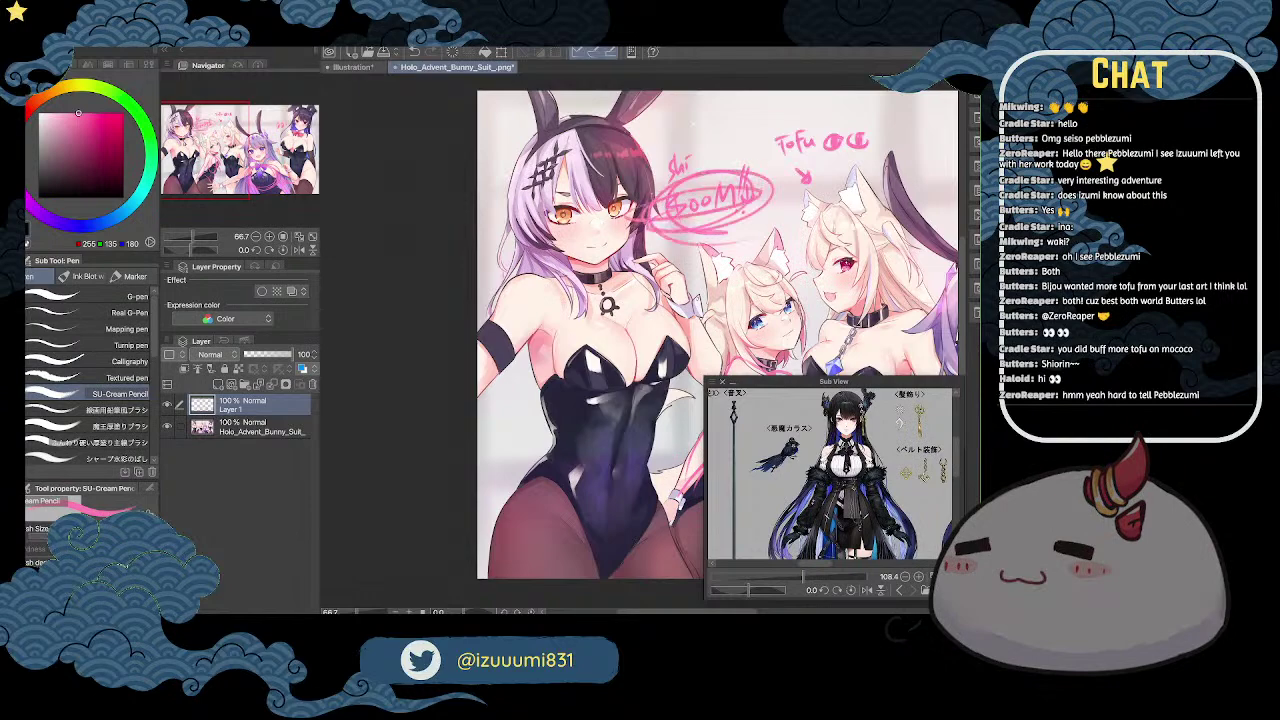
pyautogui.moveTo(214, 142); pyautogui.dragTo(263, 165)
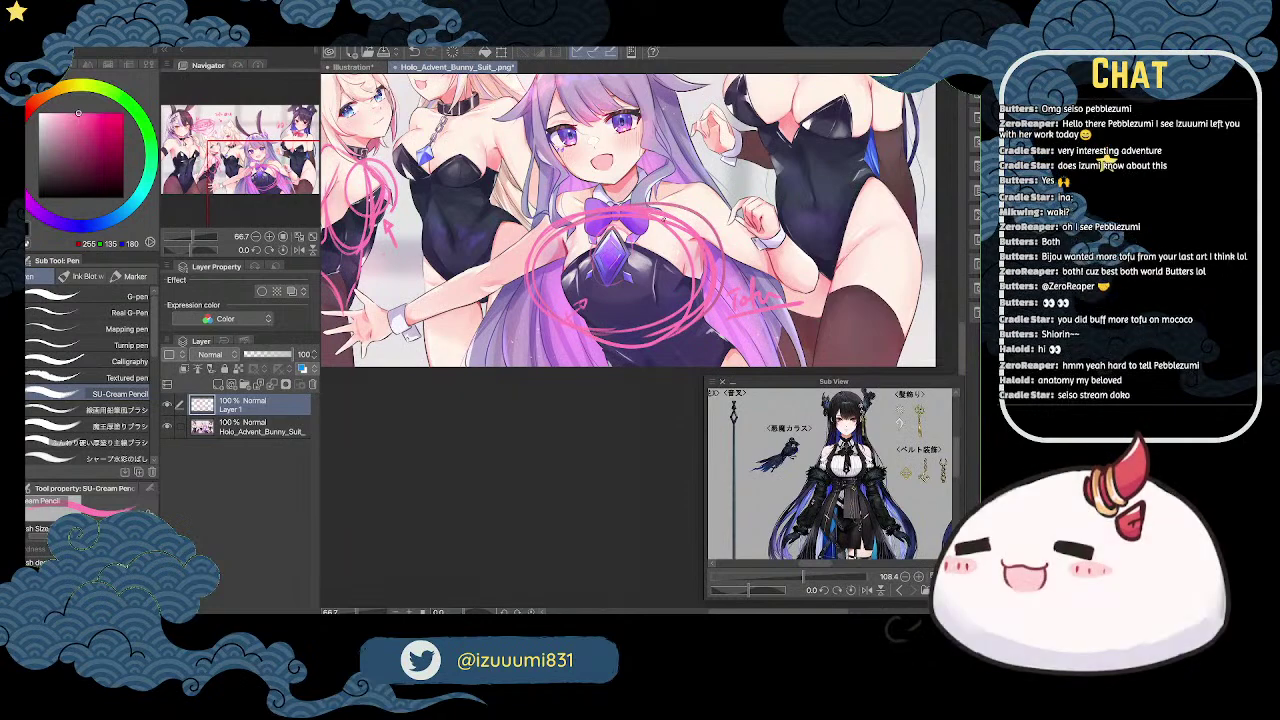
pyautogui.click(256, 236)
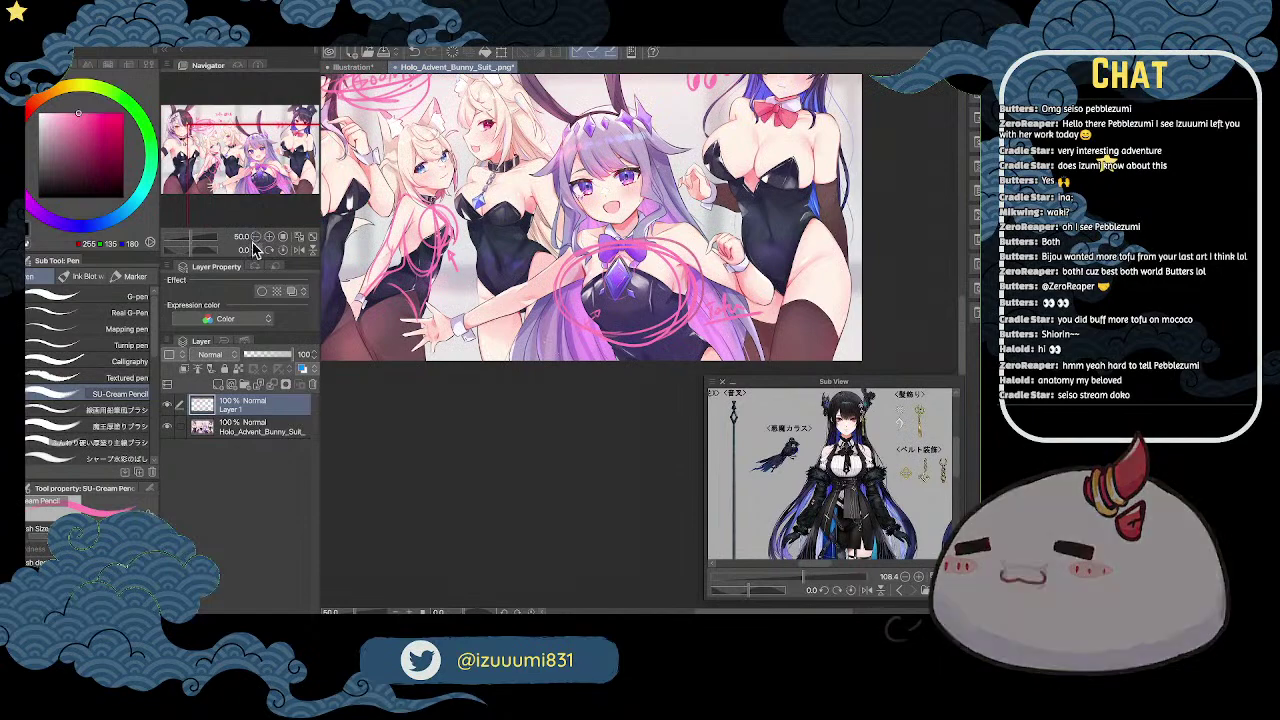
pyautogui.click(256, 237)
pyautogui.moveTo(266, 154); pyautogui.dragTo(232, 132)
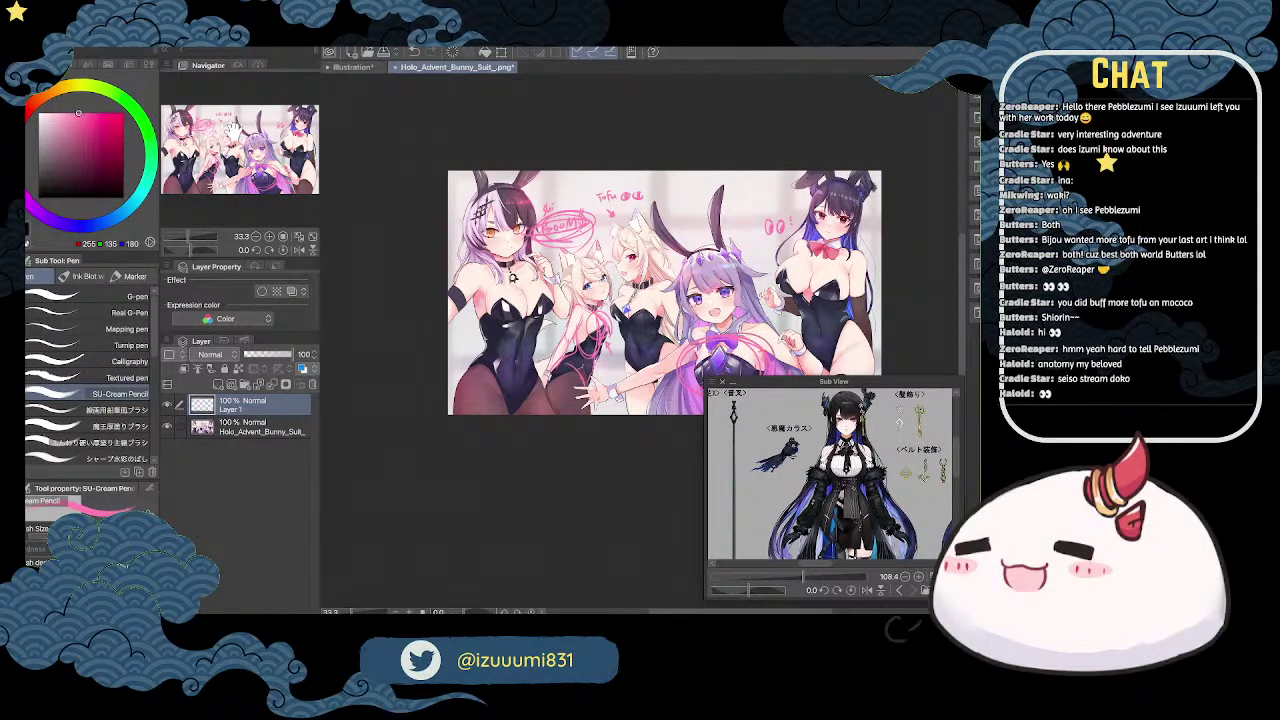
pyautogui.moveTo(258, 164)
pyautogui.mouseDown()
pyautogui.moveTo(246, 155)
pyautogui.moveTo(268, 159)
pyautogui.mouseUp()
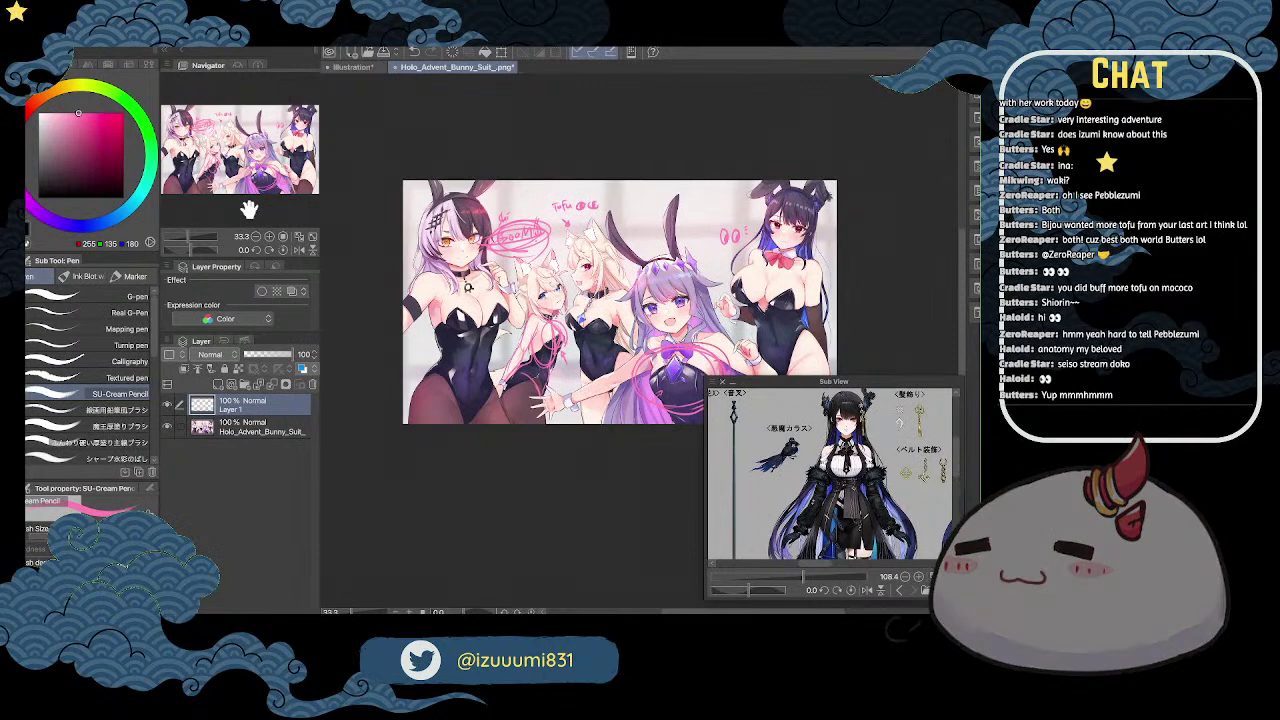
pyautogui.moveTo(229, 161); pyautogui.dragTo(228, 158)
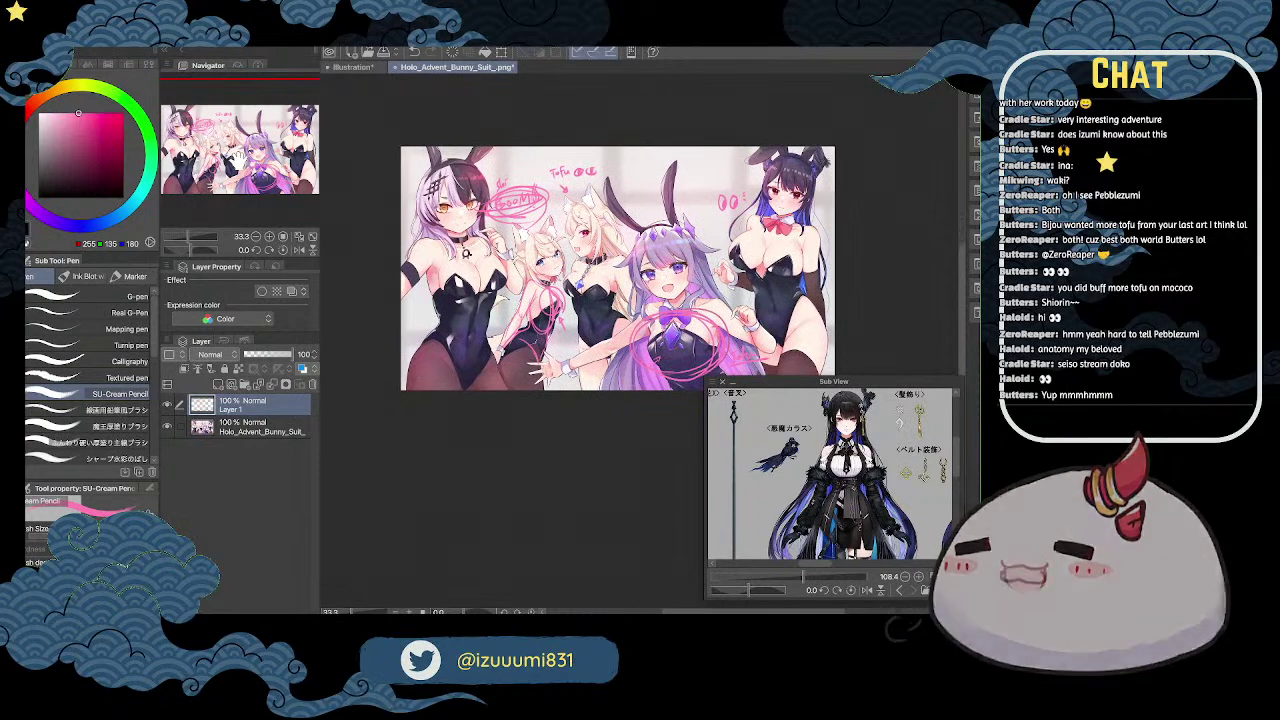
# Step: Switch to the Illustration document and draw pink upward arrows beneath the tofu and cake doodles
pyautogui.click(360, 67)
pyautogui.moveTo(257, 149)
pyautogui.mouseDown()
pyautogui.moveTo(250, 122)
pyautogui.moveTo(252, 154)
pyautogui.mouseUp()
pyautogui.click(257, 237)
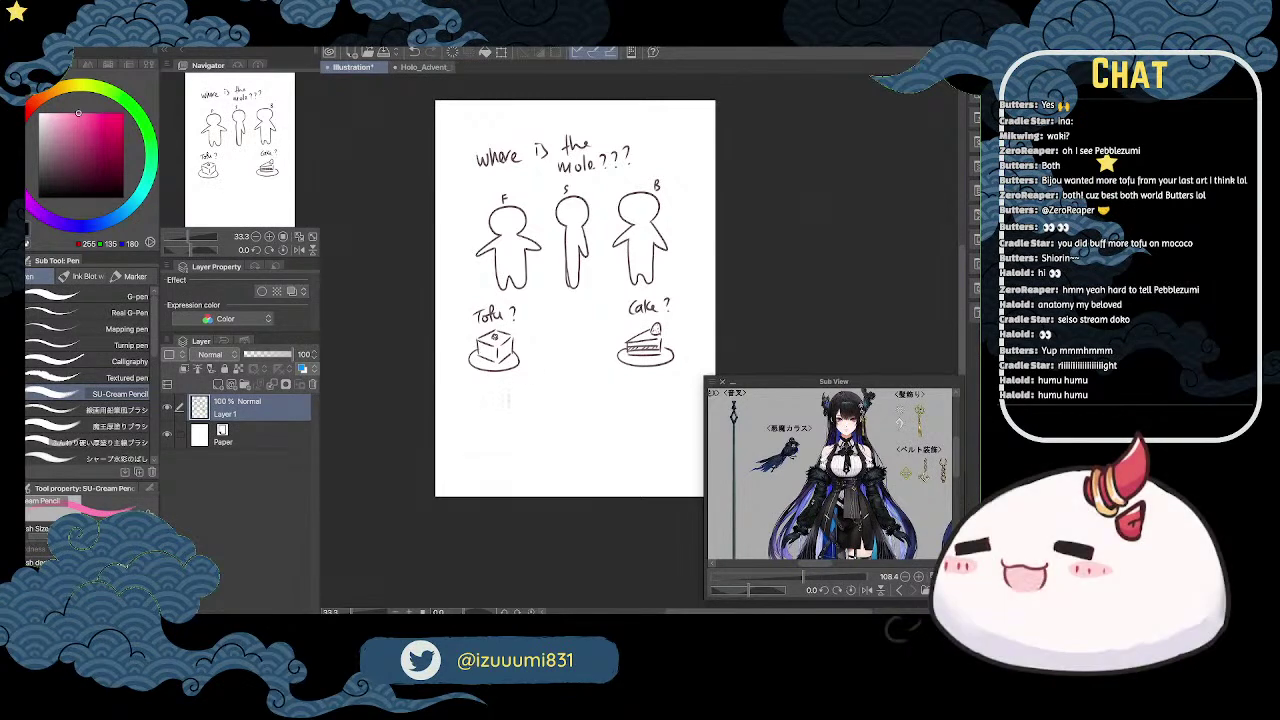
pyautogui.moveTo(500, 384); pyautogui.dragTo(500, 374)
pyautogui.moveTo(488, 387); pyautogui.dragTo(508, 384)
pyautogui.moveTo(652, 403)
pyautogui.mouseDown()
pyautogui.moveTo(650, 374)
pyautogui.moveTo(657, 383)
pyautogui.mouseUp()
# Step: Handwrite a double-underlined "Both" in dark greyish purple between the tofu and cake, with a wide-eyed face above it
pyautogui.click(55, 163)
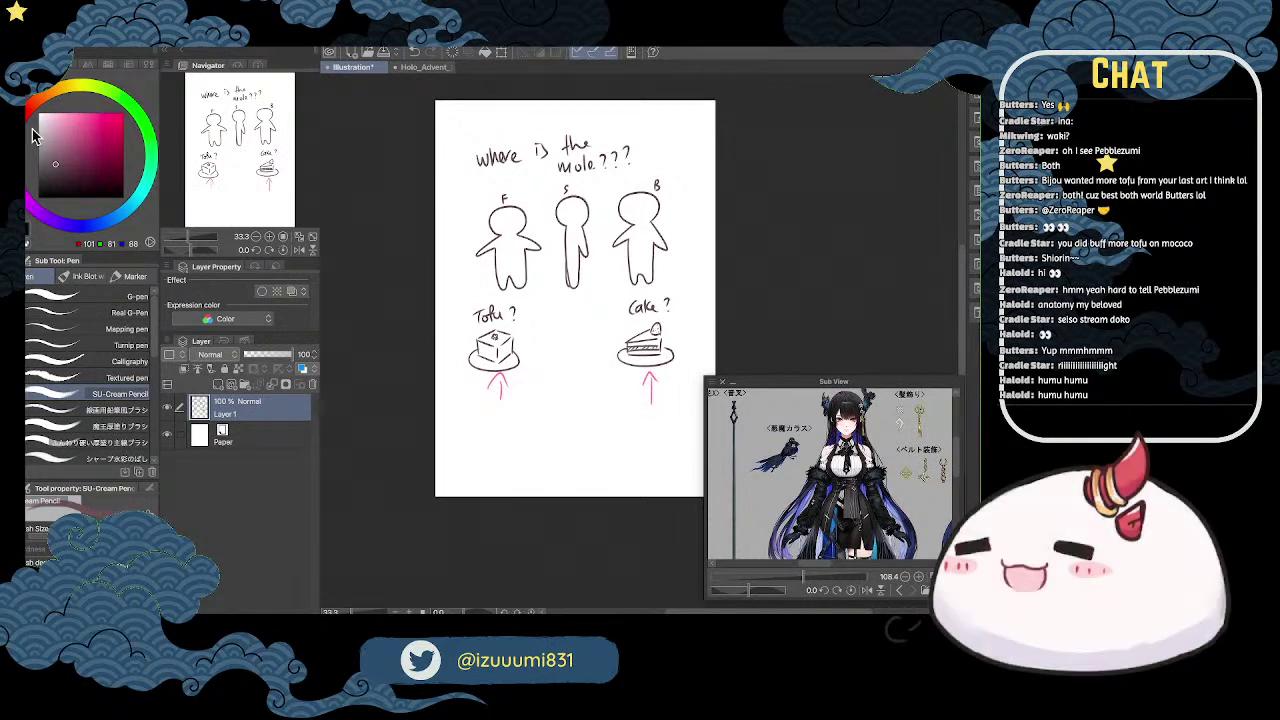
pyautogui.moveTo(559, 374); pyautogui.dragTo(560, 397)
pyautogui.moveTo(558, 370)
pyautogui.mouseDown()
pyautogui.moveTo(561, 388)
pyautogui.moveTo(581, 390)
pyautogui.mouseUp()
pyautogui.moveTo(575, 376)
pyautogui.mouseDown()
pyautogui.moveTo(595, 384)
pyautogui.moveTo(568, 354)
pyautogui.moveTo(585, 344)
pyautogui.mouseUp()
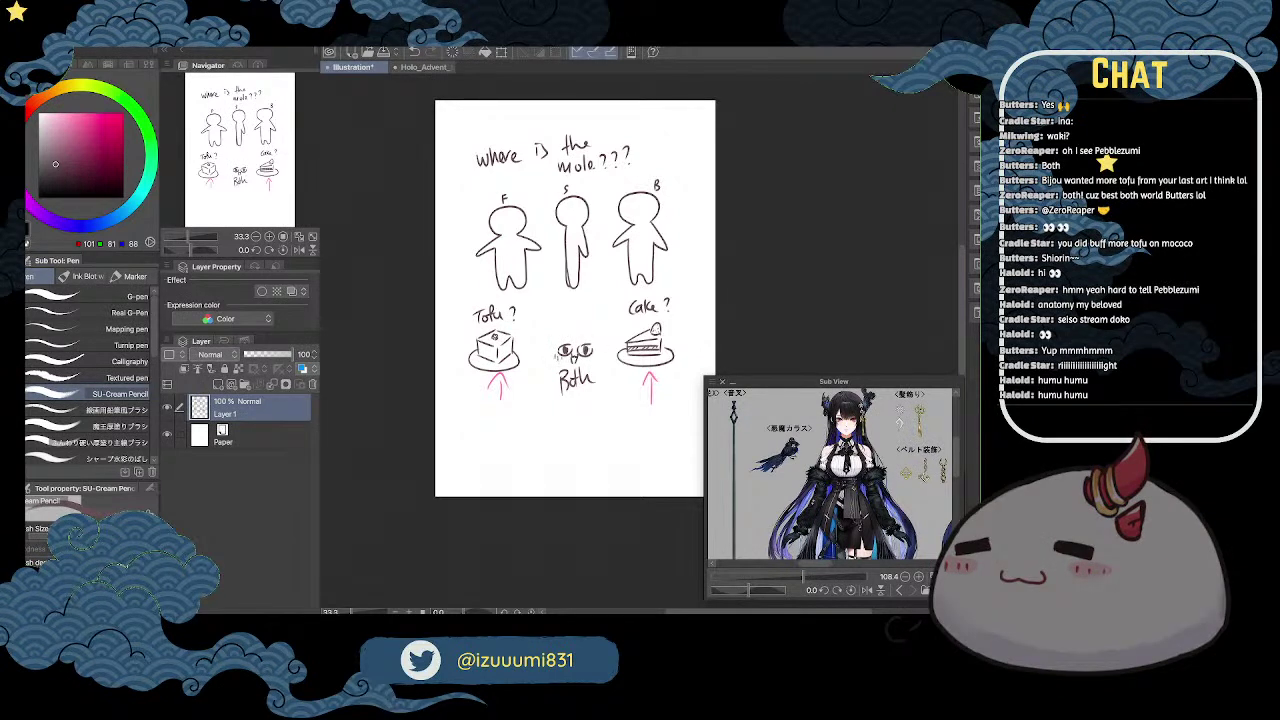
pyautogui.moveTo(554, 342); pyautogui.dragTo(594, 343)
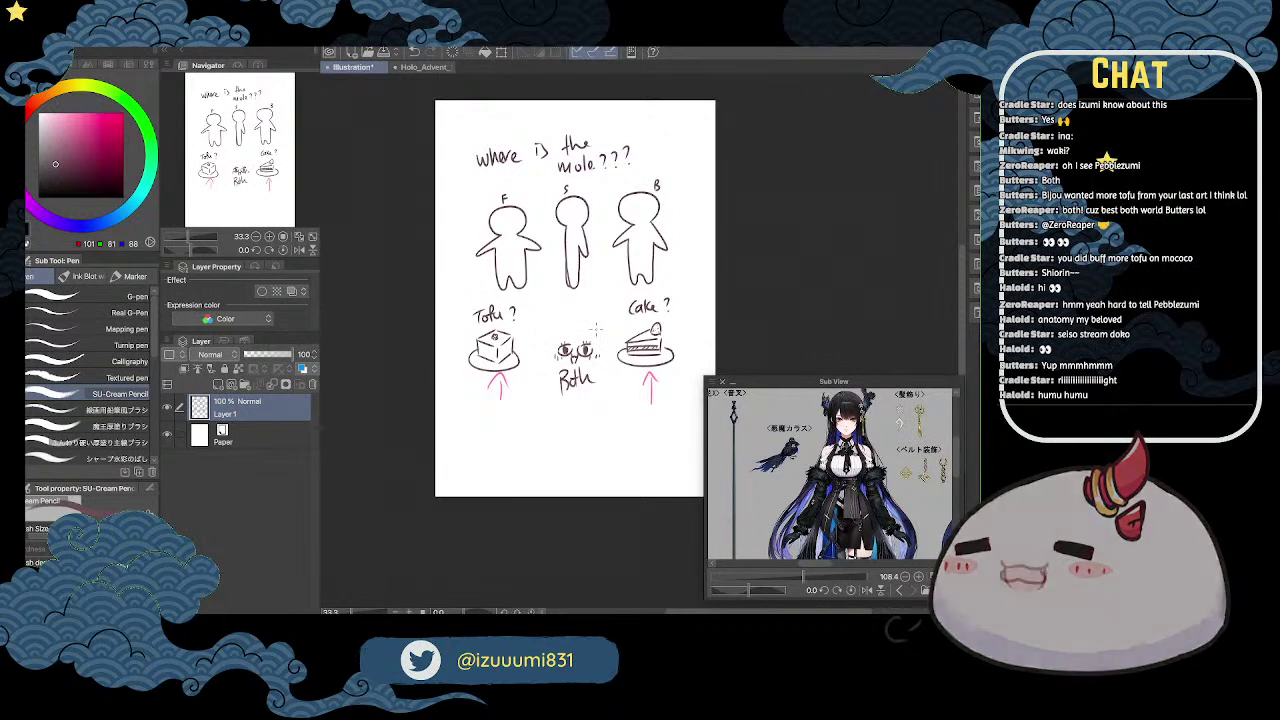
pyautogui.moveTo(588, 395)
pyautogui.mouseDown()
pyautogui.moveTo(549, 403)
pyautogui.moveTo(596, 397)
pyautogui.mouseUp()
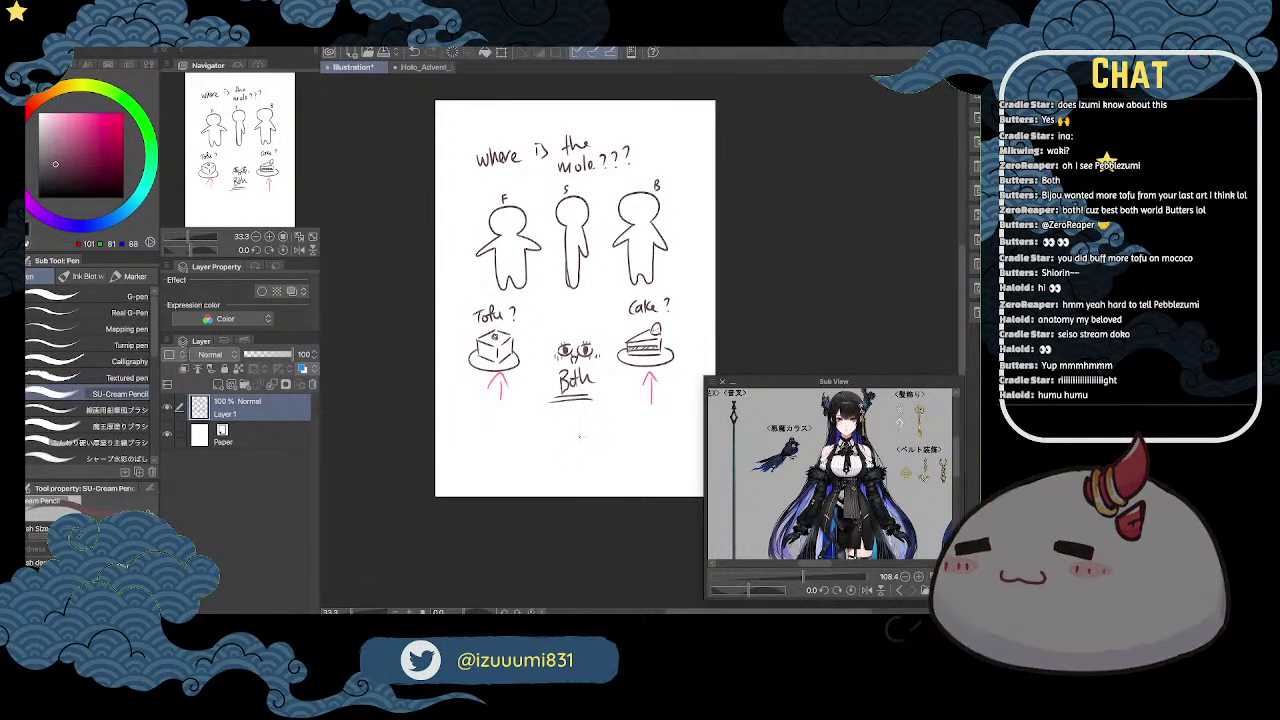
pyautogui.click(257, 237)
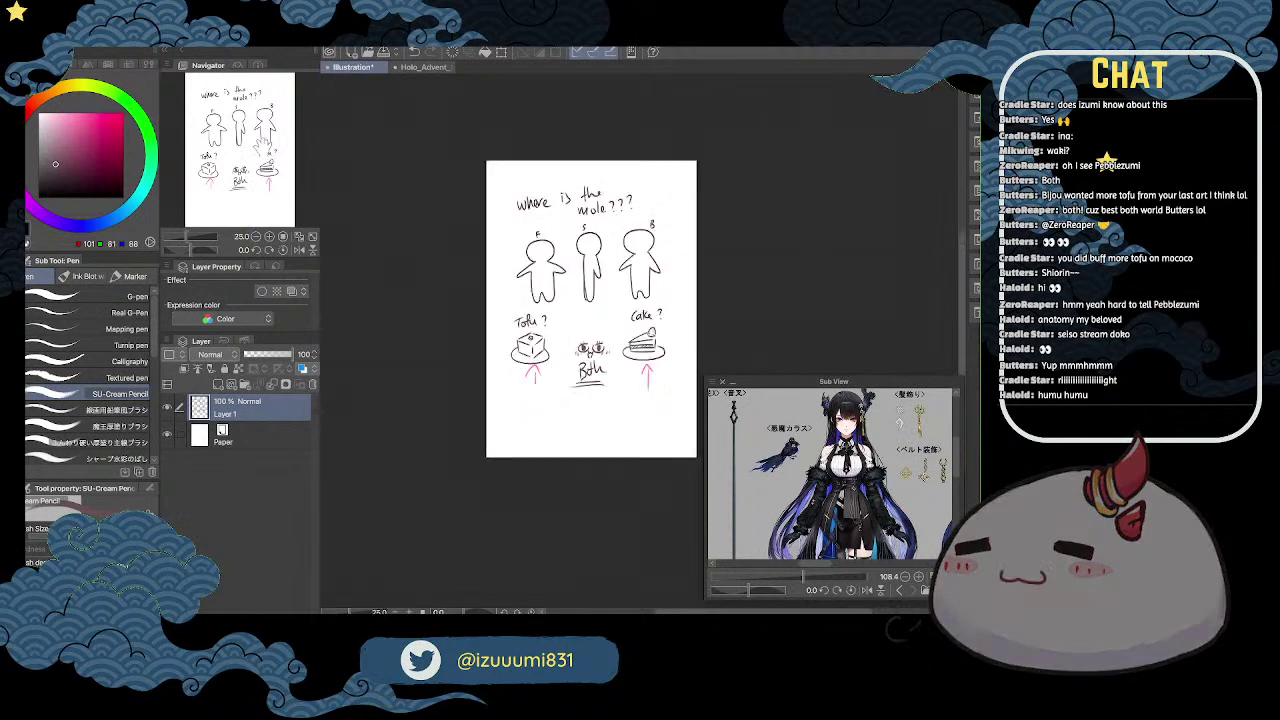
pyautogui.hotkey('ctrl', '+')
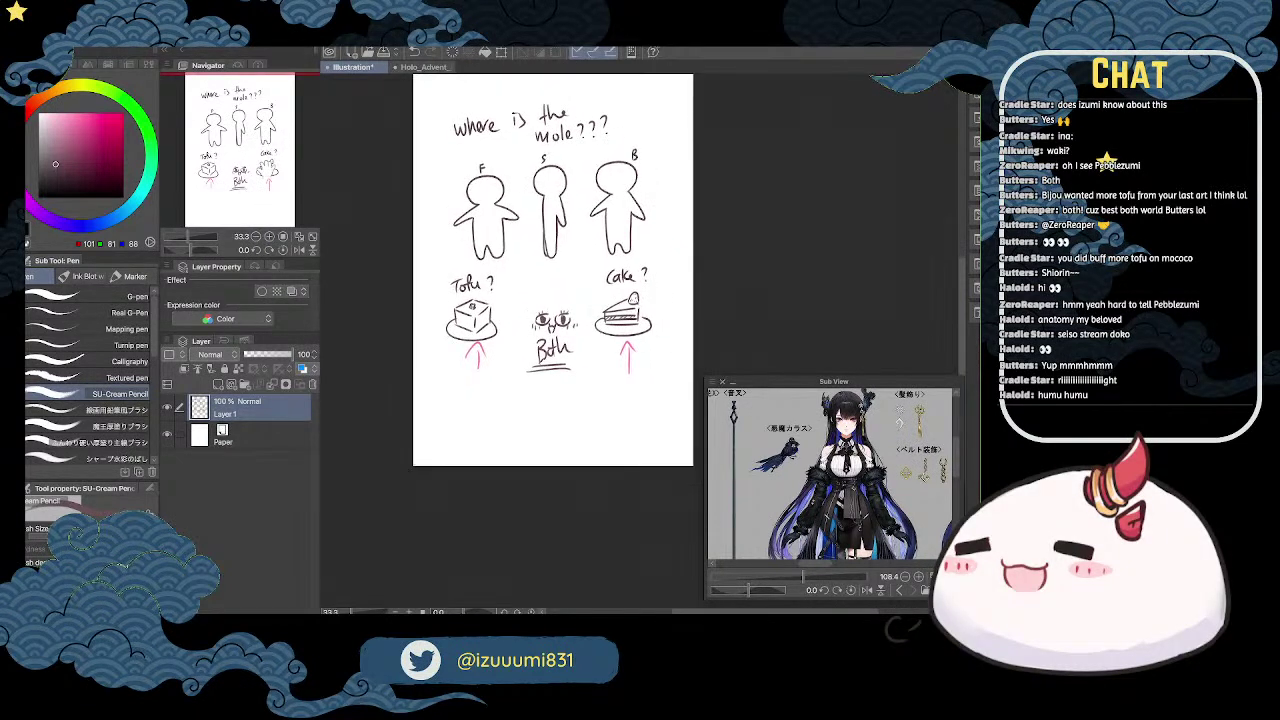
pyautogui.hotkey('ctrl', '+')
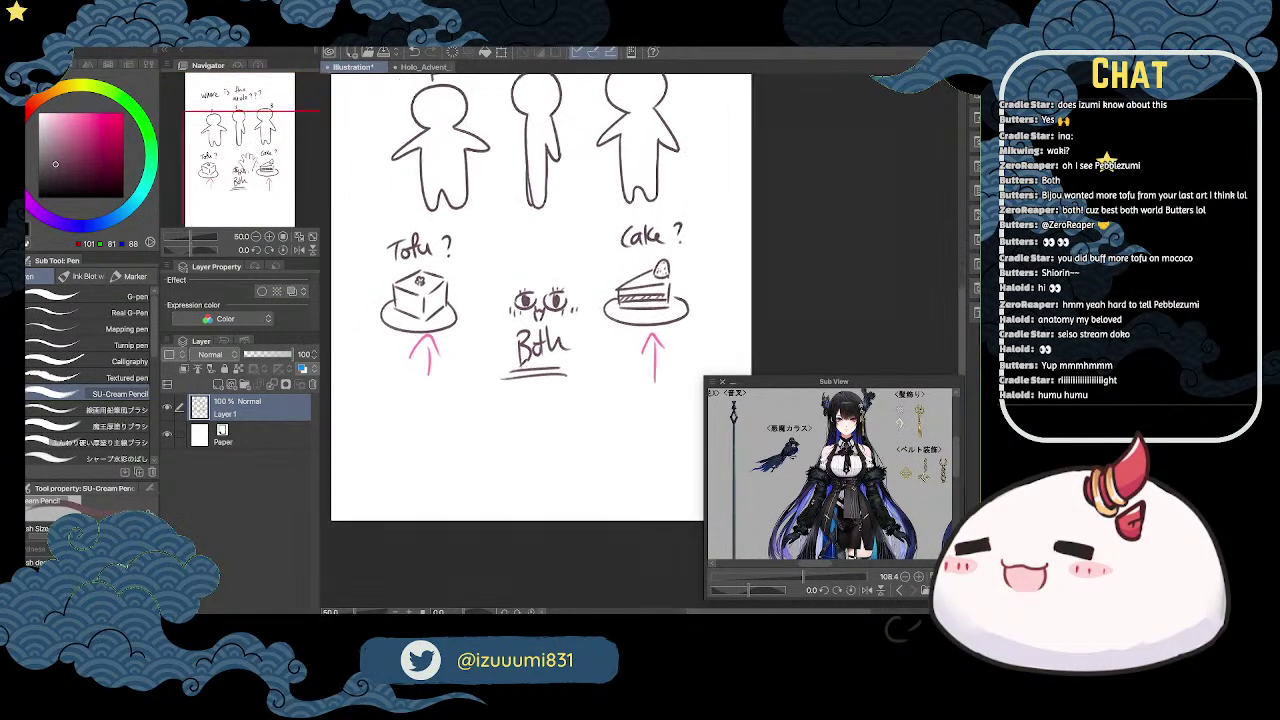
pyautogui.hotkey('ctrl', '-')
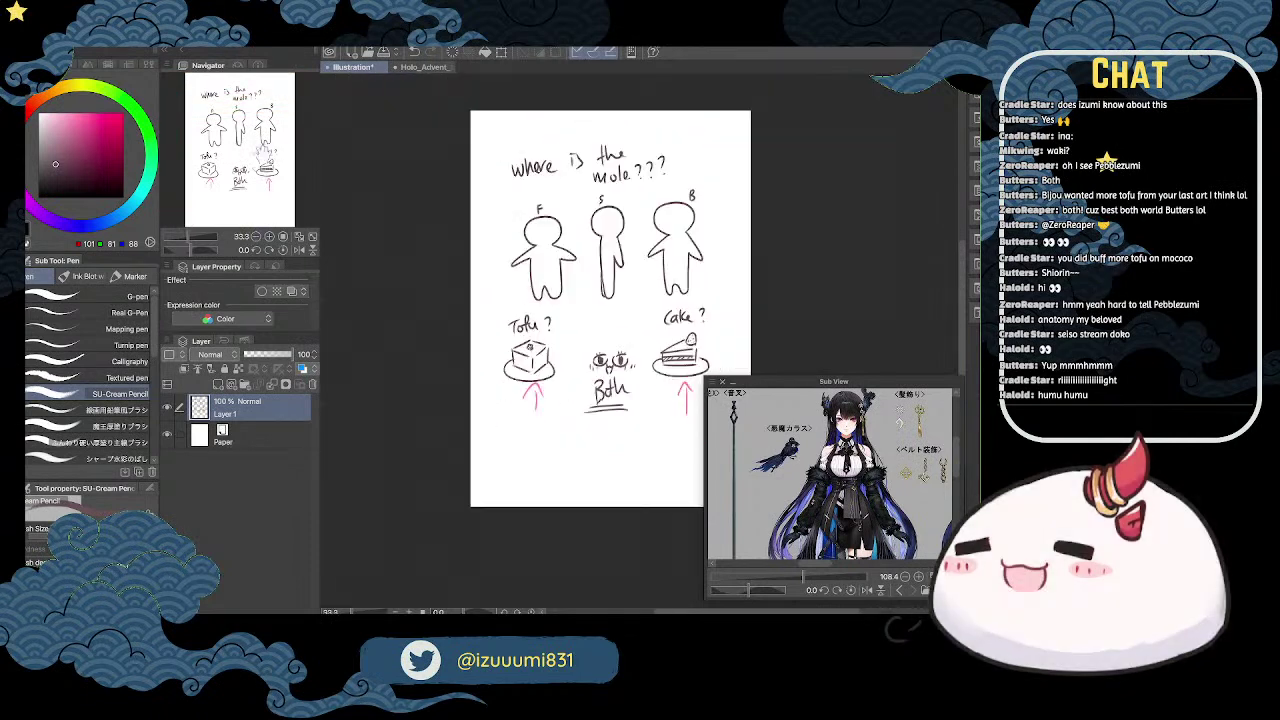
pyautogui.moveTo(258, 124); pyautogui.dragTo(269, 124)
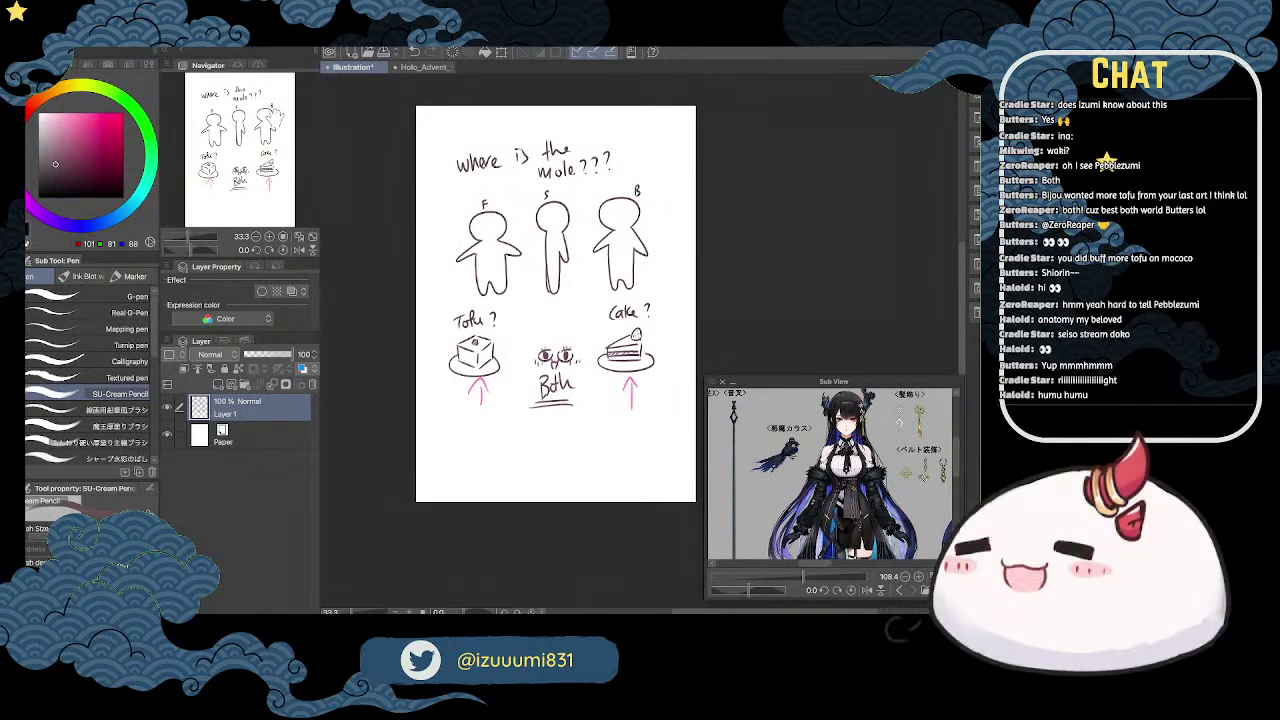
pyautogui.click(269, 237)
pyautogui.moveTo(262, 168); pyautogui.dragTo(254, 154)
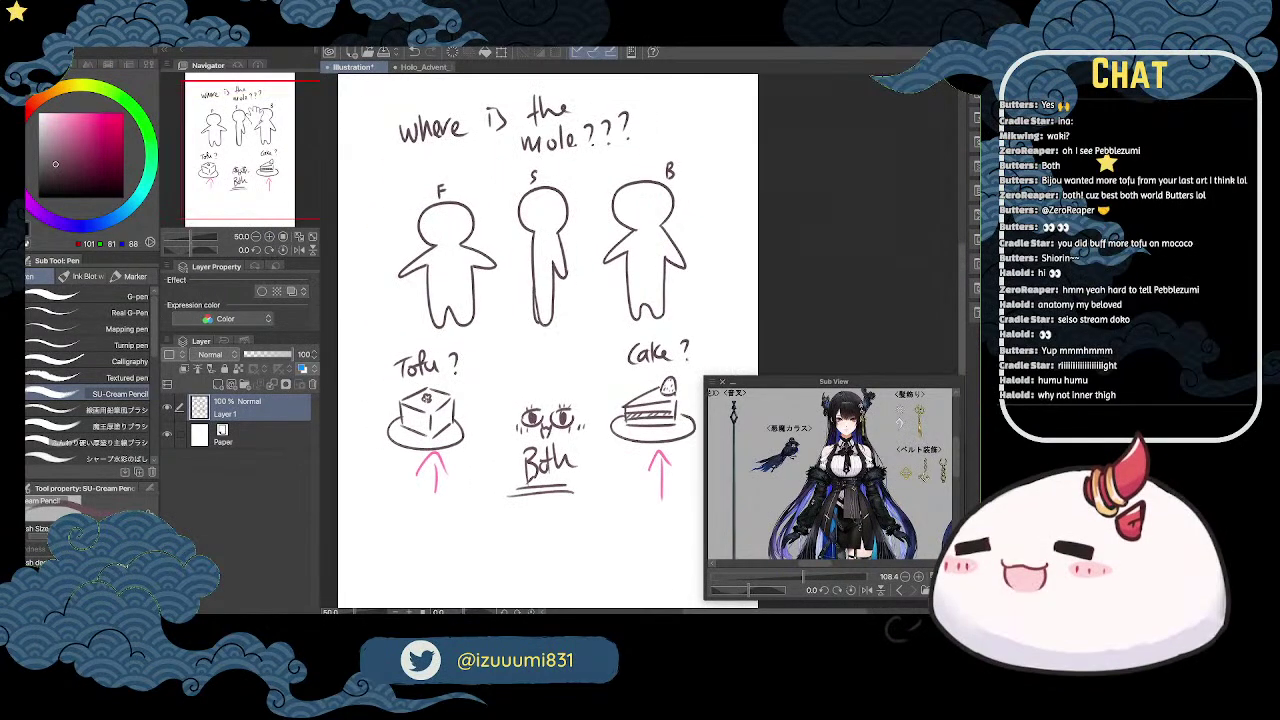
pyautogui.moveTo(254, 130); pyautogui.dragTo(250, 115)
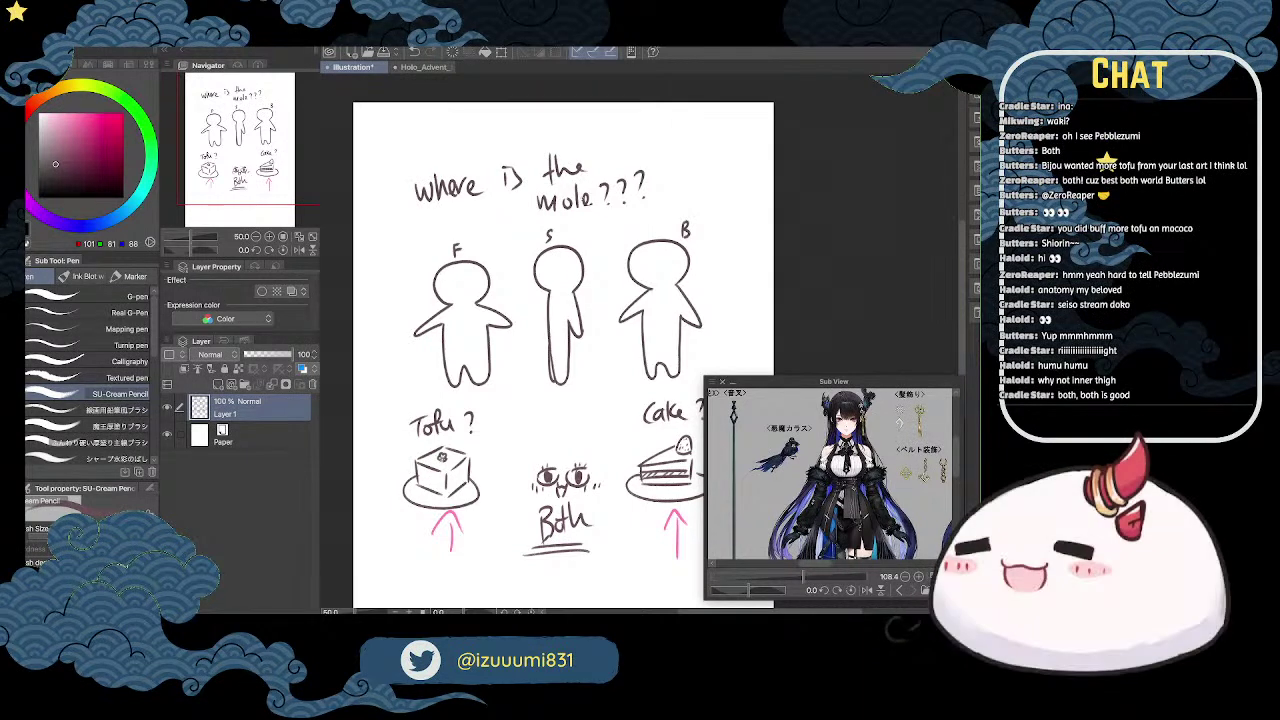
# Step: Handwrite "Nerissa » mole" with a small eye doodle above the page's question heading
pyautogui.moveTo(262, 154); pyautogui.dragTo(232, 117)
pyautogui.moveTo(445, 140)
pyautogui.mouseDown()
pyautogui.moveTo(443, 161)
pyautogui.moveTo(458, 141)
pyautogui.moveTo(463, 155)
pyautogui.mouseUp()
pyautogui.moveTo(465, 148); pyautogui.dragTo(530, 150)
pyautogui.click(479, 141)
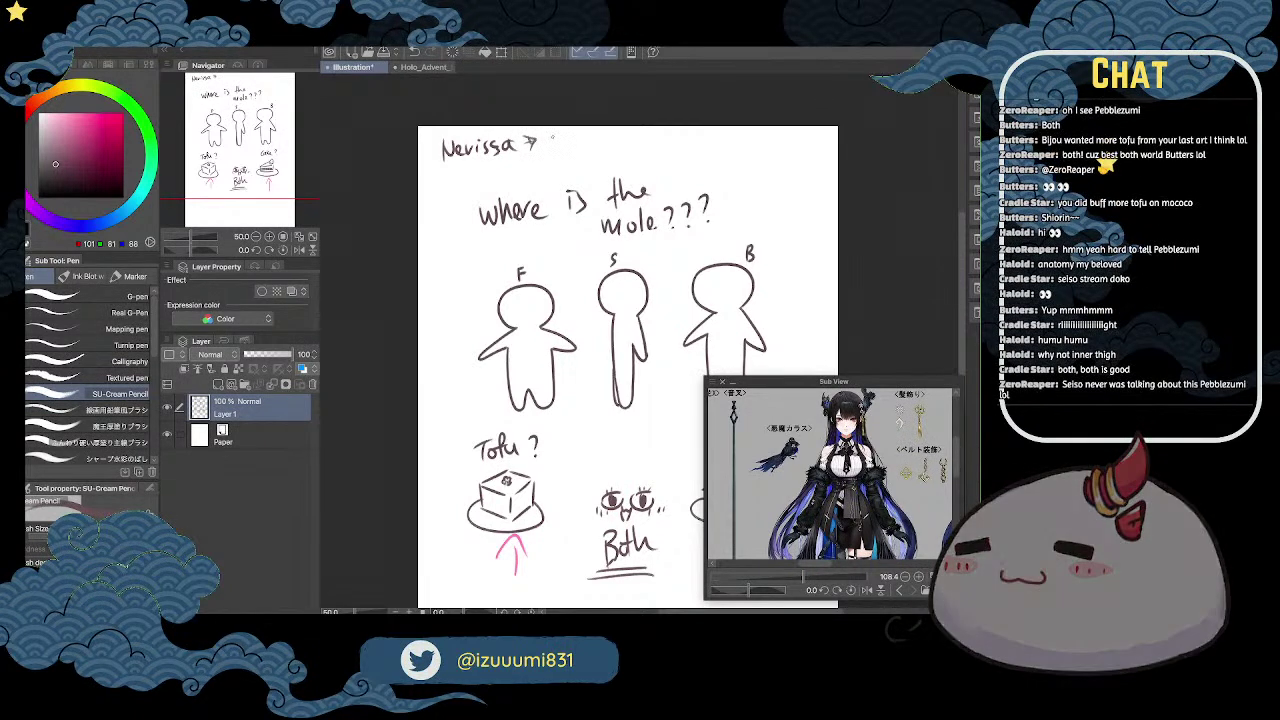
pyautogui.moveTo(545, 136)
pyautogui.mouseDown()
pyautogui.moveTo(562, 147)
pyautogui.moveTo(608, 153)
pyautogui.mouseUp()
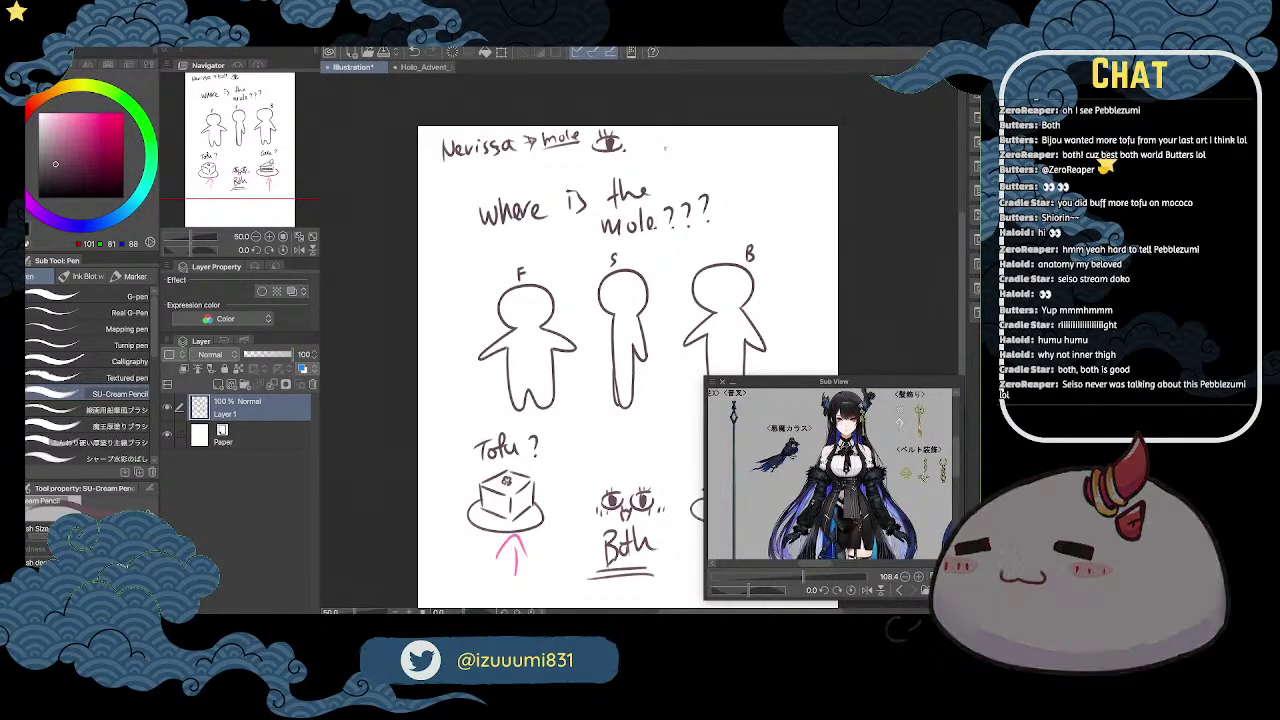
pyautogui.moveTo(461, 426); pyautogui.dragTo(470, 438)
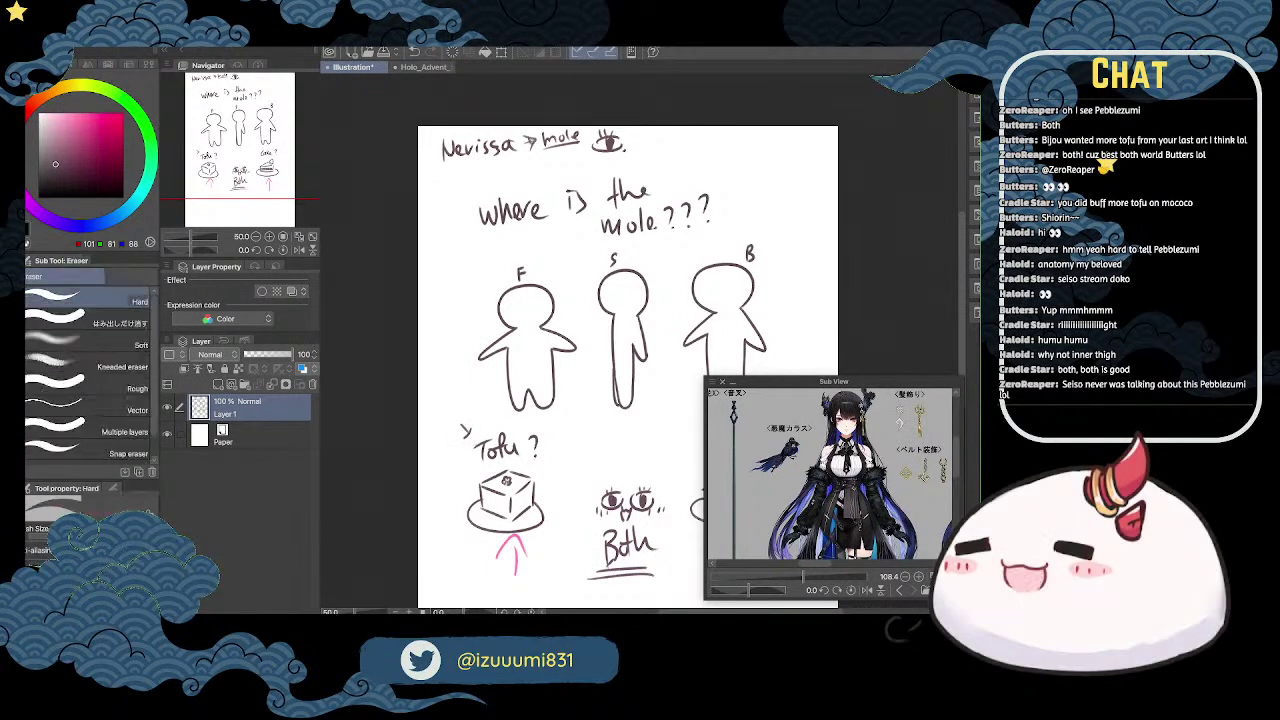
pyautogui.hotkey('ctrl', 'z')
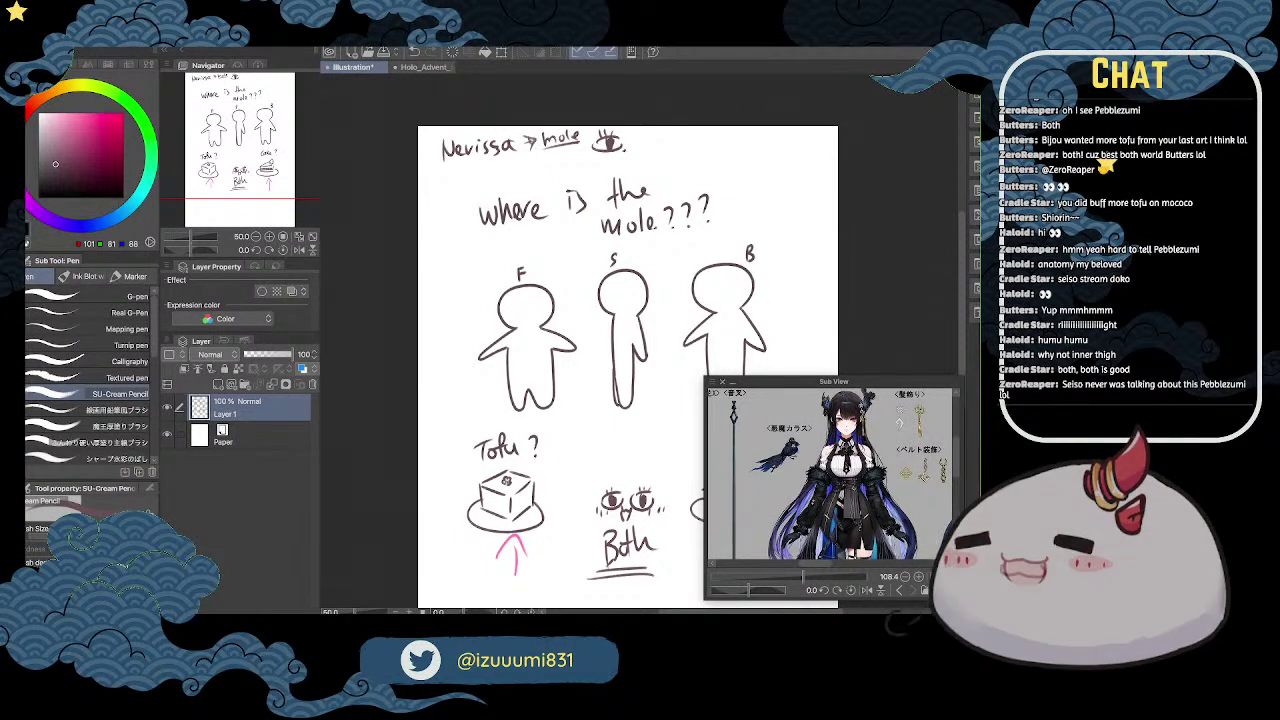
pyautogui.moveTo(281, 137); pyautogui.dragTo(258, 149)
pyautogui.click(269, 237)
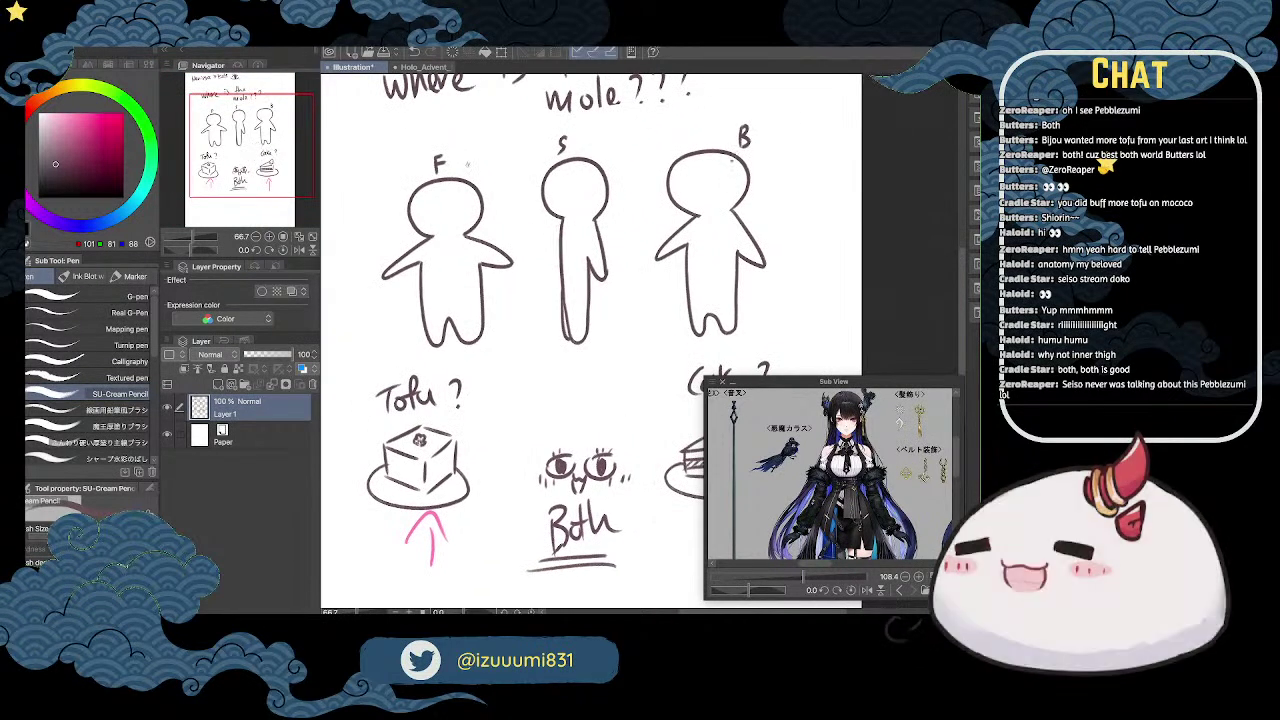
pyautogui.press('e')
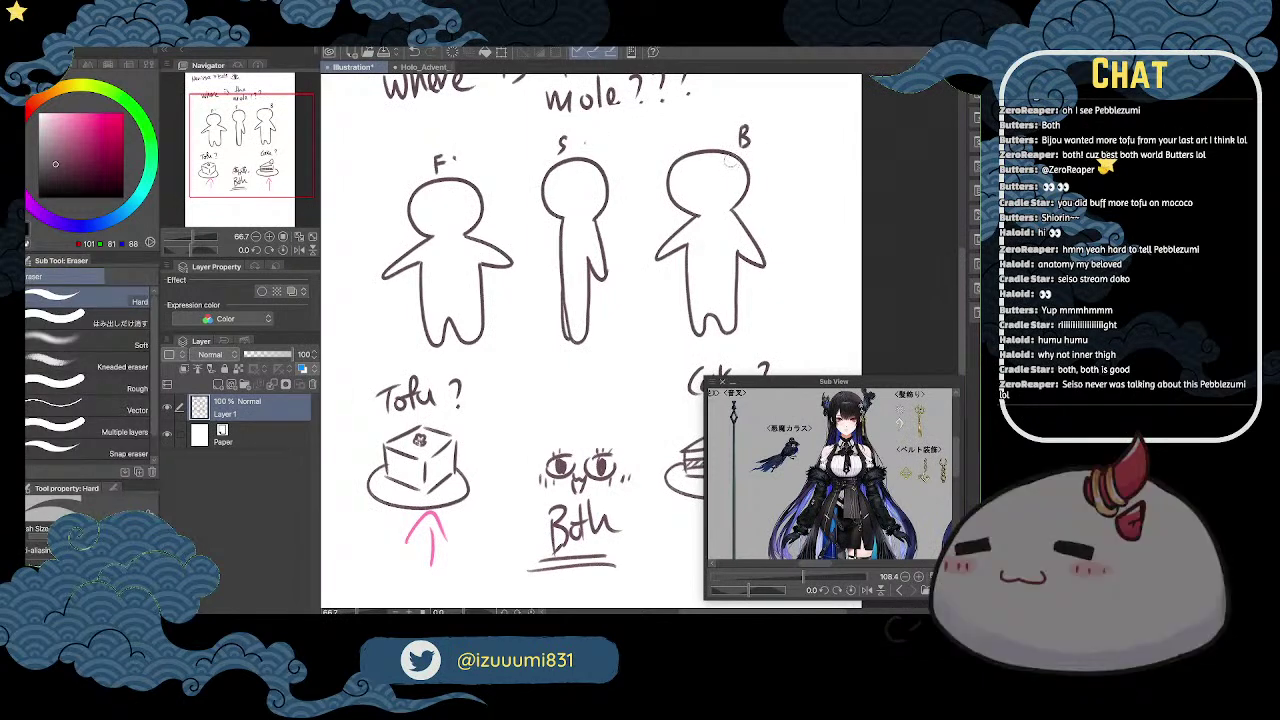
pyautogui.moveTo(450, 152); pyautogui.dragTo(456, 162)
pyautogui.press('p')
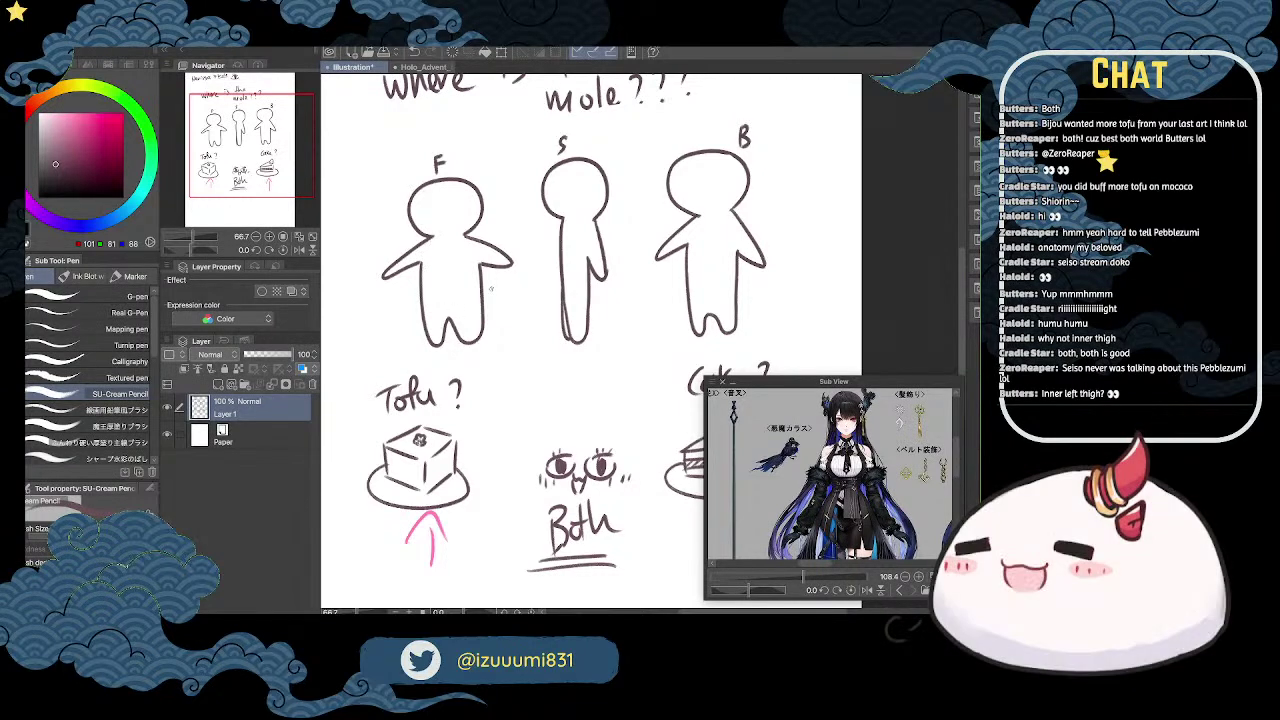
# Step: Rework the lines between the front figure's legs and mark a mole dot on its inner thigh
pyautogui.moveTo(436, 308); pyautogui.dragTo(452, 320)
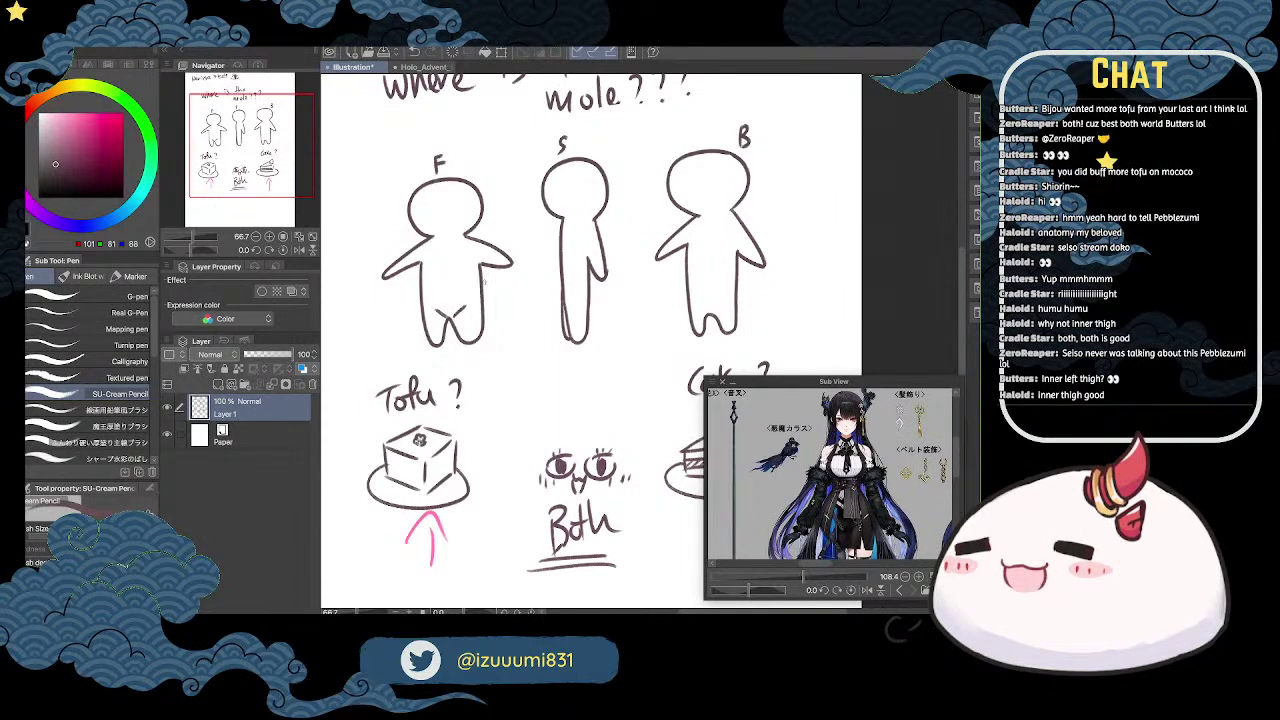
pyautogui.press('e')
pyautogui.moveTo(436, 310)
pyautogui.mouseDown()
pyautogui.moveTo(462, 312)
pyautogui.moveTo(474, 341)
pyautogui.mouseUp()
pyautogui.press('p')
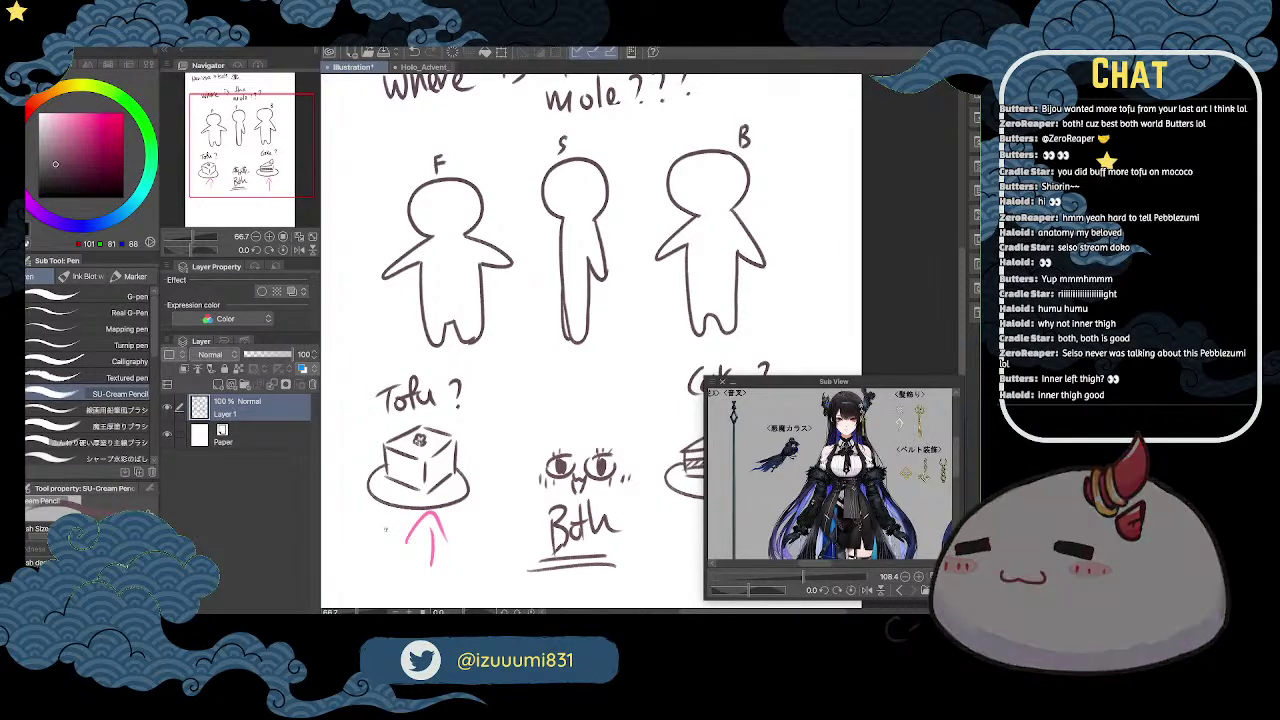
pyautogui.scroll(1, 385, 530)
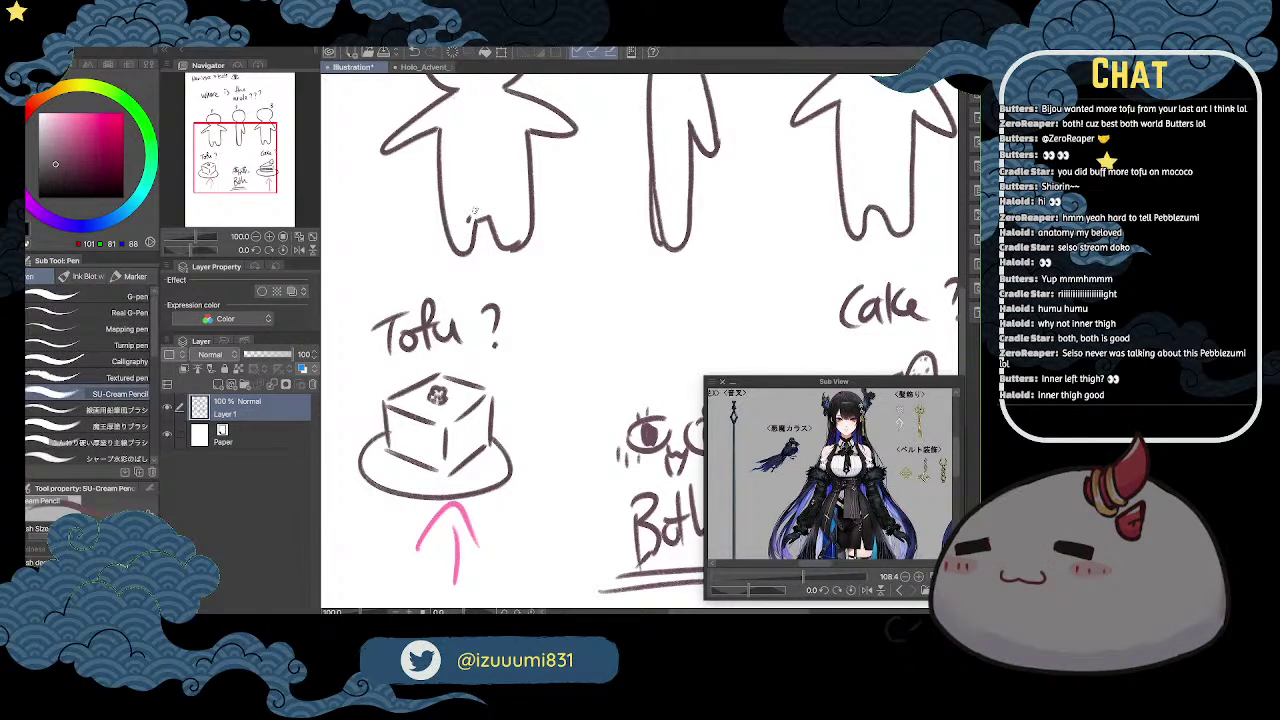
pyautogui.scroll(-2, 475, 212)
pyautogui.press('space')
pyautogui.moveTo(662, 224); pyautogui.dragTo(688, 209)
pyautogui.press('p')
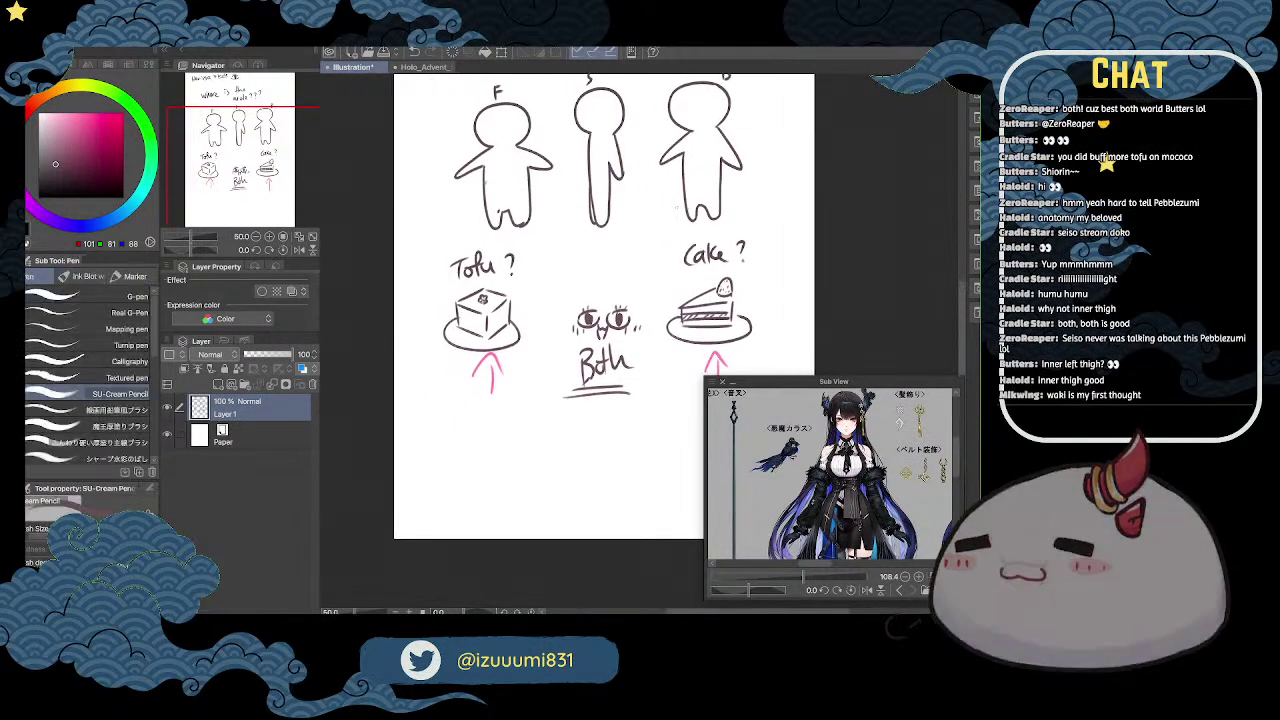
# Step: Erase the side figure's lowered arm, redraw it raised, and mark a mole dot at the armpit
pyautogui.scroll(1, 488, 188)
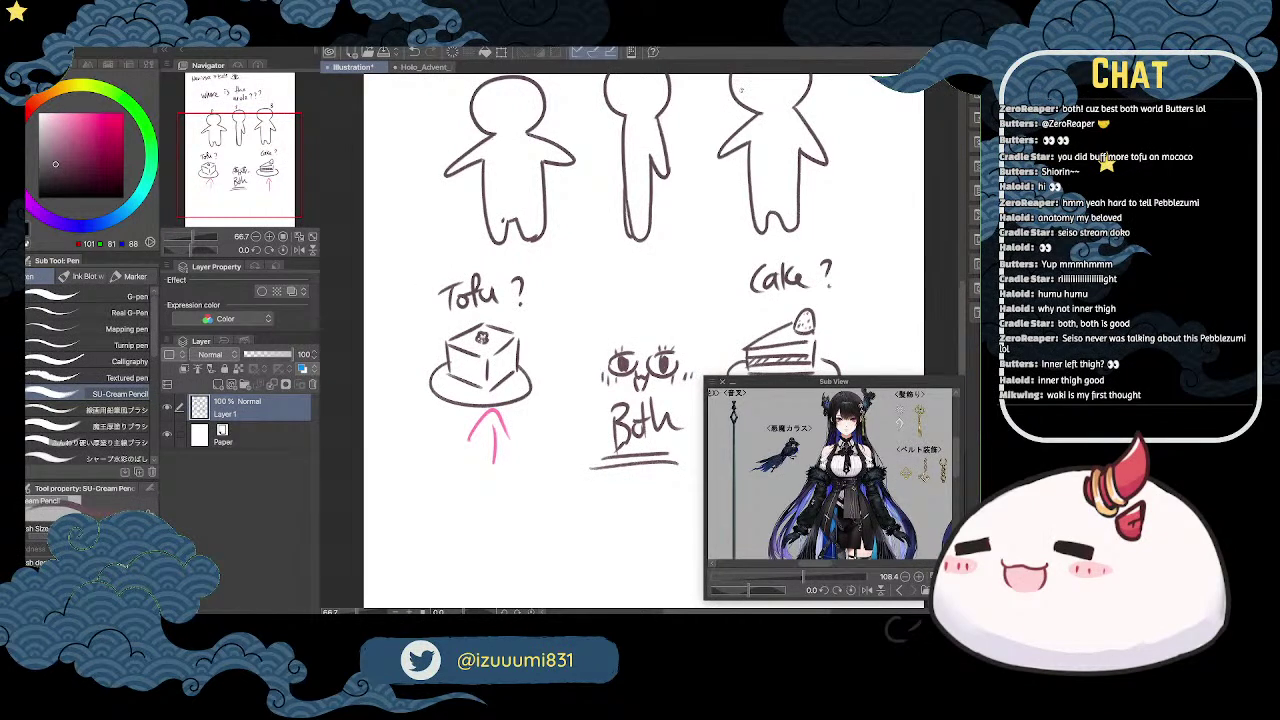
pyautogui.press('space')
pyautogui.moveTo(596, 146); pyautogui.dragTo(627, 173)
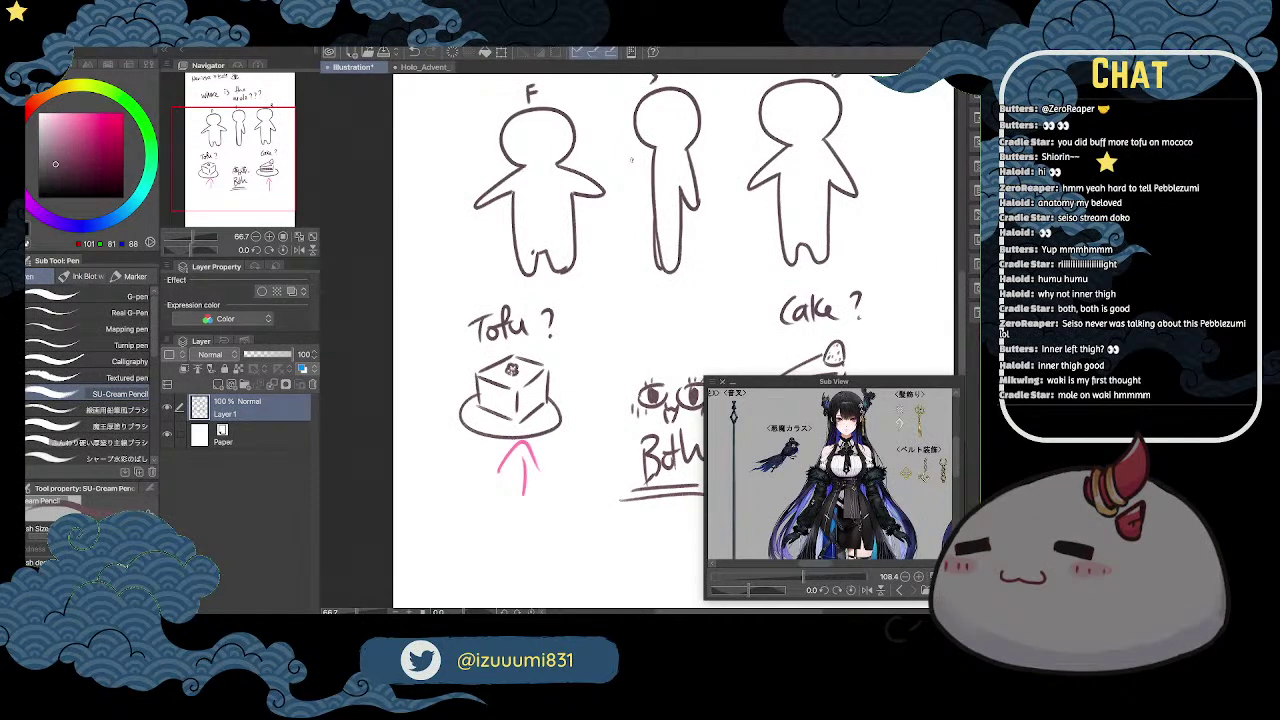
pyautogui.scroll(1, 631, 158)
pyautogui.click(534, 214)
pyautogui.press('e')
pyautogui.click(534, 214)
pyautogui.moveTo(708, 225)
pyautogui.mouseDown()
pyautogui.moveTo(722, 155)
pyautogui.moveTo(757, 206)
pyautogui.moveTo(717, 291)
pyautogui.mouseUp()
pyautogui.press('p')
pyautogui.moveTo(668, 242)
pyautogui.mouseDown()
pyautogui.moveTo(719, 212)
pyautogui.moveTo(635, 288)
pyautogui.moveTo(662, 275)
pyautogui.moveTo(657, 330)
pyautogui.mouseUp()
pyautogui.press('e')
pyautogui.moveTo(642, 284)
pyautogui.mouseDown()
pyautogui.moveTo(632, 302)
pyautogui.moveTo(663, 262)
pyautogui.mouseUp()
pyautogui.press('p')
pyautogui.moveTo(686, 220); pyautogui.dragTo(652, 250)
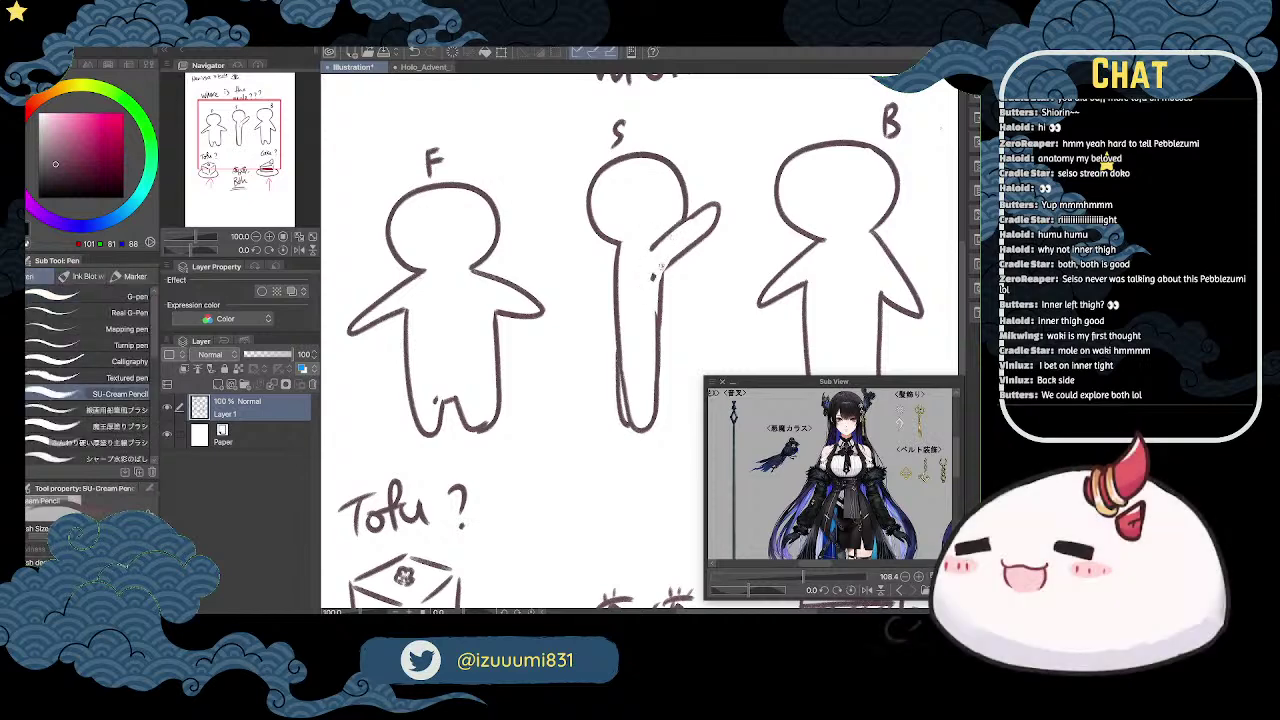
# Step: Handwrite a circled 1 and "Inner thigh" as the first list entry beneath the tofu doodle
pyautogui.press('space')
pyautogui.moveTo(658, 278); pyautogui.dragTo(618, 242)
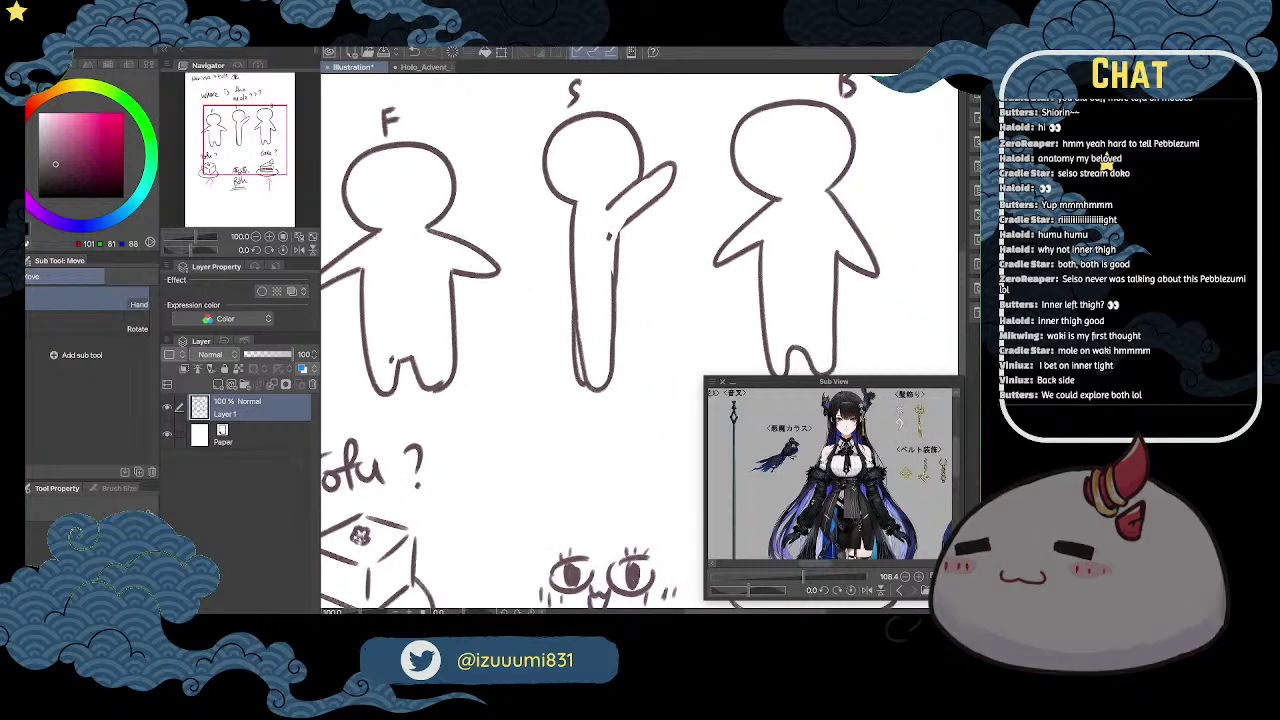
pyautogui.press('space')
pyautogui.press('space')
pyautogui.moveTo(513, 380); pyautogui.dragTo(563, 282)
pyautogui.scroll(-3, 586, 296)
pyautogui.press('space')
pyautogui.moveTo(483, 487)
pyautogui.mouseDown()
pyautogui.moveTo(501, 280)
pyautogui.moveTo(484, 272)
pyautogui.moveTo(488, 246)
pyautogui.mouseUp()
pyautogui.scroll(1, 501, 280)
pyautogui.scroll(-2, 488, 258)
pyautogui.press('space')
pyautogui.moveTo(653, 186); pyautogui.dragTo(613, 331)
pyautogui.moveTo(471, 391)
pyautogui.mouseDown()
pyautogui.moveTo(474, 414)
pyautogui.moveTo(484, 400)
pyautogui.moveTo(552, 418)
pyautogui.moveTo(565, 408)
pyautogui.mouseUp()
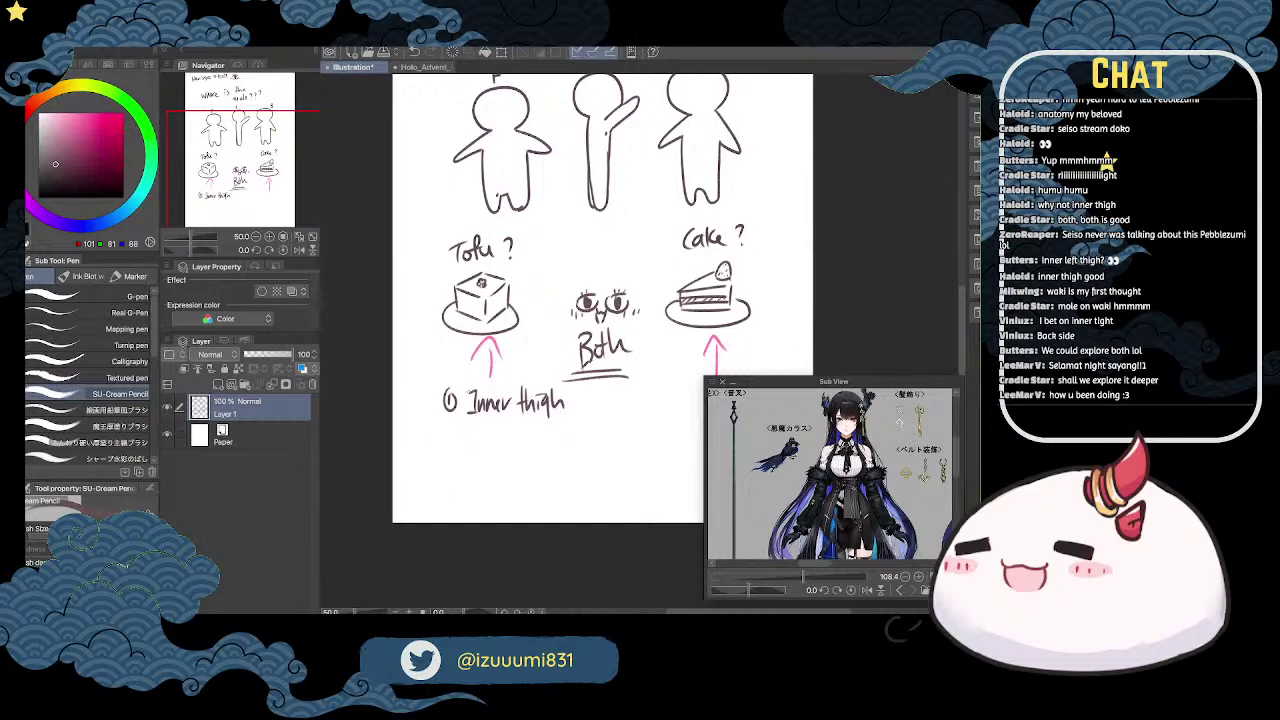
# Step: Handwrite the entries "Waki" with a circled 2 and "on the cake" with a circled 3 beneath "Inner thigh"
pyautogui.moveTo(449, 429); pyautogui.dragTo(453, 426)
pyautogui.moveTo(472, 427)
pyautogui.mouseDown()
pyautogui.moveTo(479, 441)
pyautogui.moveTo(512, 437)
pyautogui.moveTo(450, 472)
pyautogui.moveTo(456, 450)
pyautogui.mouseUp()
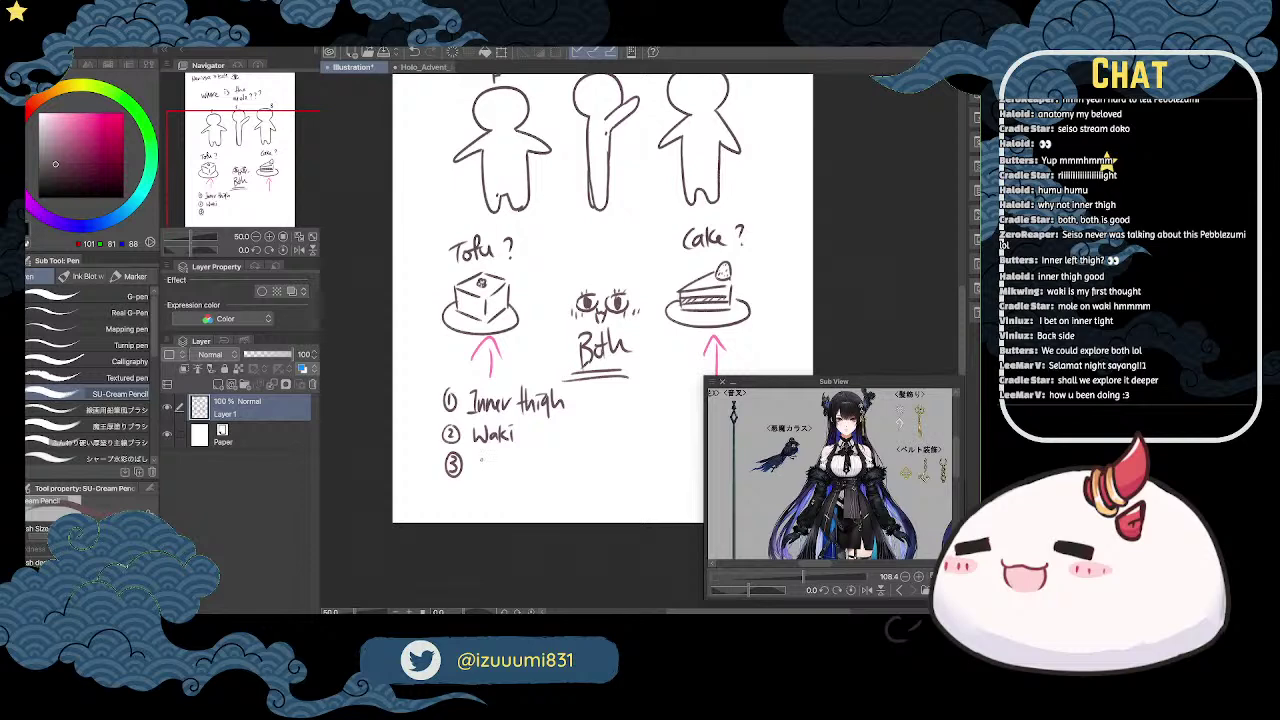
pyautogui.moveTo(481, 459); pyautogui.dragTo(517, 459)
pyautogui.moveTo(519, 454)
pyautogui.mouseDown()
pyautogui.moveTo(534, 470)
pyautogui.moveTo(574, 472)
pyautogui.mouseUp()
pyautogui.moveTo(570, 466); pyautogui.dragTo(578, 472)
# Step: Mark a mole dot on the back-view figure just above the gap between its legs
pyautogui.scroll(1, 752, 208)
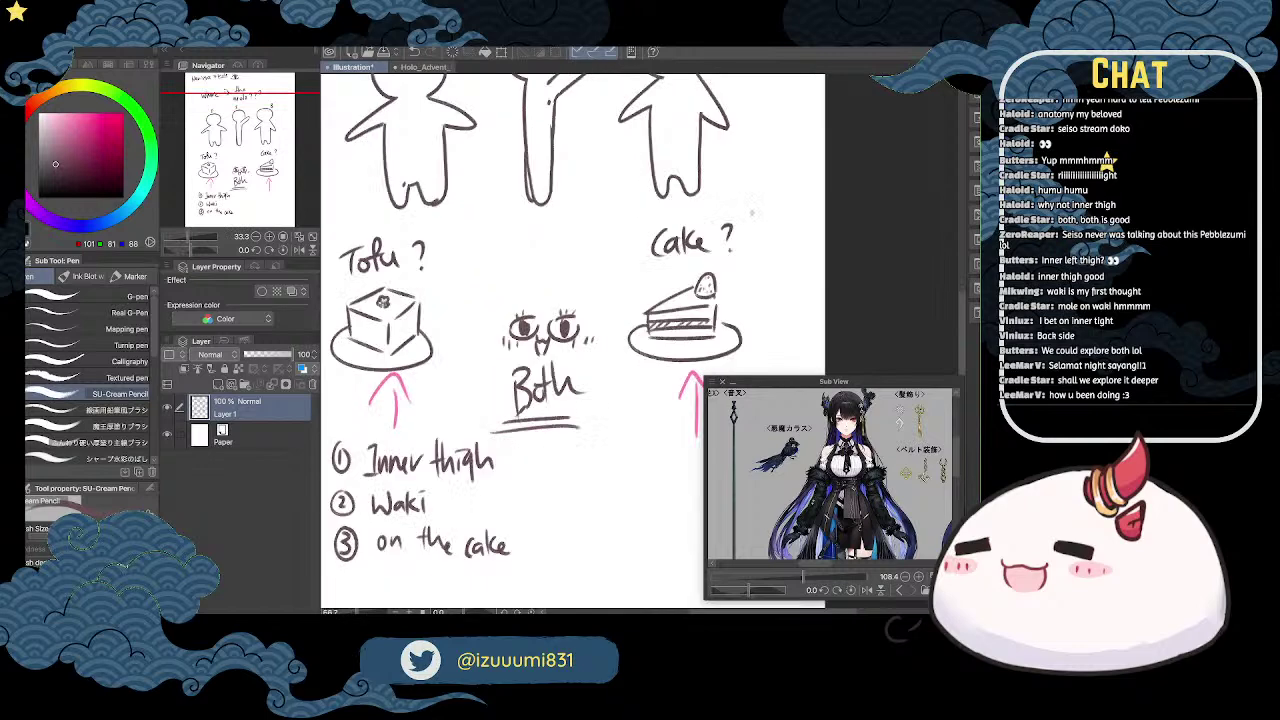
pyautogui.moveTo(769, 186); pyautogui.dragTo(767, 250)
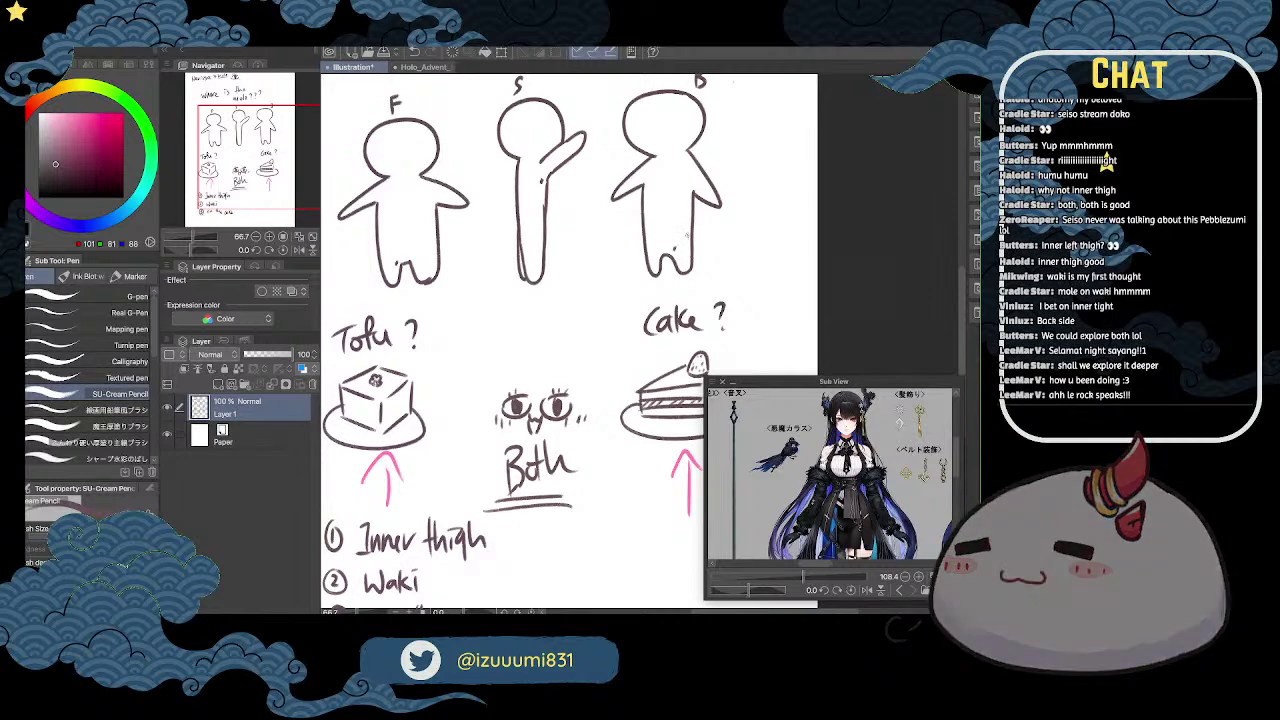
pyautogui.moveTo(773, 124)
pyautogui.mouseDown()
pyautogui.moveTo(769, 169)
pyautogui.moveTo(792, 157)
pyautogui.mouseUp()
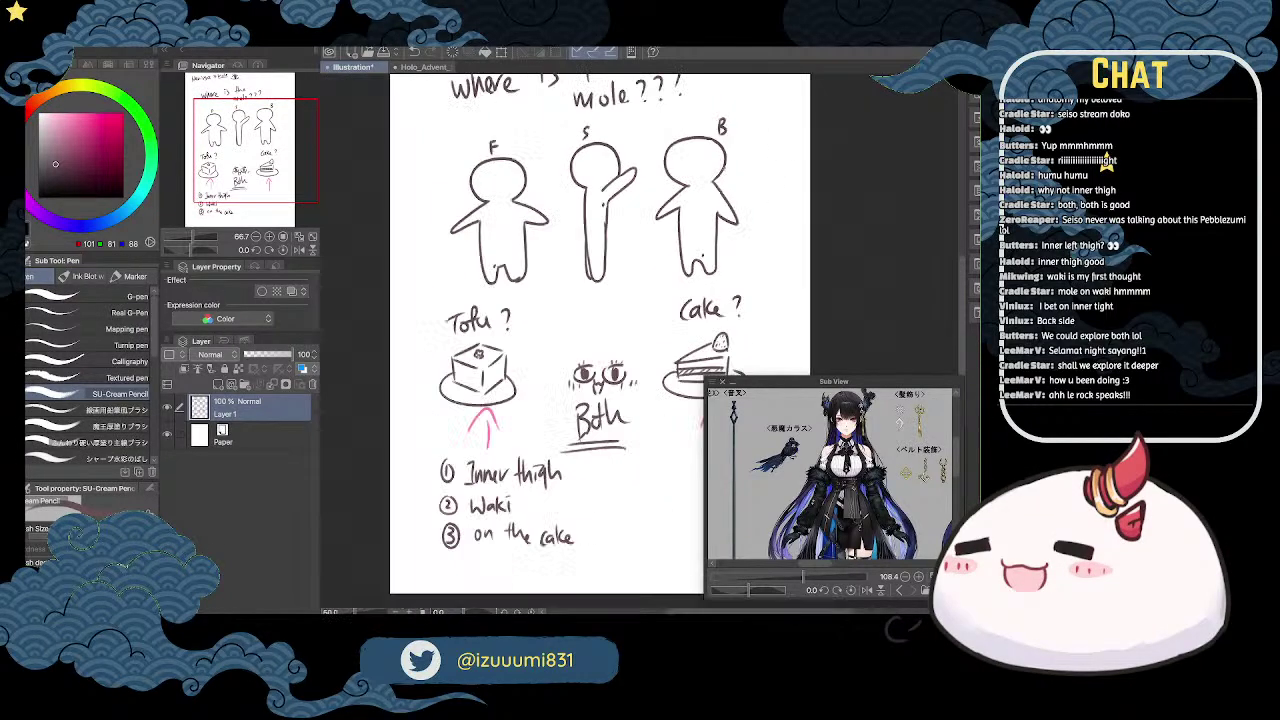
pyautogui.scroll(-1, 724, 169)
pyautogui.scroll(1, 724, 169)
pyautogui.moveTo(778, 192); pyautogui.dragTo(763, 131)
pyautogui.press('h')
pyautogui.scroll(-1, 804, 136)
pyautogui.press('h')
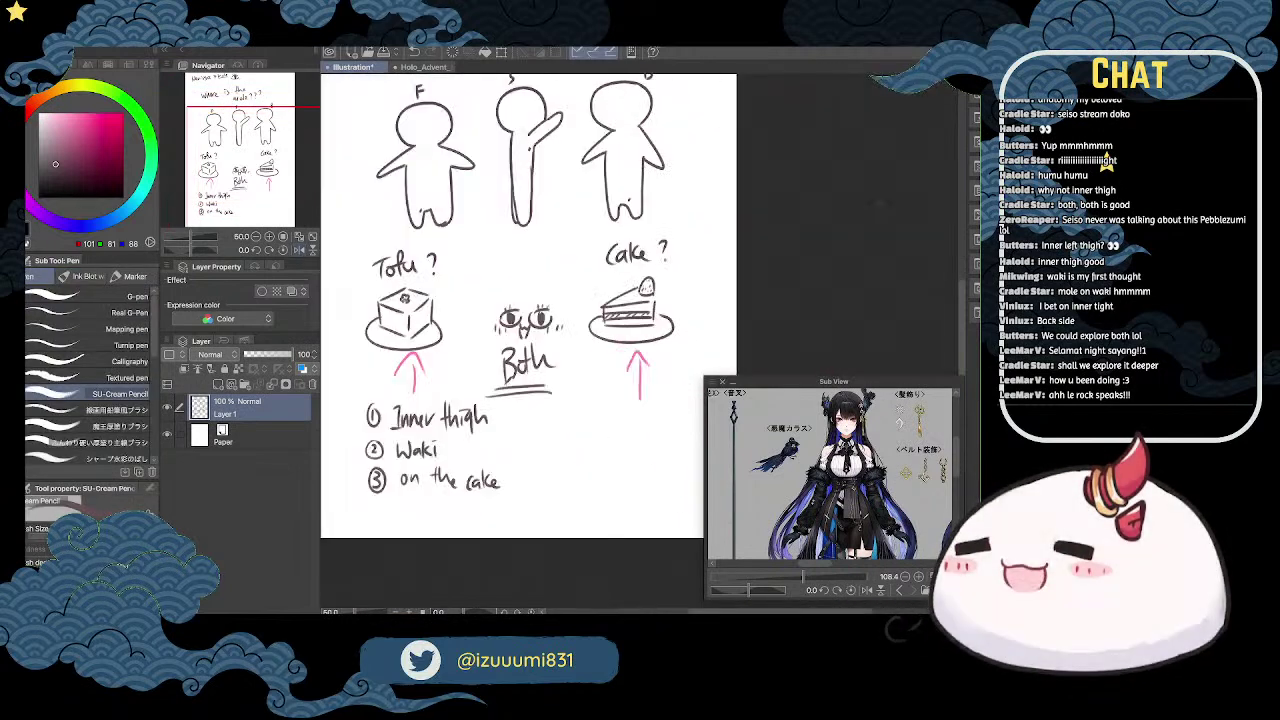
pyautogui.moveTo(683, 153); pyautogui.dragTo(695, 223)
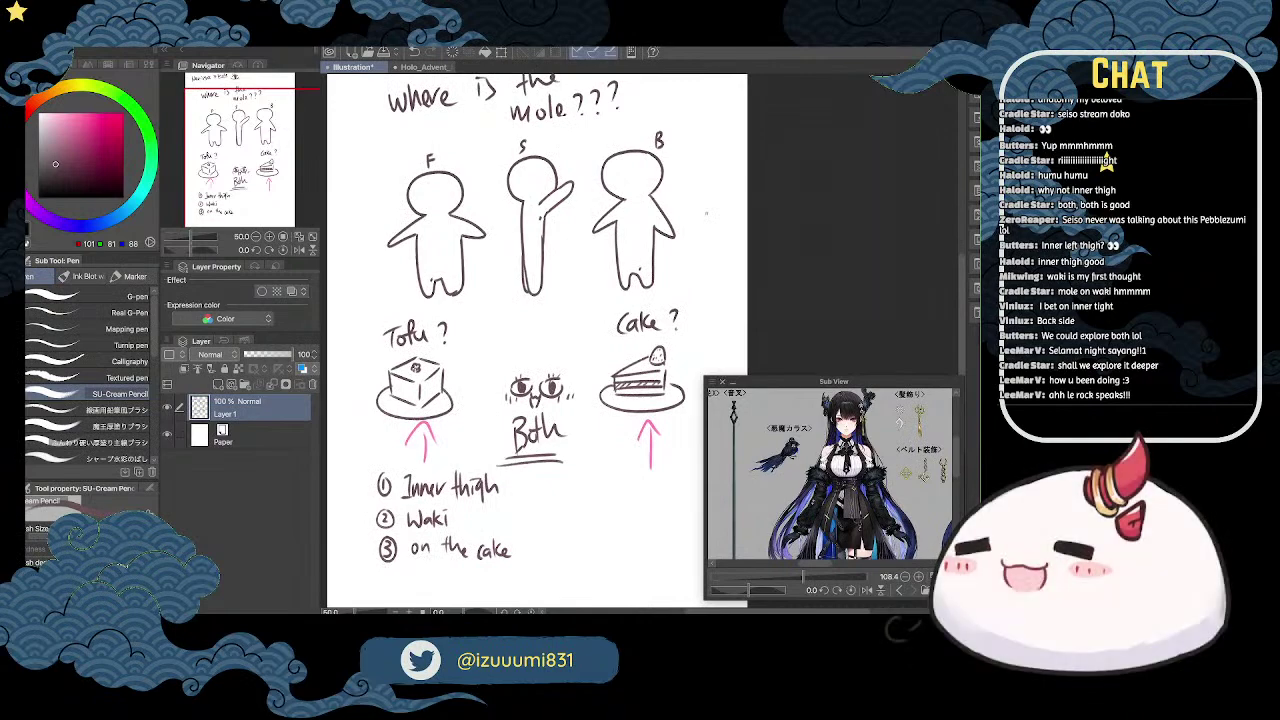
pyautogui.moveTo(706, 212); pyautogui.dragTo(734, 172)
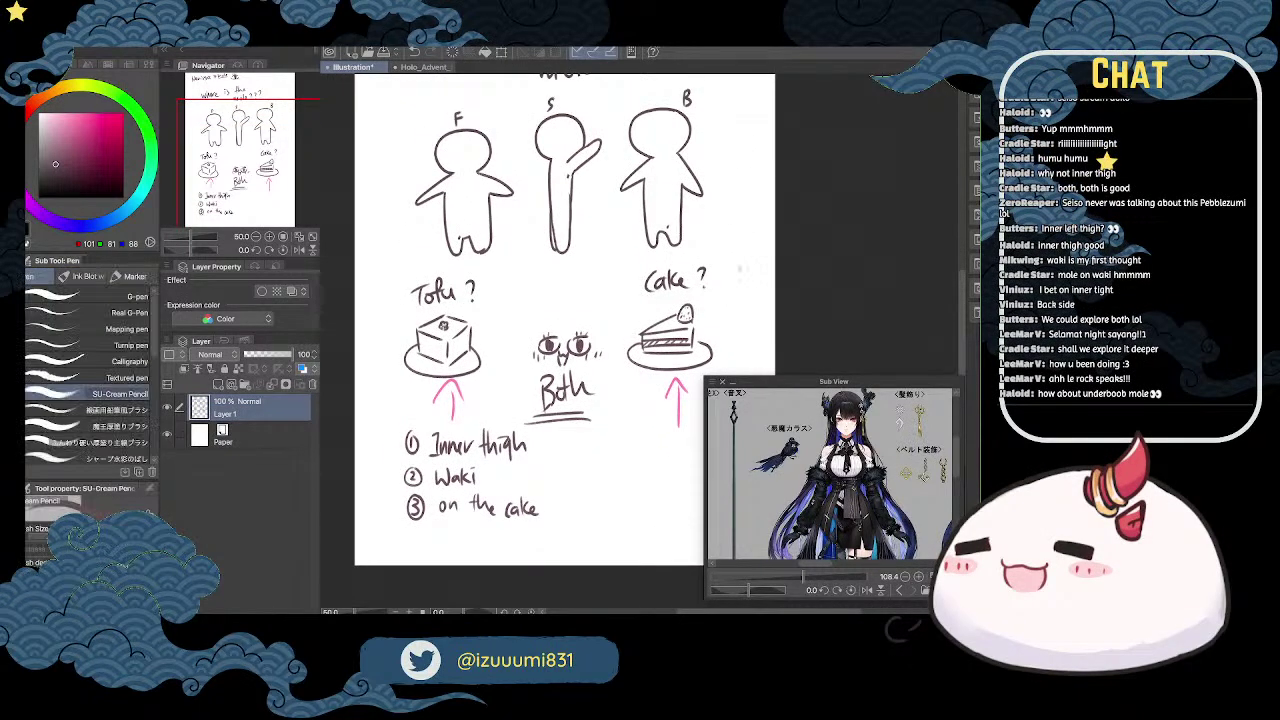
pyautogui.scroll(-1, 739, 272)
pyautogui.moveTo(719, 241); pyautogui.dragTo(689, 232)
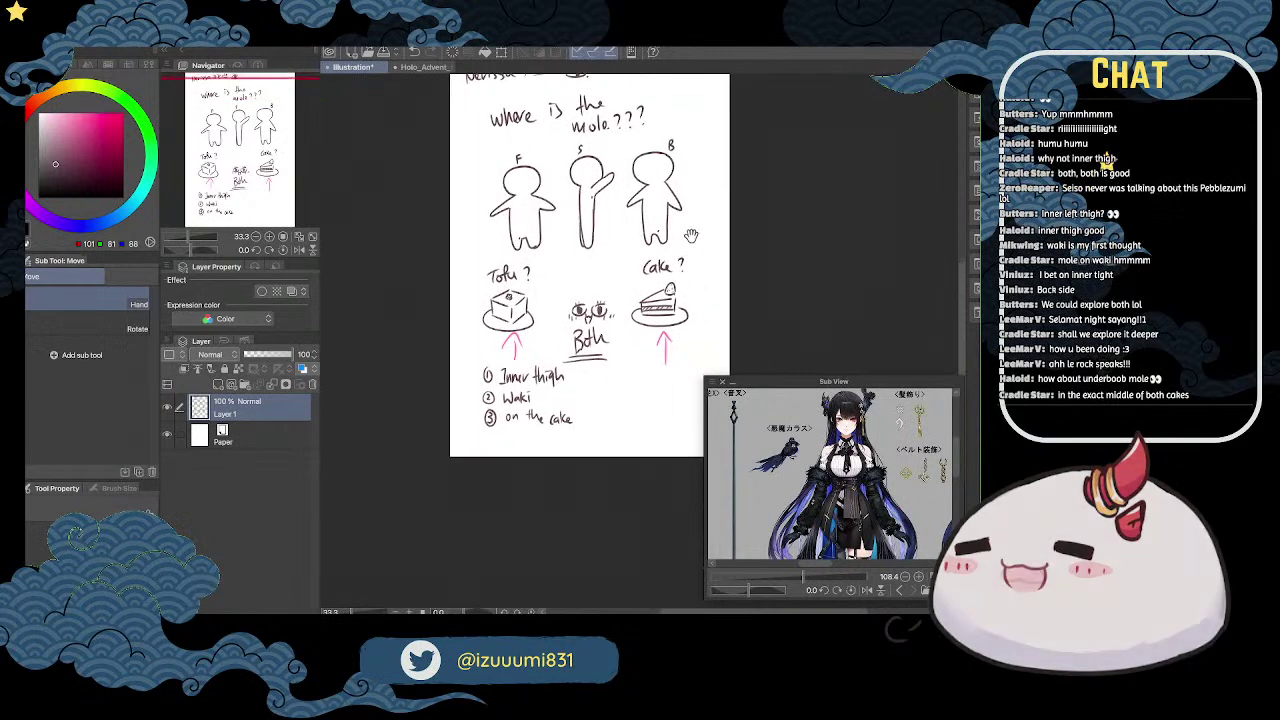
pyautogui.press('p')
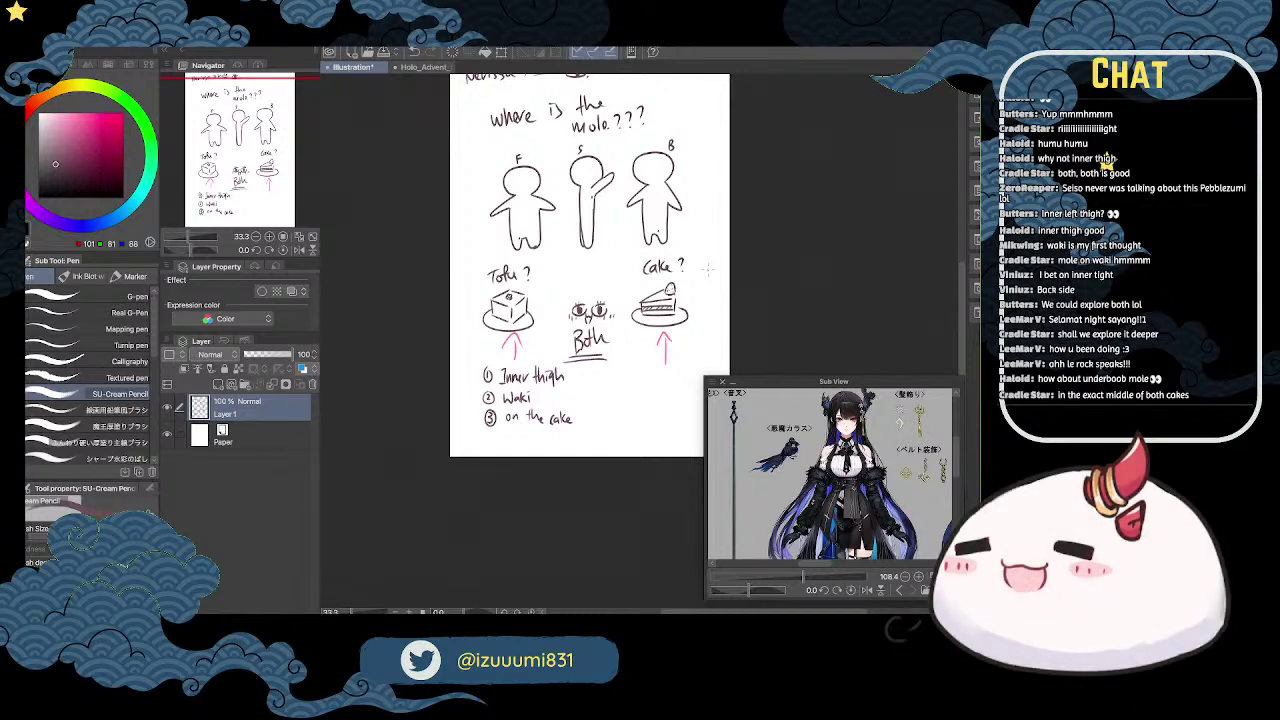
# Step: Handwrite "(maybe in the middle)" after "on the cake" in the third list entry
pyautogui.scroll(2, 592, 421)
pyautogui.moveTo(565, 406); pyautogui.dragTo(561, 424)
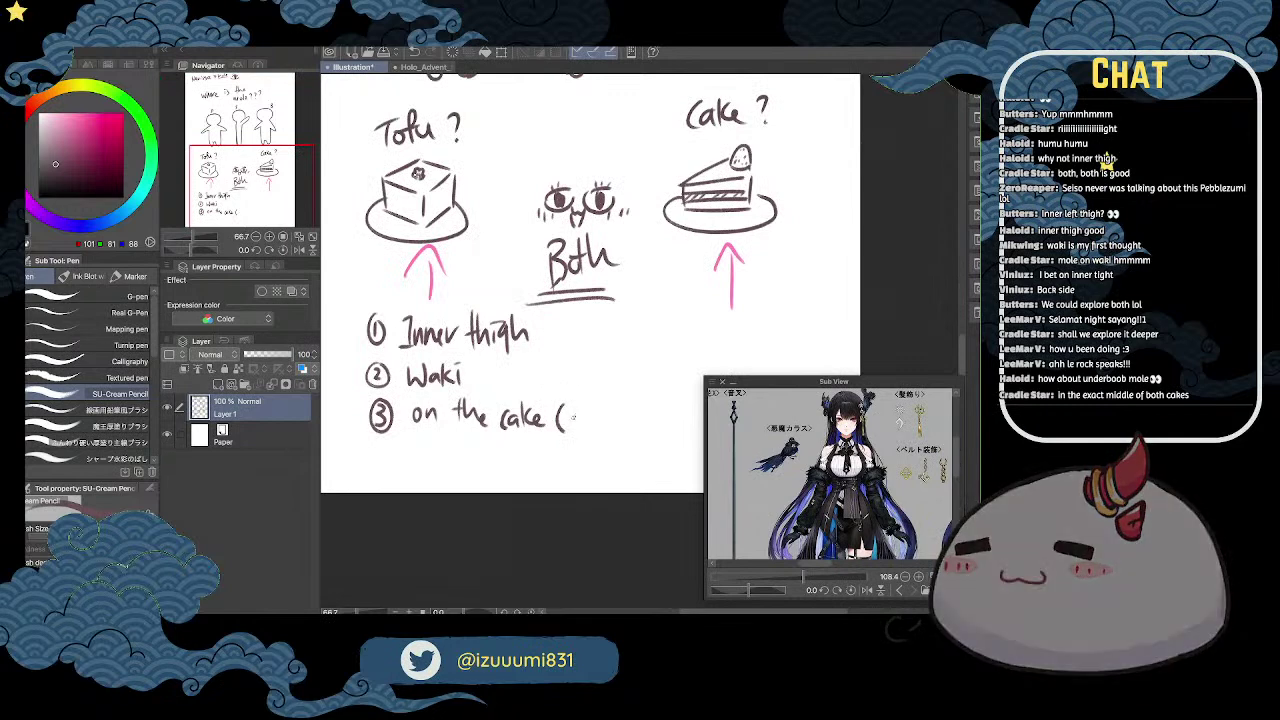
pyautogui.moveTo(573, 420)
pyautogui.mouseDown()
pyautogui.moveTo(601, 433)
pyautogui.moveTo(642, 422)
pyautogui.moveTo(675, 342)
pyautogui.moveTo(621, 316)
pyautogui.moveTo(699, 387)
pyautogui.mouseUp()
pyautogui.press('space')
pyautogui.moveTo(723, 317)
pyautogui.mouseDown()
pyautogui.moveTo(711, 269)
pyautogui.moveTo(693, 347)
pyautogui.mouseUp()
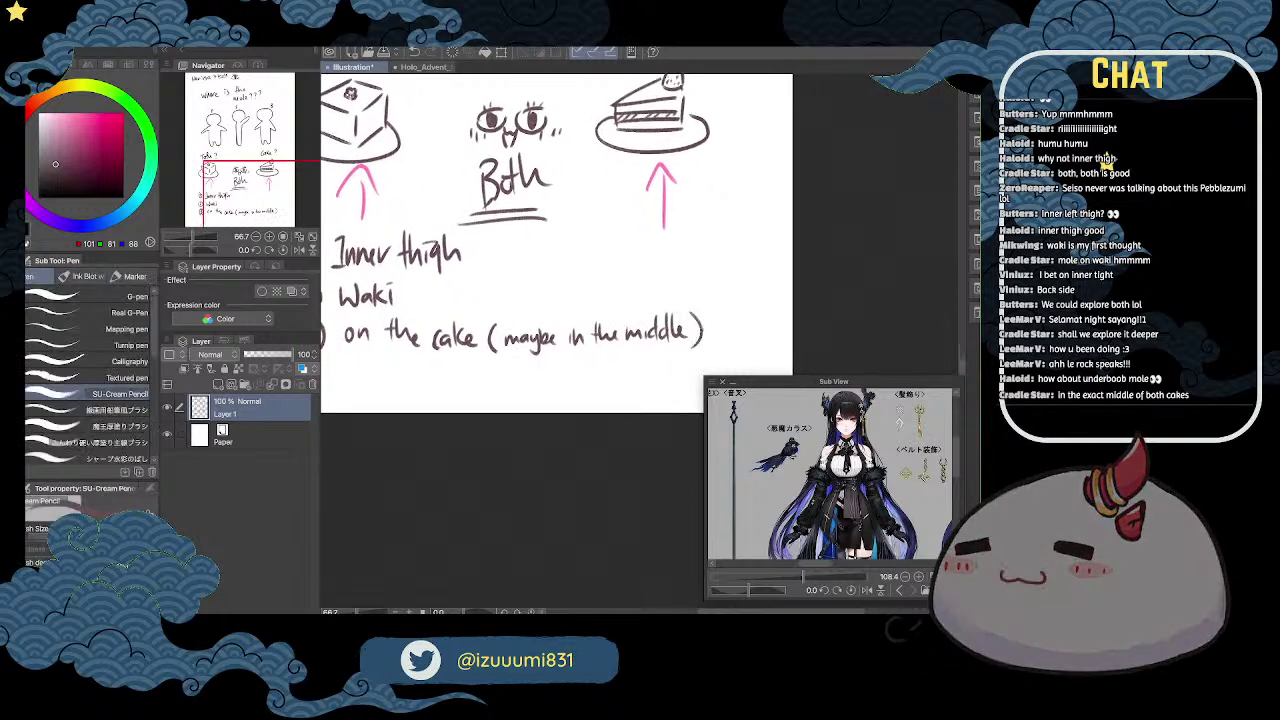
# Step: Draw a small hatched cake slice beside the front figure's legs, with an arrow and a tiny circled doodle beneath
pyautogui.press('space')
pyautogui.moveTo(603, 254); pyautogui.dragTo(723, 392)
pyautogui.press('space')
pyautogui.moveTo(712, 275); pyautogui.dragTo(737, 281)
pyautogui.moveTo(634, 222); pyautogui.dragTo(691, 327)
pyautogui.press('p')
pyautogui.moveTo(518, 248)
pyautogui.mouseDown()
pyautogui.moveTo(482, 258)
pyautogui.moveTo(518, 258)
pyautogui.moveTo(521, 275)
pyautogui.mouseUp()
pyautogui.moveTo(507, 279)
pyautogui.mouseDown()
pyautogui.moveTo(522, 274)
pyautogui.moveTo(505, 250)
pyautogui.mouseUp()
pyautogui.moveTo(499, 262); pyautogui.dragTo(514, 254)
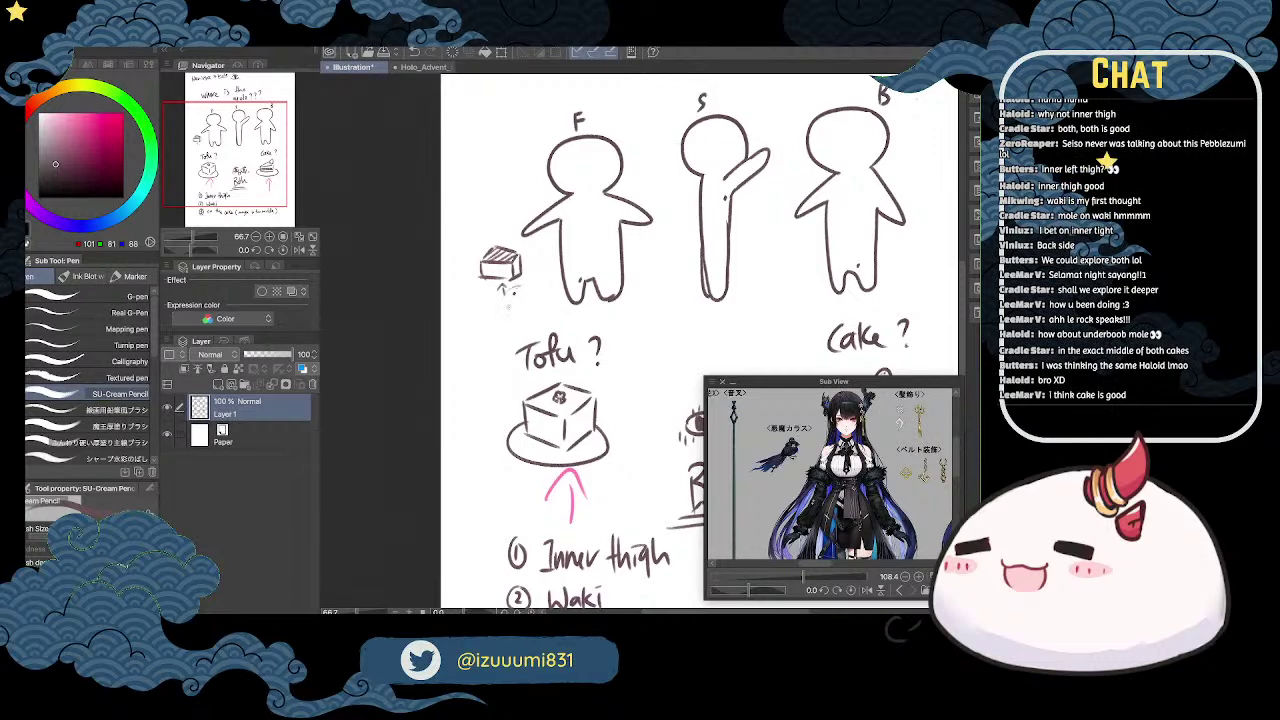
pyautogui.moveTo(507, 287); pyautogui.dragTo(522, 286)
# Step: Handwrite a circled 4 and "underboob" as the fourth entry of the mole list
pyautogui.moveTo(846, 249); pyautogui.dragTo(824, 198)
pyautogui.scroll(-1, 846, 231)
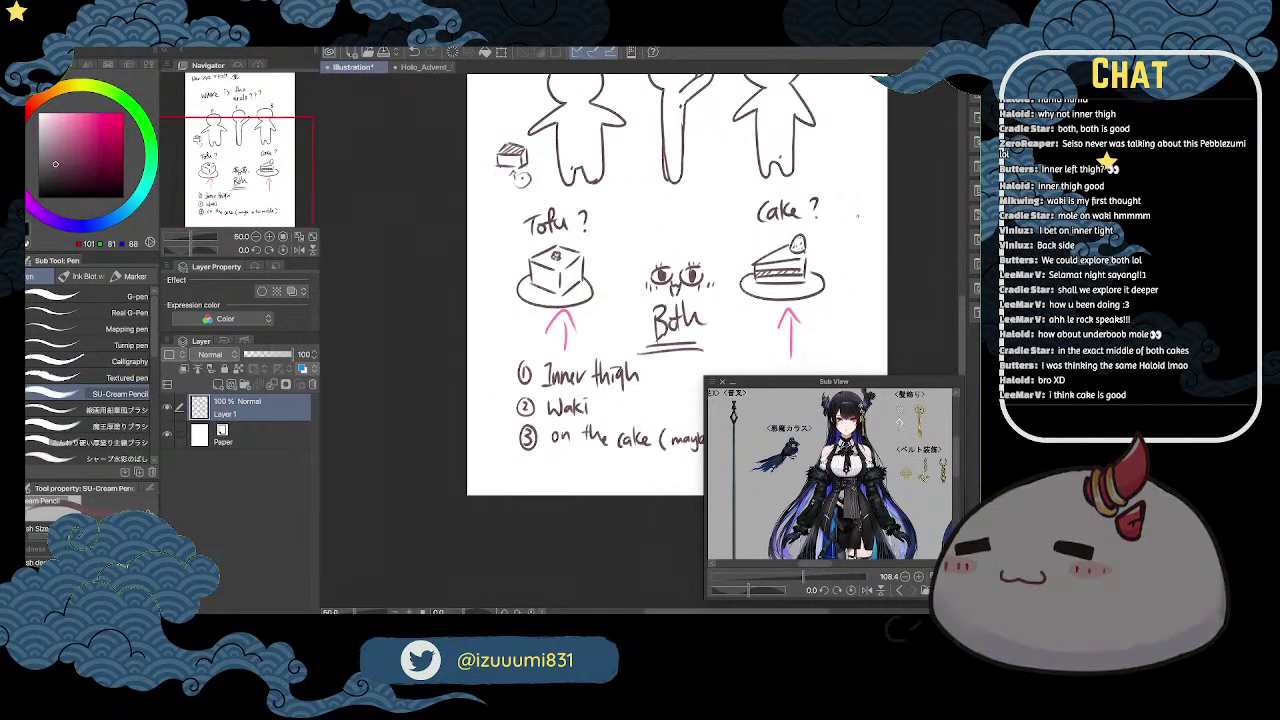
pyautogui.press('space')
pyautogui.moveTo(886, 300); pyautogui.dragTo(820, 170)
pyautogui.moveTo(465, 330)
pyautogui.mouseDown()
pyautogui.moveTo(467, 345)
pyautogui.moveTo(493, 334)
pyautogui.moveTo(500, 346)
pyautogui.mouseUp()
pyautogui.moveTo(507, 335); pyautogui.dragTo(507, 345)
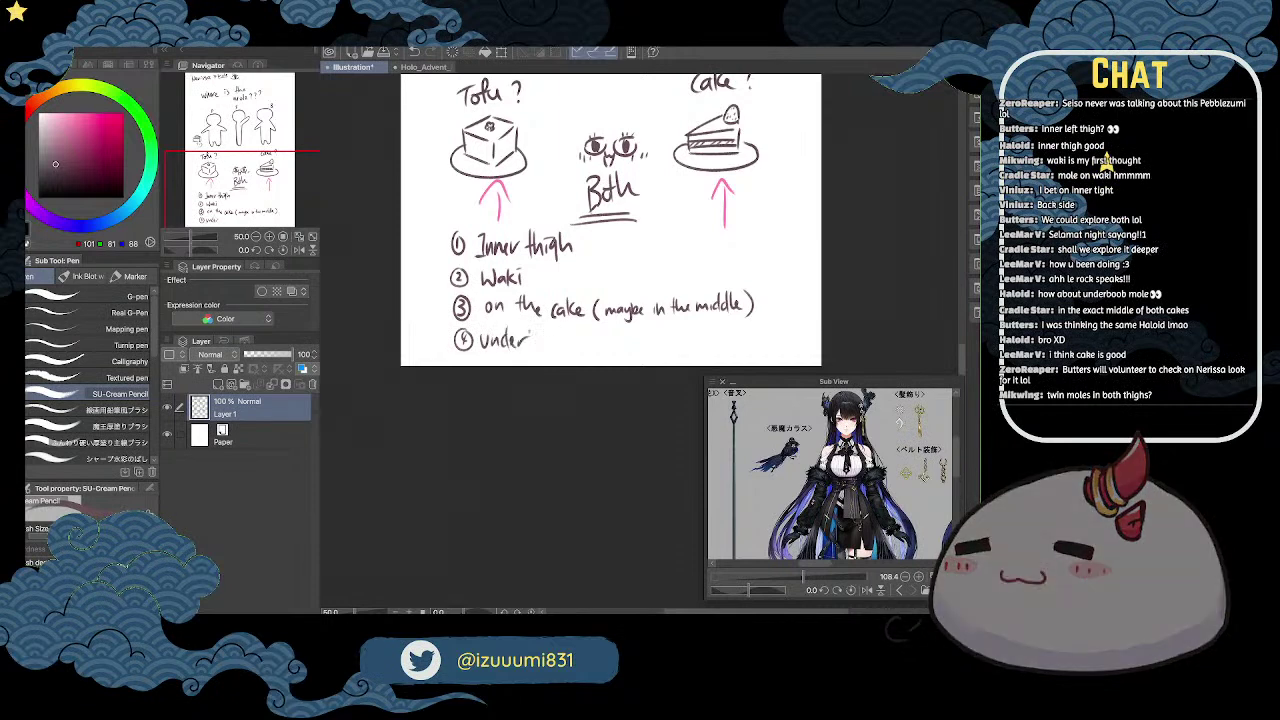
pyautogui.moveTo(563, 336); pyautogui.dragTo(574, 346)
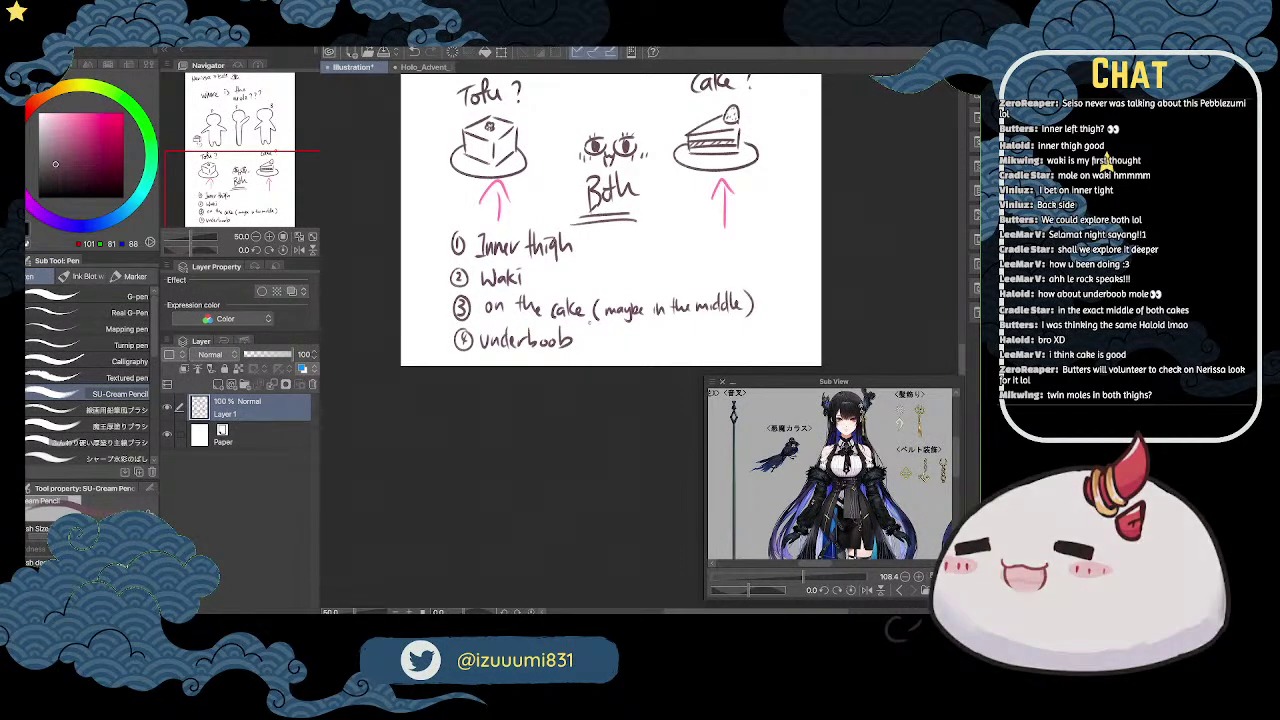
# Step: Handwrite an arrow and "Both" after "Inner thigh" in the first list entry
pyautogui.press('space')
pyautogui.press('h')
pyautogui.moveTo(715, 222); pyautogui.dragTo(715, 234)
pyautogui.press('p')
pyautogui.hotkey('ctrl', 'shift', 'h')
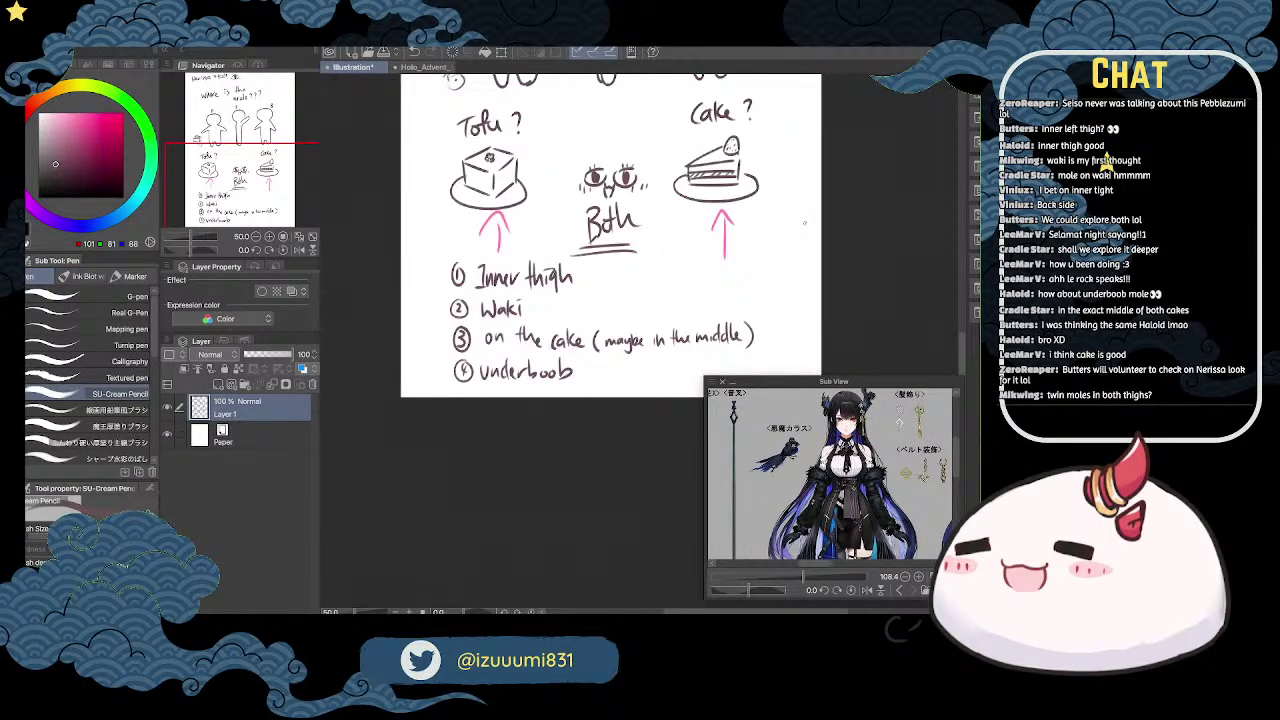
pyautogui.press('space')
pyautogui.moveTo(711, 216); pyautogui.dragTo(695, 259)
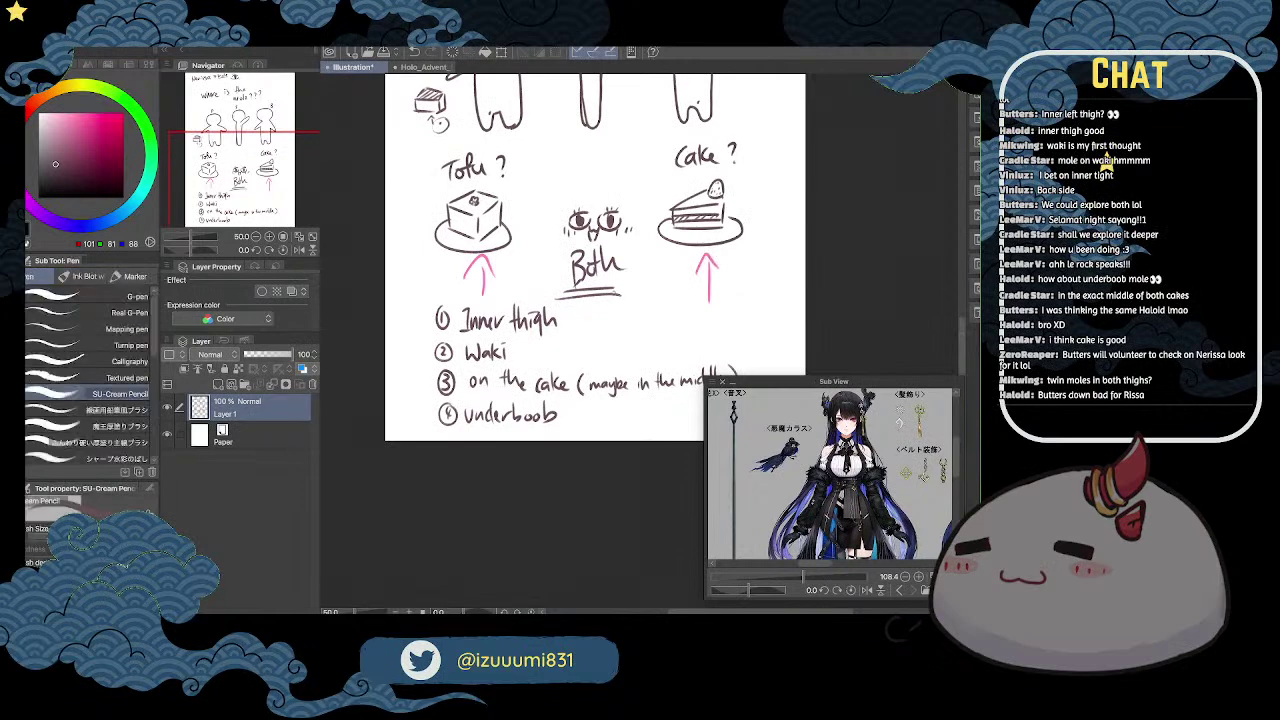
pyautogui.scroll(1, 611, 302)
pyautogui.moveTo(554, 324); pyautogui.dragTo(593, 330)
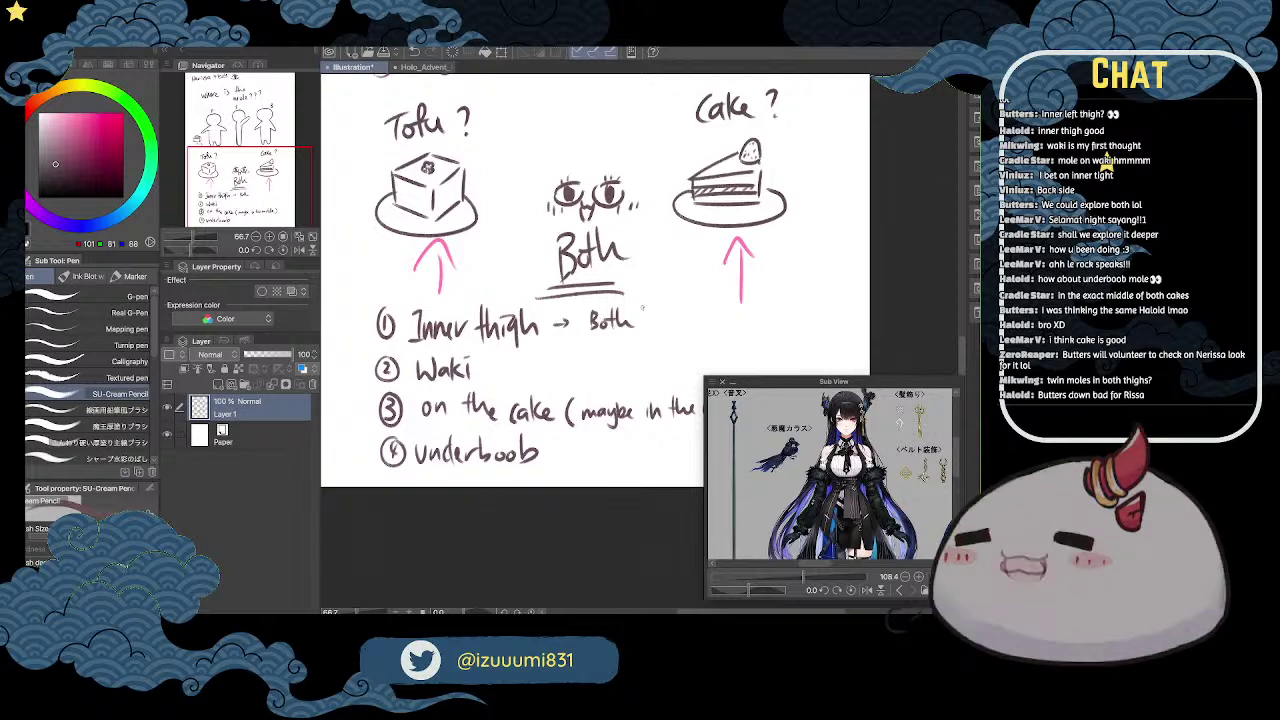
# Step: Sketch a cake slice between the "Tofu?" and "Cake?" headings and erase it again
pyautogui.moveTo(792, 200); pyautogui.dragTo(811, 297)
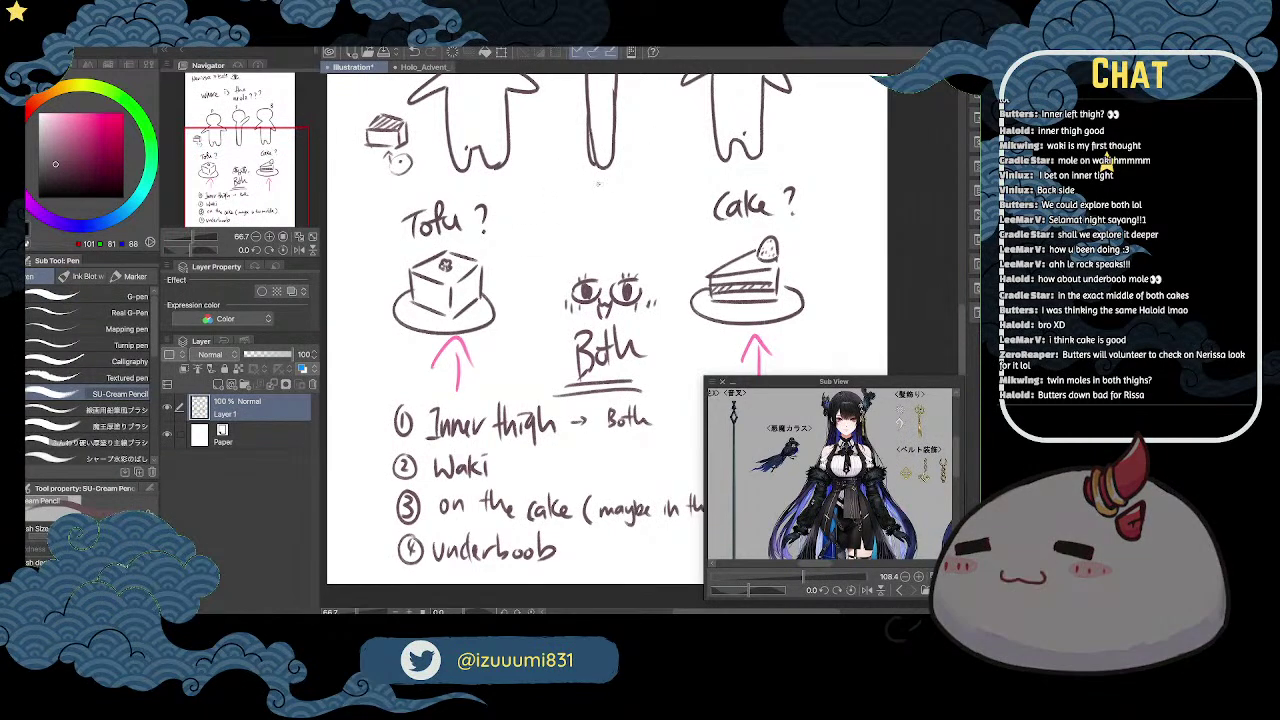
pyautogui.moveTo(527, 222); pyautogui.dragTo(574, 198)
pyautogui.moveTo(574, 197)
pyautogui.mouseDown()
pyautogui.moveTo(527, 218)
pyautogui.moveTo(572, 213)
pyautogui.moveTo(528, 250)
pyautogui.mouseUp()
pyautogui.moveTo(584, 217); pyautogui.dragTo(586, 246)
pyautogui.moveTo(520, 250); pyautogui.dragTo(598, 246)
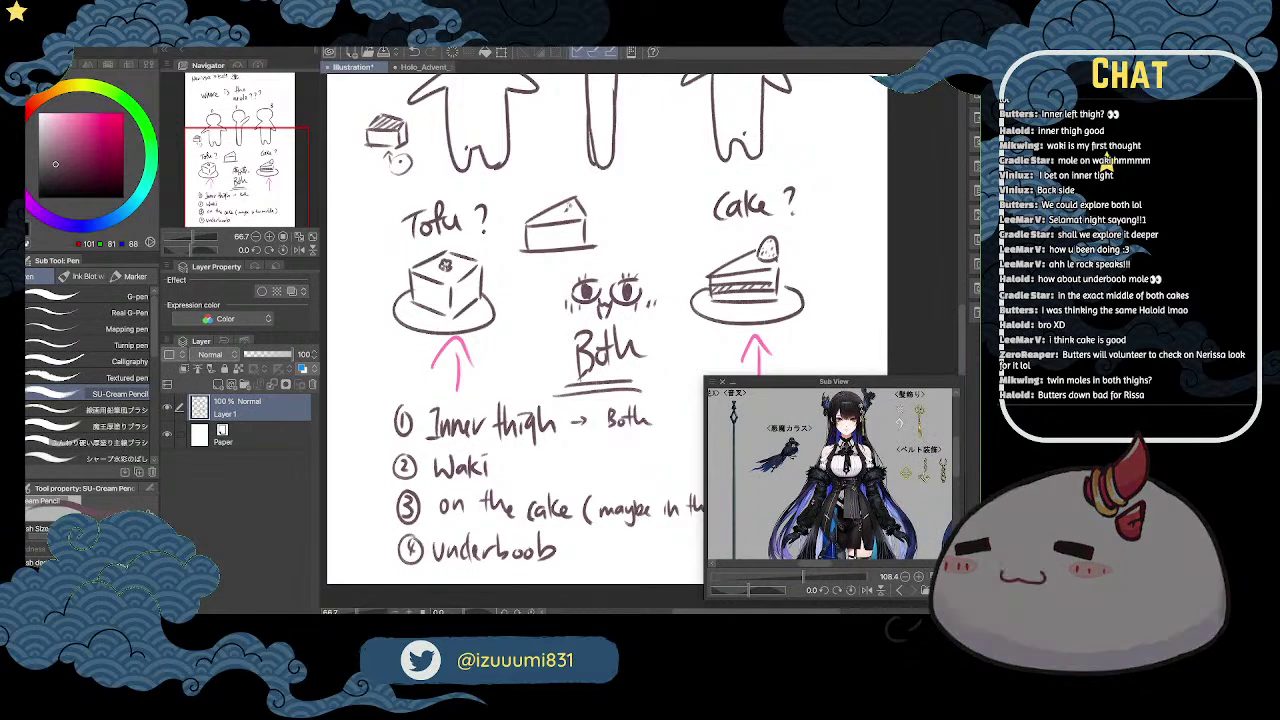
pyautogui.press('e')
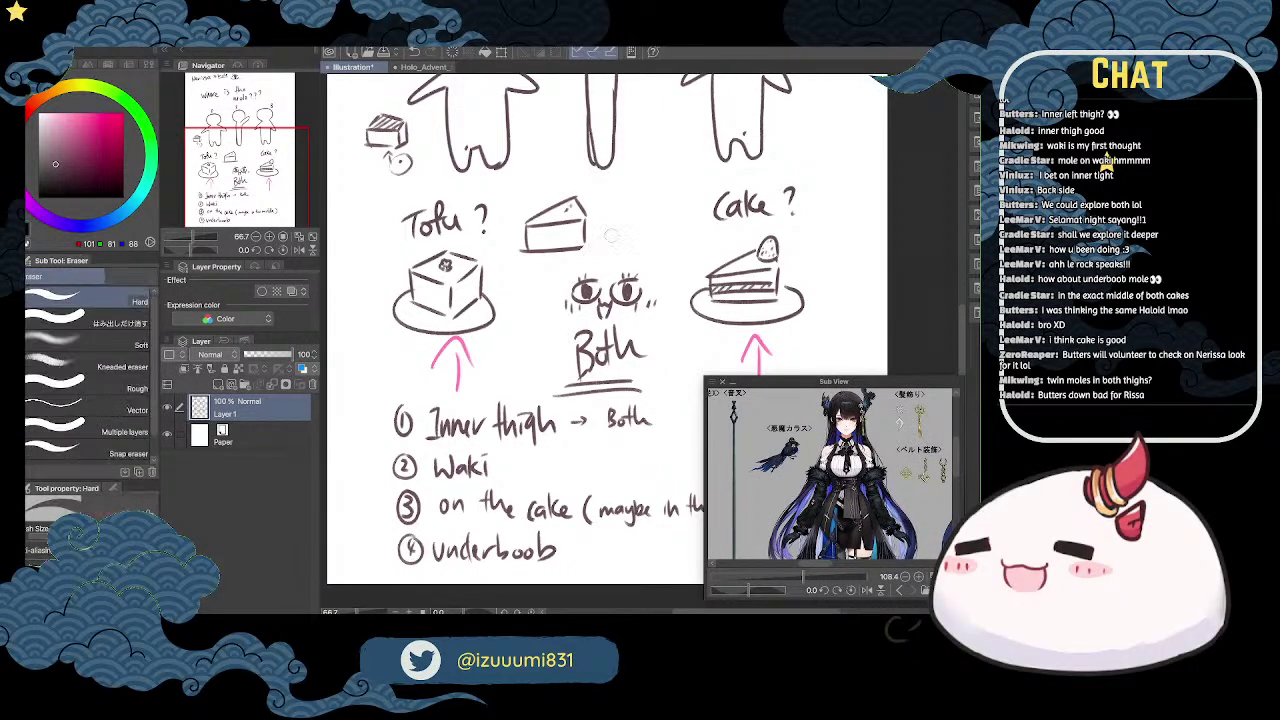
pyautogui.press('p')
pyautogui.moveTo(522, 222)
pyautogui.mouseDown()
pyautogui.moveTo(570, 196)
pyautogui.moveTo(566, 216)
pyautogui.mouseUp()
pyautogui.press('e')
pyautogui.moveTo(507, 264)
pyautogui.mouseDown()
pyautogui.moveTo(608, 202)
pyautogui.moveTo(557, 258)
pyautogui.mouseUp()
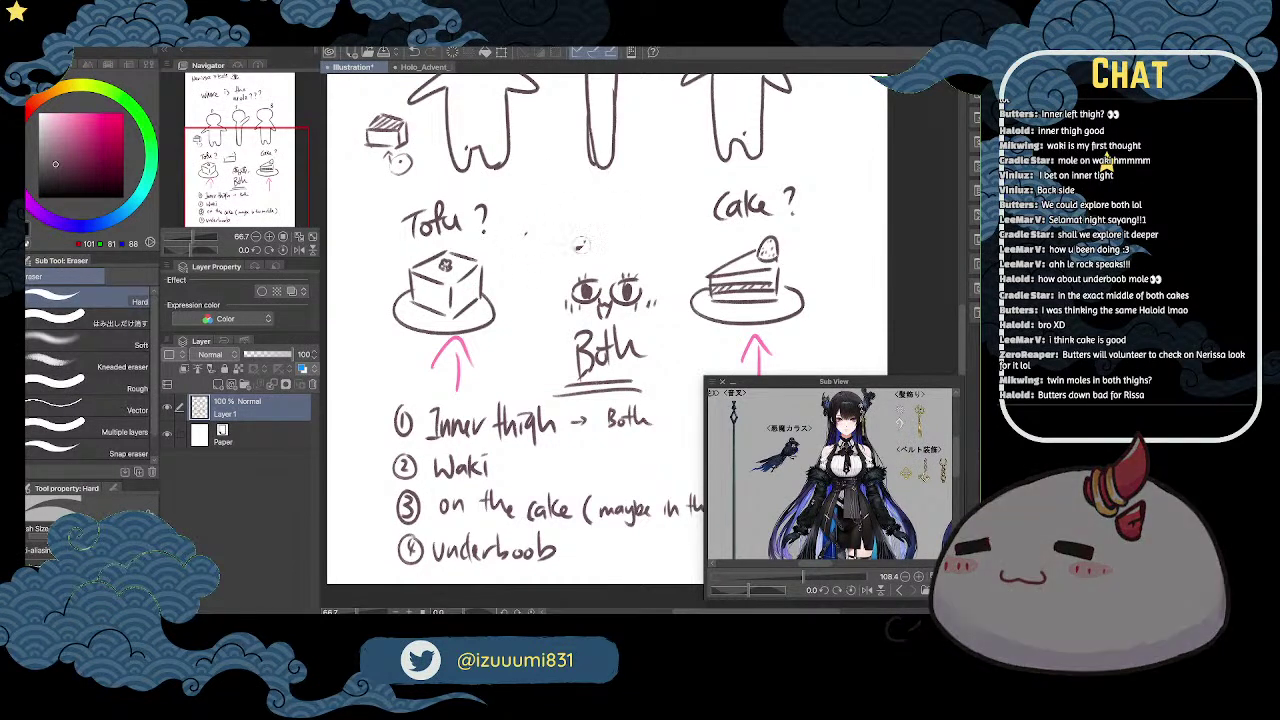
pyautogui.press('p')
# Step: Add a new raster layer above the layer holding the notes
pyautogui.scroll(-2, 724, 138)
pyautogui.press('space')
pyautogui.moveTo(783, 189)
pyautogui.mouseDown()
pyautogui.moveTo(683, 242)
pyautogui.moveTo(700, 312)
pyautogui.mouseUp()
pyautogui.press('p')
pyautogui.click(218, 384)
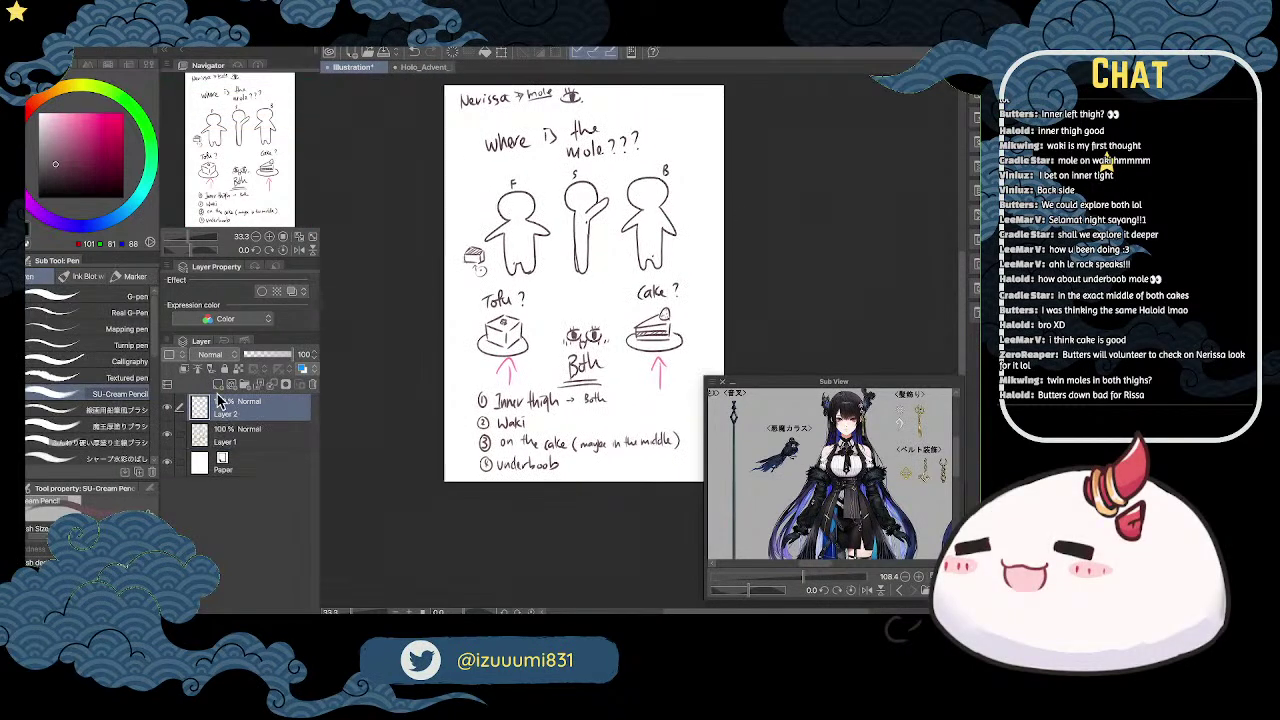
# Step: Hide Layer 1, try a light pink stroke on the empty new layer, and undo it
pyautogui.click(169, 436)
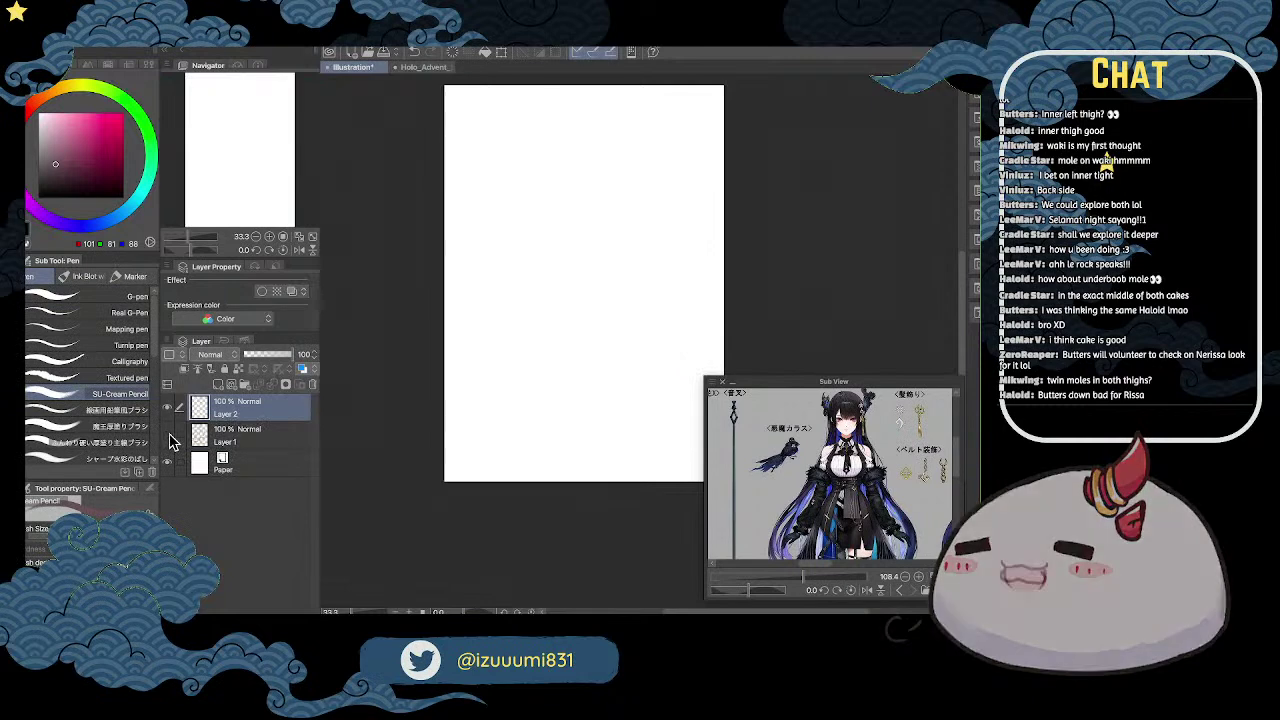
pyautogui.press('h')
pyautogui.moveTo(690, 290); pyautogui.dragTo(704, 305)
pyautogui.moveTo(66, 116); pyautogui.dragTo(57, 118)
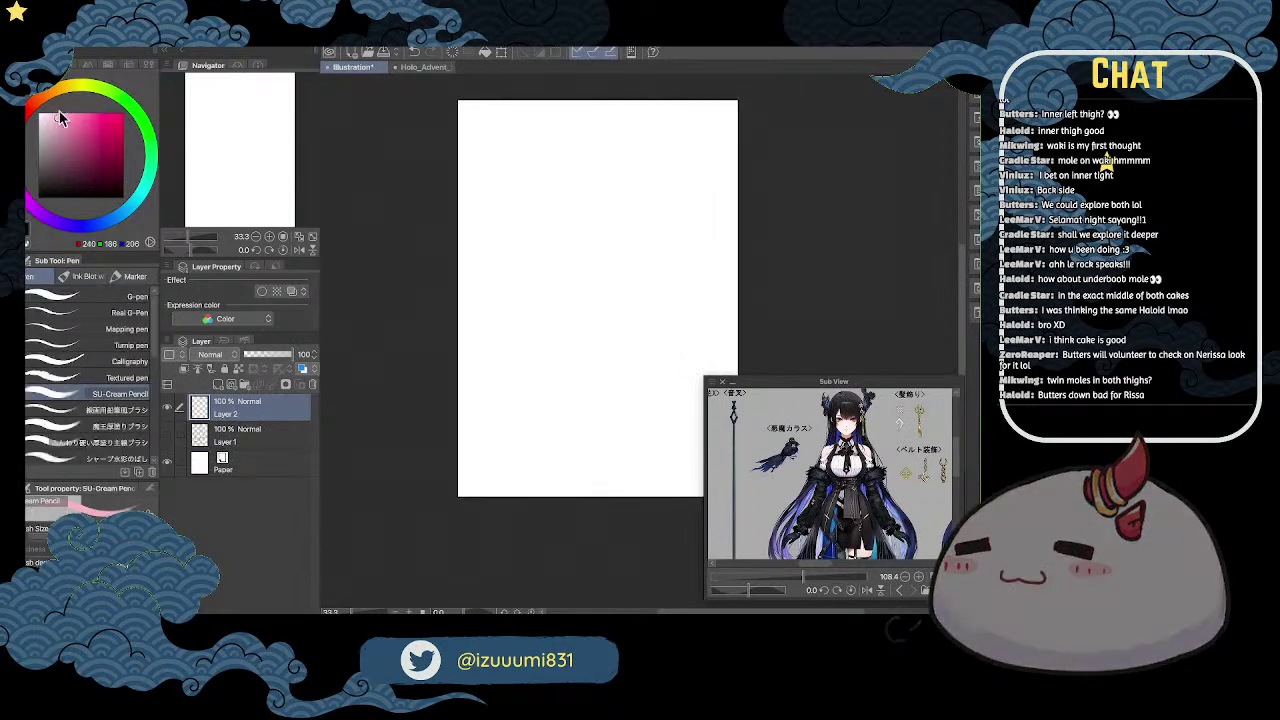
pyautogui.moveTo(559, 268)
pyautogui.mouseDown()
pyautogui.moveTo(614, 206)
pyautogui.moveTo(680, 210)
pyautogui.mouseUp()
pyautogui.hotkey('ctrl', 'z')
# Step: Set the drawing colour to a dark grey and make Layer 1 visible again
pyautogui.moveTo(51, 154); pyautogui.dragTo(48, 169)
pyautogui.click(49, 172)
pyautogui.click(168, 435)
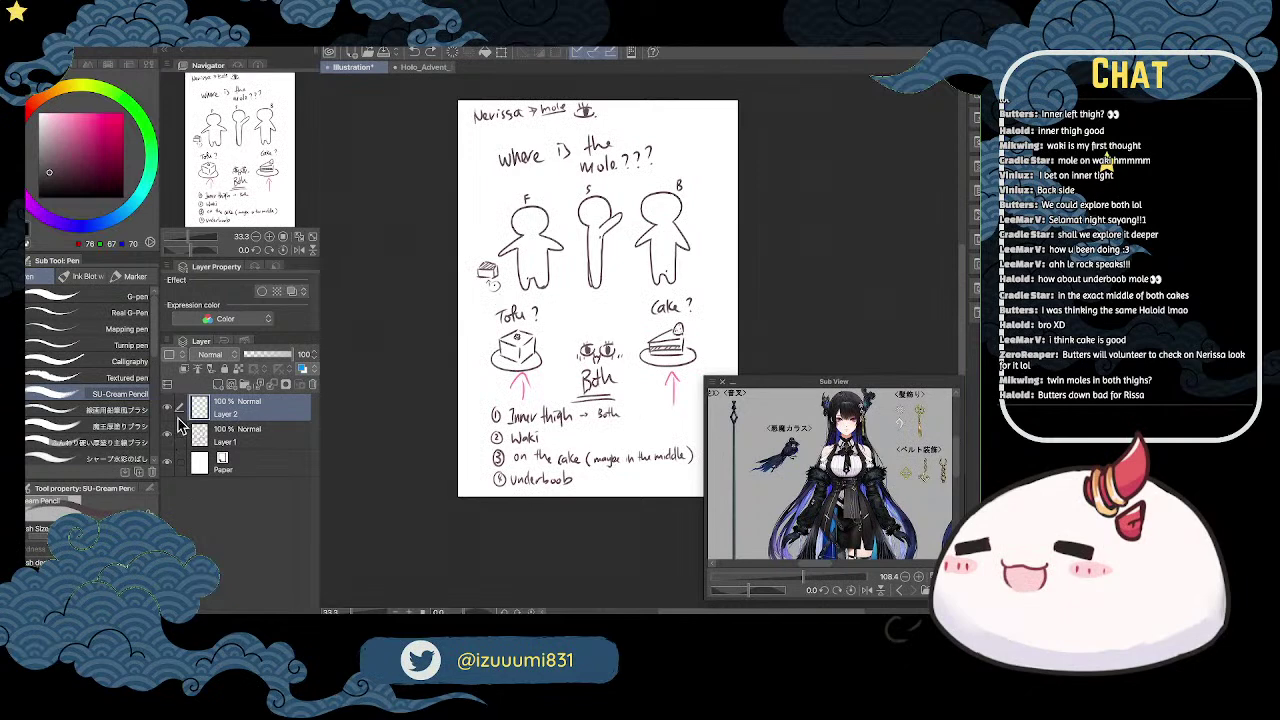
# Step: Hide Layer 1 and sketch a small dark grey head circle with a pointed jaw near the page's upper edge
pyautogui.click(169, 435)
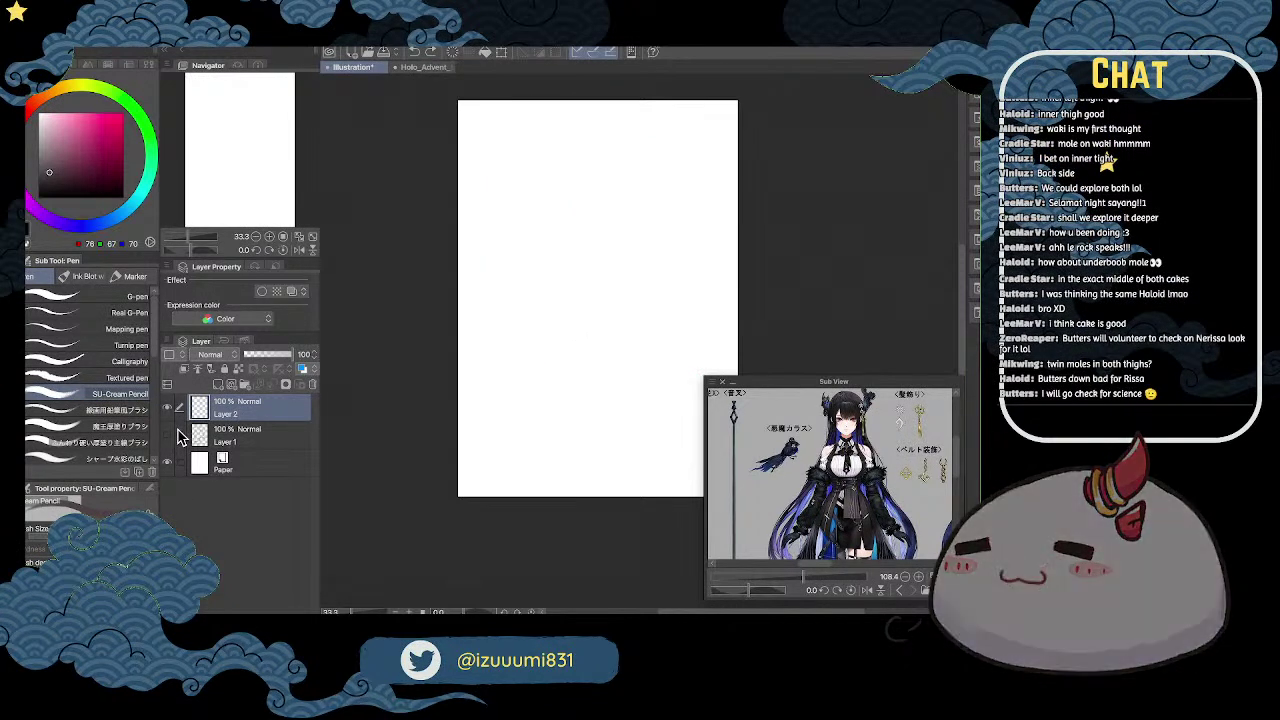
pyautogui.moveTo(658, 158); pyautogui.dragTo(623, 169)
pyautogui.moveTo(517, 152)
pyautogui.mouseDown()
pyautogui.moveTo(491, 184)
pyautogui.moveTo(523, 143)
pyautogui.moveTo(515, 206)
pyautogui.moveTo(525, 202)
pyautogui.moveTo(514, 154)
pyautogui.moveTo(493, 172)
pyautogui.moveTo(493, 210)
pyautogui.mouseUp()
pyautogui.press('e')
pyautogui.press('p')
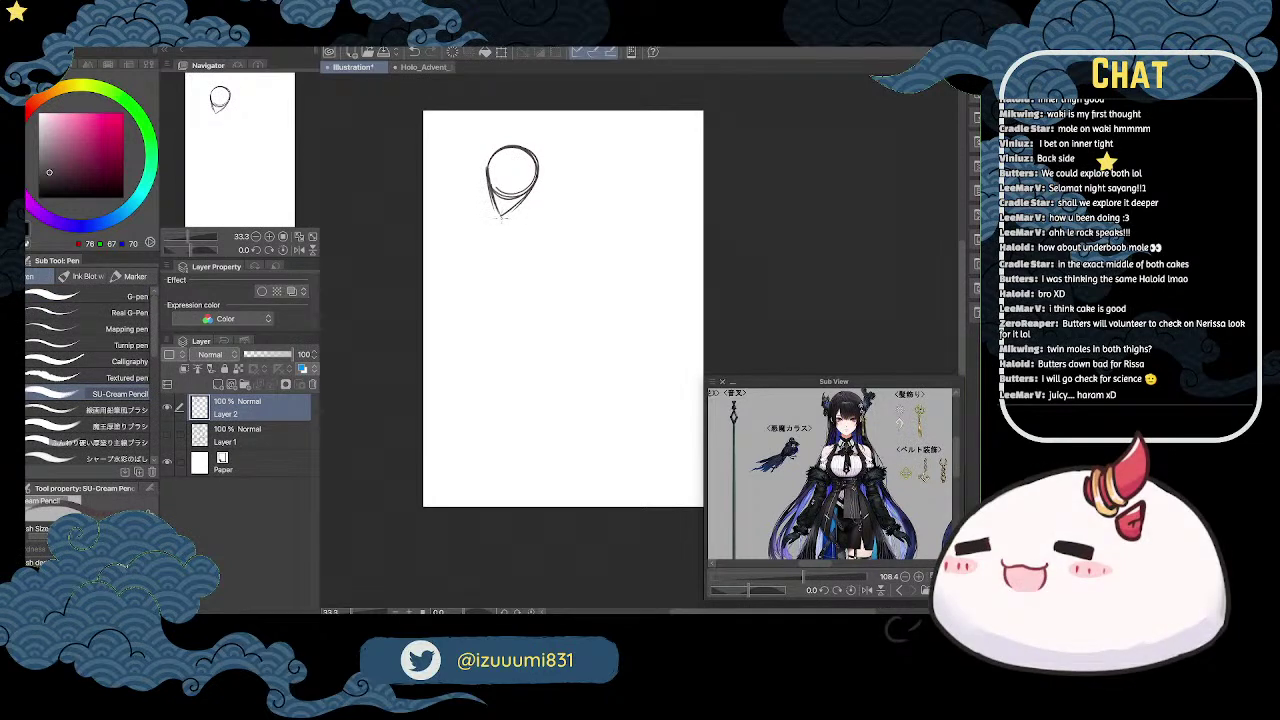
# Step: Set a muted mauve drawing colour (158, 118, 133), switch to the 魔王厚塗りブラシ brush and try a stroke inside the head
pyautogui.click(58, 155)
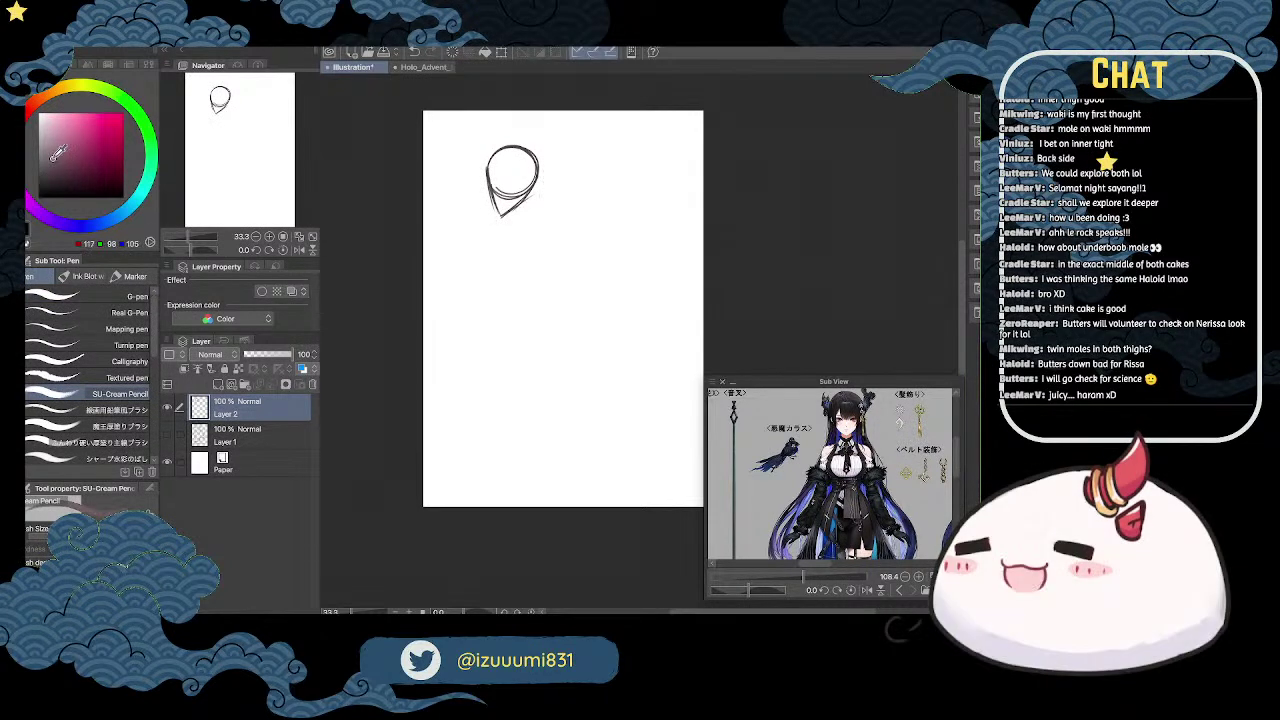
pyautogui.click(61, 144)
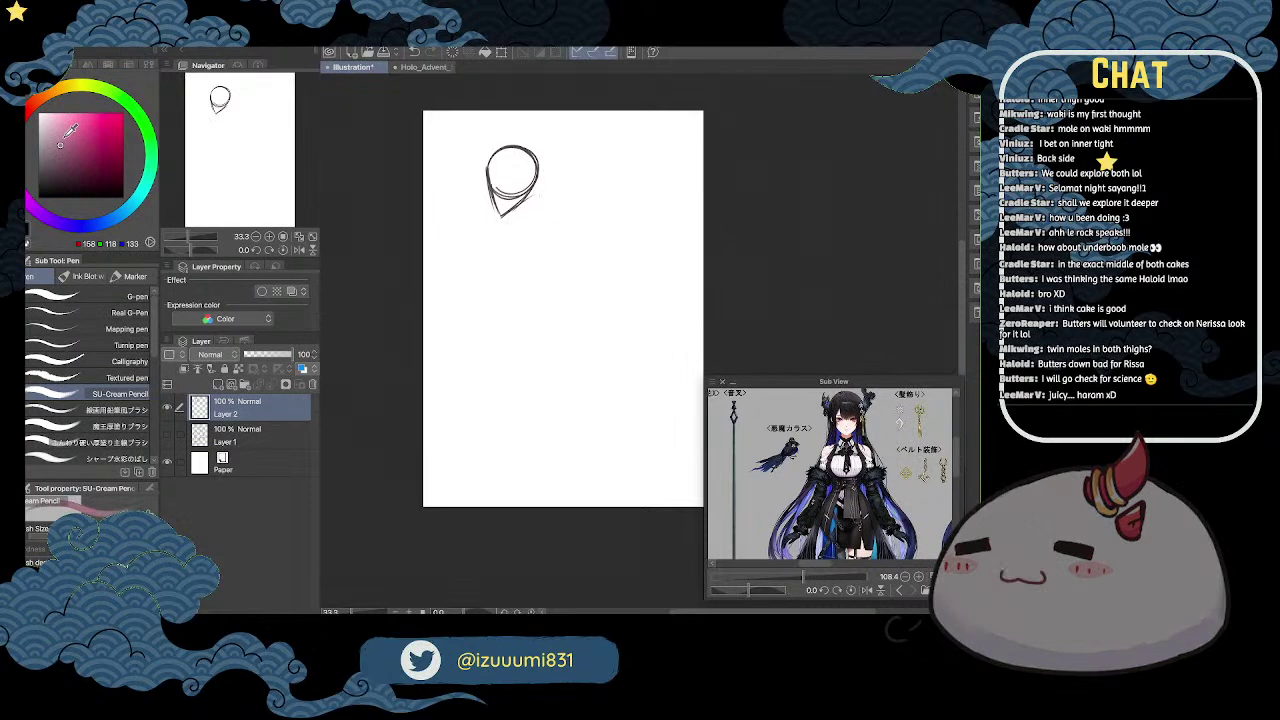
pyautogui.click(118, 426)
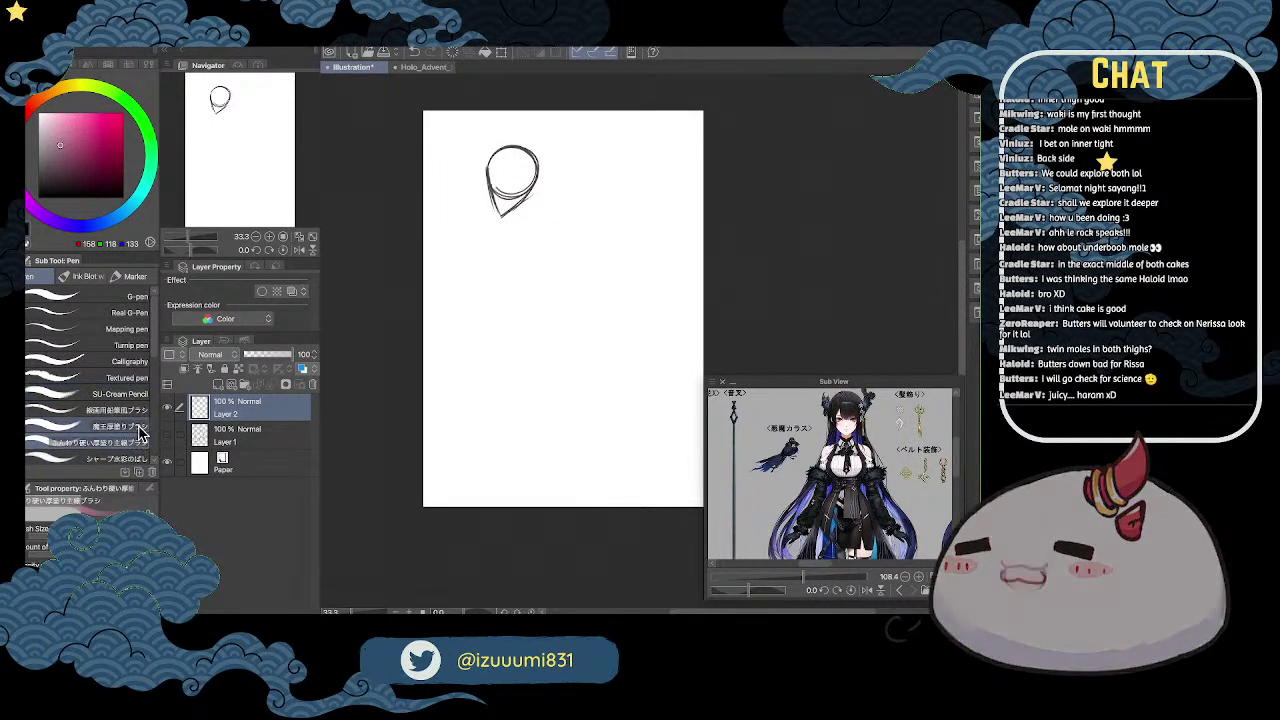
pyautogui.moveTo(520, 166)
pyautogui.mouseDown()
pyautogui.moveTo(506, 178)
pyautogui.moveTo(512, 200)
pyautogui.mouseUp()
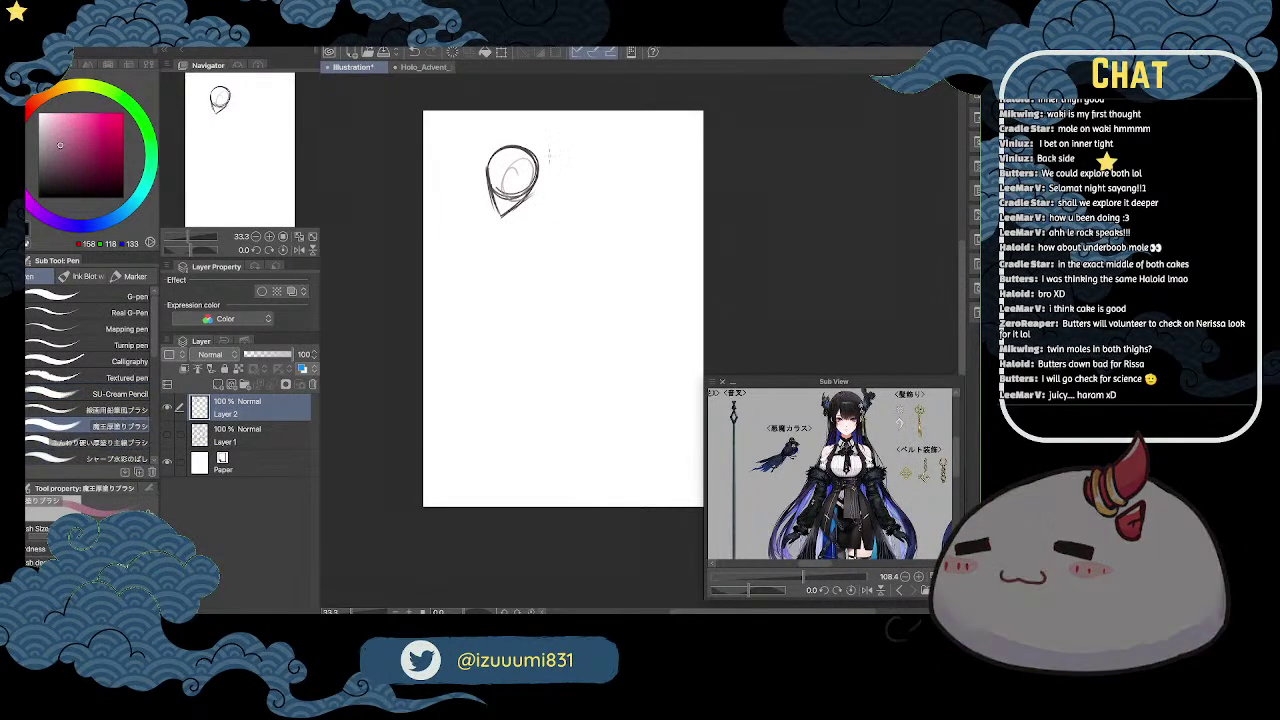
# Step: Delete the layer with the rough head and start on a fresh Layer 2 with clipping turned off
pyautogui.scroll(1, 549, 156)
pyautogui.click(312, 385)
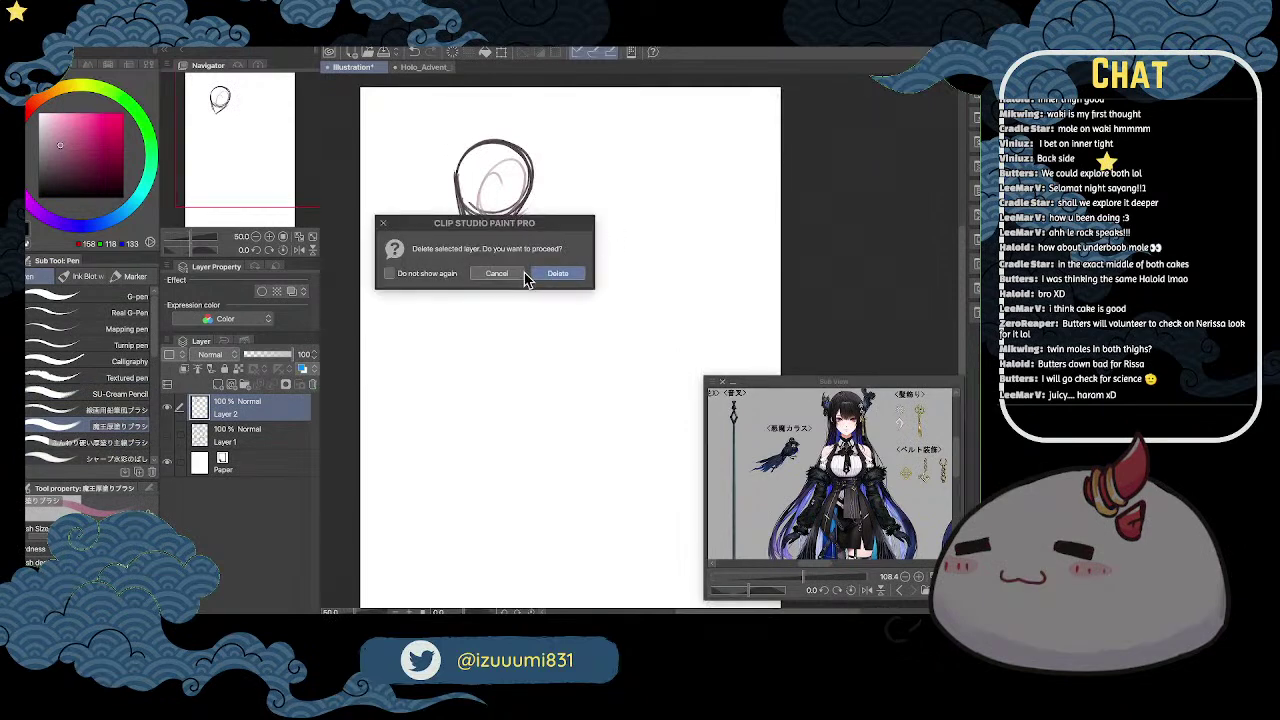
pyautogui.click(558, 273)
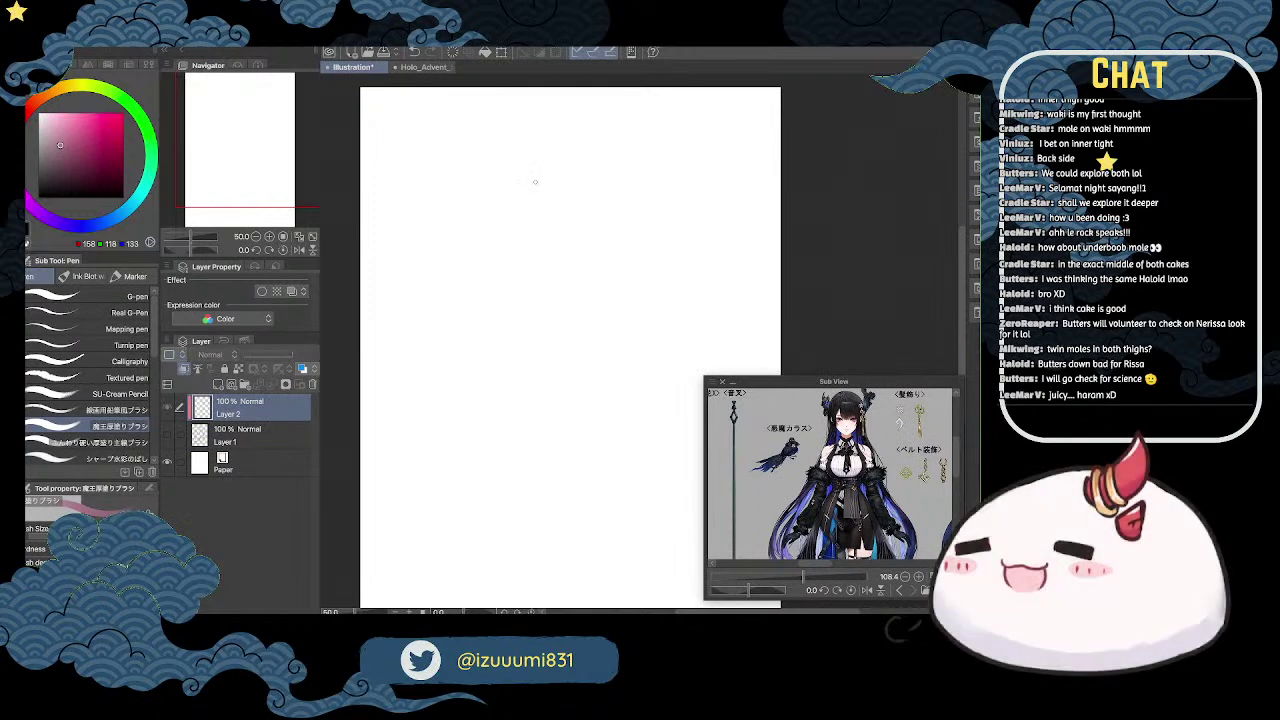
pyautogui.click(184, 369)
# Step: Sketch a large head in the page's upper part as a circle with a tapering jaw and a face profile
pyautogui.moveTo(531, 129)
pyautogui.mouseDown()
pyautogui.moveTo(556, 200)
pyautogui.moveTo(470, 150)
pyautogui.moveTo(467, 247)
pyautogui.mouseUp()
pyautogui.moveTo(456, 181)
pyautogui.mouseDown()
pyautogui.moveTo(472, 255)
pyautogui.moveTo(538, 249)
pyautogui.moveTo(568, 194)
pyautogui.mouseUp()
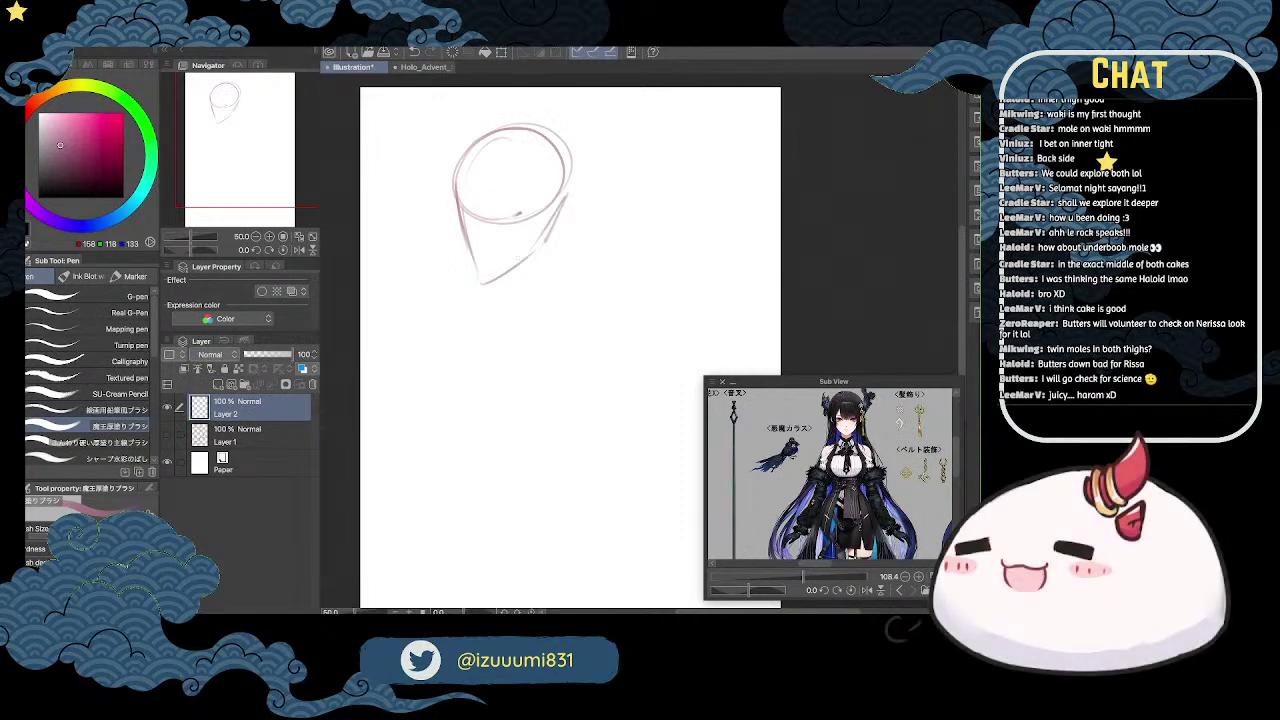
pyautogui.moveTo(484, 136)
pyautogui.mouseDown()
pyautogui.moveTo(458, 190)
pyautogui.moveTo(463, 236)
pyautogui.mouseUp()
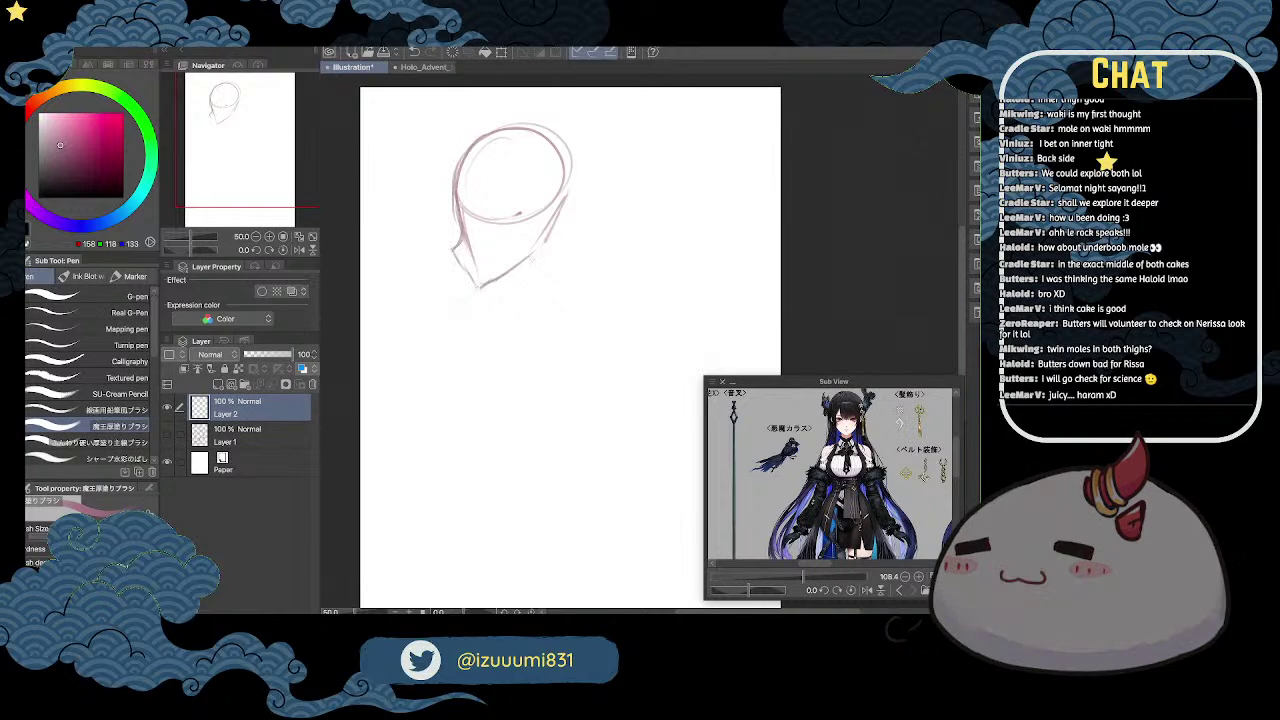
# Step: Add neck lines beneath the jaw, reinforce the back of the skull and draw the ear
pyautogui.moveTo(501, 279); pyautogui.dragTo(507, 297)
pyautogui.moveTo(552, 232); pyautogui.dragTo(545, 285)
pyautogui.scroll(-2, 595, 246)
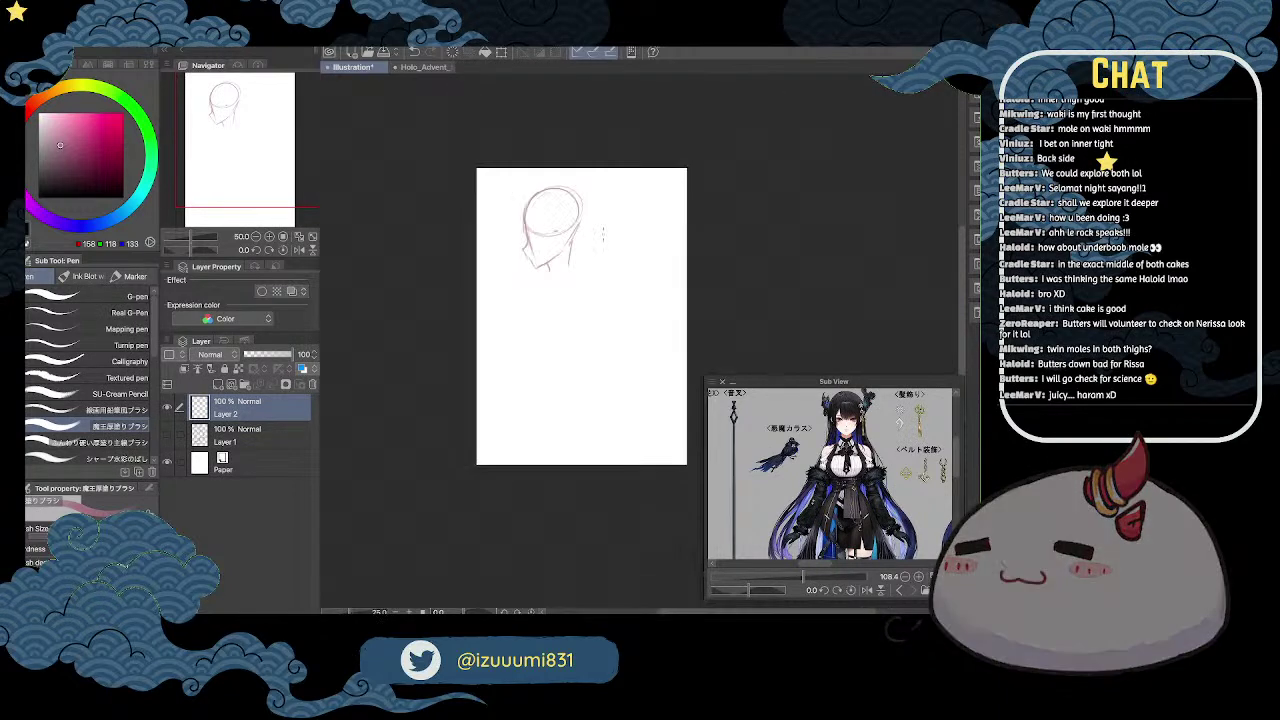
pyautogui.scroll(2, 616, 244)
pyautogui.moveTo(451, 165)
pyautogui.mouseDown()
pyautogui.moveTo(491, 128)
pyautogui.moveTo(557, 177)
pyautogui.mouseUp()
pyautogui.moveTo(548, 158)
pyautogui.mouseDown()
pyautogui.moveTo(533, 229)
pyautogui.moveTo(515, 246)
pyautogui.mouseUp()
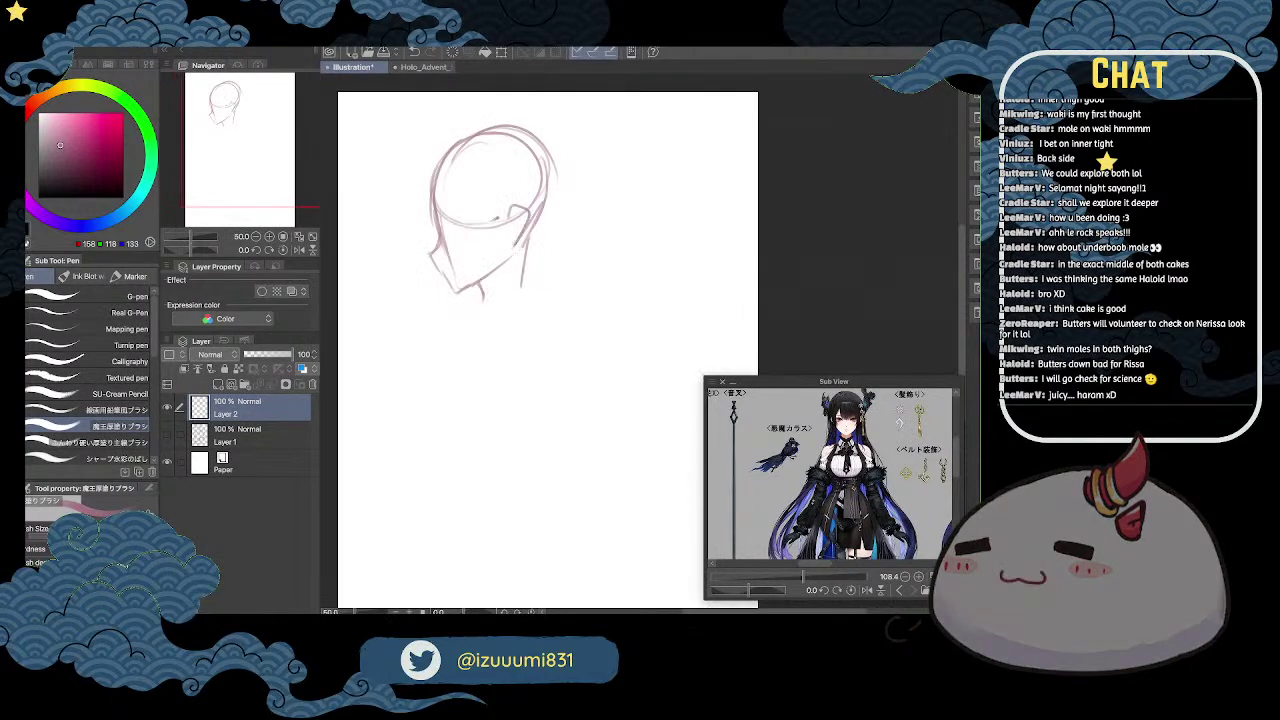
# Step: Sketch the torso below the neck as a long slanted oval with shoulder and front contour lines
pyautogui.moveTo(481, 290)
pyautogui.mouseDown()
pyautogui.moveTo(515, 297)
pyautogui.moveTo(460, 337)
pyautogui.moveTo(433, 430)
pyautogui.mouseUp()
pyautogui.moveTo(484, 296); pyautogui.dragTo(434, 384)
pyautogui.moveTo(530, 285); pyautogui.dragTo(550, 362)
pyautogui.moveTo(544, 382); pyautogui.dragTo(531, 399)
pyautogui.moveTo(458, 328); pyautogui.dragTo(410, 492)
pyautogui.moveTo(554, 340); pyautogui.dragTo(494, 474)
pyautogui.moveTo(431, 406); pyautogui.dragTo(474, 477)
# Step: Sketch the first contour lines of an arm reaching up and outward from the shoulder
pyautogui.press('space')
pyautogui.moveTo(669, 237); pyautogui.dragTo(693, 182)
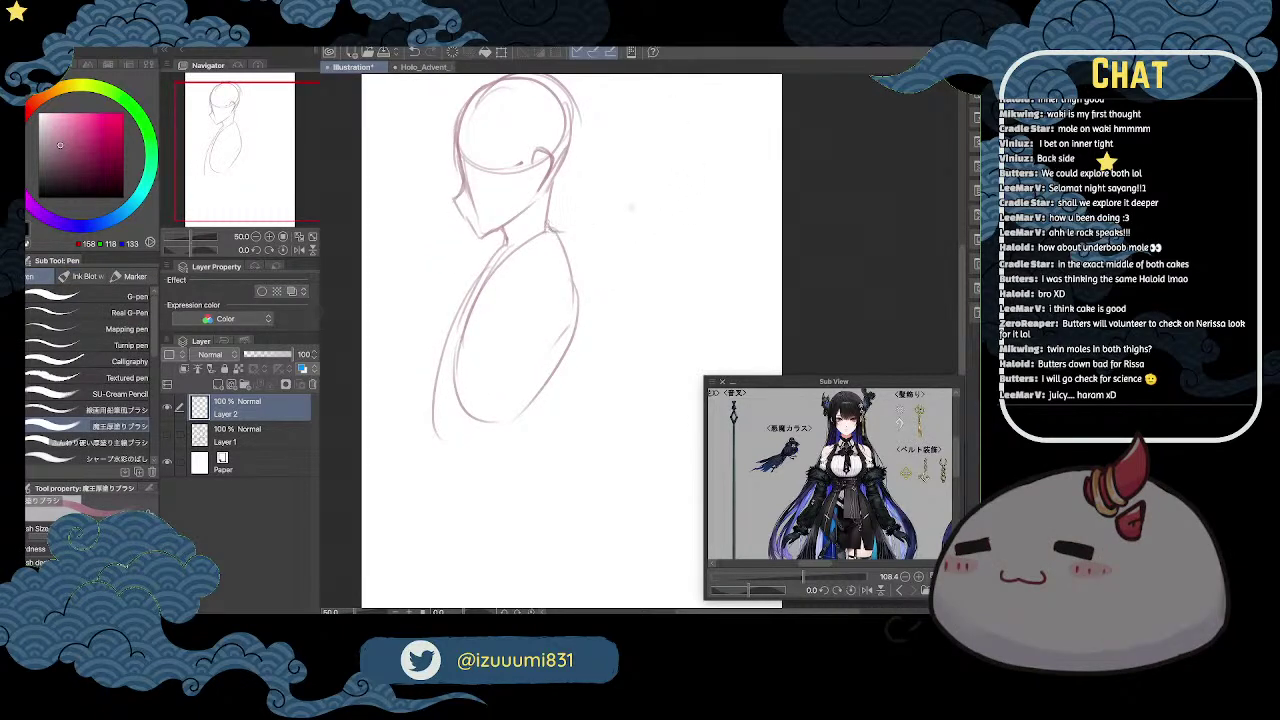
pyautogui.moveTo(548, 231); pyautogui.dragTo(628, 205)
pyautogui.moveTo(569, 302)
pyautogui.mouseDown()
pyautogui.moveTo(597, 266)
pyautogui.moveTo(686, 210)
pyautogui.mouseUp()
pyautogui.hotkey('ctrl', 'z')
# Step: Try several longer strokes for the outstretched arm's edges and undo them
pyautogui.moveTo(584, 219); pyautogui.dragTo(640, 198)
pyautogui.moveTo(568, 230); pyautogui.dragTo(654, 193)
pyautogui.moveTo(568, 236); pyautogui.dragTo(710, 184)
pyautogui.moveTo(592, 274); pyautogui.dragTo(714, 198)
pyautogui.hotkey('ctrl', 'z')
pyautogui.hotkey('ctrl', 'z')
pyautogui.hotkey('ctrl', 'z')
pyautogui.hotkey('ctrl', 'z')
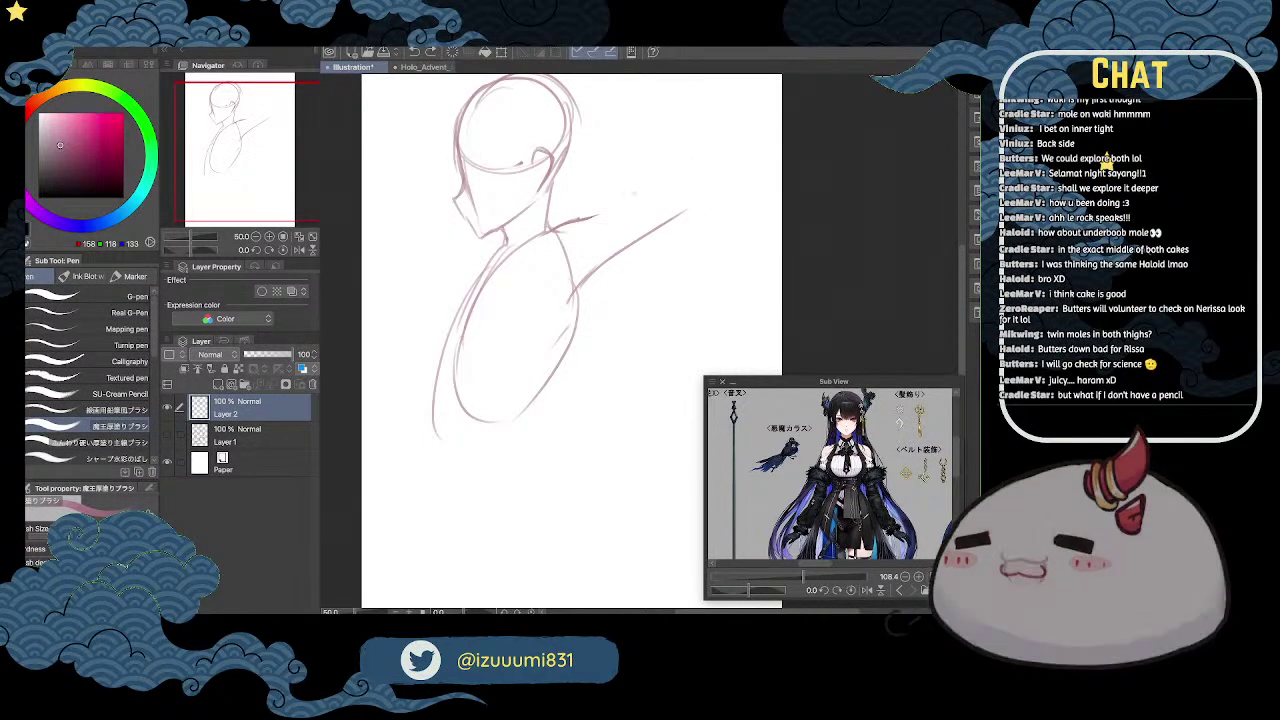
# Step: Draw the raised arm's upper edge and the contour from the armpit down the torso's side to the waist
pyautogui.moveTo(542, 234); pyautogui.dragTo(660, 178)
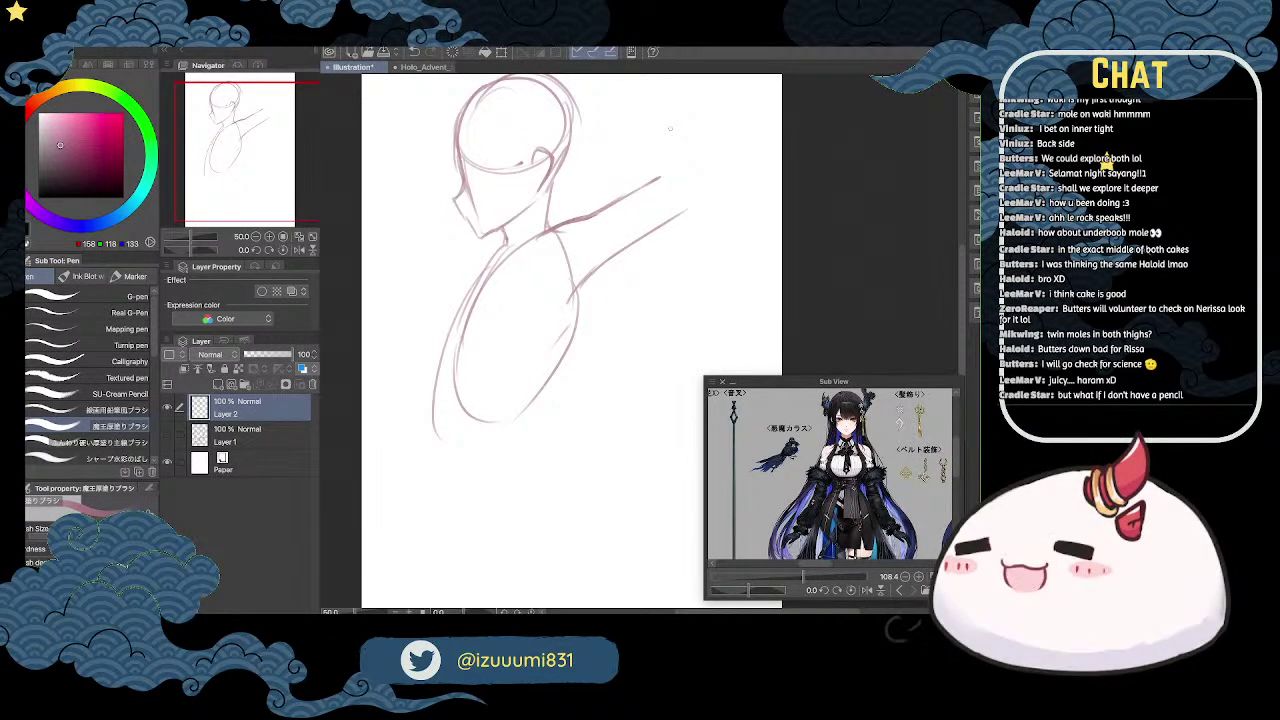
pyautogui.moveTo(536, 318)
pyautogui.mouseDown()
pyautogui.moveTo(576, 290)
pyautogui.moveTo(550, 418)
pyautogui.moveTo(572, 470)
pyautogui.mouseUp()
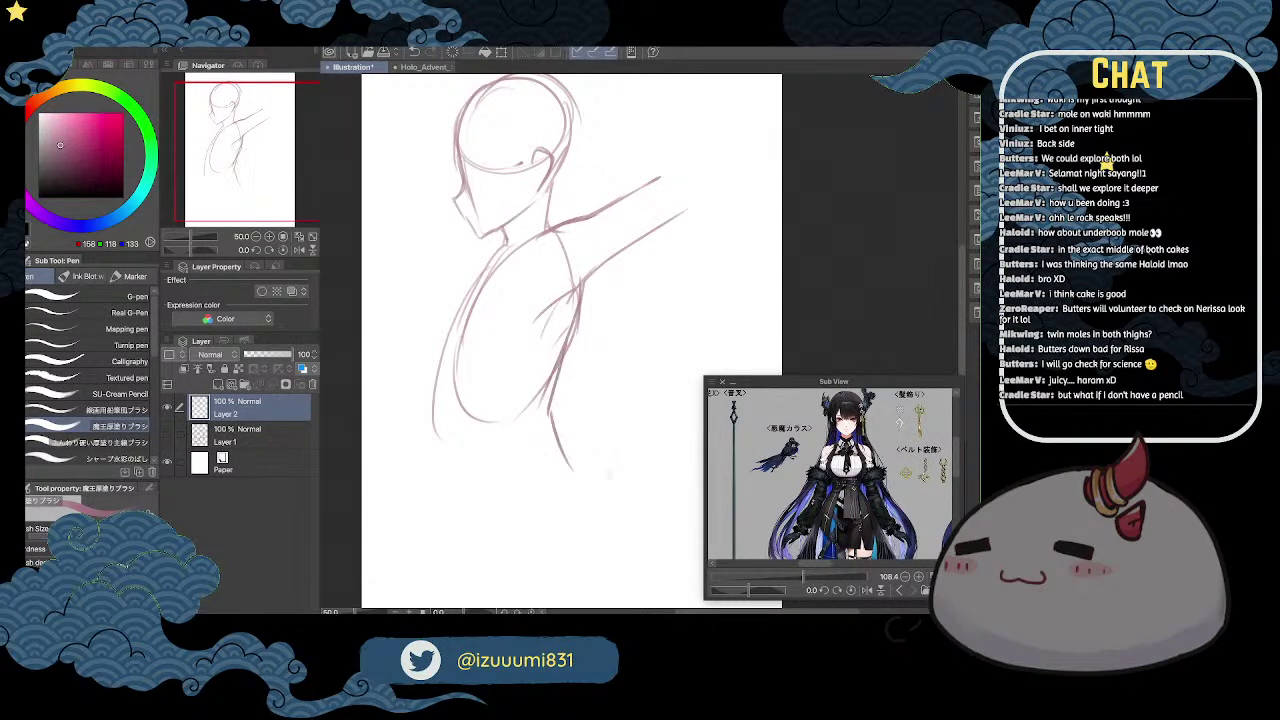
# Step: Erase the upper front of the torso oval and draw a chest contour starting from the neck
pyautogui.press('e')
pyautogui.moveTo(506, 256)
pyautogui.mouseDown()
pyautogui.moveTo(458, 336)
pyautogui.moveTo(497, 246)
pyautogui.mouseUp()
pyautogui.press('p')
pyautogui.press('e')
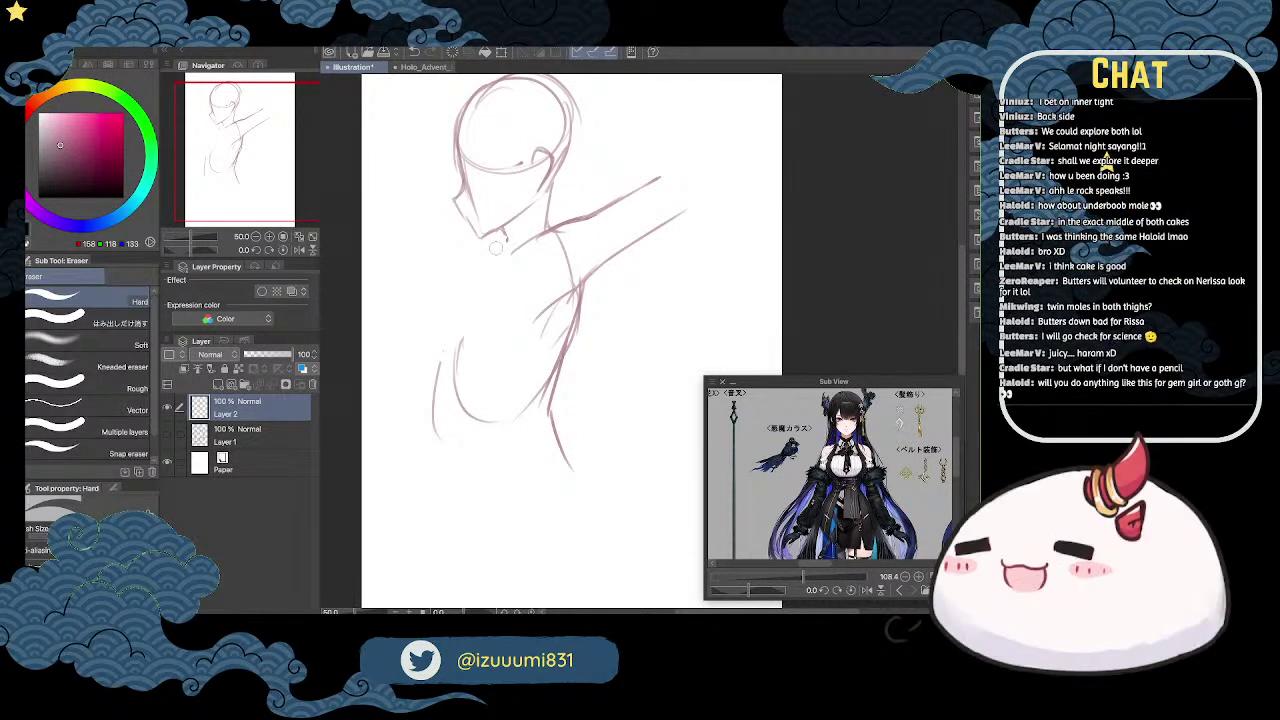
pyautogui.press('p')
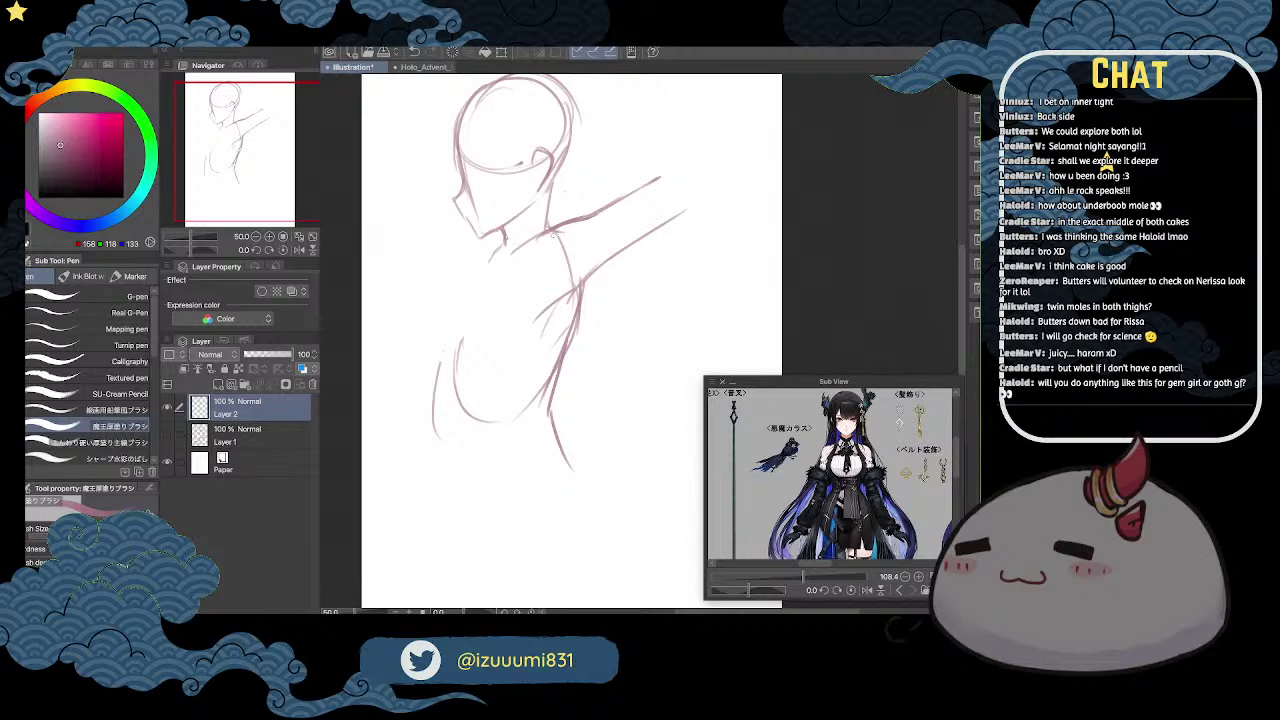
pyautogui.moveTo(490, 260)
pyautogui.mouseDown()
pyautogui.moveTo(439, 293)
pyautogui.moveTo(430, 325)
pyautogui.moveTo(460, 341)
pyautogui.moveTo(564, 250)
pyautogui.mouseUp()
# Step: Erase the outstretched arm's outlines and redraw both edges of the arm at a steeper angle
pyautogui.press('e')
pyautogui.press('p')
pyautogui.press('e')
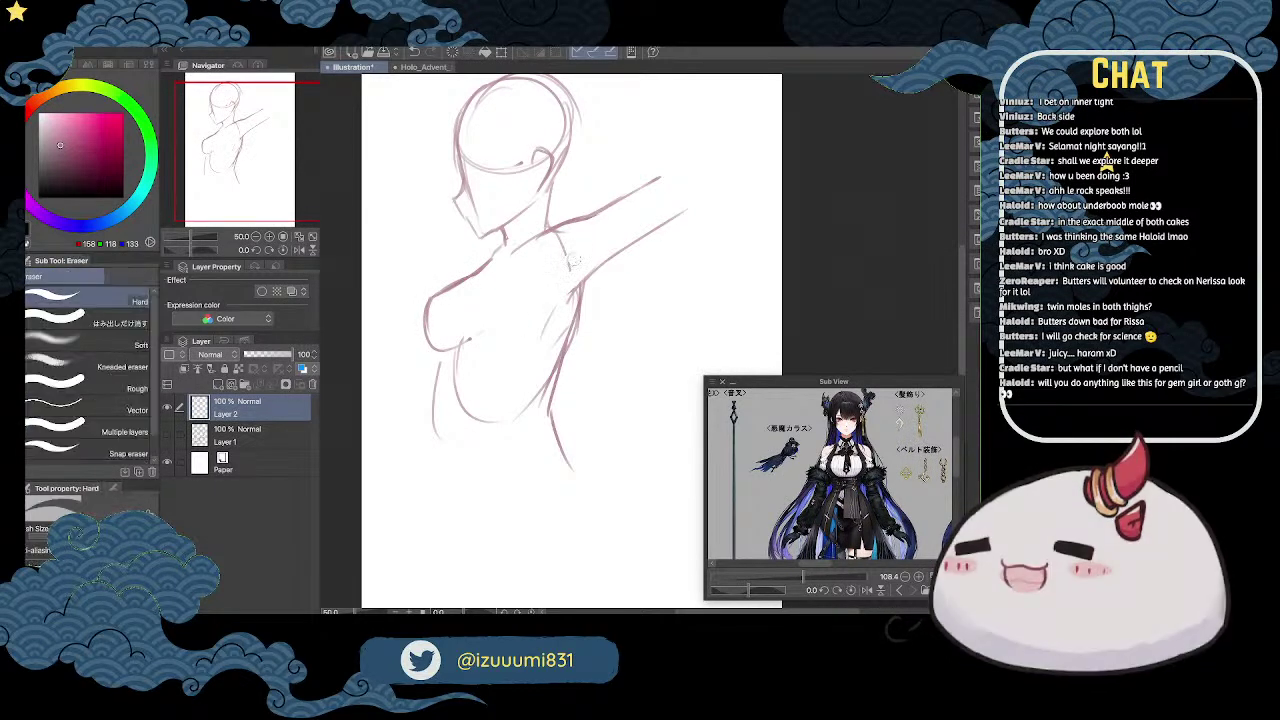
pyautogui.moveTo(572, 266)
pyautogui.mouseDown()
pyautogui.moveTo(556, 237)
pyautogui.moveTo(583, 213)
pyautogui.moveTo(662, 174)
pyautogui.moveTo(685, 188)
pyautogui.moveTo(686, 222)
pyautogui.moveTo(630, 228)
pyautogui.moveTo(599, 209)
pyautogui.moveTo(623, 183)
pyautogui.moveTo(596, 205)
pyautogui.moveTo(655, 154)
pyautogui.mouseUp()
pyautogui.press('p')
pyautogui.press('e')
pyautogui.press('p')
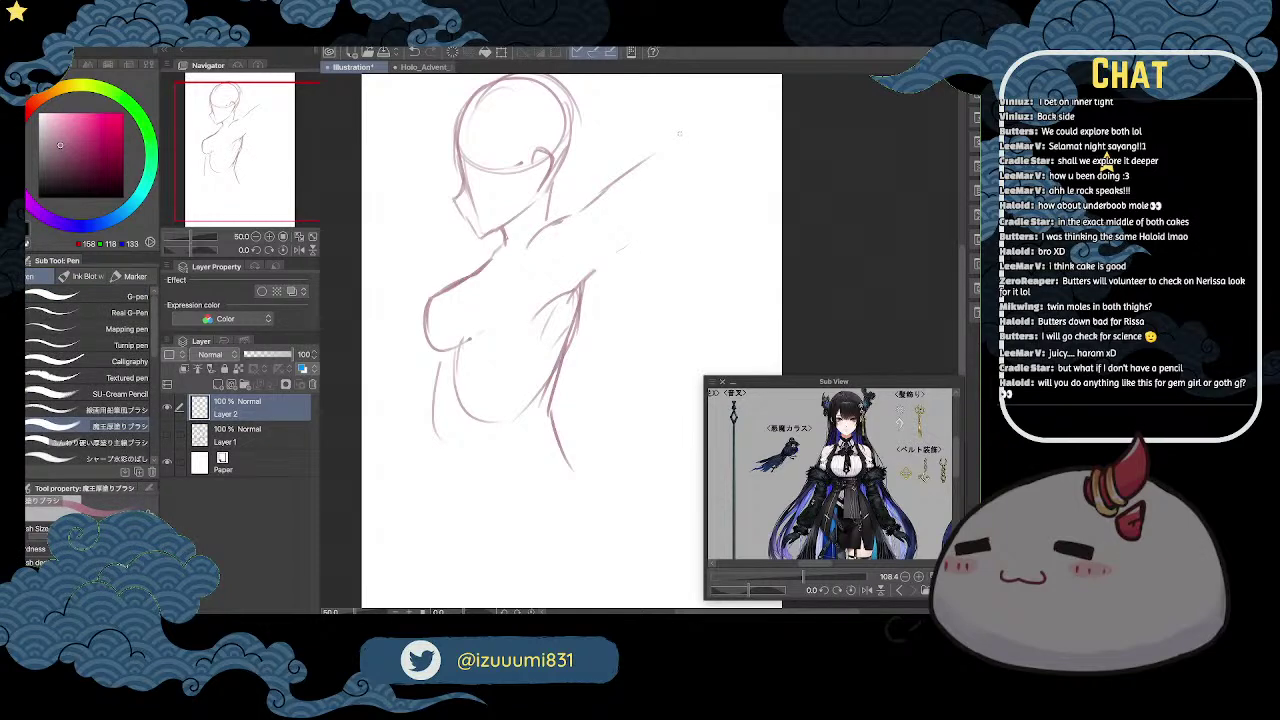
pyautogui.moveTo(628, 237); pyautogui.dragTo(660, 211)
# Step: Erase the chest contour and redraw the torso as a ribcage oval with a curved belly line beneath it
pyautogui.press('e')
pyautogui.moveTo(538, 316)
pyautogui.mouseDown()
pyautogui.moveTo(562, 296)
pyautogui.moveTo(546, 332)
pyautogui.moveTo(445, 350)
pyautogui.moveTo(446, 335)
pyautogui.mouseUp()
pyautogui.moveTo(481, 271); pyautogui.dragTo(434, 311)
pyautogui.press('p')
pyautogui.moveTo(487, 264); pyautogui.dragTo(435, 404)
pyautogui.moveTo(472, 298)
pyautogui.mouseDown()
pyautogui.moveTo(520, 468)
pyautogui.moveTo(543, 451)
pyautogui.mouseUp()
pyautogui.moveTo(578, 322); pyautogui.dragTo(524, 424)
pyautogui.moveTo(444, 343); pyautogui.dragTo(486, 432)
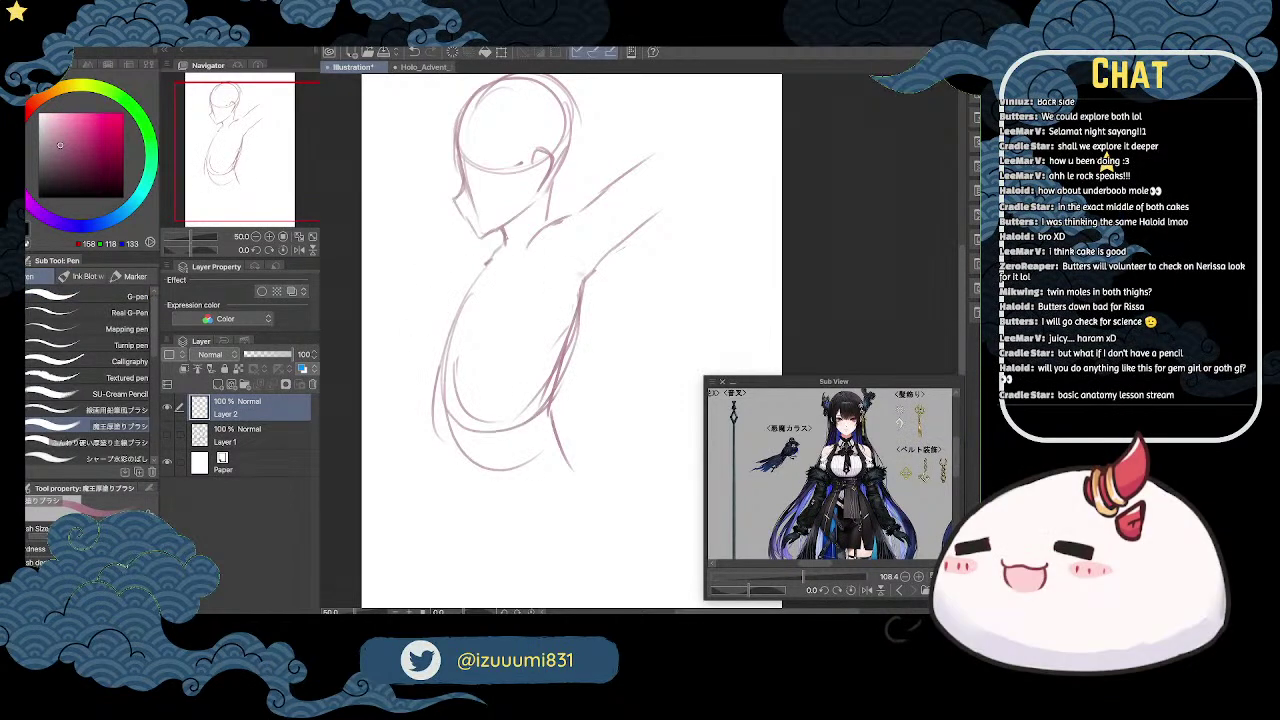
# Step: Rework the armpit fold lines and replace the doubled torso side with a single contour
pyautogui.press('e')
pyautogui.moveTo(530, 270); pyautogui.dragTo(555, 290)
pyautogui.press('p')
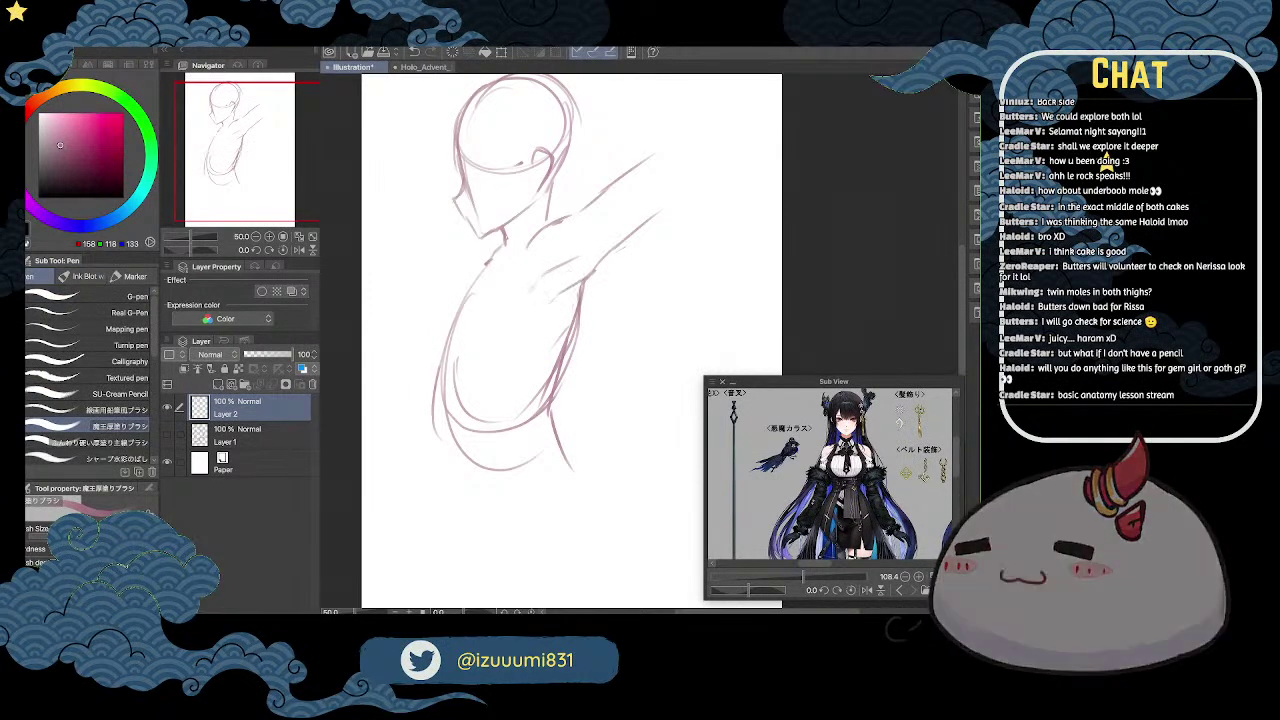
pyautogui.press('e')
pyautogui.moveTo(545, 320)
pyautogui.mouseDown()
pyautogui.moveTo(585, 304)
pyautogui.moveTo(546, 366)
pyautogui.moveTo(572, 350)
pyautogui.mouseUp()
pyautogui.press('p')
pyautogui.moveTo(584, 280); pyautogui.dragTo(572, 330)
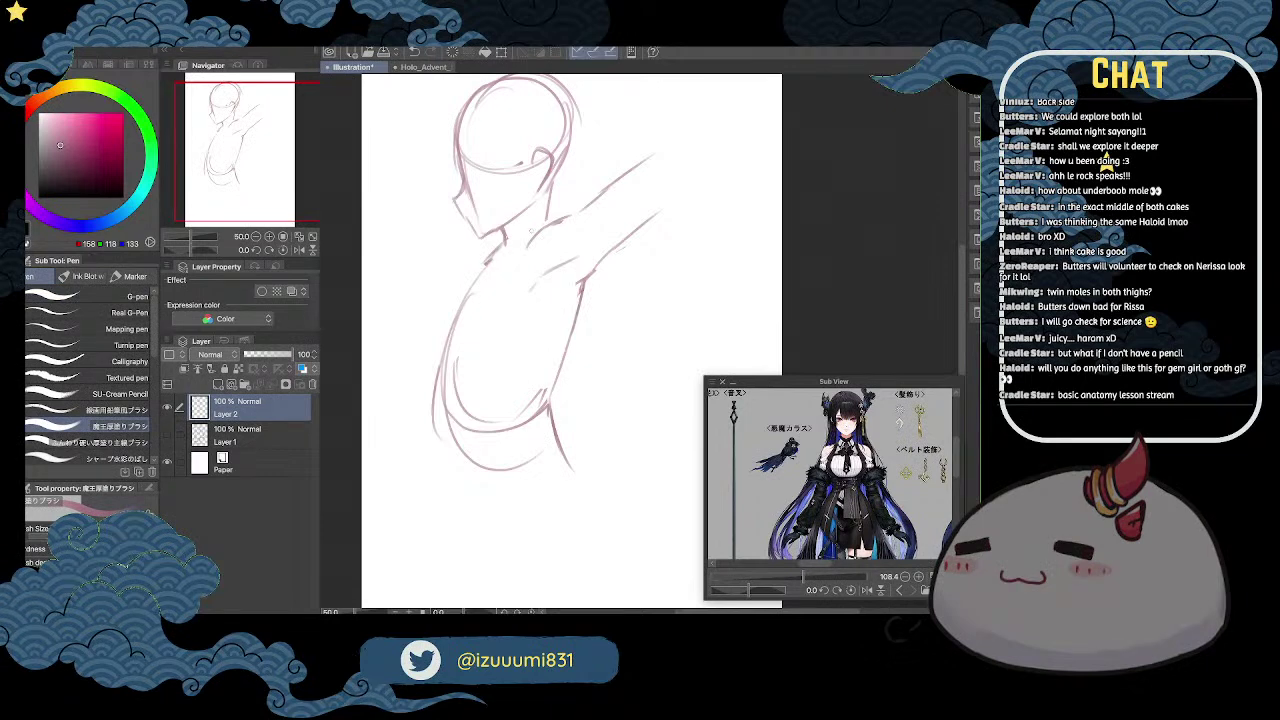
# Step: Rework the raised arm's upper edge and mark a small mole dot beside the armpit
pyautogui.press('e')
pyautogui.moveTo(580, 215)
pyautogui.mouseDown()
pyautogui.moveTo(655, 156)
pyautogui.moveTo(589, 203)
pyautogui.moveTo(646, 169)
pyautogui.mouseUp()
pyautogui.press('p')
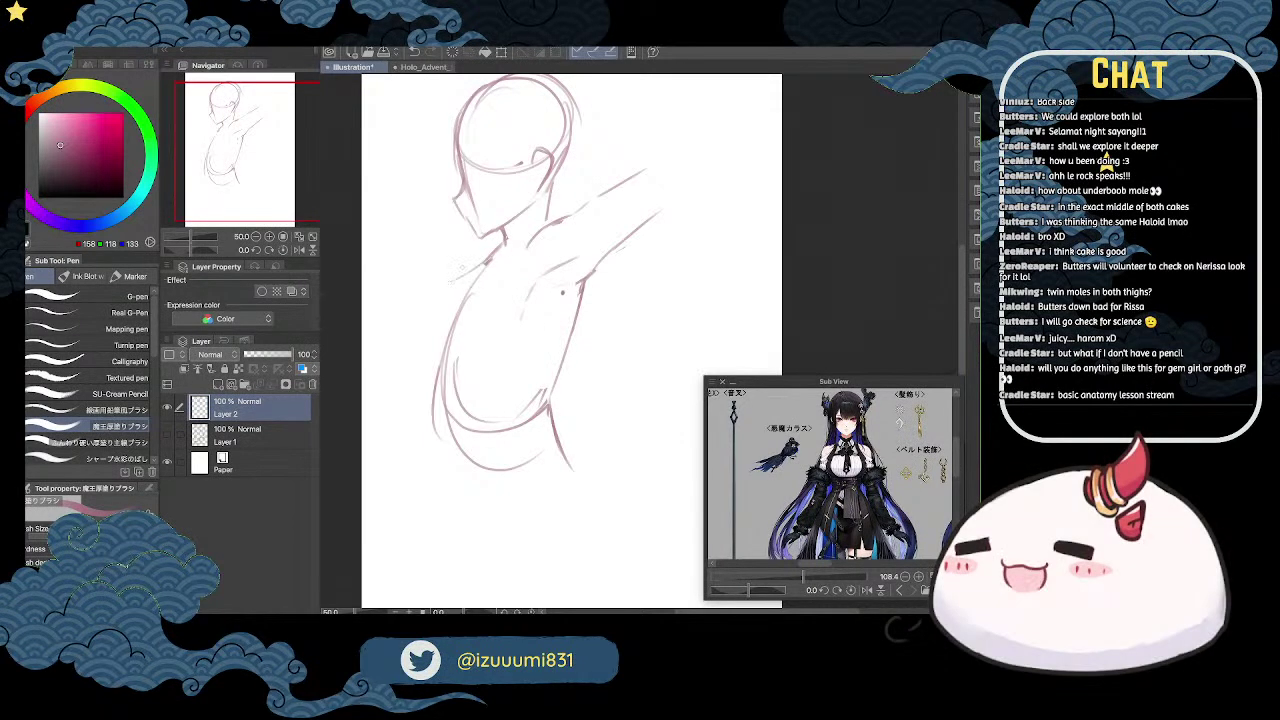
# Step: Draw the bust contour and replace the overlapping torso lines below it with a new front waist line
pyautogui.moveTo(478, 264)
pyautogui.mouseDown()
pyautogui.moveTo(405, 298)
pyautogui.moveTo(398, 320)
pyautogui.moveTo(447, 357)
pyautogui.mouseUp()
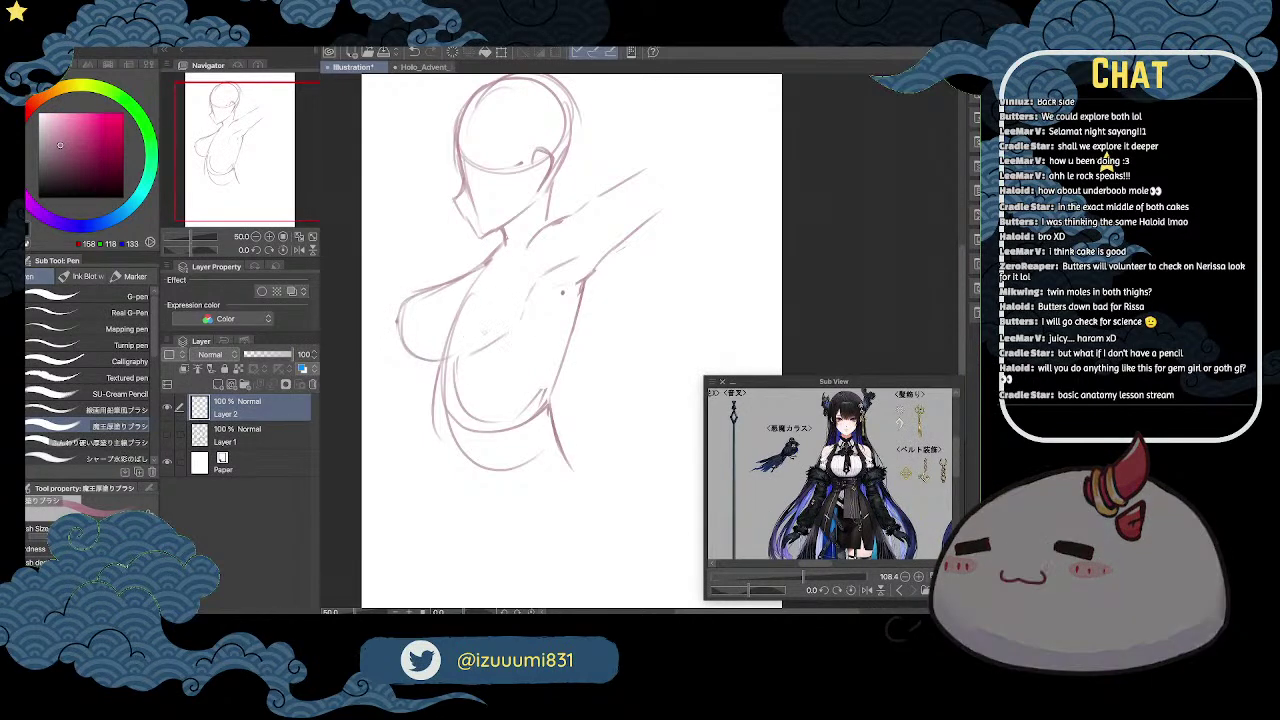
pyautogui.press('e')
pyautogui.moveTo(415, 318)
pyautogui.mouseDown()
pyautogui.moveTo(457, 311)
pyautogui.moveTo(415, 319)
pyautogui.moveTo(460, 434)
pyautogui.mouseUp()
pyautogui.press('p')
pyautogui.press('e')
pyautogui.moveTo(442, 376); pyautogui.dragTo(436, 434)
pyautogui.press('p')
pyautogui.moveTo(440, 372); pyautogui.dragTo(446, 440)
pyautogui.moveTo(582, 338); pyautogui.dragTo(597, 289)
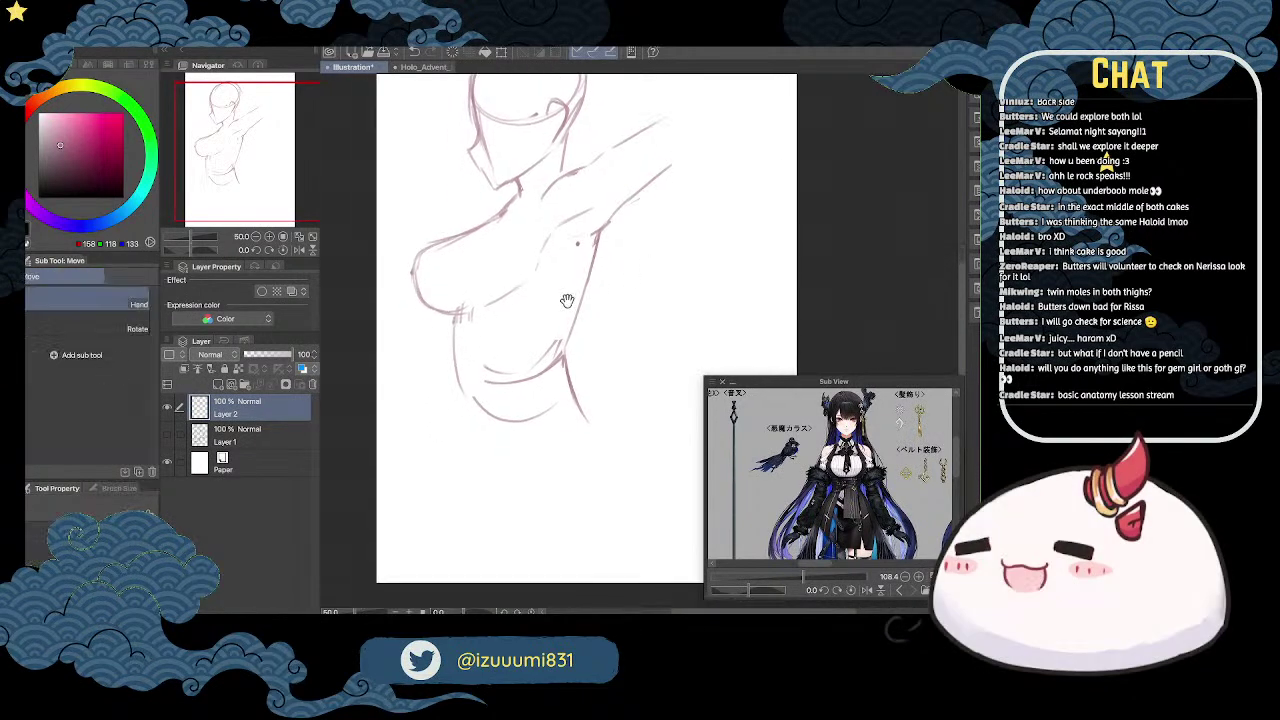
pyautogui.moveTo(466, 344); pyautogui.dragTo(470, 414)
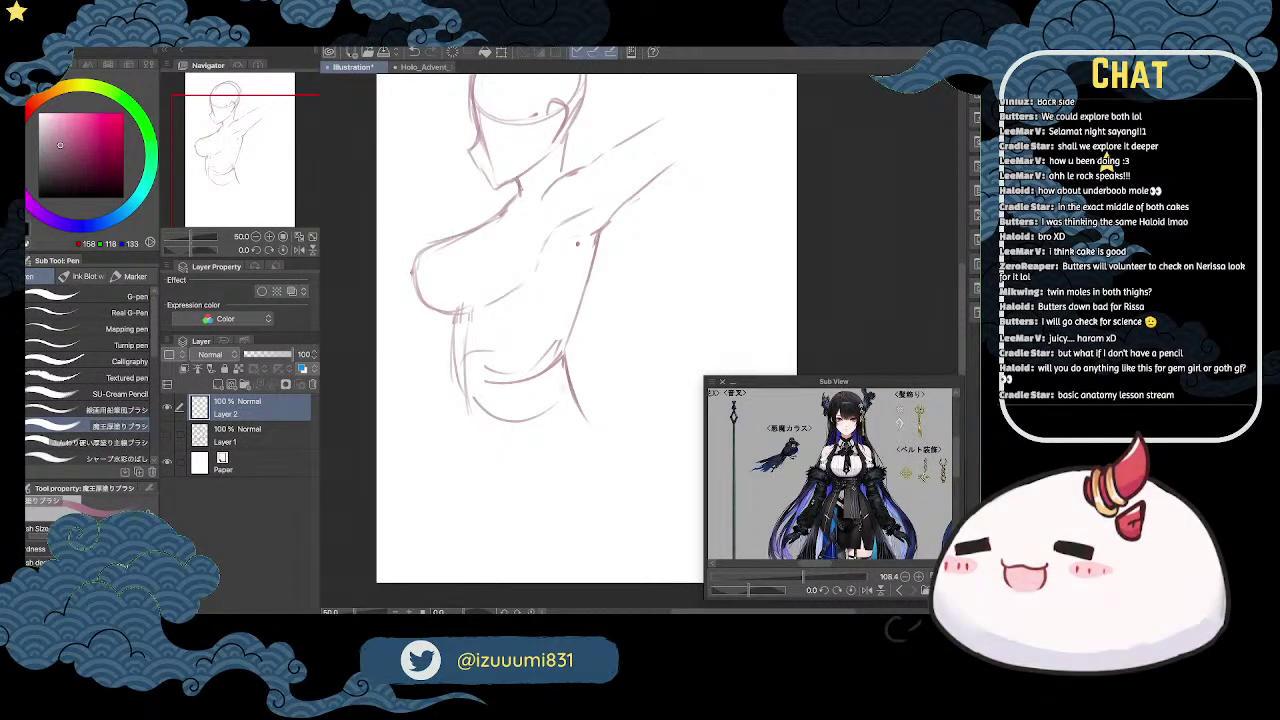
# Step: Erase the old waist-side line and sketch the waist, hips and upper thighs down to the page's lower edge
pyautogui.scroll(-1, 577, 383)
pyautogui.press('e')
pyautogui.moveTo(572, 358); pyautogui.dragTo(596, 438)
pyautogui.press('p')
pyautogui.moveTo(495, 345); pyautogui.dragTo(489, 455)
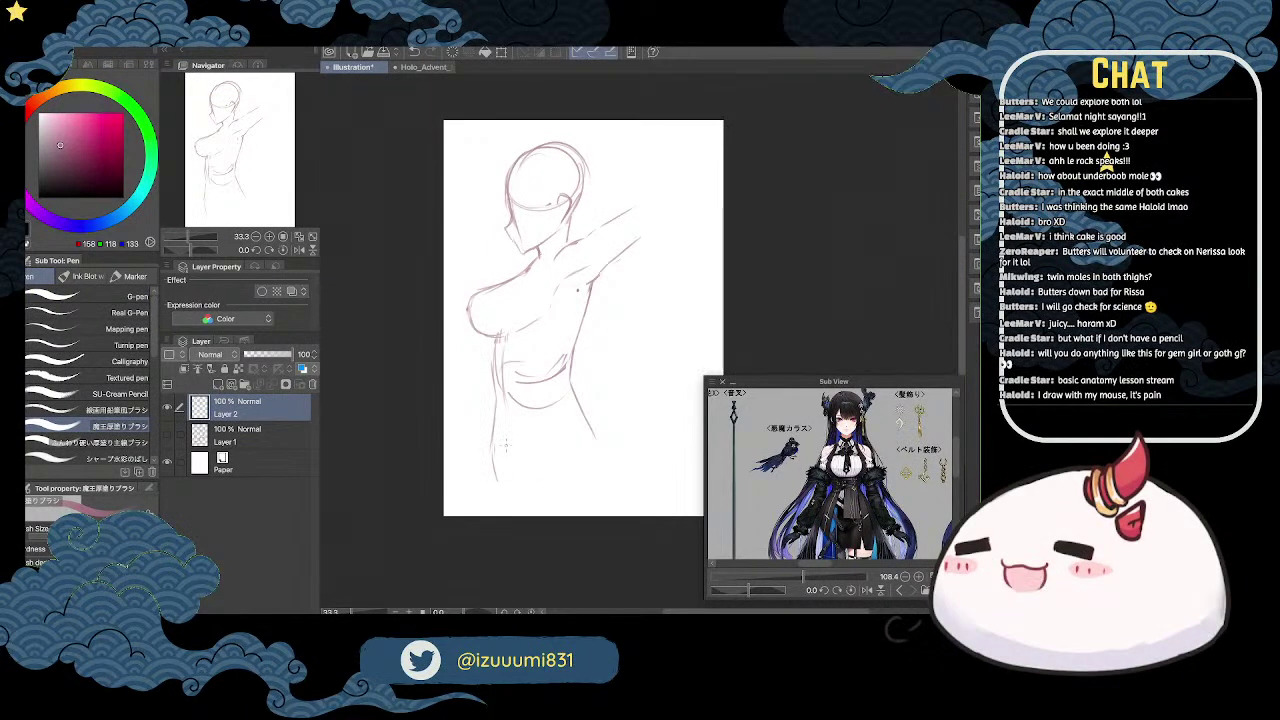
pyautogui.moveTo(497, 433)
pyautogui.mouseDown()
pyautogui.moveTo(510, 467)
pyautogui.moveTo(593, 428)
pyautogui.moveTo(608, 505)
pyautogui.mouseUp()
pyautogui.press('e')
pyautogui.press('p')
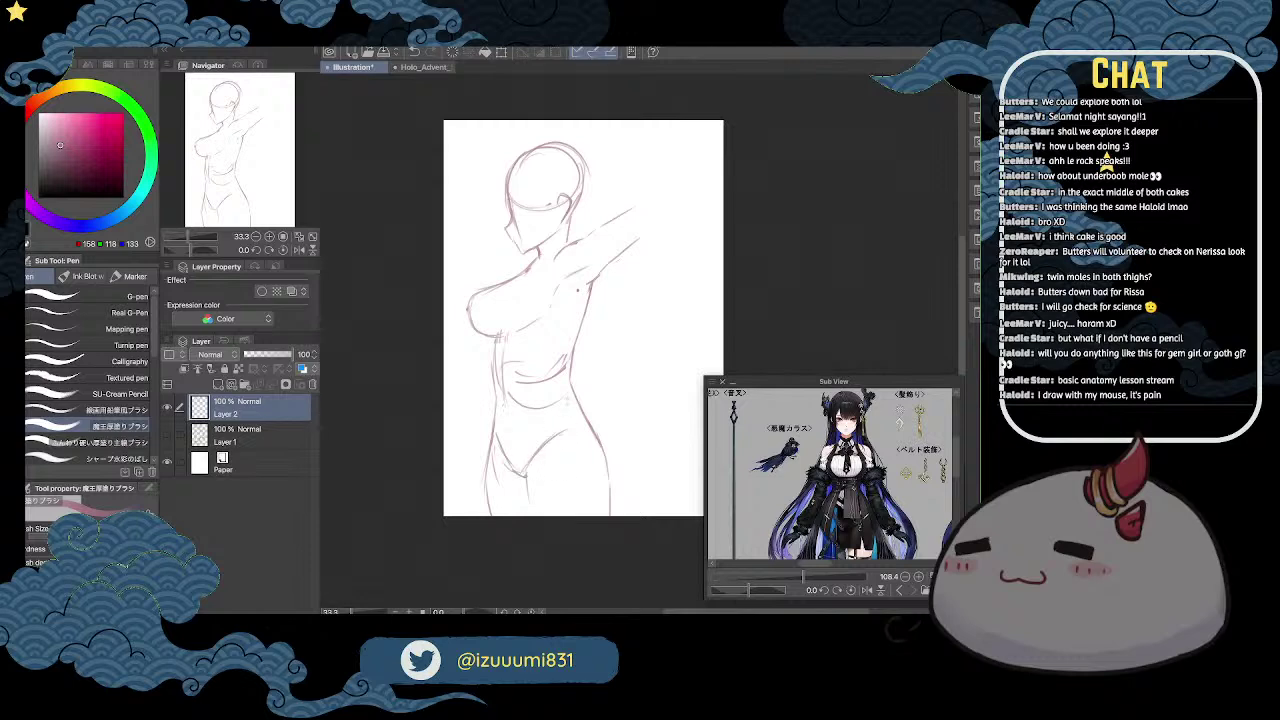
# Step: Erase the bust contour and redraw it with a rounder lower curve
pyautogui.press('e')
pyautogui.moveTo(523, 275)
pyautogui.mouseDown()
pyautogui.moveTo(473, 293)
pyautogui.moveTo(498, 332)
pyautogui.mouseUp()
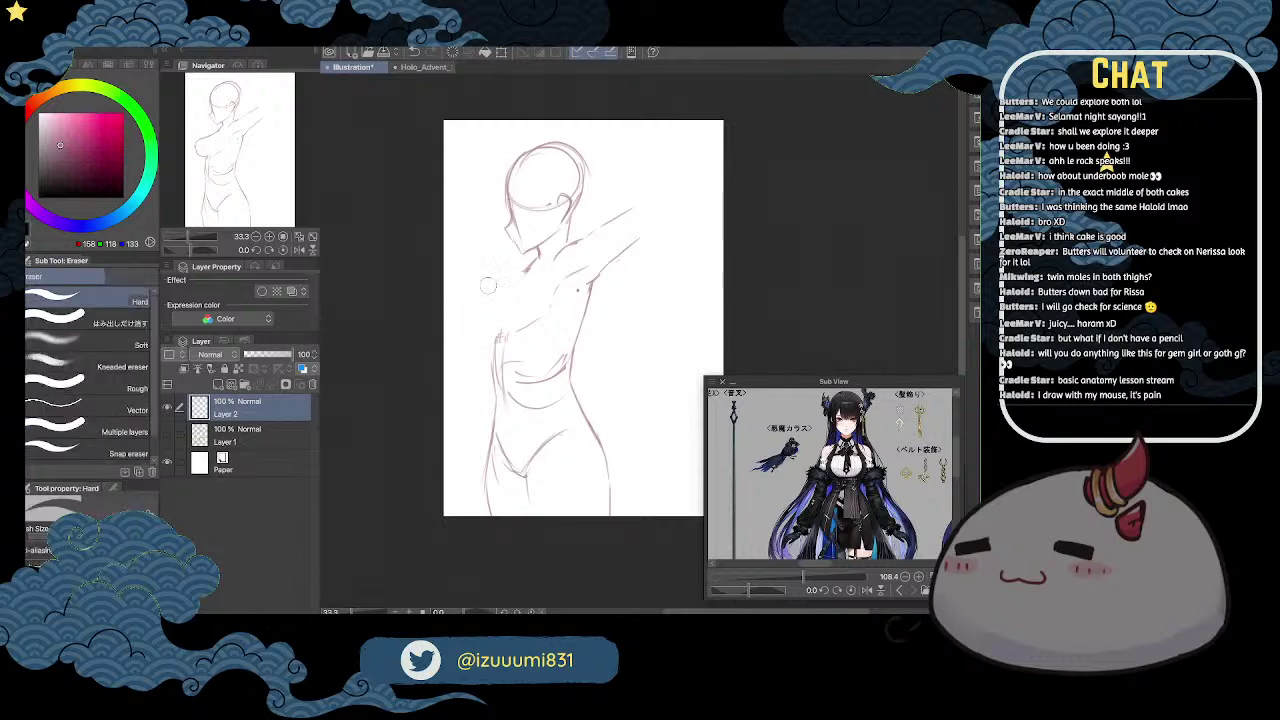
pyautogui.press('p')
pyautogui.moveTo(521, 275)
pyautogui.mouseDown()
pyautogui.moveTo(467, 300)
pyautogui.moveTo(513, 340)
pyautogui.moveTo(465, 318)
pyautogui.moveTo(468, 298)
pyautogui.moveTo(477, 340)
pyautogui.moveTo(461, 330)
pyautogui.moveTo(474, 306)
pyautogui.moveTo(497, 330)
pyautogui.moveTo(484, 345)
pyautogui.moveTo(492, 327)
pyautogui.moveTo(470, 300)
pyautogui.moveTo(475, 324)
pyautogui.moveTo(490, 312)
pyautogui.moveTo(482, 295)
pyautogui.moveTo(465, 302)
pyautogui.moveTo(466, 330)
pyautogui.moveTo(466, 308)
pyautogui.moveTo(495, 322)
pyautogui.moveTo(467, 300)
pyautogui.moveTo(470, 337)
pyautogui.mouseUp()
pyautogui.press('e')
pyautogui.press('p')
pyautogui.press('e')
pyautogui.press('p')
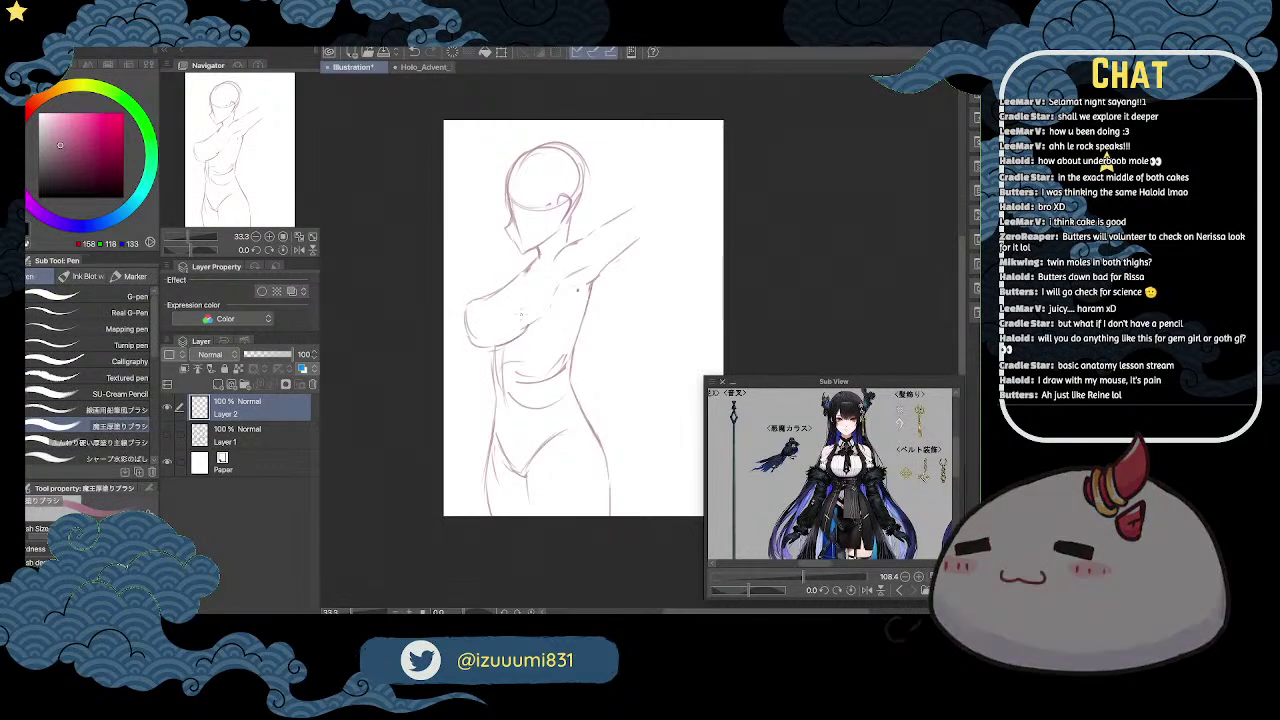
# Step: Erase the bust again and redraw its front and underside, alternating pen and eraser to refine the shape
pyautogui.press('e')
pyautogui.moveTo(538, 314)
pyautogui.mouseDown()
pyautogui.moveTo(522, 332)
pyautogui.moveTo(468, 332)
pyautogui.mouseUp()
pyautogui.press('p')
pyautogui.press('e')
pyautogui.moveTo(521, 275)
pyautogui.mouseDown()
pyautogui.moveTo(462, 312)
pyautogui.moveTo(557, 309)
pyautogui.moveTo(528, 333)
pyautogui.moveTo(584, 293)
pyautogui.moveTo(536, 328)
pyautogui.mouseUp()
pyautogui.press('p')
pyautogui.press('e')
pyautogui.press('p')
pyautogui.press('e')
pyautogui.press('p')
pyautogui.press('e')
pyautogui.press('p')
pyautogui.press('e')
pyautogui.press('p')
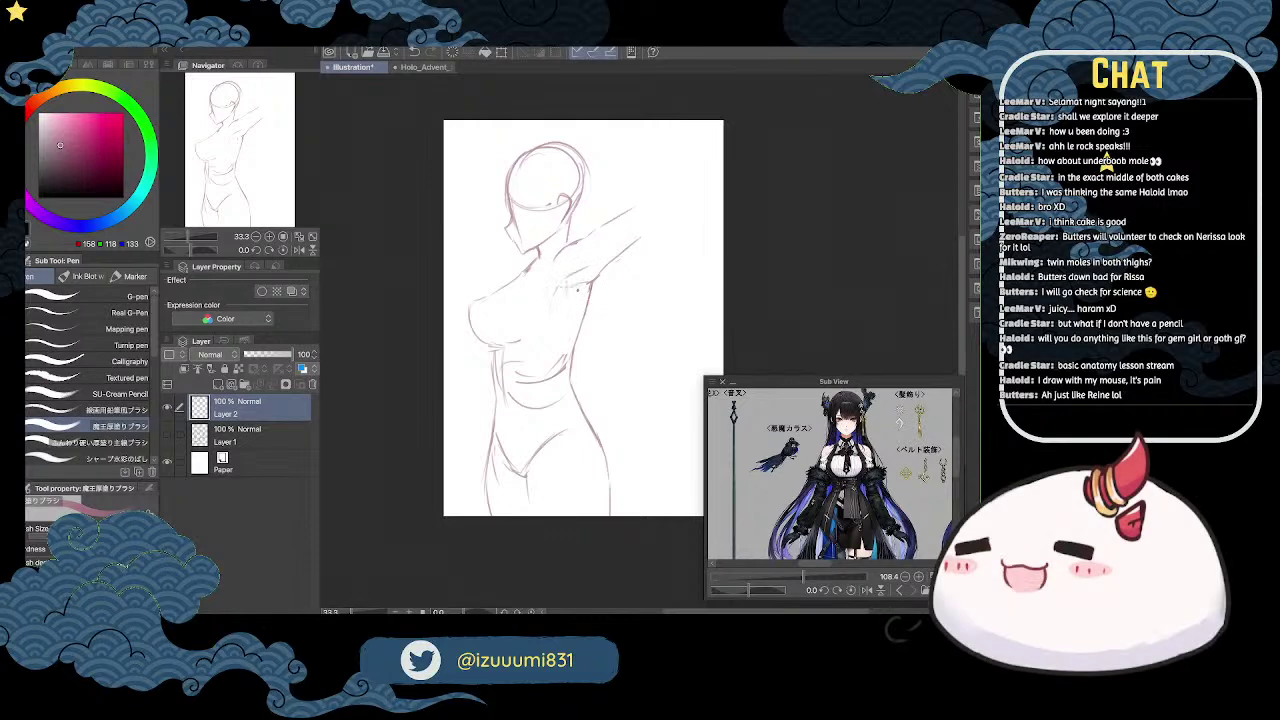
# Step: Erase the uneven underside of the bust and redraw it as one smooth curve, tidying the chest lines beside it
pyautogui.press('e')
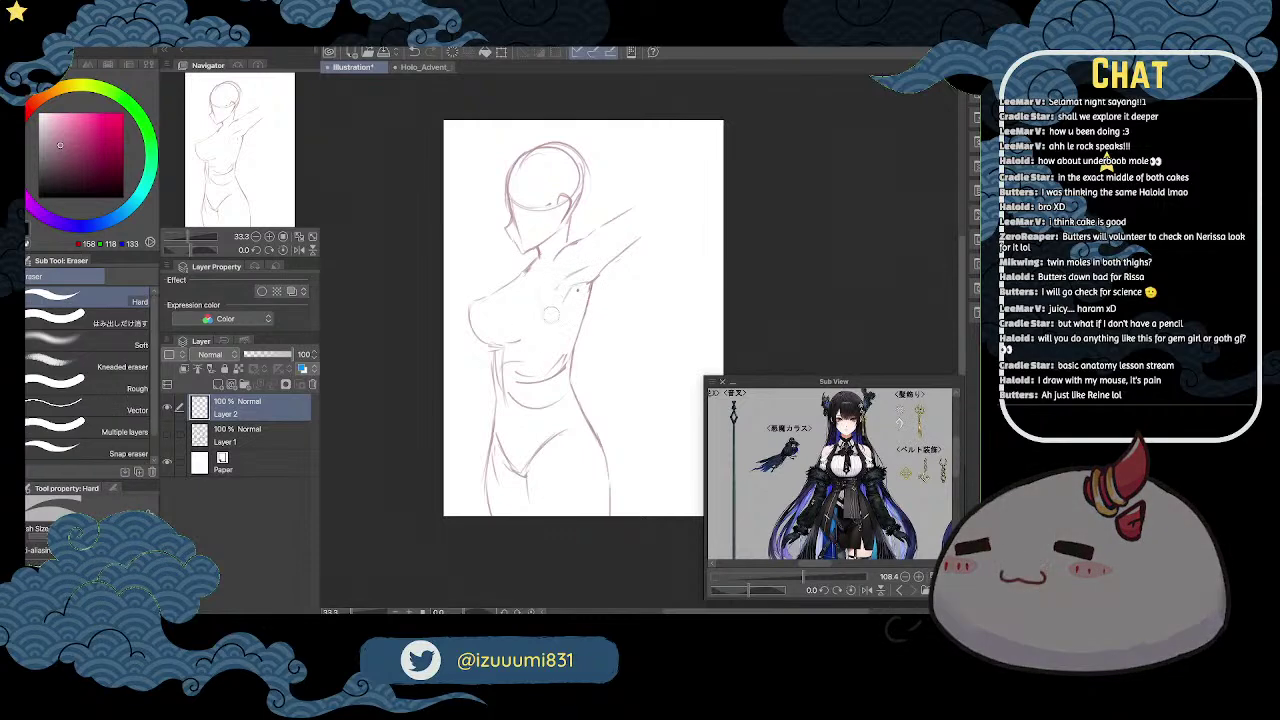
pyautogui.press('p')
pyautogui.press('e')
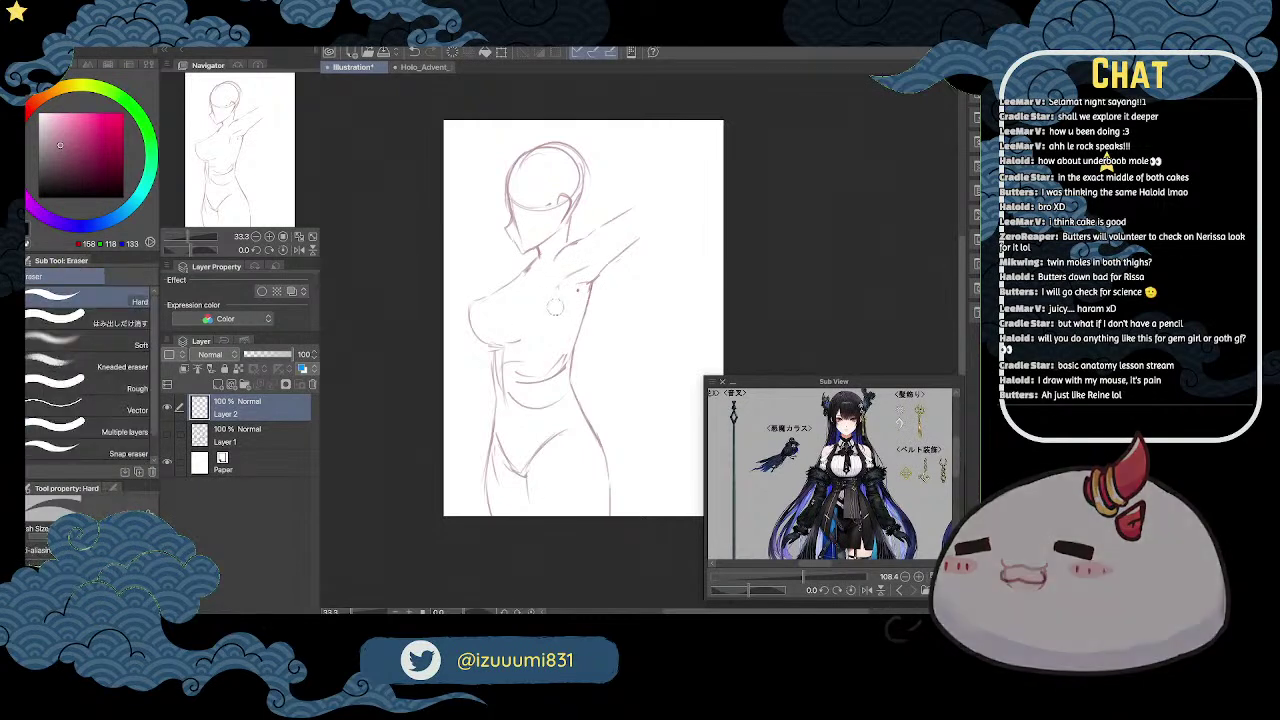
pyautogui.press('p')
pyautogui.press('e')
pyautogui.press('p')
pyautogui.press('e')
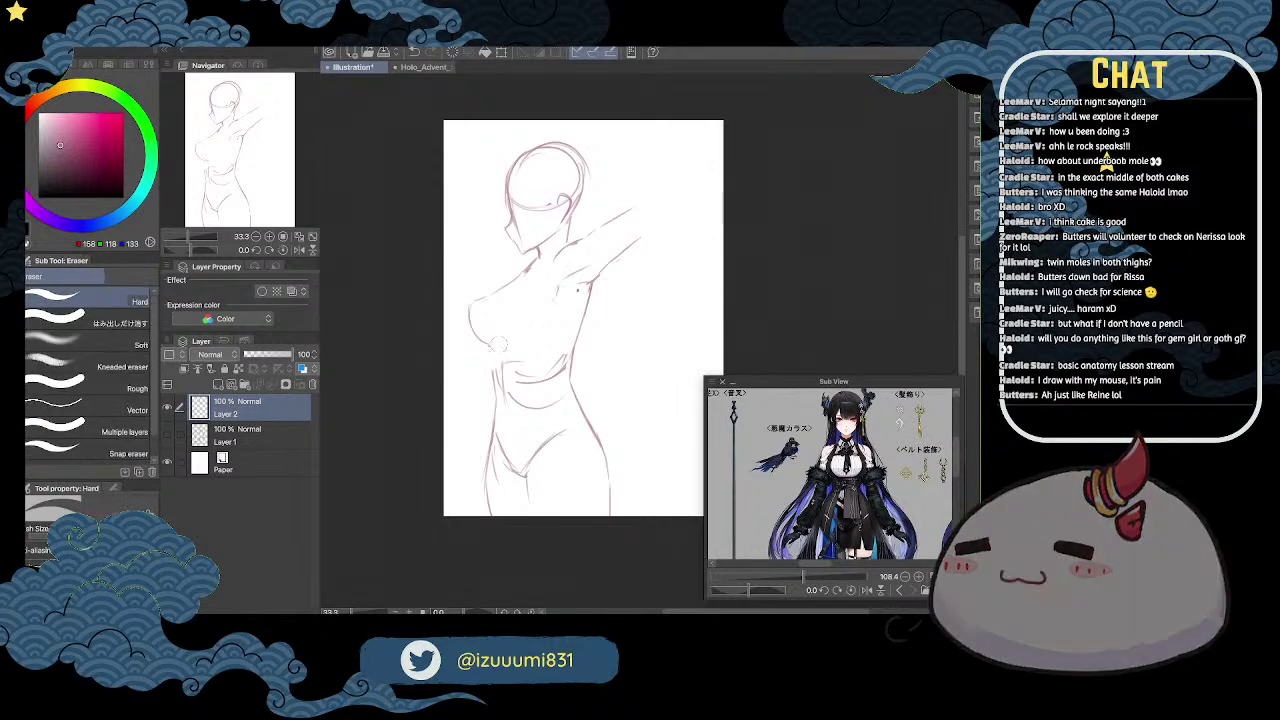
pyautogui.press('p')
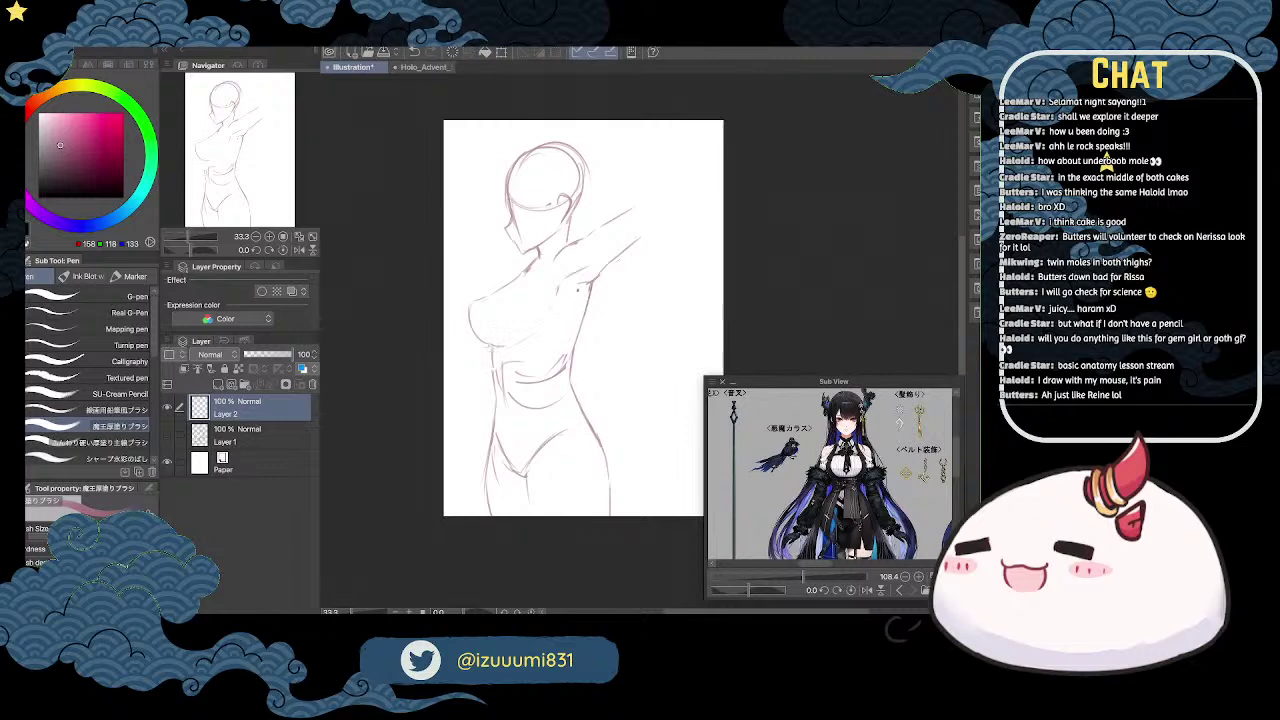
# Step: Clean up the overlapping lines under the bust and redraw the front waist line joining it
pyautogui.press('e')
pyautogui.press('p')
pyautogui.press('e')
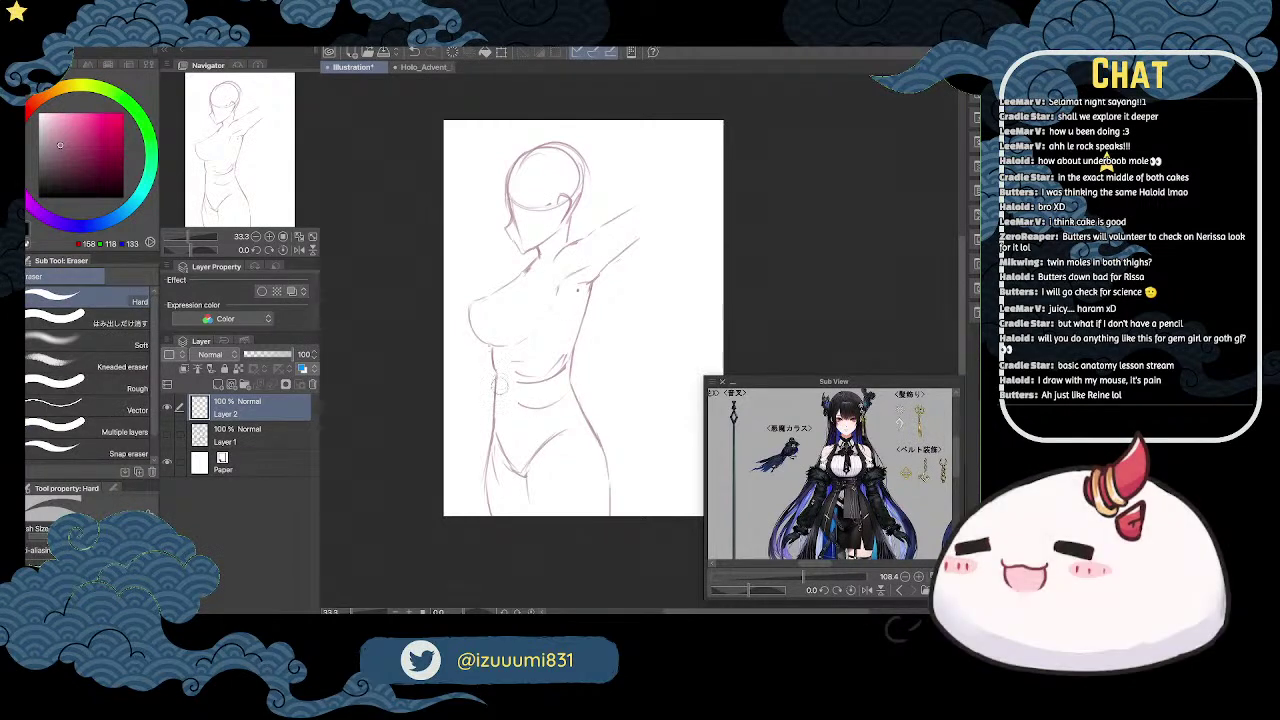
pyautogui.press('p')
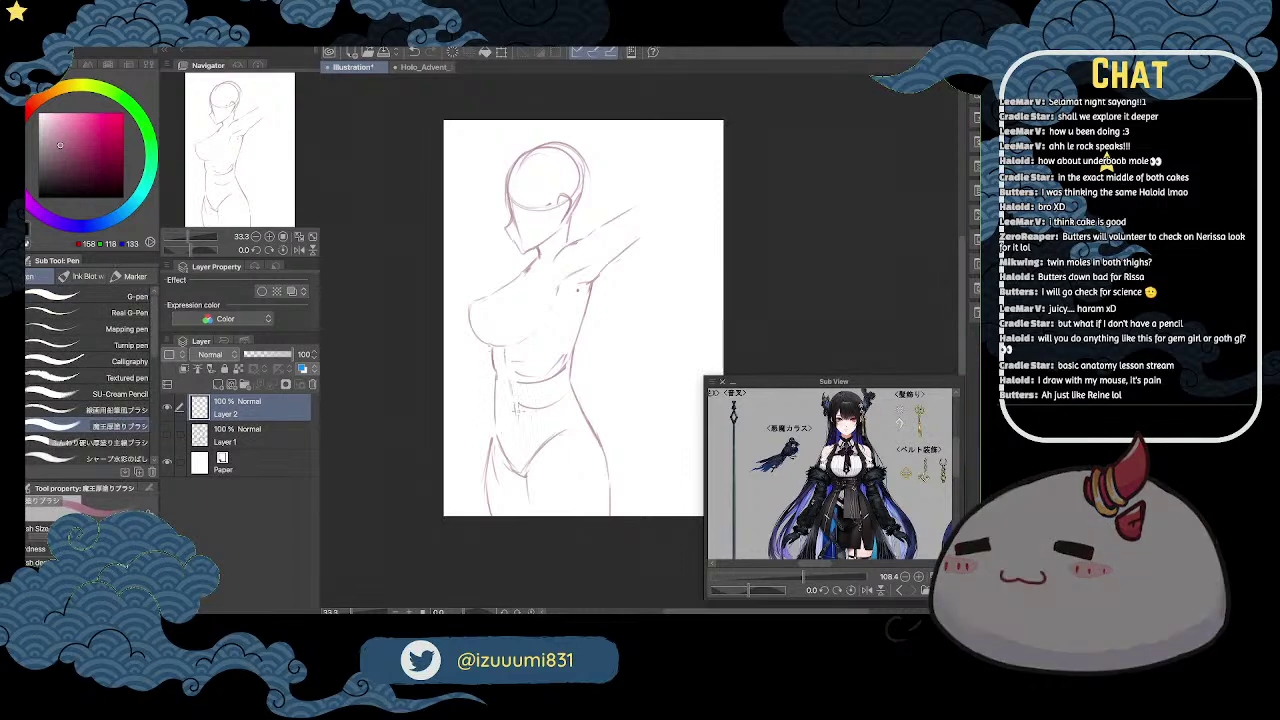
# Step: Replace the face's guide curve with an eyebrow and eye, enlarging the character reference to 200% around her face
pyautogui.hotkey('ctrl', '+')
pyautogui.press('e')
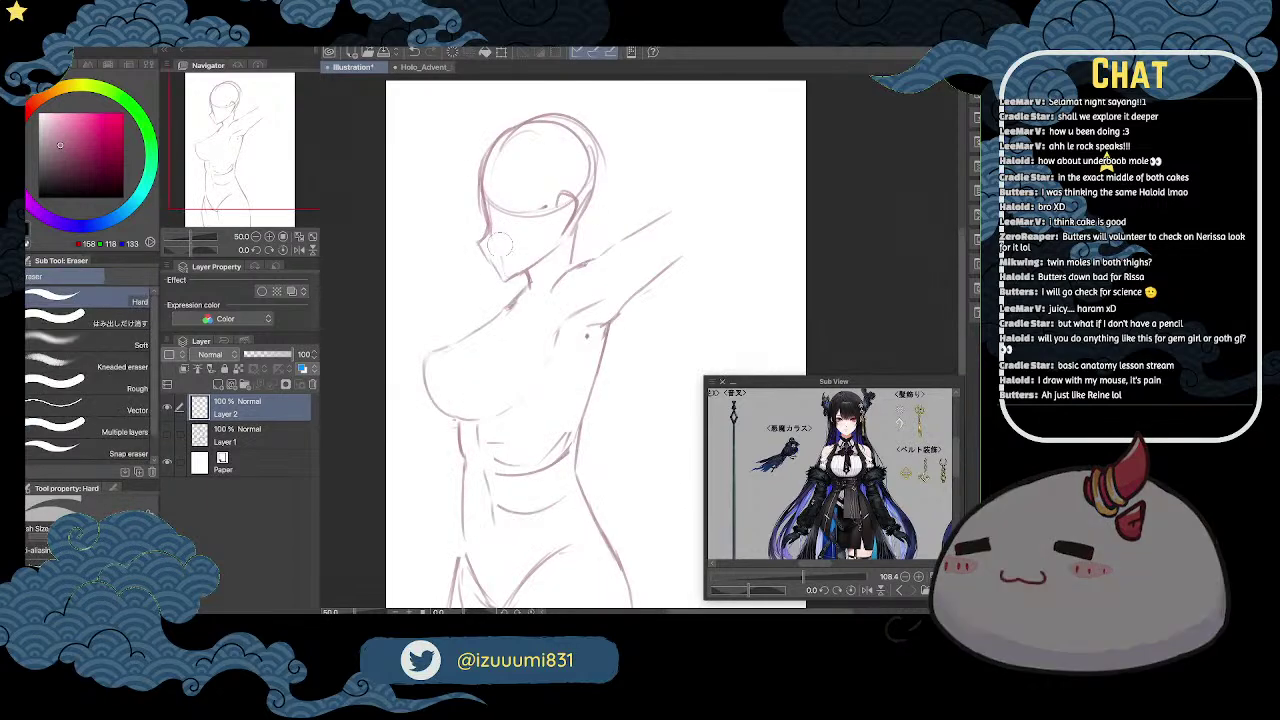
pyautogui.moveTo(543, 197)
pyautogui.mouseDown()
pyautogui.moveTo(496, 193)
pyautogui.moveTo(544, 216)
pyautogui.mouseUp()
pyautogui.press('p')
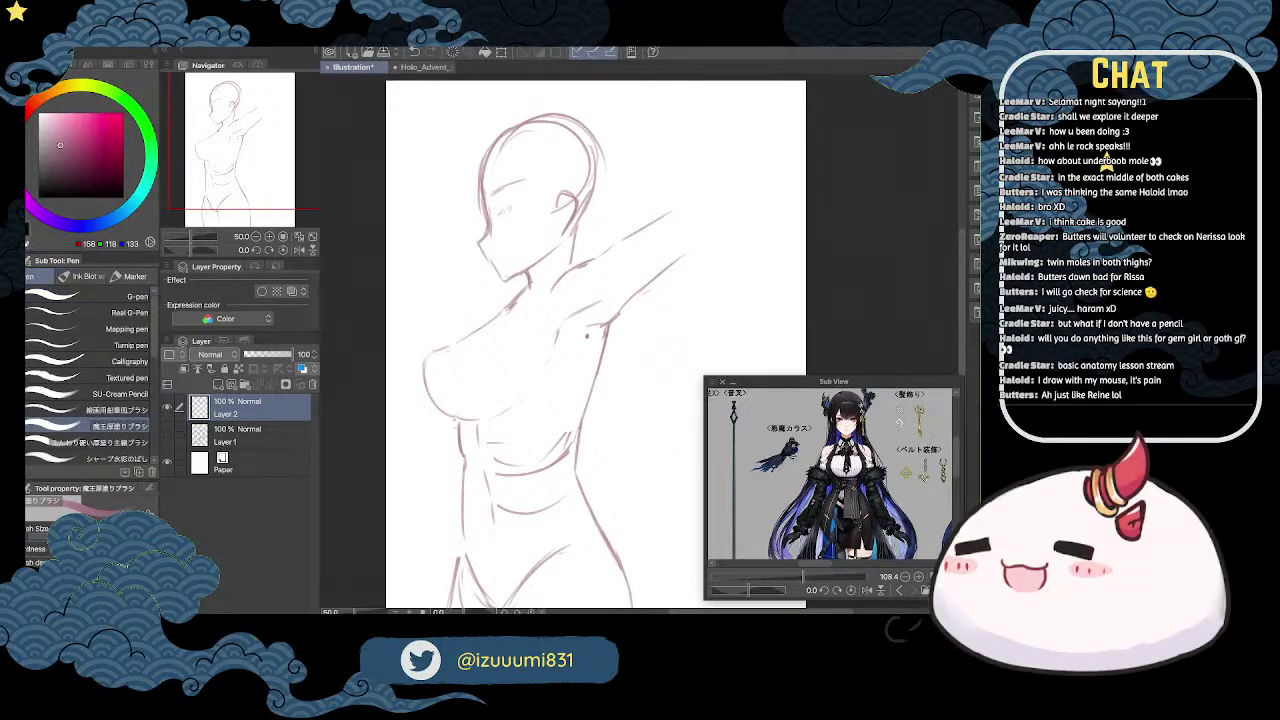
pyautogui.click(918, 577)
pyautogui.click(918, 577)
pyautogui.moveTo(893, 455); pyautogui.dragTo(886, 521)
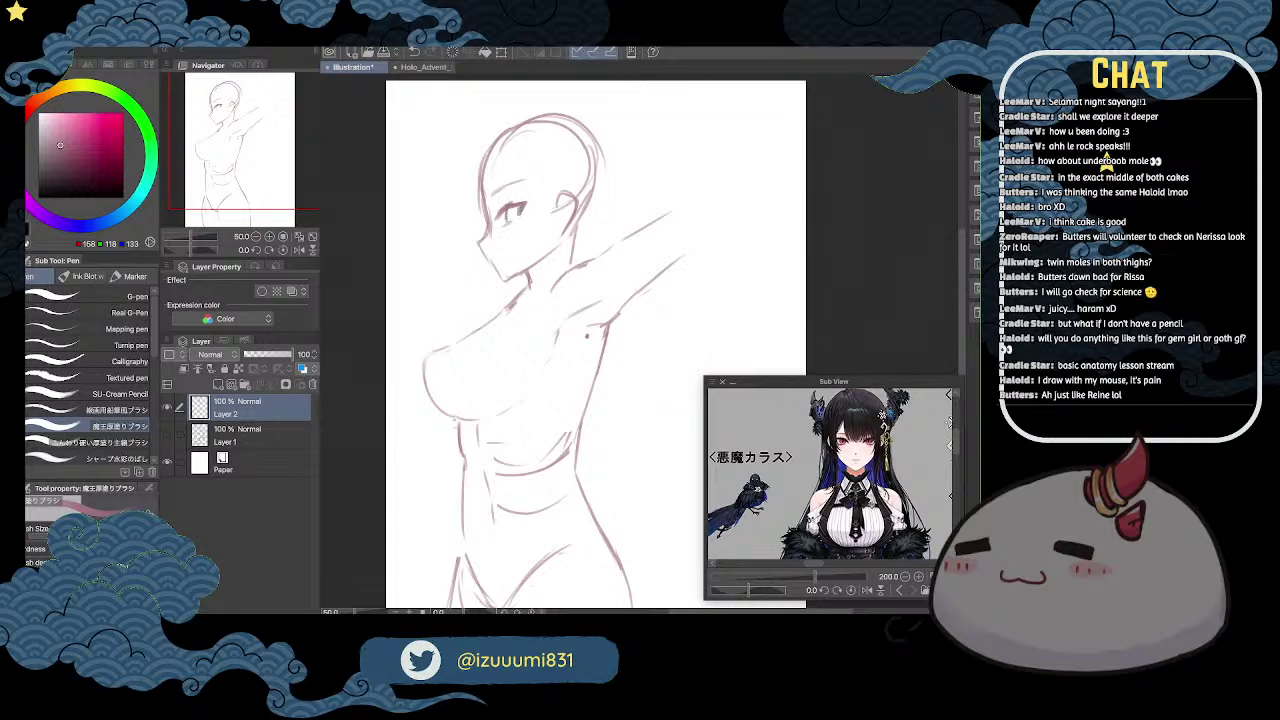
# Step: Refine the face profile by reshaping the nose and drawing the mouth and chin
pyautogui.press('e')
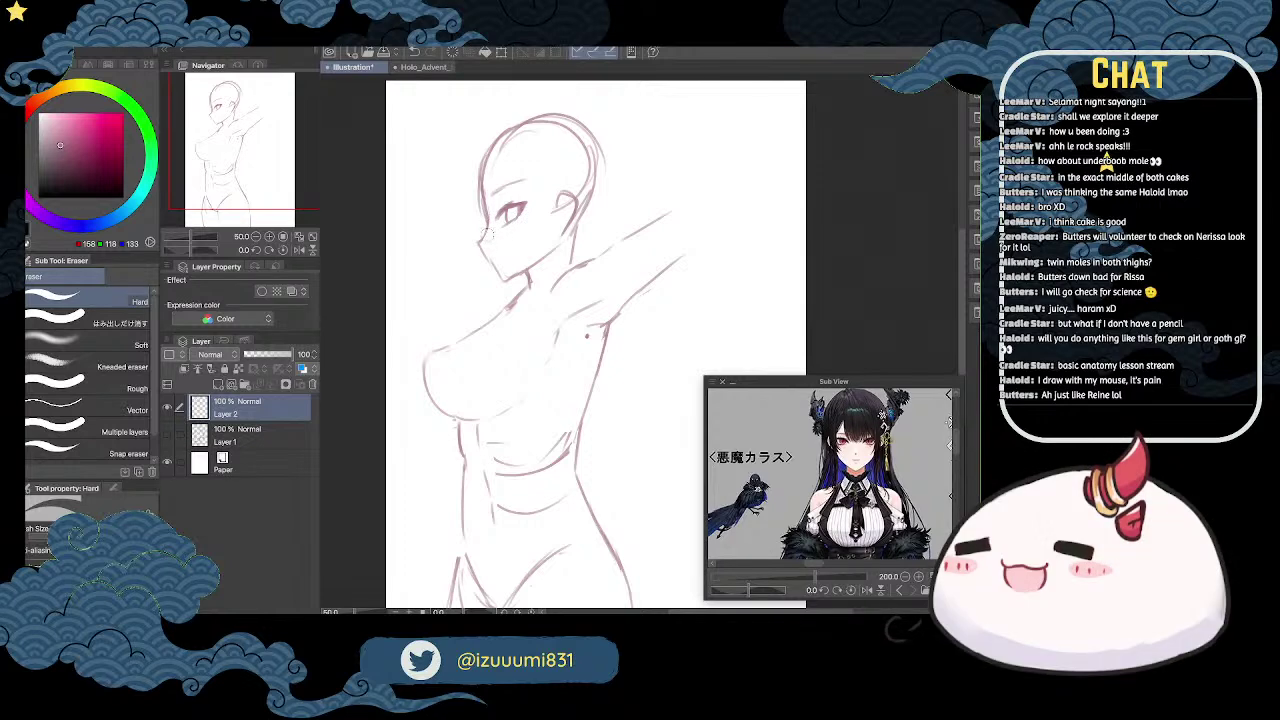
pyautogui.press('p')
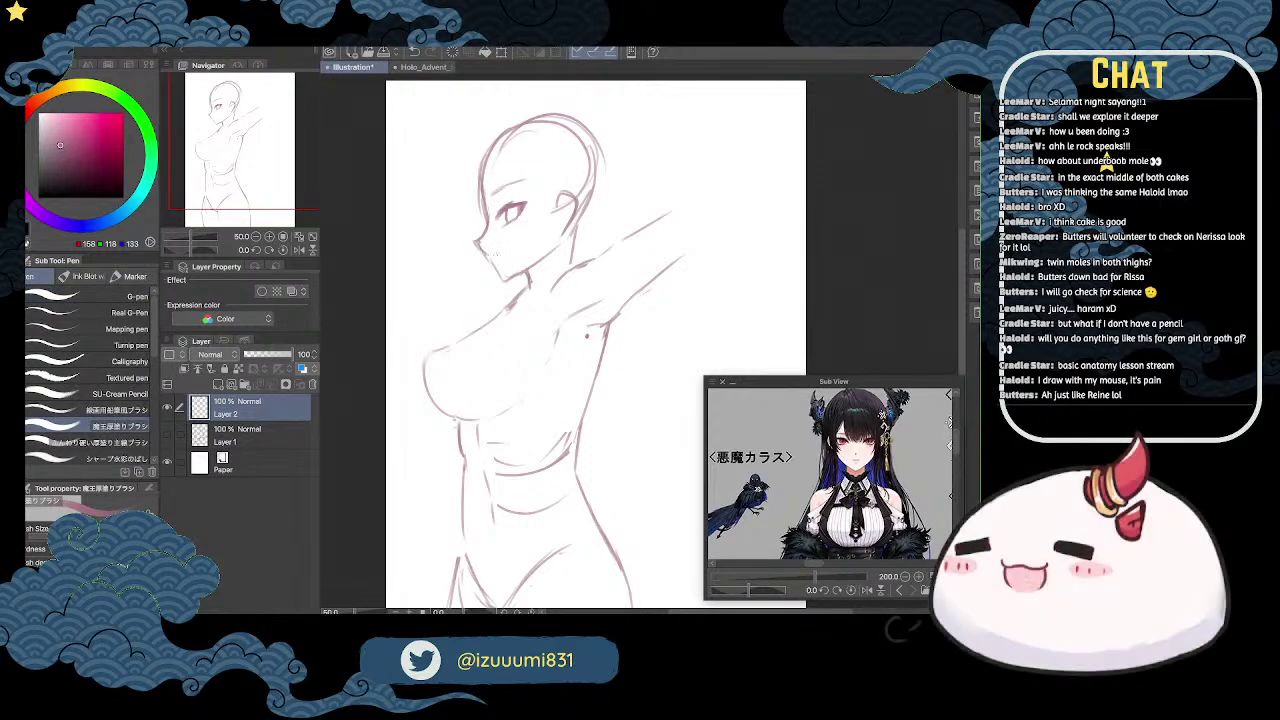
pyautogui.press('e')
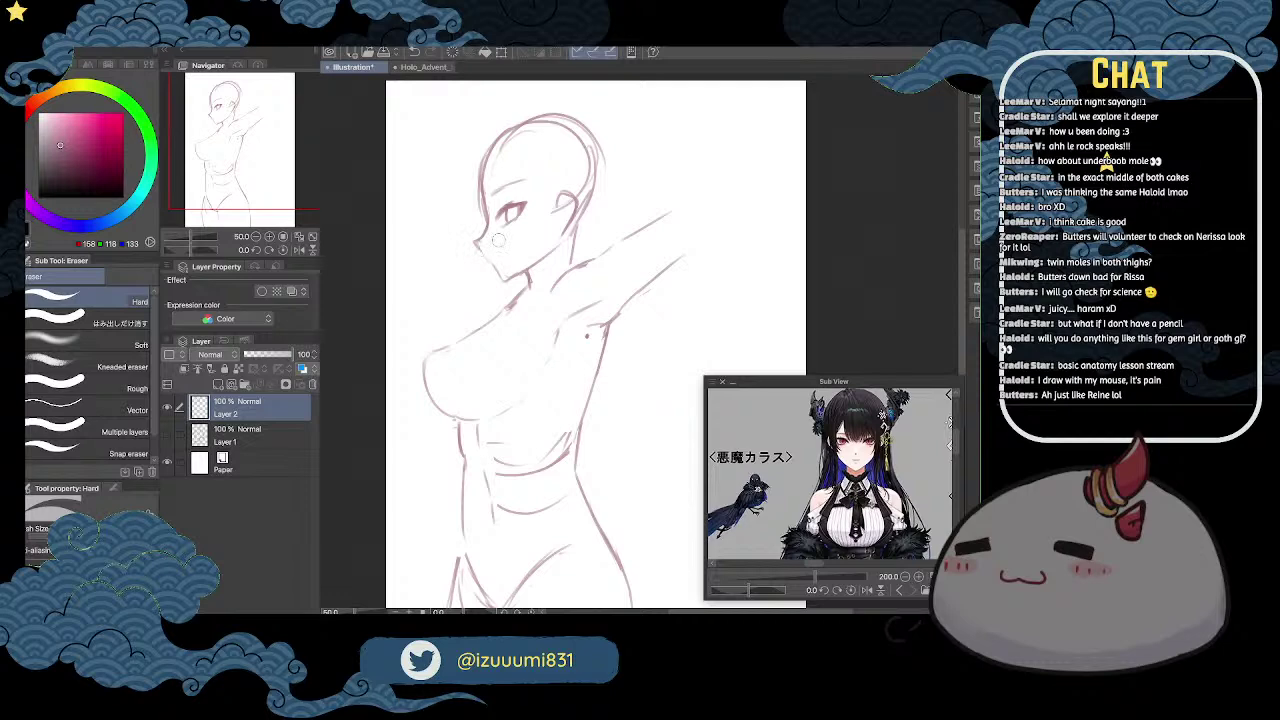
pyautogui.press('p')
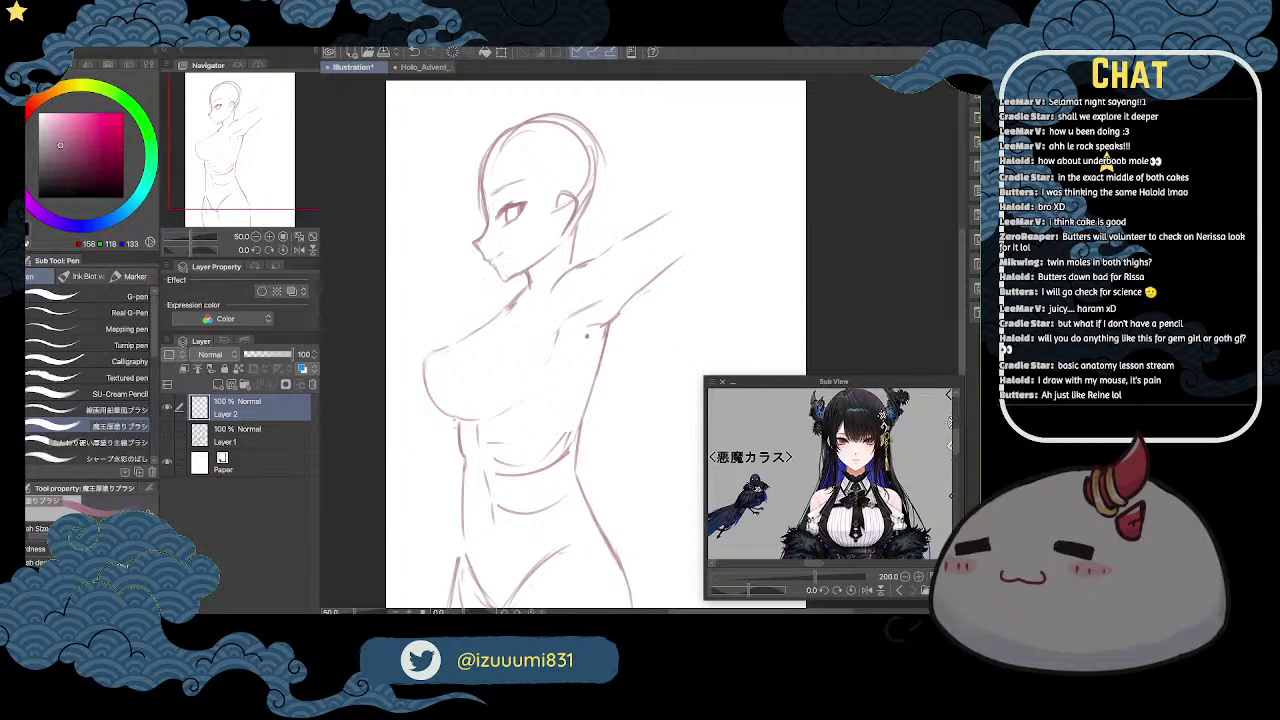
pyautogui.press('e')
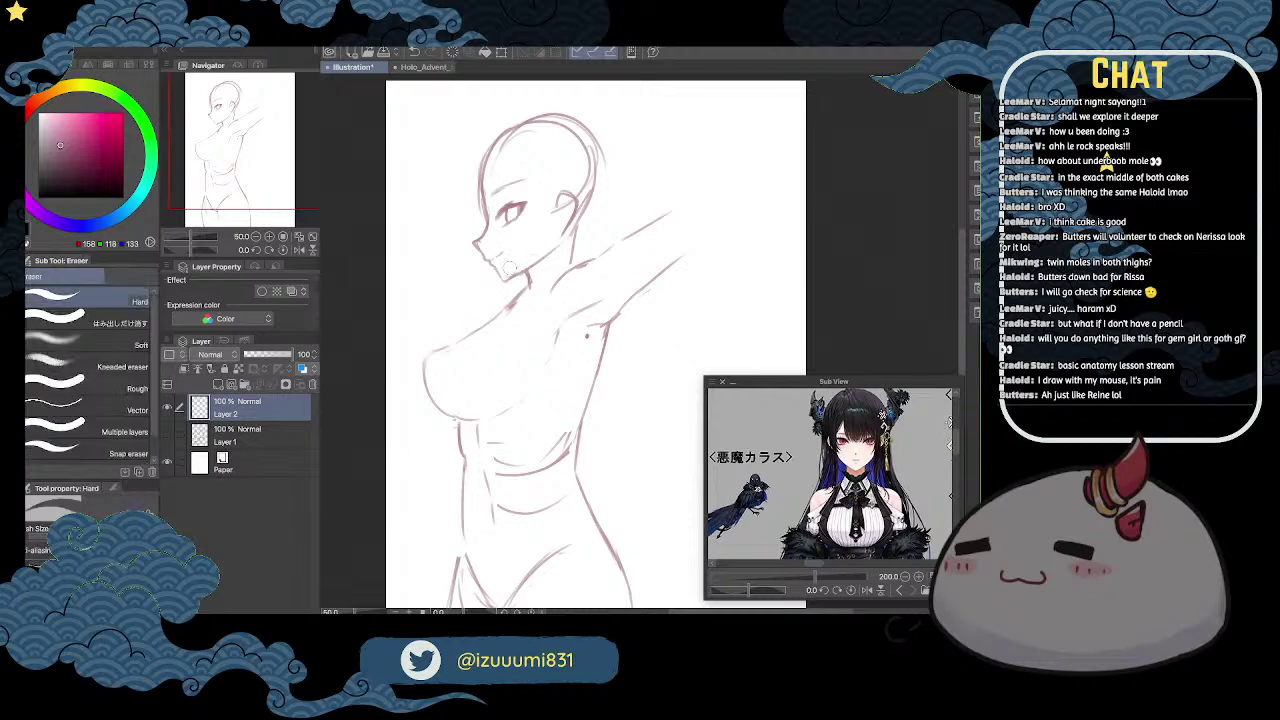
pyautogui.press('p')
# Step: Erase the doubled skull outline and the ear, and add the iris and lash detail to the eye
pyautogui.press('e')
pyautogui.moveTo(556, 120)
pyautogui.mouseDown()
pyautogui.moveTo(514, 132)
pyautogui.moveTo(508, 150)
pyautogui.mouseUp()
pyautogui.moveTo(570, 118)
pyautogui.mouseDown()
pyautogui.moveTo(596, 186)
pyautogui.moveTo(562, 186)
pyautogui.moveTo(583, 185)
pyautogui.moveTo(576, 204)
pyautogui.mouseUp()
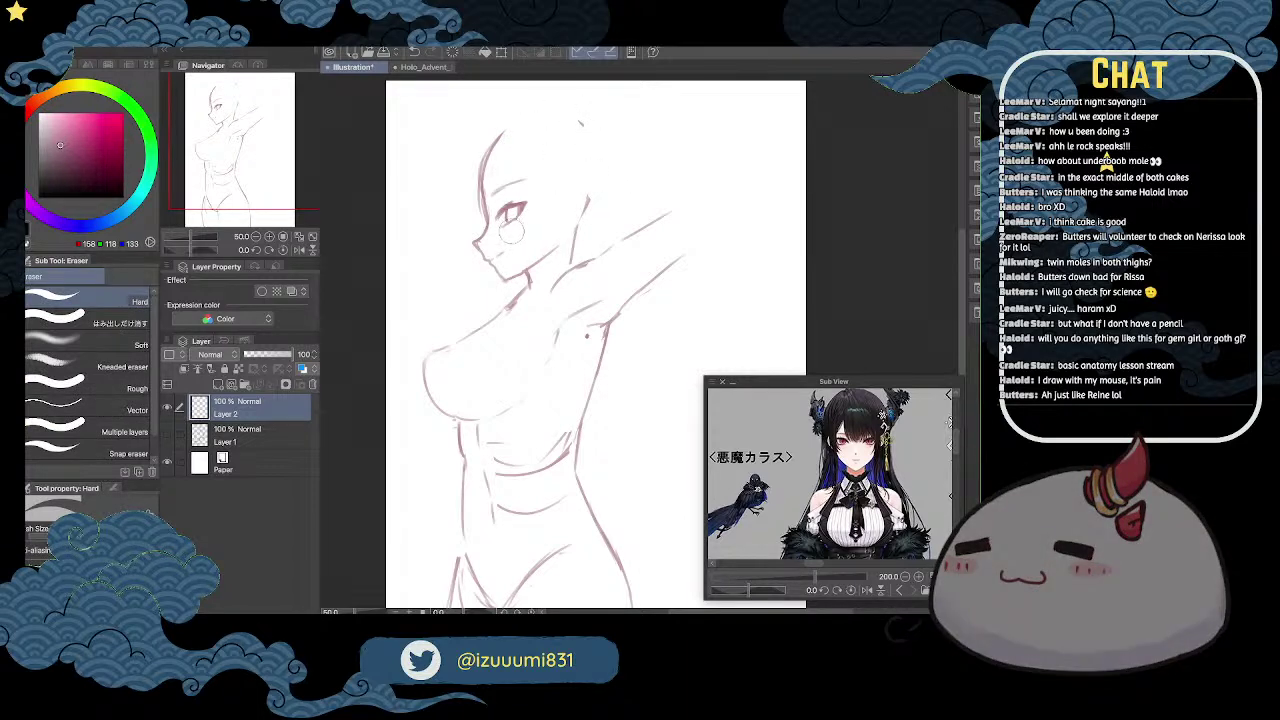
pyautogui.press('p')
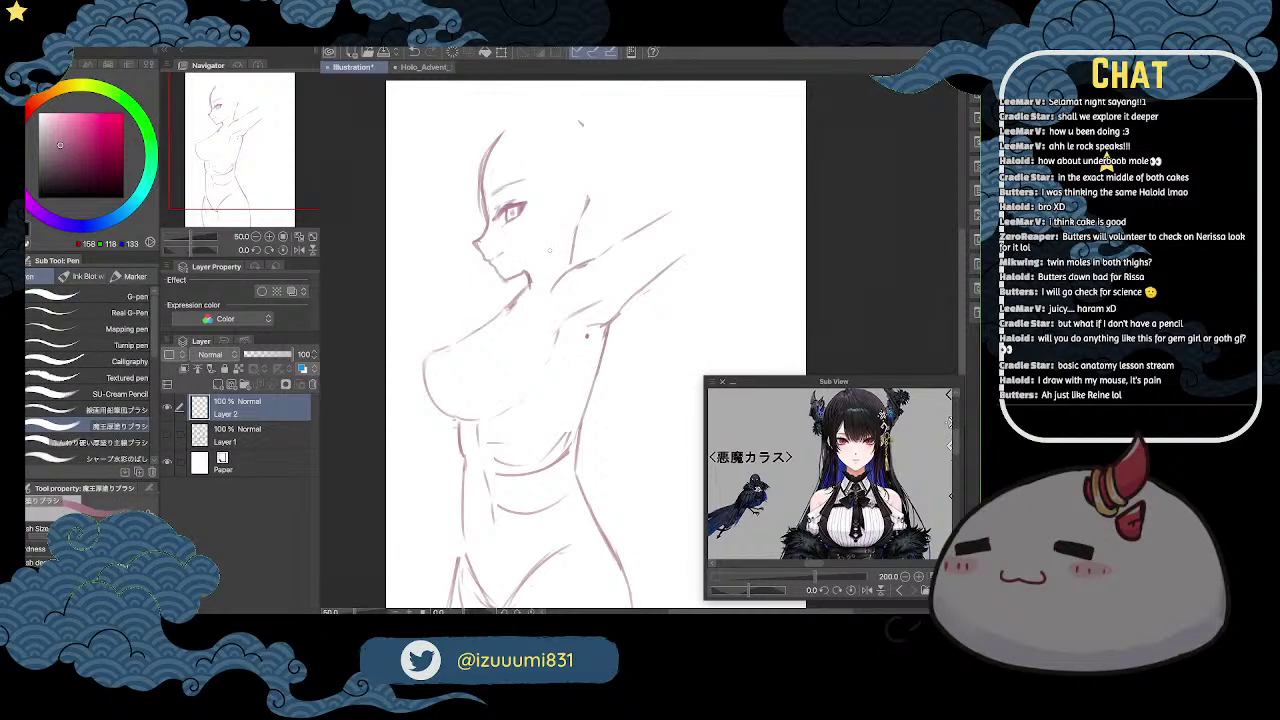
# Step: Erase the leftover head marks and redraw the rounded back of the skull with a new ear
pyautogui.press('e')
pyautogui.moveTo(575, 204)
pyautogui.mouseDown()
pyautogui.moveTo(570, 225)
pyautogui.moveTo(590, 202)
pyautogui.mouseUp()
pyautogui.press('p')
pyautogui.press('e')
pyautogui.moveTo(582, 122); pyautogui.dragTo(589, 115)
pyautogui.press('p')
pyautogui.moveTo(504, 139)
pyautogui.mouseDown()
pyautogui.moveTo(494, 156)
pyautogui.moveTo(512, 131)
pyautogui.moveTo(575, 124)
pyautogui.moveTo(602, 195)
pyautogui.mouseUp()
# Step: Trim the overlapping head lines and lengthen both outlines of the raised arm
pyautogui.press('e')
pyautogui.moveTo(588, 140)
pyautogui.mouseDown()
pyautogui.moveTo(608, 202)
pyautogui.moveTo(592, 218)
pyautogui.moveTo(699, 195)
pyautogui.mouseUp()
pyautogui.press('p')
pyautogui.moveTo(676, 261); pyautogui.dragTo(727, 228)
# Step: Erase the armpit mole and redraw it slightly lower, adding a second contour along the bust's lower front
pyautogui.press('e')
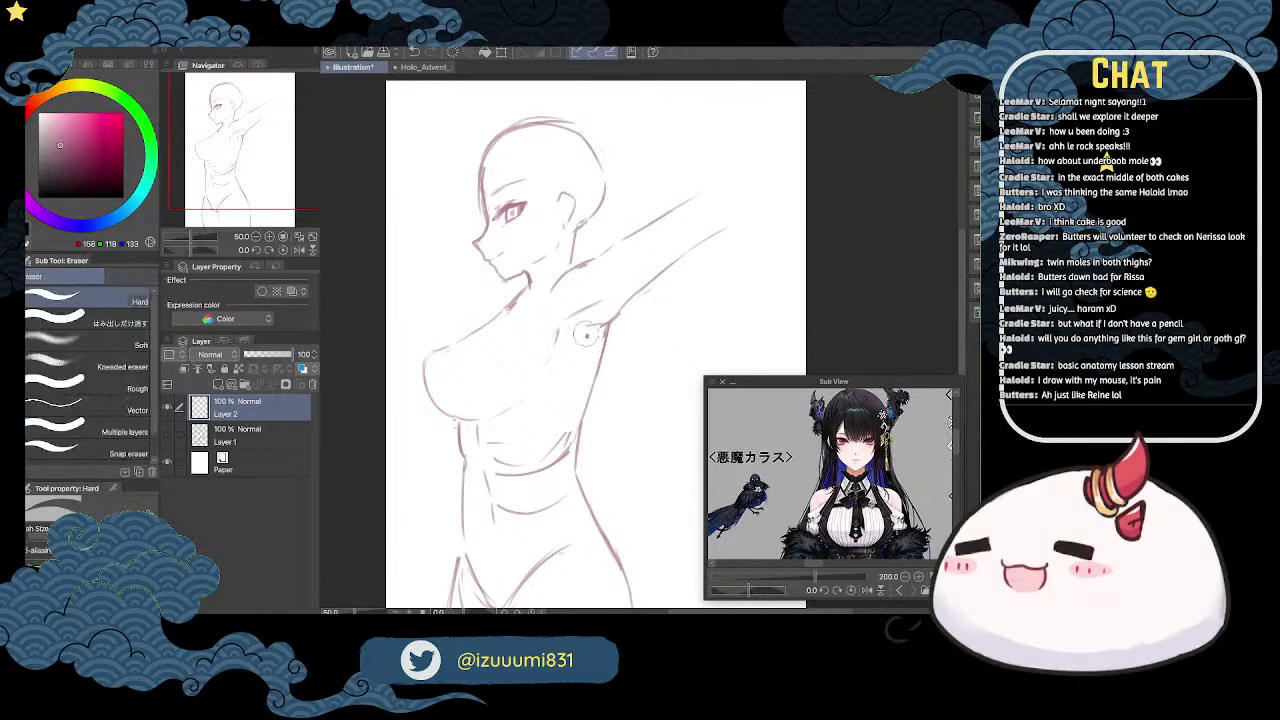
pyautogui.moveTo(586, 334); pyautogui.dragTo(591, 343)
pyautogui.press('p')
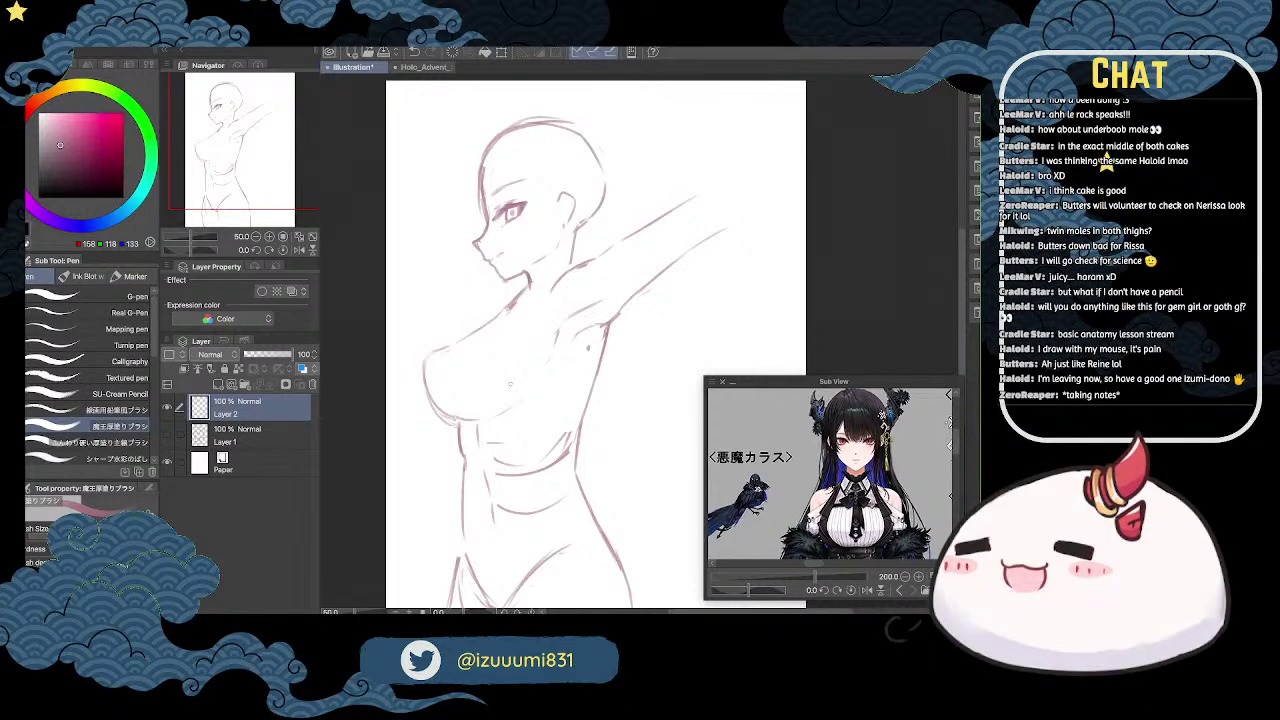
# Step: Erase the rough line at the base of the neck and redraw the throat flowing into the chest
pyautogui.press('e')
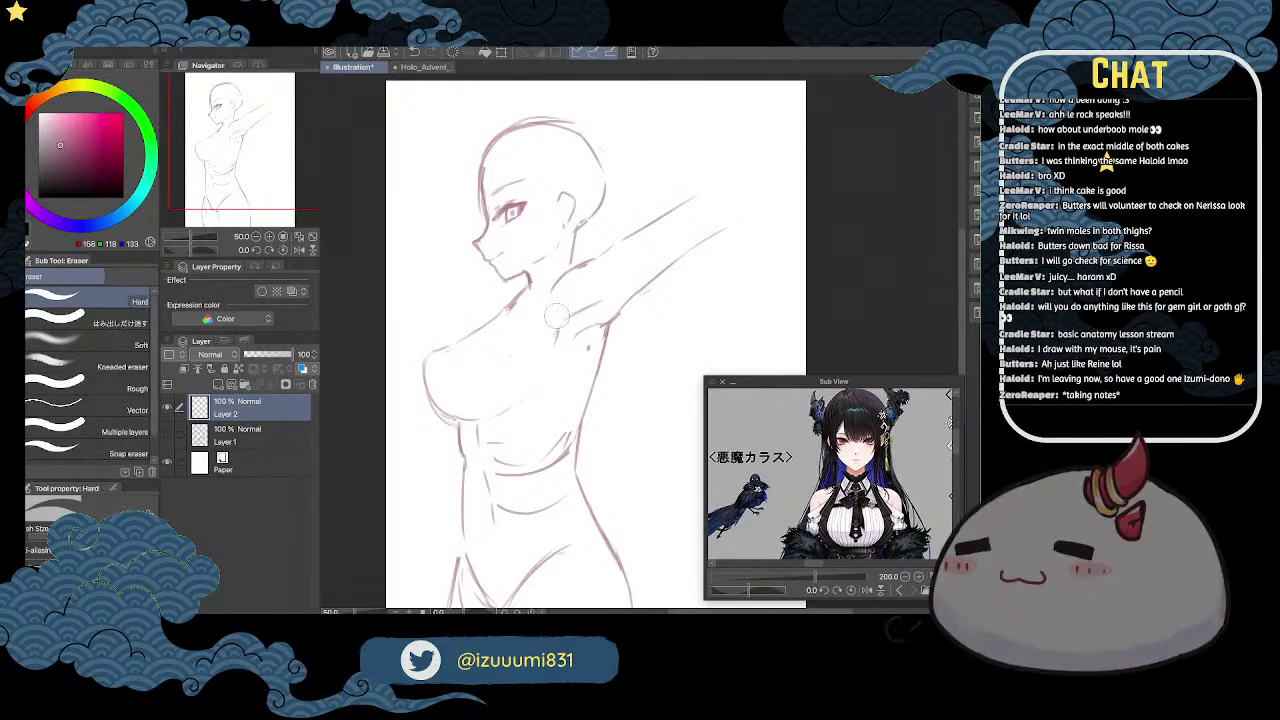
pyautogui.moveTo(535, 289)
pyautogui.mouseDown()
pyautogui.moveTo(513, 305)
pyautogui.moveTo(526, 286)
pyautogui.moveTo(521, 297)
pyautogui.mouseUp()
pyautogui.press('p')
pyautogui.press('e')
pyautogui.press('p')
pyautogui.press('e')
pyautogui.press('p')
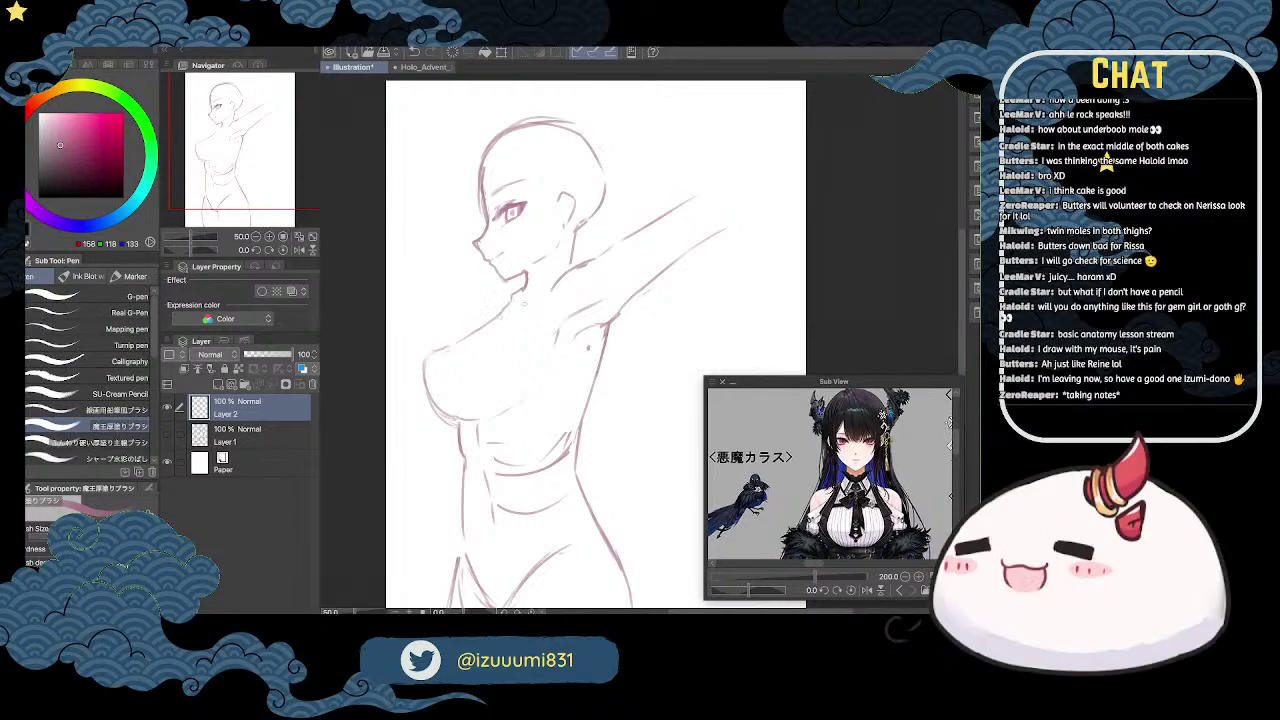
# Step: Erase and redraw the shoulder line where the raised arm meets the neck
pyautogui.press('e')
pyautogui.moveTo(557, 288); pyautogui.dragTo(595, 256)
pyautogui.press('p')
pyautogui.press('e')
# Step: Erase the rib and belly construction lines and redraw the front waist, hip and thigh outlines
pyautogui.hotkey('ctrl', '-')
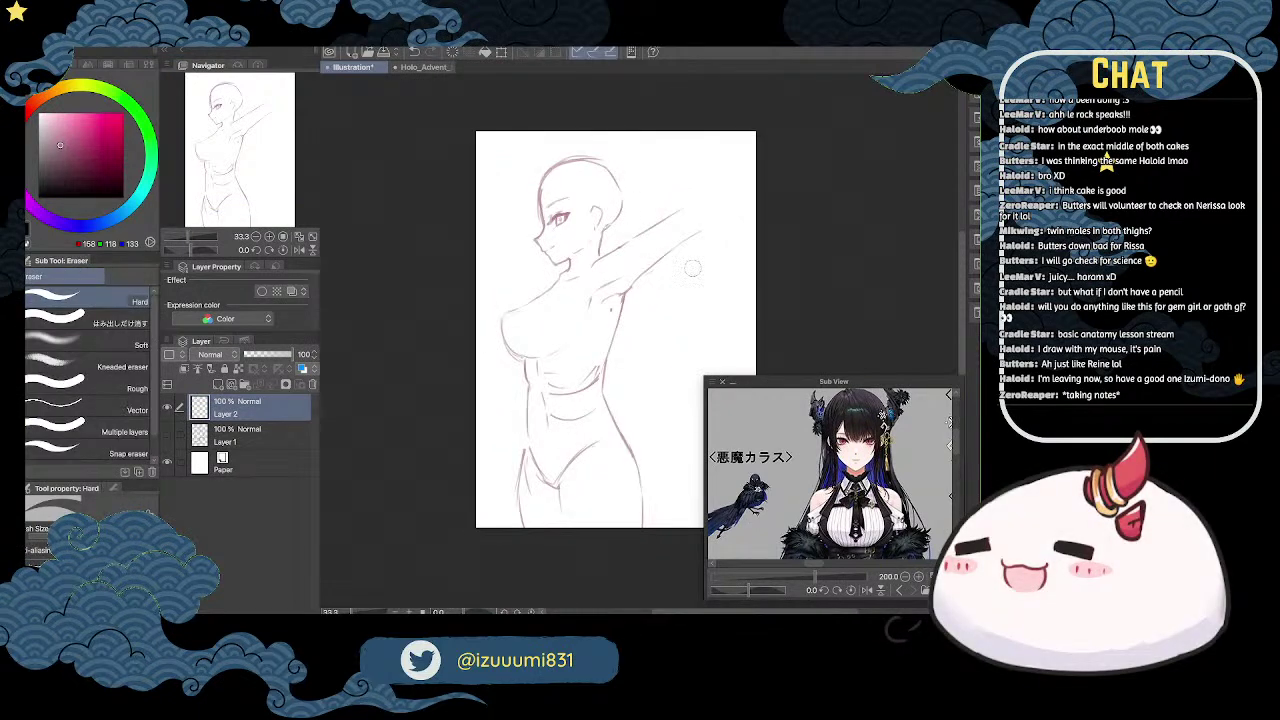
pyautogui.moveTo(596, 368)
pyautogui.mouseDown()
pyautogui.moveTo(555, 406)
pyautogui.moveTo(540, 367)
pyautogui.moveTo(550, 403)
pyautogui.moveTo(577, 410)
pyautogui.moveTo(556, 412)
pyautogui.moveTo(556, 425)
pyautogui.moveTo(529, 408)
pyautogui.moveTo(531, 424)
pyautogui.moveTo(527, 407)
pyautogui.moveTo(520, 510)
pyautogui.mouseUp()
pyautogui.press('p')
pyautogui.press('e')
pyautogui.press('p')
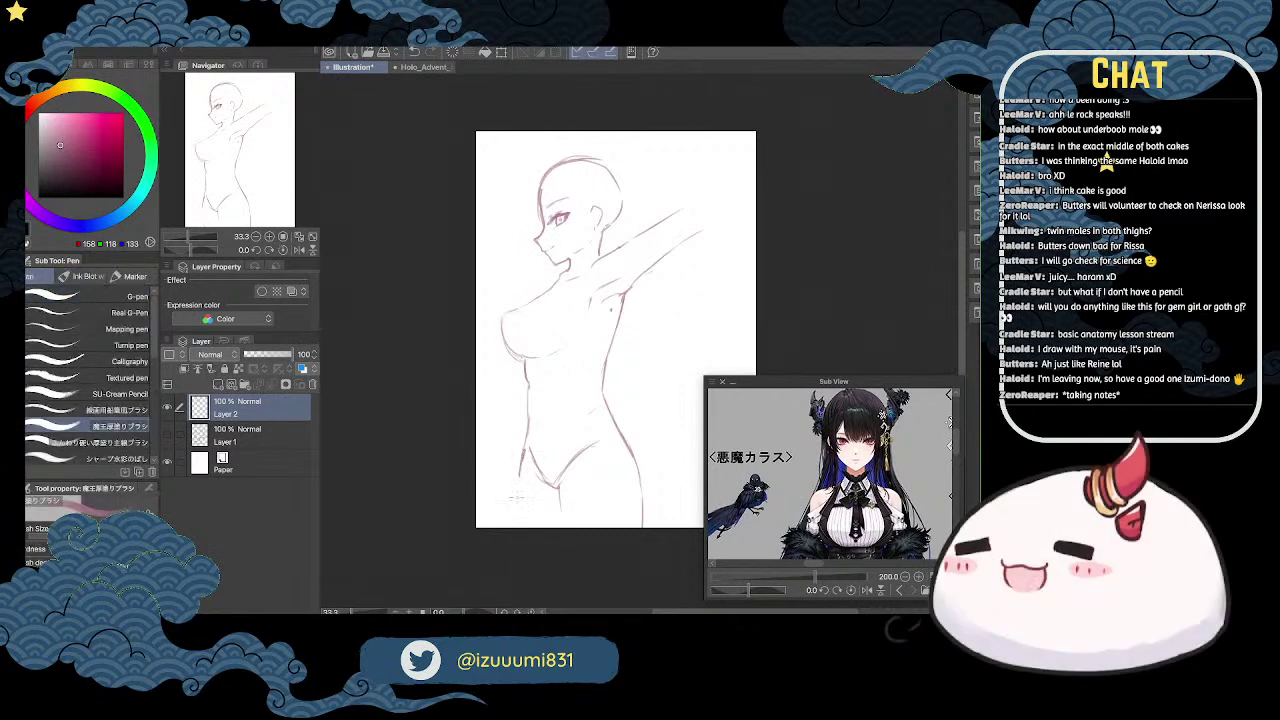
pyautogui.hotkey('ctrl', 'z')
pyautogui.moveTo(629, 445); pyautogui.dragTo(638, 527)
# Step: Erase the open end of the raised arm and redraw it as a bent elbow
pyautogui.press('e')
pyautogui.moveTo(692, 204)
pyautogui.mouseDown()
pyautogui.moveTo(631, 240)
pyautogui.moveTo(660, 260)
pyautogui.mouseUp()
pyautogui.press('p')
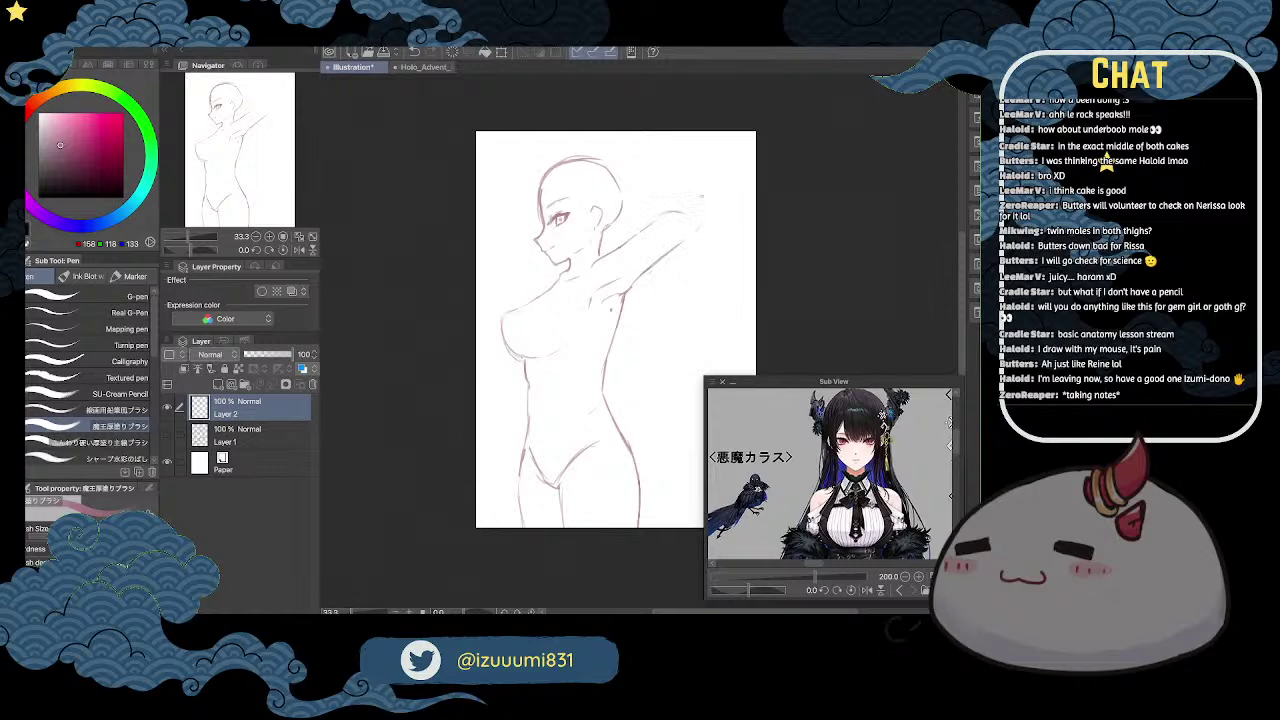
# Step: Sketch the fringe over the forehead and a long side lock framing the face down to the neck
pyautogui.scroll(1, 702, 196)
pyautogui.moveTo(462, 162); pyautogui.dragTo(445, 228)
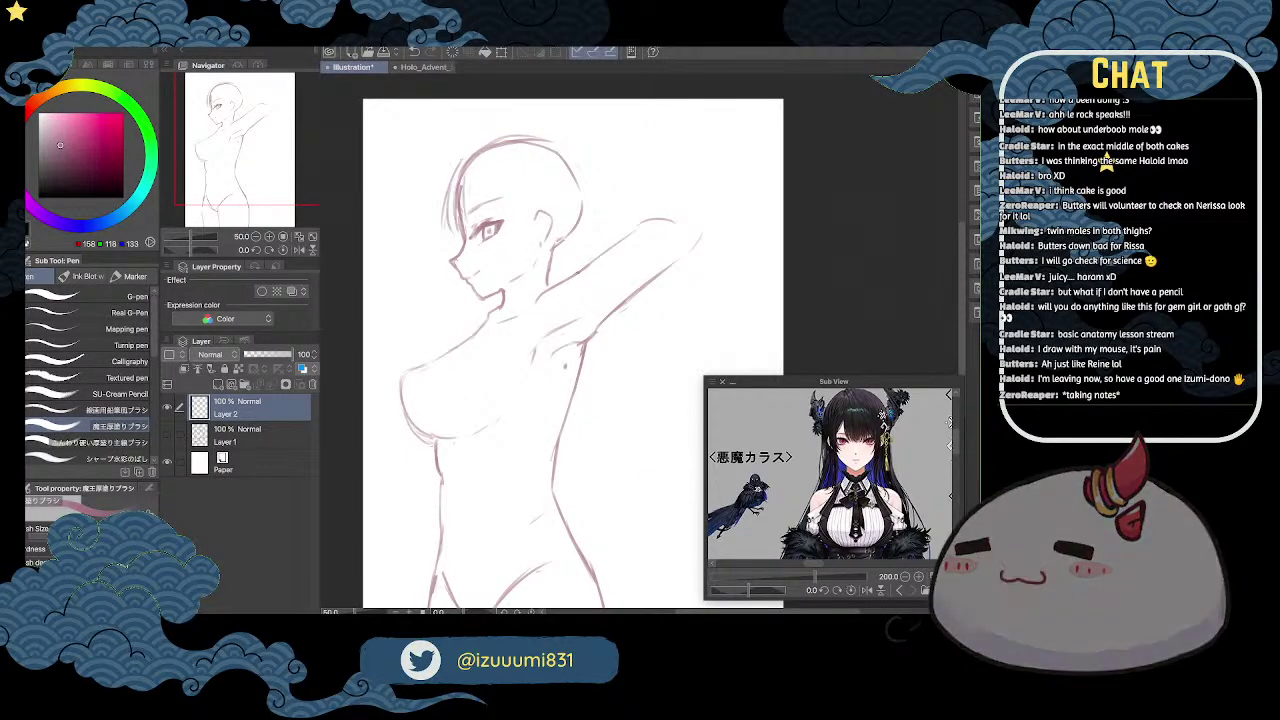
pyautogui.press('e')
pyautogui.moveTo(466, 172); pyautogui.dragTo(454, 226)
pyautogui.press('p')
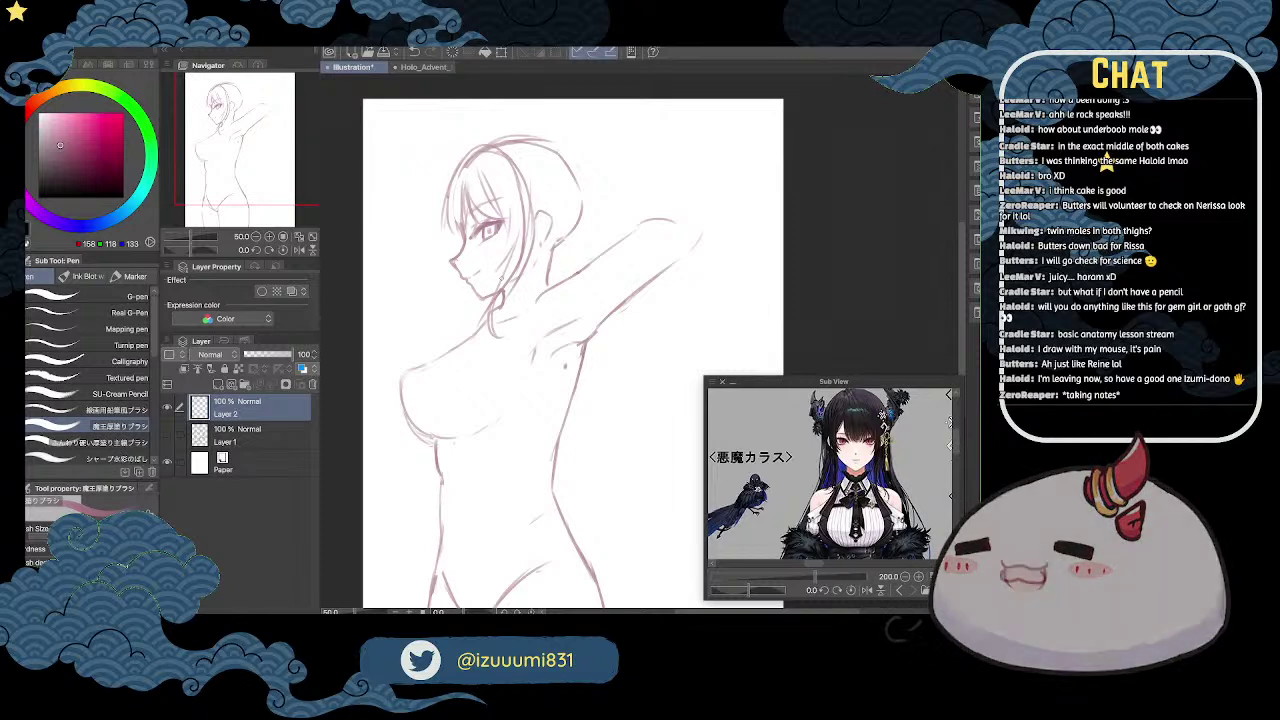
pyautogui.press('e')
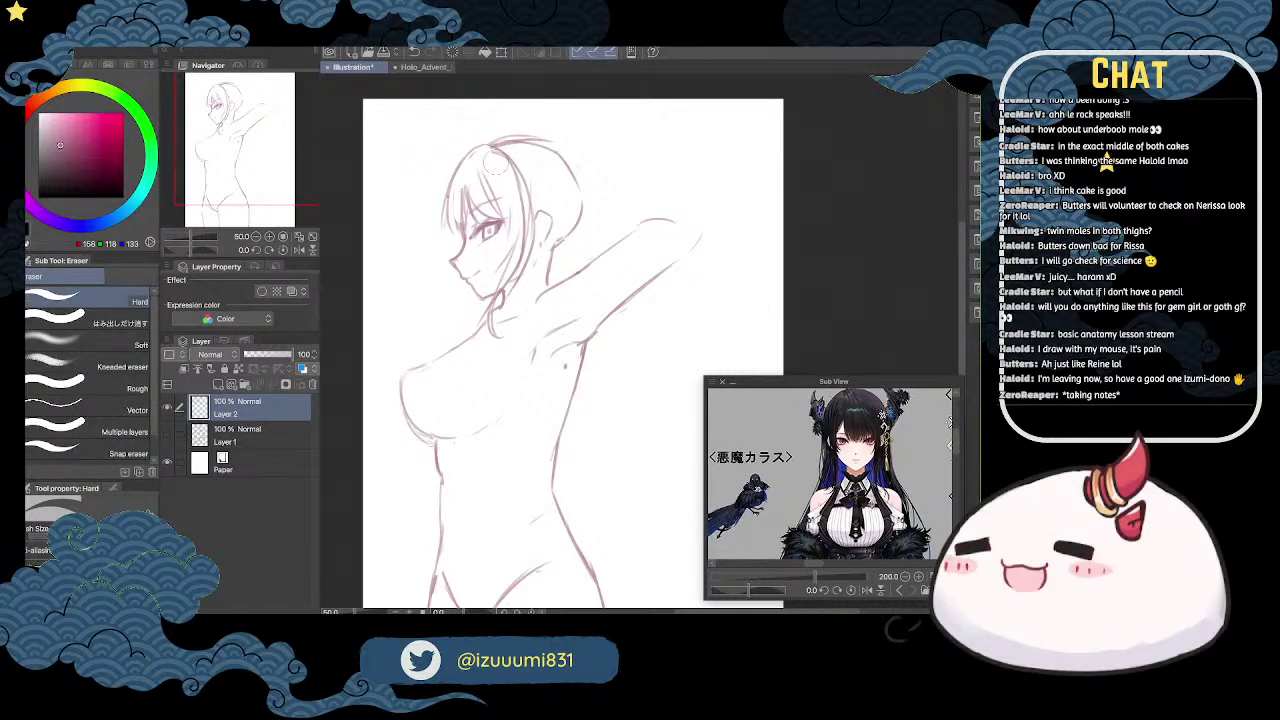
# Step: Redraw the back of the head as a hair contour falling to the shoulder, with strands behind the ear
pyautogui.press('p')
pyautogui.moveTo(542, 139); pyautogui.dragTo(581, 173)
pyautogui.press('e')
pyautogui.moveTo(502, 149); pyautogui.dragTo(574, 176)
pyautogui.press('p')
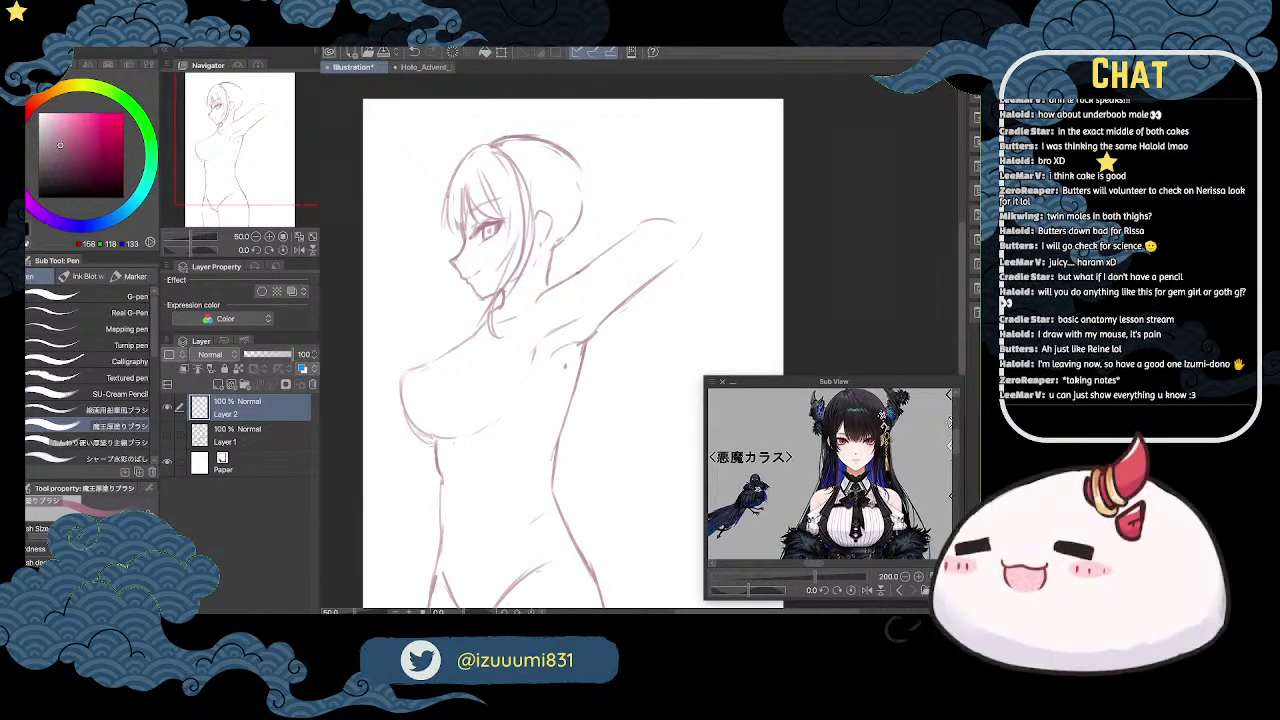
pyautogui.moveTo(583, 170); pyautogui.dragTo(590, 268)
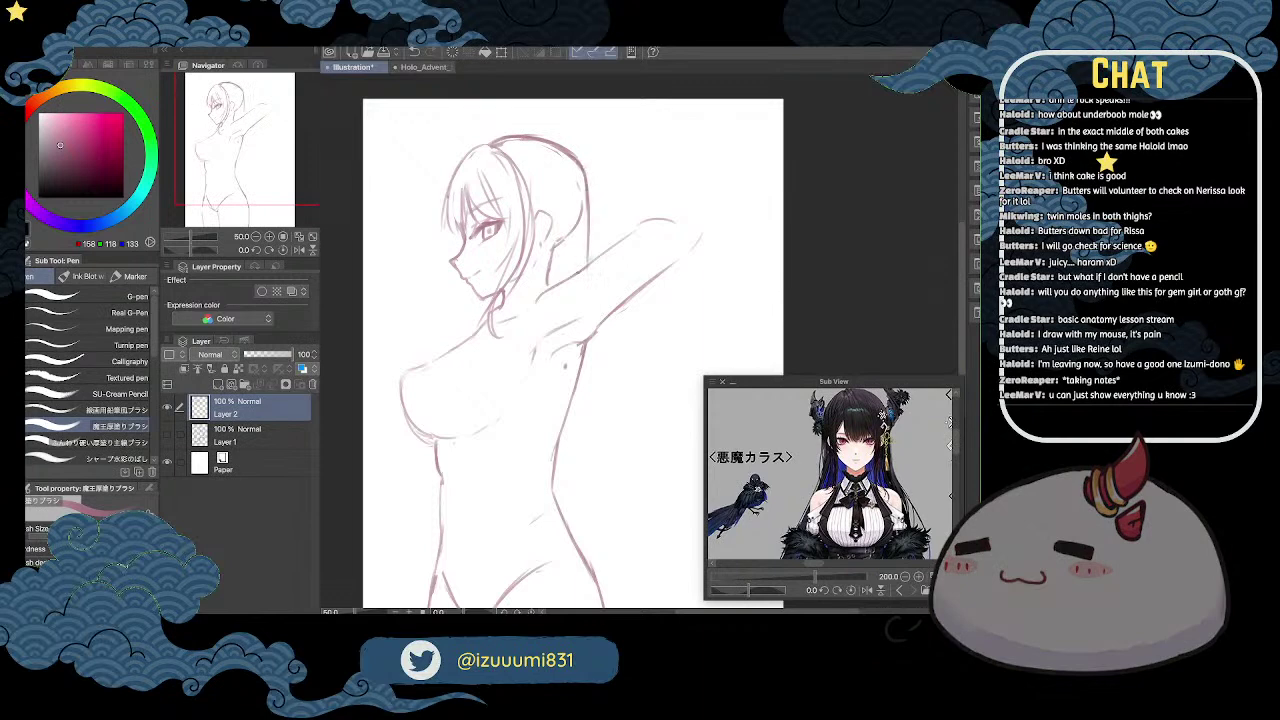
pyautogui.moveTo(566, 186)
pyautogui.mouseDown()
pyautogui.moveTo(569, 270)
pyautogui.moveTo(538, 286)
pyautogui.mouseUp()
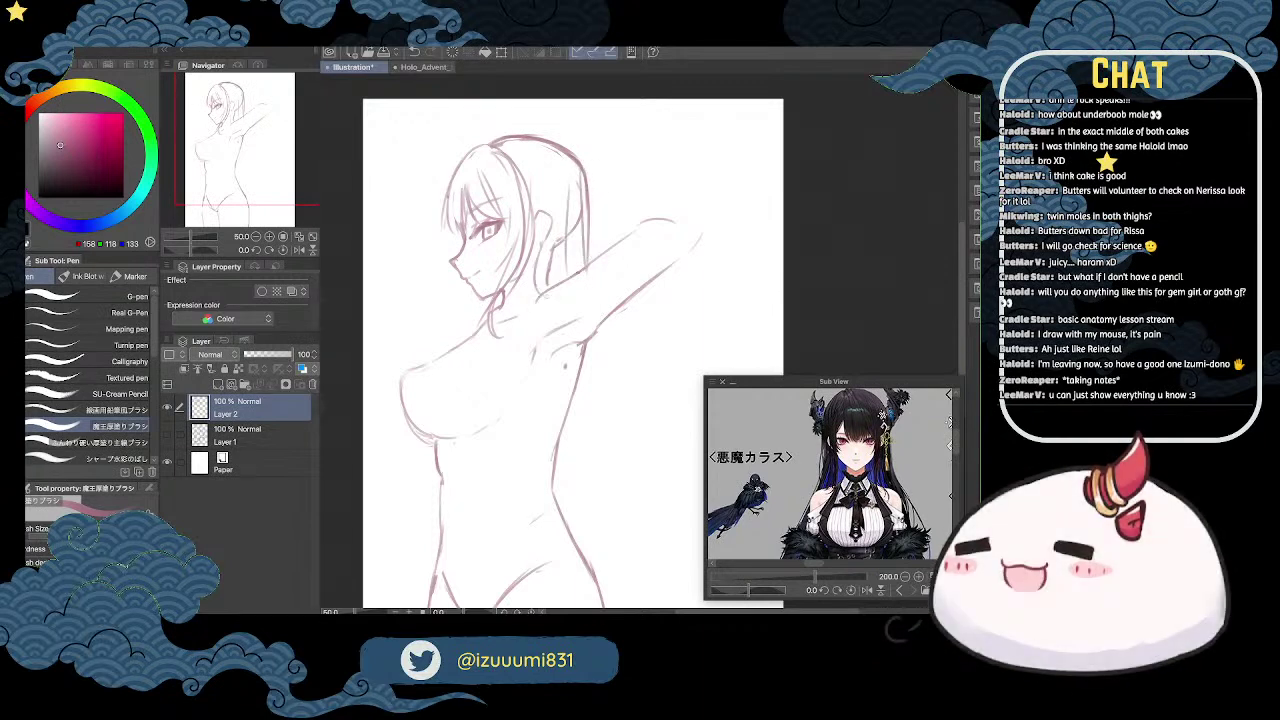
# Step: Sketch long hair strands hanging behind the back below the raised arm, and a horn on top of the head
pyautogui.moveTo(608, 338); pyautogui.dragTo(596, 480)
pyautogui.moveTo(612, 426); pyautogui.dragTo(586, 498)
pyautogui.moveTo(600, 346); pyautogui.dragTo(570, 482)
pyautogui.scroll(2, 573, 353)
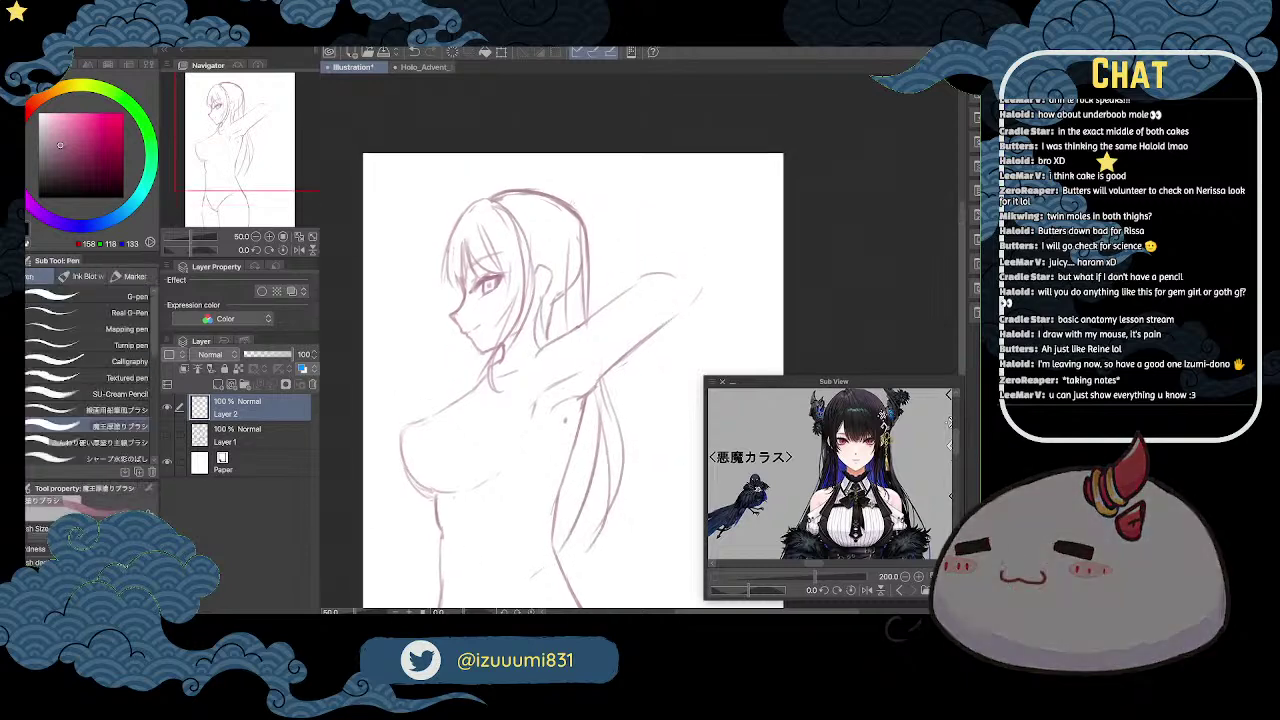
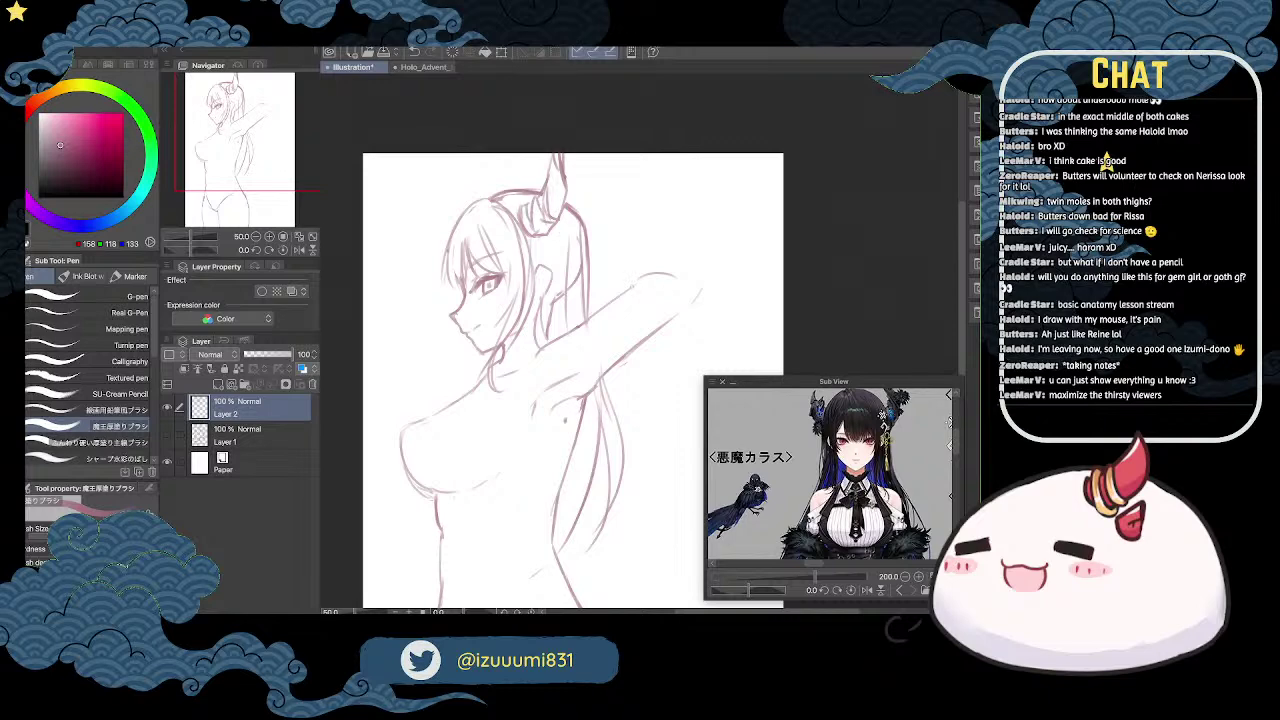
# Step: Touch up the elbow curve of the raised arm and sketch the navel and abdomen lines
pyautogui.moveTo(641, 282); pyautogui.dragTo(673, 273)
pyautogui.scroll(-1, 696, 252)
pyautogui.press('space')
pyautogui.moveTo(768, 286)
pyautogui.mouseDown()
pyautogui.moveTo(711, 175)
pyautogui.moveTo(759, 153)
pyautogui.mouseUp()
pyautogui.press('h')
pyautogui.press('h')
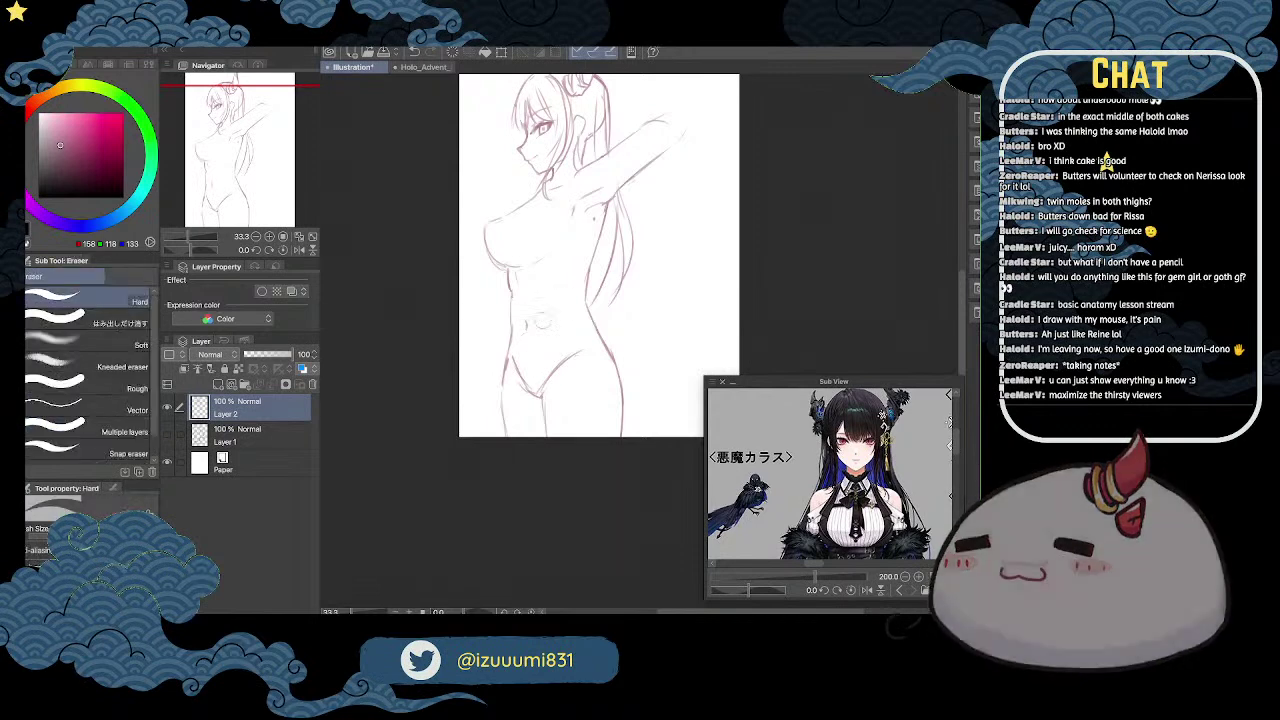
pyautogui.scroll(-3, 528, 347)
pyautogui.scroll(3, 528, 347)
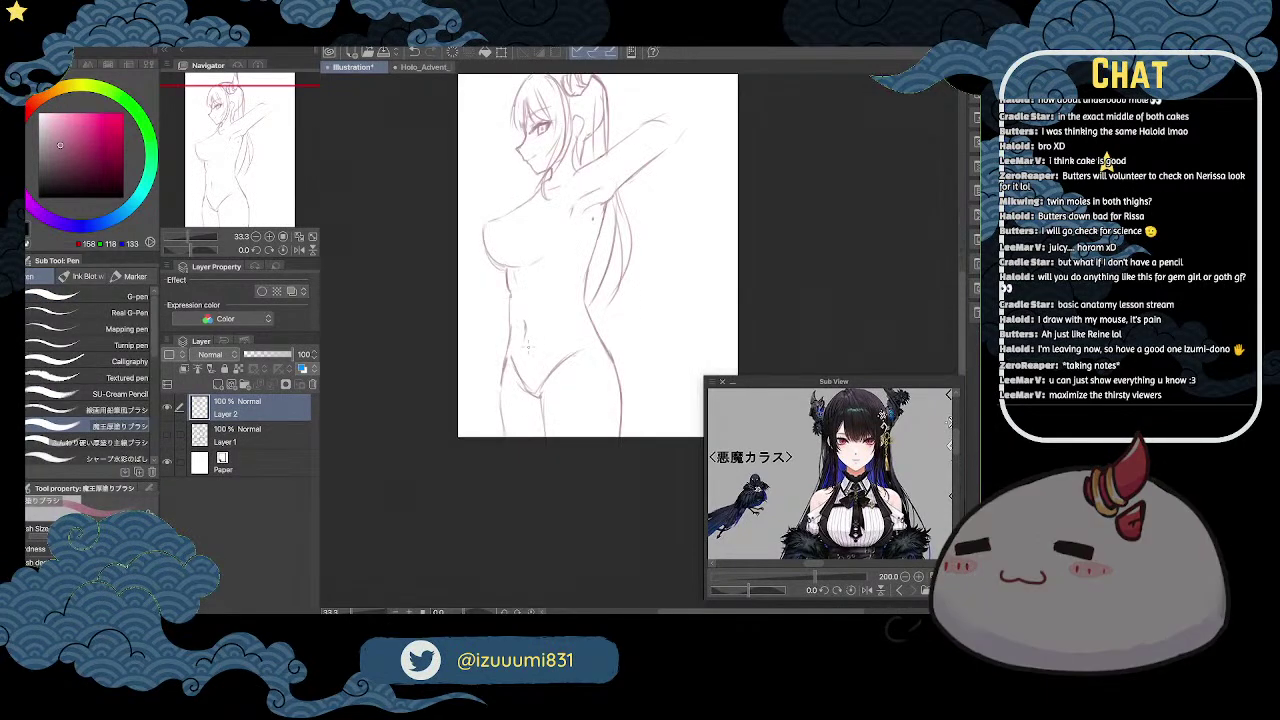
# Step: Hide the figure sketch on Layer 2 and show the "where is the mole???" page on Layer 1
pyautogui.click(167, 407)
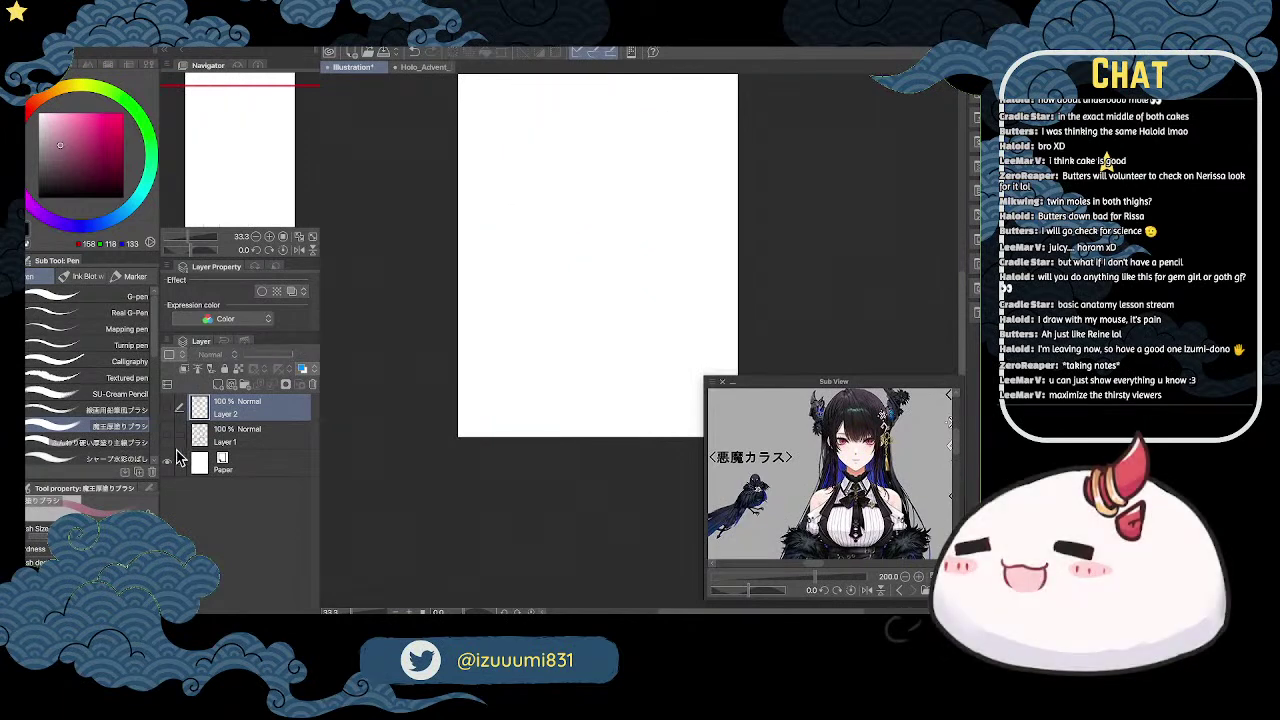
pyautogui.click(167, 435)
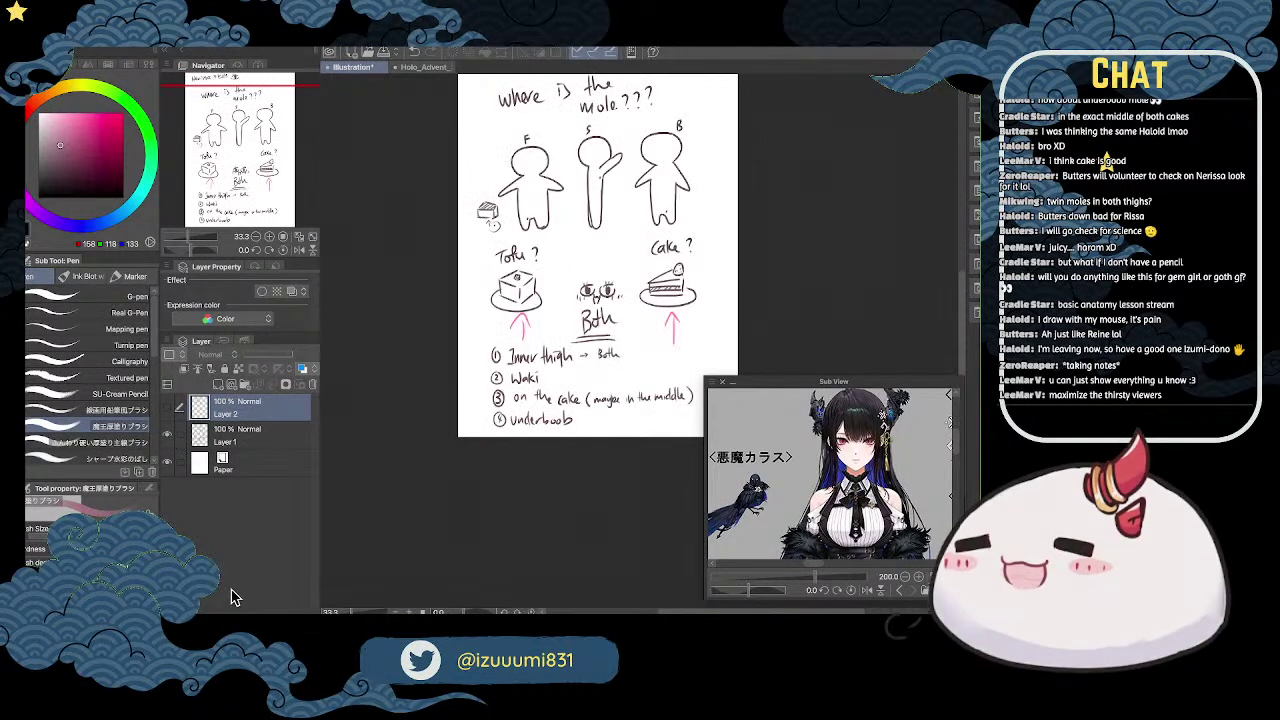
# Step: Hide the Layer 1 page, create a new blank layer above Layer 2, and pick a darker muted mauve drawing colour
pyautogui.click(168, 434)
pyautogui.moveTo(667, 152); pyautogui.dragTo(625, 196)
pyautogui.moveTo(666, 157); pyautogui.dragTo(668, 197)
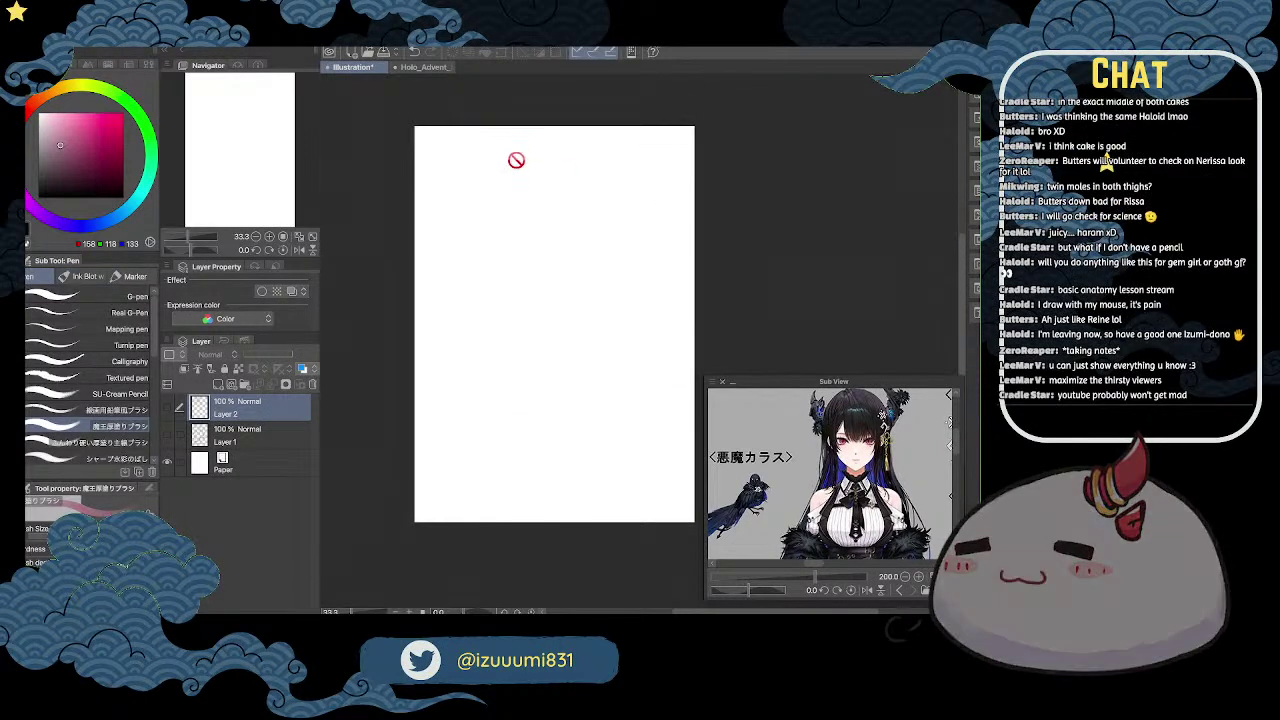
pyautogui.click(218, 384)
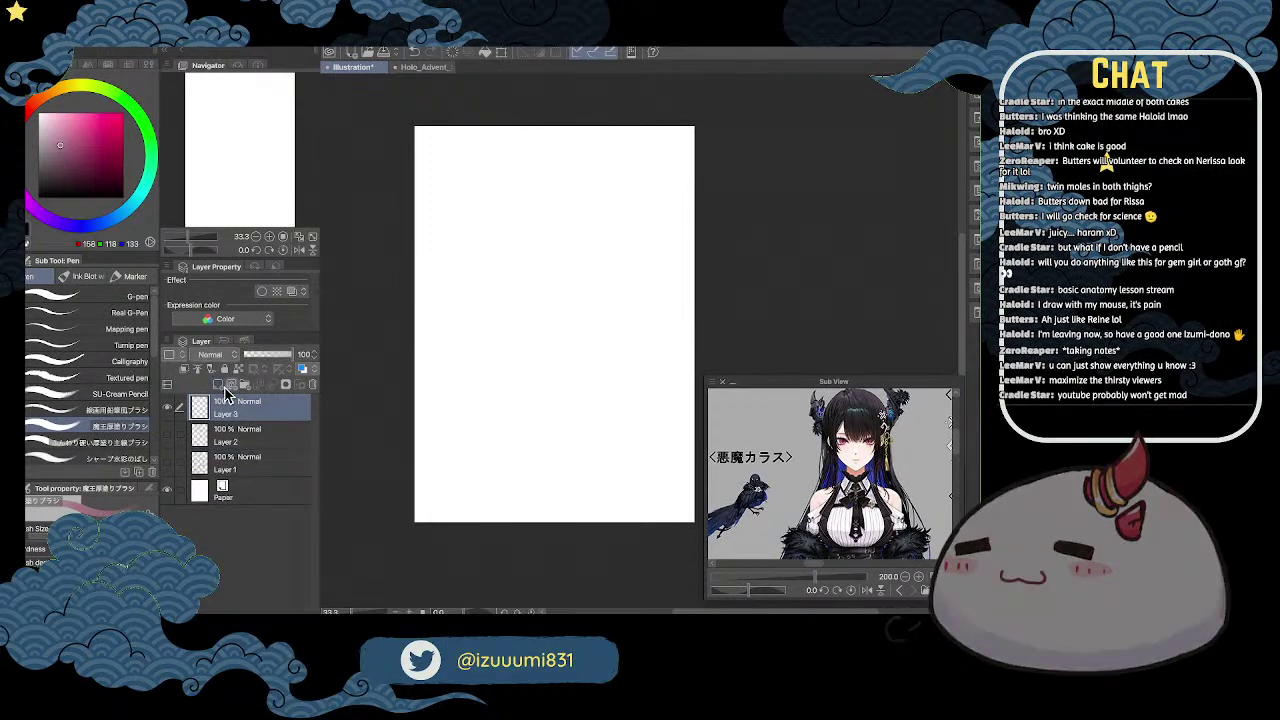
pyautogui.moveTo(68, 161); pyautogui.dragTo(63, 157)
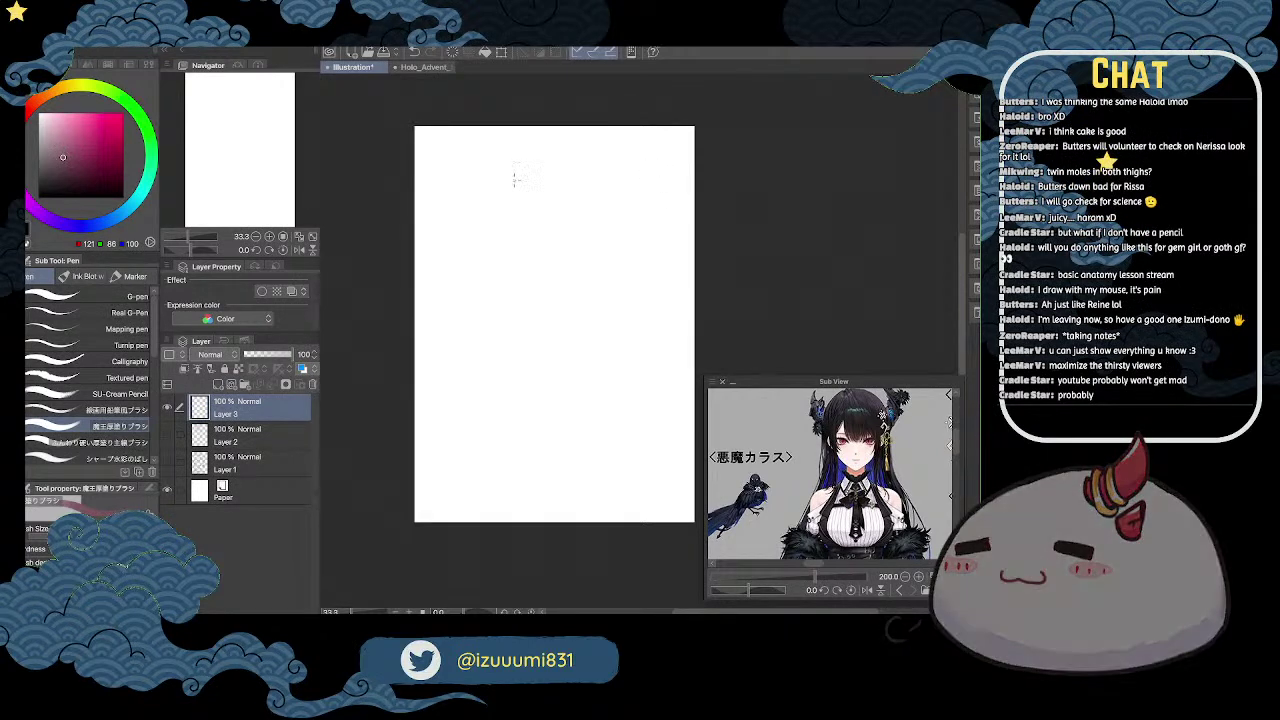
# Step: Sketch the front-view torso's two sides narrowing to the waist, with a centre line and a lower abdomen curve
pyautogui.moveTo(500, 170); pyautogui.dragTo(507, 228)
pyautogui.moveTo(600, 166); pyautogui.dragTo(592, 230)
pyautogui.moveTo(602, 165); pyautogui.dragTo(592, 241)
pyautogui.moveTo(501, 178)
pyautogui.mouseDown()
pyautogui.moveTo(517, 238)
pyautogui.moveTo(594, 220)
pyautogui.mouseUp()
pyautogui.moveTo(601, 168); pyautogui.dragTo(580, 239)
pyautogui.moveTo(500, 180); pyautogui.dragTo(493, 283)
pyautogui.moveTo(590, 224); pyautogui.dragTo(606, 276)
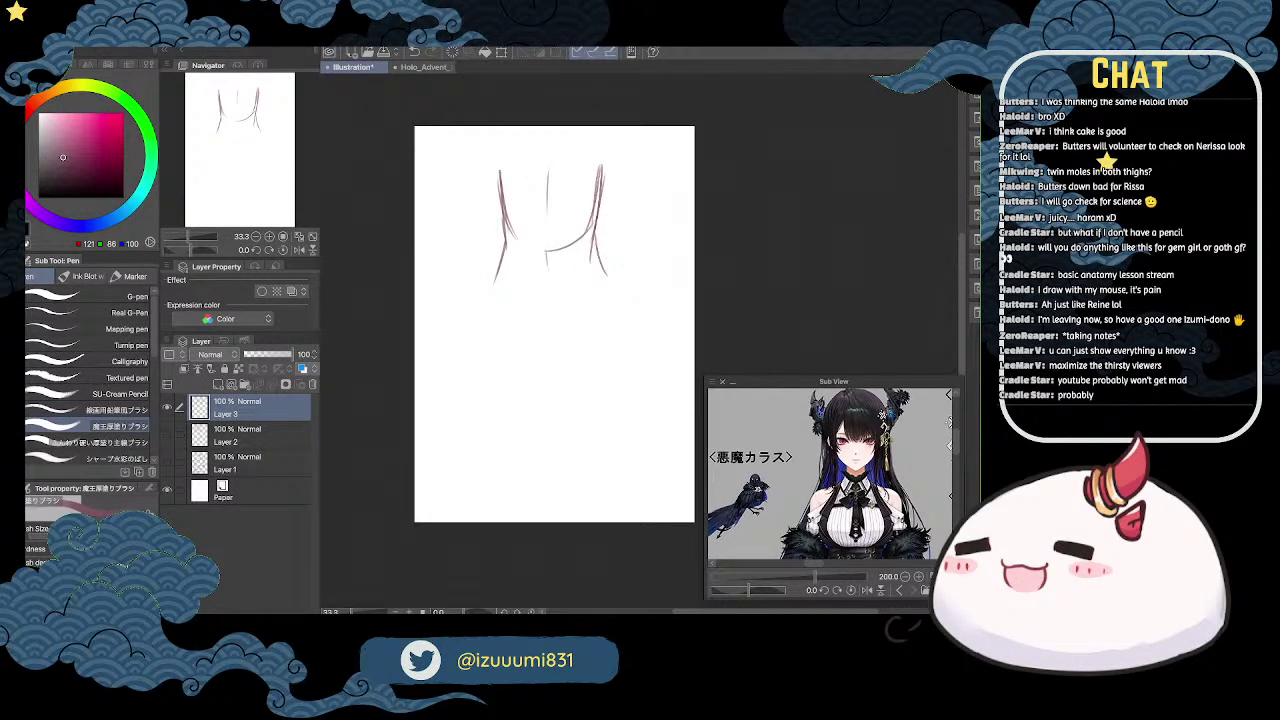
# Step: Block in the pelvis below the waist with a horizontal hip line and two slanted sides meeting at the crotch
pyautogui.moveTo(488, 279)
pyautogui.mouseDown()
pyautogui.moveTo(545, 318)
pyautogui.moveTo(525, 292)
pyautogui.moveTo(606, 272)
pyautogui.mouseUp()
pyautogui.moveTo(495, 292)
pyautogui.mouseDown()
pyautogui.moveTo(505, 328)
pyautogui.moveTo(550, 338)
pyautogui.mouseUp()
pyautogui.moveTo(602, 290); pyautogui.dragTo(613, 280)
pyautogui.press('e')
pyautogui.moveTo(516, 284)
pyautogui.mouseDown()
pyautogui.moveTo(544, 312)
pyautogui.moveTo(594, 272)
pyautogui.moveTo(490, 306)
pyautogui.moveTo(582, 337)
pyautogui.mouseUp()
pyautogui.press('p')
pyautogui.moveTo(618, 278); pyautogui.dragTo(575, 338)
# Step: Sketch the outer and inner contours of the left-hand thigh running down from the hip
pyautogui.press('space')
pyautogui.moveTo(666, 226); pyautogui.dragTo(692, 189)
pyautogui.moveTo(523, 227); pyautogui.dragTo(490, 318)
pyautogui.moveTo(505, 273); pyautogui.dragTo(493, 393)
pyautogui.moveTo(566, 303); pyautogui.dragTo(530, 443)
pyautogui.moveTo(505, 313); pyautogui.dragTo(498, 451)
pyautogui.moveTo(567, 312); pyautogui.dragTo(545, 455)
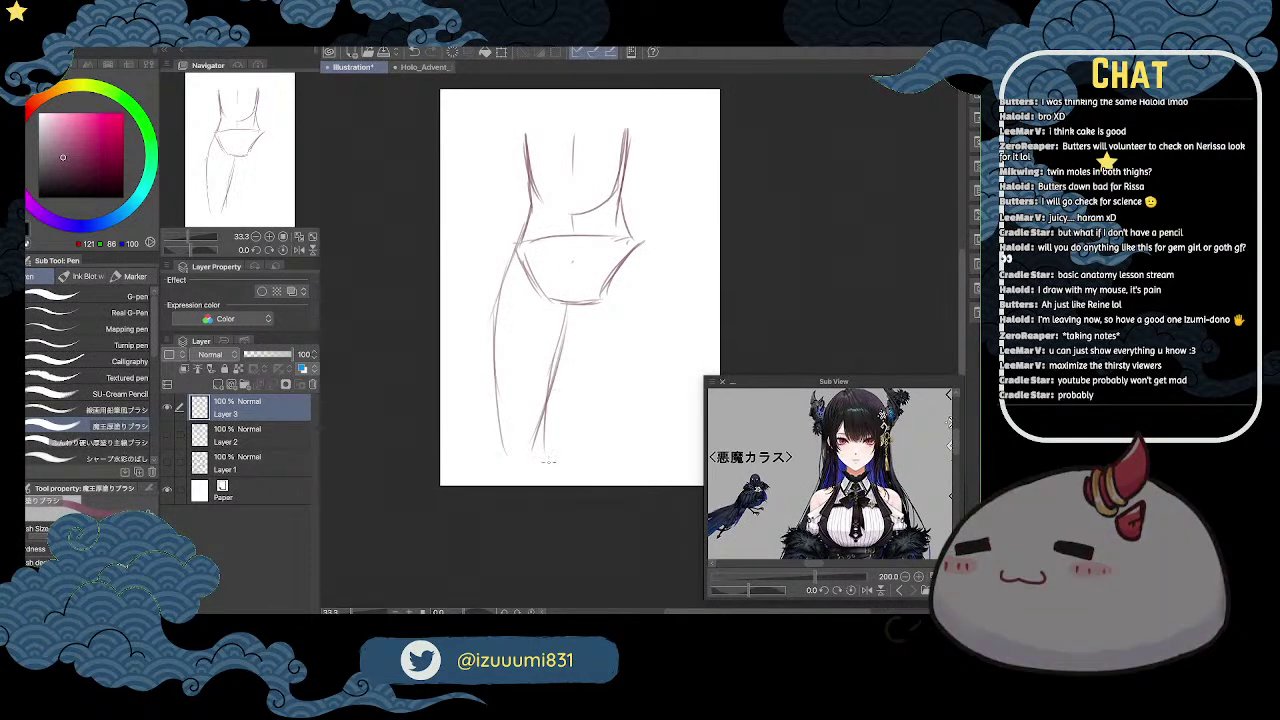
# Step: Erase the rough left-hand thigh lines and redraw its outer and inner contours more cleanly
pyautogui.press('e')
pyautogui.moveTo(520, 282)
pyautogui.mouseDown()
pyautogui.moveTo(488, 330)
pyautogui.moveTo(500, 450)
pyautogui.mouseUp()
pyautogui.press('p')
pyautogui.moveTo(522, 230)
pyautogui.mouseDown()
pyautogui.moveTo(495, 330)
pyautogui.moveTo(502, 450)
pyautogui.mouseUp()
pyautogui.moveTo(570, 310); pyautogui.dragTo(548, 448)
pyautogui.press('e')
pyautogui.moveTo(553, 355); pyautogui.dragTo(534, 443)
pyautogui.moveTo(563, 329); pyautogui.dragTo(553, 372)
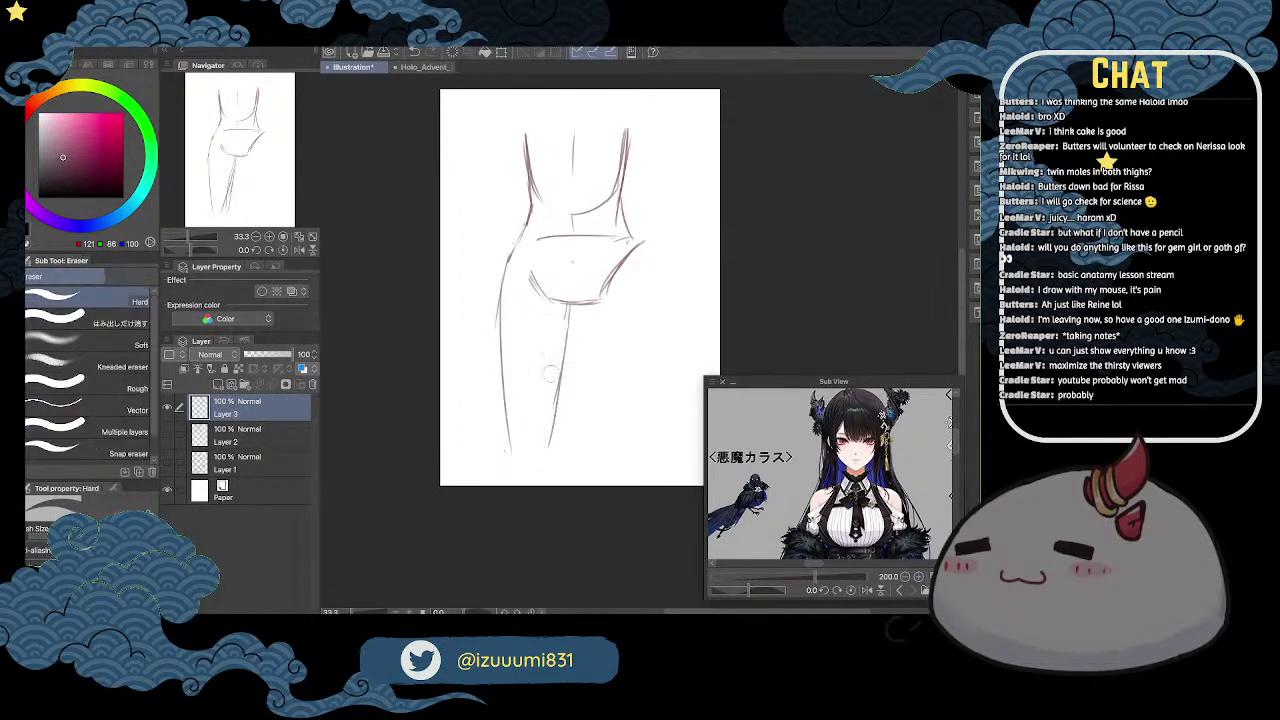
# Step: Redraw the pelvis sides as a V and sketch the inner and outer contours of the right-hand thigh
pyautogui.moveTo(529, 269)
pyautogui.mouseDown()
pyautogui.moveTo(549, 296)
pyautogui.moveTo(589, 310)
pyautogui.moveTo(612, 278)
pyautogui.mouseUp()
pyautogui.press('p')
pyautogui.moveTo(535, 262)
pyautogui.mouseDown()
pyautogui.moveTo(558, 298)
pyautogui.moveTo(602, 298)
pyautogui.moveTo(586, 296)
pyautogui.moveTo(618, 262)
pyautogui.mouseUp()
pyautogui.moveTo(575, 309); pyautogui.dragTo(555, 458)
pyautogui.moveTo(585, 320); pyautogui.dragTo(614, 440)
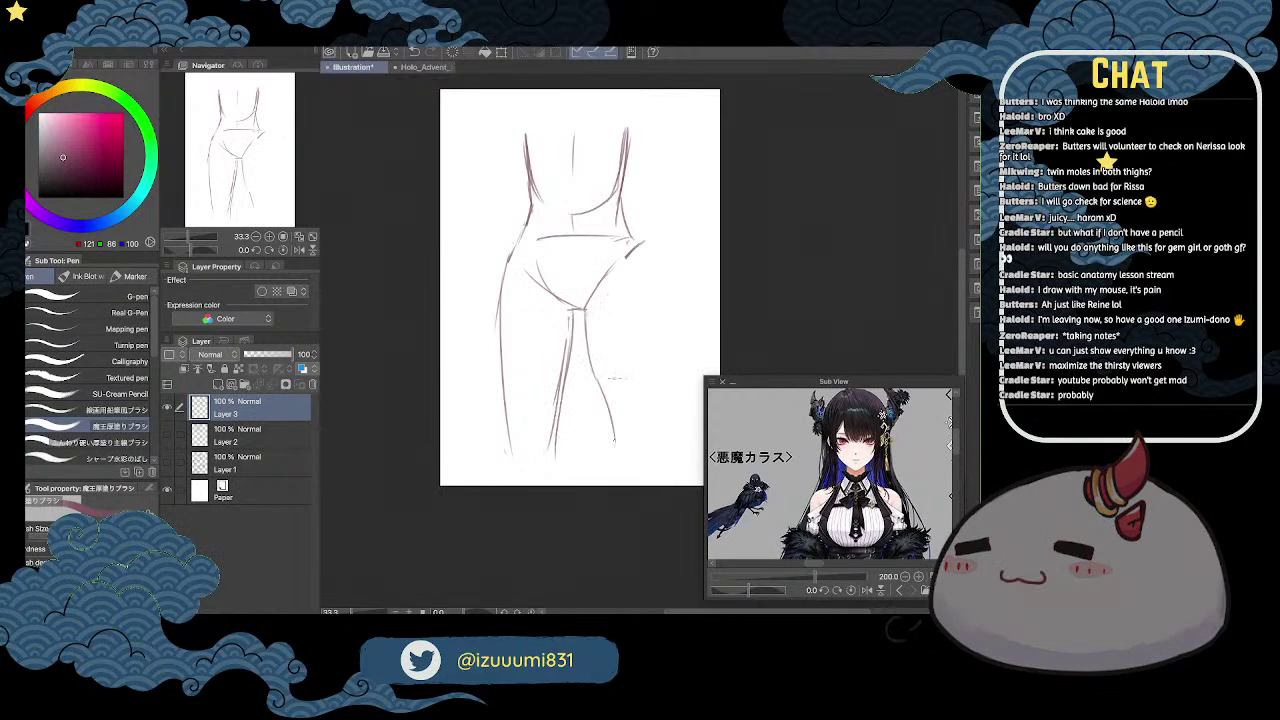
pyautogui.moveTo(630, 240)
pyautogui.mouseDown()
pyautogui.moveTo(652, 290)
pyautogui.moveTo(658, 440)
pyautogui.mouseUp()
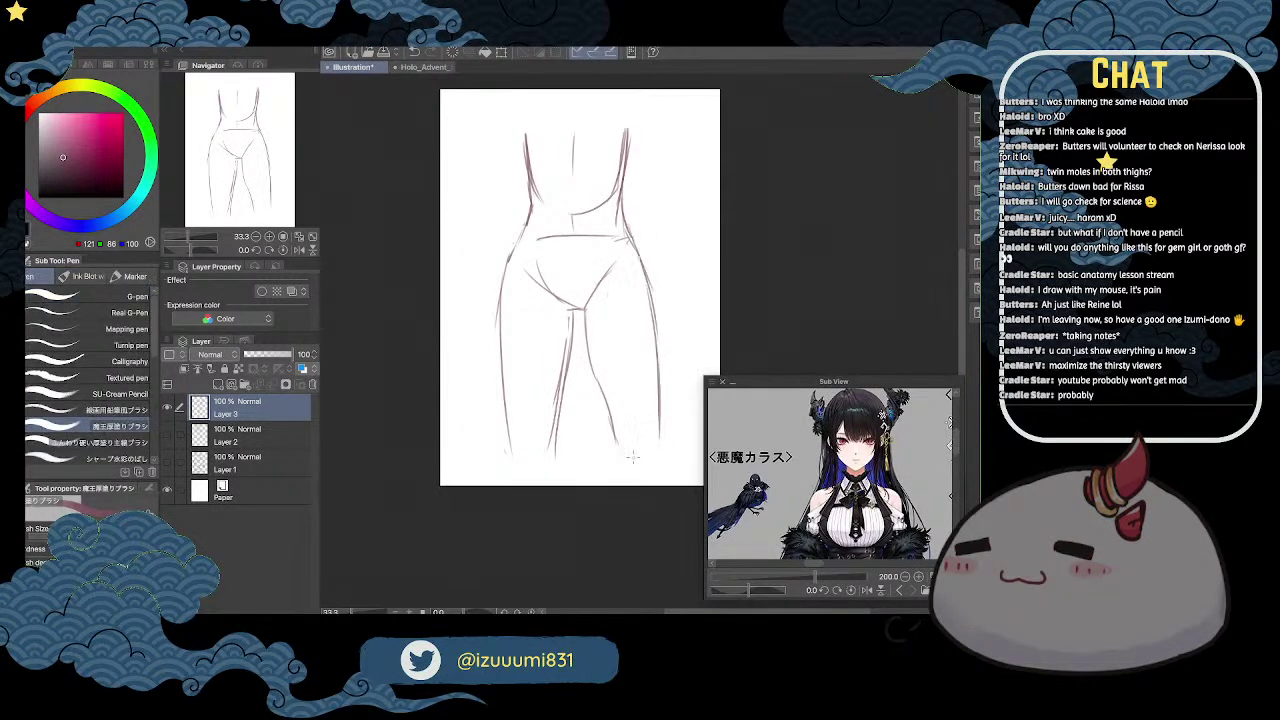
# Step: Erase the horizontal hip line and clean up the contours where the waist meets the hips
pyautogui.press('e')
pyautogui.moveTo(606, 234); pyautogui.dragTo(534, 237)
pyautogui.moveTo(613, 222); pyautogui.dragTo(621, 232)
pyautogui.moveTo(527, 214); pyautogui.dragTo(499, 320)
pyautogui.press('p')
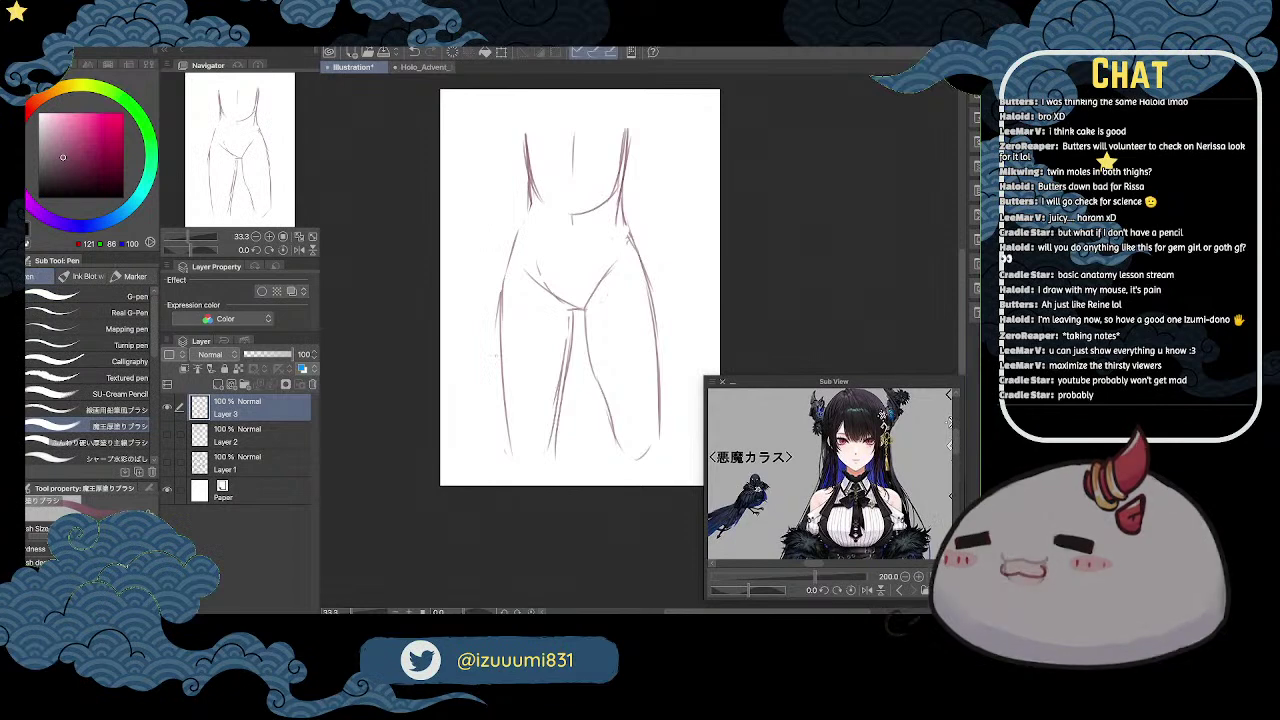
# Step: Erase the doubled inner thigh lines and redraw the right-hand thigh's inner contour
pyautogui.press('space')
pyautogui.moveTo(688, 234); pyautogui.dragTo(664, 240)
pyautogui.press('e')
pyautogui.moveTo(548, 320)
pyautogui.mouseDown()
pyautogui.moveTo(530, 420)
pyautogui.moveTo(531, 408)
pyautogui.moveTo(595, 449)
pyautogui.mouseUp()
pyautogui.press('p')
pyautogui.press('e')
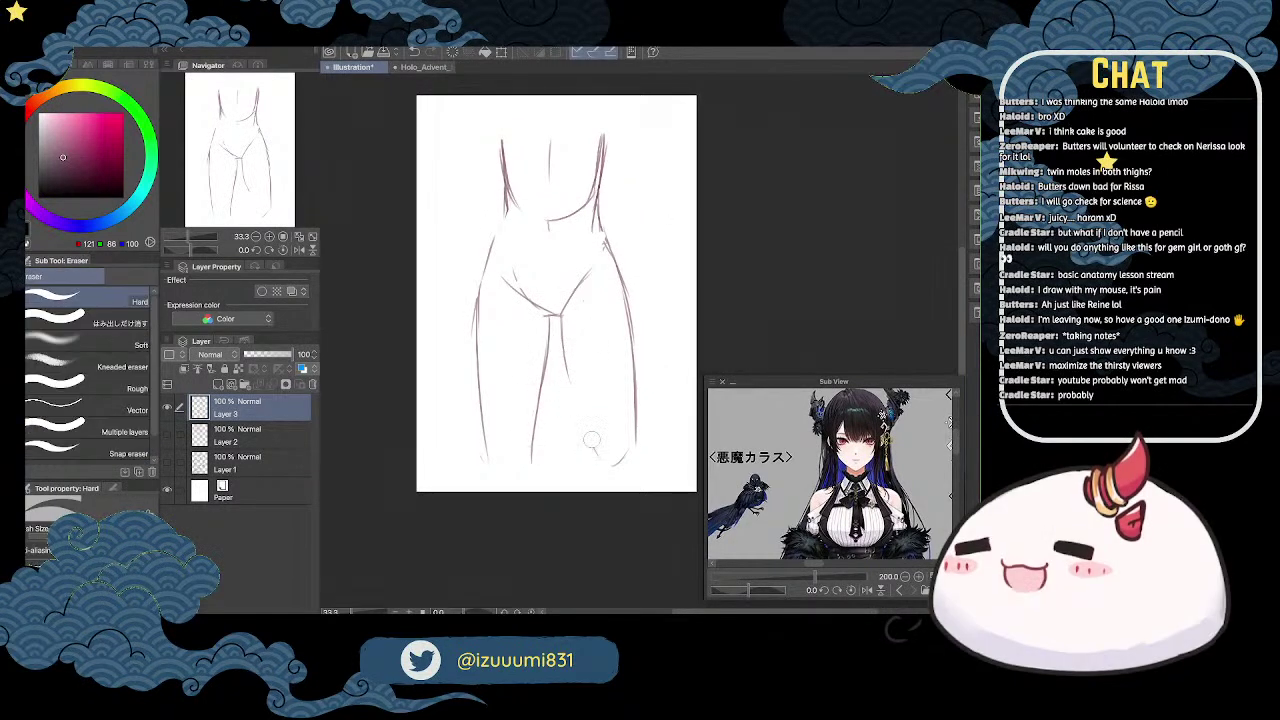
pyautogui.press('p')
pyautogui.moveTo(567, 368); pyautogui.dragTo(588, 435)
pyautogui.moveTo(566, 364); pyautogui.dragTo(583, 403)
# Step: Replace the pelvis V with shorter, softer curved lines above the crotch
pyautogui.press('e')
pyautogui.moveTo(544, 308); pyautogui.dragTo(507, 270)
pyautogui.press('p')
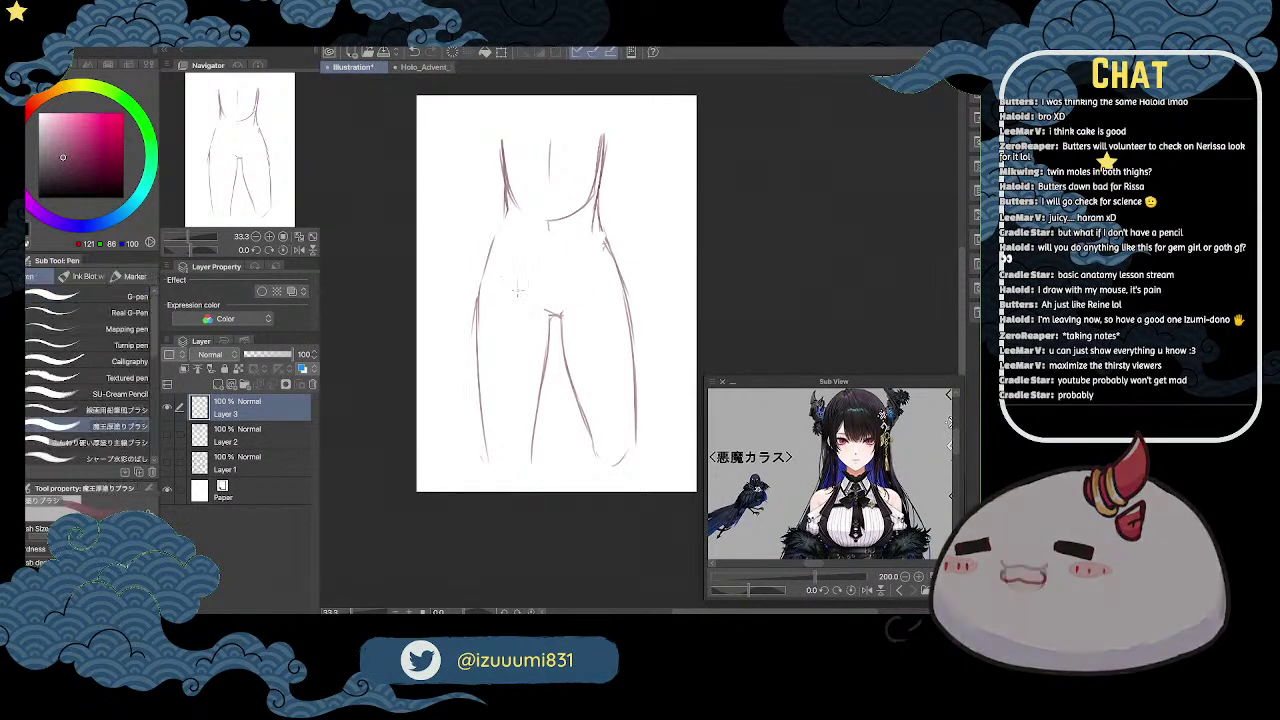
pyautogui.press('e')
pyautogui.moveTo(544, 306); pyautogui.dragTo(547, 314)
pyautogui.press('p')
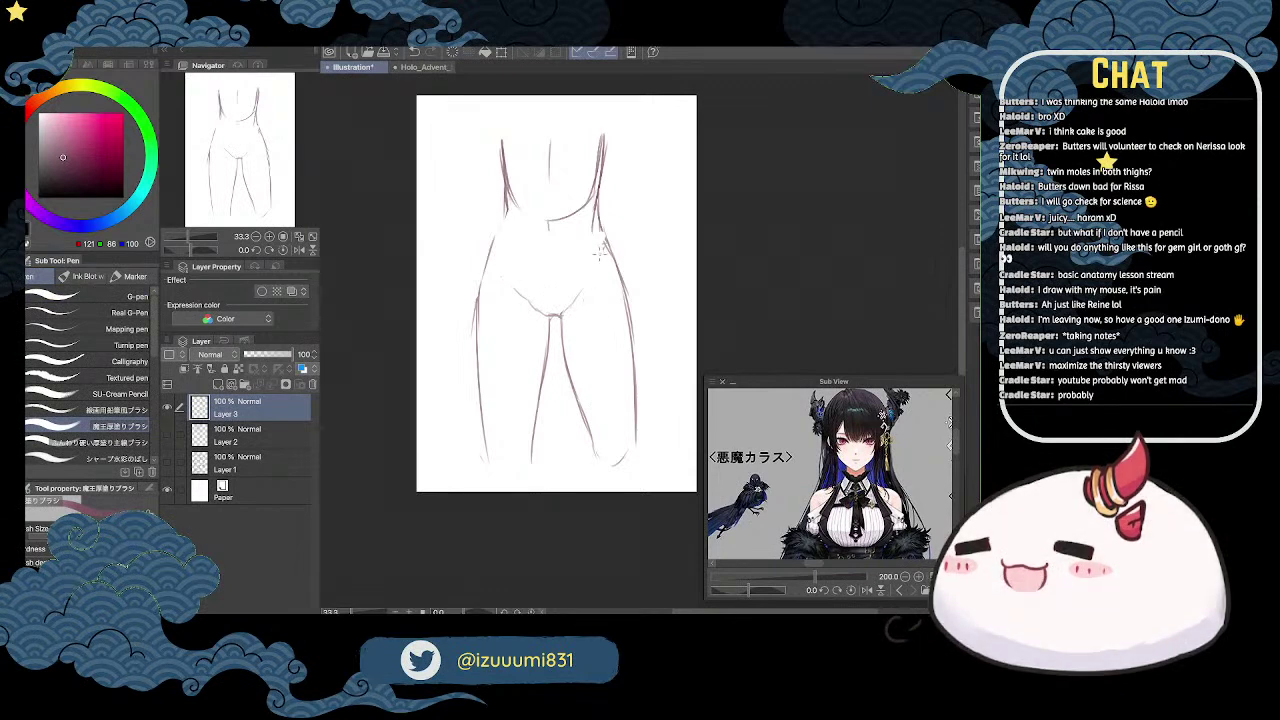
# Step: Transform the figure sketch, scaling it down slightly and moving it lower on the canvas
pyautogui.click(502, 53)
pyautogui.moveTo(637, 132); pyautogui.dragTo(616, 175)
pyautogui.moveTo(585, 248); pyautogui.dragTo(596, 264)
pyautogui.click(594, 505)
pyautogui.moveTo(733, 166); pyautogui.dragTo(726, 179)
pyautogui.press('p')
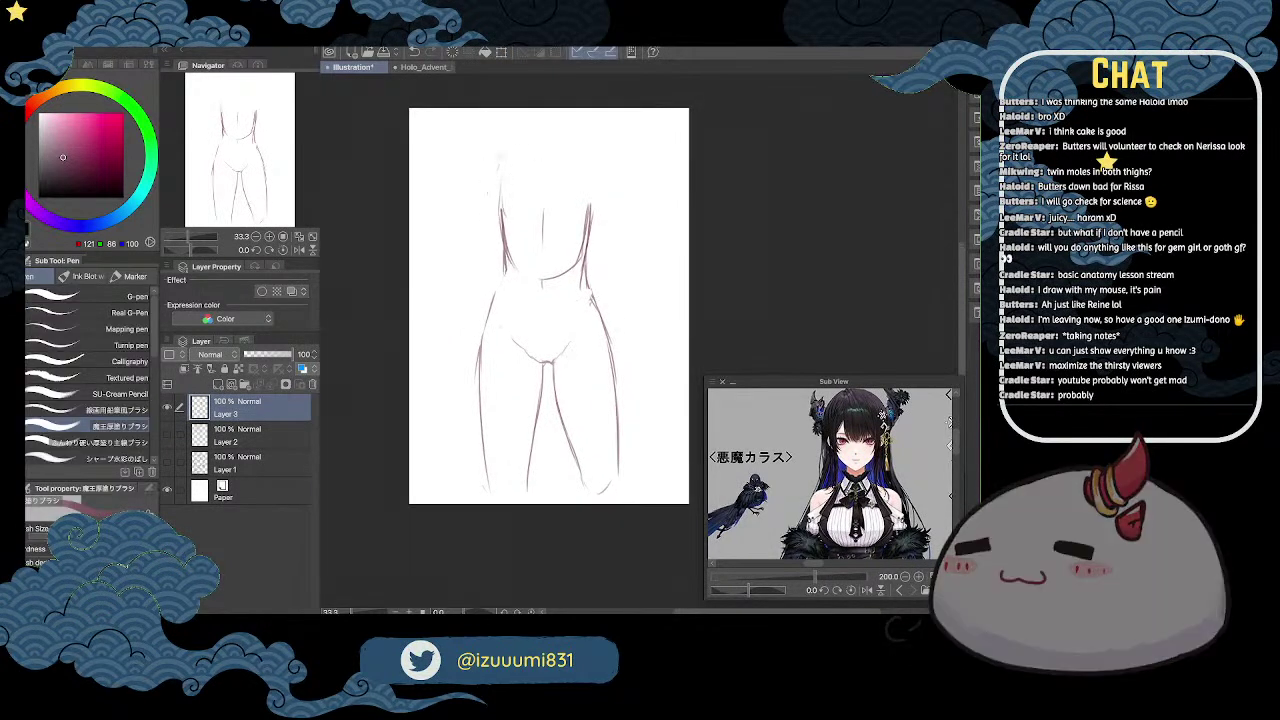
# Step: Sketch two round chest forms above the torso and erase the torso lines that overlap them
pyautogui.moveTo(482, 208); pyautogui.dragTo(528, 228)
pyautogui.moveTo(516, 165); pyautogui.dragTo(543, 208)
pyautogui.moveTo(590, 164)
pyautogui.mouseDown()
pyautogui.moveTo(596, 229)
pyautogui.moveTo(546, 190)
pyautogui.moveTo(598, 226)
pyautogui.mouseUp()
pyautogui.press('e')
pyautogui.moveTo(502, 208); pyautogui.dragTo(511, 213)
pyautogui.moveTo(589, 205); pyautogui.dragTo(586, 221)
pyautogui.moveTo(544, 192); pyautogui.dragTo(545, 214)
pyautogui.press('p')
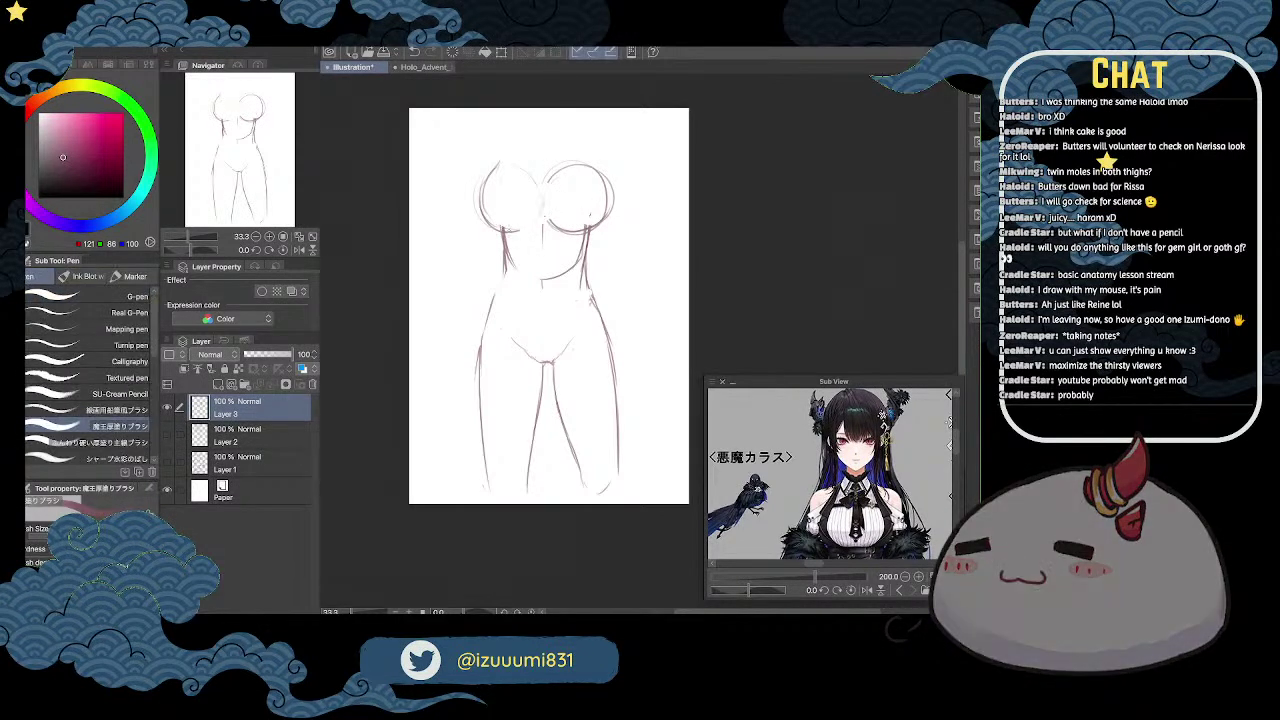
# Step: Refine the outer and lower contours of both chest forms, erasing the excess circle lines
pyautogui.press('e')
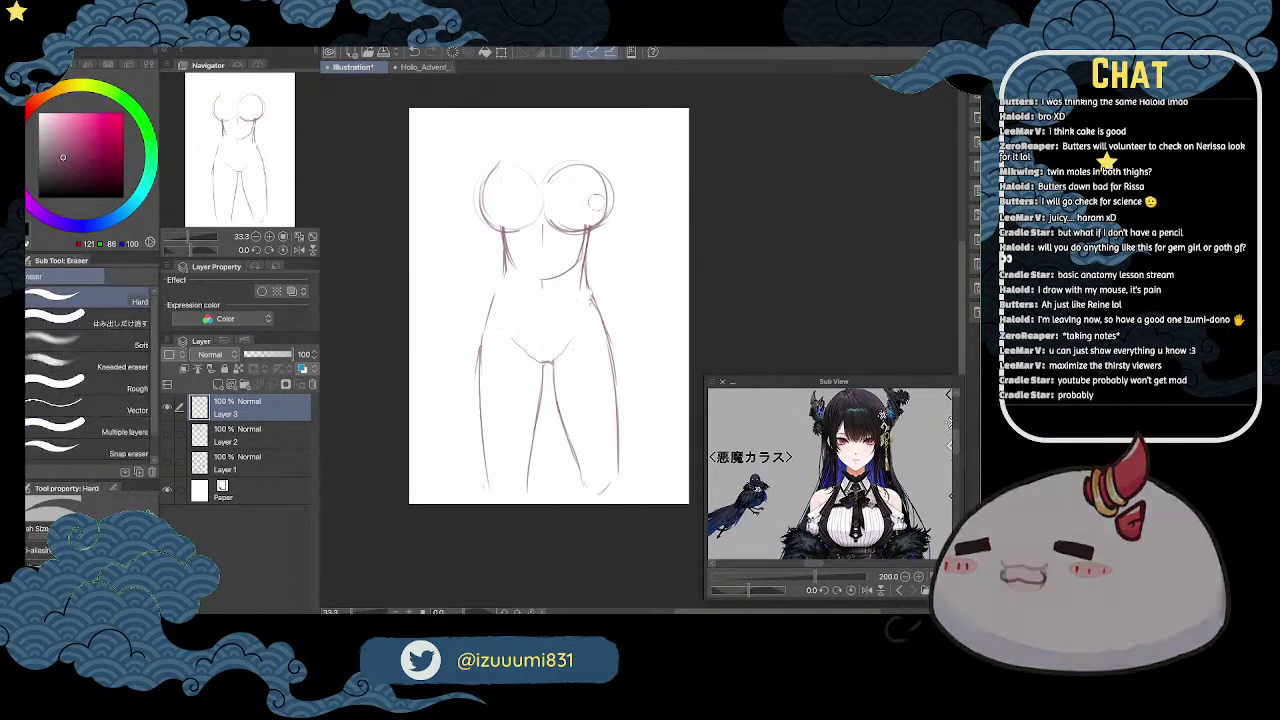
pyautogui.moveTo(500, 171); pyautogui.dragTo(485, 204)
pyautogui.press('p')
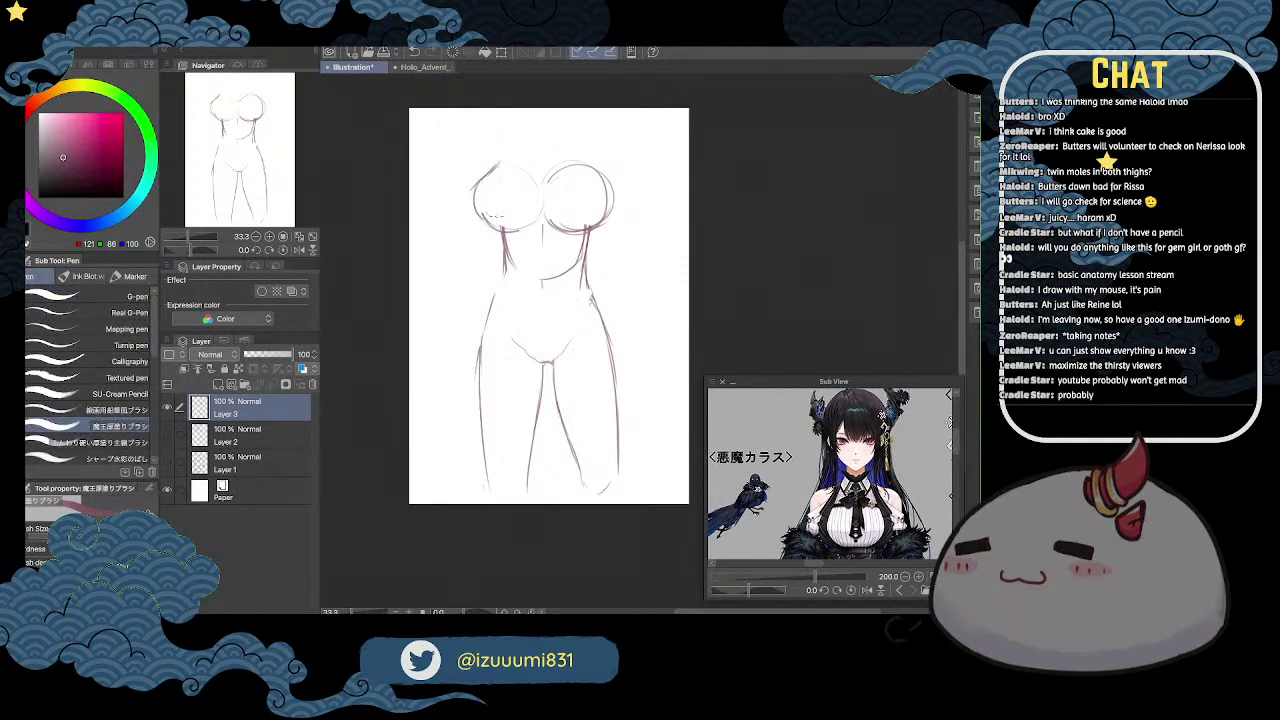
pyautogui.press('e')
pyautogui.moveTo(600, 173); pyautogui.dragTo(606, 187)
pyautogui.press('p')
pyautogui.press('e')
pyautogui.press('p')
pyautogui.press('e')
pyautogui.moveTo(574, 228)
pyautogui.mouseDown()
pyautogui.moveTo(597, 218)
pyautogui.moveTo(542, 246)
pyautogui.mouseUp()
pyautogui.press('p')
pyautogui.press('e')
pyautogui.press('p')
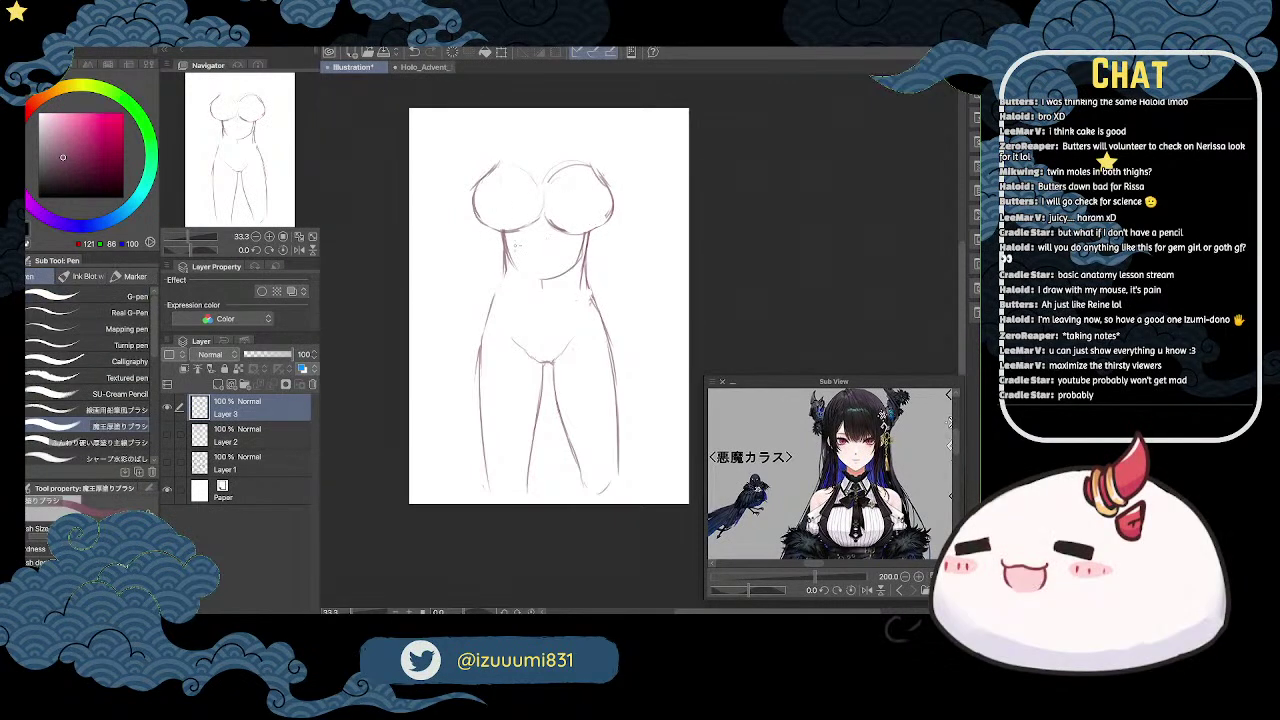
# Step: Redraw the abdomen centre line and navel, and smooth both waist contours down into the hips
pyautogui.press('e')
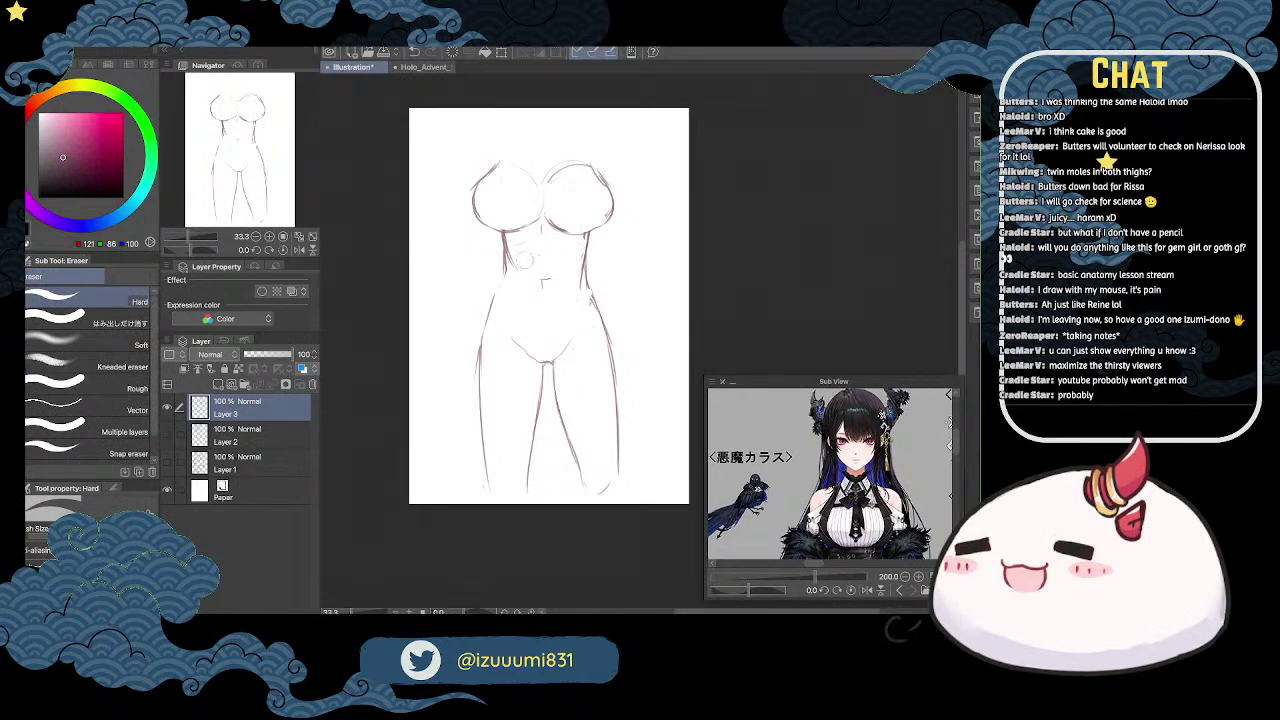
pyautogui.press('p')
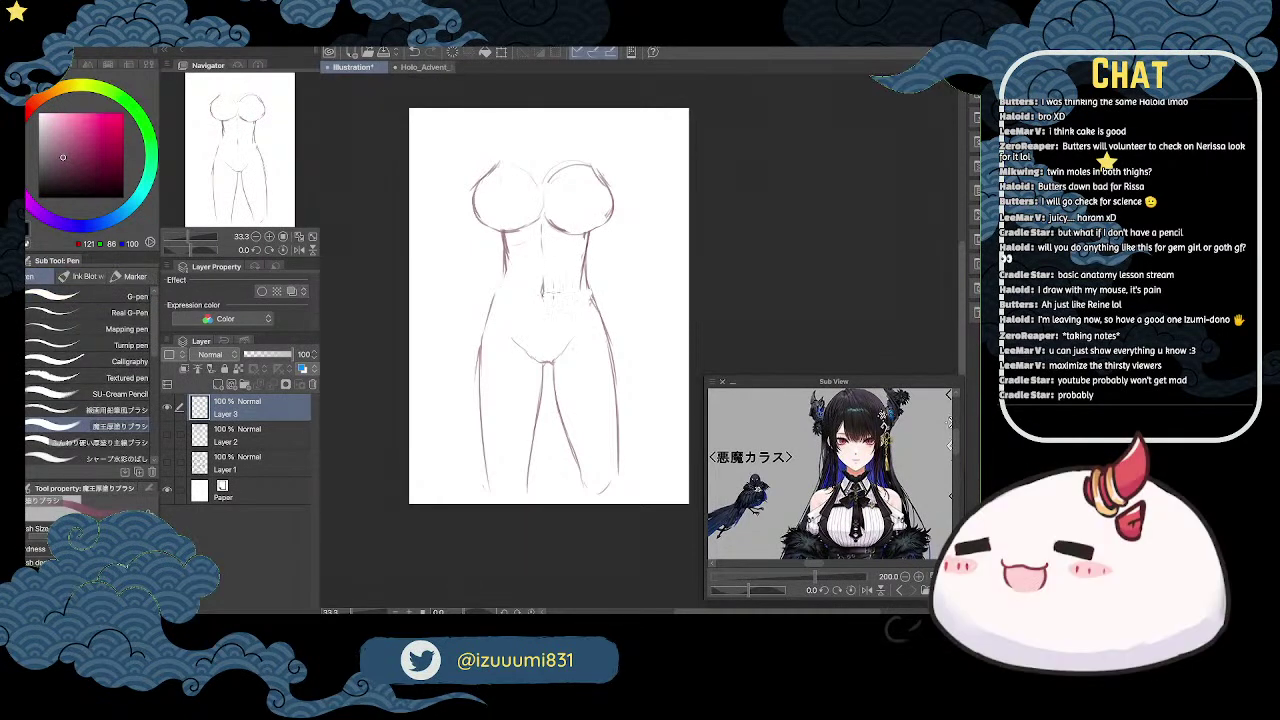
pyautogui.press('e')
pyautogui.moveTo(507, 286)
pyautogui.mouseDown()
pyautogui.moveTo(507, 262)
pyautogui.moveTo(499, 287)
pyautogui.mouseUp()
pyautogui.press('p')
pyautogui.press('e')
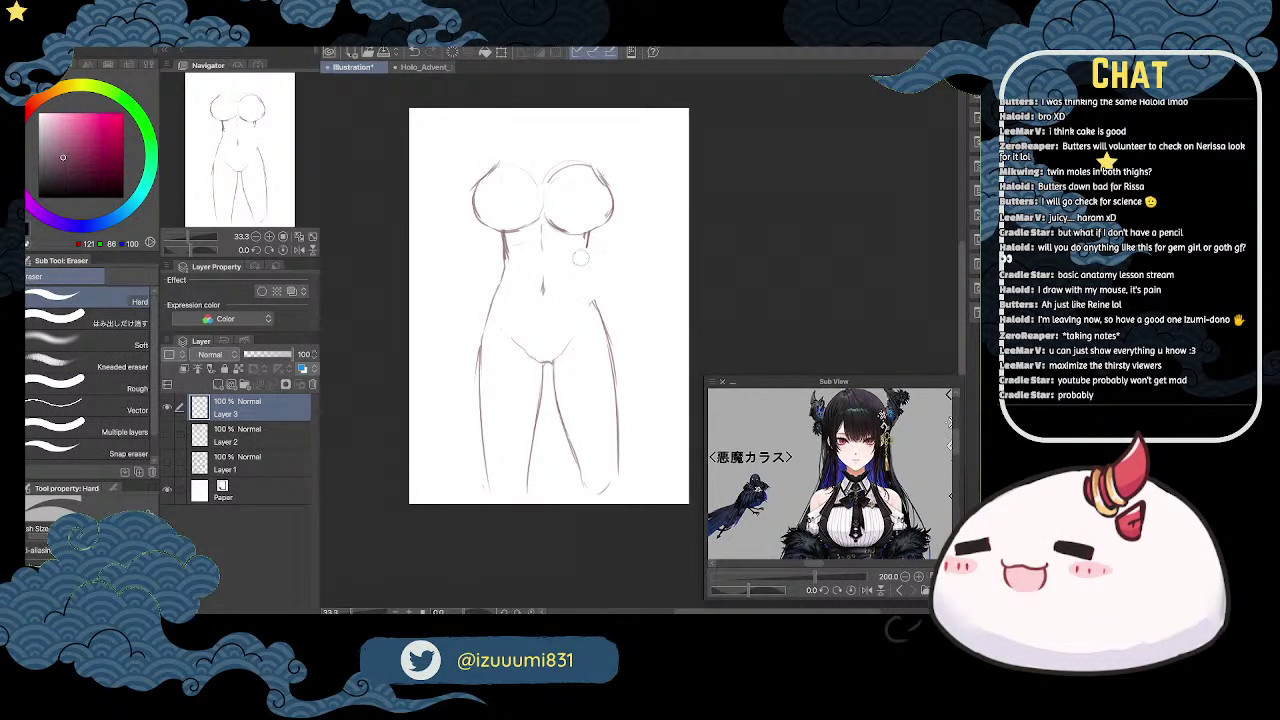
pyautogui.press('p')
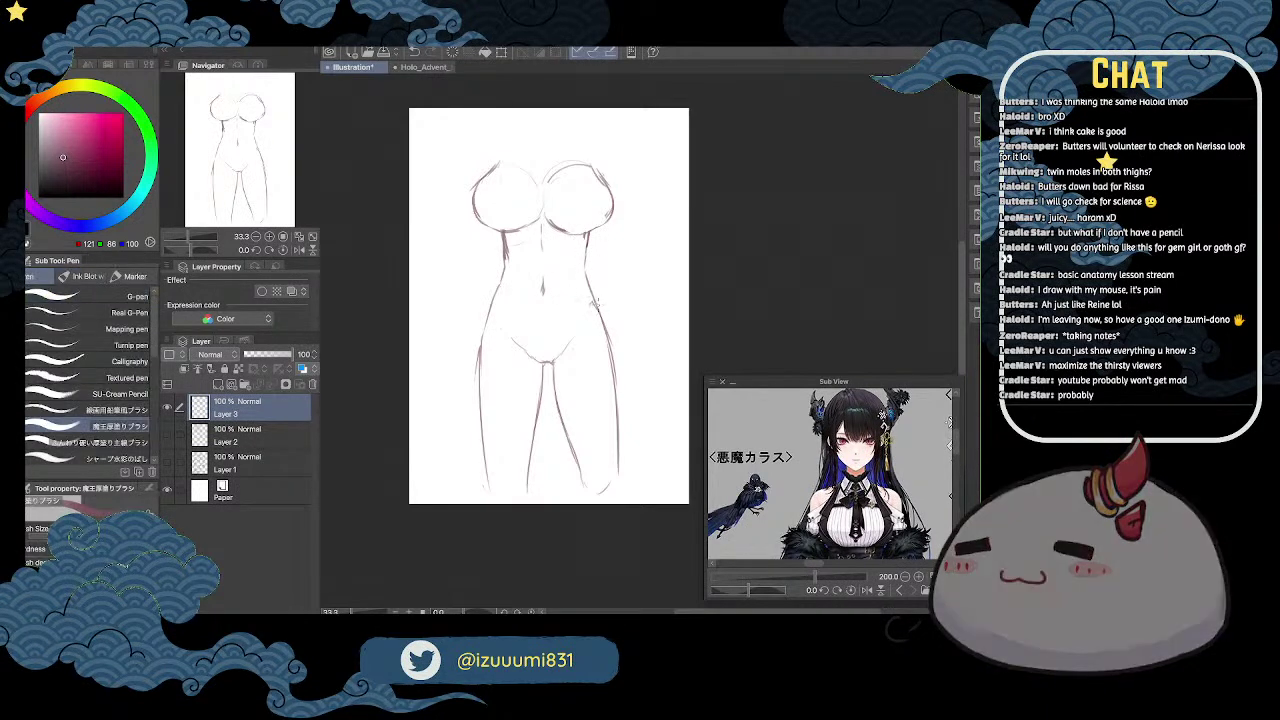
# Step: Erase stray lines on the right-hand chest form and retouch its contour
pyautogui.press('e')
pyautogui.moveTo(586, 162)
pyautogui.mouseDown()
pyautogui.moveTo(613, 208)
pyautogui.moveTo(598, 172)
pyautogui.moveTo(630, 200)
pyautogui.moveTo(603, 195)
pyautogui.moveTo(614, 216)
pyautogui.moveTo(544, 214)
pyautogui.mouseUp()
pyautogui.press('p')
pyautogui.press('e')
pyautogui.press('p')
pyautogui.press('e')
pyautogui.press('p')
# Step: Erase the pelvis V-lines and redraw them longer, angling up towards the hips
pyautogui.press('e')
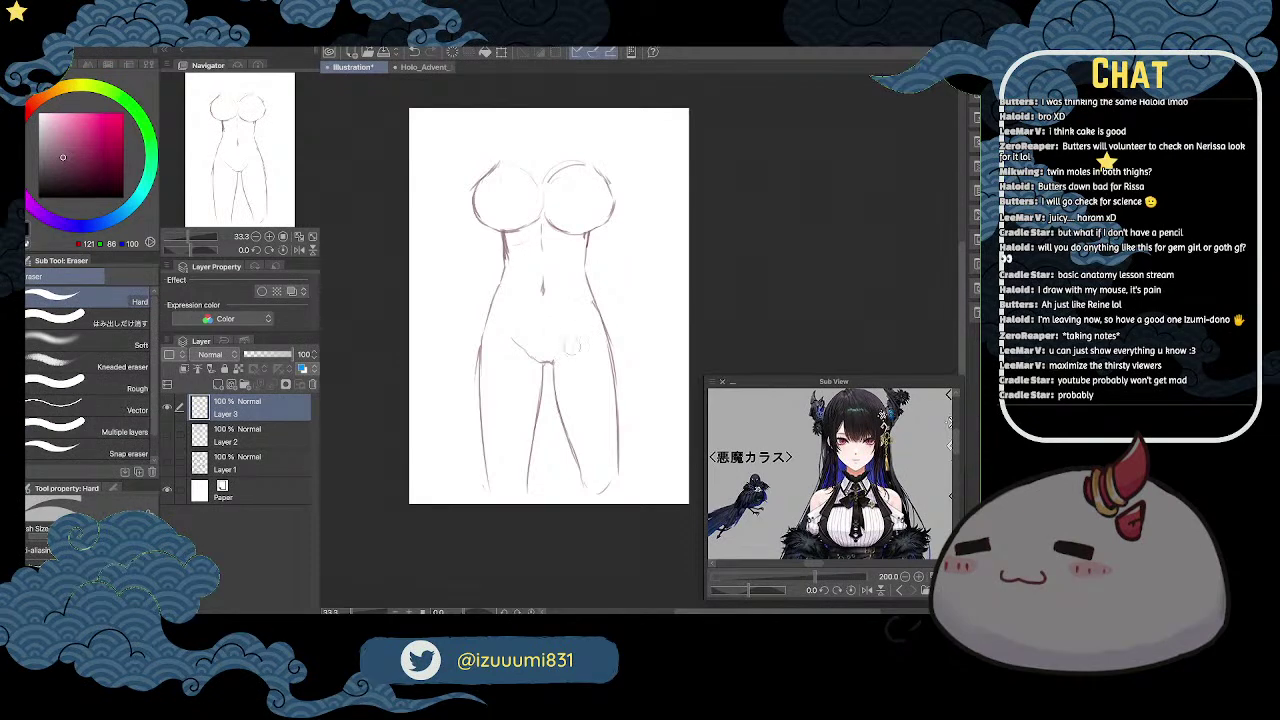
pyautogui.press('p')
pyautogui.press('e')
pyautogui.press('p')
pyautogui.moveTo(582, 339); pyautogui.dragTo(567, 346)
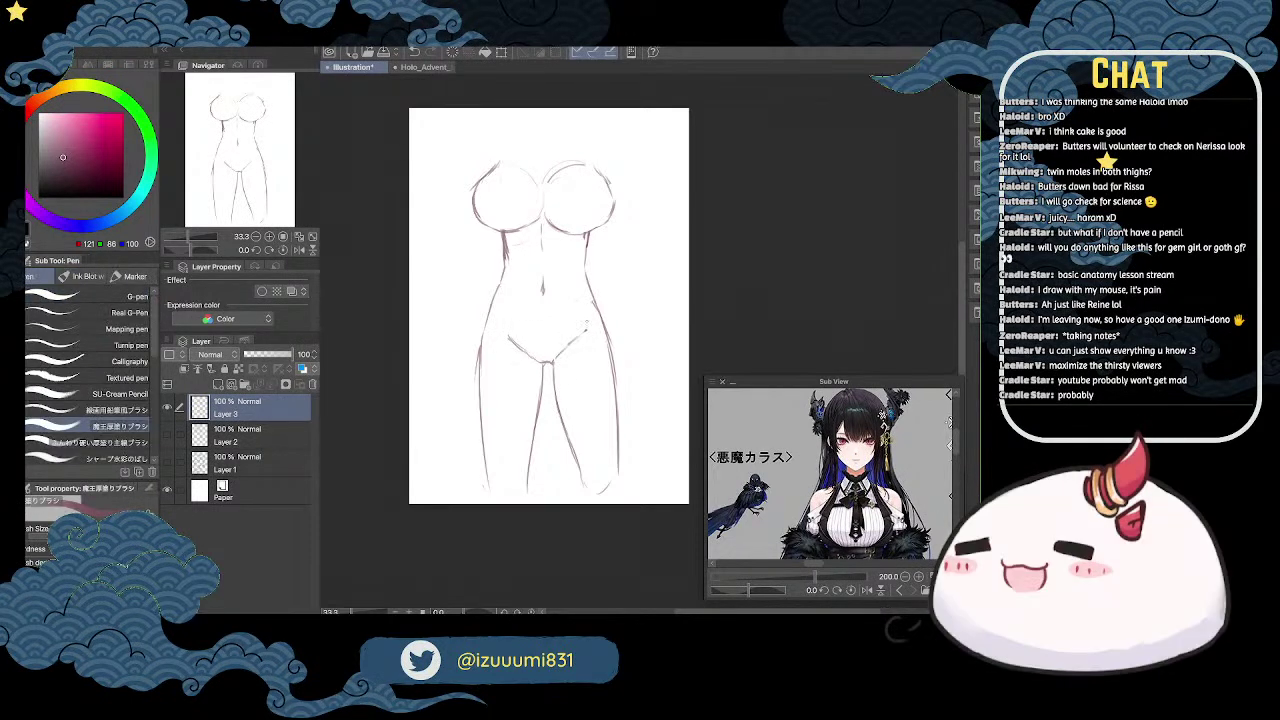
# Step: Check the guess list on Layer 1, hide it again, and dot a mole on the left-hand inner thigh
pyautogui.click(167, 463)
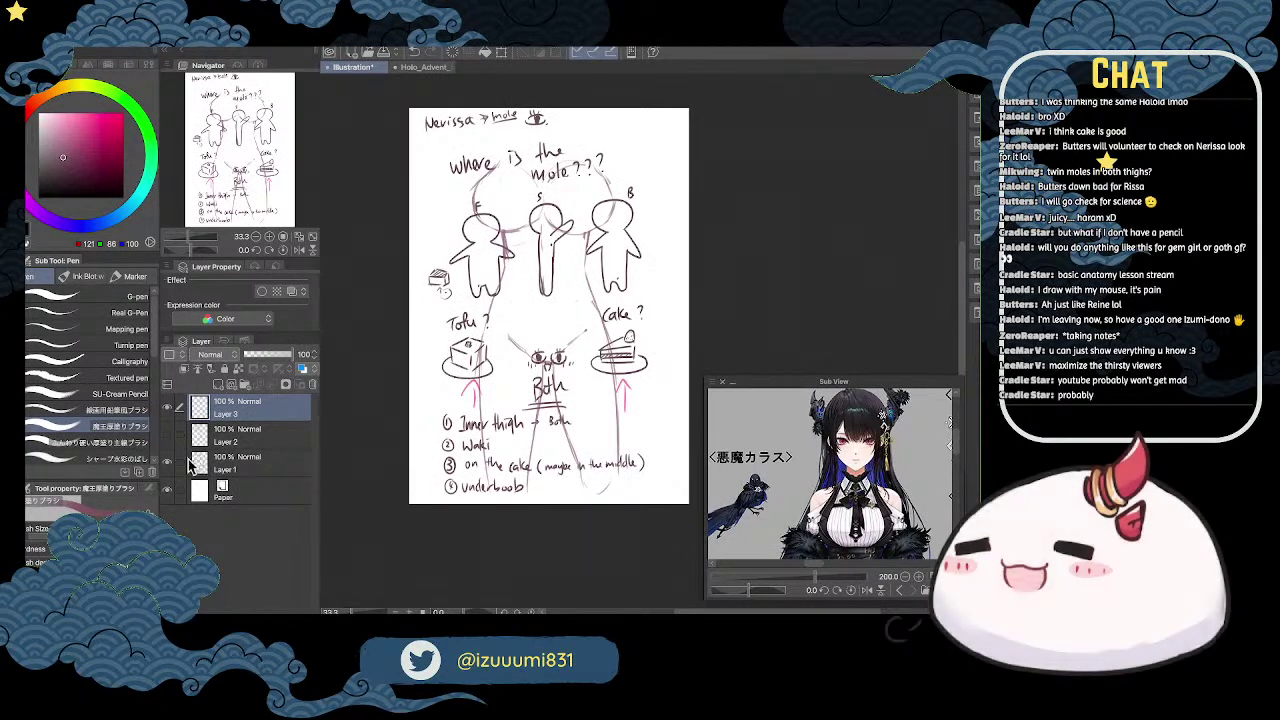
pyautogui.click(169, 462)
pyautogui.press('super+plus')
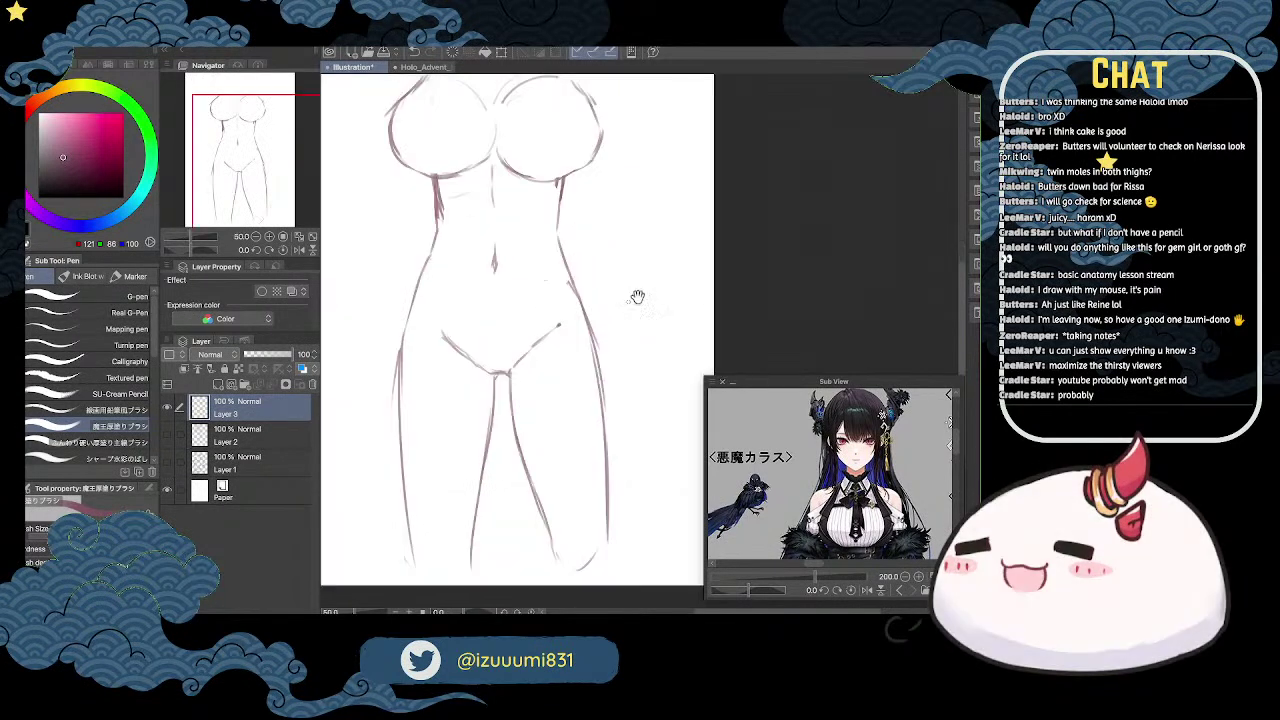
pyautogui.moveTo(673, 243); pyautogui.dragTo(720, 169)
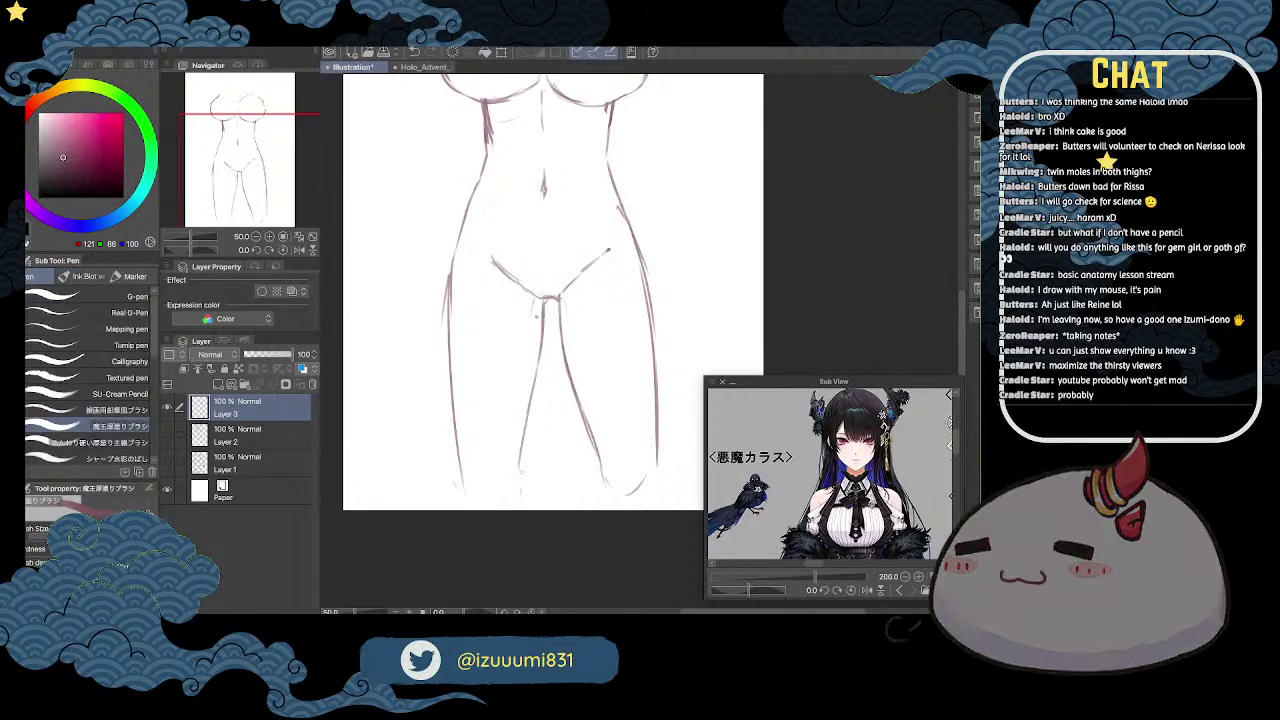
pyautogui.moveTo(643, 311); pyautogui.dragTo(651, 281)
pyautogui.press('e')
pyautogui.moveTo(536, 338)
pyautogui.mouseDown()
pyautogui.moveTo(532, 303)
pyautogui.moveTo(541, 324)
pyautogui.mouseUp()
pyautogui.press('p')
# Step: Clean up the lower ends of the thigh lines and the join at the crotch
pyautogui.press('e')
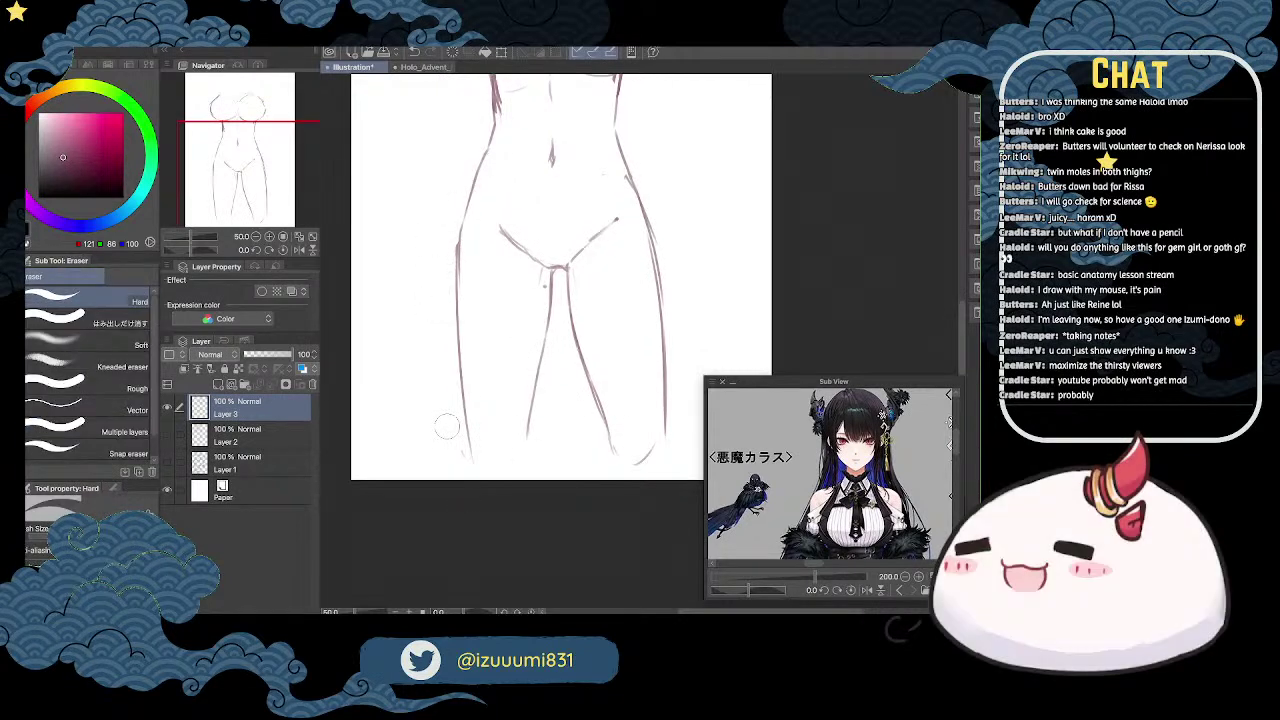
pyautogui.press('p')
pyautogui.press('e')
pyautogui.moveTo(551, 251); pyautogui.dragTo(565, 267)
pyautogui.press('p')
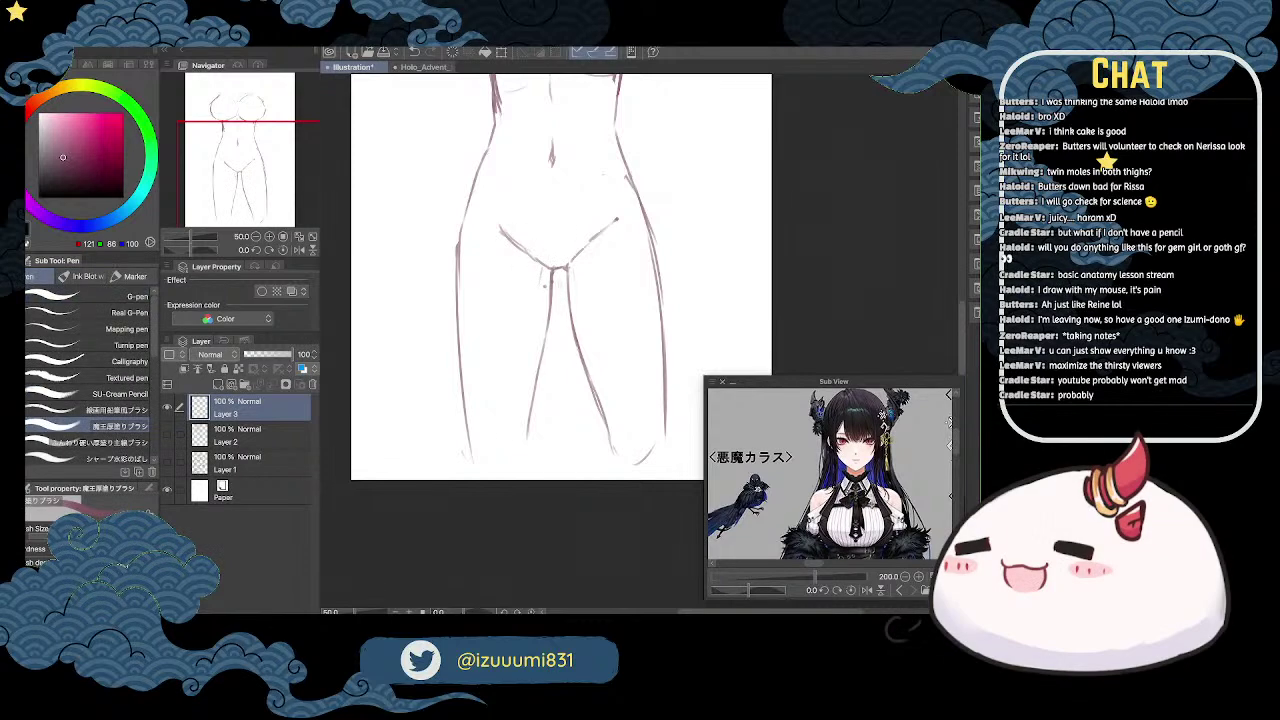
# Step: Erase the left-hand pelvis line and redraw it as a lighter stroke
pyautogui.press('e')
pyautogui.moveTo(531, 238)
pyautogui.mouseDown()
pyautogui.moveTo(524, 252)
pyautogui.moveTo(494, 226)
pyautogui.mouseUp()
pyautogui.press('p')
pyautogui.press('e')
pyautogui.press('p')
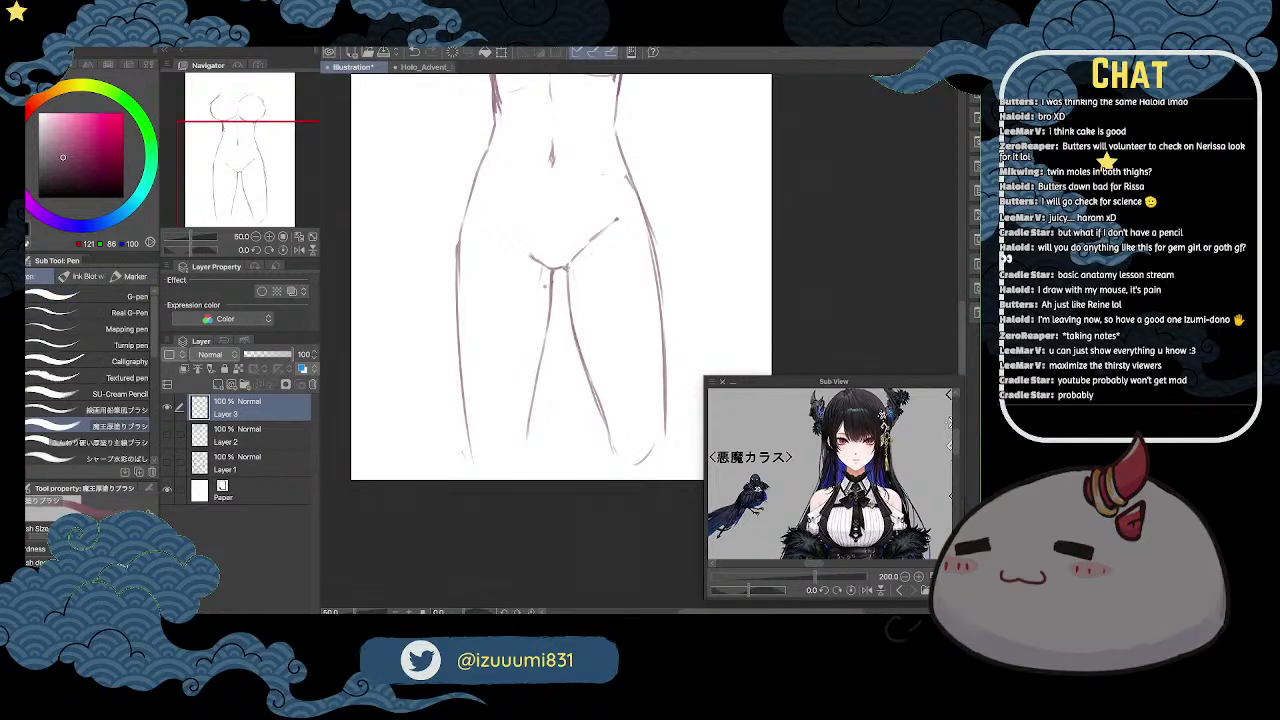
pyautogui.press('space')
pyautogui.moveTo(757, 212)
pyautogui.mouseDown()
pyautogui.moveTo(707, 204)
pyautogui.moveTo(718, 200)
pyautogui.mouseUp()
pyautogui.press('p')
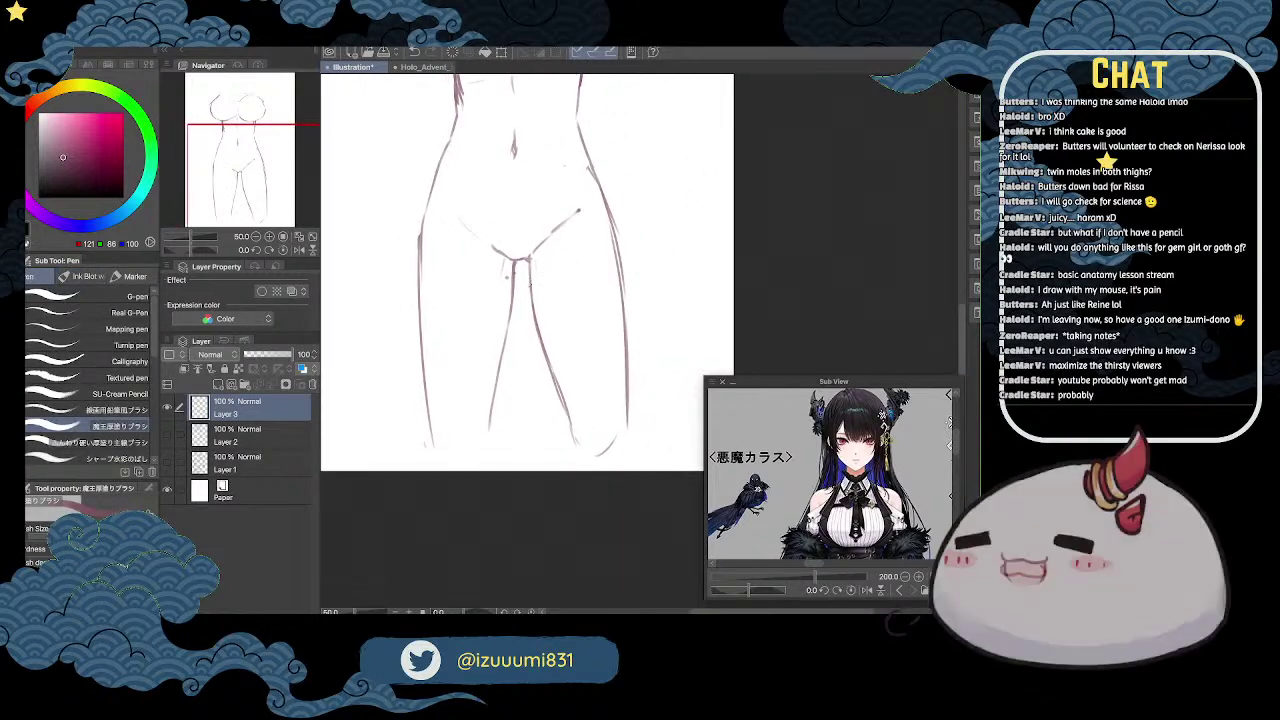
# Step: Redraw the left-hand thigh's inner contour and erase the extra curve beside the right-hand inner thigh
pyautogui.moveTo(535, 359); pyautogui.dragTo(546, 380)
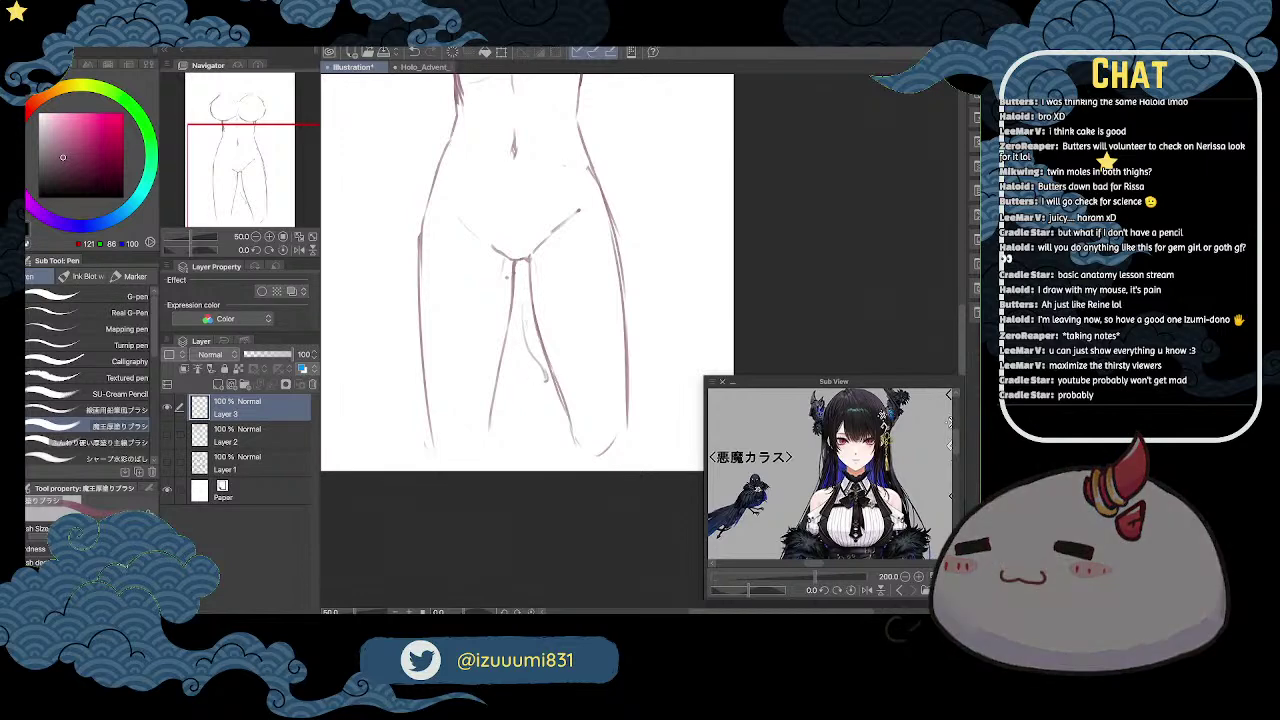
pyautogui.press('e')
pyautogui.moveTo(509, 342); pyautogui.dragTo(498, 380)
pyautogui.press('p')
pyautogui.moveTo(508, 312); pyautogui.dragTo(489, 435)
pyautogui.press('e')
pyautogui.moveTo(495, 375); pyautogui.dragTo(489, 442)
pyautogui.press('p')
pyautogui.press('e')
pyautogui.moveTo(507, 328); pyautogui.dragTo(491, 430)
pyautogui.press('p')
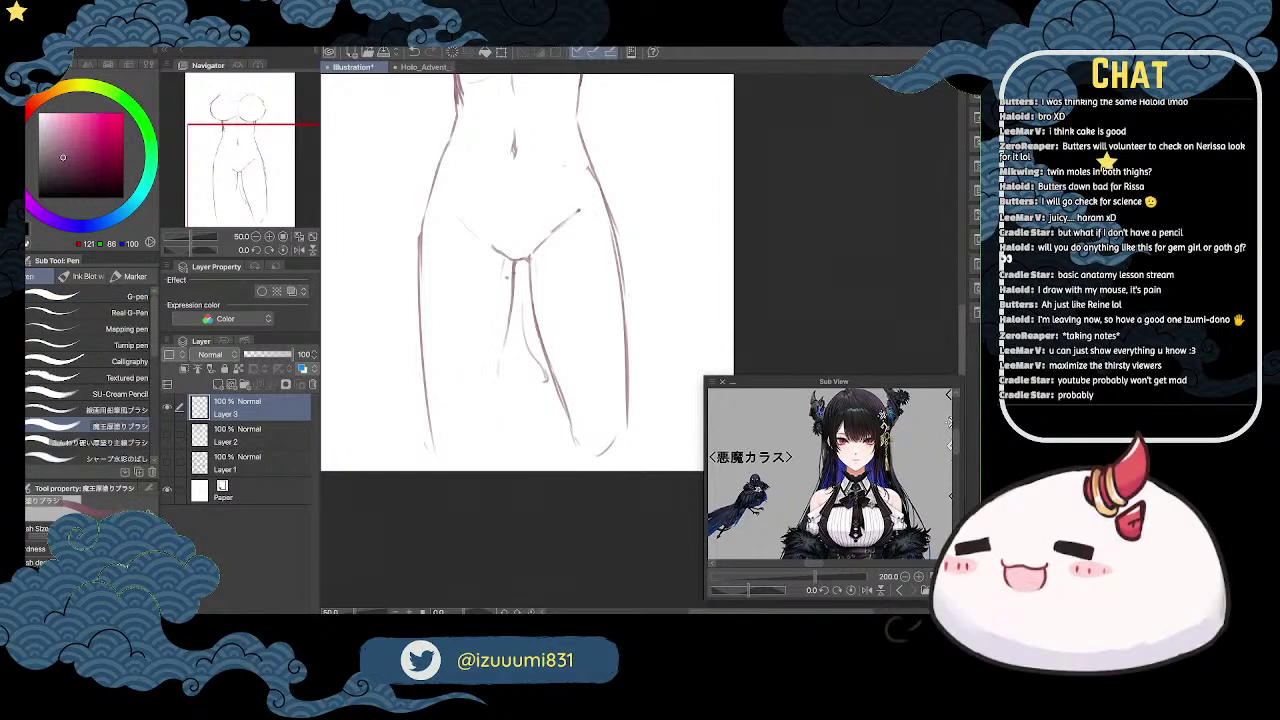
pyautogui.press('e')
pyautogui.moveTo(524, 308)
pyautogui.mouseDown()
pyautogui.moveTo(525, 350)
pyautogui.moveTo(550, 384)
pyautogui.mouseUp()
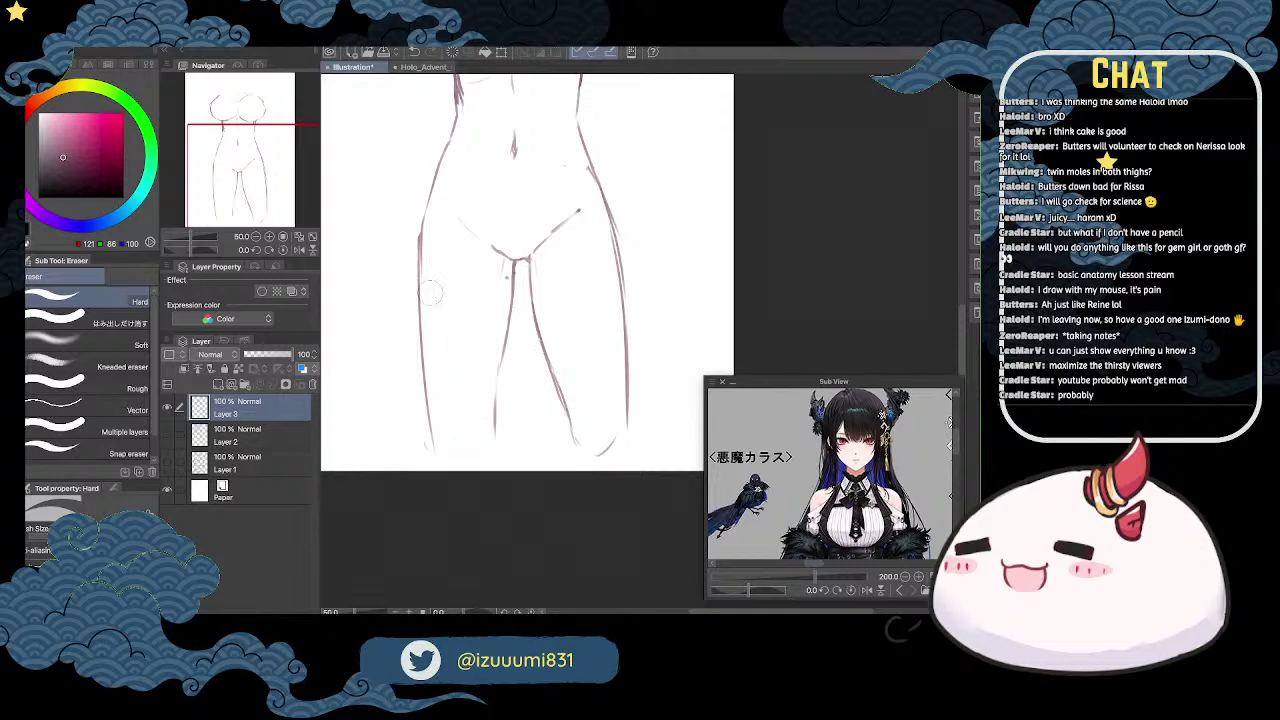
# Step: Thin the outer edges of both thighs with the eraser and redraw the right-hand thigh's outer contour
pyautogui.moveTo(429, 234); pyautogui.dragTo(431, 264)
pyautogui.moveTo(428, 404); pyautogui.dragTo(433, 425)
pyautogui.moveTo(621, 258); pyautogui.dragTo(613, 440)
pyautogui.press('p')
pyautogui.moveTo(619, 328); pyautogui.dragTo(620, 440)
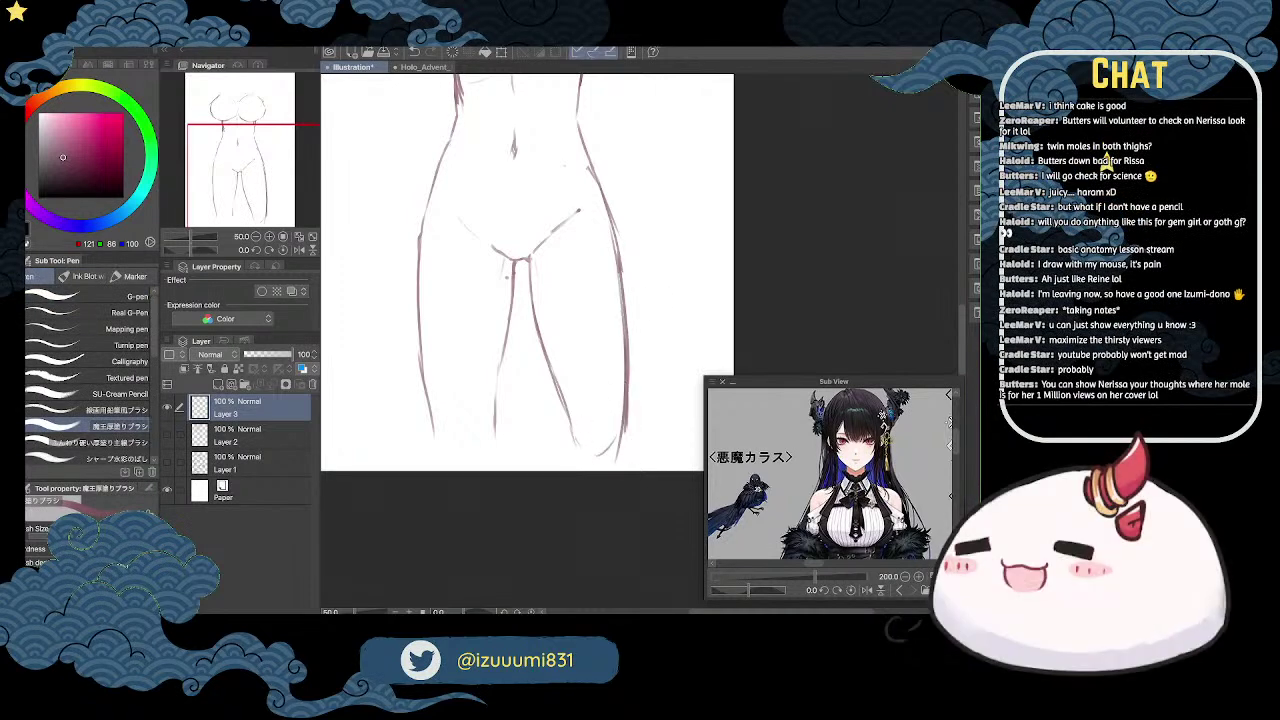
# Step: Close the bottom of the left-hand thigh with a rounded curve and dot a mole on the right-hand inner thigh
pyautogui.moveTo(430, 422)
pyautogui.mouseDown()
pyautogui.moveTo(462, 469)
pyautogui.moveTo(495, 434)
pyautogui.mouseUp()
pyautogui.scroll(1, 581, 154)
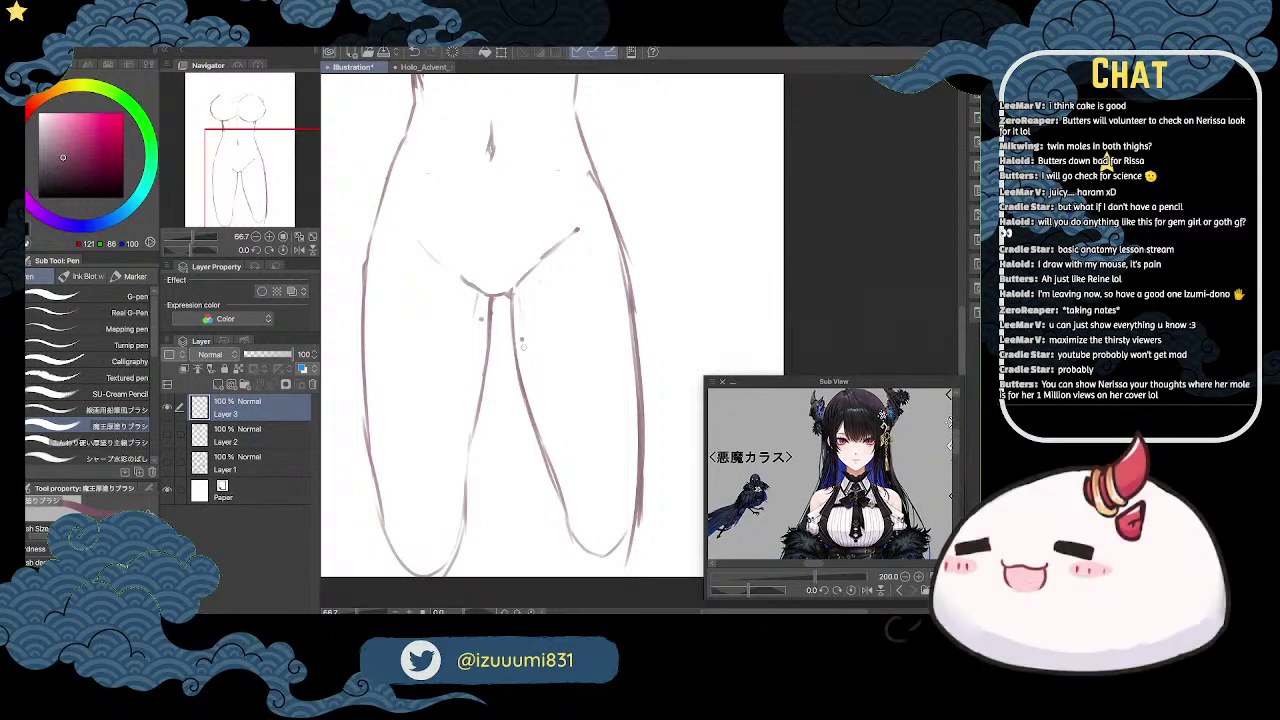
# Step: Erase the dark right-hand pelvis line, redraw both pelvis lines lightly, and touch up the left-hand thigh's inner contour
pyautogui.scroll(-1, 531, 334)
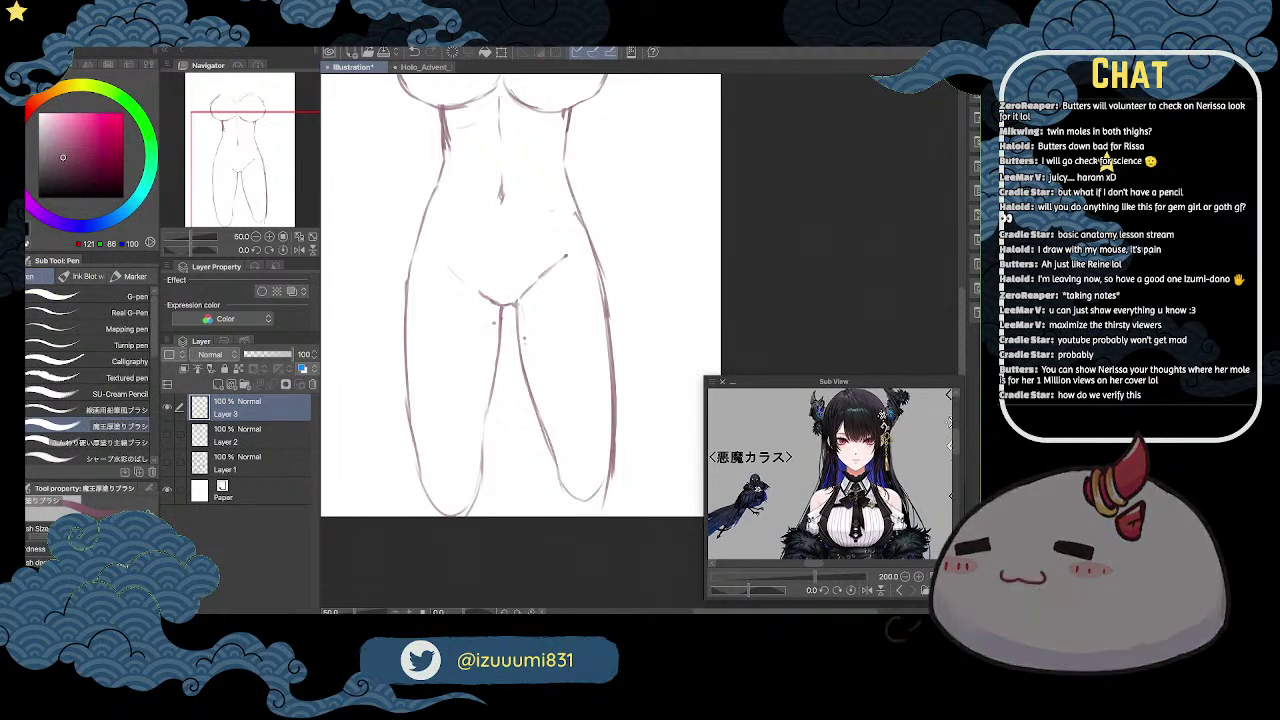
pyautogui.press('e')
pyautogui.moveTo(568, 258)
pyautogui.mouseDown()
pyautogui.moveTo(573, 245)
pyautogui.moveTo(534, 284)
pyautogui.moveTo(568, 254)
pyautogui.mouseUp()
pyautogui.press('e')
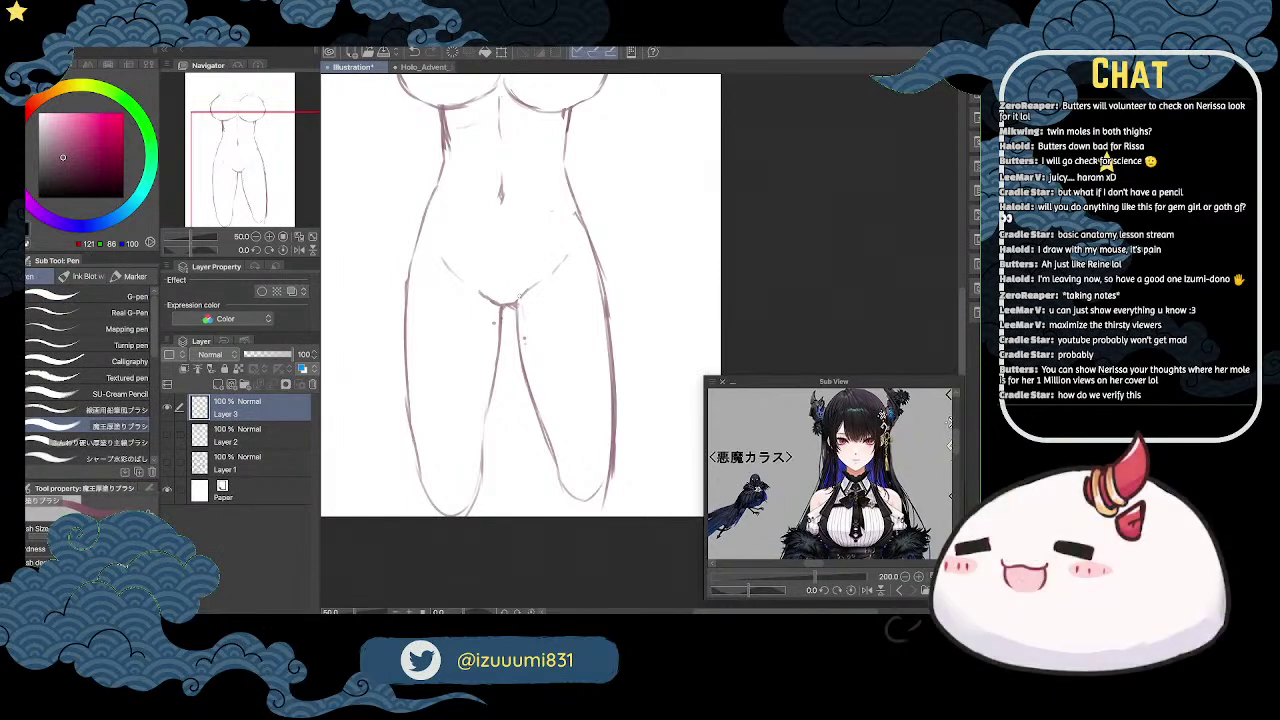
pyautogui.moveTo(484, 442); pyautogui.dragTo(481, 486)
pyautogui.scroll(-2, 680, 320)
pyautogui.moveTo(700, 251); pyautogui.dragTo(670, 260)
pyautogui.scroll(1, 674, 288)
pyautogui.scroll(1, 660, 255)
# Step: Thin the doubled left-hand rib line below the bust and redraw it as a cleaner stroke
pyautogui.press('e')
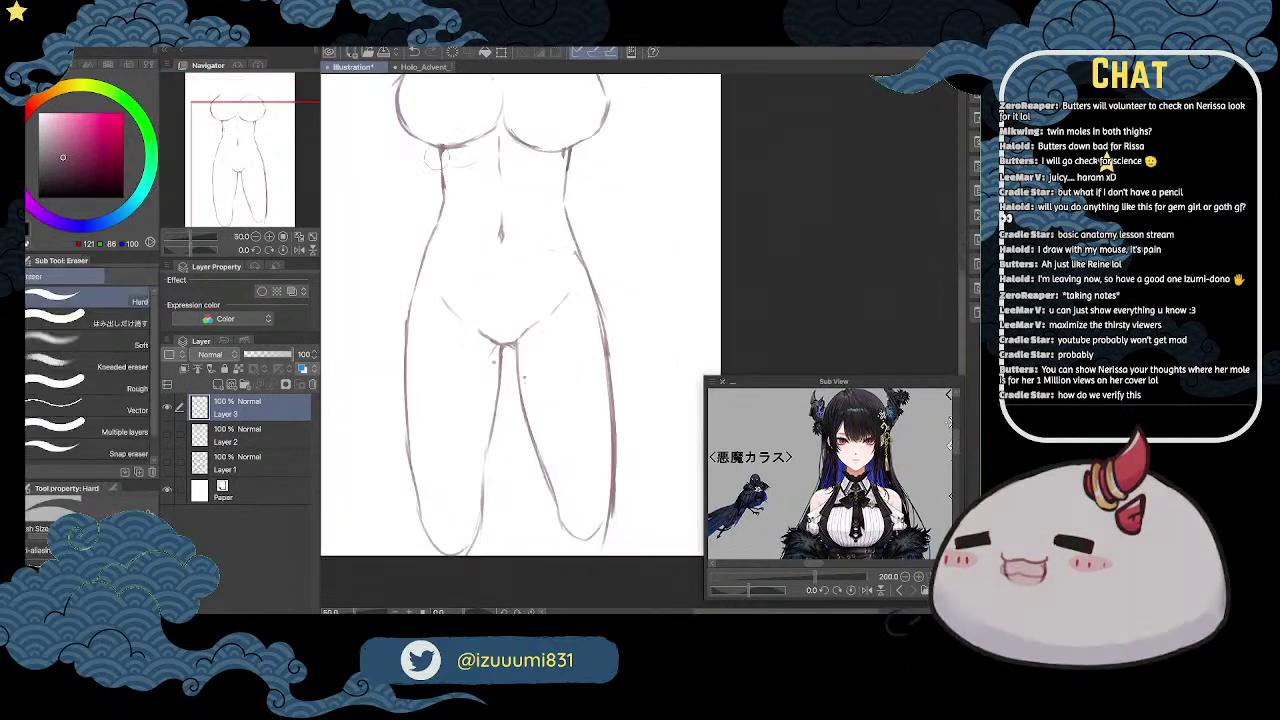
pyautogui.press('p')
pyautogui.press('e')
pyautogui.moveTo(451, 172); pyautogui.dragTo(449, 190)
pyautogui.press('p')
pyautogui.press('e')
pyautogui.press('p')
# Step: Erase and redraw the lower outer curve of the right-hand bust above the rib line
pyautogui.moveTo(561, 150)
pyautogui.mouseDown()
pyautogui.moveTo(564, 166)
pyautogui.moveTo(598, 126)
pyautogui.mouseUp()
pyautogui.press('e')
pyautogui.press('p')
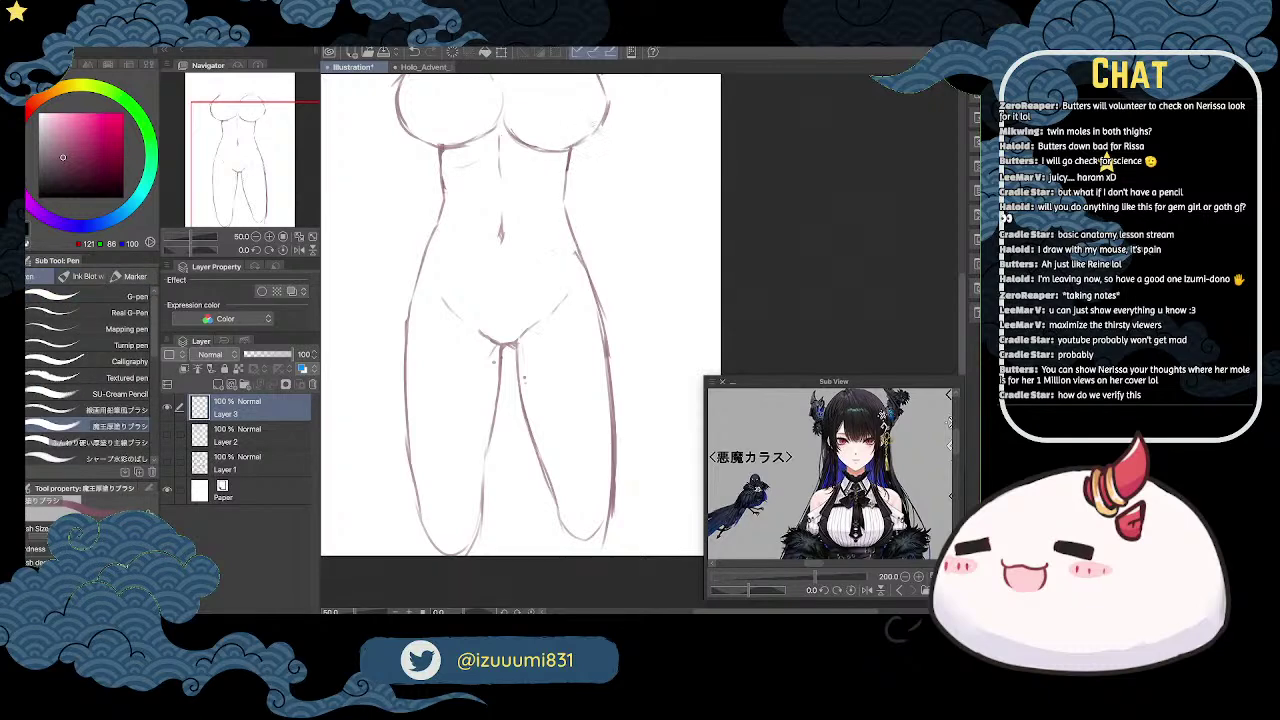
pyautogui.press('e')
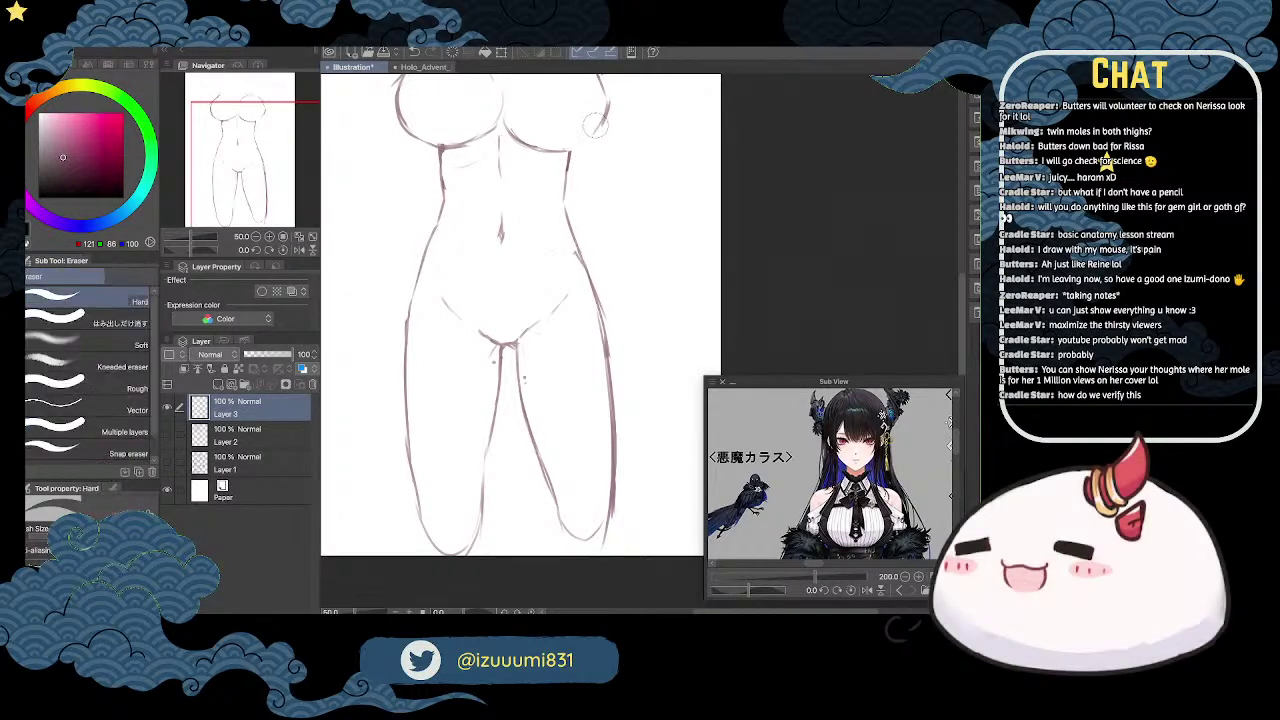
pyautogui.press('p')
pyautogui.moveTo(638, 144); pyautogui.dragTo(646, 200)
# Step: Clean up the left-hand bust's outer and upper contour with the eraser and pen, and save the illustration
pyautogui.press('e')
pyautogui.moveTo(412, 156); pyautogui.dragTo(415, 178)
pyautogui.moveTo(455, 114); pyautogui.dragTo(403, 150)
pyautogui.press('p')
pyautogui.press('super+s')
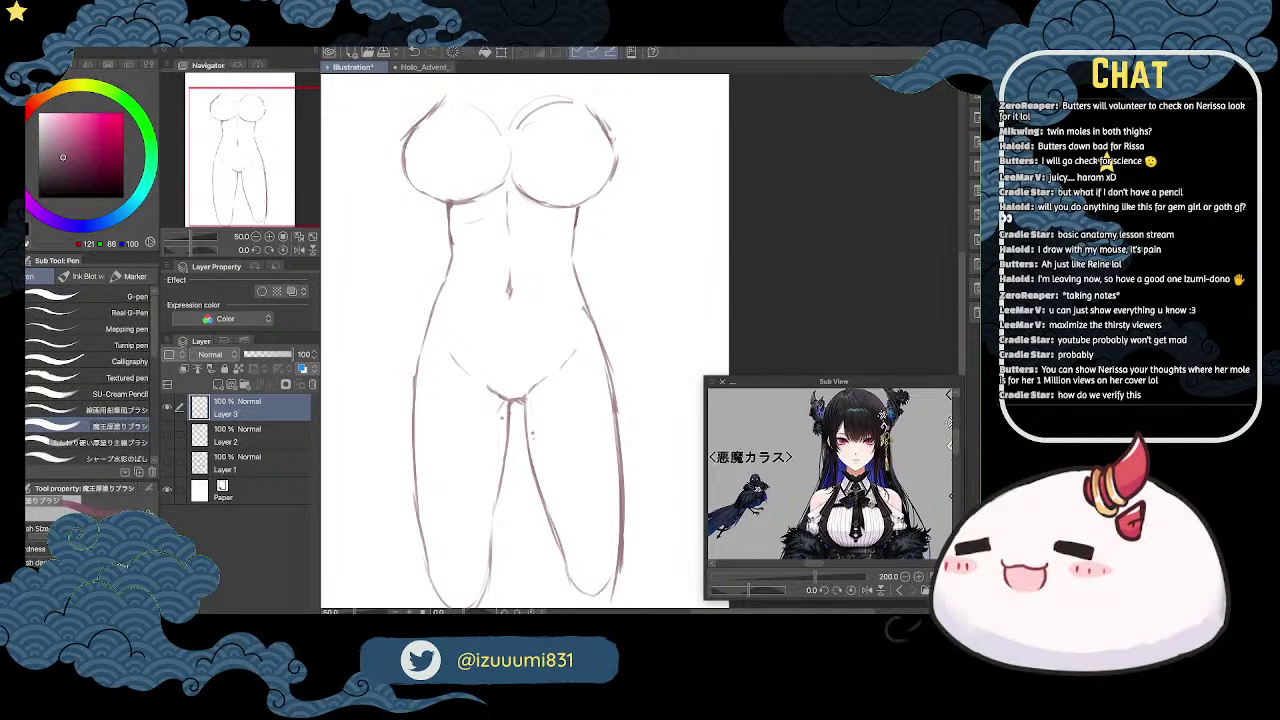
# Step: Thin the right-hand bust's upper outer line and redraw its outer and lower contour
pyautogui.press('e')
pyautogui.moveTo(598, 114)
pyautogui.mouseDown()
pyautogui.moveTo(616, 146)
pyautogui.moveTo(611, 125)
pyautogui.mouseUp()
pyautogui.press('p')
pyautogui.press('e')
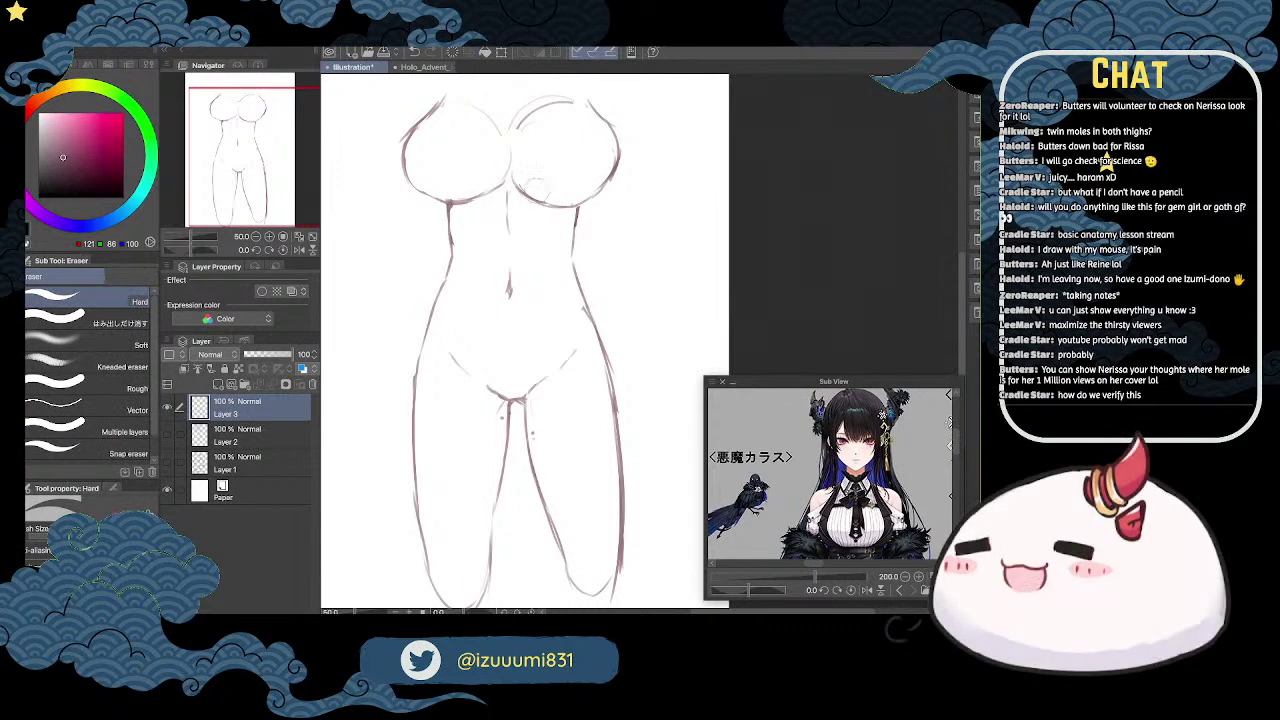
pyautogui.press('p')
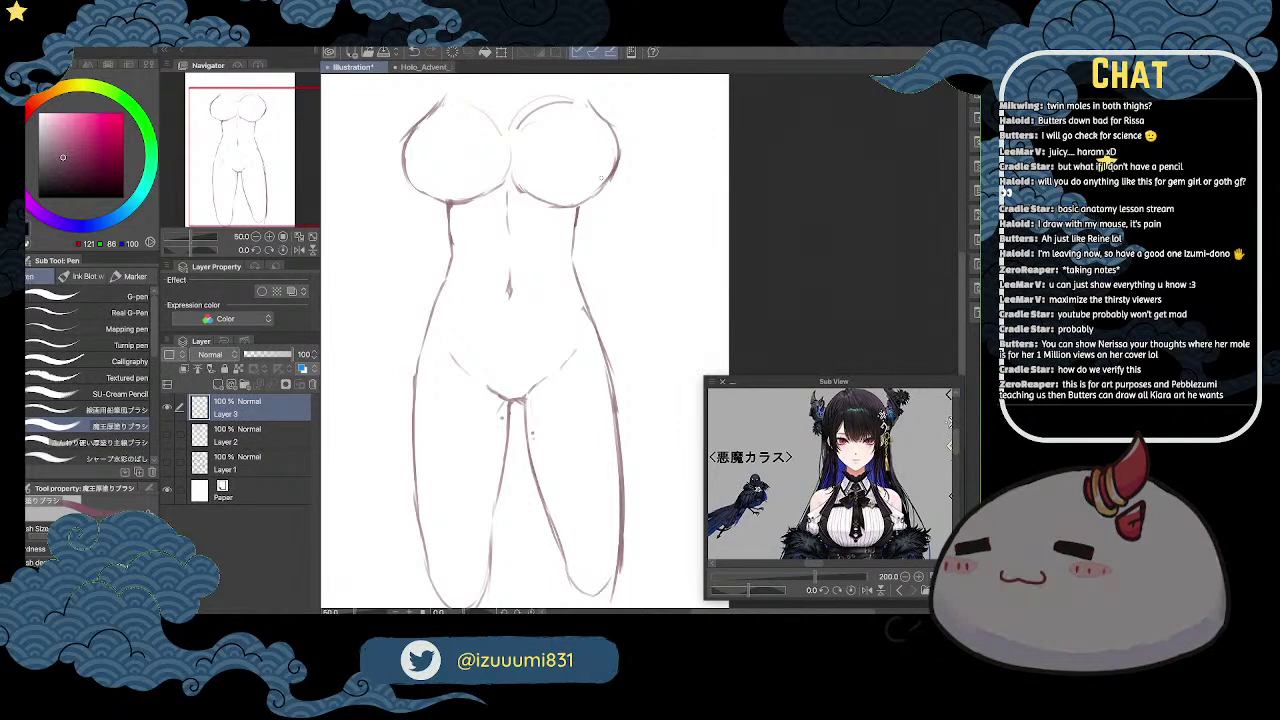
# Step: Erase the trial mole at the right-hand bust's lower inner edge and dot one on its upper inner side
pyautogui.scroll(1, 601, 178)
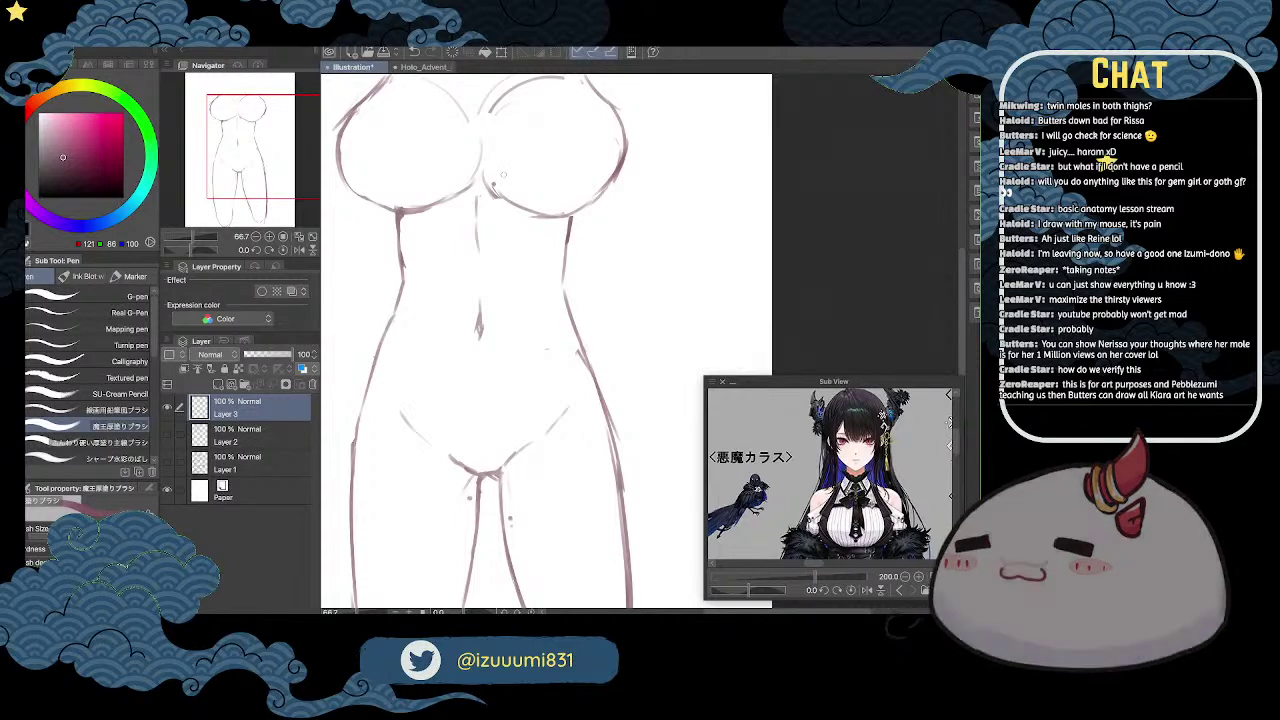
pyautogui.press('e')
pyautogui.scroll(-2, 520, 176)
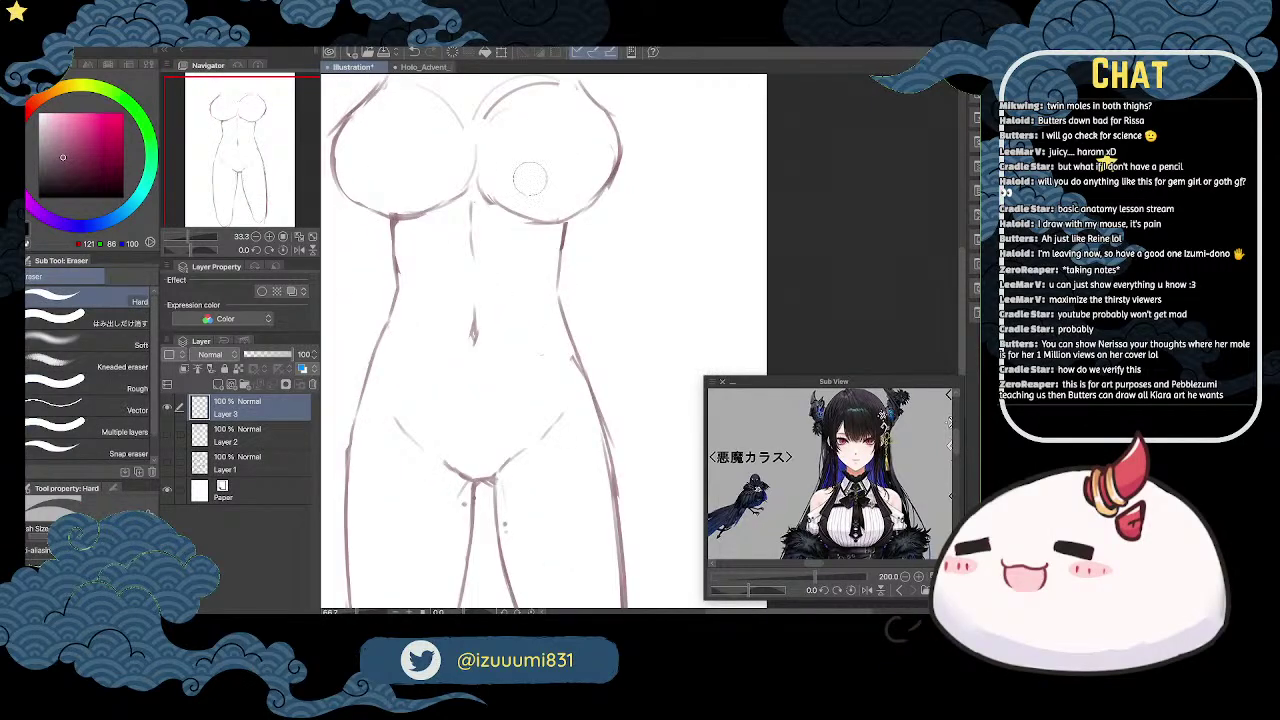
pyautogui.press('p')
pyautogui.scroll(-1, 534, 178)
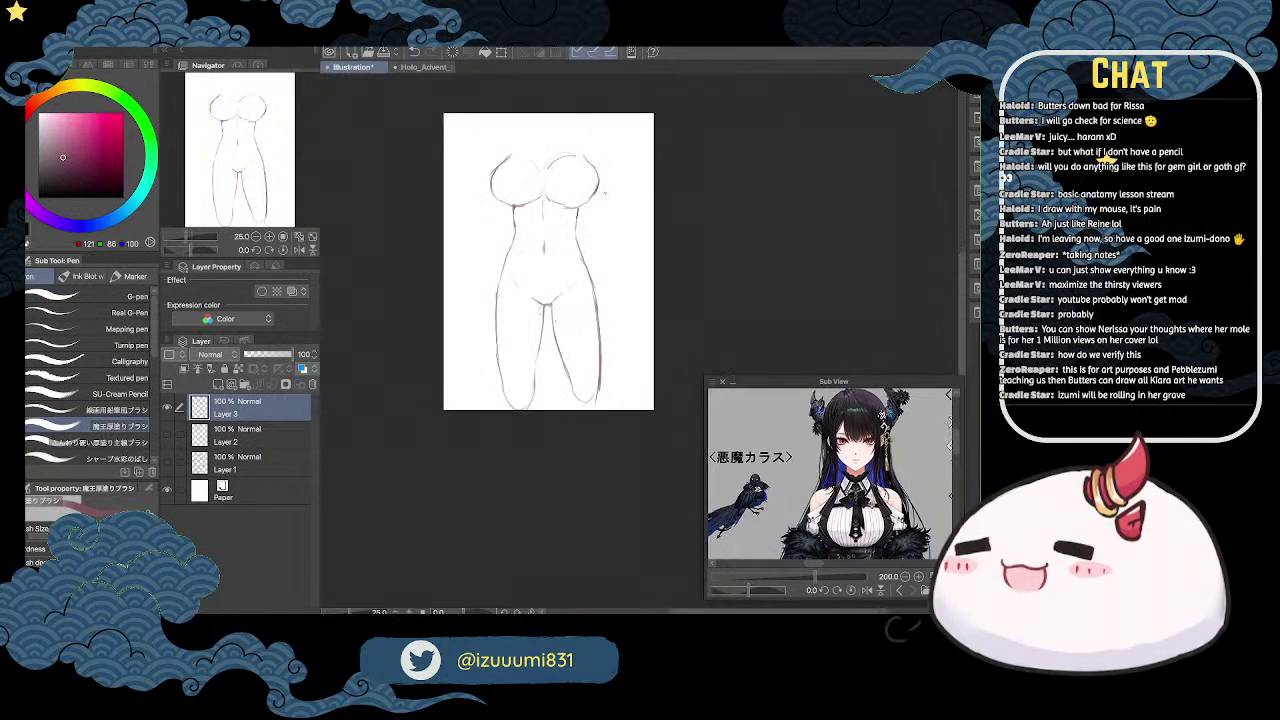
pyautogui.scroll(2, 604, 190)
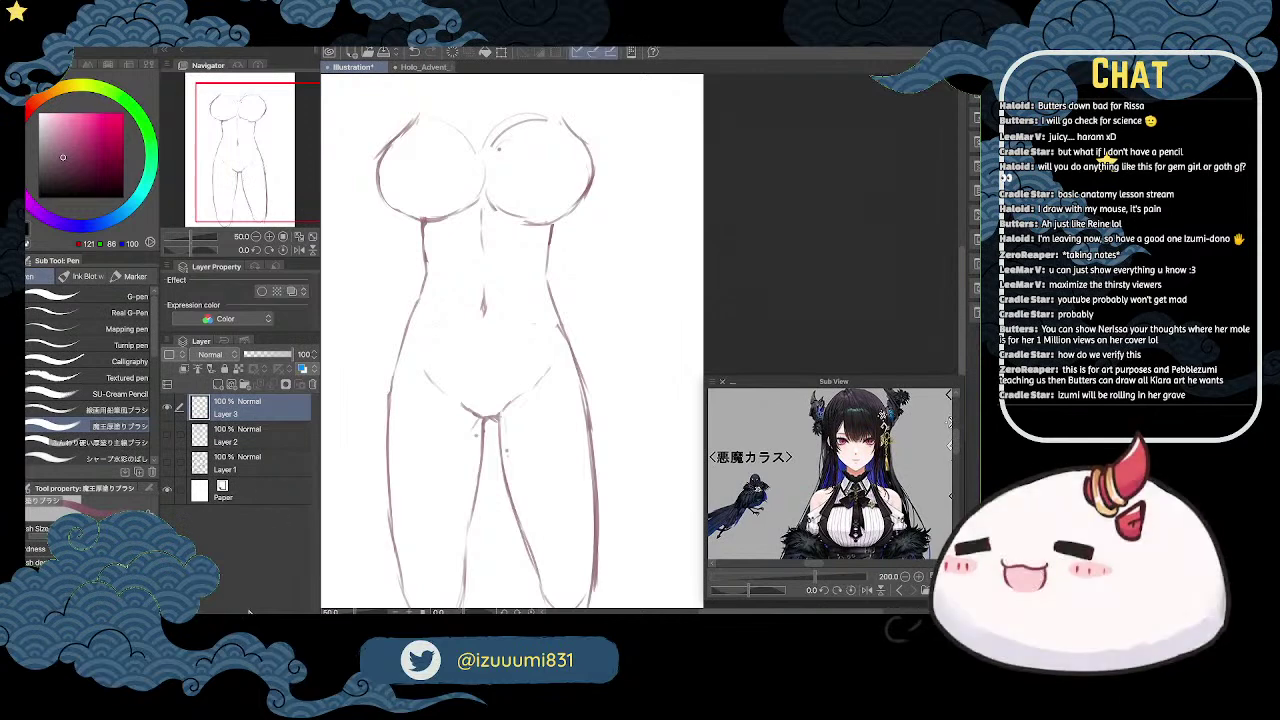
# Step: Hide Layer 3, add a new layer above it, and try arched strokes for a new torso view
pyautogui.click(167, 407)
pyautogui.click(218, 385)
pyautogui.press('space')
pyautogui.moveTo(557, 213); pyautogui.dragTo(564, 235)
pyautogui.press('p')
pyautogui.moveTo(525, 172)
pyautogui.mouseDown()
pyautogui.moveTo(505, 270)
pyautogui.moveTo(522, 278)
pyautogui.moveTo(544, 182)
pyautogui.moveTo(565, 250)
pyautogui.mouseUp()
pyautogui.hotkey('ctrl', 'z')
pyautogui.hotkey('ctrl', 'z')
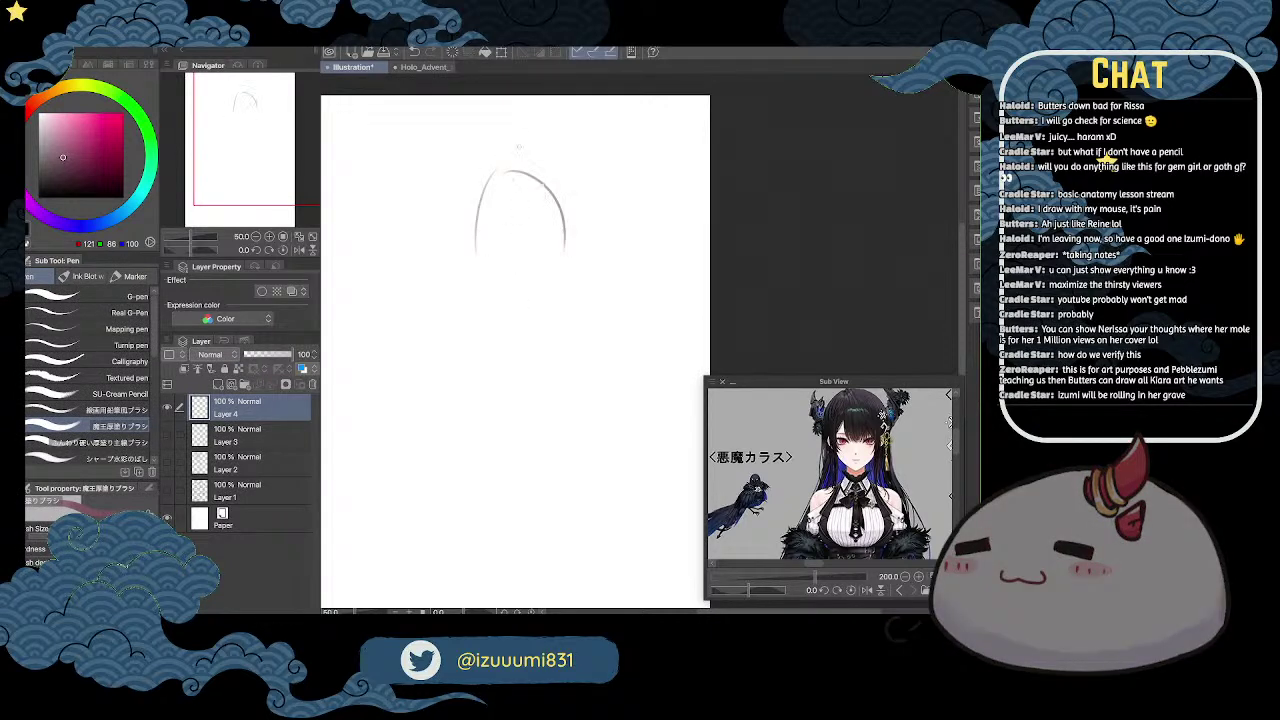
# Step: Sketch a rounded rib-cage guide for the turned torso, with outer side curves and an inner contour line
pyautogui.moveTo(445, 248)
pyautogui.mouseDown()
pyautogui.moveTo(526, 172)
pyautogui.moveTo(462, 235)
pyautogui.moveTo(575, 271)
pyautogui.mouseUp()
pyautogui.press('e')
pyautogui.press('p')
pyautogui.moveTo(447, 230); pyautogui.dragTo(438, 318)
pyautogui.moveTo(488, 181); pyautogui.dragTo(467, 298)
pyautogui.moveTo(438, 228); pyautogui.dragTo(435, 272)
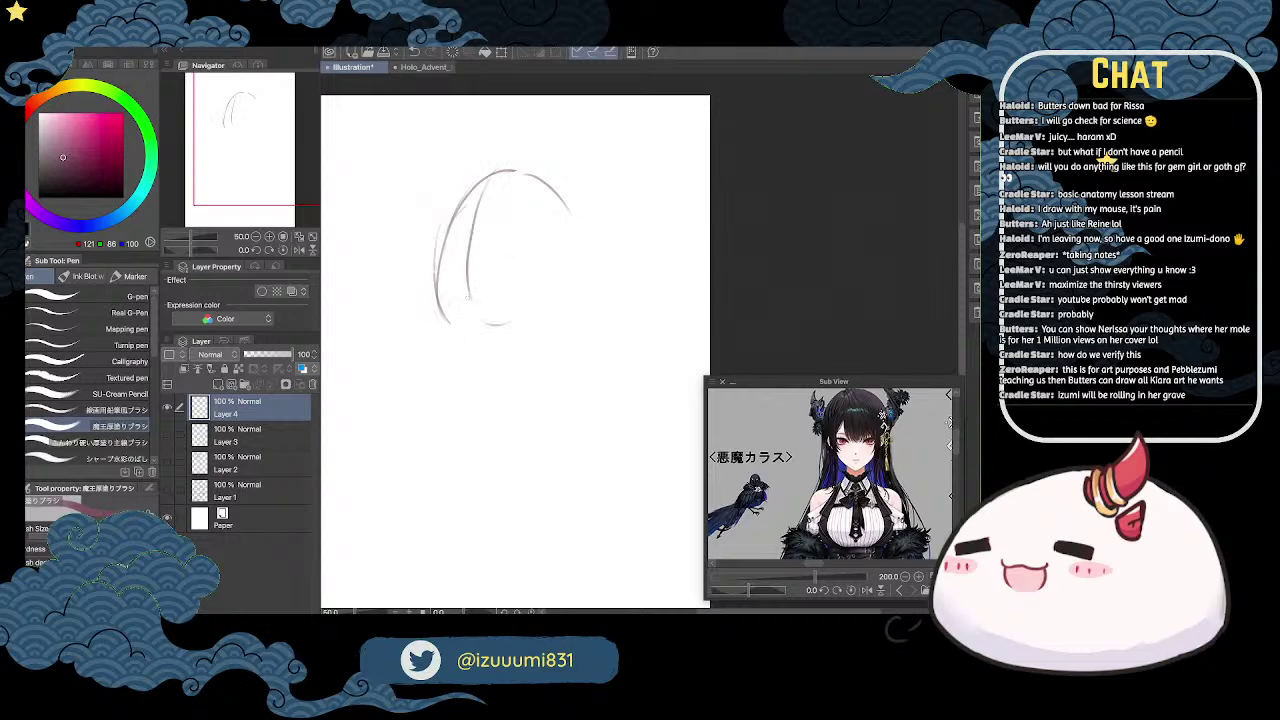
pyautogui.moveTo(535, 178); pyautogui.dragTo(566, 305)
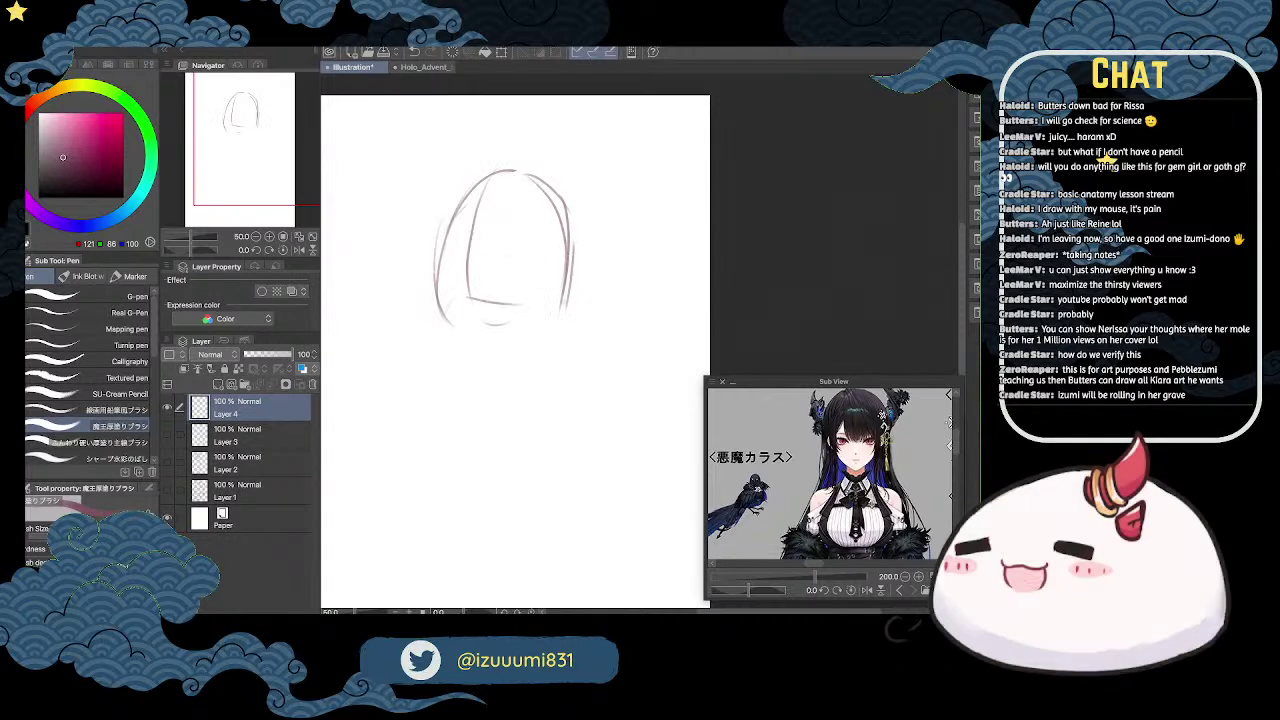
# Step: Rough in the upper and lower contours of both busts across the rib-cage guide
pyautogui.moveTo(476, 178)
pyautogui.mouseDown()
pyautogui.moveTo(400, 232)
pyautogui.moveTo(440, 208)
pyautogui.moveTo(412, 205)
pyautogui.moveTo(406, 290)
pyautogui.mouseUp()
pyautogui.press('e')
pyautogui.press('p')
pyautogui.moveTo(425, 209)
pyautogui.mouseDown()
pyautogui.moveTo(384, 235)
pyautogui.moveTo(511, 201)
pyautogui.mouseUp()
pyautogui.moveTo(385, 267); pyautogui.dragTo(461, 298)
pyautogui.moveTo(505, 206); pyautogui.dragTo(543, 218)
pyautogui.moveTo(454, 294); pyautogui.dragTo(542, 268)
# Step: Erase overlapping guide lines and redraw the right-hand bust's lower and outer curves
pyautogui.press('e')
pyautogui.moveTo(438, 282)
pyautogui.mouseDown()
pyautogui.moveTo(476, 206)
pyautogui.moveTo(428, 290)
pyautogui.mouseUp()
pyautogui.press('p')
pyautogui.moveTo(448, 300); pyautogui.dragTo(528, 284)
pyautogui.moveTo(538, 192); pyautogui.dragTo(555, 276)
pyautogui.press('e')
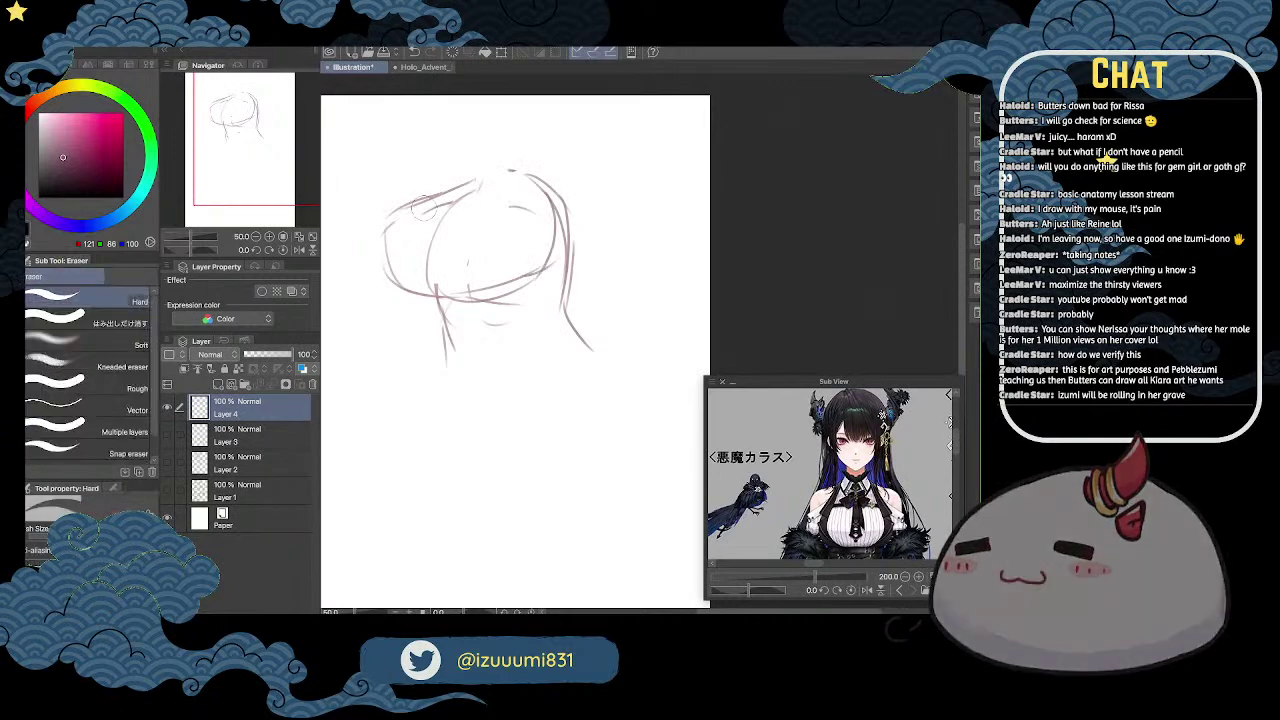
# Step: Erase the left-hand bust's rough outline and lightly re-sketch it wider, including the lower curve
pyautogui.press('p')
pyautogui.moveTo(418, 199)
pyautogui.mouseDown()
pyautogui.moveTo(412, 291)
pyautogui.moveTo(386, 212)
pyautogui.moveTo(370, 254)
pyautogui.moveTo(400, 204)
pyautogui.mouseUp()
pyautogui.press('e')
pyautogui.press('p')
pyautogui.press('e')
pyautogui.press('p')
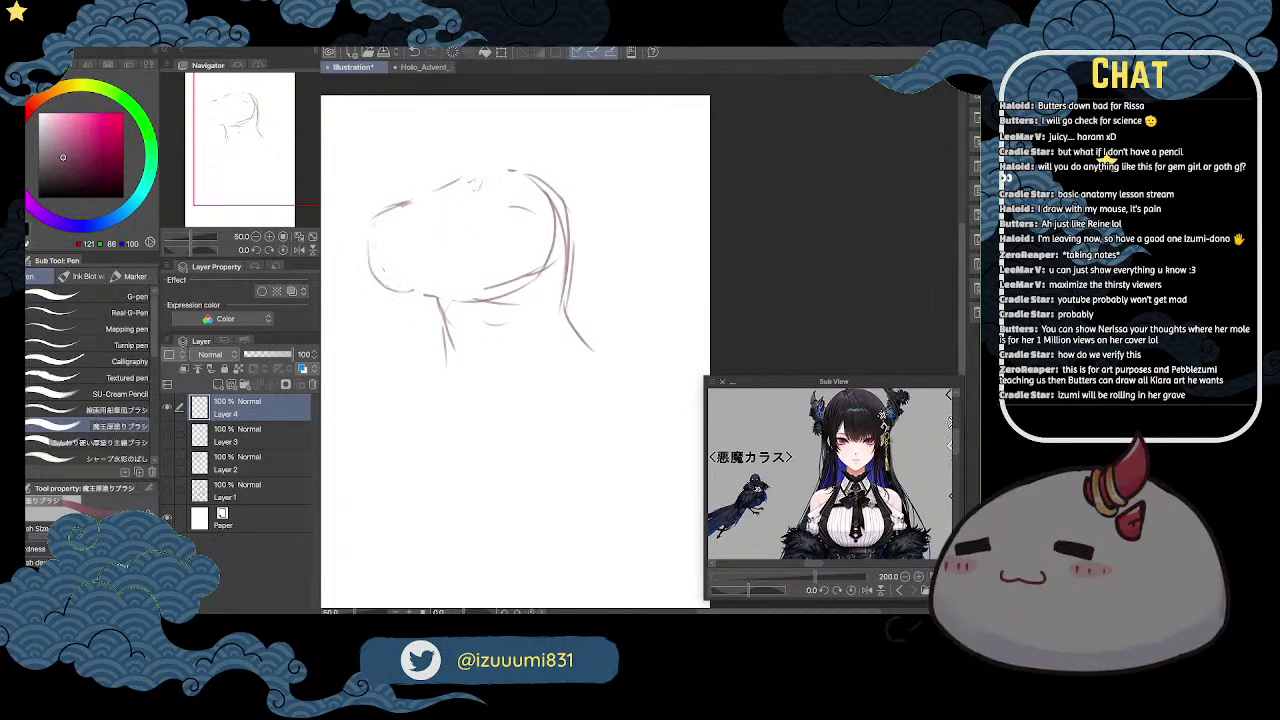
pyautogui.moveTo(381, 286); pyautogui.dragTo(415, 296)
# Step: Redraw the left-hand bust's outer curve and round the right-hand bust's inner and lower contour
pyautogui.press('e')
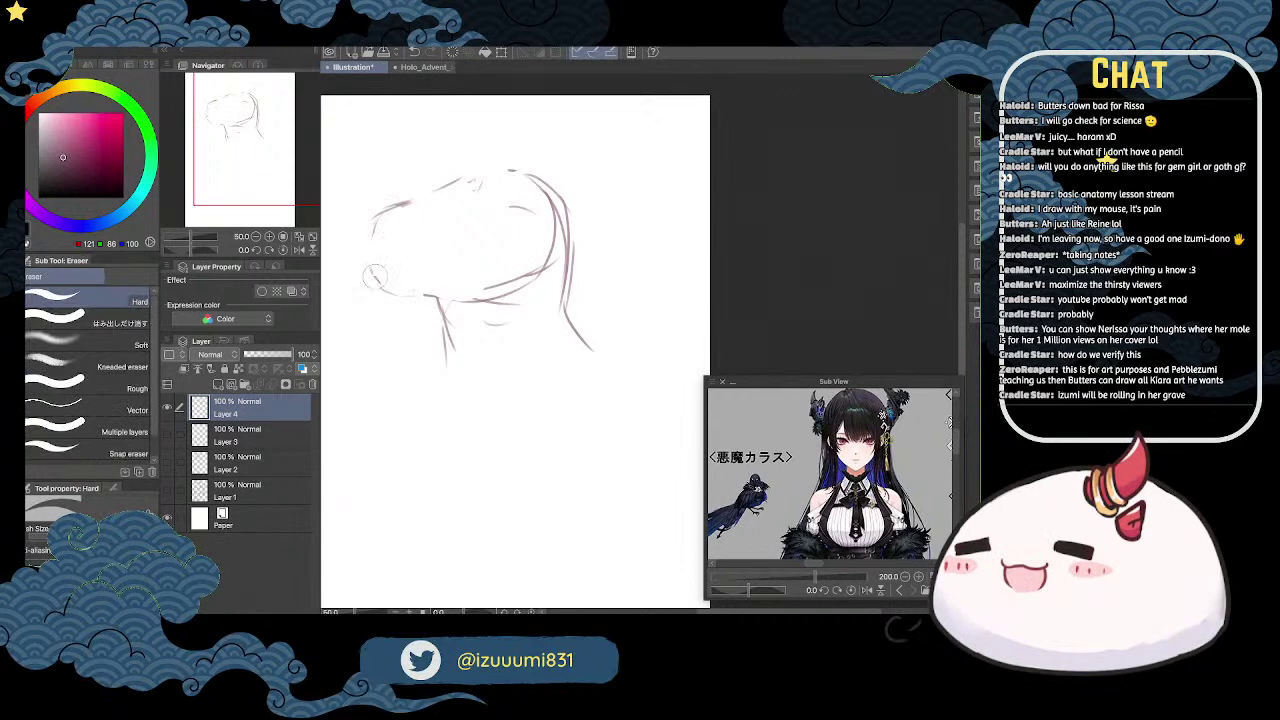
pyautogui.press('p')
pyautogui.moveTo(374, 214); pyautogui.dragTo(408, 292)
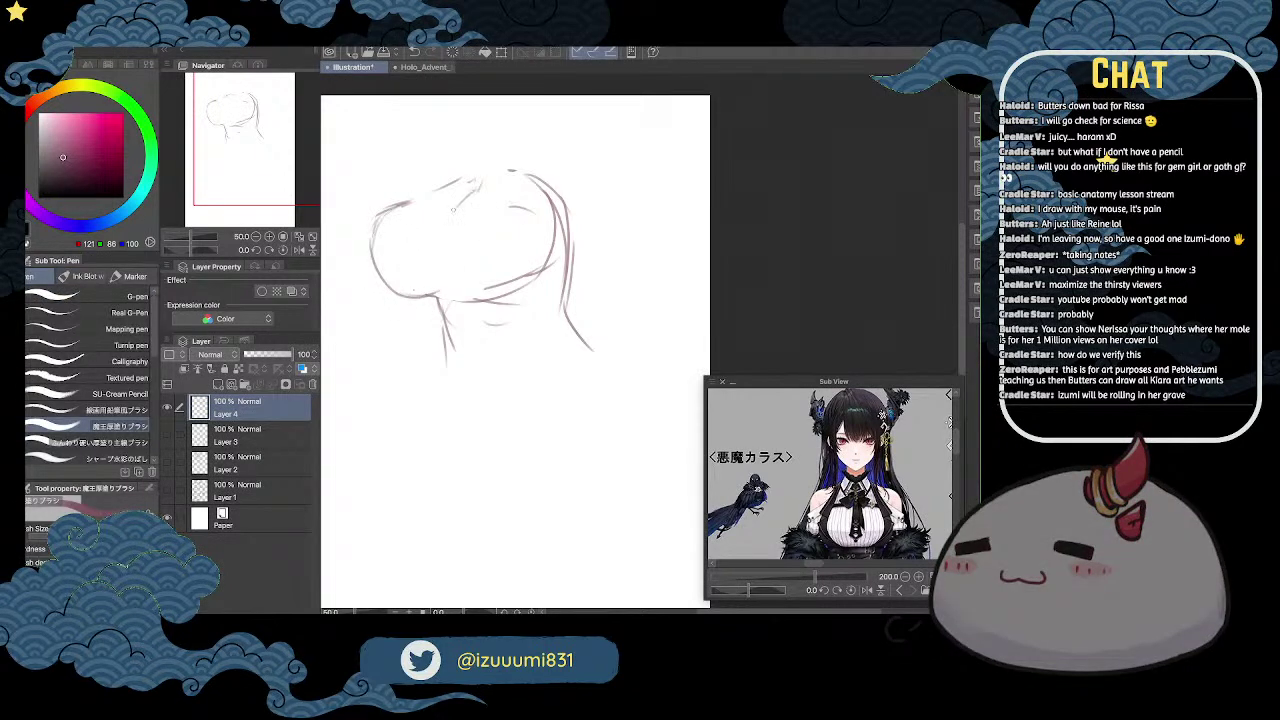
pyautogui.moveTo(446, 226); pyautogui.dragTo(440, 282)
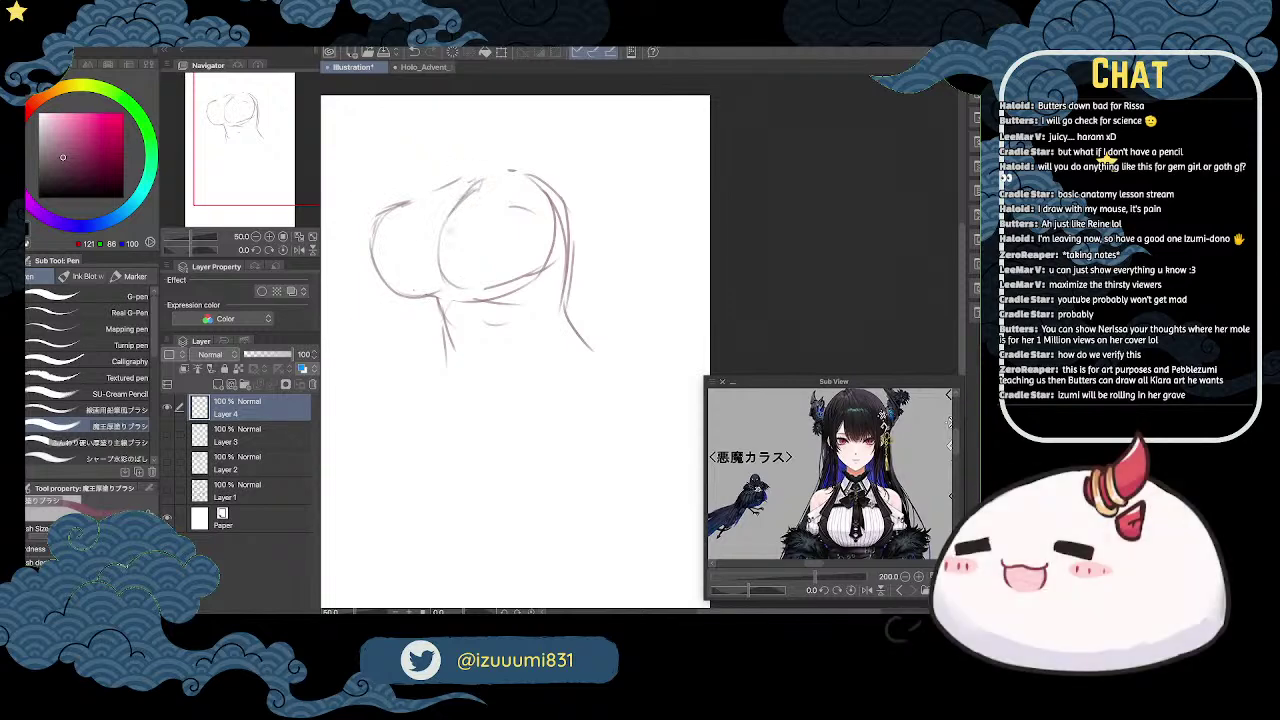
pyautogui.press('e')
pyautogui.moveTo(452, 272); pyautogui.dragTo(512, 288)
pyautogui.press('p')
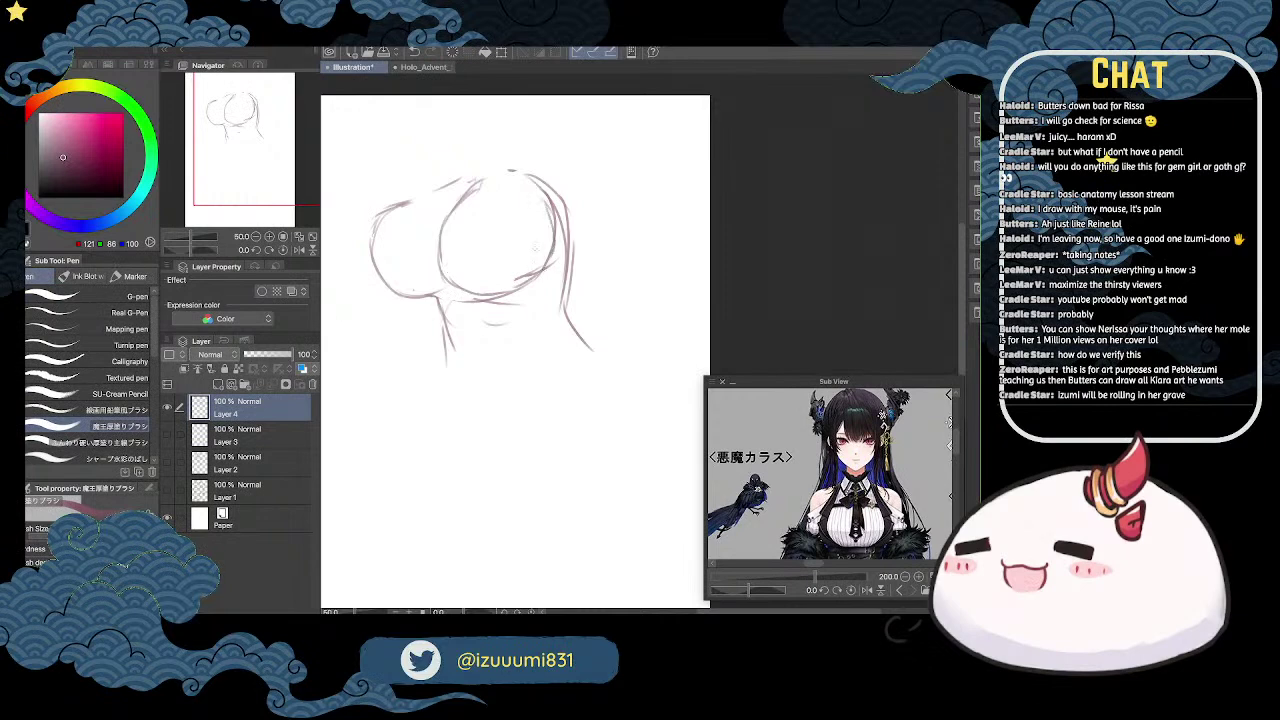
# Step: Clean up the overlapping lines around the right-hand bust and redraw the upper slope of the left-hand bust
pyautogui.press('e')
pyautogui.press('p')
pyautogui.press('e')
pyautogui.moveTo(474, 202)
pyautogui.mouseDown()
pyautogui.moveTo(494, 178)
pyautogui.moveTo(424, 192)
pyautogui.mouseUp()
pyautogui.press('p')
pyautogui.press('e')
pyautogui.press('p')
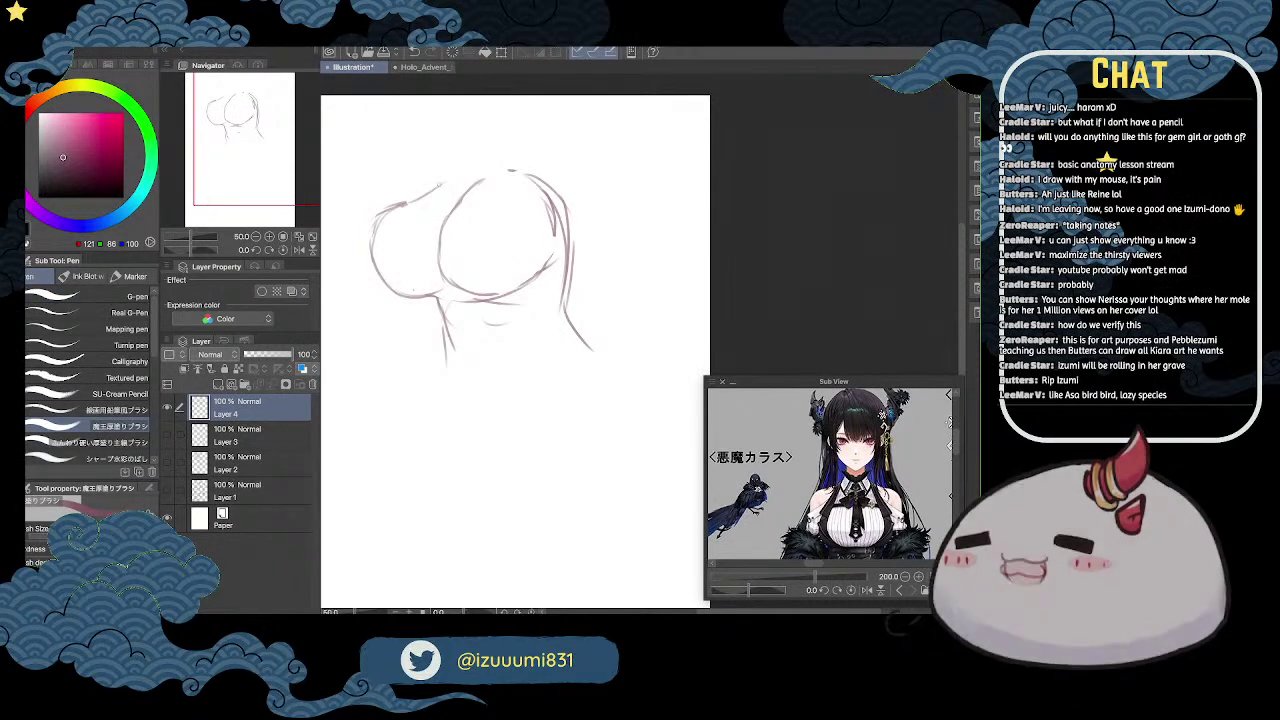
# Step: Redraw the left-hand rib and waist line, add a short abdominal line, and erase the right-hand waist line
pyautogui.press('e')
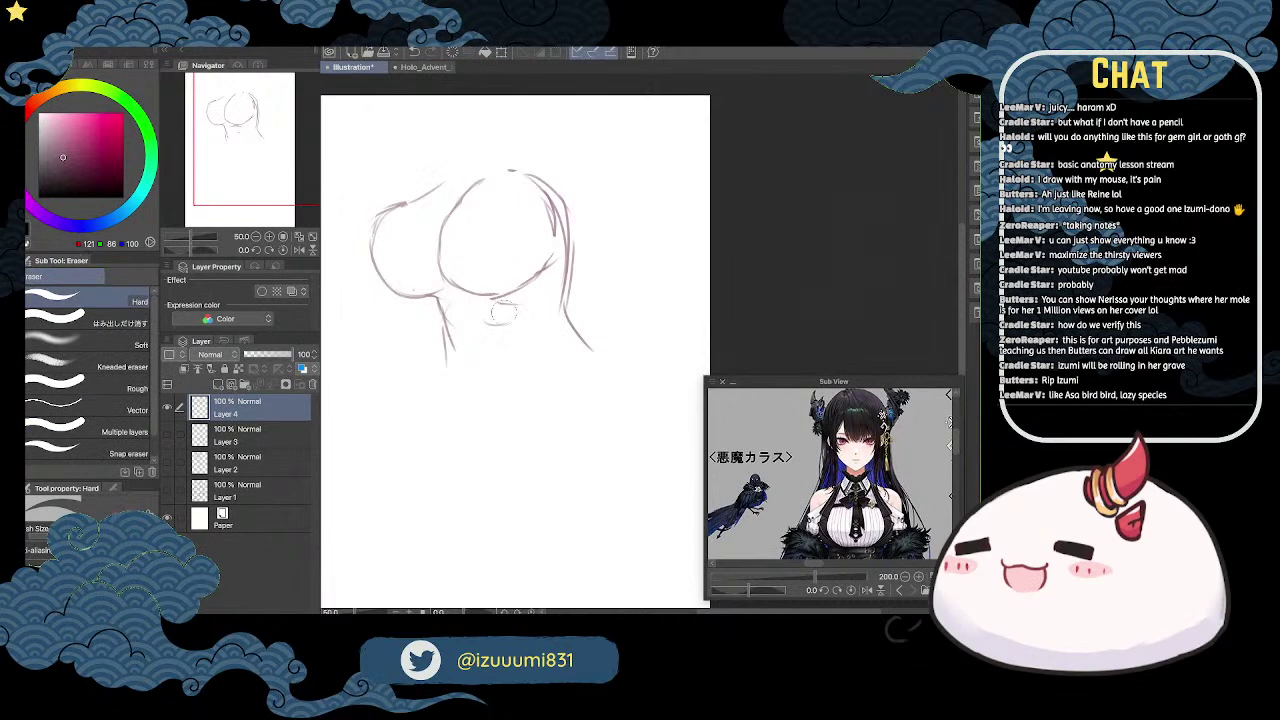
pyautogui.press('p')
pyautogui.moveTo(445, 289); pyautogui.dragTo(448, 360)
pyautogui.press('e')
pyautogui.press('p')
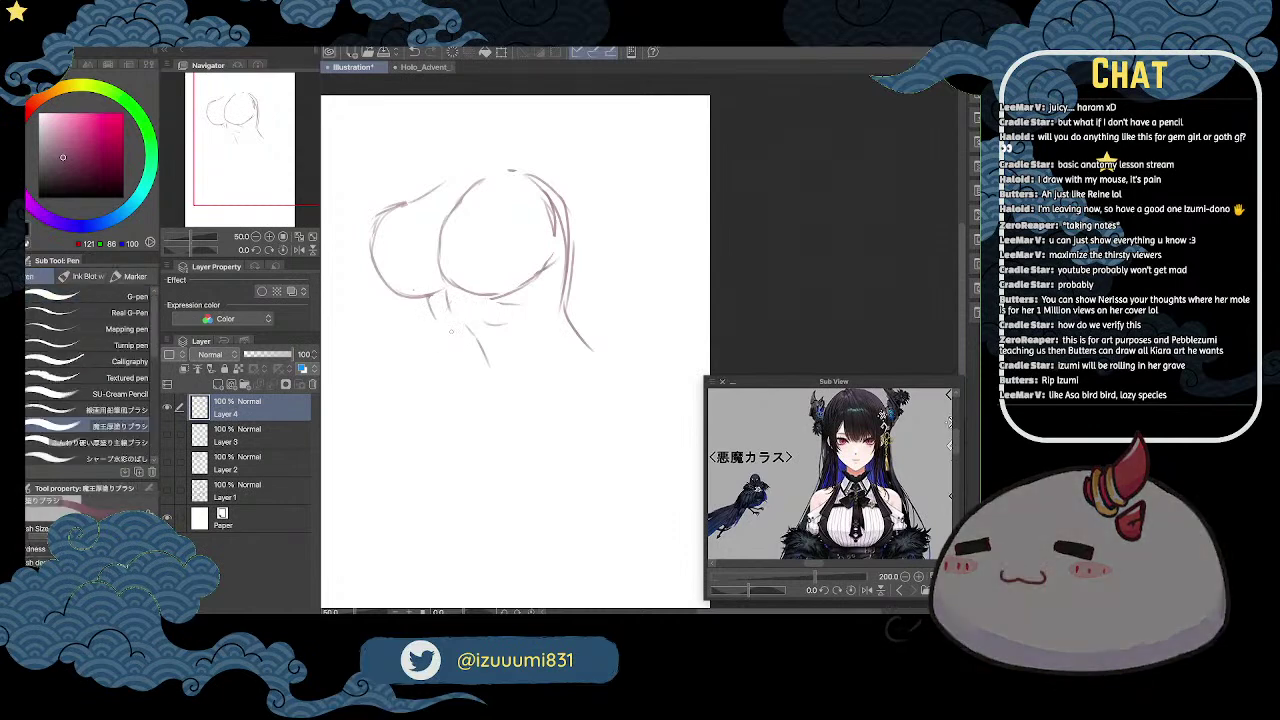
pyautogui.press('e')
pyautogui.moveTo(565, 300); pyautogui.dragTo(590, 362)
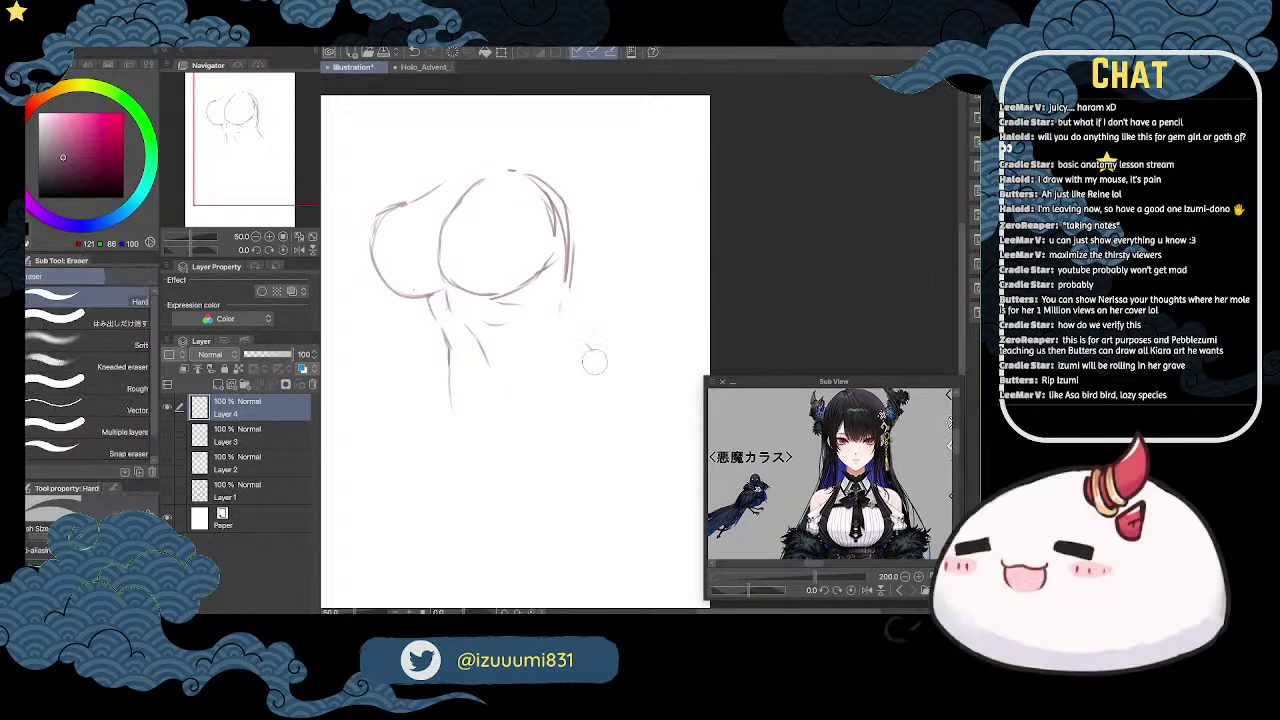
pyautogui.press('p')
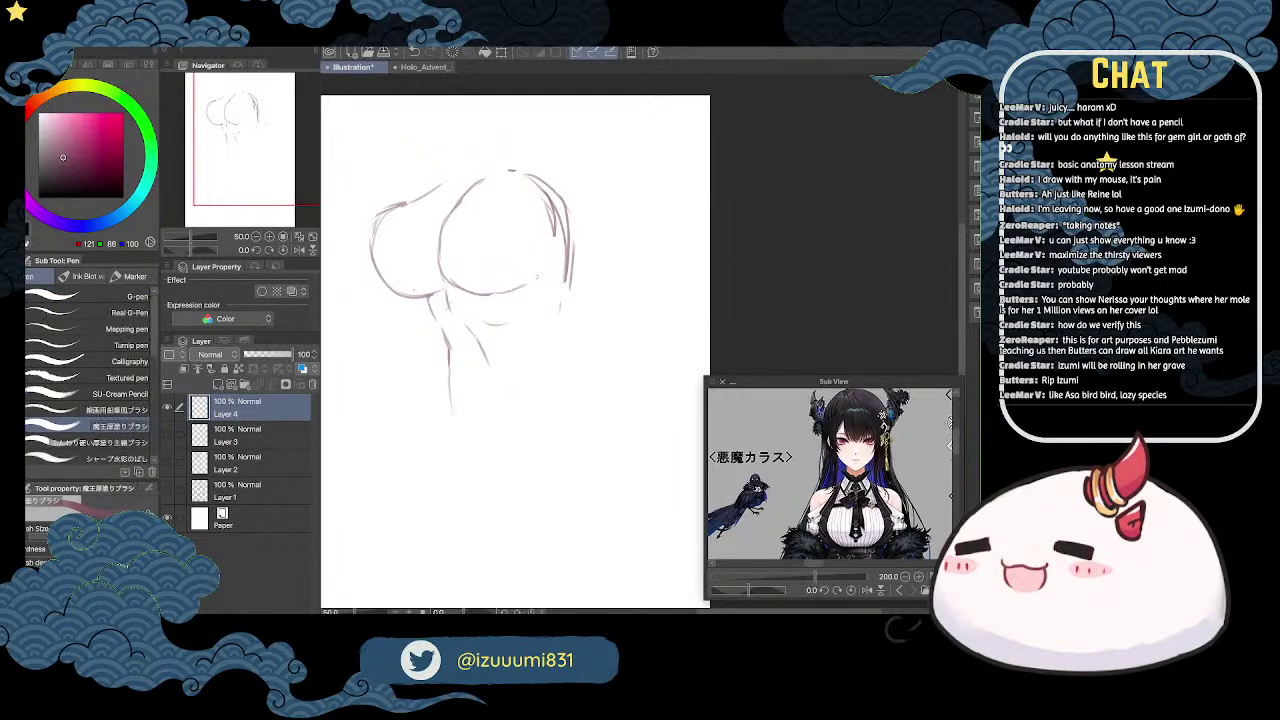
# Step: Erase the right-hand bust's inner edge and redraw its inner and lower curve
pyautogui.press('e')
pyautogui.moveTo(459, 223); pyautogui.dragTo(446, 272)
pyautogui.press('p')
pyautogui.press('e')
pyautogui.moveTo(452, 216)
pyautogui.mouseDown()
pyautogui.moveTo(496, 166)
pyautogui.moveTo(480, 178)
pyautogui.mouseUp()
pyautogui.press('p')
pyautogui.moveTo(438, 226)
pyautogui.mouseDown()
pyautogui.moveTo(454, 286)
pyautogui.moveTo(510, 293)
pyautogui.mouseUp()
pyautogui.press('e')
pyautogui.press('p')
# Step: Erase the left-hand bust's outer outline and redraw it as one smooth curve extending slightly further out
pyautogui.press('e')
pyautogui.moveTo(410, 203)
pyautogui.mouseDown()
pyautogui.moveTo(396, 296)
pyautogui.moveTo(415, 287)
pyautogui.moveTo(380, 210)
pyautogui.moveTo(374, 284)
pyautogui.mouseUp()
pyautogui.press('p')
pyautogui.press('e')
pyautogui.press('p')
pyautogui.moveTo(394, 214); pyautogui.dragTo(372, 290)
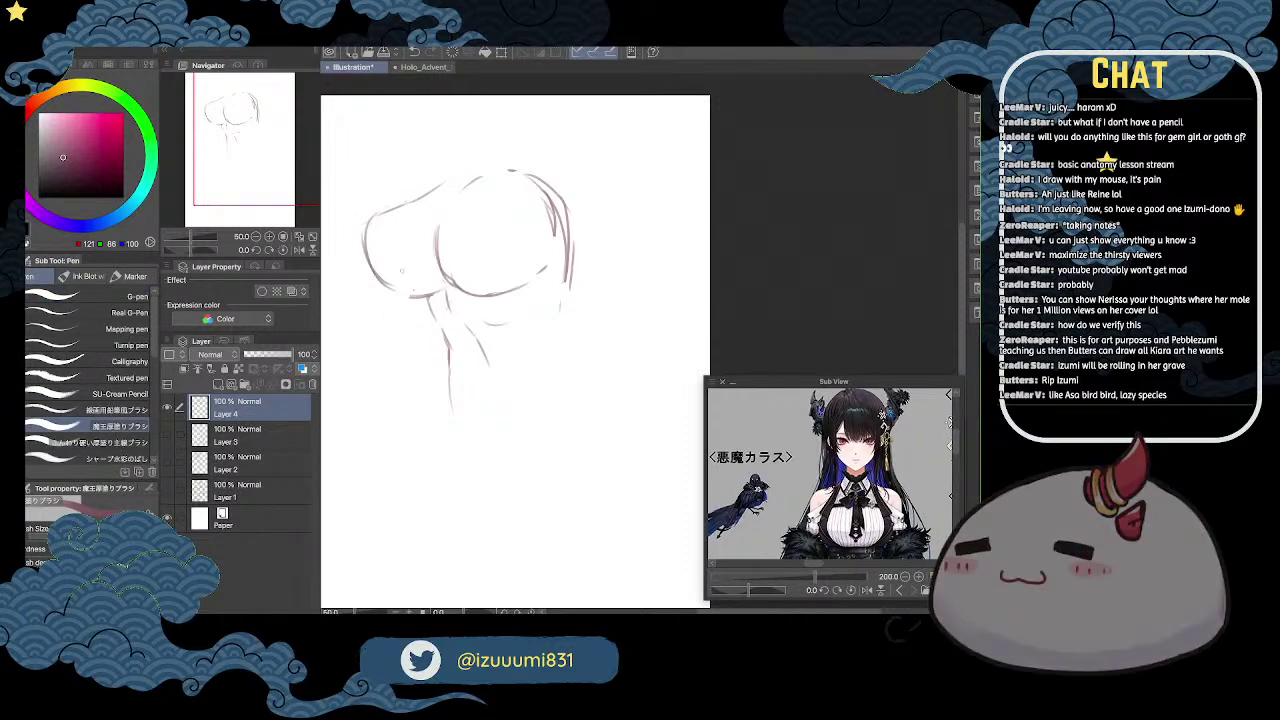
# Step: Redraw the right-hand bust's upper curve and lighten its lower outer edge
pyautogui.press('e')
pyautogui.moveTo(450, 211); pyautogui.dragTo(486, 176)
pyautogui.press('p')
pyautogui.press('e')
pyautogui.moveTo(480, 300)
pyautogui.mouseDown()
pyautogui.moveTo(526, 292)
pyautogui.moveTo(552, 264)
pyautogui.mouseUp()
pyautogui.press('p')
# Step: Erase the doubled right-hand side line of the torso and redraw it as a single contour to the waist
pyautogui.press('e')
pyautogui.moveTo(541, 188)
pyautogui.mouseDown()
pyautogui.moveTo(560, 244)
pyautogui.moveTo(566, 228)
pyautogui.moveTo(577, 240)
pyautogui.moveTo(563, 342)
pyautogui.mouseUp()
pyautogui.press('p')
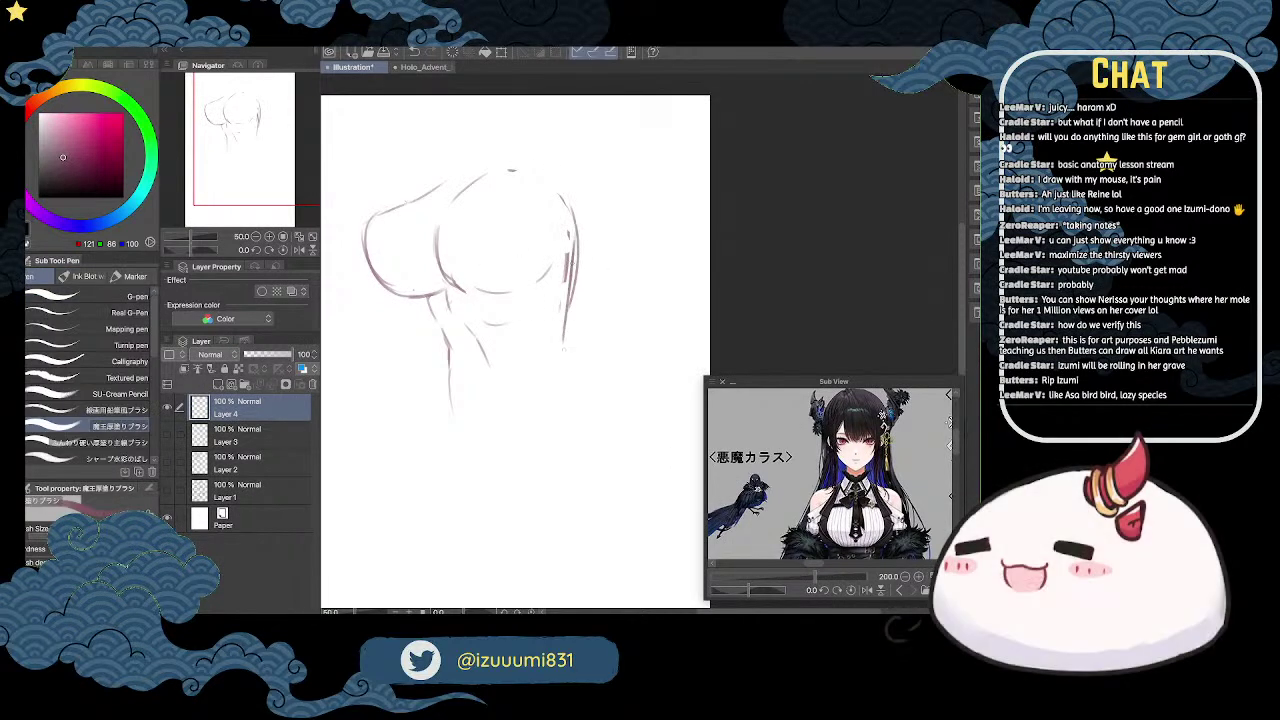
pyautogui.press('e')
pyautogui.moveTo(577, 262); pyautogui.dragTo(565, 349)
pyautogui.moveTo(566, 300); pyautogui.dragTo(560, 316)
pyautogui.press('p')
pyautogui.moveTo(570, 204); pyautogui.dragTo(566, 316)
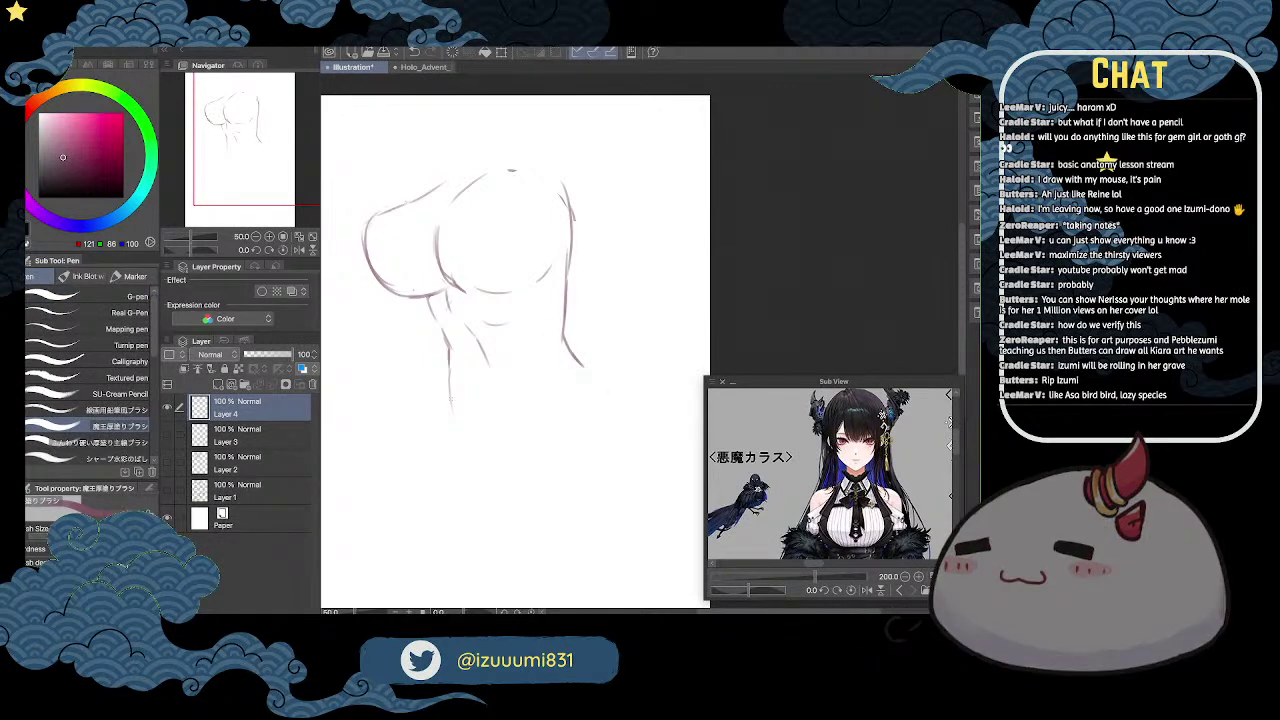
# Step: Extend the right-hand hip contour, reinforce the left-hand waist, and sketch the abdominal and pelvis lines
pyautogui.moveTo(583, 366); pyautogui.dragTo(597, 384)
pyautogui.moveTo(449, 364); pyautogui.dragTo(450, 406)
pyautogui.moveTo(590, 376); pyautogui.dragTo(627, 436)
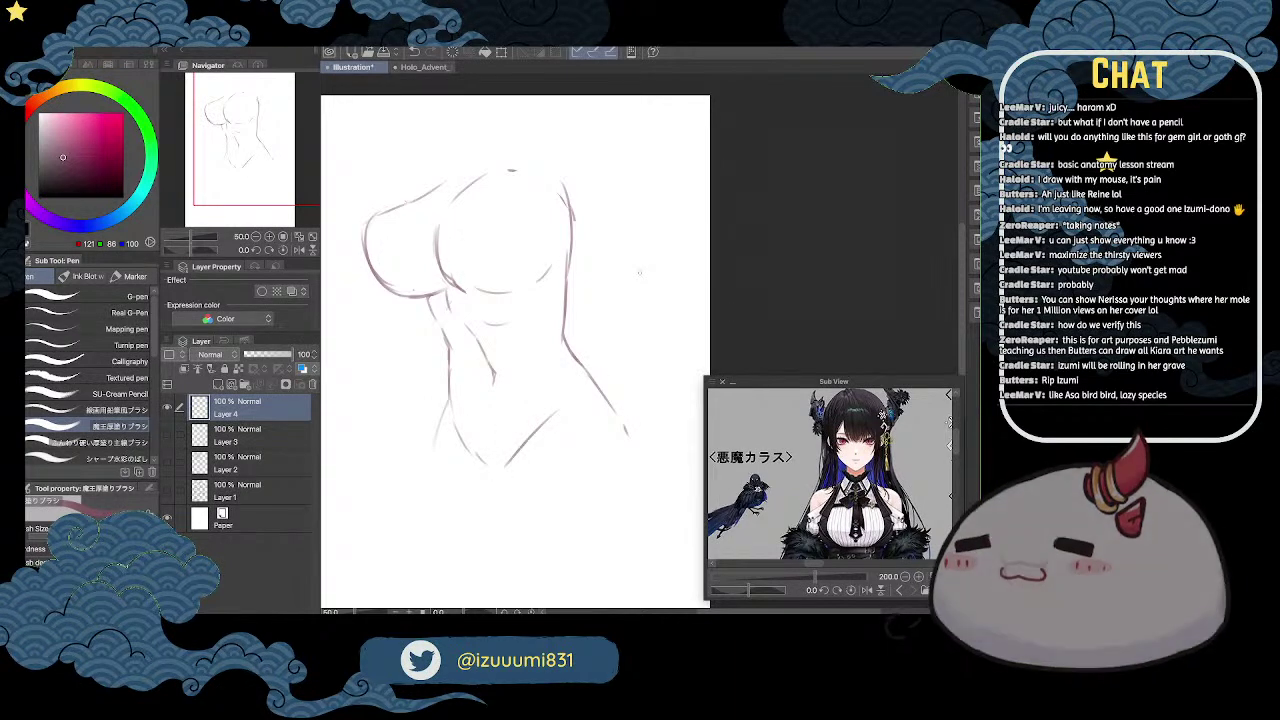
# Step: Erase the stray mark above the right-hand bust and dot a mole just above its lower curve
pyautogui.press('e')
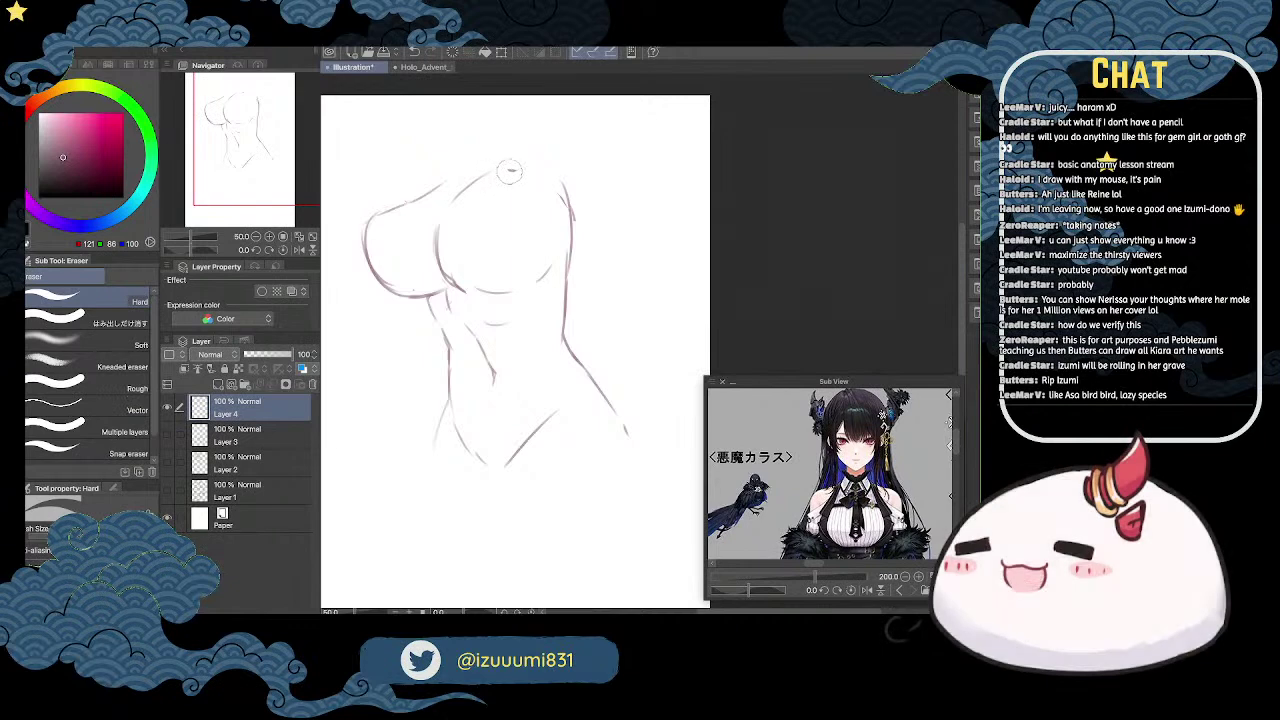
pyautogui.press('p')
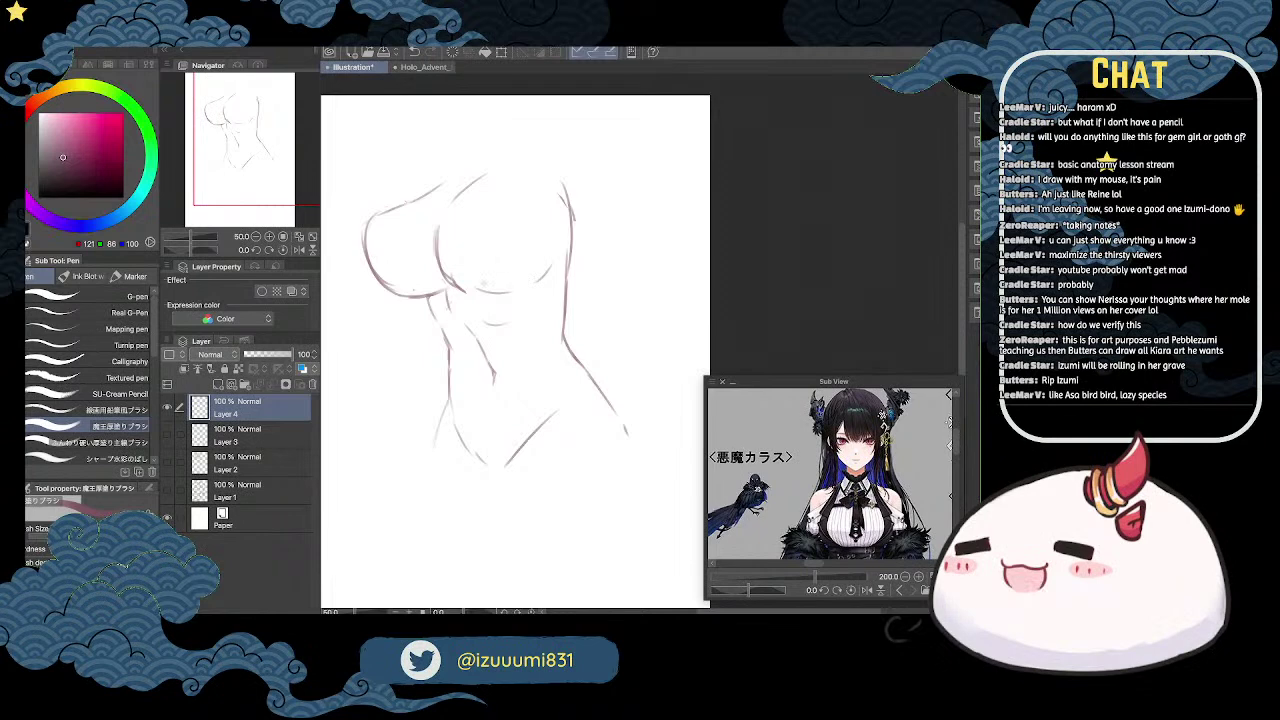
pyautogui.scroll(1, 501, 285)
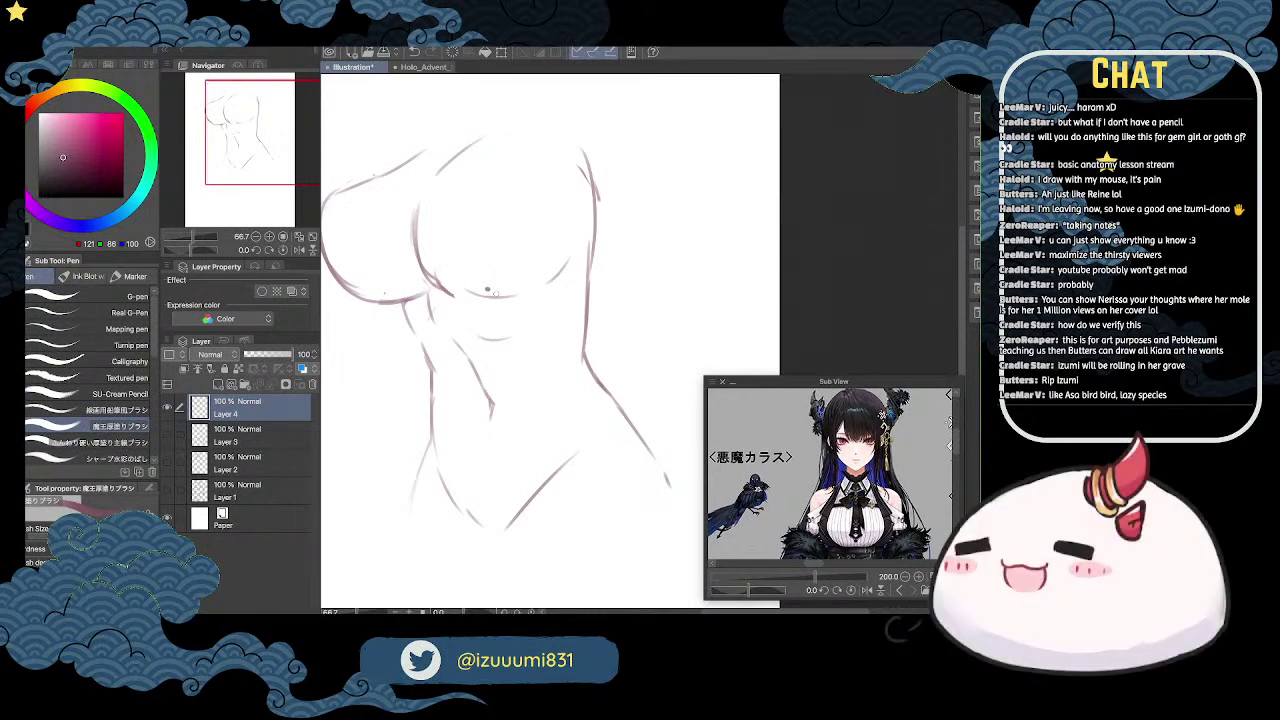
pyautogui.scroll(-1, 779, 249)
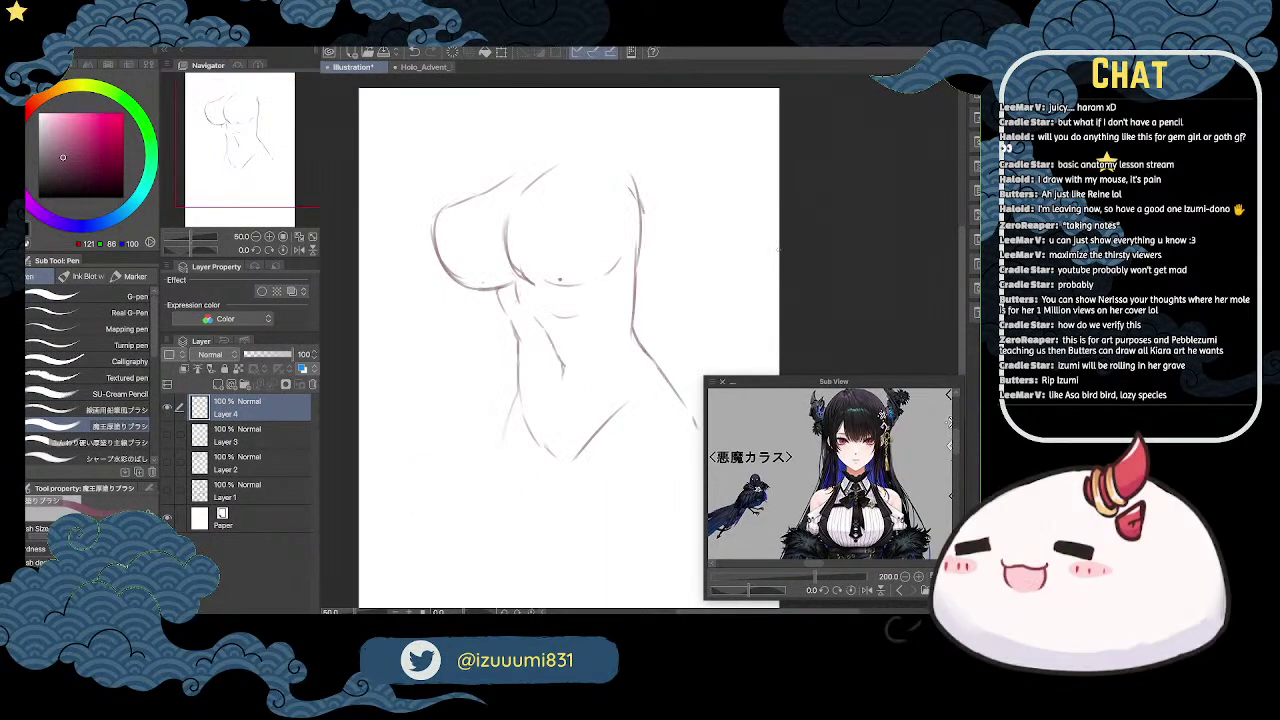
# Step: Erase the right-hand shoulder stroke above the torso's side line and sketch the arm angling down and outward from the shoulder
pyautogui.moveTo(697, 215); pyautogui.dragTo(628, 209)
pyautogui.press('e')
pyautogui.moveTo(562, 170); pyautogui.dragTo(569, 205)
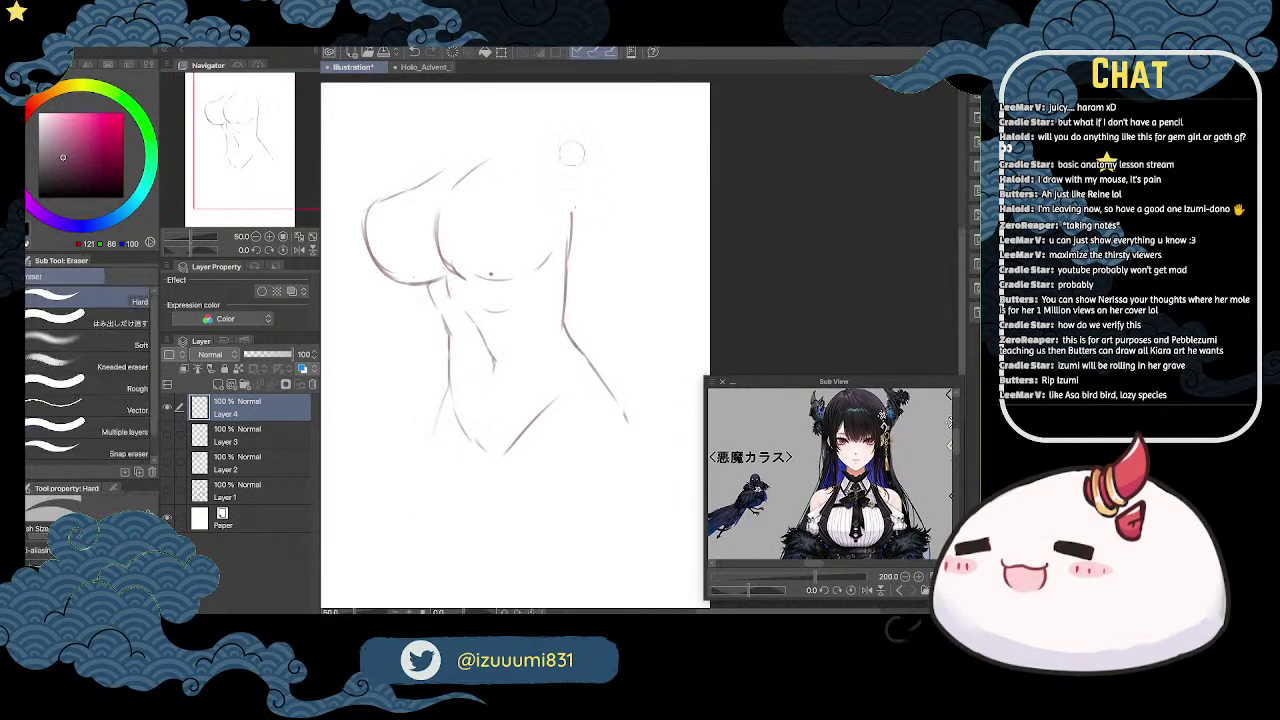
pyautogui.press('p')
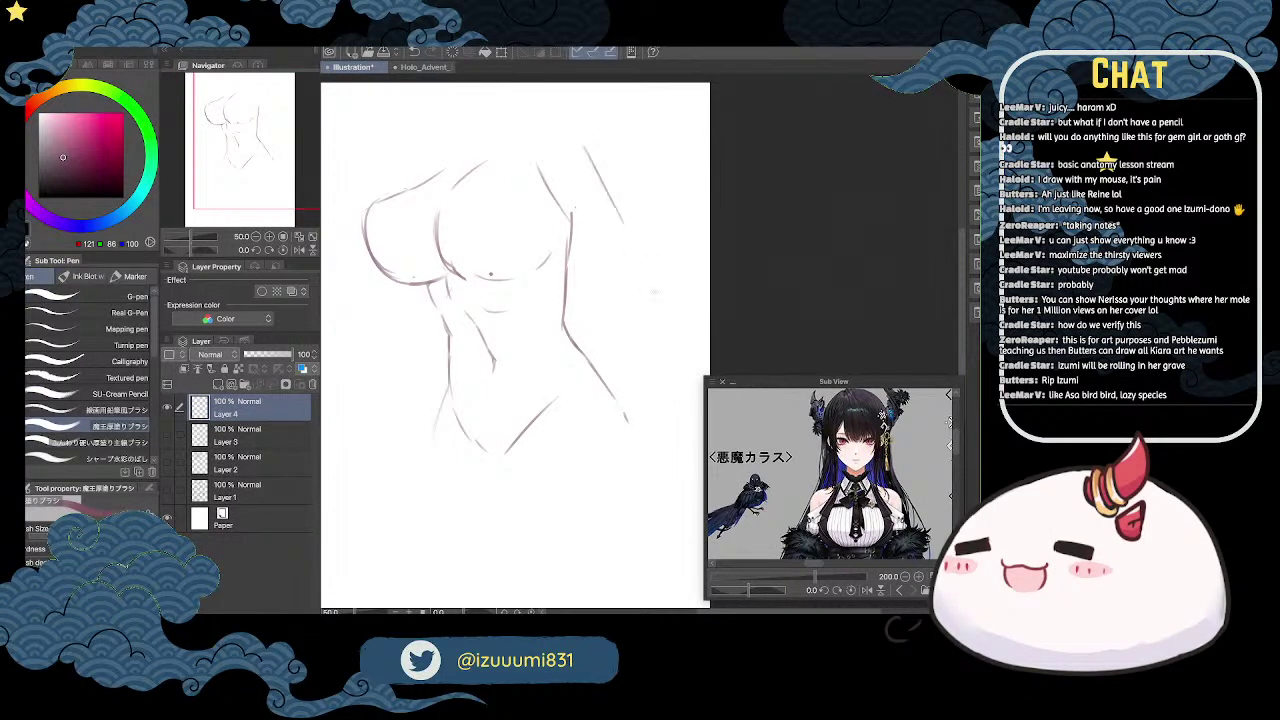
pyautogui.moveTo(557, 206); pyautogui.dragTo(622, 275)
pyautogui.moveTo(572, 232)
pyautogui.mouseDown()
pyautogui.moveTo(604, 268)
pyautogui.moveTo(651, 283)
pyautogui.moveTo(616, 288)
pyautogui.moveTo(662, 336)
pyautogui.mouseUp()
pyautogui.moveTo(616, 210); pyautogui.dragTo(684, 310)
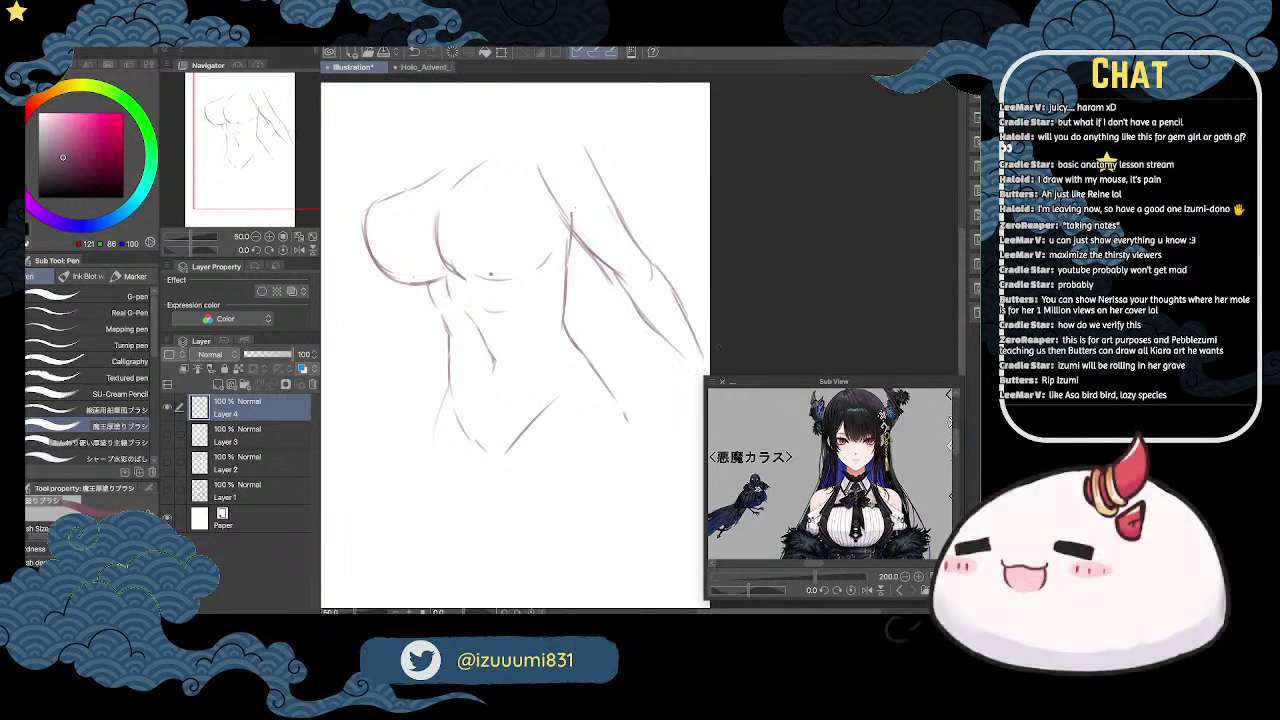
pyautogui.press('e')
pyautogui.scroll(-1, 578, 232)
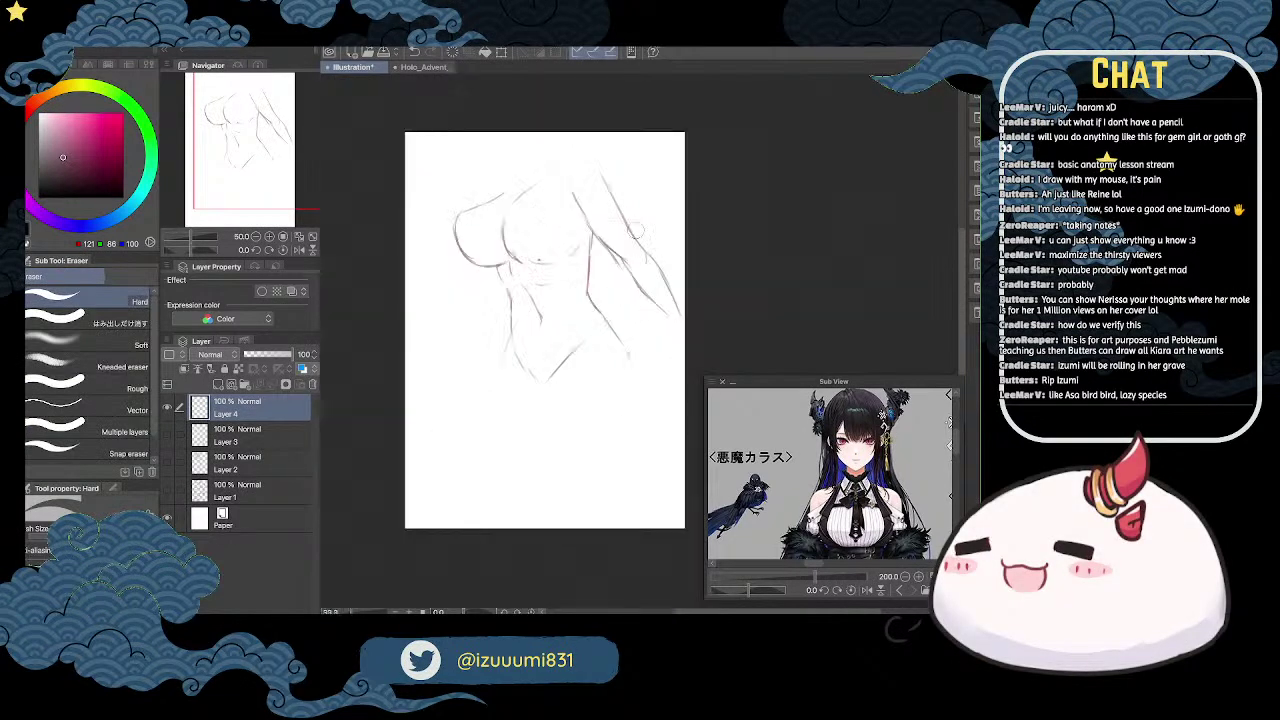
# Step: Hide the Layer 4 torso sketch, display the horned figure on Layer 2 alone and make that layer active
pyautogui.click(168, 408)
pyautogui.click(169, 434)
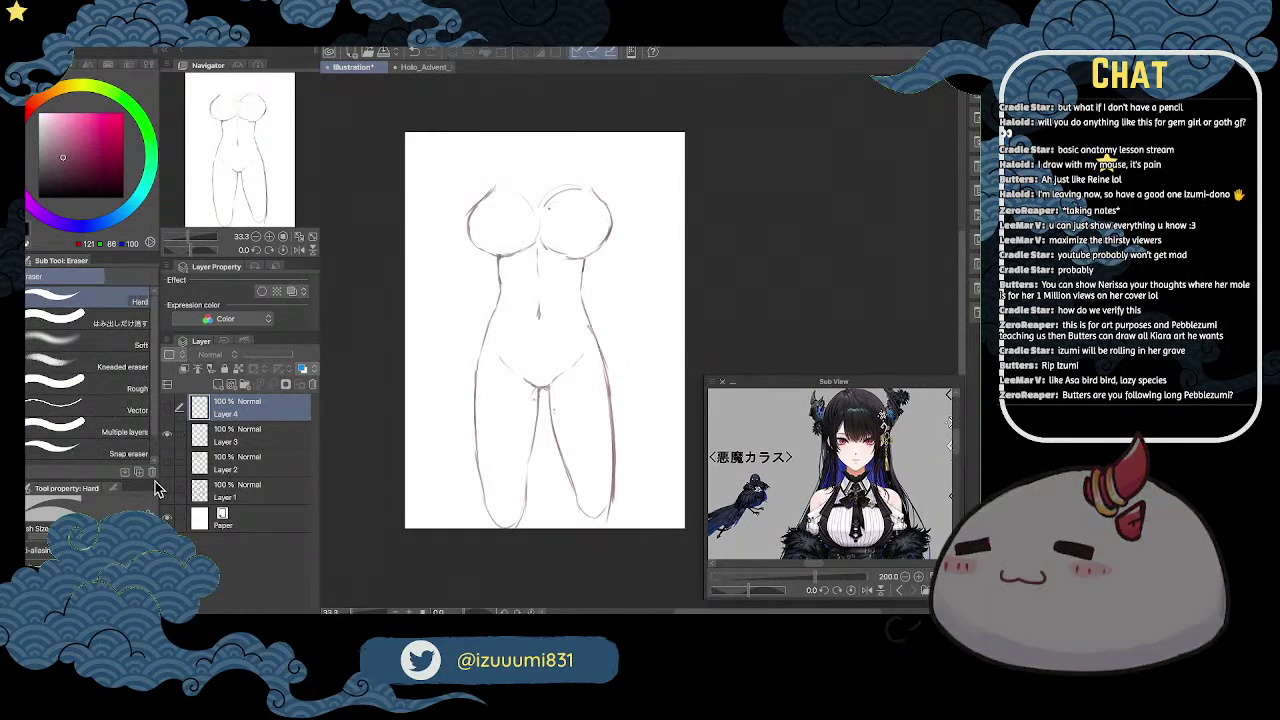
pyautogui.click(169, 435)
pyautogui.click(169, 463)
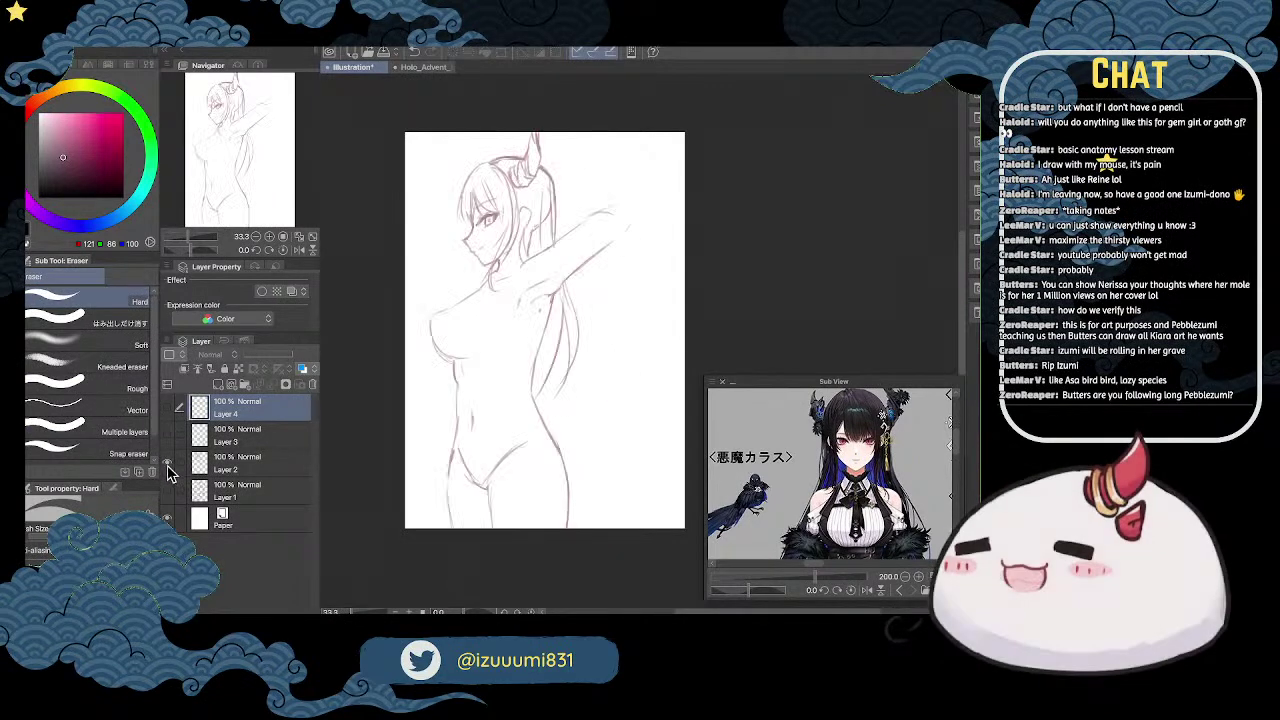
pyautogui.click(256, 463)
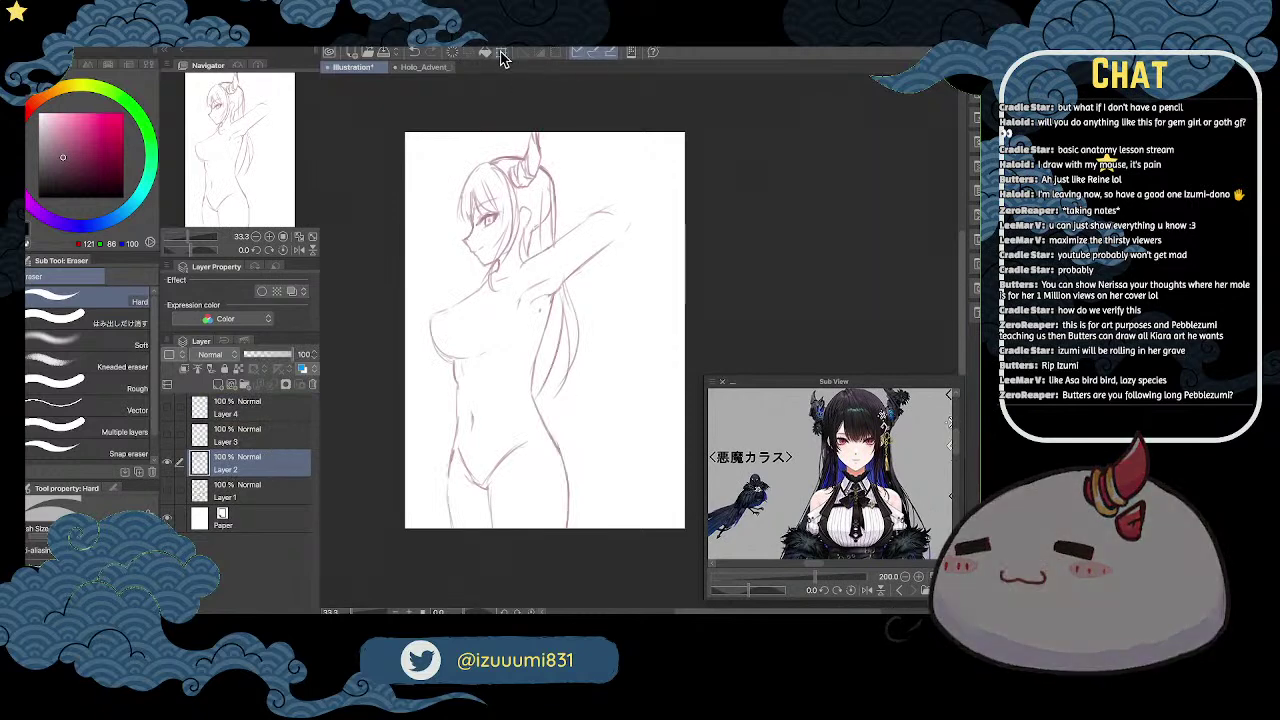
# Step: Scale the horned figure on Layer 2 down and place it in the page's upper-left corner
pyautogui.hotkey('ctrl', 't')
pyautogui.moveTo(631, 133)
pyautogui.mouseDown()
pyautogui.moveTo(523, 255)
pyautogui.moveTo(525, 335)
pyautogui.moveTo(525, 205)
pyautogui.moveTo(502, 262)
pyautogui.mouseUp()
pyautogui.moveTo(510, 172); pyautogui.dragTo(491, 208)
pyautogui.moveTo(472, 328)
pyautogui.mouseDown()
pyautogui.moveTo(512, 289)
pyautogui.moveTo(488, 275)
pyautogui.mouseUp()
pyautogui.click(518, 335)
# Step: Show the front-view body on Layer 3, scale it down and place it beside the horned figure at a similar height
pyautogui.click(240, 434)
pyautogui.click(168, 432)
pyautogui.click(502, 52)
pyautogui.moveTo(612, 176); pyautogui.dragTo(538, 322)
pyautogui.hotkey('ctrl', 'z')
pyautogui.moveTo(614, 183); pyautogui.dragTo(554, 320)
pyautogui.moveTo(535, 394)
pyautogui.mouseDown()
pyautogui.moveTo(592, 232)
pyautogui.moveTo(583, 208)
pyautogui.mouseUp()
pyautogui.moveTo(603, 135); pyautogui.dragTo(566, 224)
pyautogui.moveTo(549, 287); pyautogui.dragTo(553, 209)
pyautogui.moveTo(567, 263); pyautogui.dragTo(576, 282)
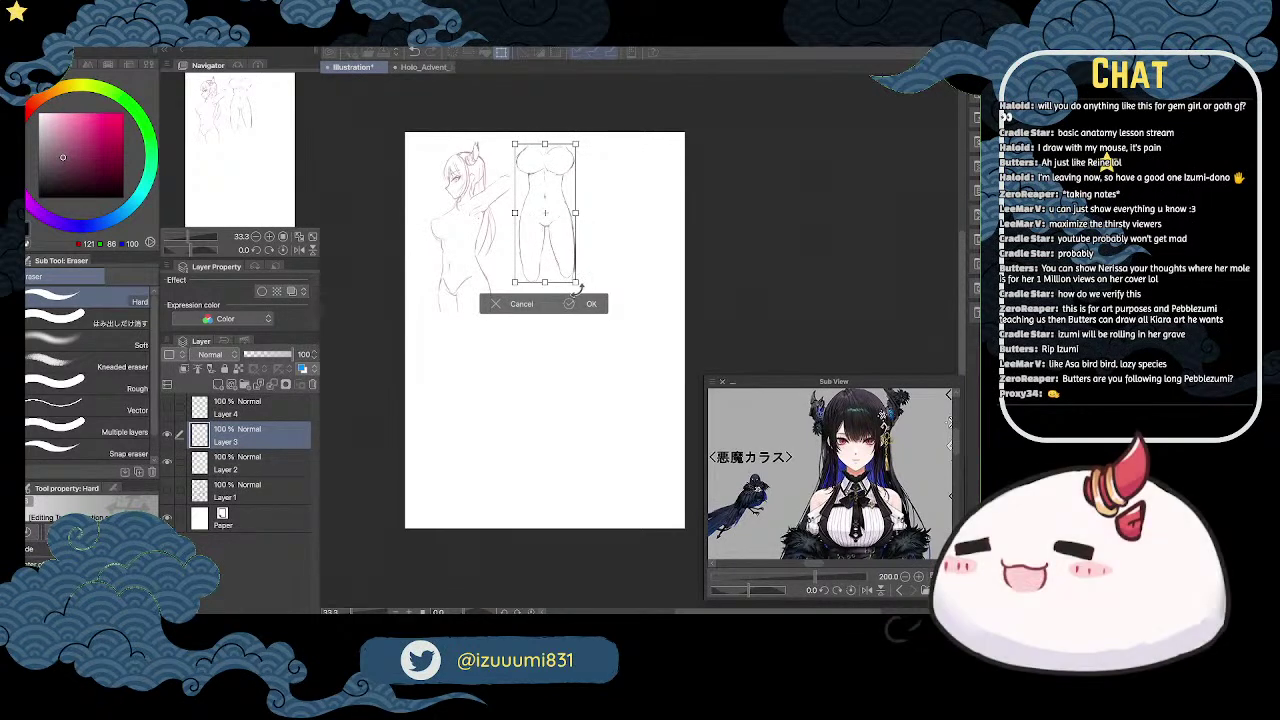
pyautogui.moveTo(555, 212); pyautogui.dragTo(555, 223)
pyautogui.moveTo(576, 293)
pyautogui.mouseDown()
pyautogui.moveTo(590, 326)
pyautogui.moveTo(588, 305)
pyautogui.mouseUp()
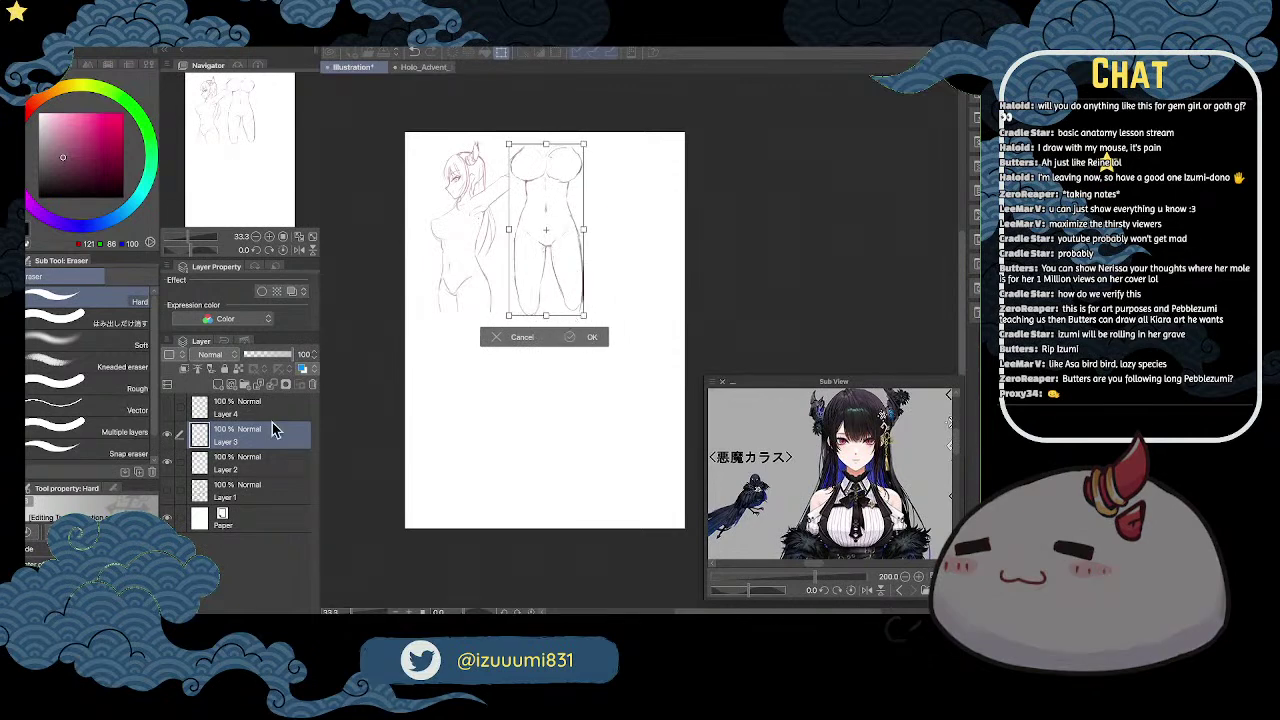
pyautogui.click(245, 452)
pyautogui.click(546, 274)
# Step: Show the angled torso on Layer 4, scale it down and place it in the page's upper-right area
pyautogui.click(253, 405)
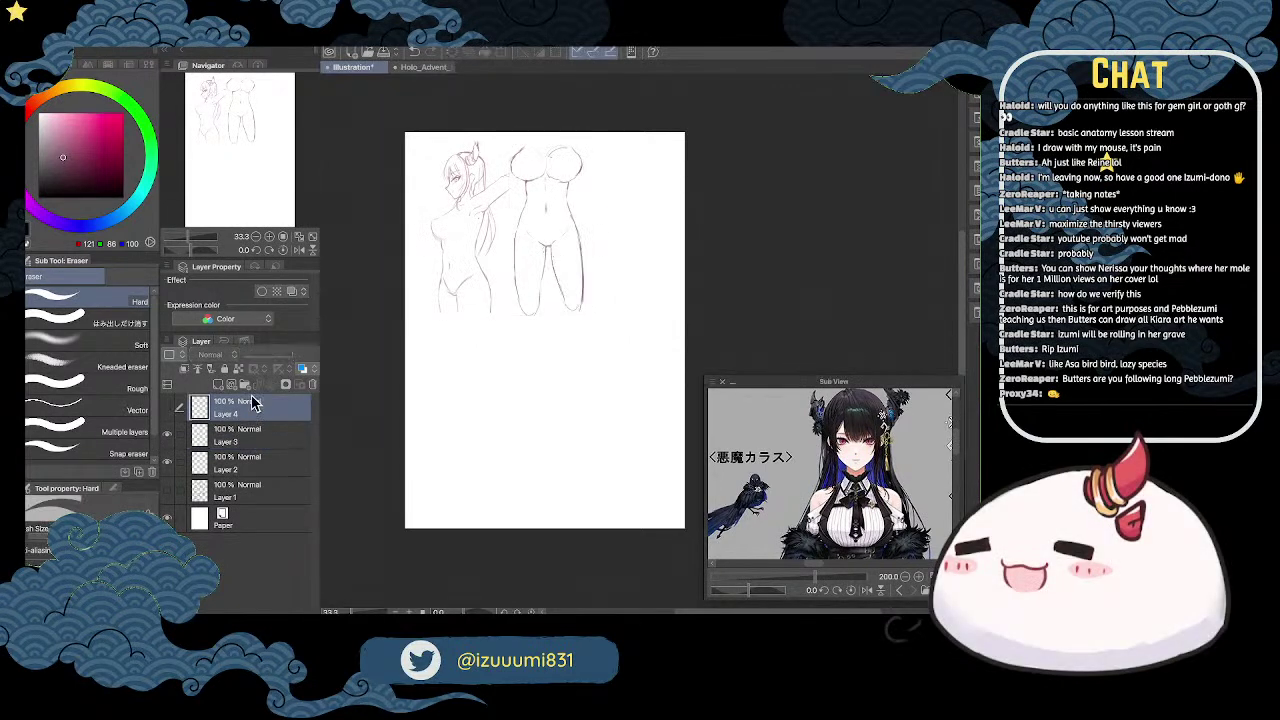
pyautogui.click(169, 405)
pyautogui.click(507, 58)
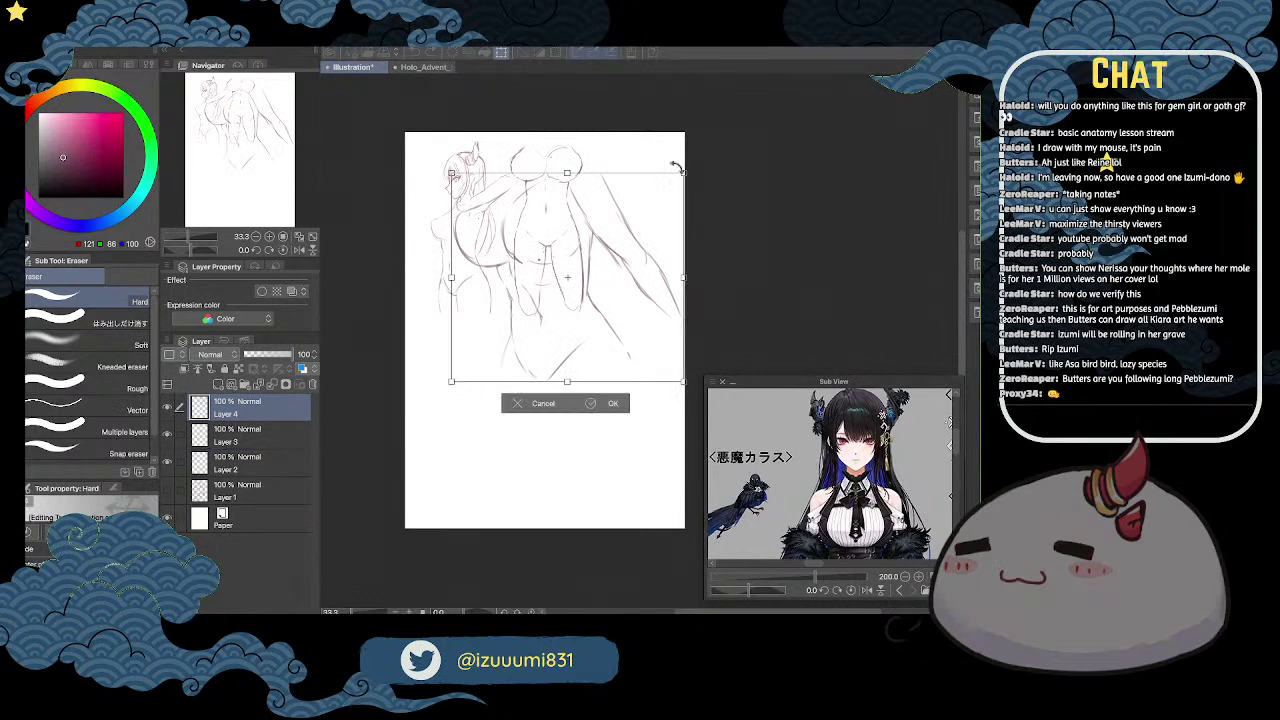
pyautogui.moveTo(680, 168); pyautogui.dragTo(549, 293)
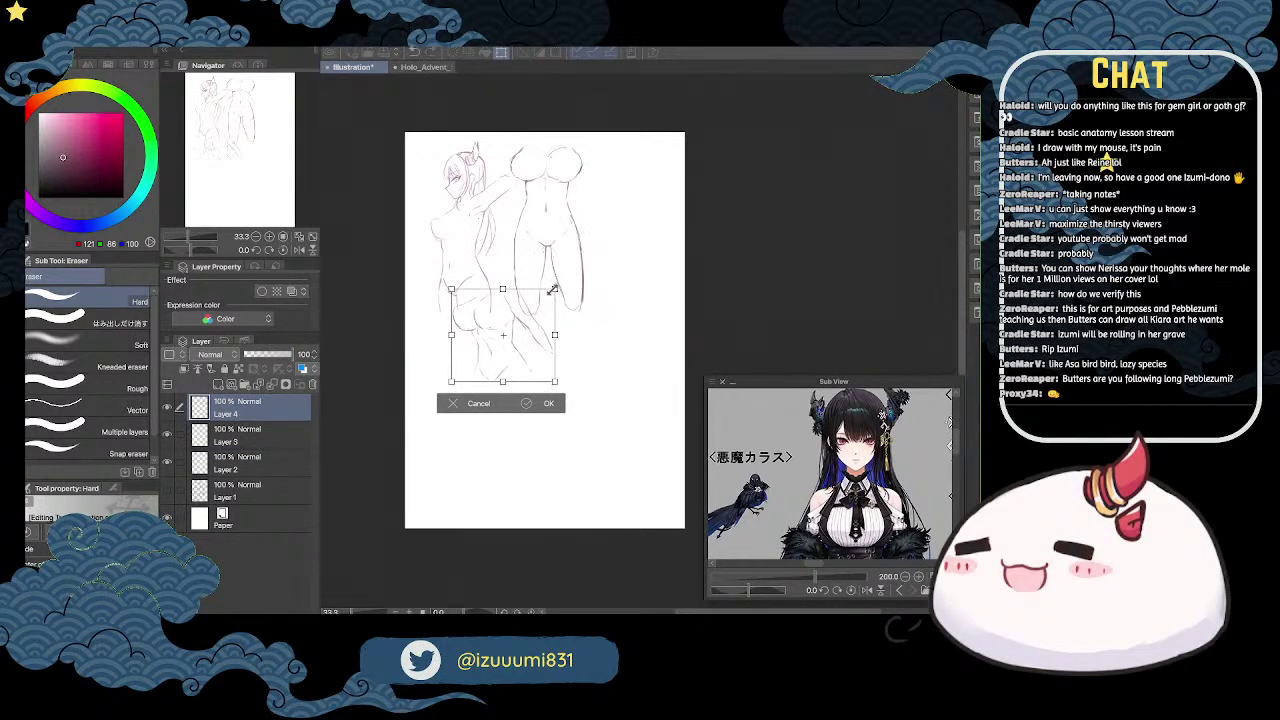
pyautogui.moveTo(541, 356)
pyautogui.mouseDown()
pyautogui.moveTo(614, 390)
pyautogui.moveTo(649, 231)
pyautogui.moveTo(668, 234)
pyautogui.moveTo(695, 278)
pyautogui.moveTo(663, 264)
pyautogui.mouseUp()
pyautogui.click(673, 297)
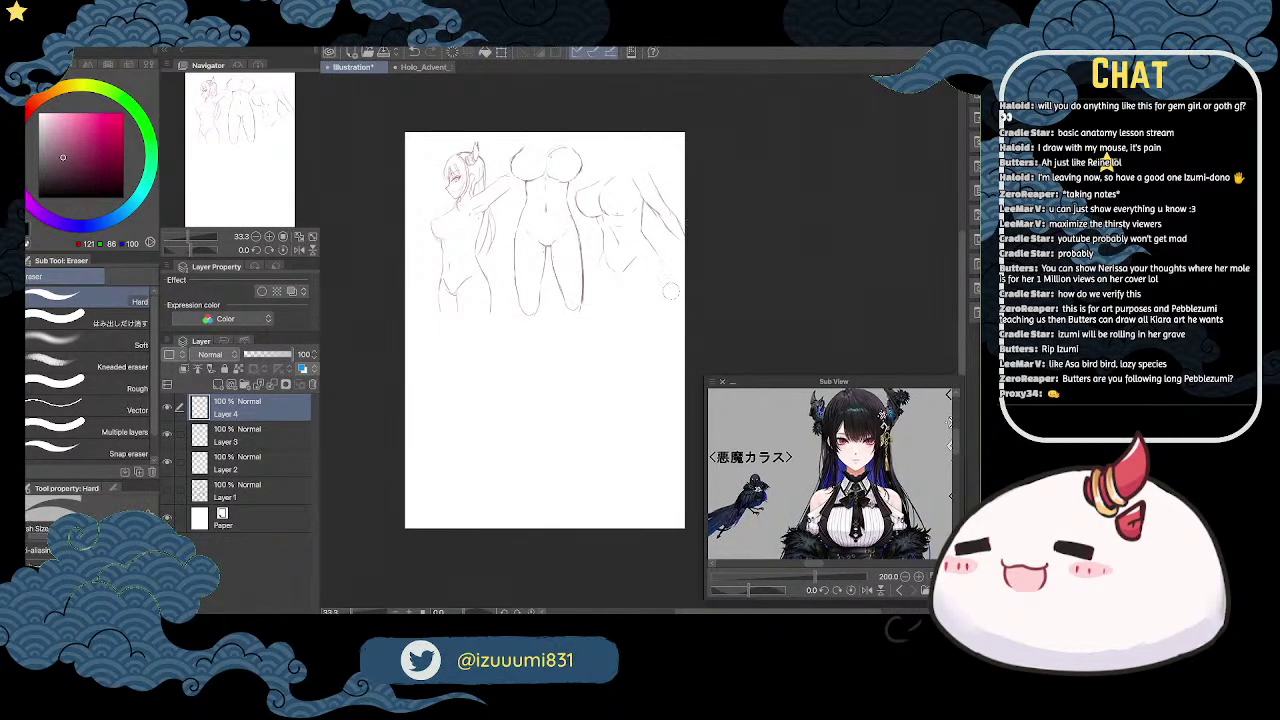
# Step: Handwrite the labels "WAKI" above the horned figure, "Inner" below the front view's thighs and "under" above the angled torso
pyautogui.moveTo(252, 163)
pyautogui.mouseDown()
pyautogui.moveTo(259, 180)
pyautogui.moveTo(252, 157)
pyautogui.mouseUp()
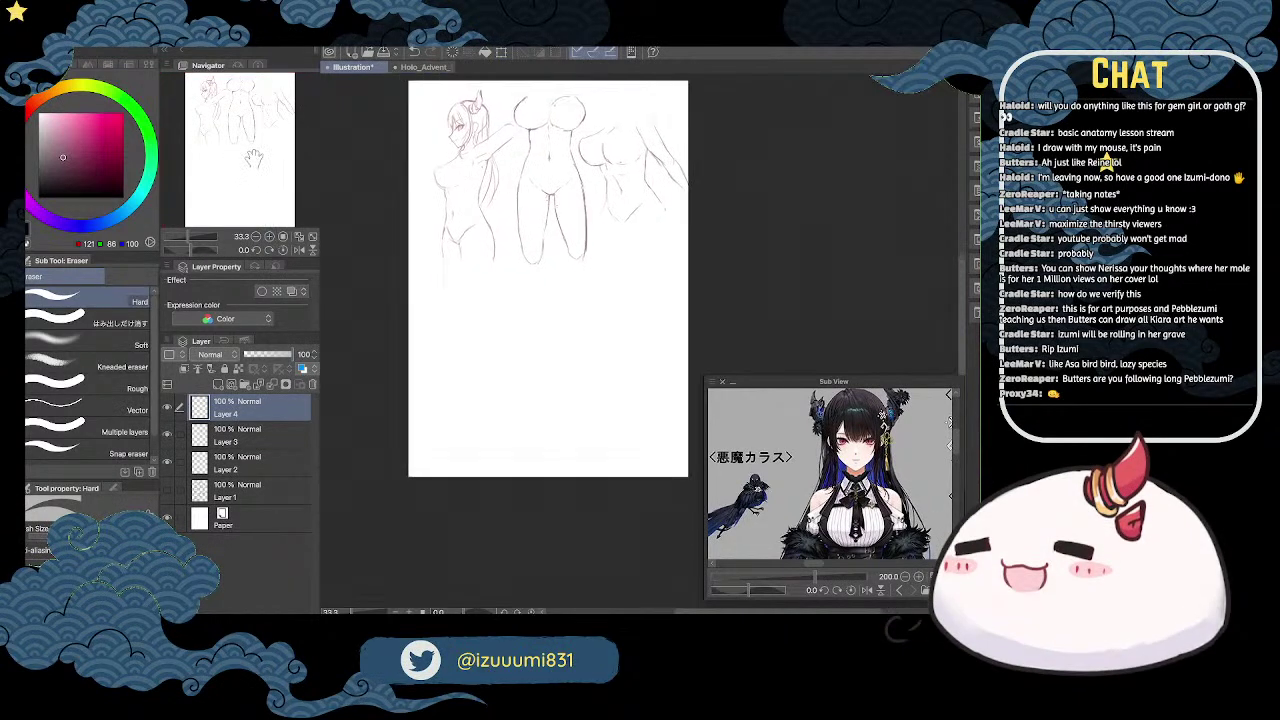
pyautogui.click(270, 238)
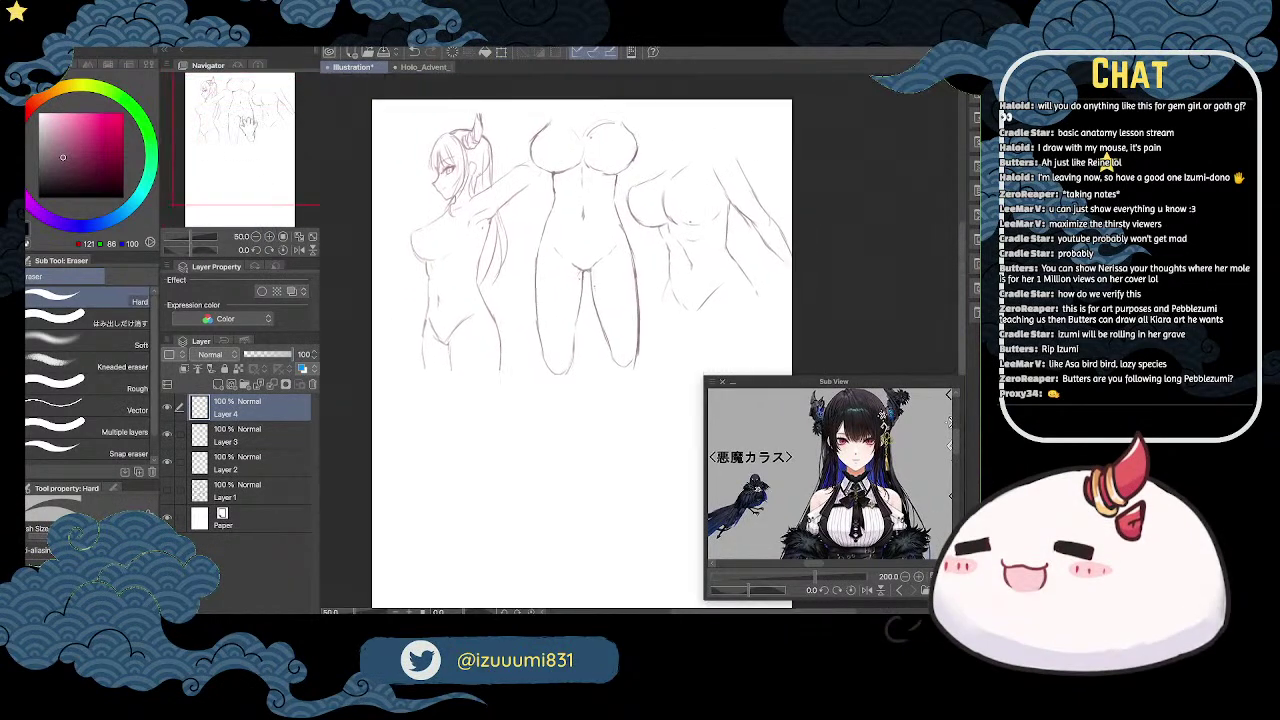
pyautogui.click(266, 470)
pyautogui.click(262, 413)
pyautogui.press('p')
pyautogui.moveTo(415, 131); pyautogui.dragTo(421, 128)
pyautogui.moveTo(414, 126); pyautogui.dragTo(429, 125)
pyautogui.moveTo(432, 111); pyautogui.dragTo(433, 122)
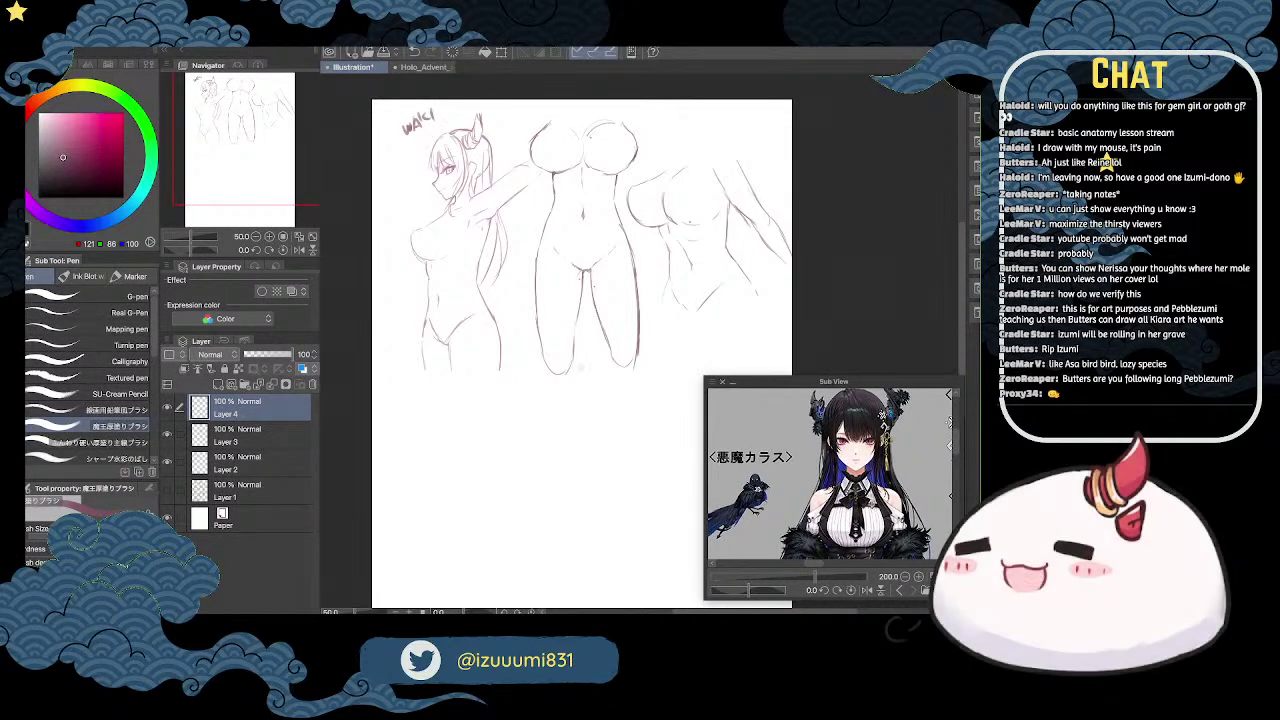
pyautogui.moveTo(587, 370); pyautogui.dragTo(619, 370)
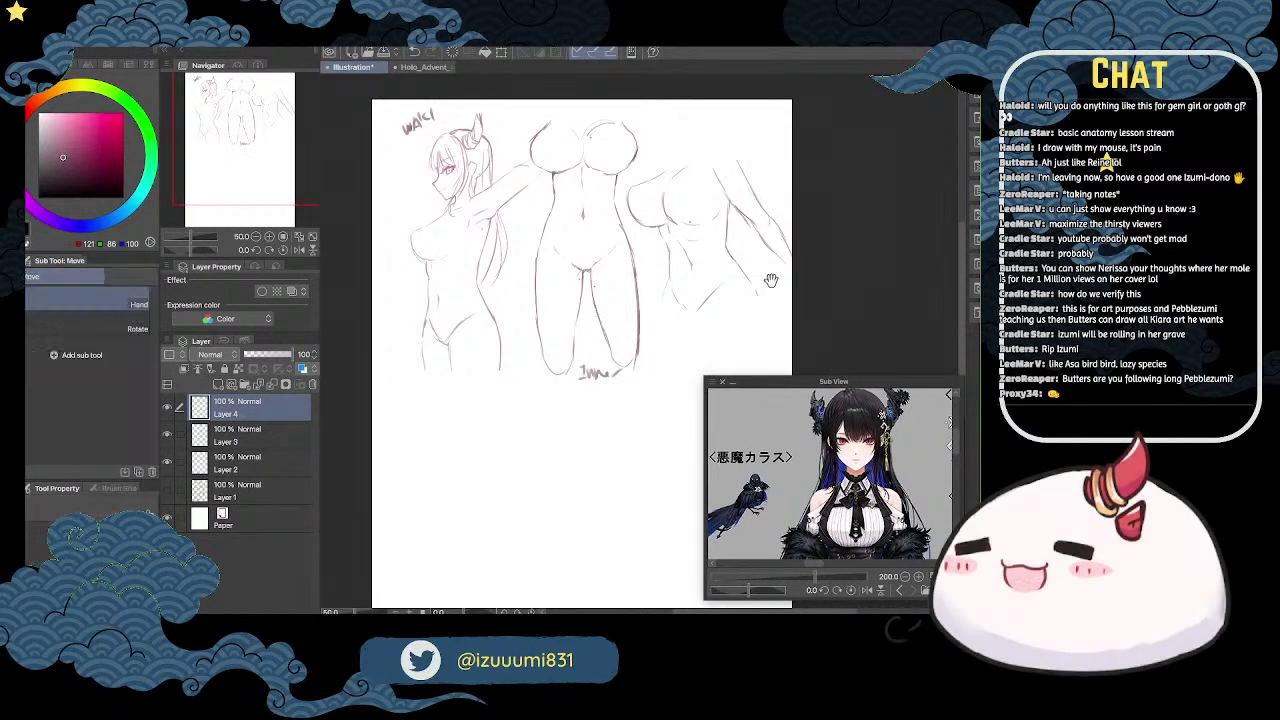
pyautogui.moveTo(761, 275); pyautogui.dragTo(660, 320)
pyautogui.moveTo(576, 176); pyautogui.dragTo(612, 175)
# Step: Add a new layer above Layer 4
pyautogui.moveTo(610, 390); pyautogui.dragTo(686, 218)
pyautogui.click(256, 237)
pyautogui.click(218, 384)
pyautogui.moveTo(264, 176); pyautogui.dragTo(270, 174)
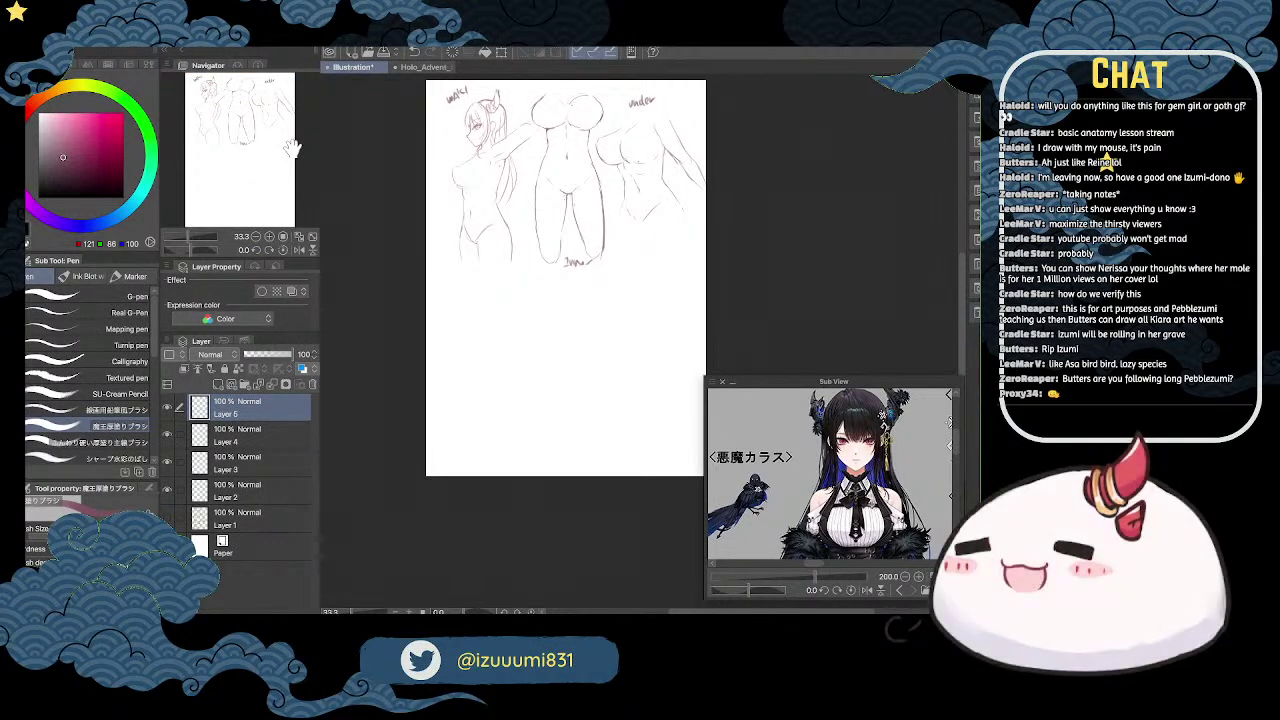
pyautogui.moveTo(291, 148); pyautogui.dragTo(272, 170)
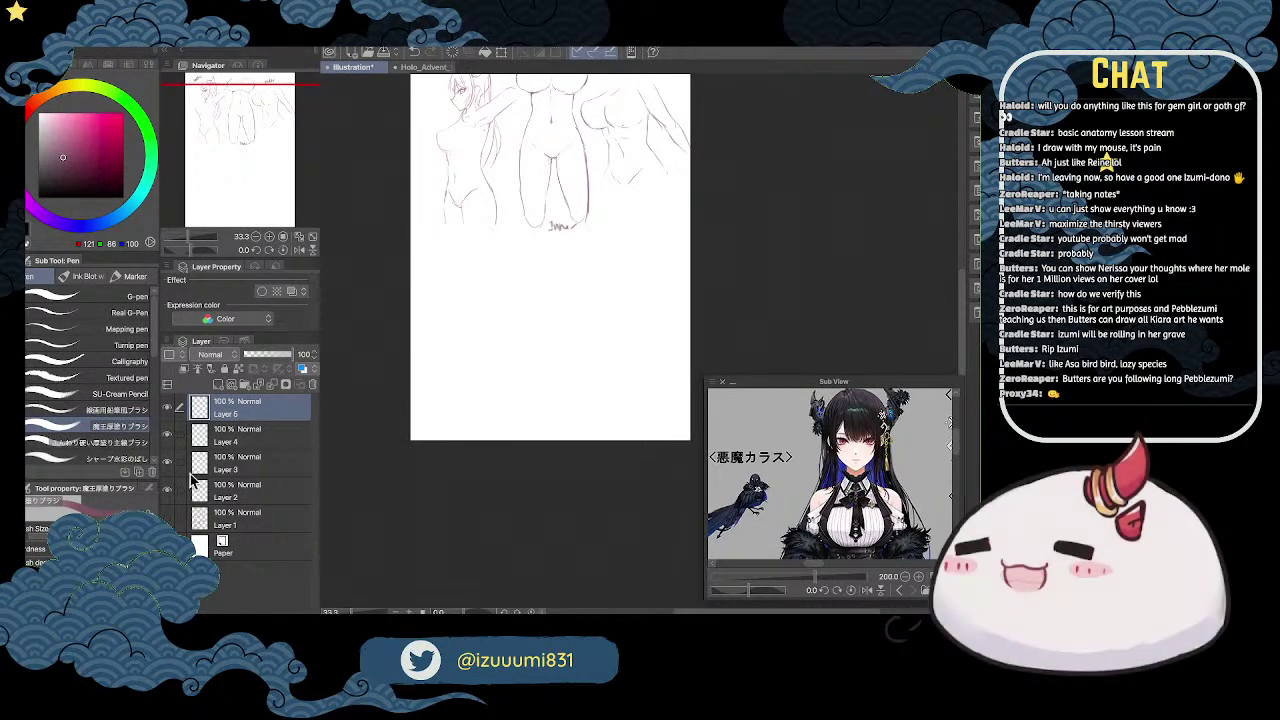
# Step: Merge Layers 4 and 3 down into Layer 2 and hide the merged sketches
pyautogui.click(272, 440)
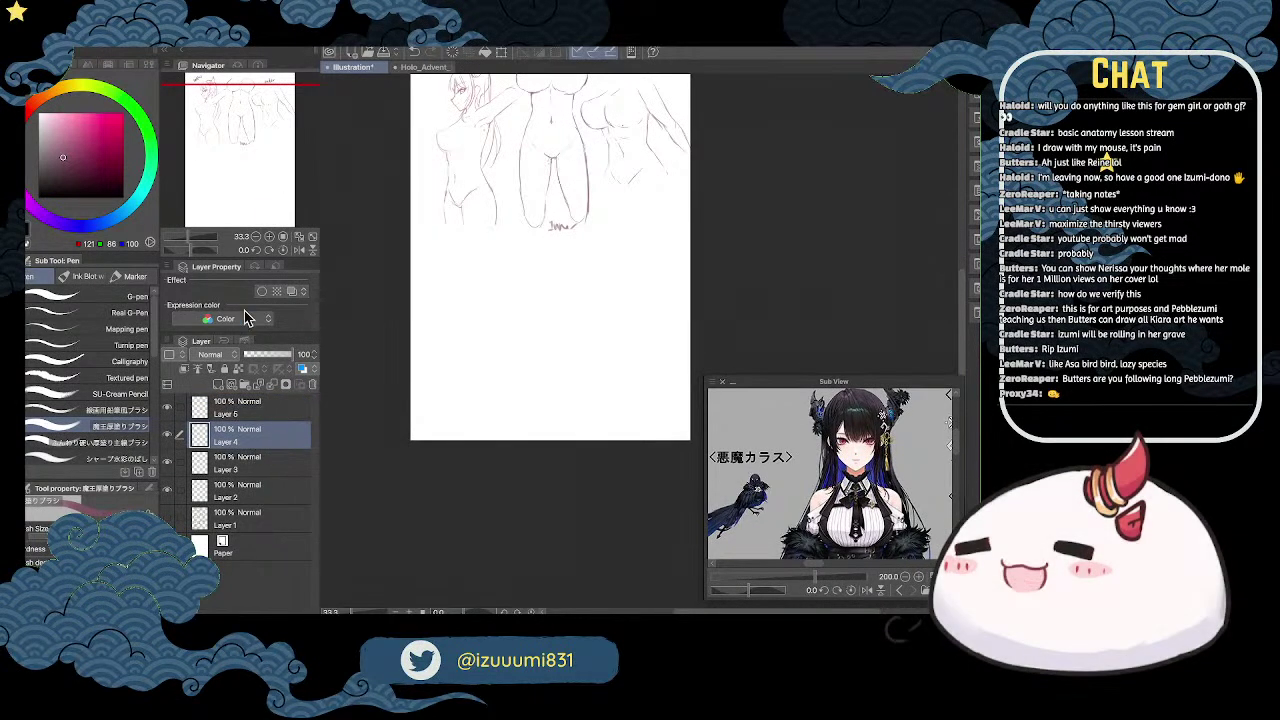
pyautogui.click(272, 384)
pyautogui.click(272, 384)
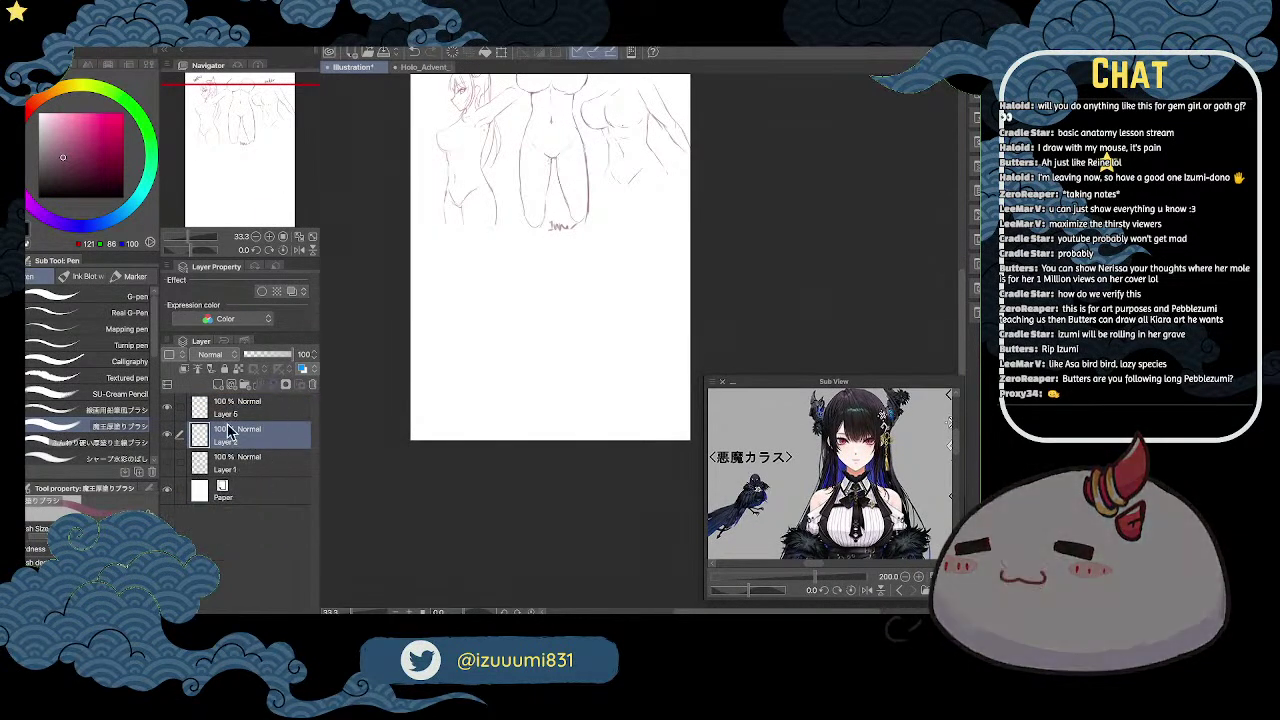
pyautogui.click(170, 437)
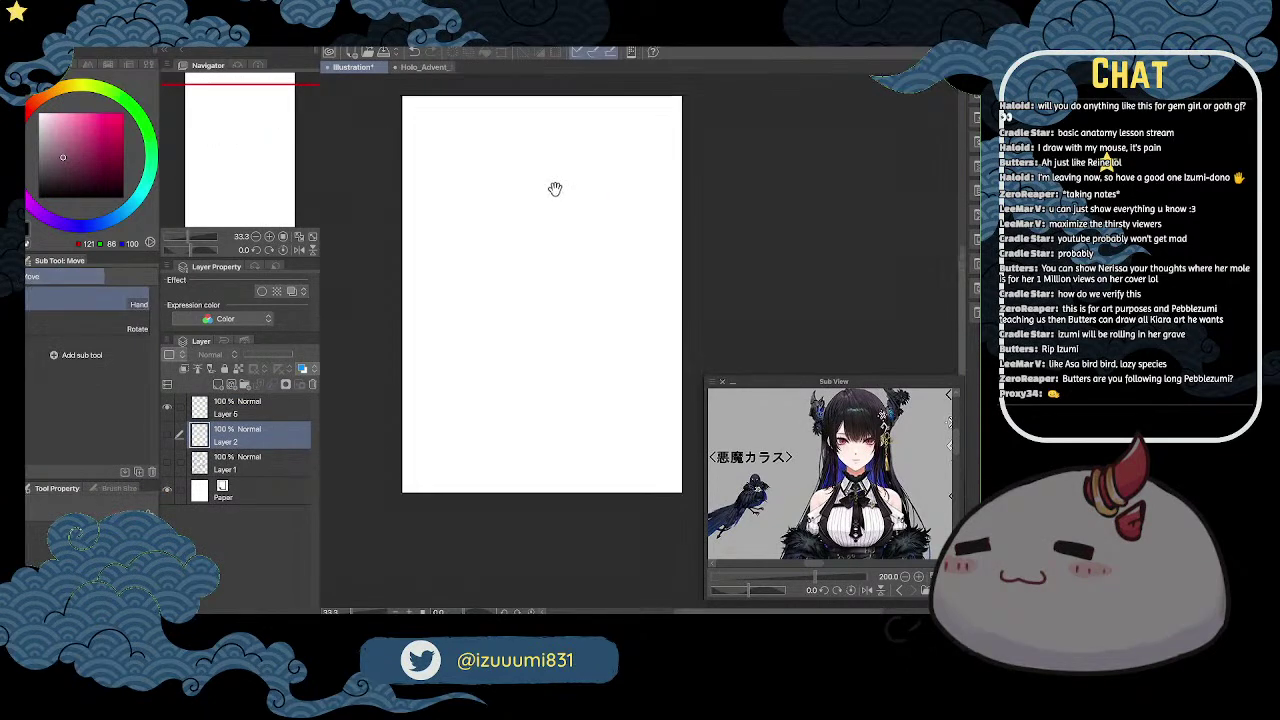
# Step: Sketch a back-view torso outline on the new top layer, with rounded shoulders, a narrow waist and flaring hips
pyautogui.click(262, 405)
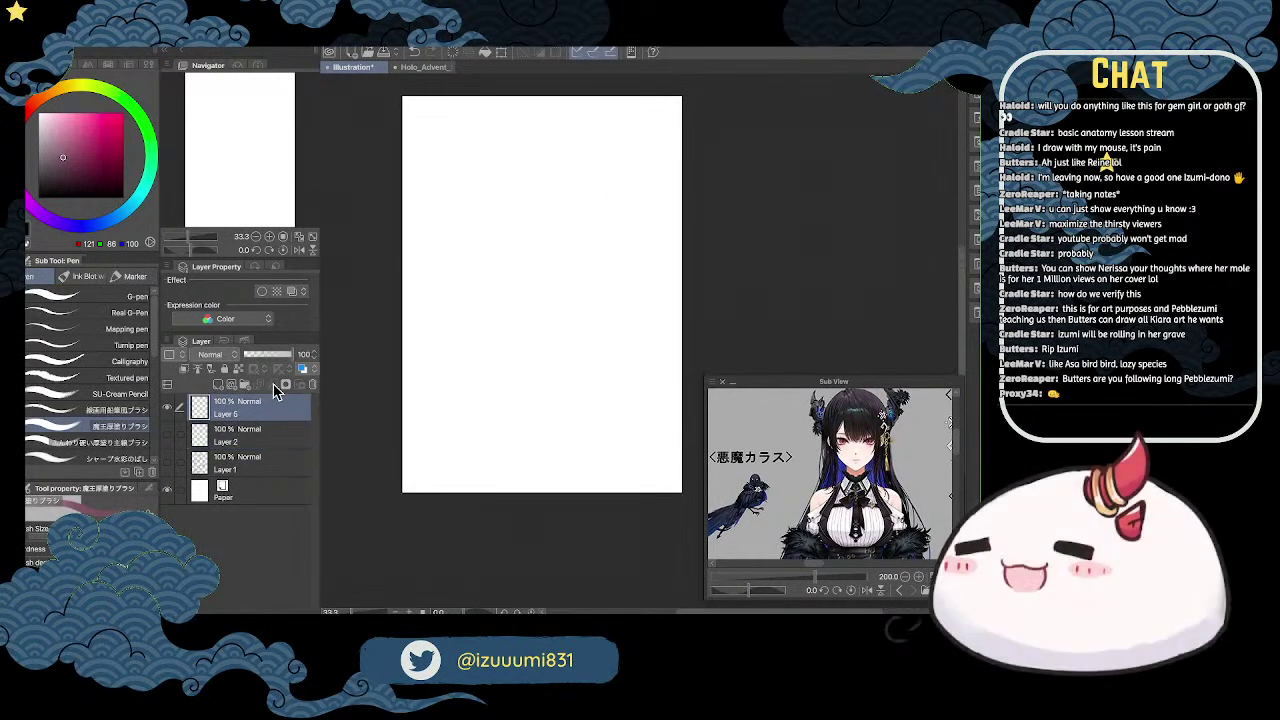
pyautogui.moveTo(484, 176)
pyautogui.mouseDown()
pyautogui.moveTo(543, 157)
pyautogui.moveTo(479, 216)
pyautogui.mouseUp()
pyautogui.moveTo(555, 165); pyautogui.dragTo(567, 210)
pyautogui.moveTo(486, 196); pyautogui.dragTo(491, 248)
pyautogui.moveTo(568, 192); pyautogui.dragTo(562, 240)
pyautogui.moveTo(569, 205); pyautogui.dragTo(538, 271)
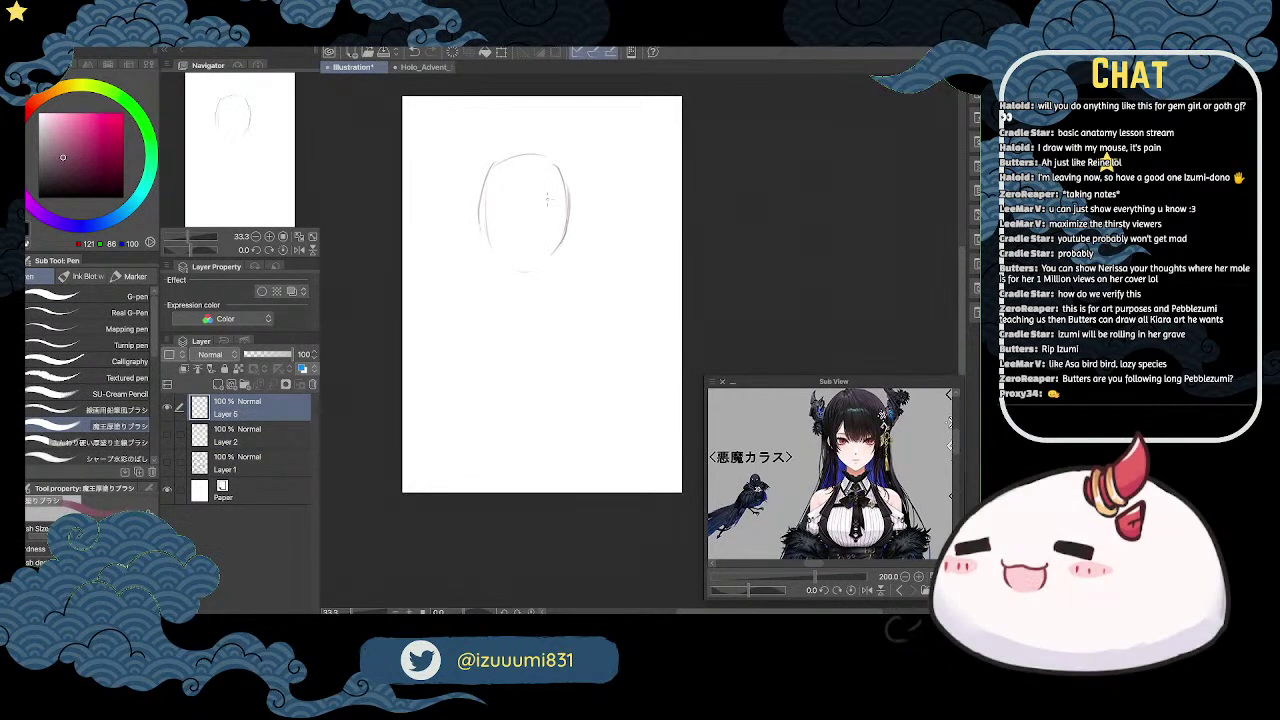
pyautogui.moveTo(487, 198)
pyautogui.mouseDown()
pyautogui.moveTo(494, 270)
pyautogui.moveTo(504, 250)
pyautogui.moveTo(483, 281)
pyautogui.mouseUp()
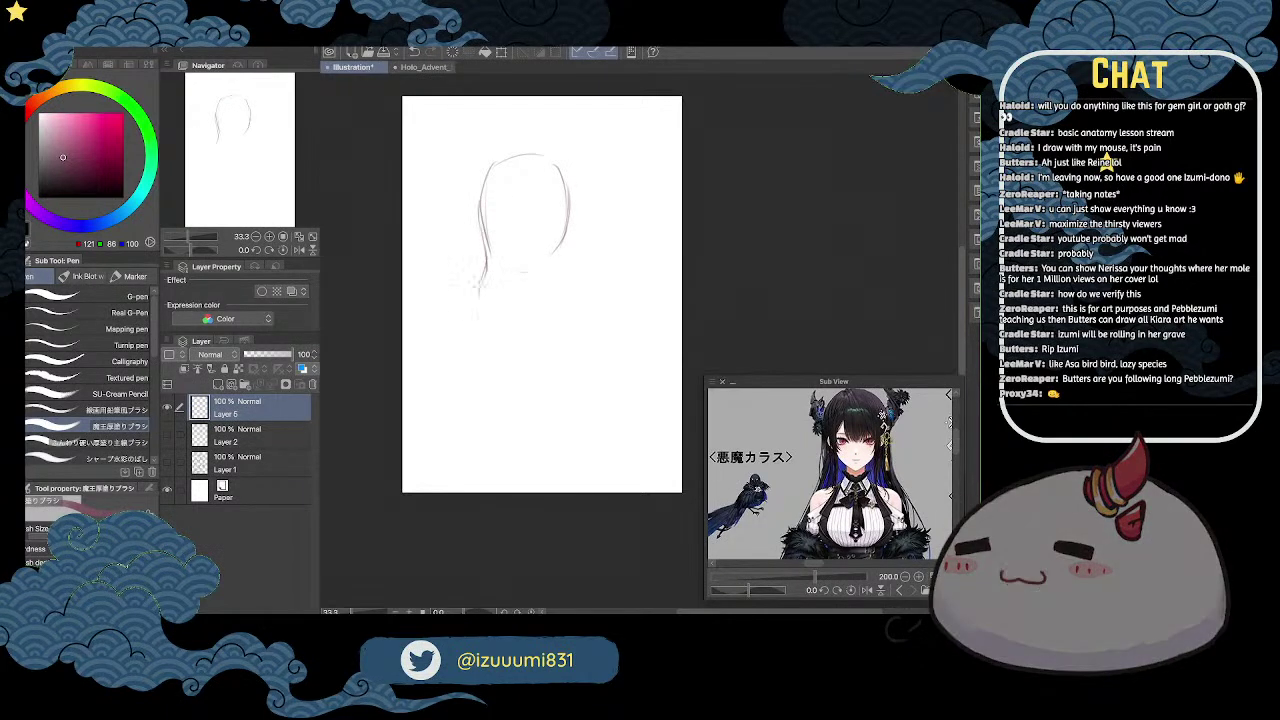
pyautogui.moveTo(568, 262); pyautogui.dragTo(579, 300)
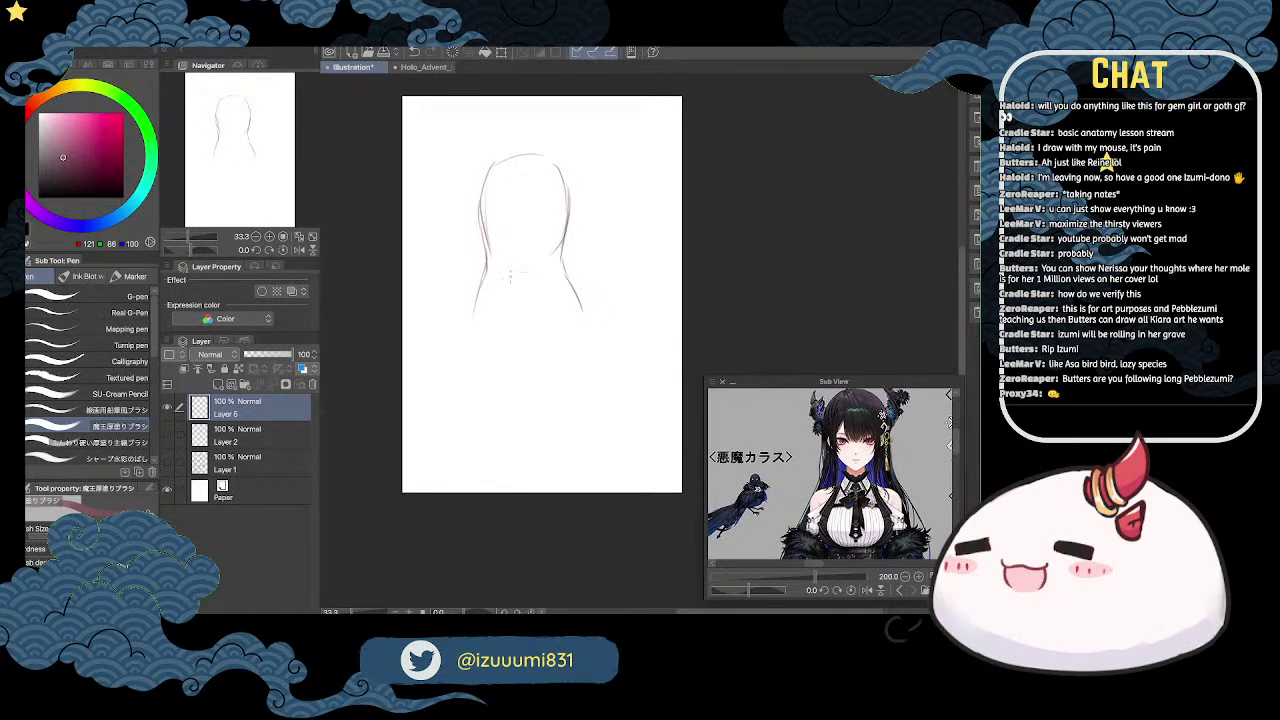
# Step: Sketch the shoulder-blade and spine lines, and replace the lower-back arch with two short lines meeting above the buttocks
pyautogui.moveTo(512, 272); pyautogui.dragTo(563, 292)
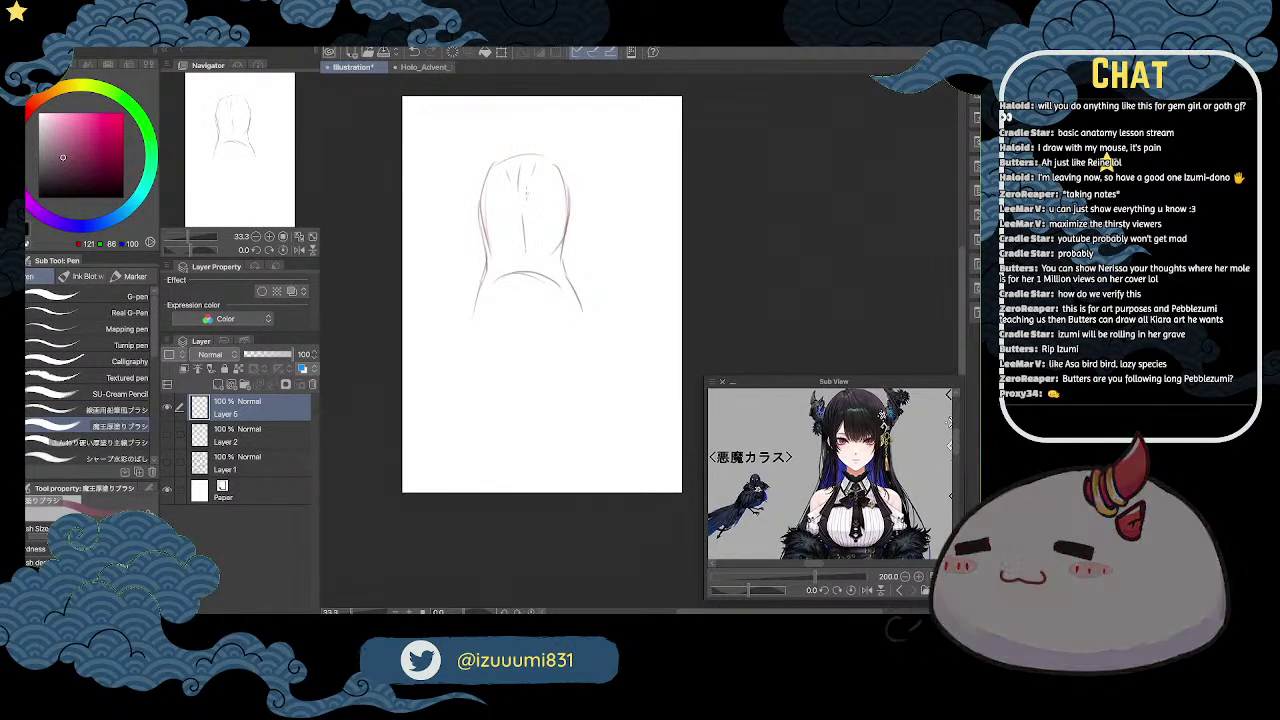
pyautogui.press('e')
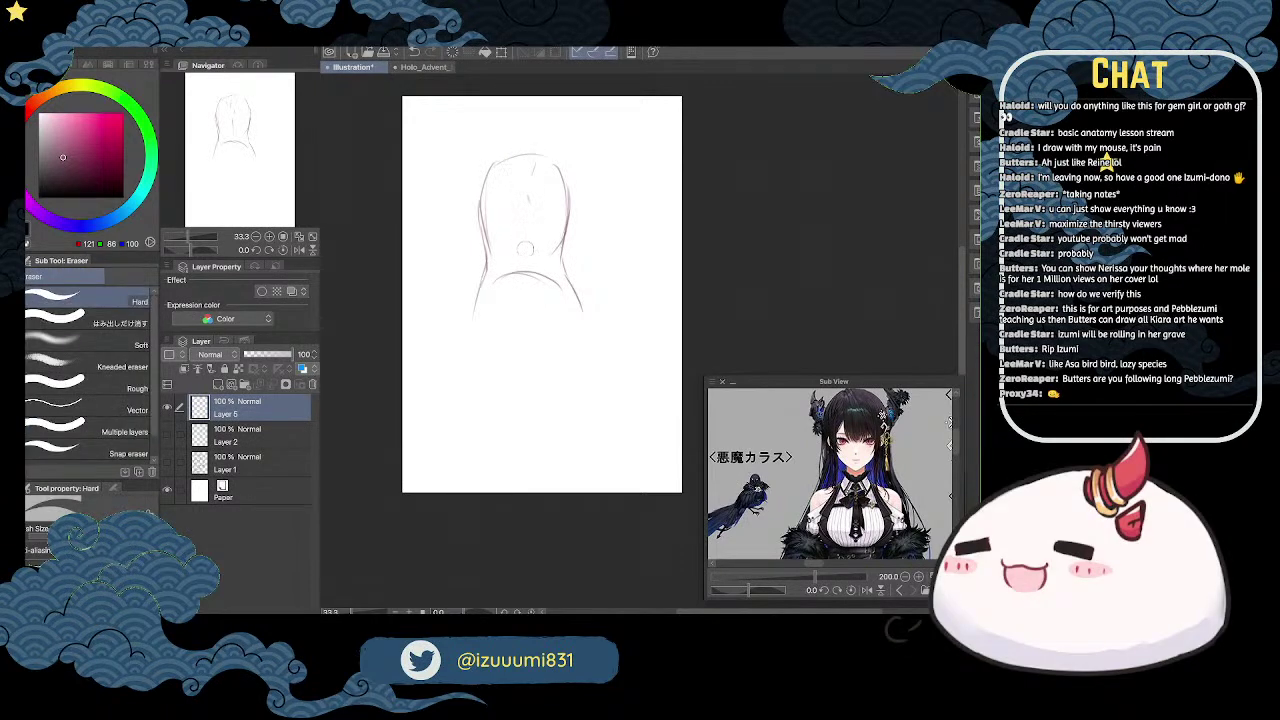
pyautogui.press('p')
pyautogui.moveTo(609, 298); pyautogui.dragTo(608, 249)
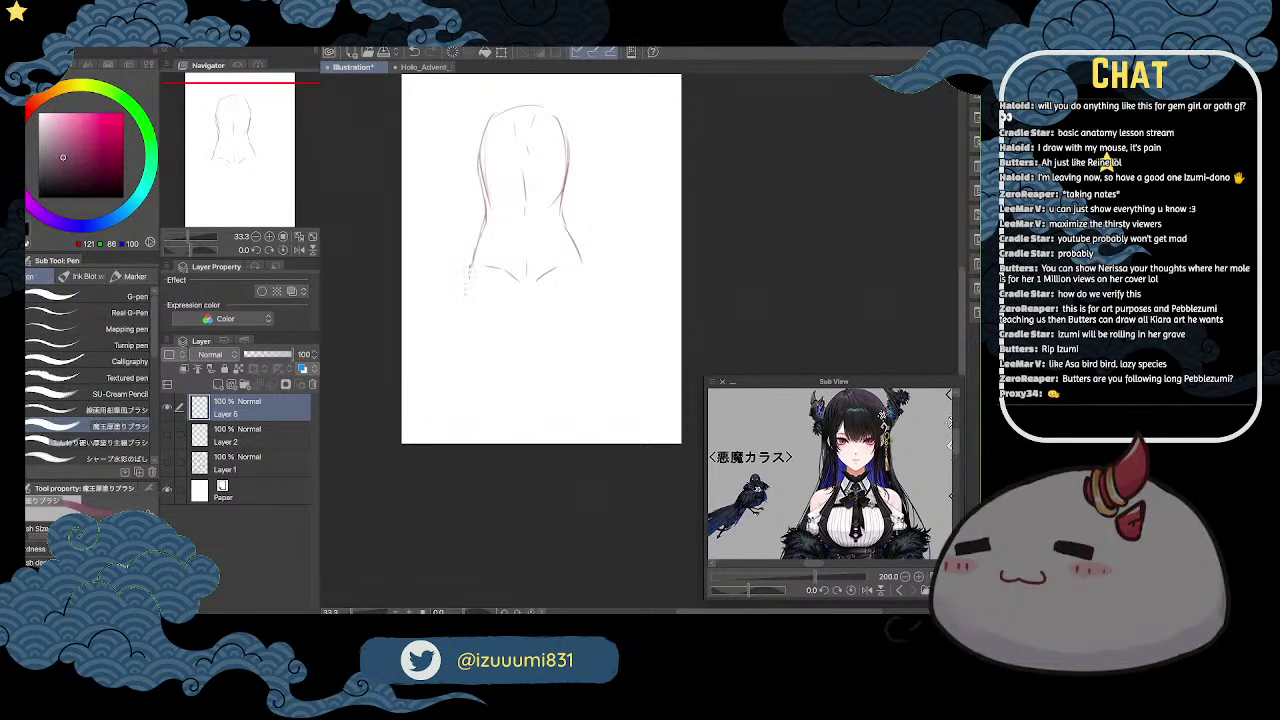
# Step: Sketch the outer curves and lower edges of both buttocks, cleaning up the right-hand hip contour
pyautogui.moveTo(470, 270); pyautogui.dragTo(458, 312)
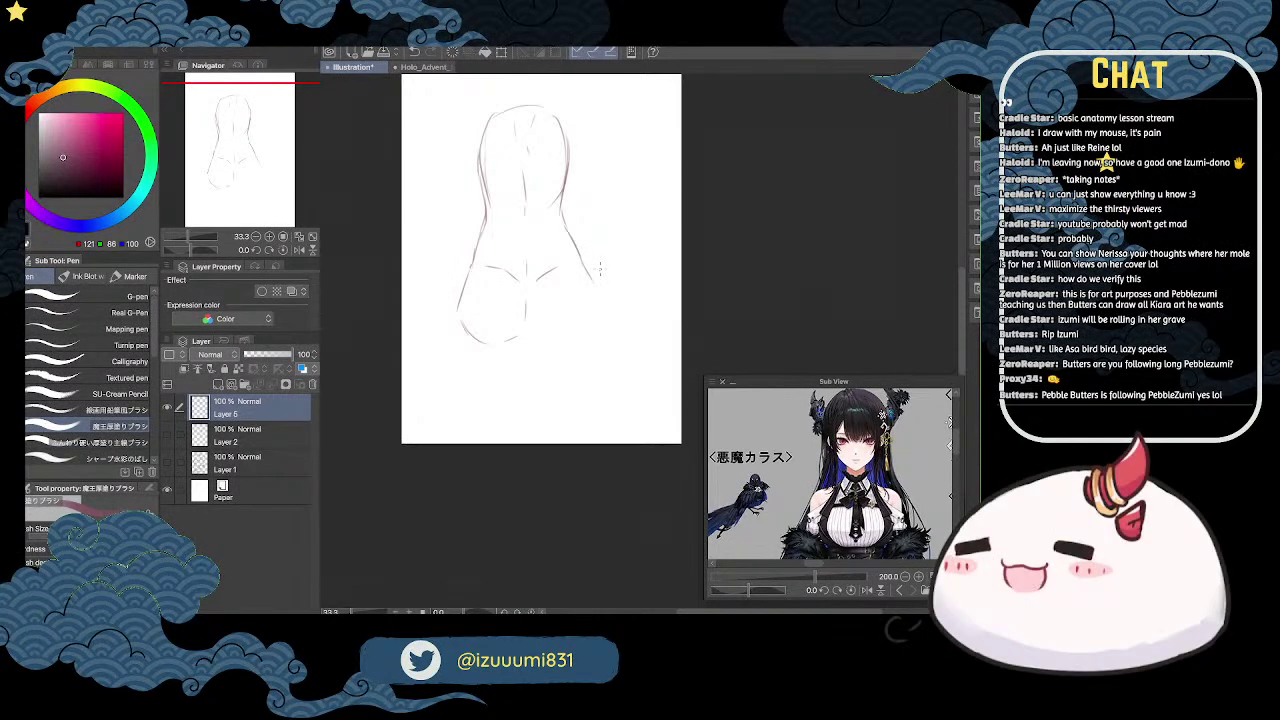
pyautogui.moveTo(588, 266)
pyautogui.mouseDown()
pyautogui.moveTo(600, 312)
pyautogui.moveTo(568, 342)
pyautogui.mouseUp()
pyautogui.press('e')
pyautogui.moveTo(598, 301); pyautogui.dragTo(590, 276)
pyautogui.press('p')
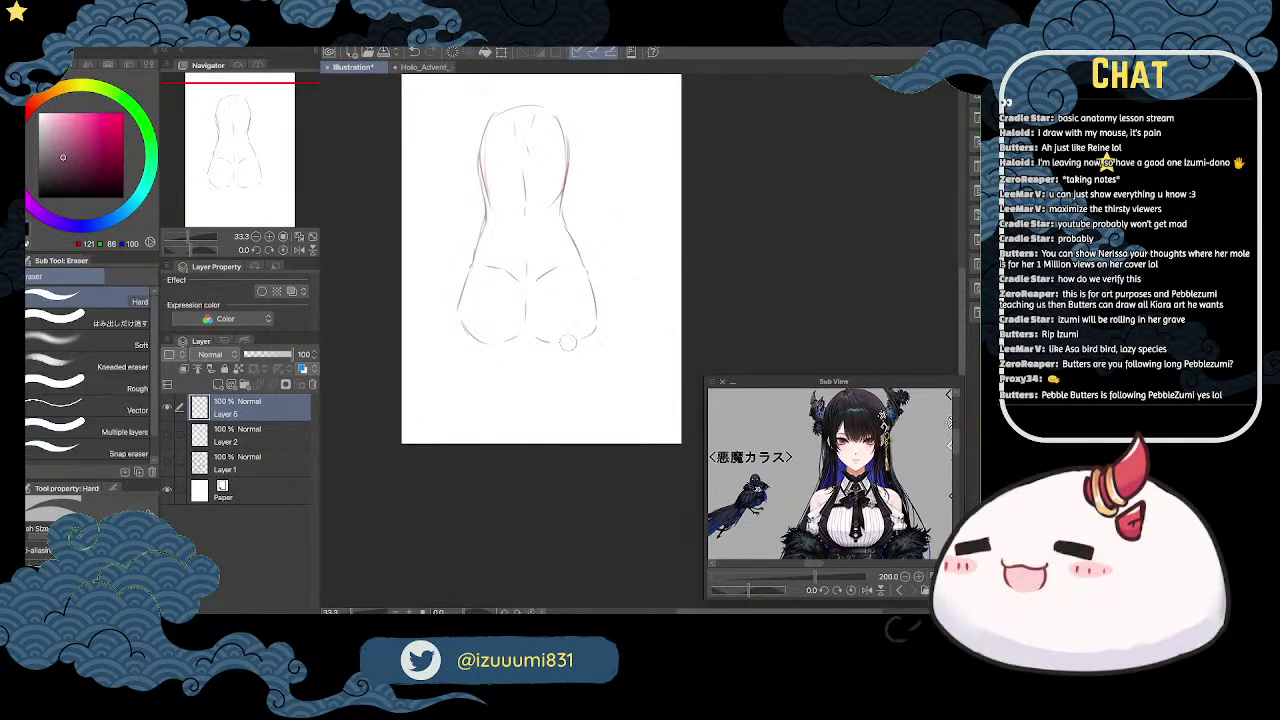
# Step: Sketch the outer and inner contour lines of both upper thighs, extending down from the hips and crotch
pyautogui.moveTo(457, 325); pyautogui.dragTo(474, 376)
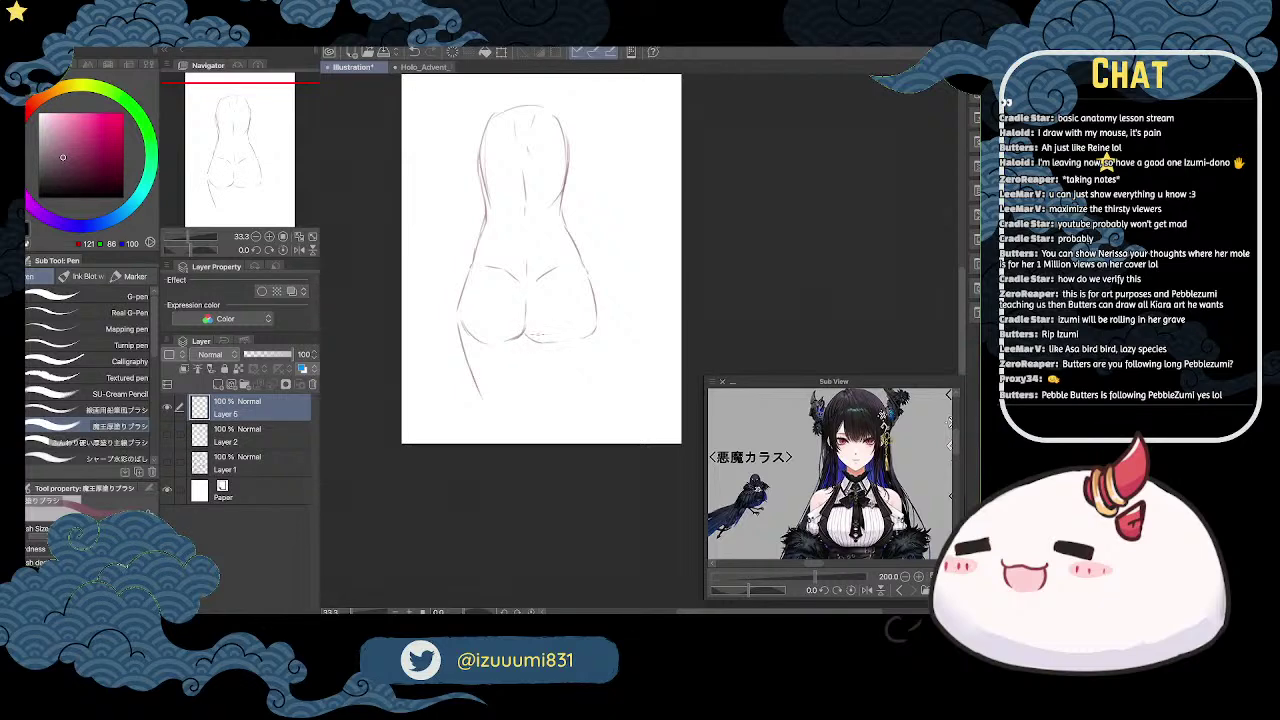
pyautogui.hotkey('ctrl', 'z')
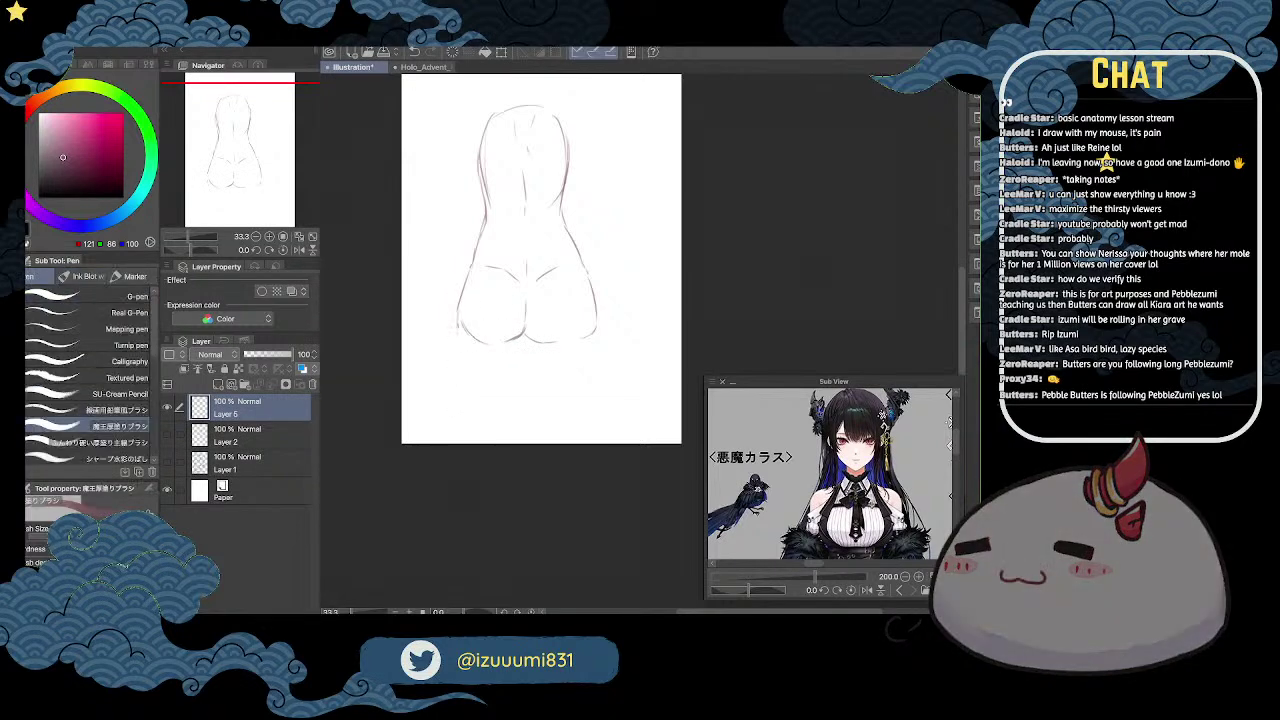
pyautogui.moveTo(456, 338); pyautogui.dragTo(462, 388)
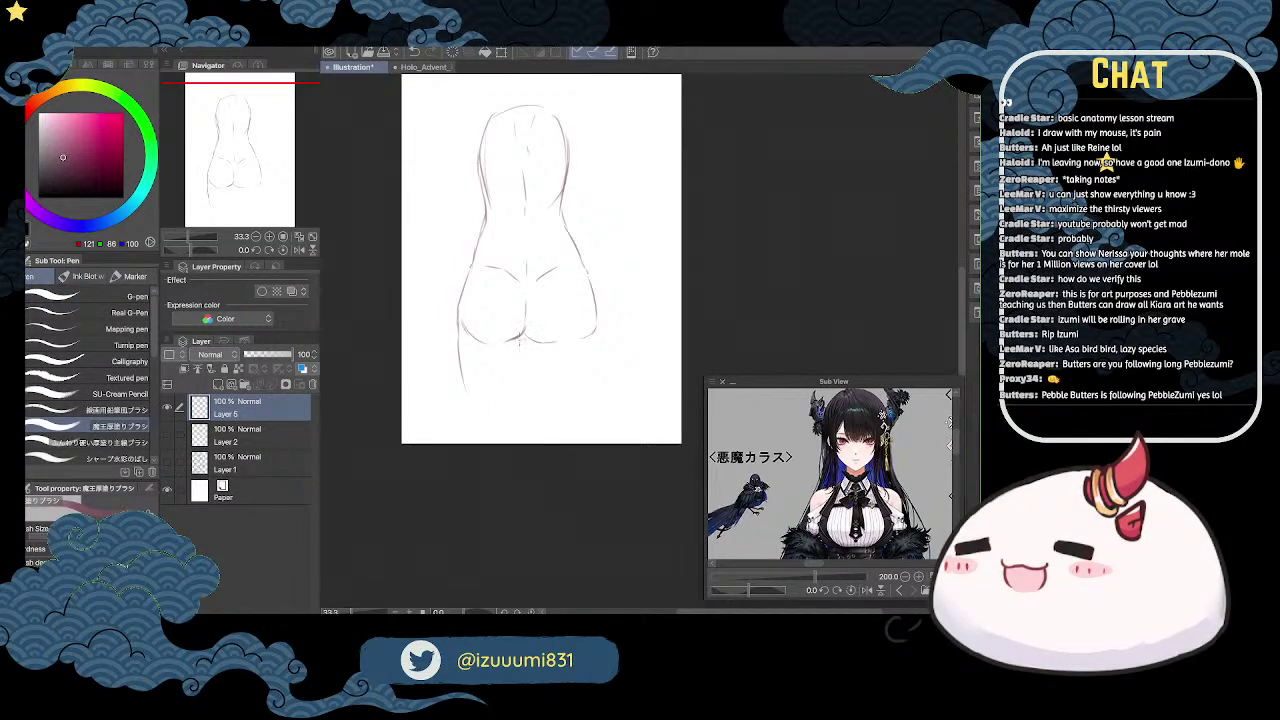
pyautogui.moveTo(538, 334); pyautogui.dragTo(526, 380)
pyautogui.moveTo(594, 314); pyautogui.dragTo(590, 380)
# Step: Erase the bulging right-hand hip curve and redraw it flowing straight into the outer thigh line
pyautogui.press('e')
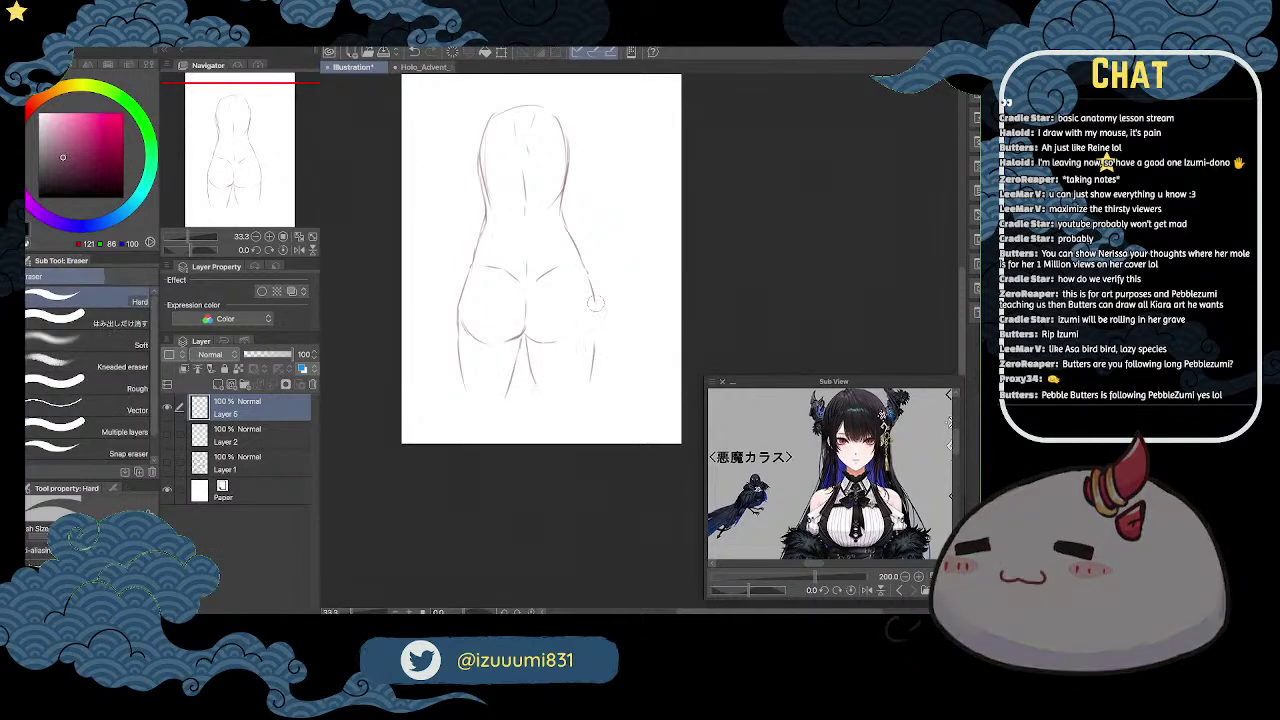
pyautogui.press('p')
pyautogui.moveTo(595, 373)
pyautogui.mouseDown()
pyautogui.moveTo(595, 394)
pyautogui.moveTo(594, 340)
pyautogui.mouseUp()
pyautogui.press('e')
pyautogui.press('p')
pyautogui.press('e')
# Step: Erase the rounded lower buttock curves down to short folds at the crotch, and redraw the centre line between the buttocks
pyautogui.moveTo(466, 304)
pyautogui.mouseDown()
pyautogui.moveTo(540, 320)
pyautogui.moveTo(566, 340)
pyautogui.mouseUp()
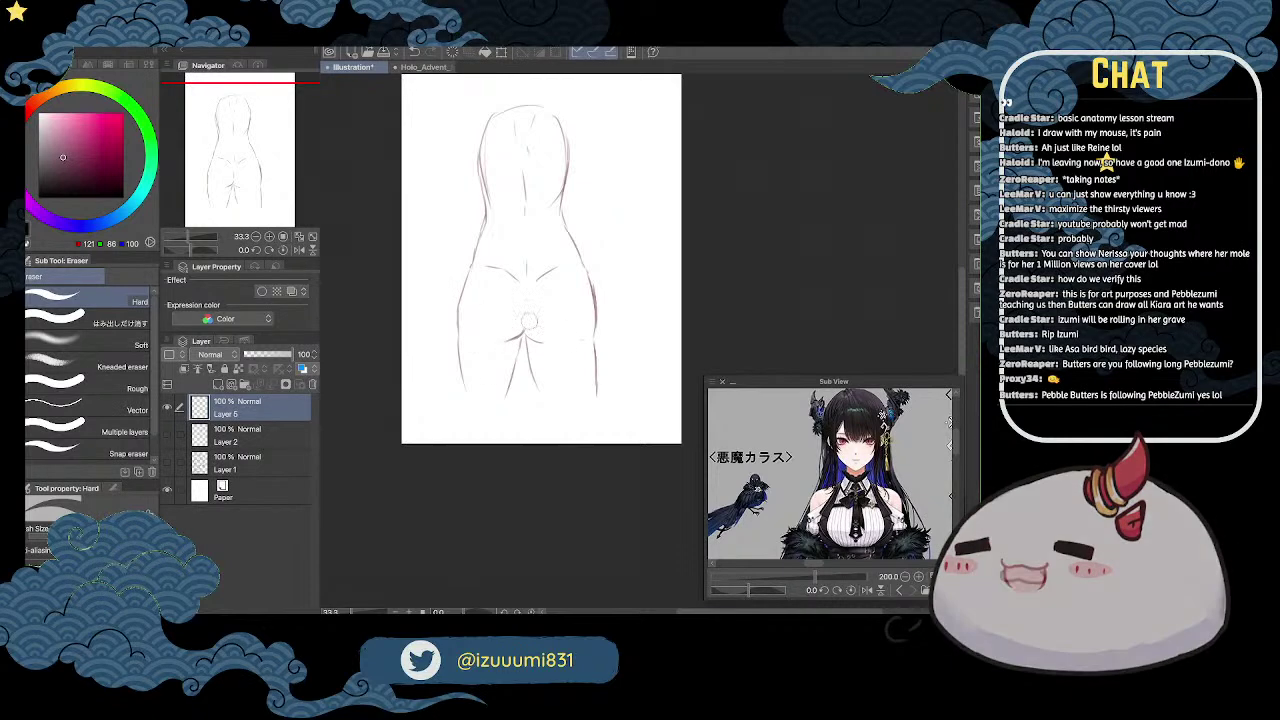
pyautogui.press('p')
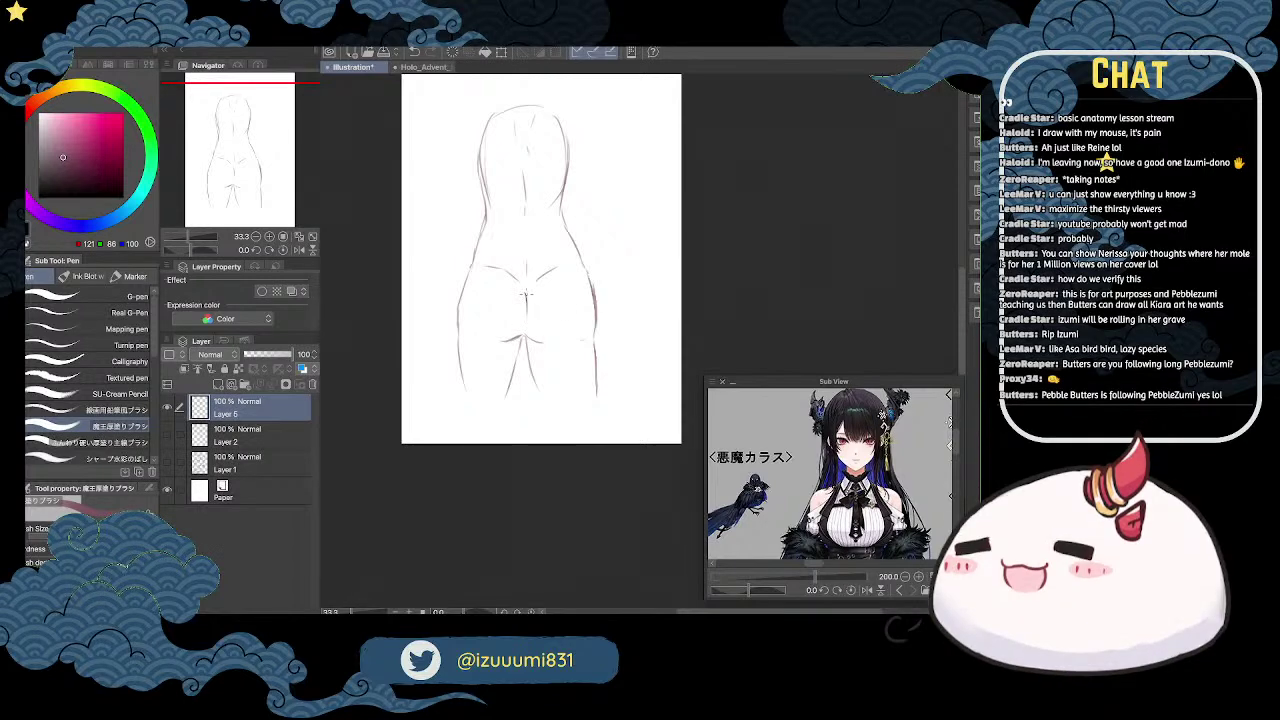
pyautogui.press('e')
pyautogui.scroll(1, 538, 297)
pyautogui.press('p')
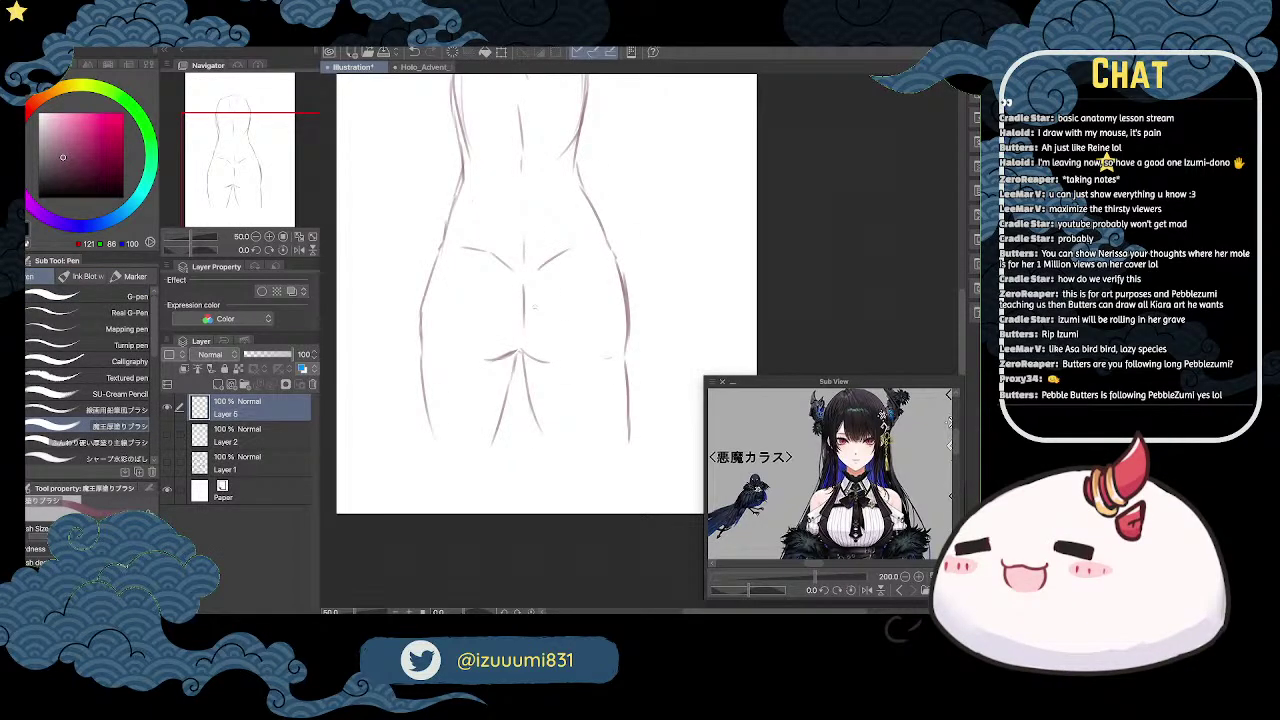
pyautogui.press('e')
pyautogui.press('p')
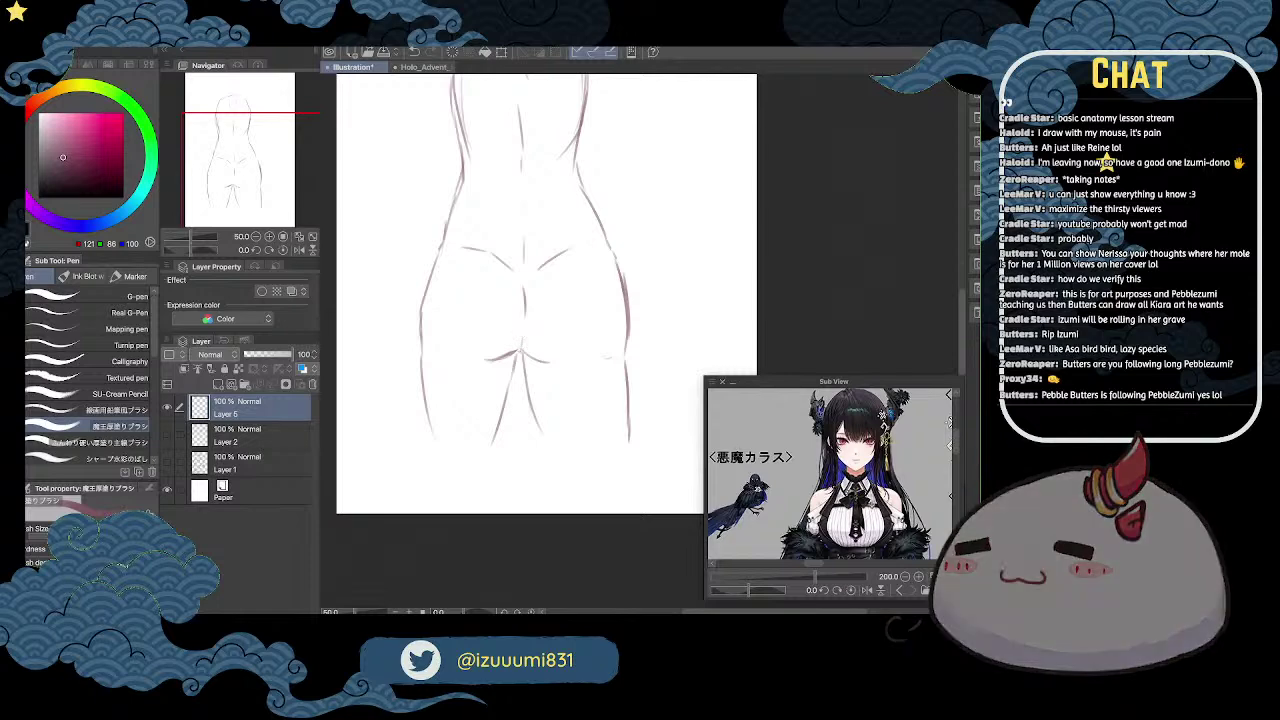
# Step: Erase and redraw the short fold lines under both buttocks, branching outward from the top of the inner thighs
pyautogui.press('e')
pyautogui.moveTo(489, 361)
pyautogui.mouseDown()
pyautogui.moveTo(546, 362)
pyautogui.moveTo(502, 346)
pyautogui.moveTo(554, 313)
pyautogui.moveTo(533, 353)
pyautogui.moveTo(473, 354)
pyautogui.moveTo(558, 357)
pyautogui.mouseUp()
pyautogui.press('p')
pyautogui.press('e')
pyautogui.press('p')
pyautogui.press('e')
pyautogui.moveTo(477, 348); pyautogui.dragTo(501, 357)
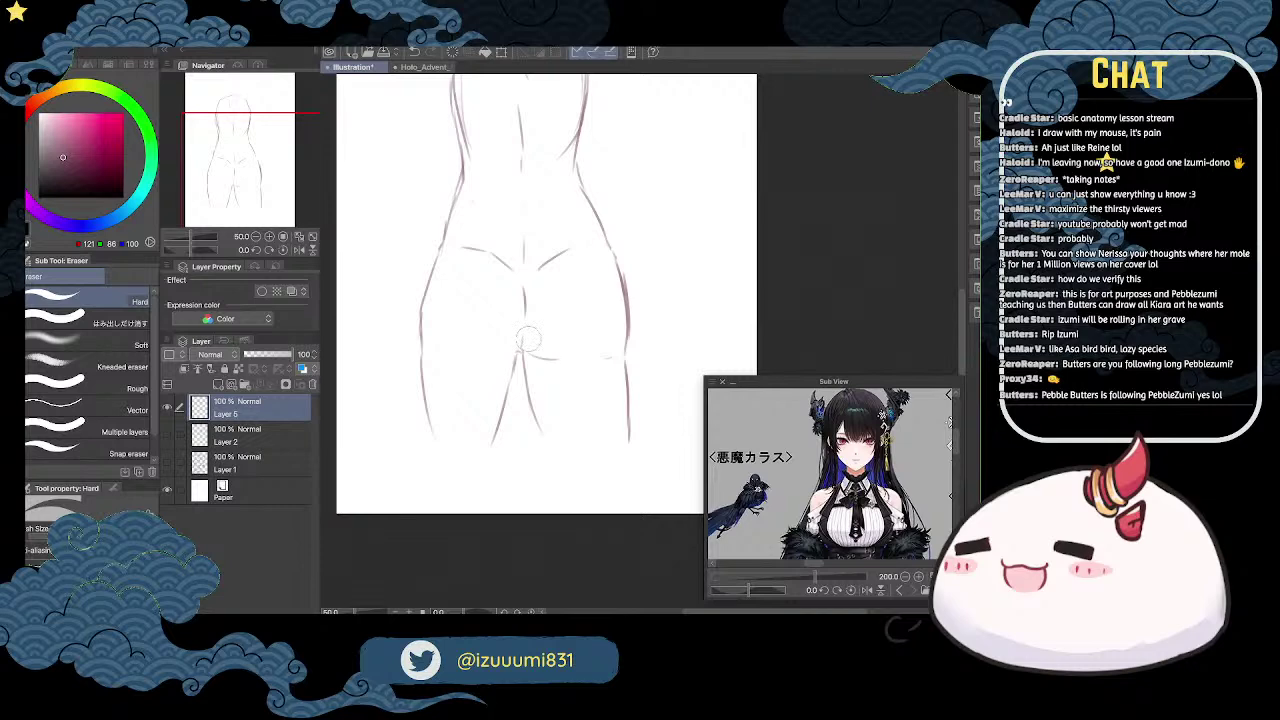
pyautogui.press('p')
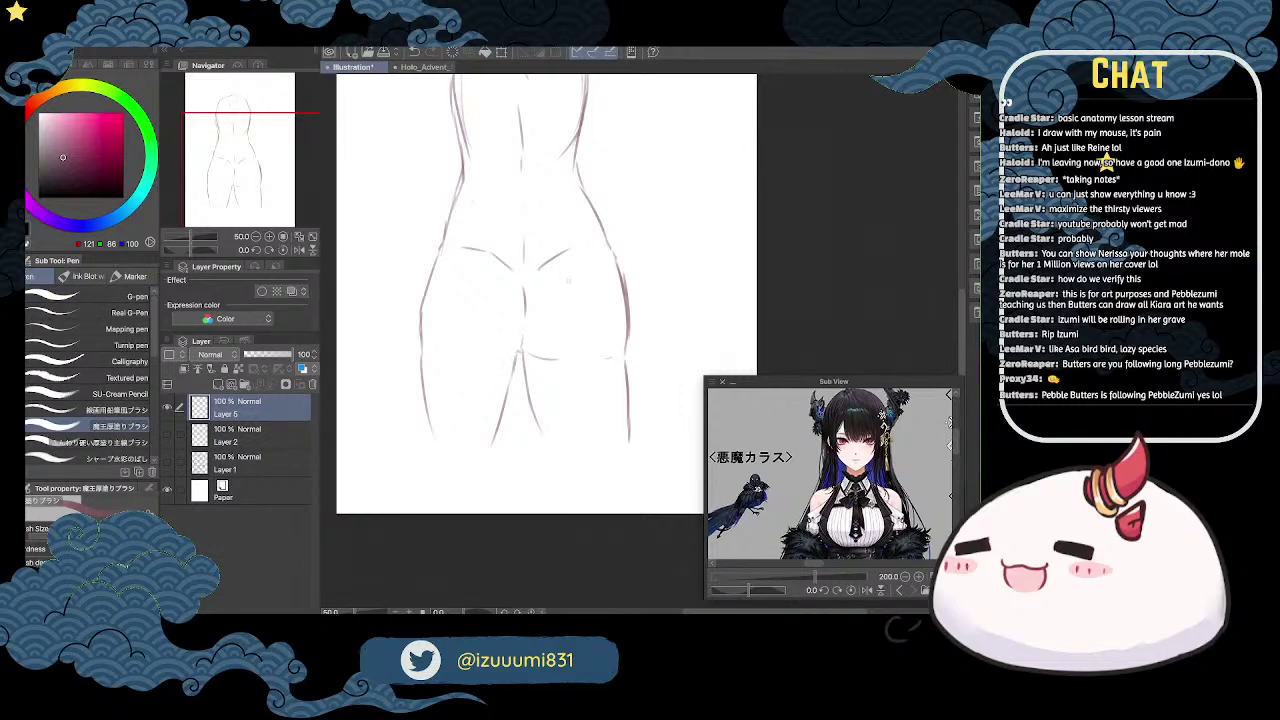
pyautogui.moveTo(516, 352); pyautogui.dragTo(488, 355)
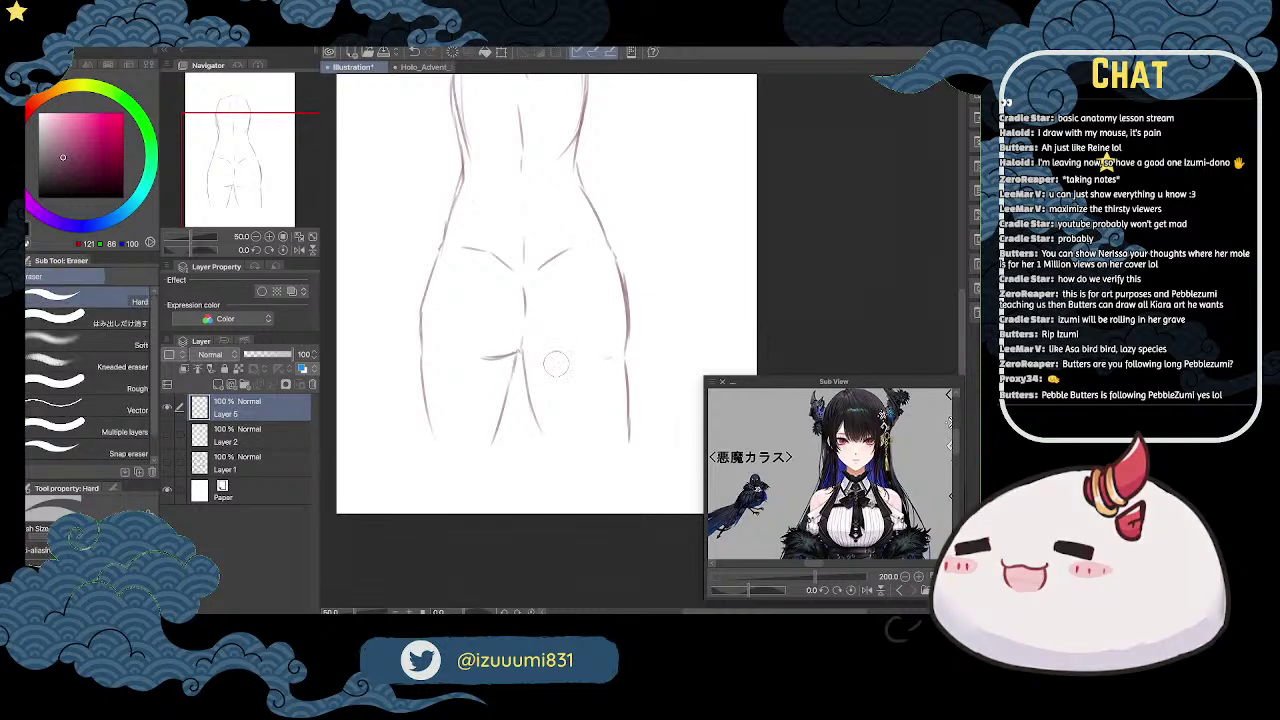
pyautogui.moveTo(540, 360); pyautogui.dragTo(558, 363)
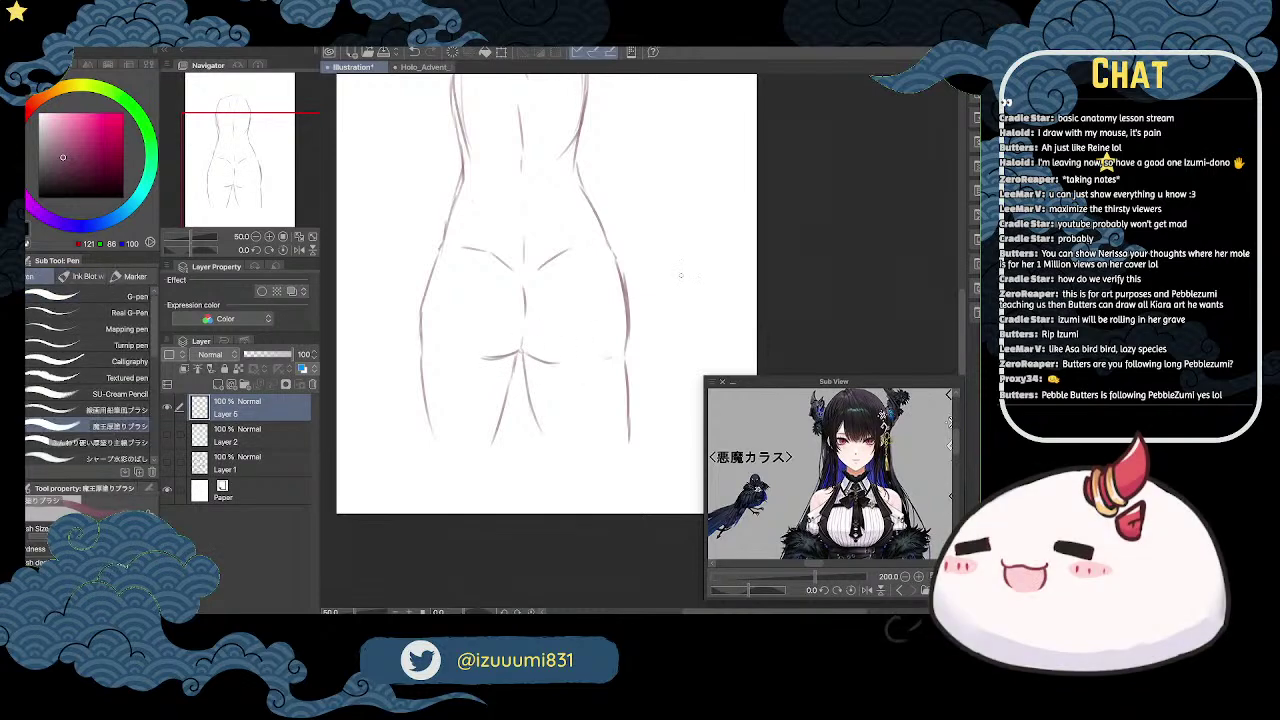
# Step: Lengthen the right-hand inner thigh line slightly and tidy its edges
pyautogui.press('e')
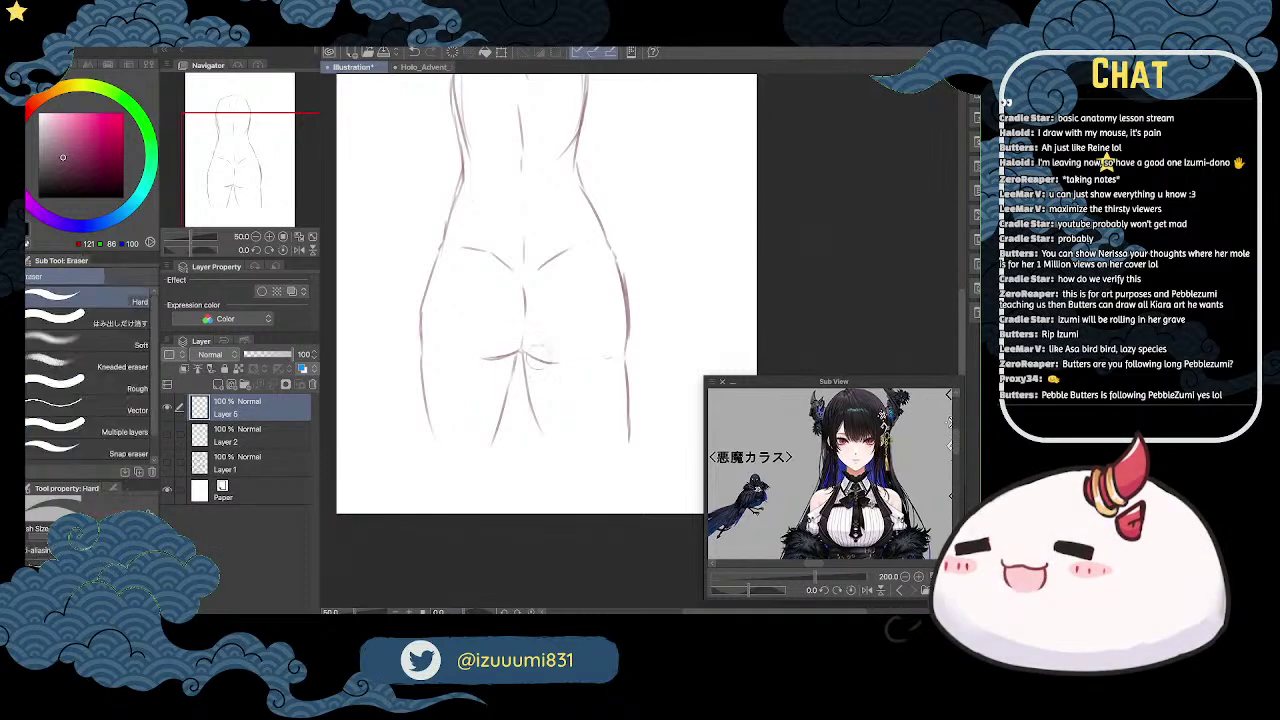
pyautogui.press('p')
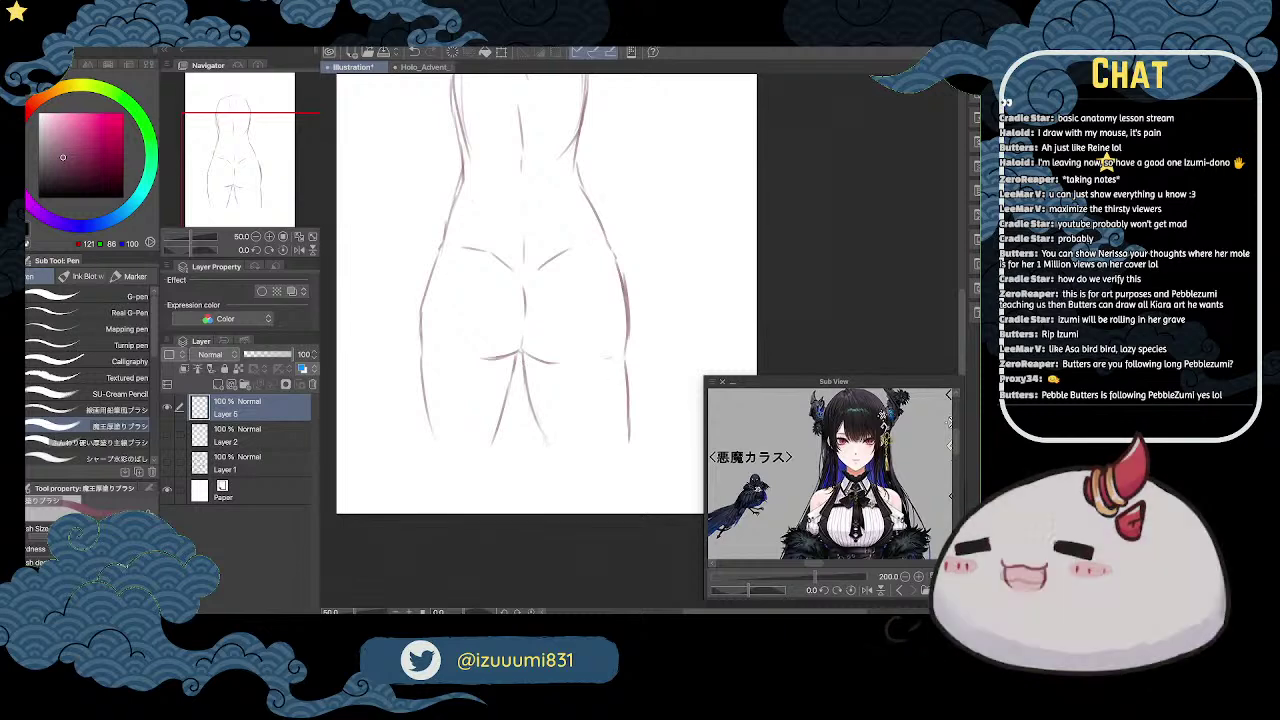
pyautogui.press('e')
pyautogui.press('p')
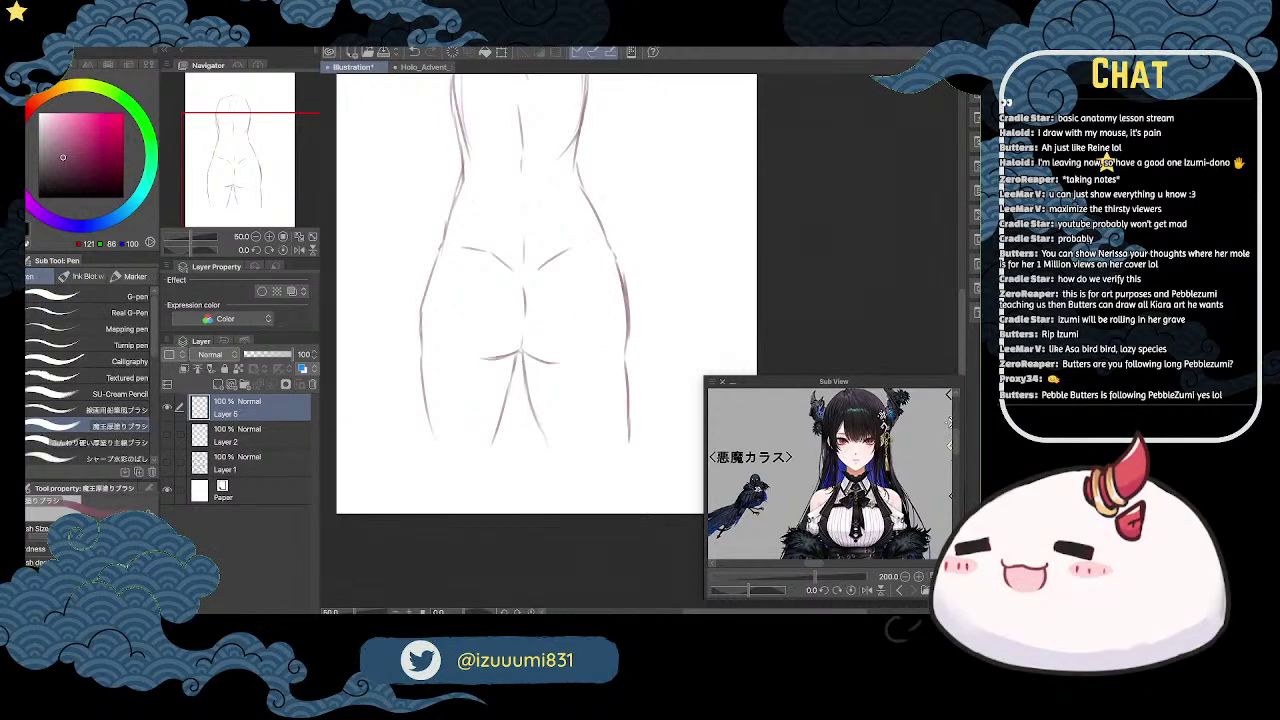
# Step: Rework both outer hip contours into fuller curves with a slight indent where the waist lines meet the hips
pyautogui.press('e')
pyautogui.moveTo(625, 270); pyautogui.dragTo(630, 294)
pyautogui.press('p')
pyautogui.press('e')
pyautogui.press('p')
pyautogui.moveTo(441, 243)
pyautogui.mouseDown()
pyautogui.moveTo(435, 259)
pyautogui.moveTo(443, 246)
pyautogui.mouseUp()
pyautogui.press('e')
pyautogui.press('p')
pyautogui.press('e')
pyautogui.moveTo(613, 243); pyautogui.dragTo(618, 257)
pyautogui.press('p')
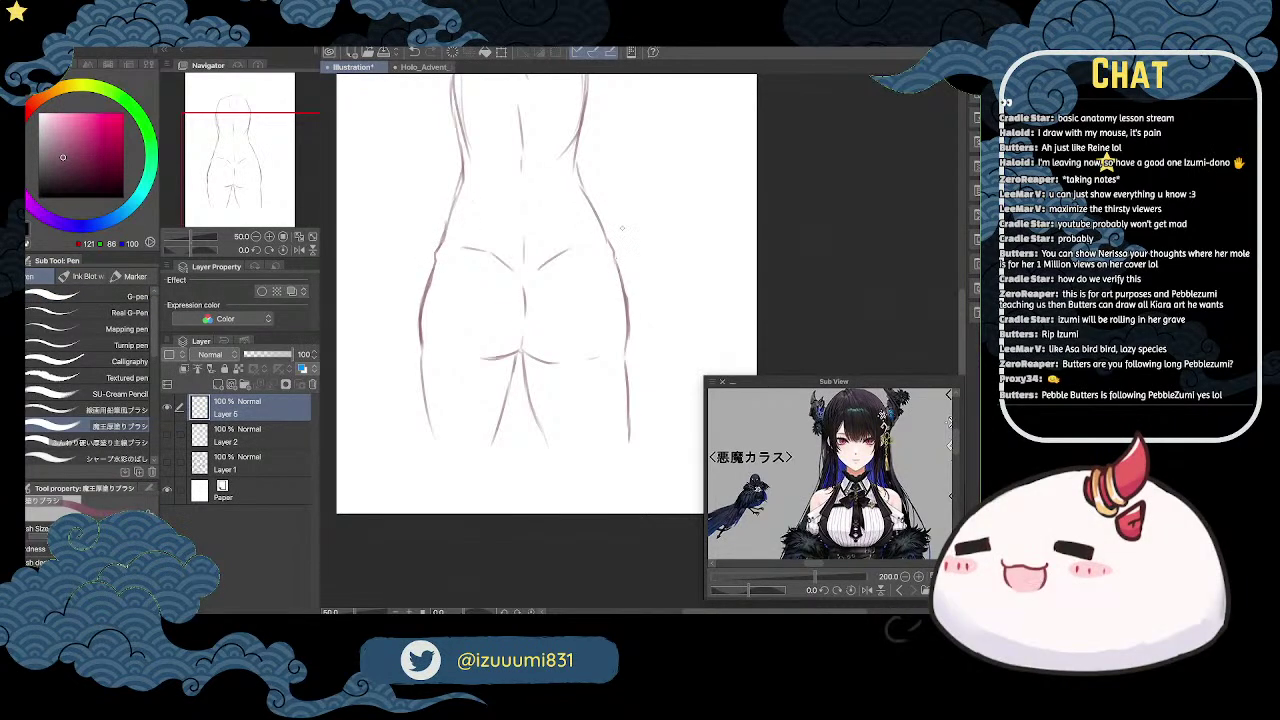
# Step: Extend the fold lines under both buttocks outward toward the hips and refine them into light, continuous curves
pyautogui.press('e')
pyautogui.moveTo(498, 356); pyautogui.dragTo(466, 360)
pyautogui.press('p')
pyautogui.press('e')
pyautogui.moveTo(575, 362)
pyautogui.mouseDown()
pyautogui.moveTo(563, 363)
pyautogui.moveTo(600, 360)
pyautogui.moveTo(584, 361)
pyautogui.mouseUp()
pyautogui.press('p')
pyautogui.press('e')
pyautogui.press('p')
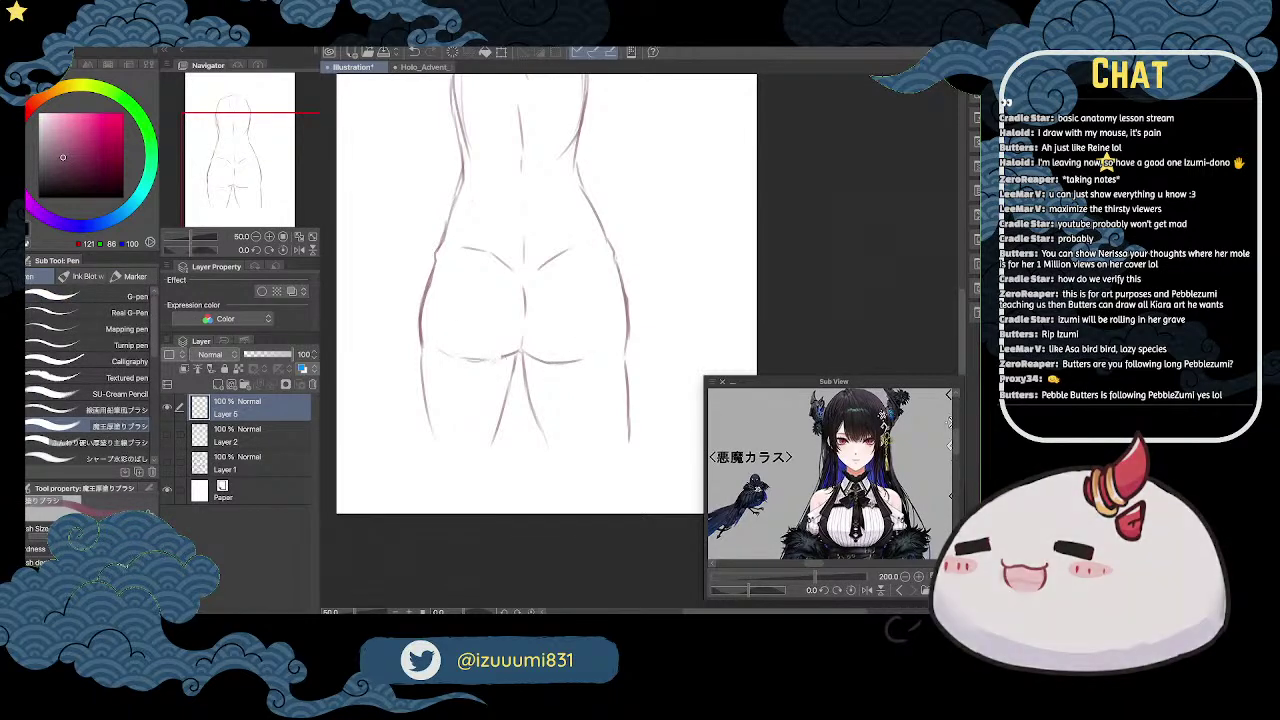
pyautogui.press('e')
pyautogui.moveTo(500, 354); pyautogui.dragTo(450, 356)
pyautogui.press('p')
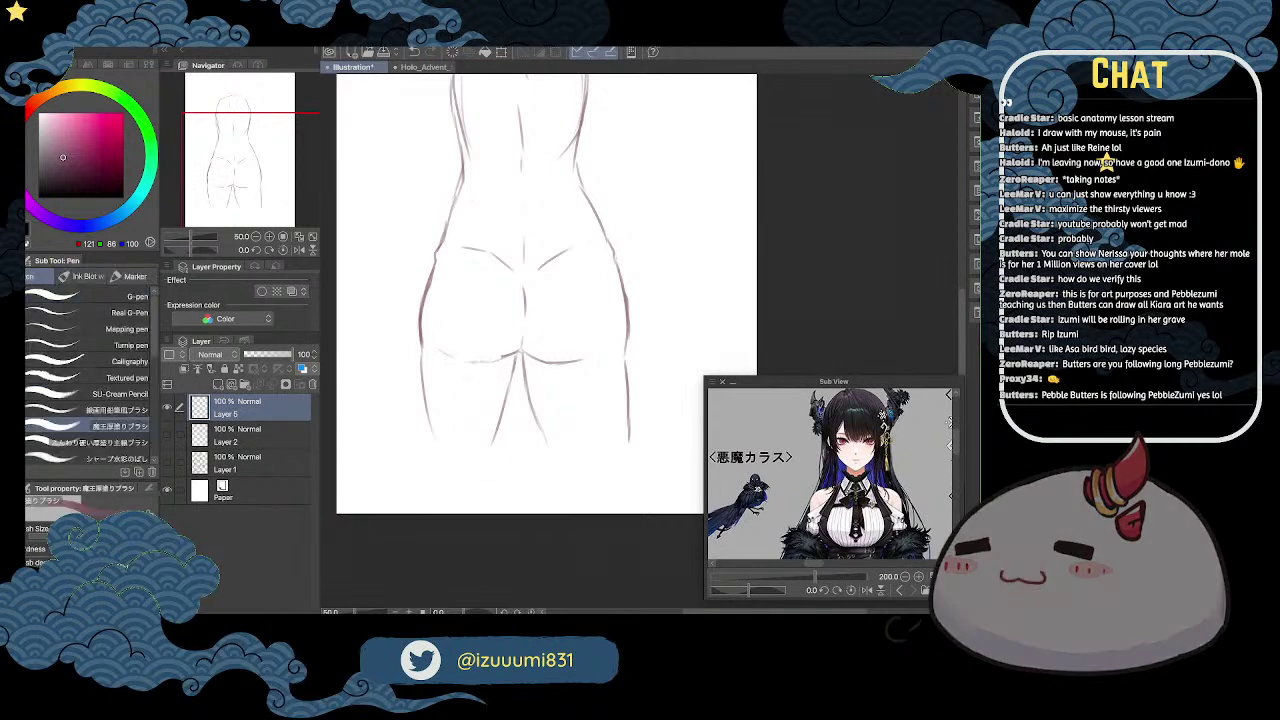
pyautogui.scroll(-2, 648, 338)
pyautogui.scroll(1, 664, 331)
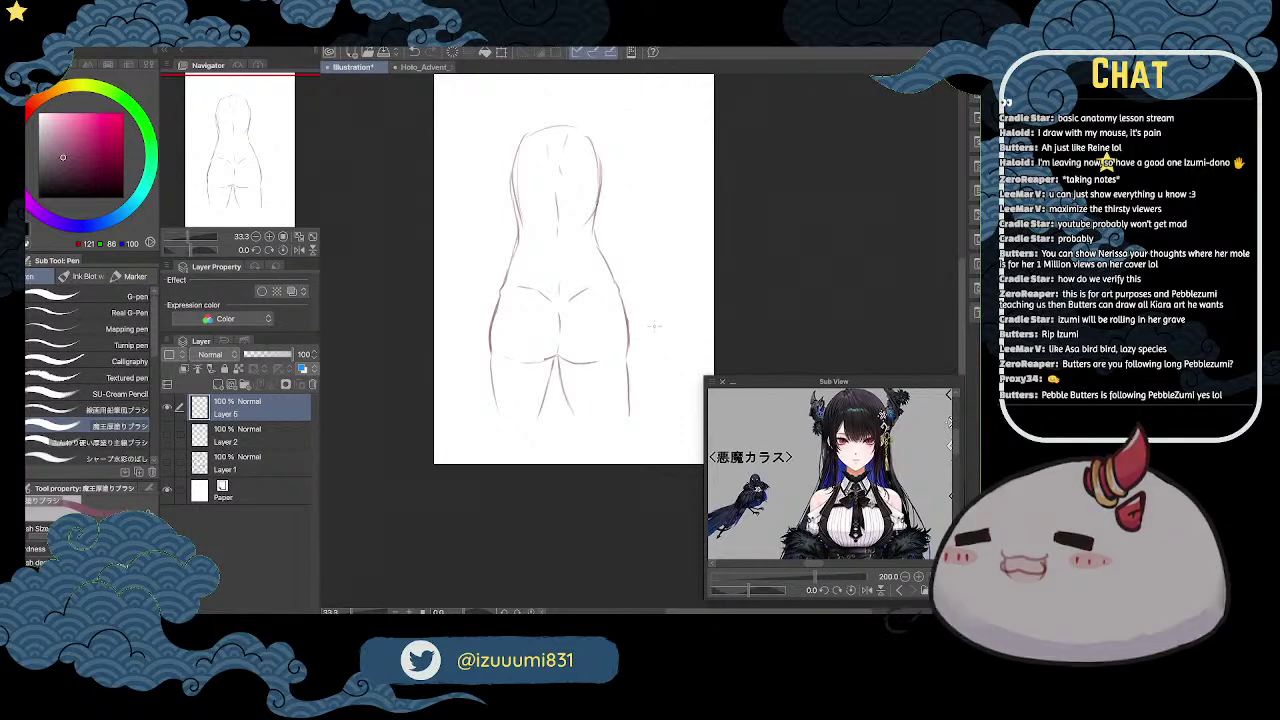
# Step: Erase and redraw the two slanted lower-back lines above the buttocks of the back-view figure
pyautogui.scroll(1, 660, 338)
pyautogui.press('e')
pyautogui.moveTo(568, 270); pyautogui.dragTo(537, 283)
pyautogui.press('p')
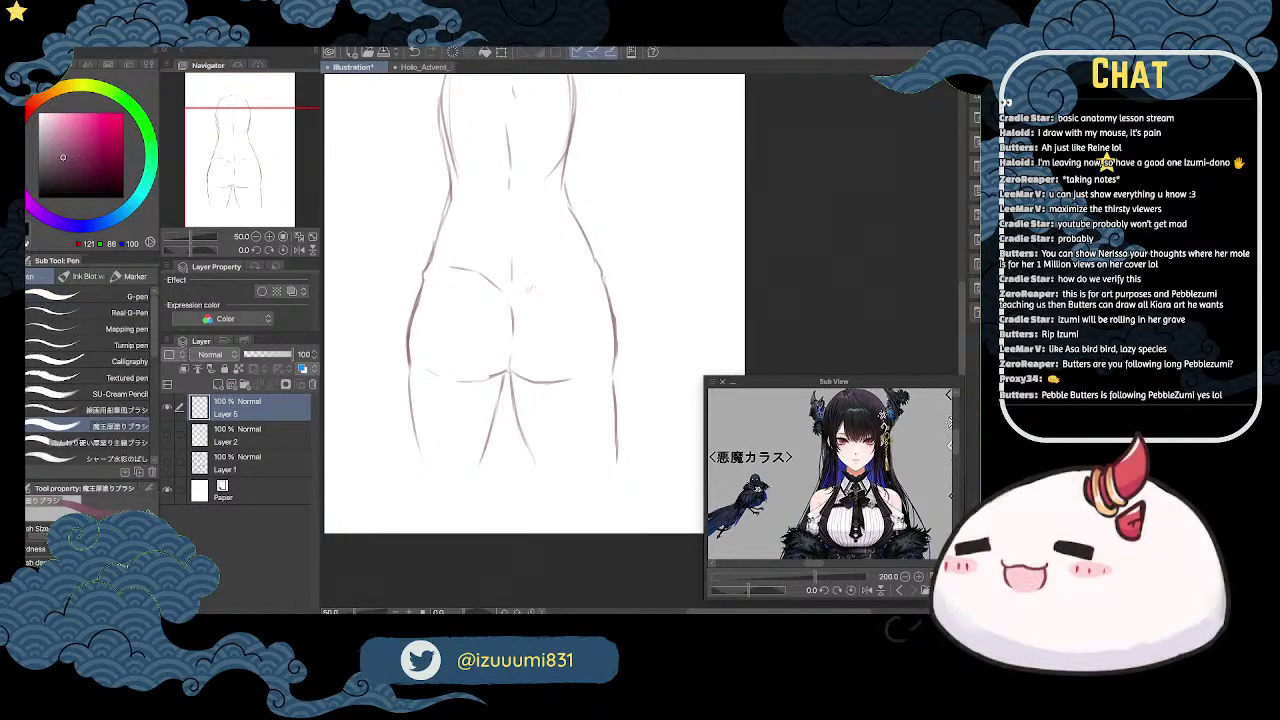
pyautogui.press('e')
pyautogui.moveTo(452, 266); pyautogui.dragTo(467, 273)
pyautogui.press('p')
# Step: Clean up the bump in the right hip contour and erase stray marks on the lower back
pyautogui.press('e')
pyautogui.moveTo(603, 275); pyautogui.dragTo(598, 262)
pyautogui.press('p')
pyautogui.press('e')
pyautogui.moveTo(488, 234); pyautogui.dragTo(500, 249)
pyautogui.scroll(-1, 528, 229)
pyautogui.press('space')
pyautogui.moveTo(647, 205); pyautogui.dragTo(654, 226)
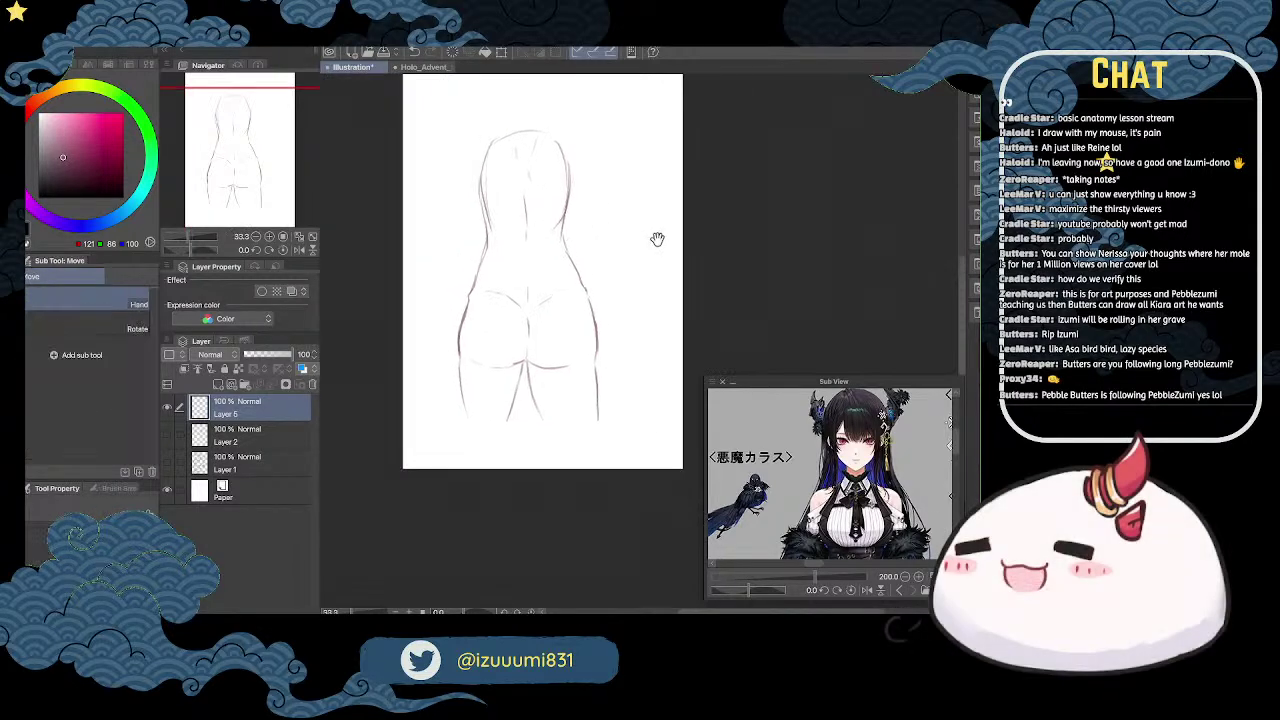
# Step: Rework the upper back with squared shoulders and erase the old rounded side contours beneath them
pyautogui.hotkey('ctrl', '+')
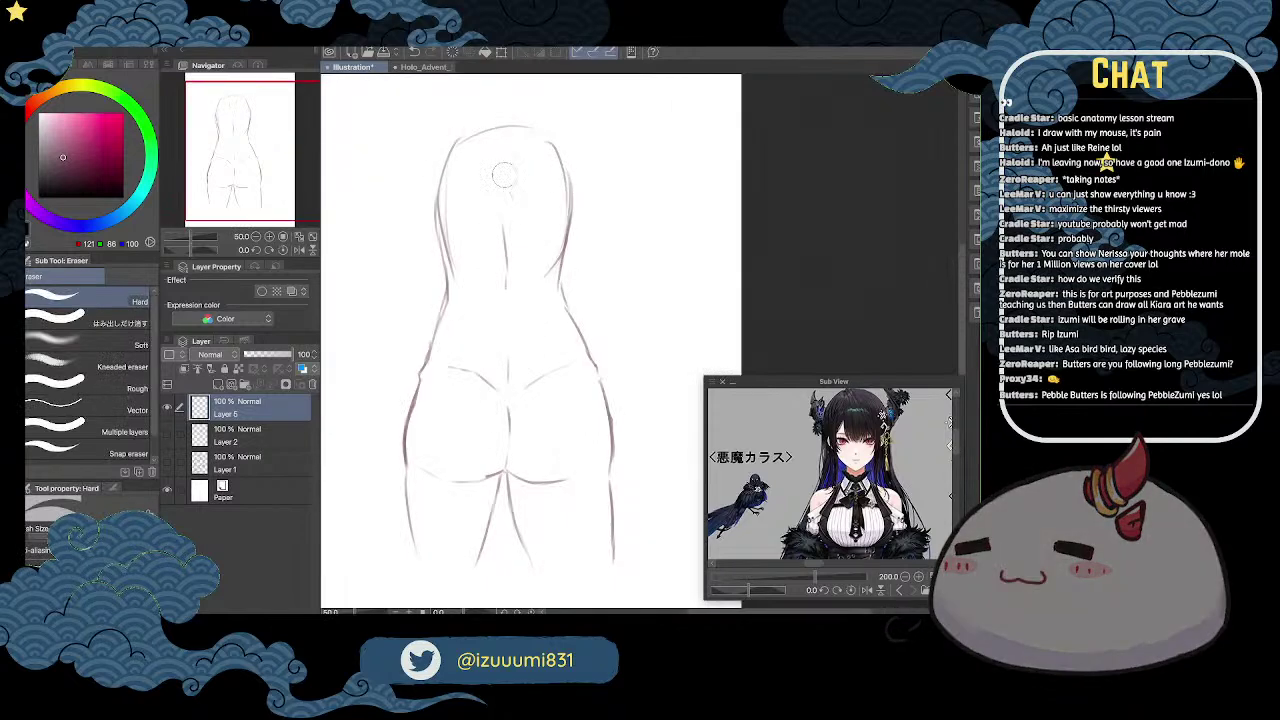
pyautogui.press('p')
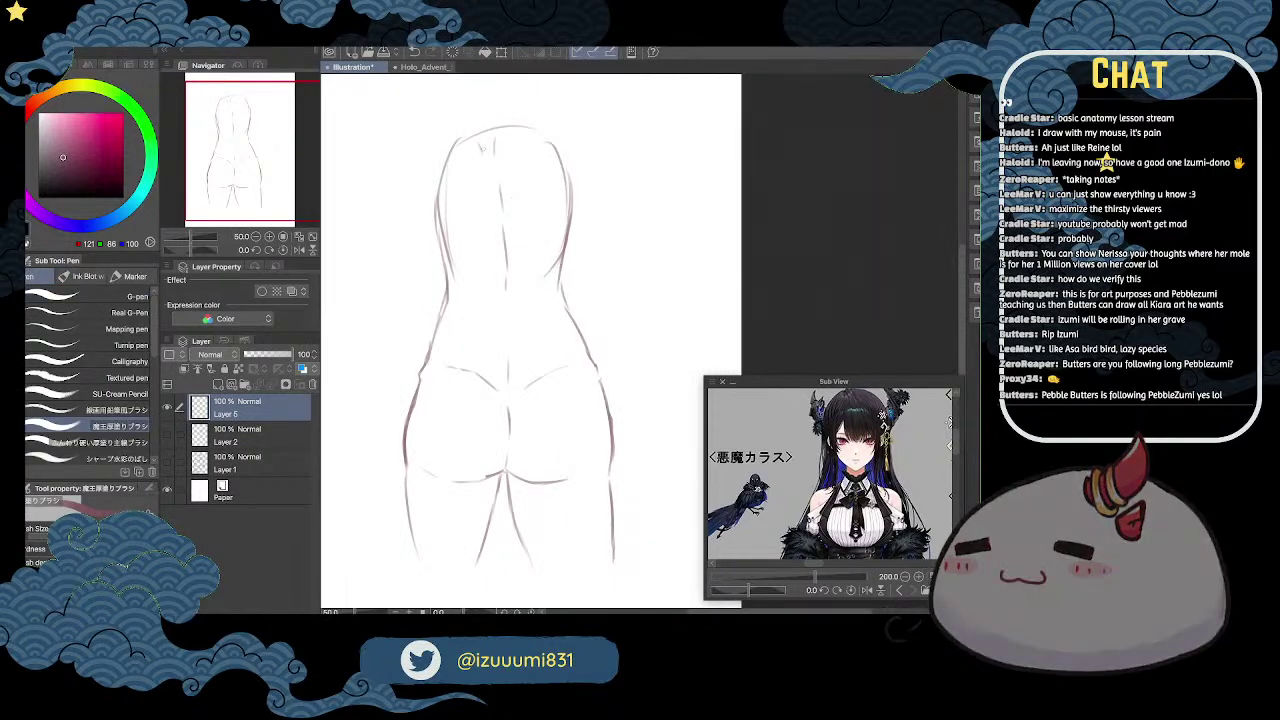
pyautogui.moveTo(472, 135)
pyautogui.mouseDown()
pyautogui.moveTo(430, 150)
pyautogui.moveTo(432, 190)
pyautogui.mouseUp()
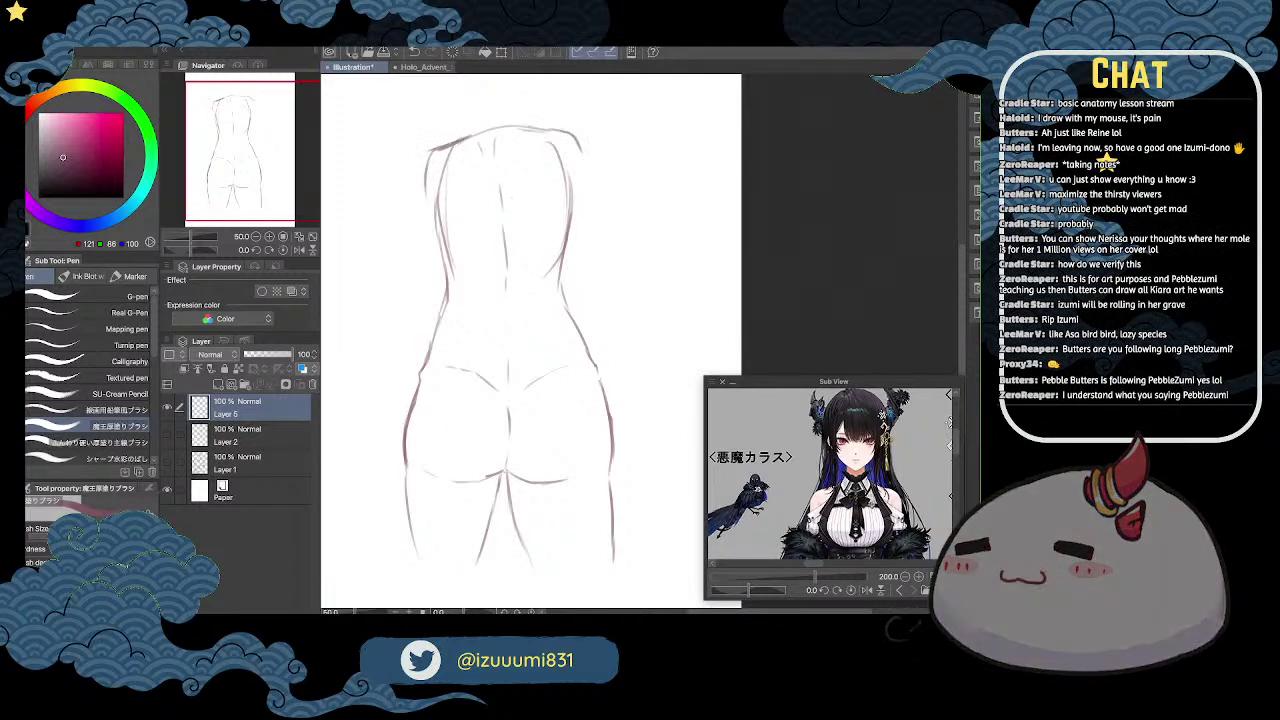
pyautogui.press('e')
pyautogui.moveTo(568, 182); pyautogui.dragTo(556, 148)
pyautogui.moveTo(442, 194)
pyautogui.mouseDown()
pyautogui.moveTo(456, 154)
pyautogui.moveTo(441, 178)
pyautogui.mouseUp()
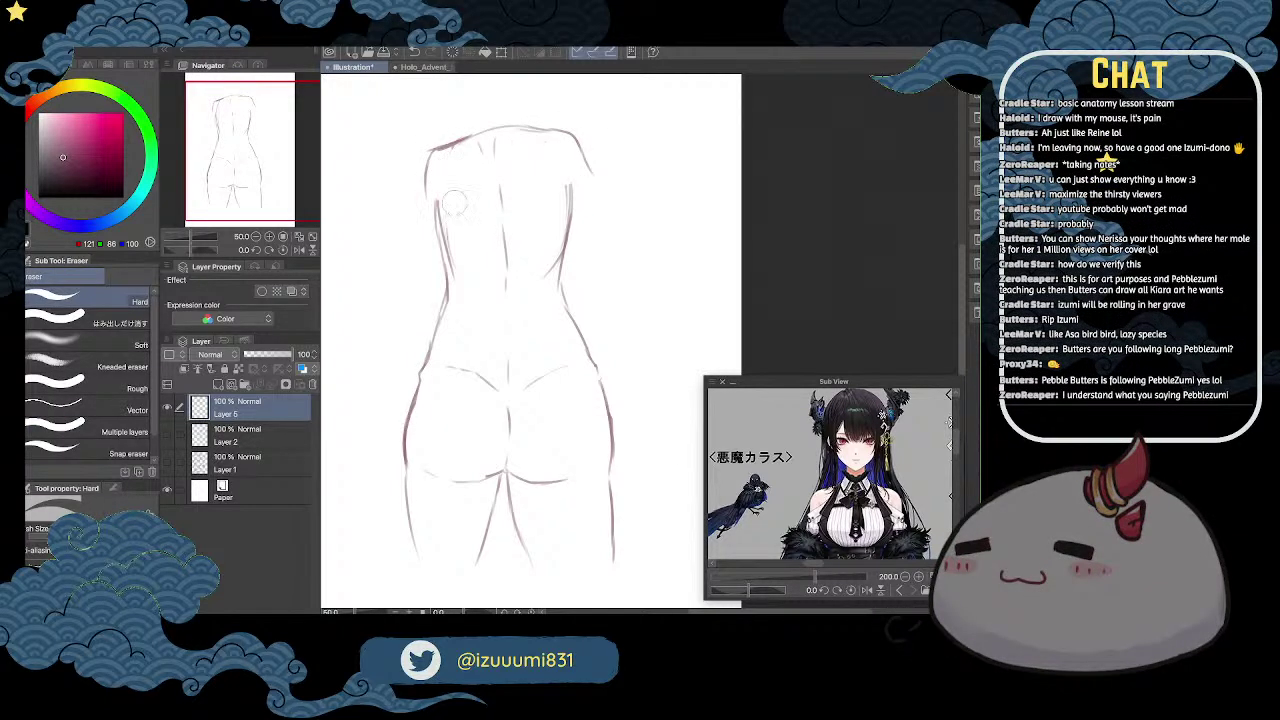
# Step: Draw the right armpit crease and refine the shoulder-blade lines on either side of the upper spine
pyautogui.press('p')
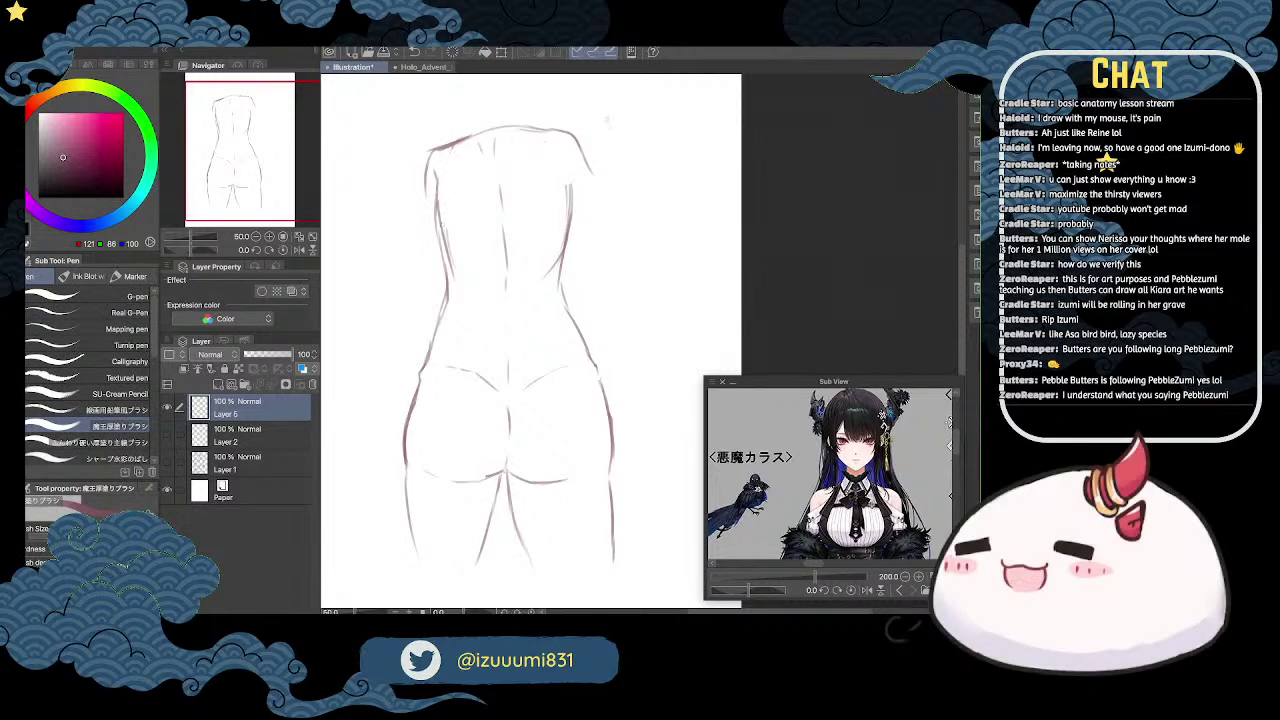
pyautogui.moveTo(570, 153); pyautogui.dragTo(567, 177)
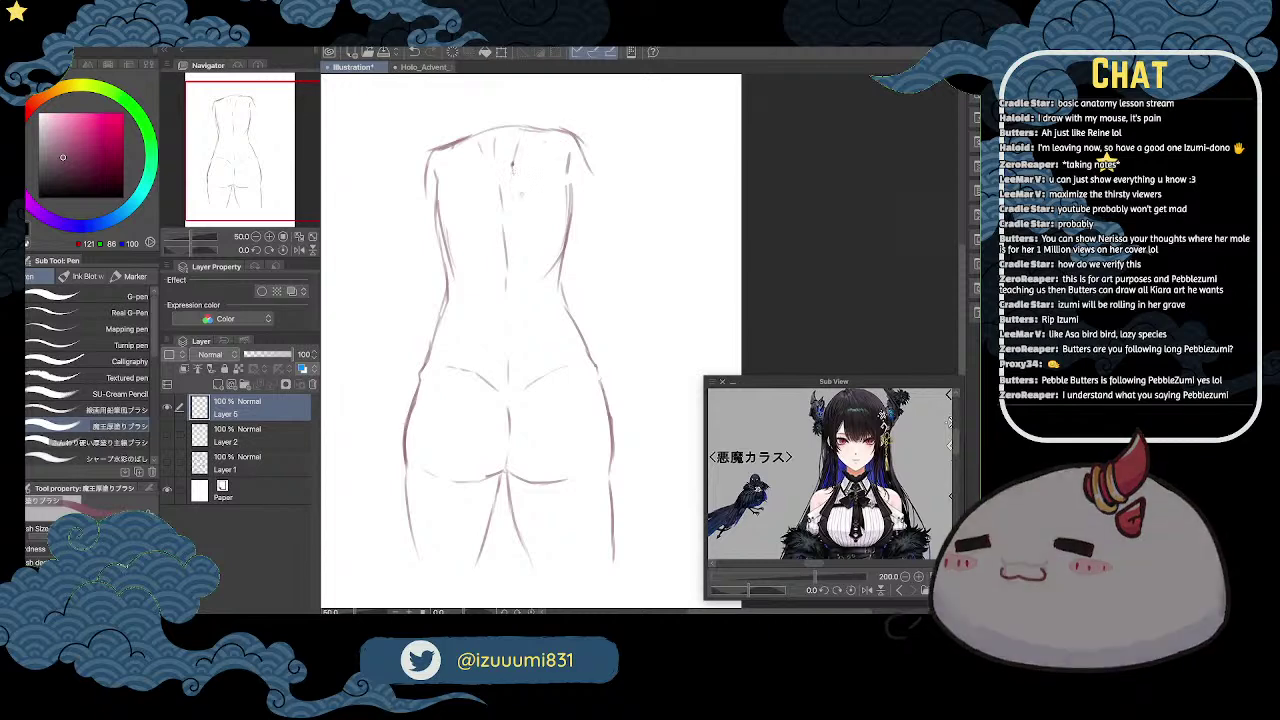
pyautogui.press('e')
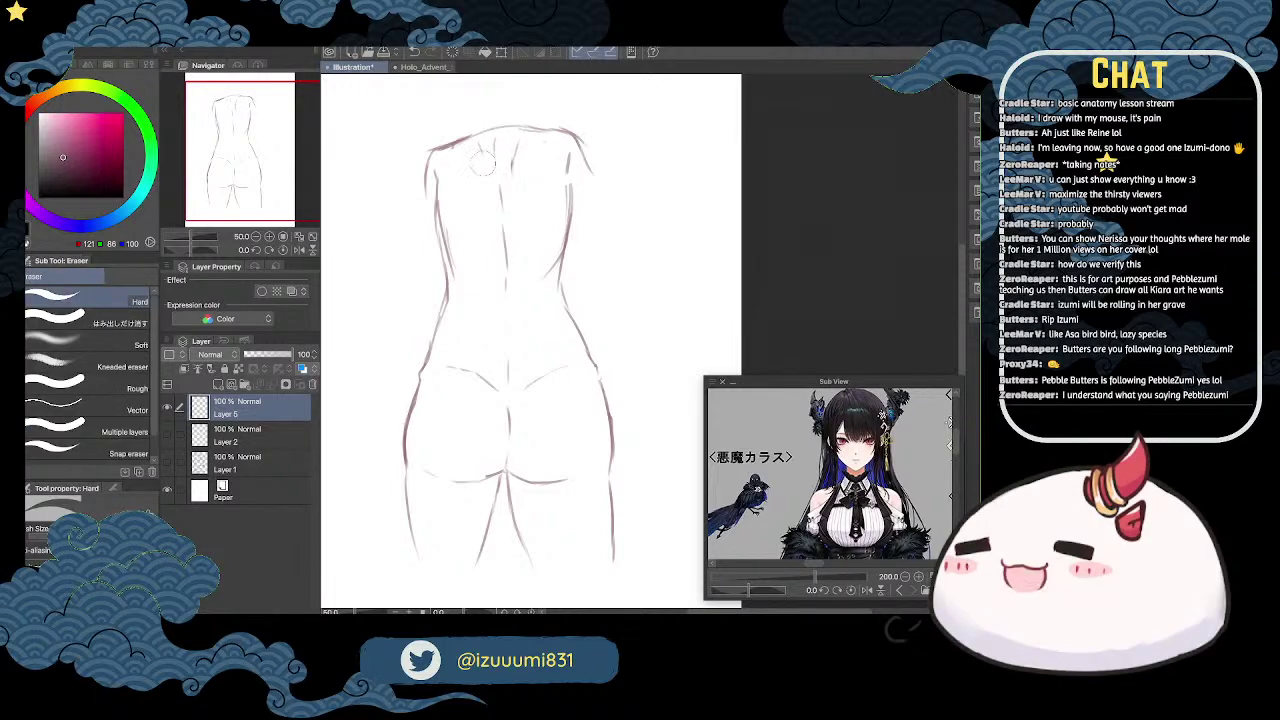
pyautogui.press('p')
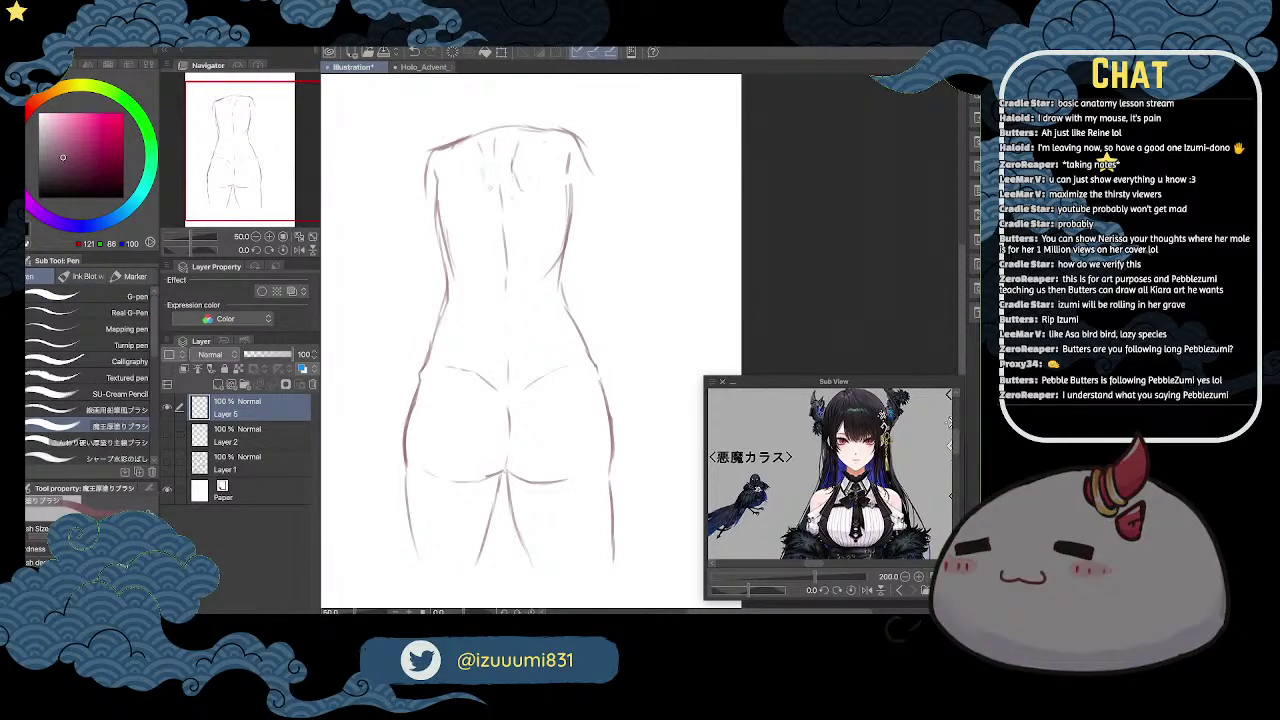
# Step: Sketch both upper arms angling outward from the shoulders, with an inner and outer contour for each
pyautogui.moveTo(421, 178); pyautogui.dragTo(396, 242)
pyautogui.moveTo(577, 137); pyautogui.dragTo(598, 188)
pyautogui.moveTo(416, 200); pyautogui.dragTo(362, 298)
pyautogui.moveTo(440, 228); pyautogui.dragTo(405, 282)
pyautogui.moveTo(576, 224); pyautogui.dragTo(616, 278)
pyautogui.moveTo(602, 192); pyautogui.dragTo(656, 276)
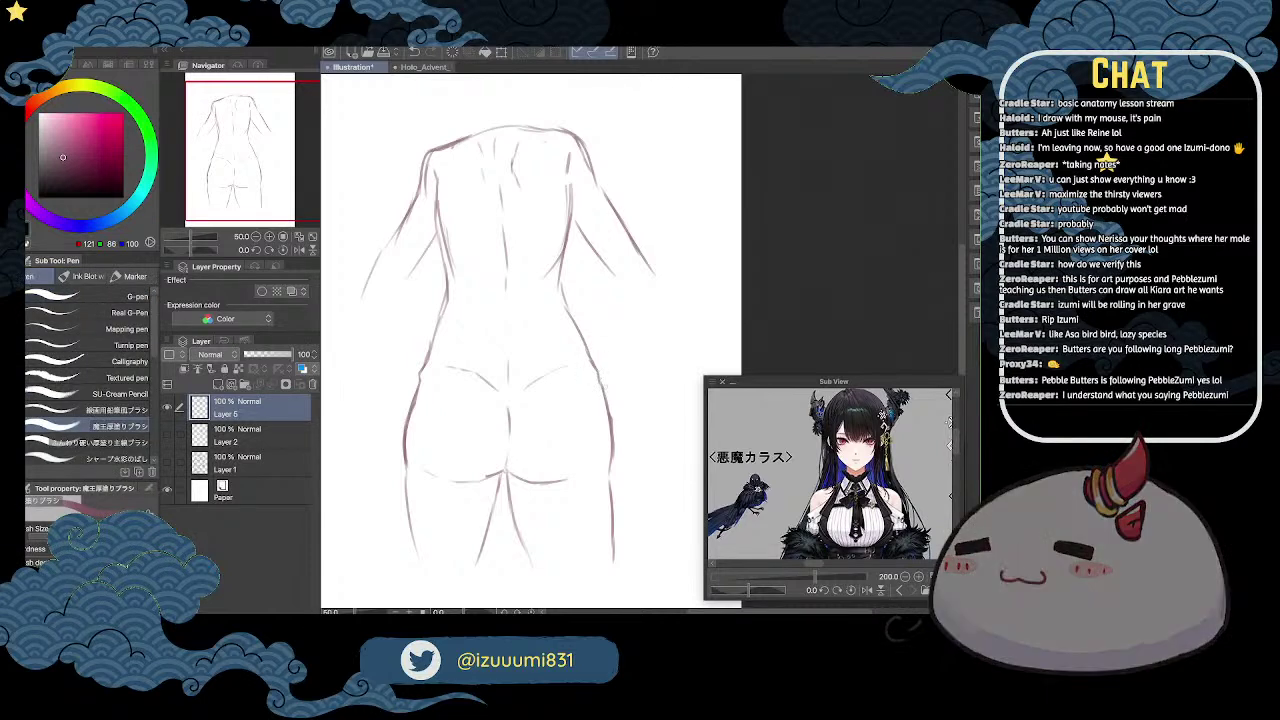
# Step: Show Layer 1 briefly to check the mole-location notes against the figure, and hide it again
pyautogui.scroll(-5, 623, 137)
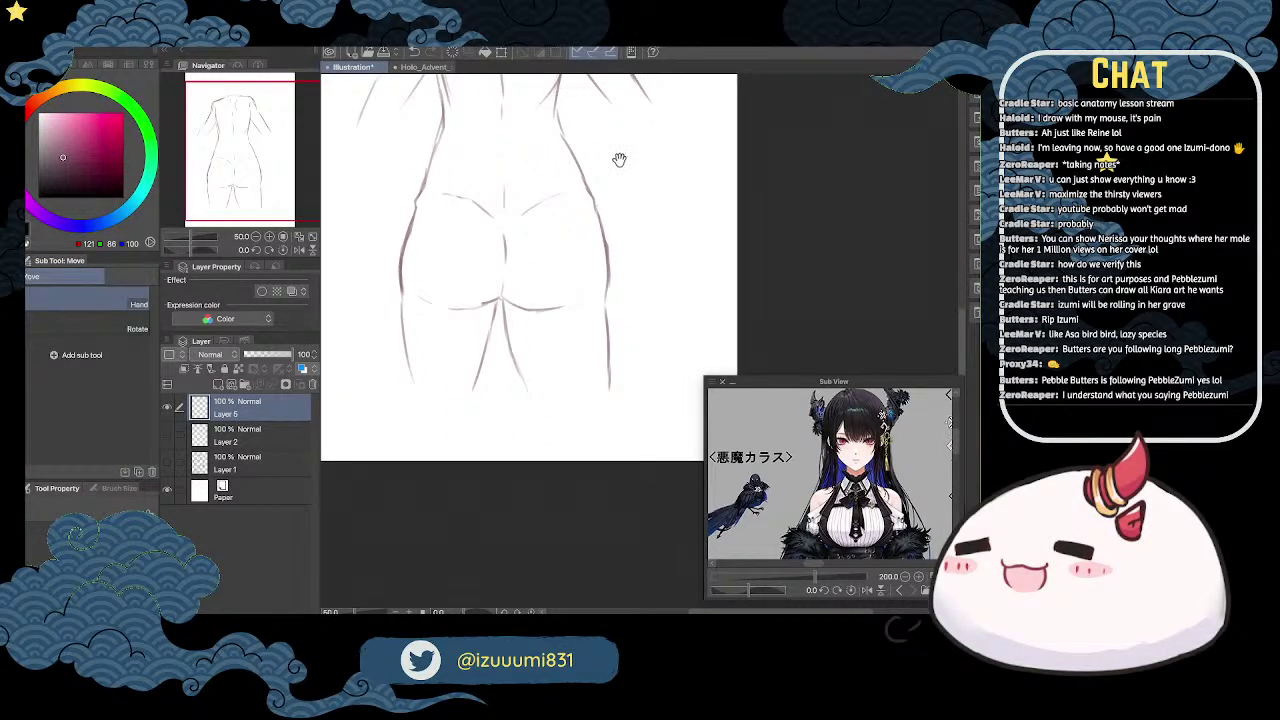
pyautogui.click(167, 463)
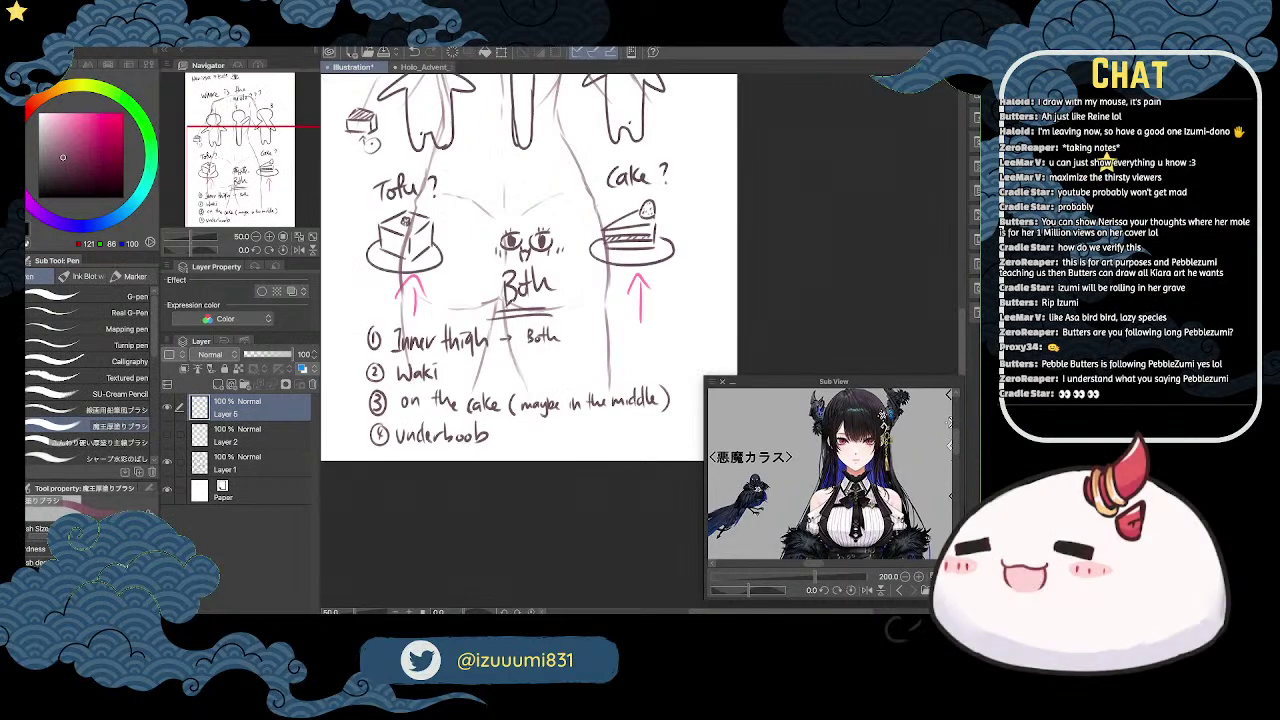
pyautogui.click(167, 463)
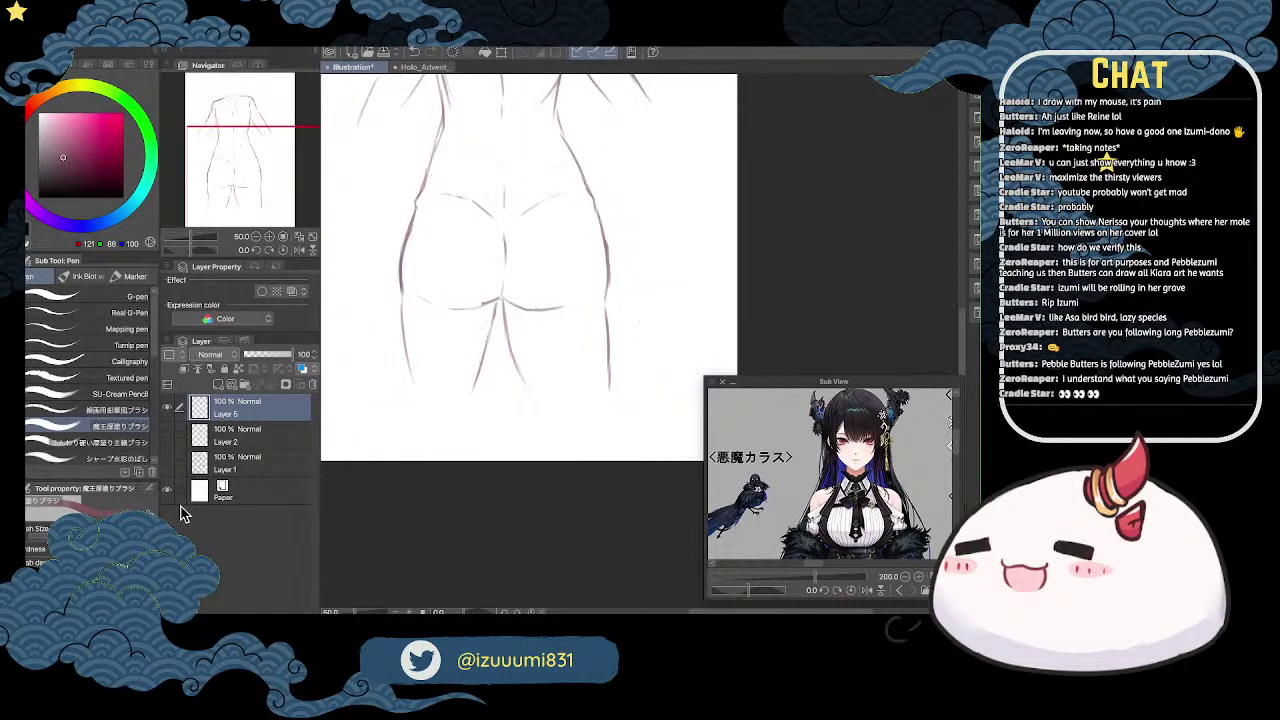
# Step: Mark two small mole dots near the crease where the buttocks meet the inner thighs
pyautogui.hotkey('ctrl', '+')
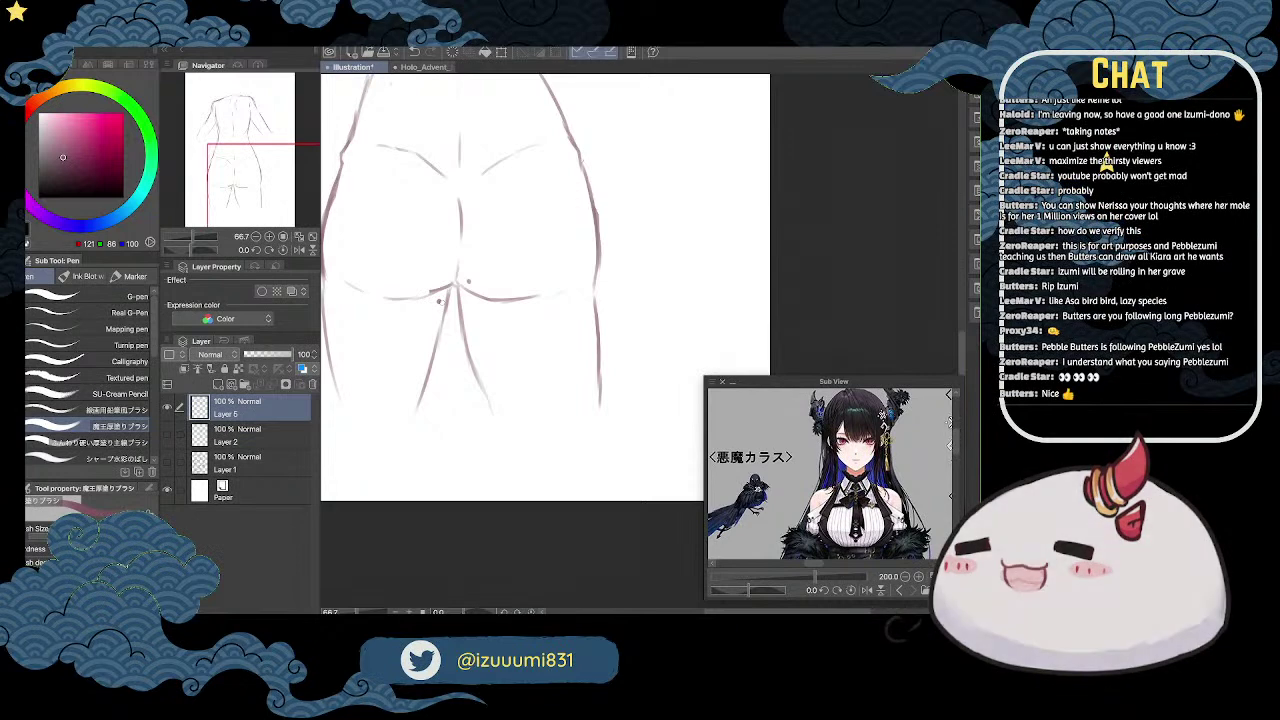
pyautogui.scroll(-2, 440, 301)
pyautogui.moveTo(557, 222); pyautogui.dragTo(604, 308)
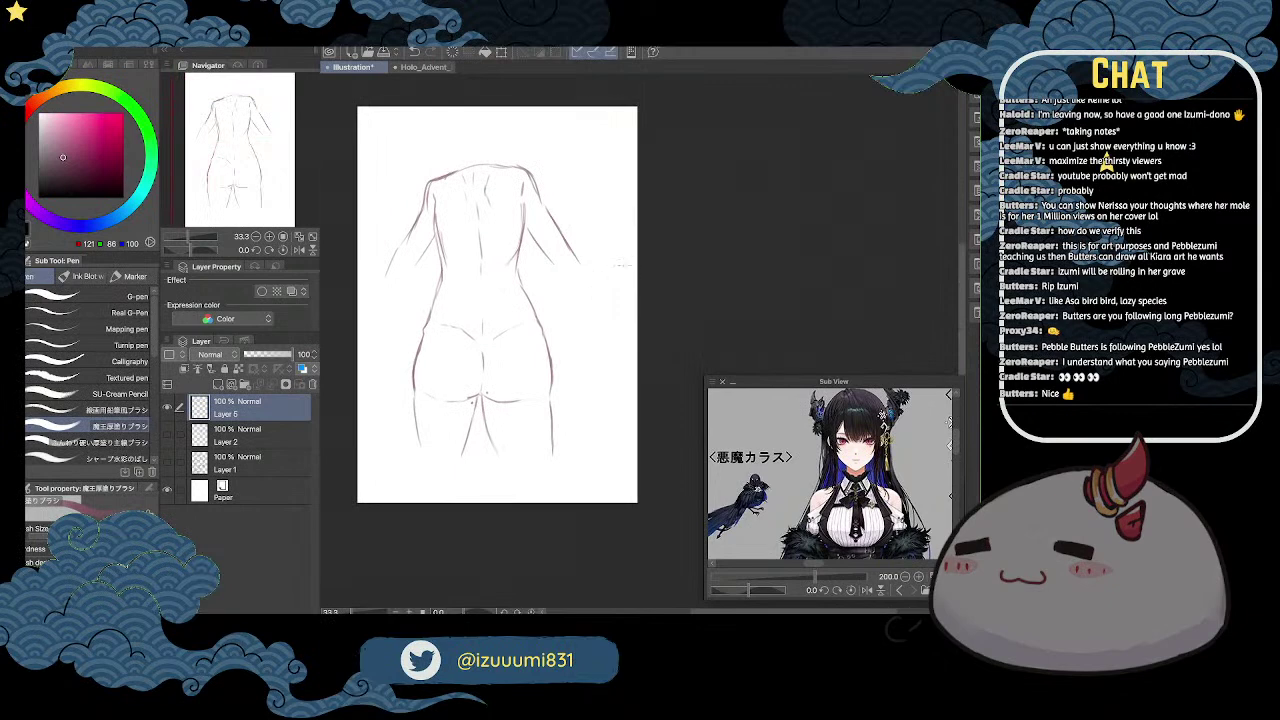
# Step: Erase the right waist contour and redraw it as a smooth curve from the torso into the hip
pyautogui.press('e')
pyautogui.scroll(1, 543, 261)
pyautogui.moveTo(509, 272); pyautogui.dragTo(507, 298)
pyautogui.press('p')
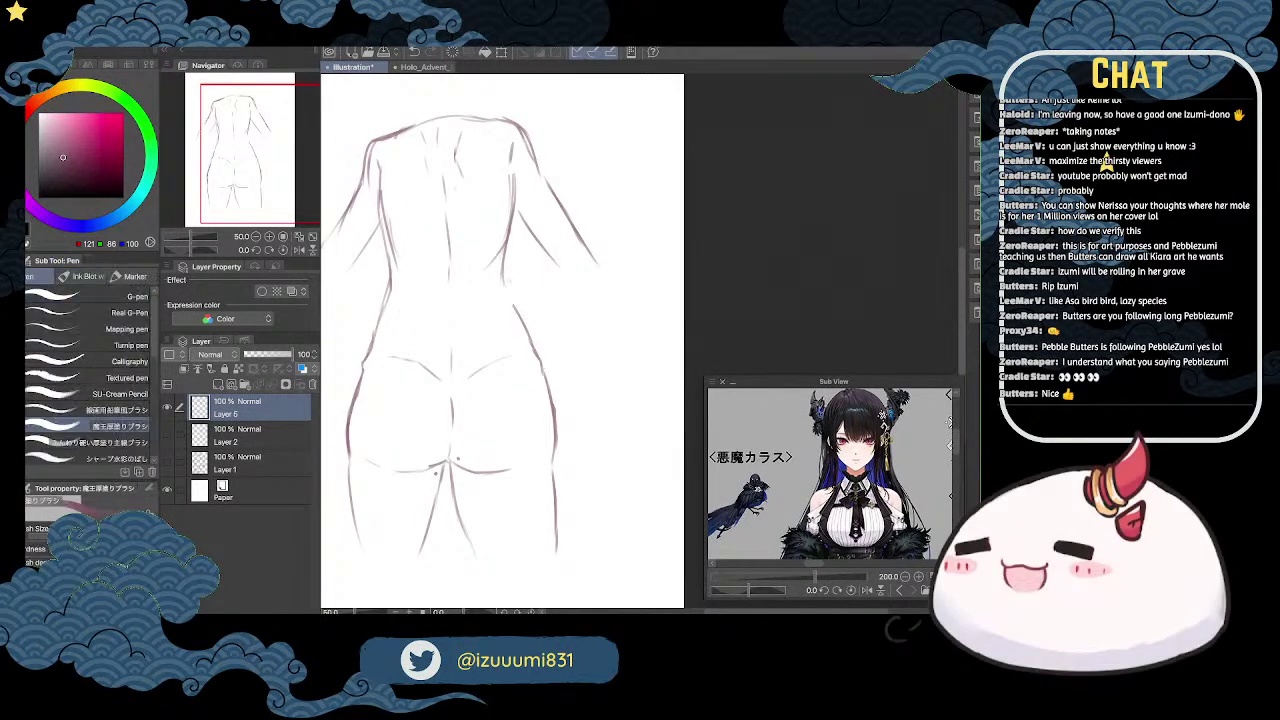
pyautogui.press('e')
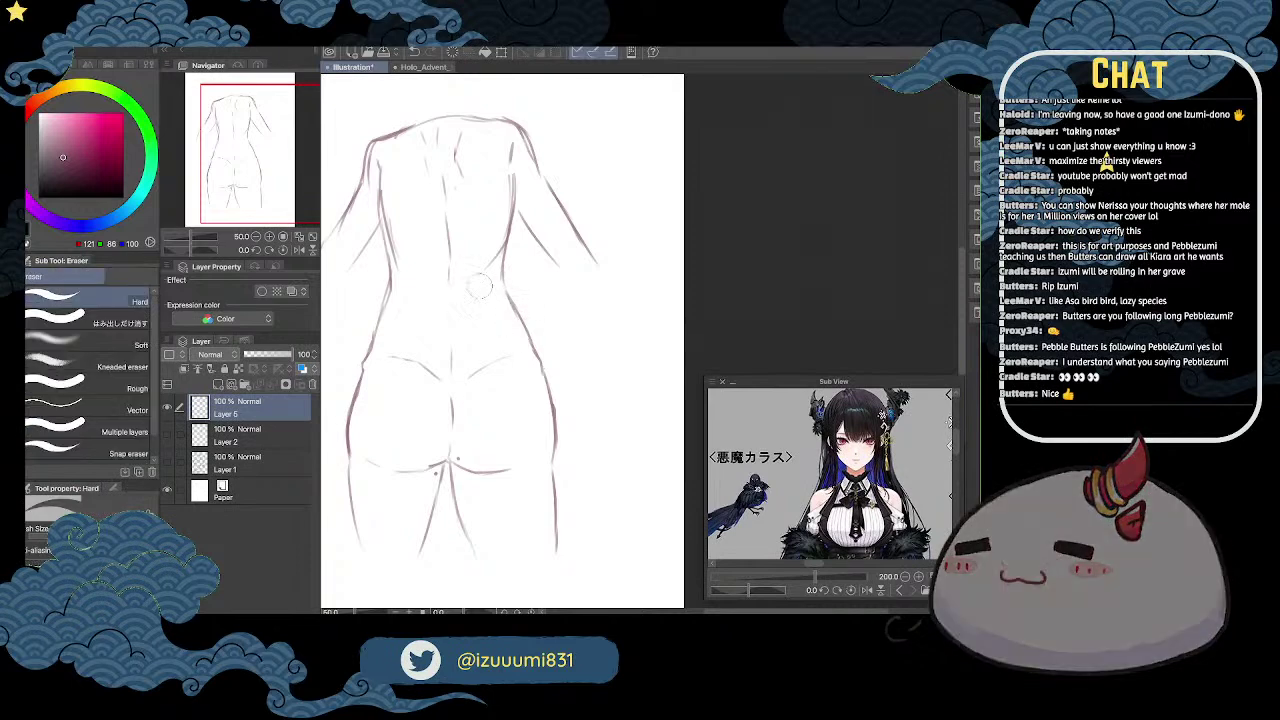
pyautogui.press('p')
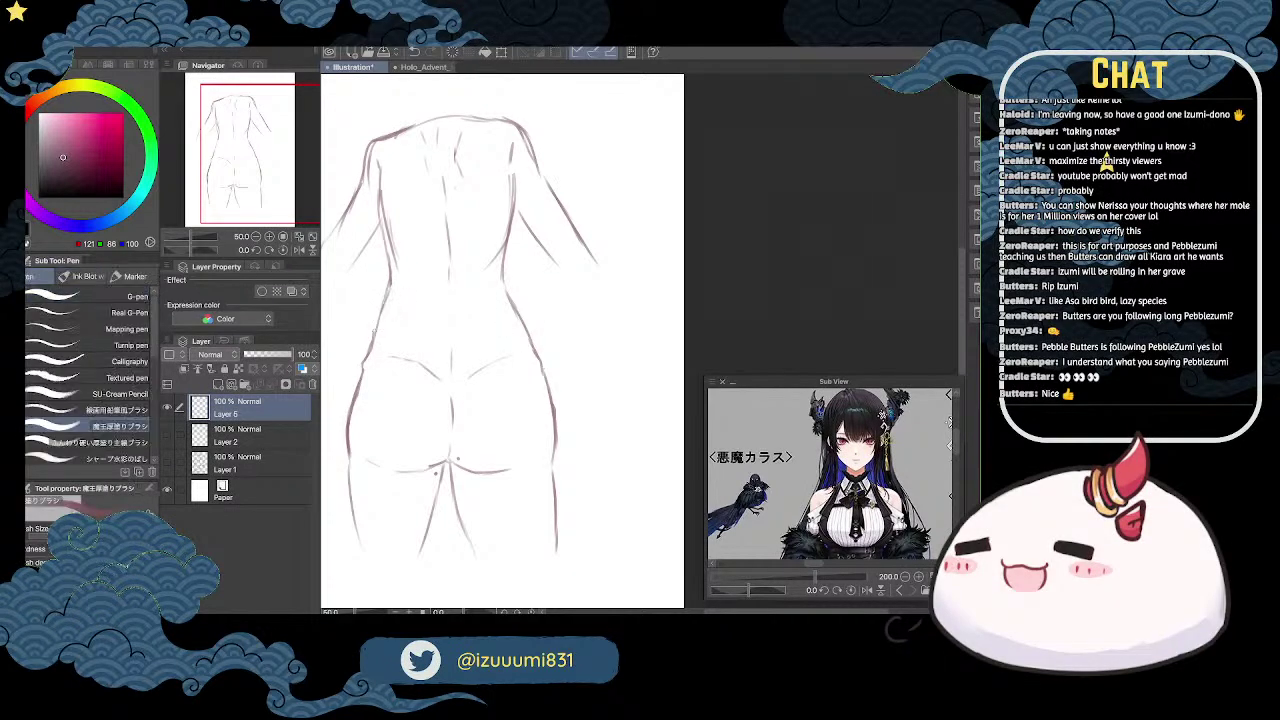
# Step: Erase and redraw the left torso and waist contour with a cleaner line, and extend the spine line downward
pyautogui.press('e')
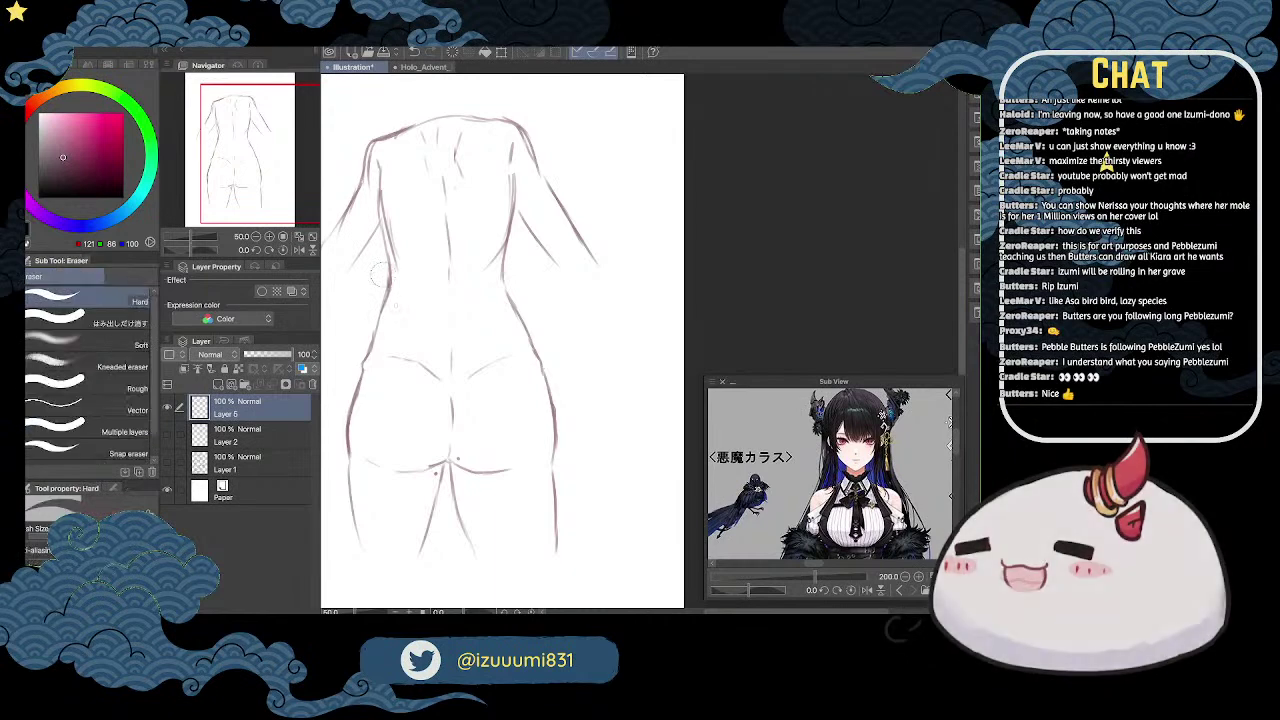
pyautogui.press('p')
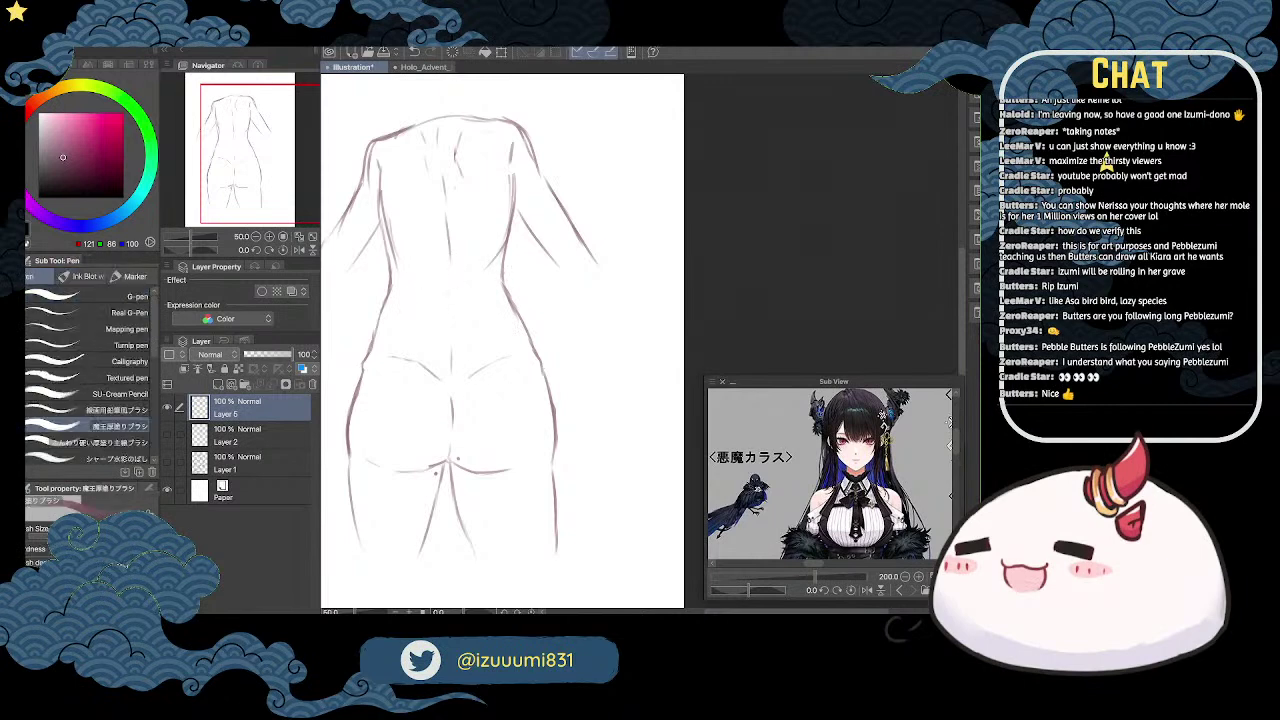
pyautogui.press('e')
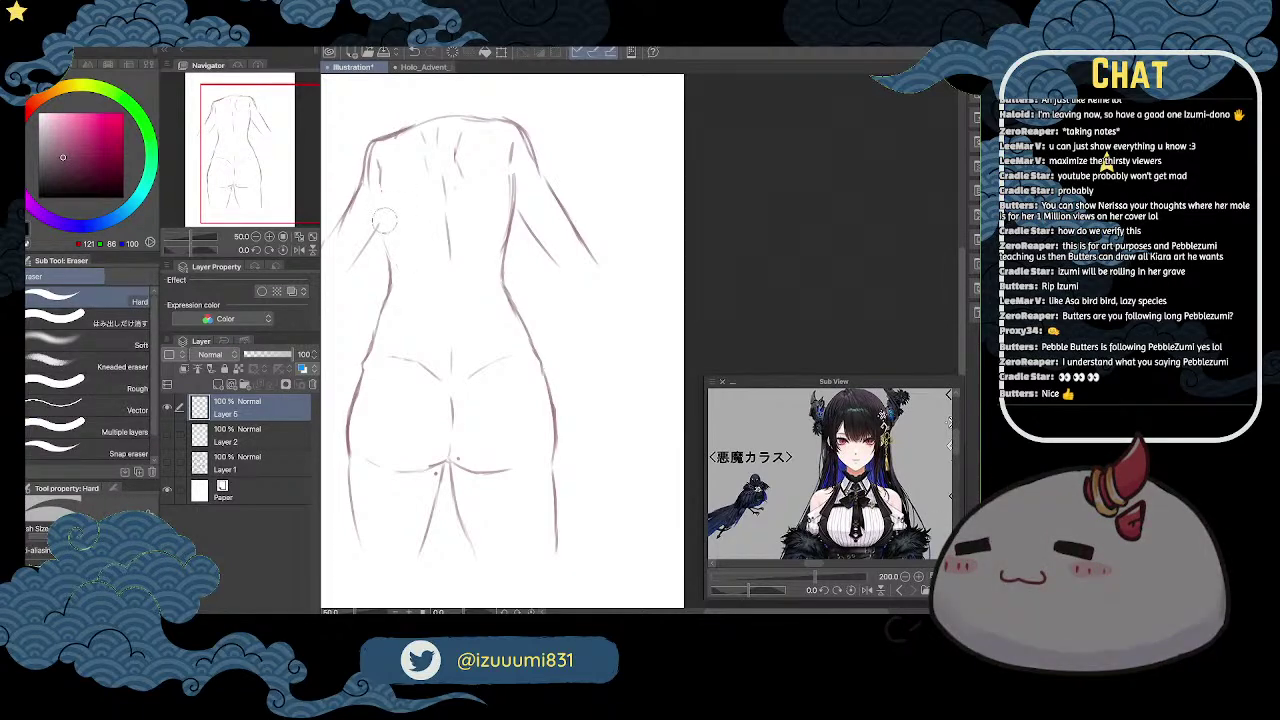
pyautogui.press('p')
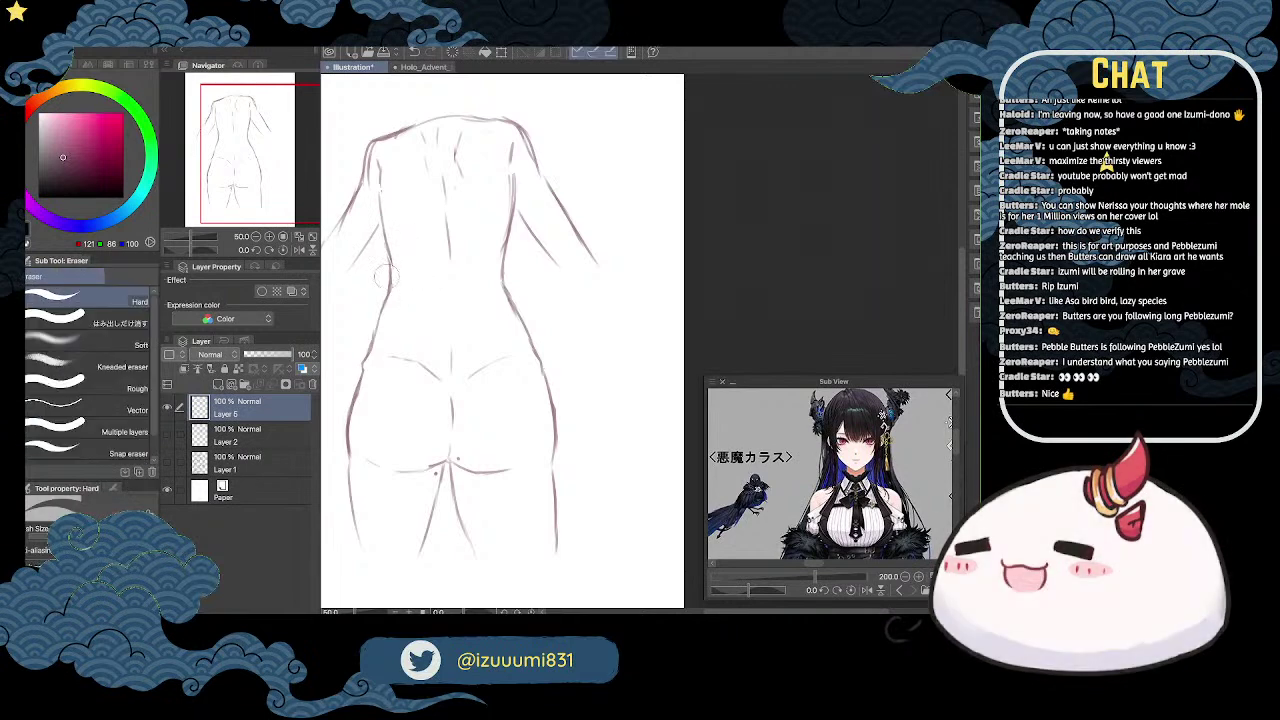
pyautogui.press('e')
pyautogui.press('p')
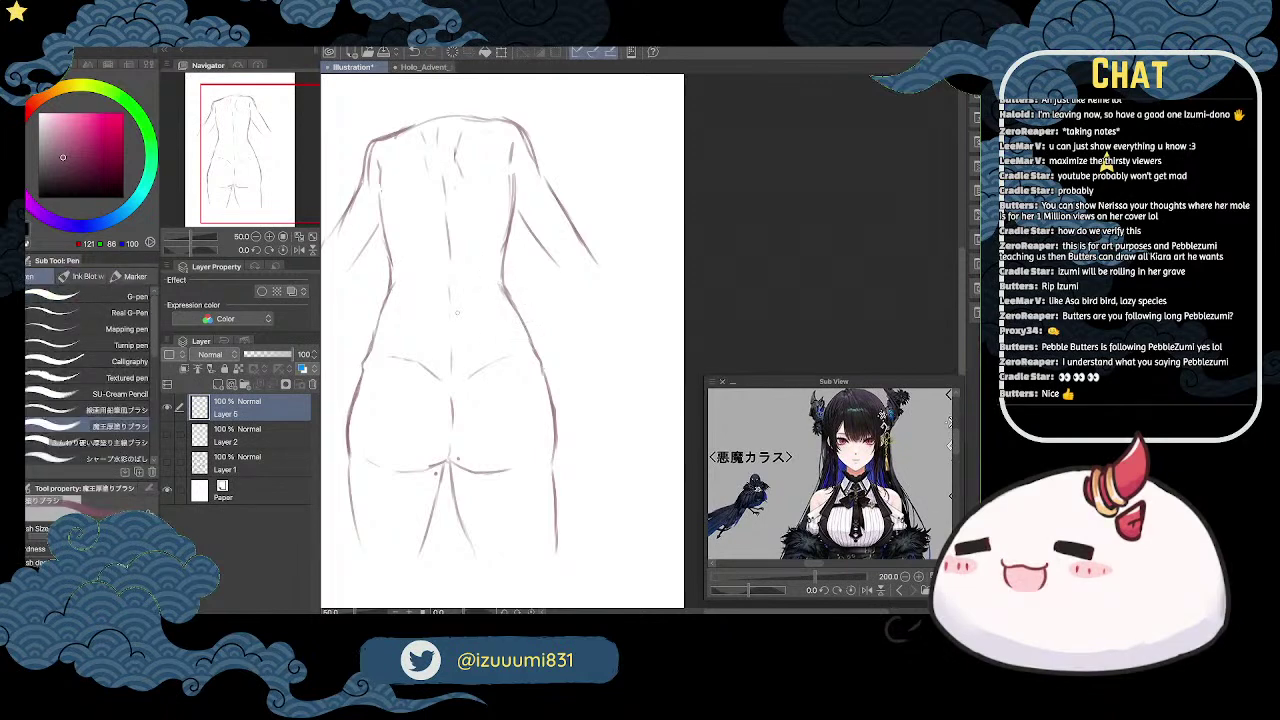
pyautogui.press('e')
pyautogui.press('p')
# Step: Write the label "cake" beside the right thigh of the back-view figure
pyautogui.moveTo(658, 231); pyautogui.dragTo(691, 179)
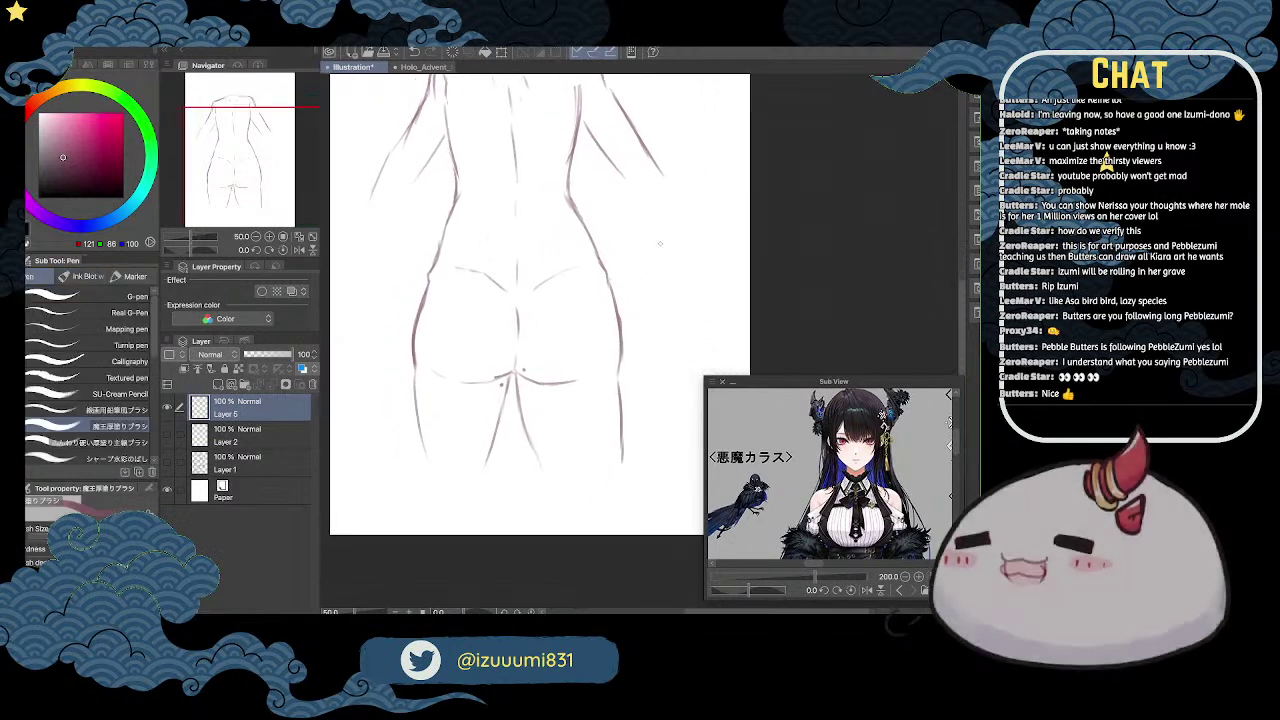
pyautogui.scroll(-1, 660, 243)
pyautogui.moveTo(680, 243); pyautogui.dragTo(601, 265)
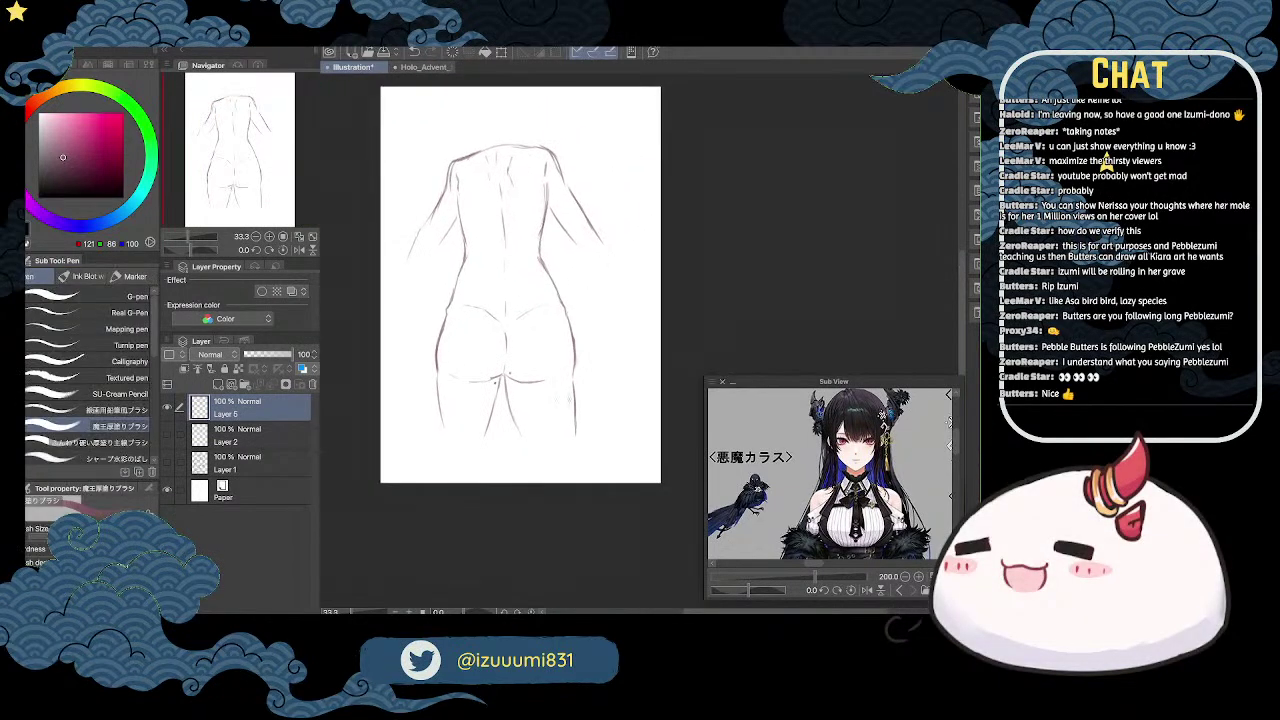
pyautogui.moveTo(580, 392); pyautogui.dragTo(616, 412)
pyautogui.scroll(1, 619, 410)
pyautogui.press('e')
pyautogui.moveTo(562, 376)
pyautogui.mouseDown()
pyautogui.moveTo(597, 419)
pyautogui.moveTo(614, 413)
pyautogui.moveTo(617, 371)
pyautogui.moveTo(575, 396)
pyautogui.mouseUp()
pyautogui.press('p')
pyautogui.moveTo(583, 386); pyautogui.dragTo(587, 396)
pyautogui.moveTo(595, 385)
pyautogui.mouseDown()
pyautogui.moveTo(596, 397)
pyautogui.moveTo(612, 392)
pyautogui.mouseUp()
# Step: Show Layer 2 with the other pose sketches and add it to the layer selection
pyautogui.scroll(-1, 611, 358)
pyautogui.click(176, 438)
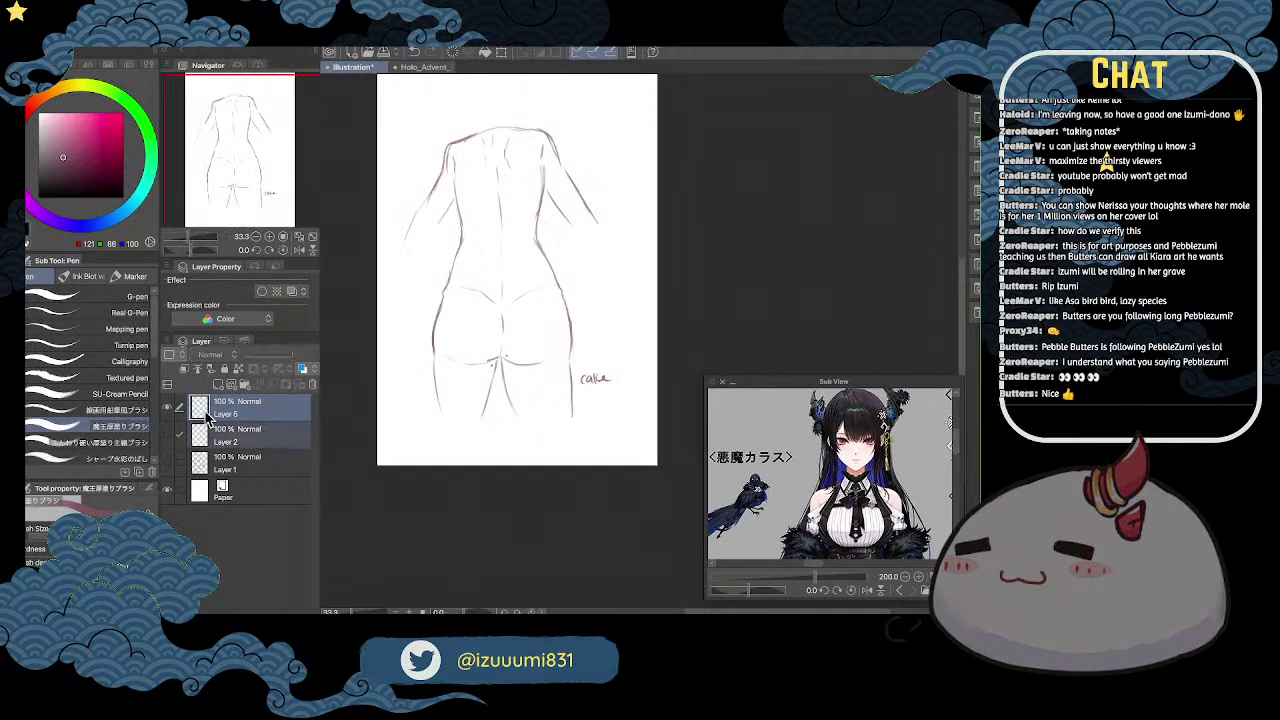
pyautogui.click(167, 437)
pyautogui.hotkey('ctrl', 't')
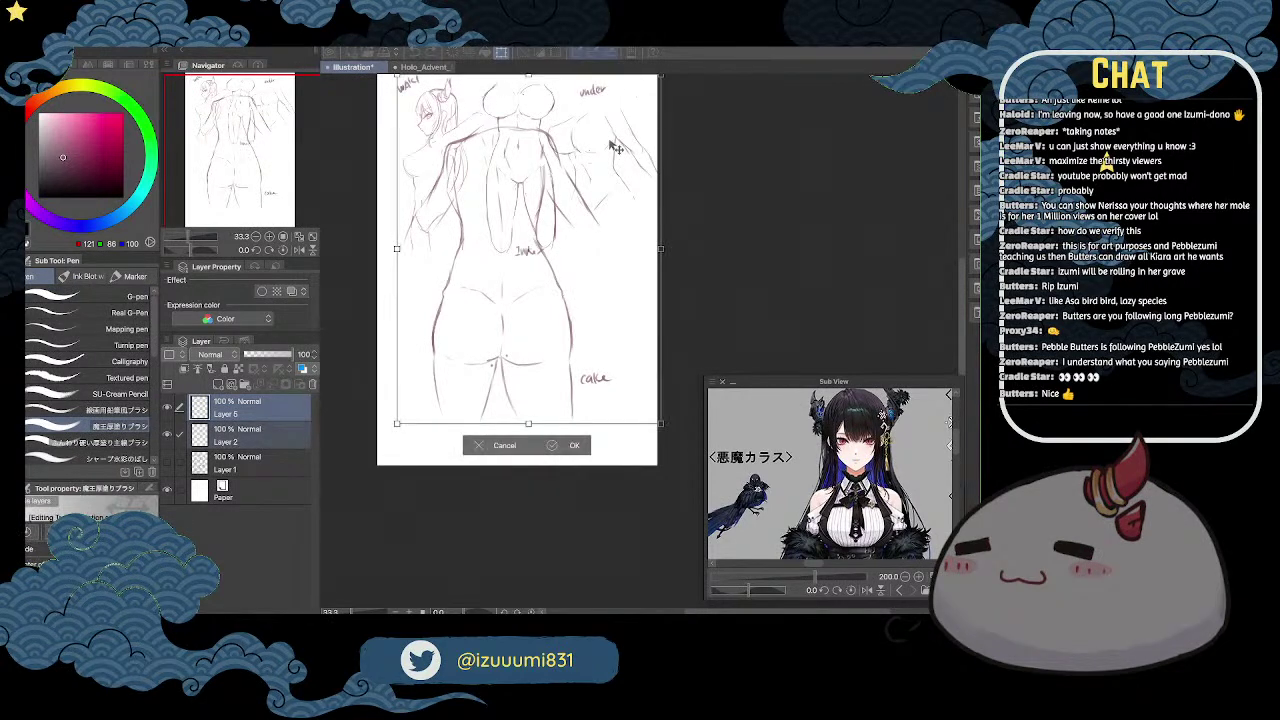
pyautogui.moveTo(626, 117); pyautogui.dragTo(602, 158)
pyautogui.moveTo(633, 116)
pyautogui.mouseDown()
pyautogui.moveTo(645, 103)
pyautogui.moveTo(631, 120)
pyautogui.mouseUp()
pyautogui.click(180, 436)
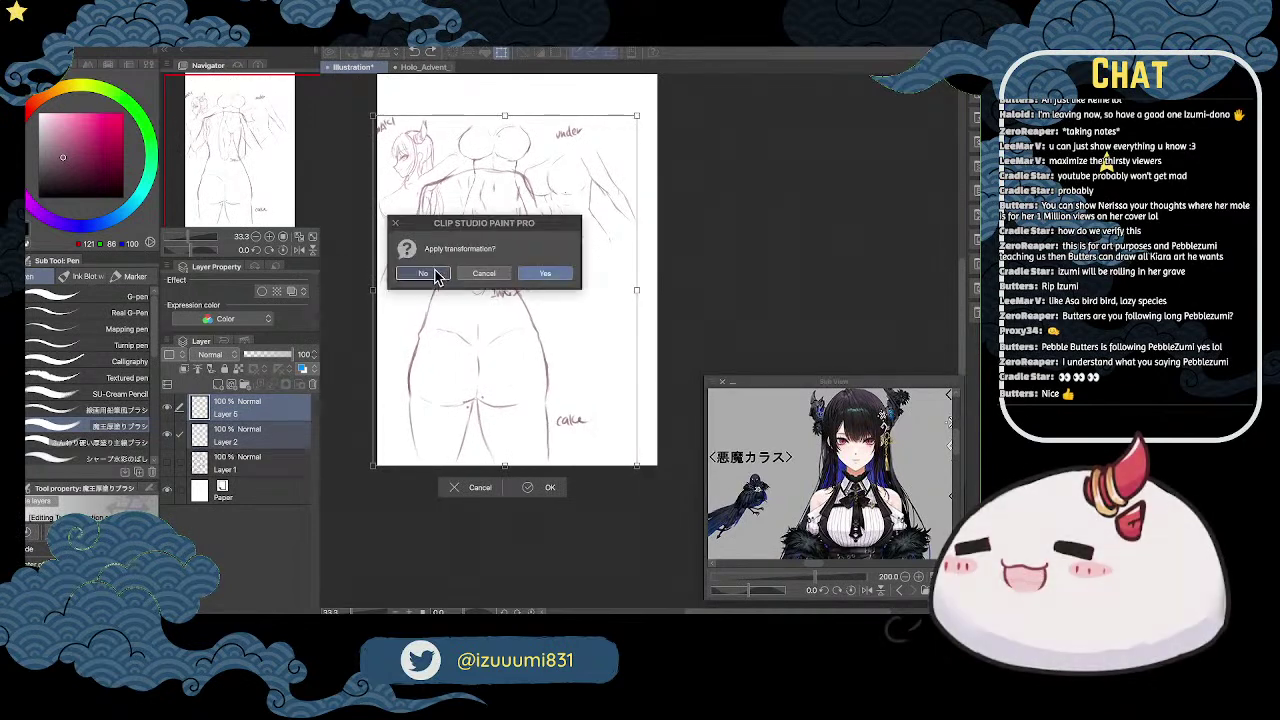
pyautogui.click(423, 274)
# Step: Select only Layer 5, scale its back-view sketch to about half size and place it below the "under" sketch
pyautogui.click(285, 403)
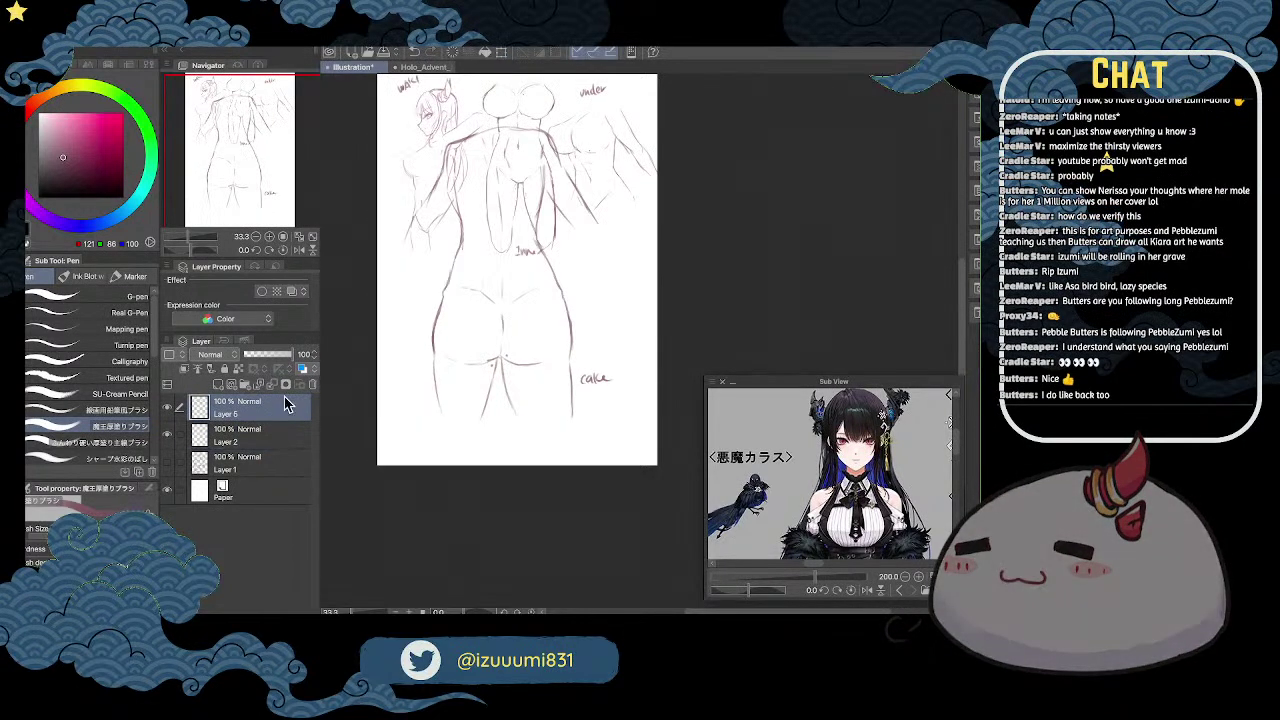
pyautogui.click(501, 52)
pyautogui.moveTo(614, 123); pyautogui.dragTo(517, 262)
pyautogui.moveTo(484, 340)
pyautogui.mouseDown()
pyautogui.moveTo(572, 332)
pyautogui.moveTo(598, 306)
pyautogui.mouseUp()
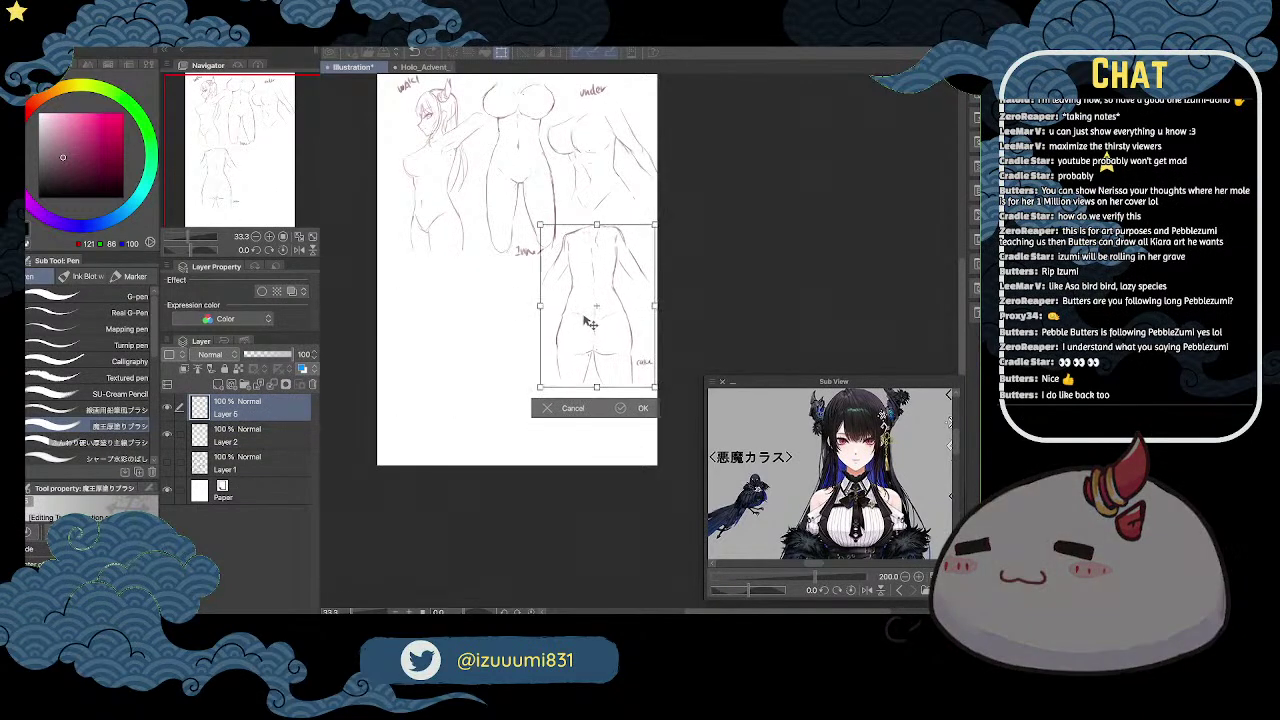
pyautogui.click(643, 408)
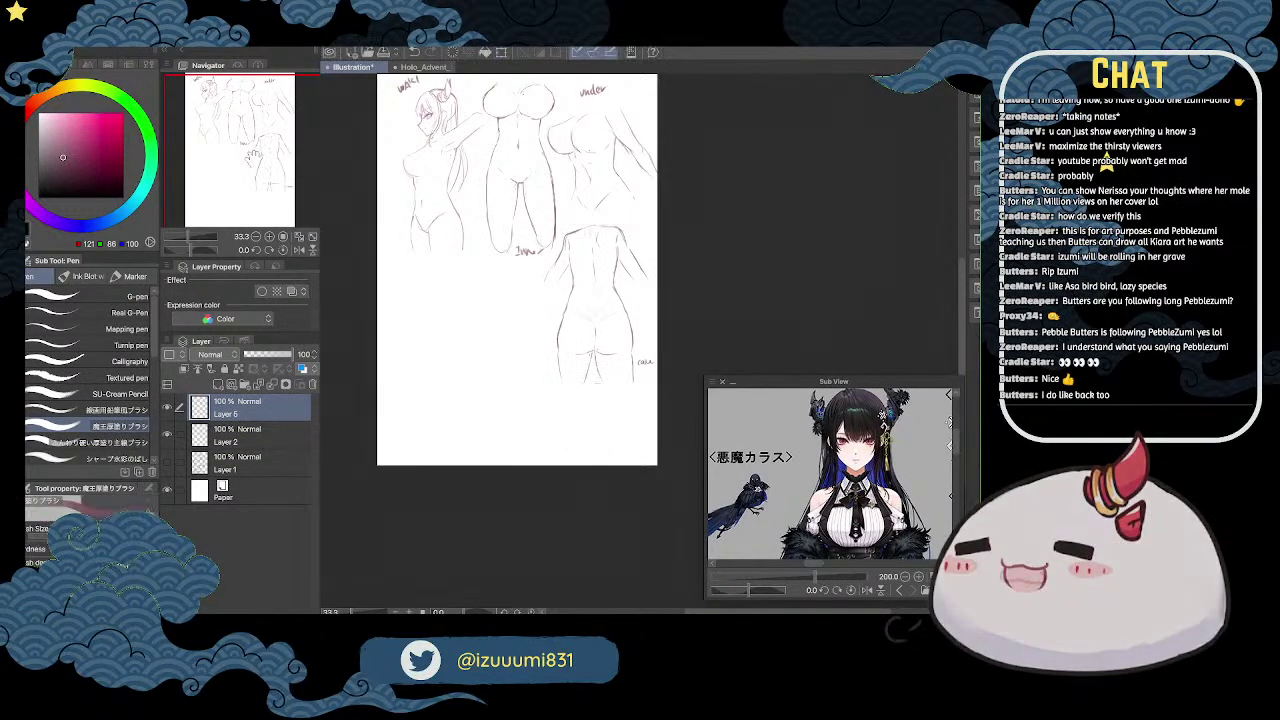
# Step: Compare the arranged pose sketches with the list of mole locations on Layer 1, leaving that layer hidden
pyautogui.moveTo(263, 141); pyautogui.dragTo(261, 133)
pyautogui.click(167, 463)
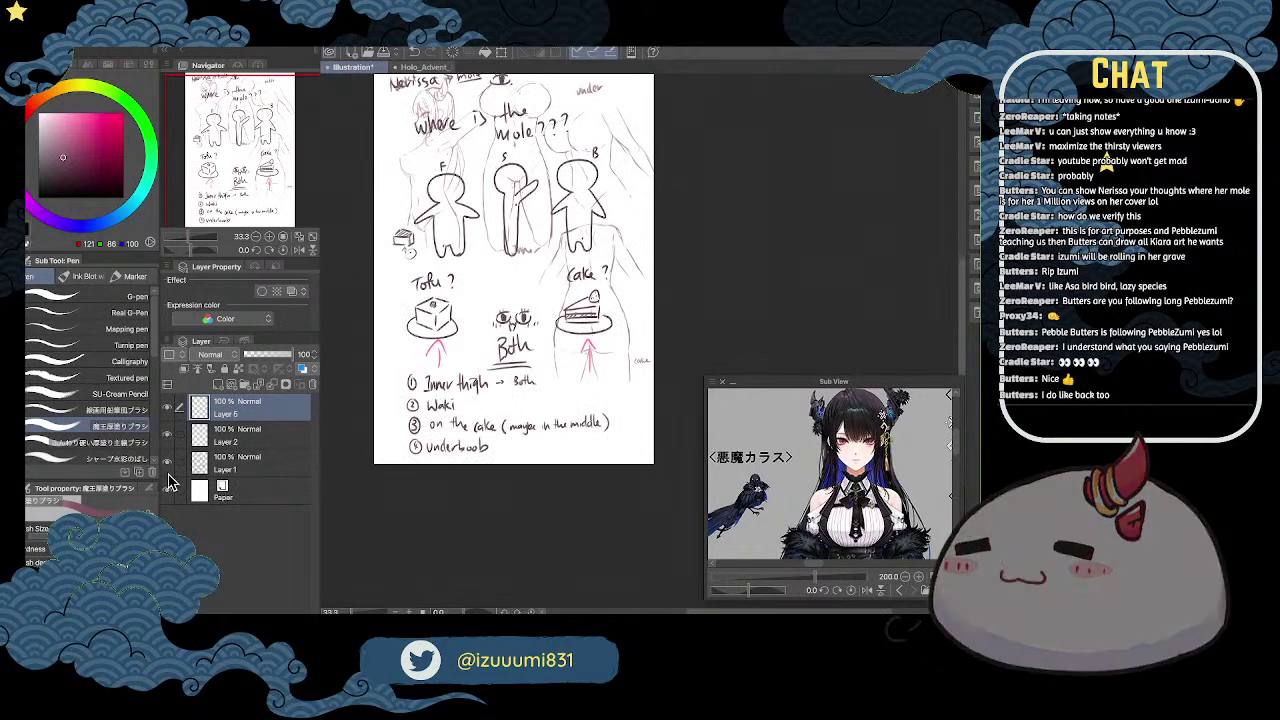
pyautogui.click(180, 455)
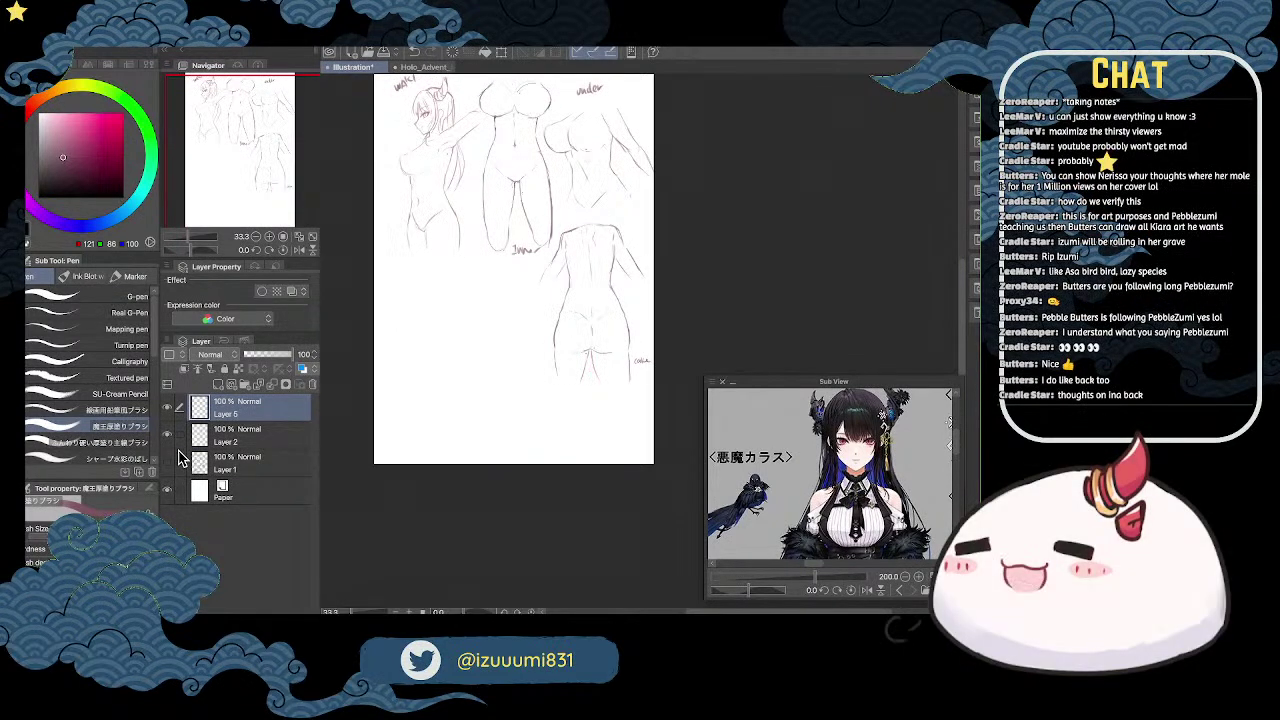
pyautogui.moveTo(282, 130); pyautogui.dragTo(275, 111)
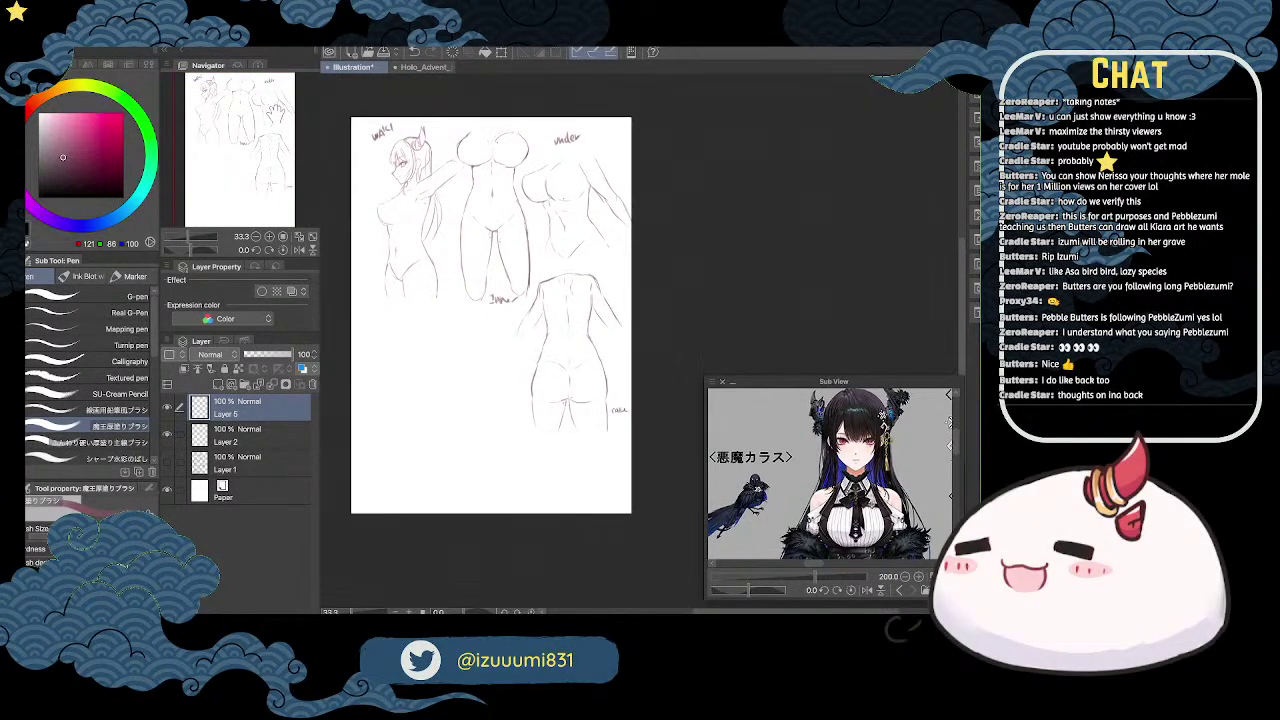
# Step: Add a new layer directly above Layer 1 and ready the はみ出さないペン brush in light grey (215, 215, 215) at a smaller size
pyautogui.moveTo(277, 113)
pyautogui.mouseDown()
pyautogui.moveTo(232, 222)
pyautogui.moveTo(263, 147)
pyautogui.mouseUp()
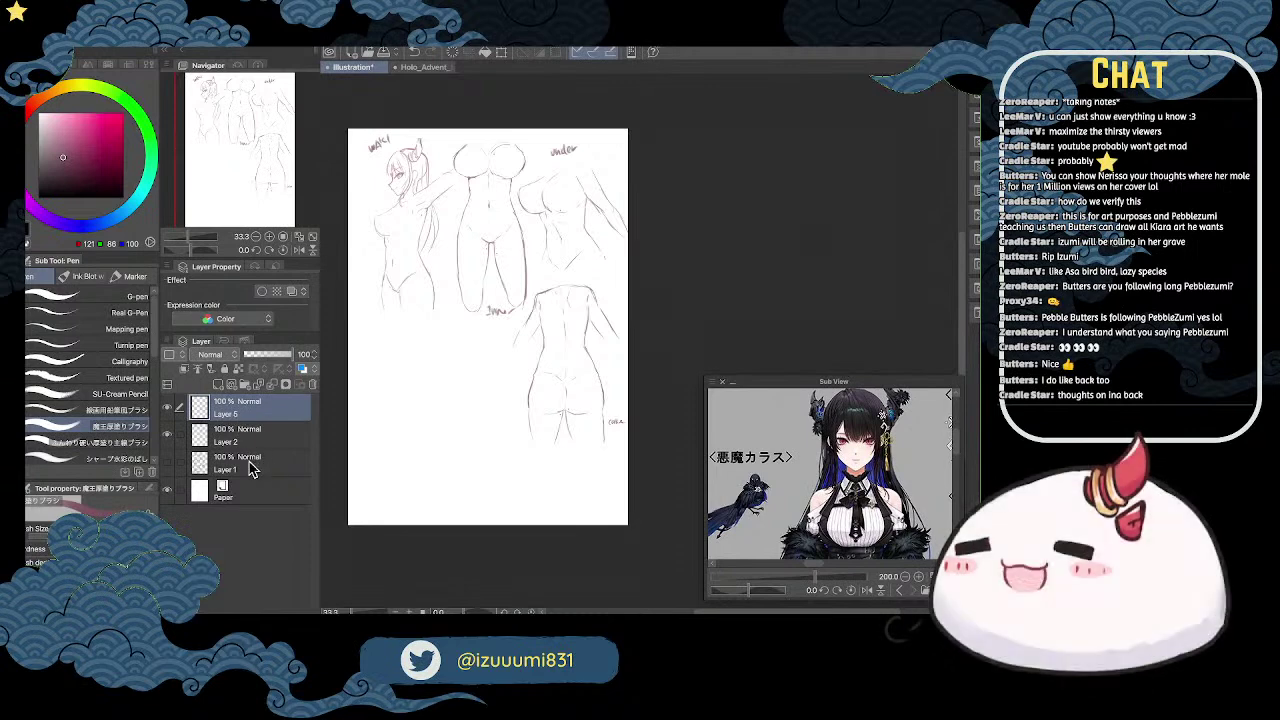
pyautogui.hotkey('ctrl', 'z')
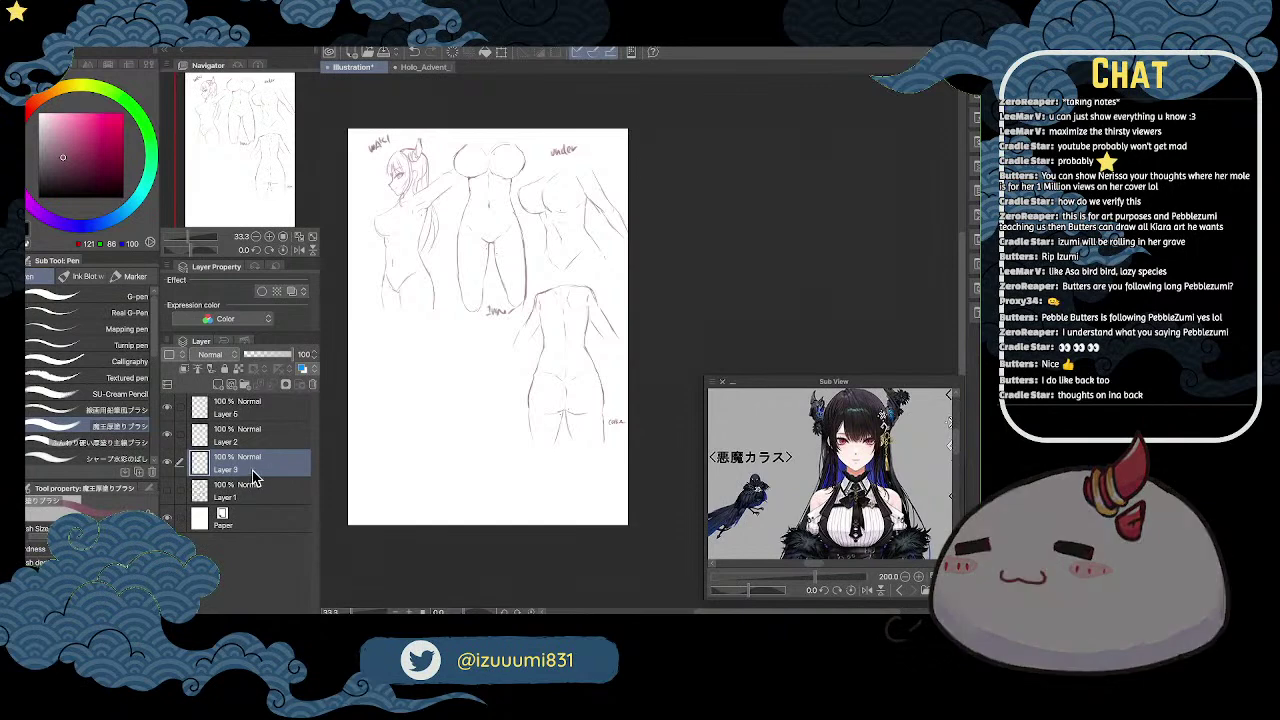
pyautogui.click(39, 127)
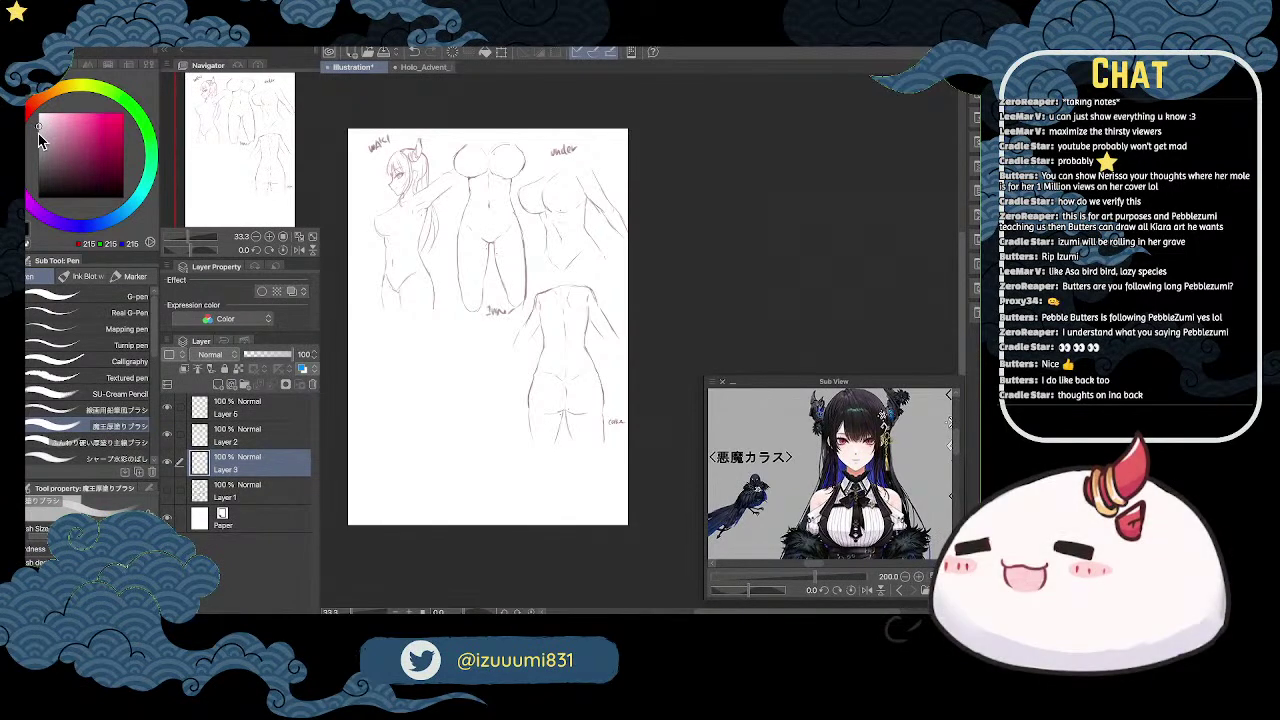
pyautogui.scroll(2, 611, 323)
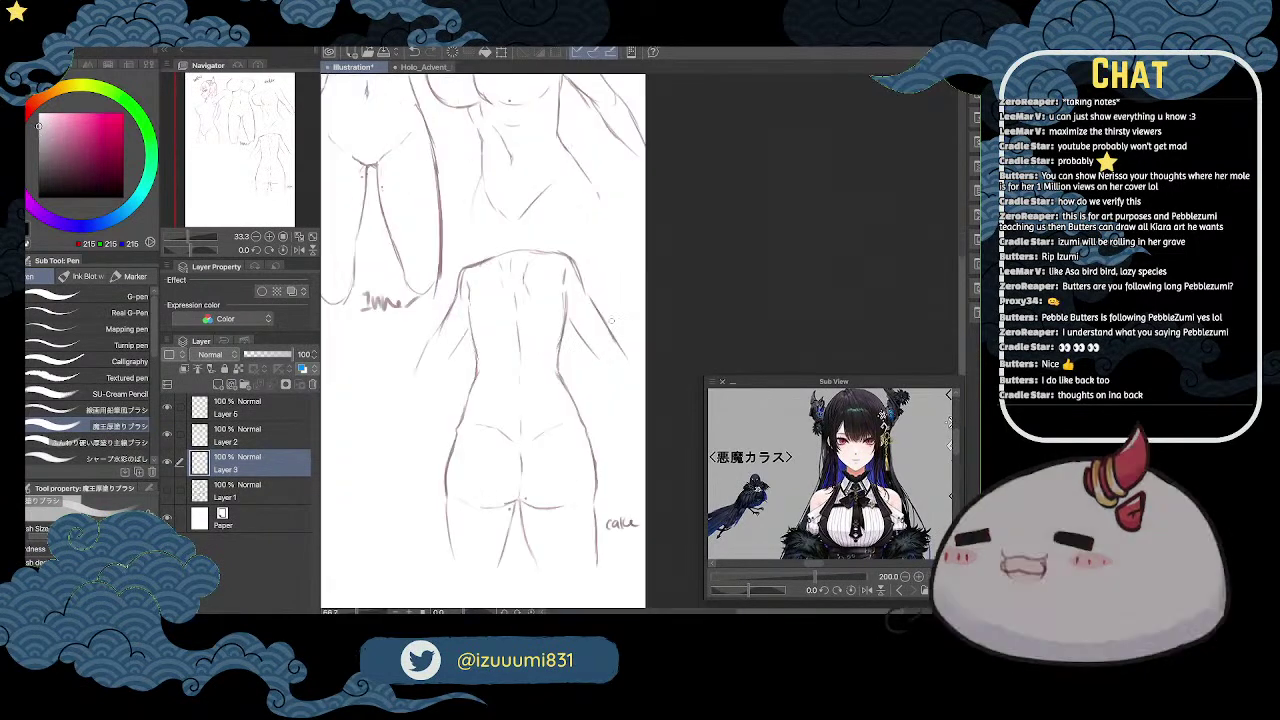
pyautogui.moveTo(637, 250); pyautogui.dragTo(623, 226)
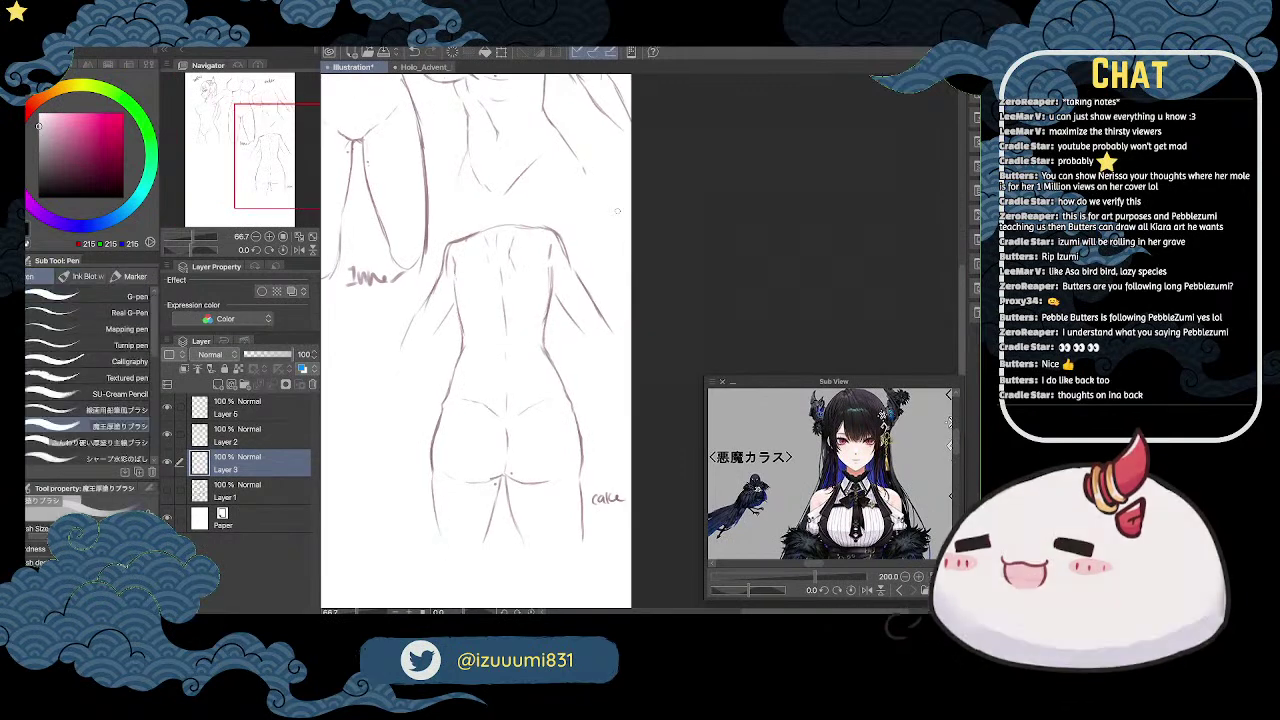
pyautogui.scroll(-3, 150, 370)
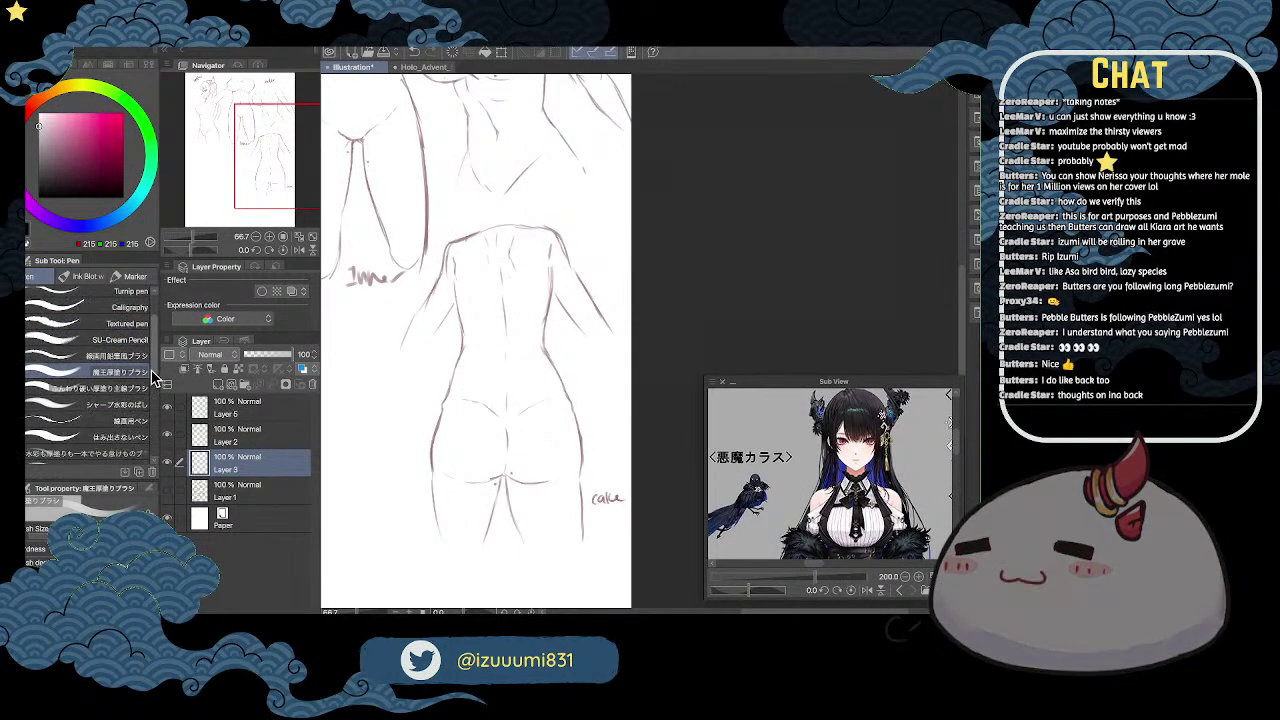
pyautogui.click(120, 408)
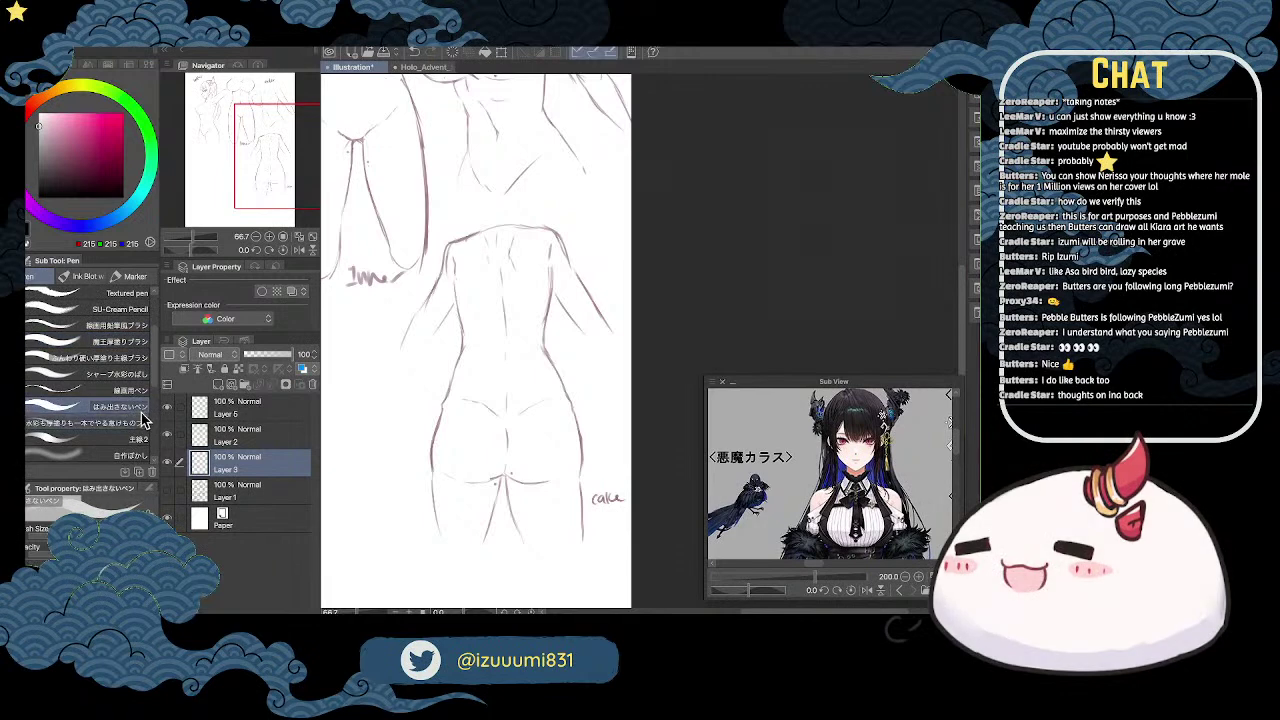
pyautogui.scroll(-1, 600, 242)
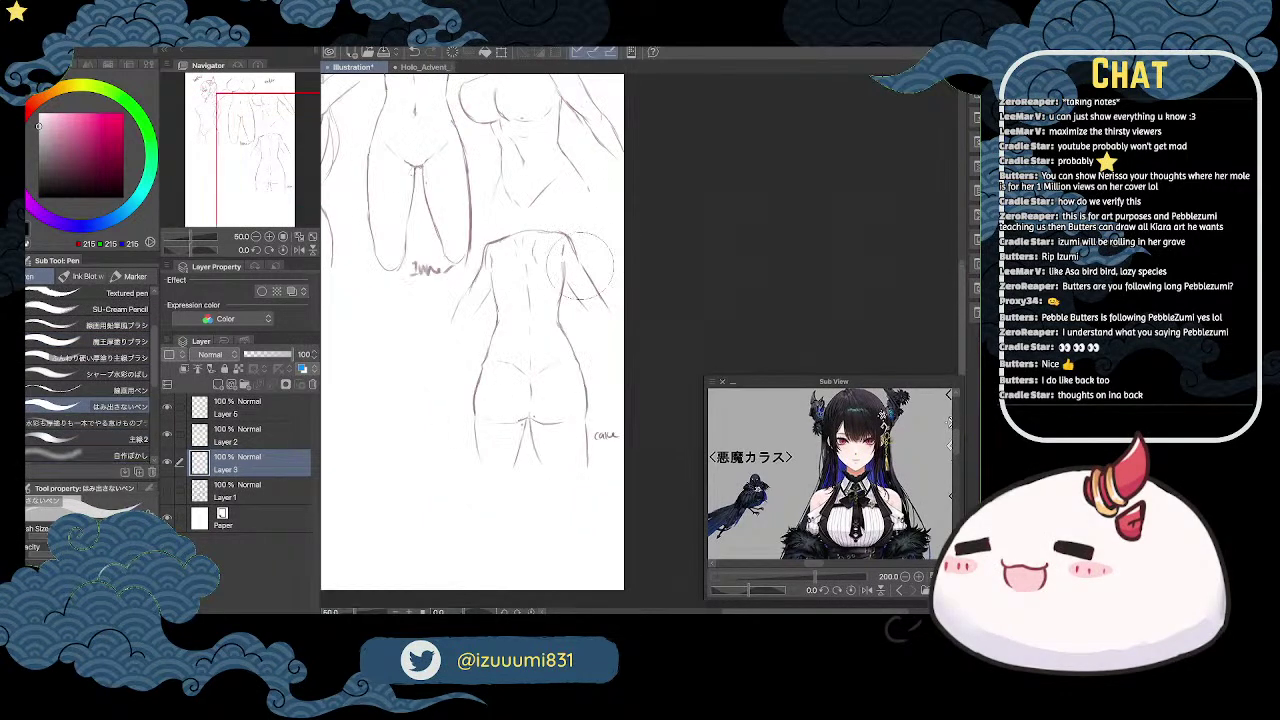
pyautogui.press('[')
pyautogui.scroll(1, 558, 279)
pyautogui.scroll(1, 548, 272)
# Step: Fill the back, waist and both arms of the back-view figure with flat light grey
pyautogui.moveTo(530, 225)
pyautogui.mouseDown()
pyautogui.moveTo(500, 280)
pyautogui.moveTo(520, 312)
pyautogui.mouseUp()
pyautogui.moveTo(490, 225)
pyautogui.mouseDown()
pyautogui.moveTo(501, 220)
pyautogui.moveTo(475, 232)
pyautogui.moveTo(428, 342)
pyautogui.mouseUp()
pyautogui.moveTo(502, 258); pyautogui.dragTo(472, 328)
pyautogui.moveTo(500, 282)
pyautogui.mouseDown()
pyautogui.moveTo(490, 318)
pyautogui.moveTo(505, 320)
pyautogui.moveTo(495, 303)
pyautogui.moveTo(525, 348)
pyautogui.mouseUp()
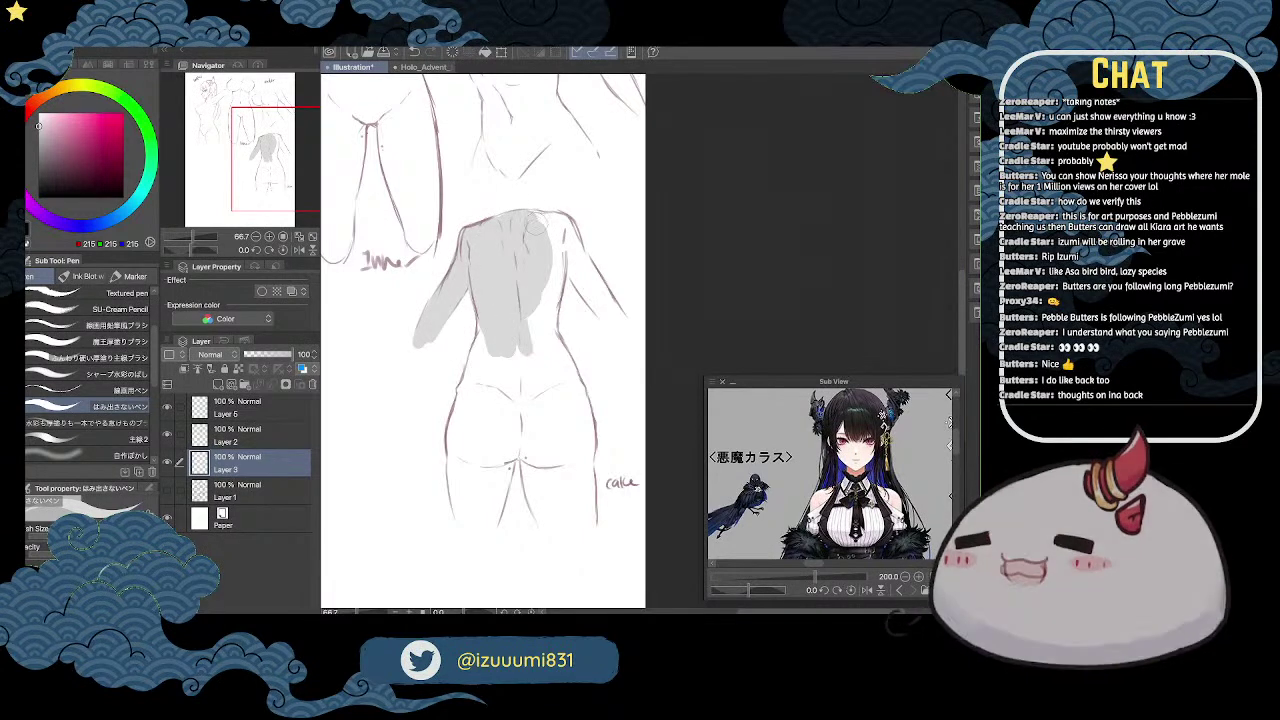
pyautogui.moveTo(532, 216)
pyautogui.mouseDown()
pyautogui.moveTo(564, 240)
pyautogui.moveTo(538, 263)
pyautogui.moveTo(541, 305)
pyautogui.mouseUp()
pyautogui.moveTo(562, 250)
pyautogui.mouseDown()
pyautogui.moveTo(546, 334)
pyautogui.moveTo(530, 348)
pyautogui.moveTo(540, 360)
pyautogui.mouseUp()
pyautogui.moveTo(482, 322); pyautogui.dragTo(466, 400)
pyautogui.moveTo(490, 358); pyautogui.dragTo(506, 402)
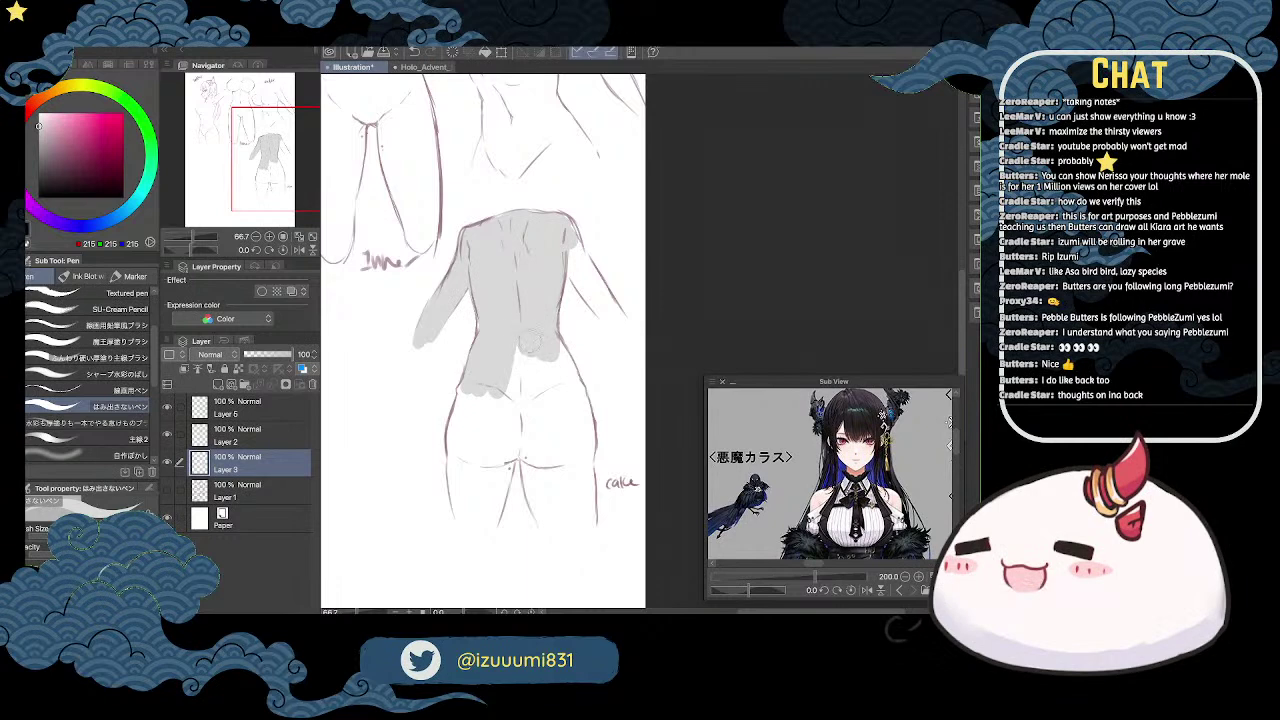
pyautogui.moveTo(515, 344)
pyautogui.mouseDown()
pyautogui.moveTo(524, 405)
pyautogui.moveTo(532, 372)
pyautogui.moveTo(560, 385)
pyautogui.moveTo(558, 355)
pyautogui.moveTo(571, 367)
pyautogui.mouseUp()
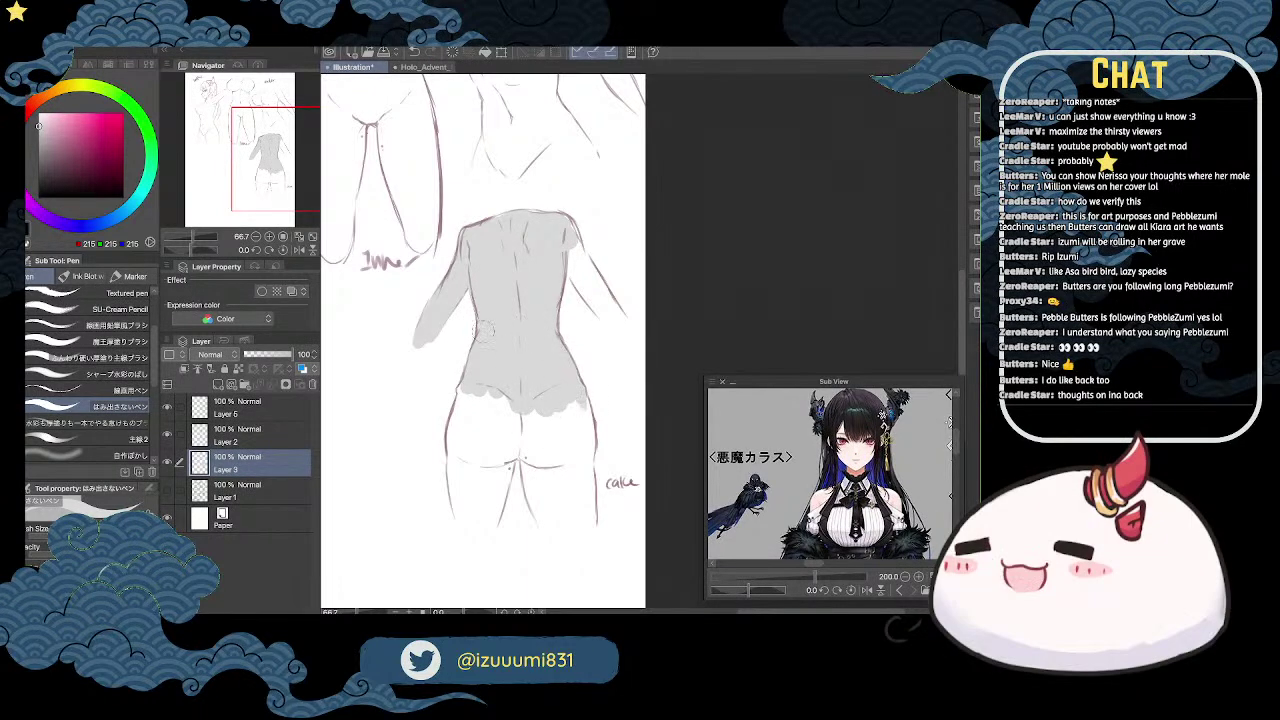
pyautogui.moveTo(568, 230)
pyautogui.mouseDown()
pyautogui.moveTo(613, 312)
pyautogui.moveTo(617, 296)
pyautogui.moveTo(626, 331)
pyautogui.mouseUp()
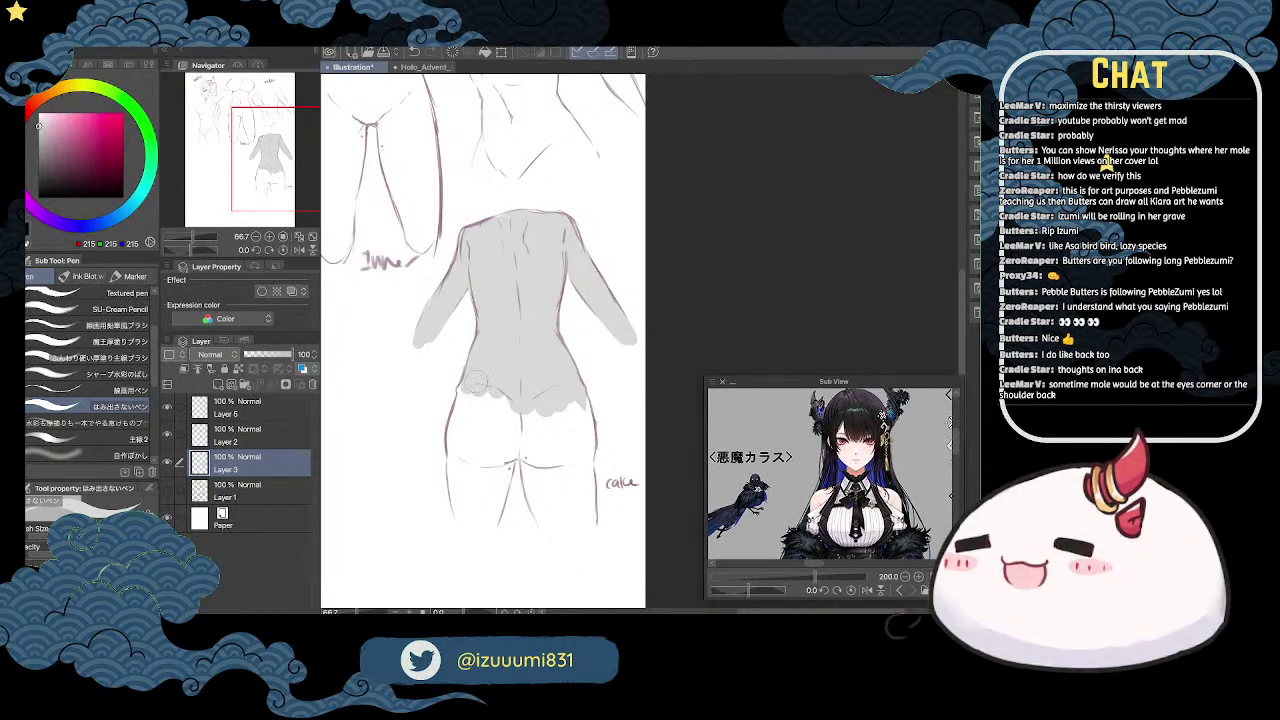
# Step: Extend the grey fill over the hips, buttocks and thighs of the back-view figure
pyautogui.moveTo(462, 392)
pyautogui.mouseDown()
pyautogui.moveTo(452, 455)
pyautogui.moveTo(503, 375)
pyautogui.moveTo(518, 407)
pyautogui.moveTo(518, 456)
pyautogui.moveTo(465, 448)
pyautogui.moveTo(452, 464)
pyautogui.moveTo(490, 458)
pyautogui.moveTo(494, 470)
pyautogui.moveTo(498, 459)
pyautogui.moveTo(490, 508)
pyautogui.mouseUp()
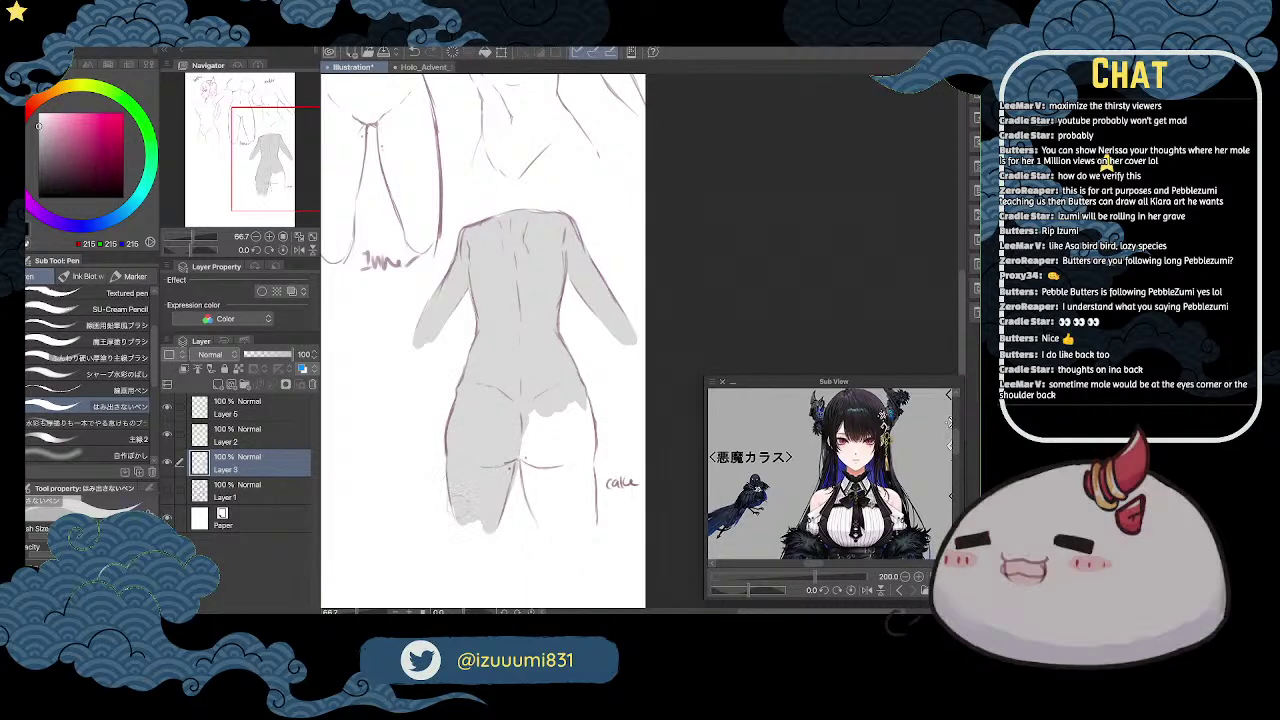
pyautogui.moveTo(532, 440)
pyautogui.mouseDown()
pyautogui.moveTo(550, 506)
pyautogui.moveTo(555, 401)
pyautogui.moveTo(563, 439)
pyautogui.moveTo(584, 402)
pyautogui.mouseUp()
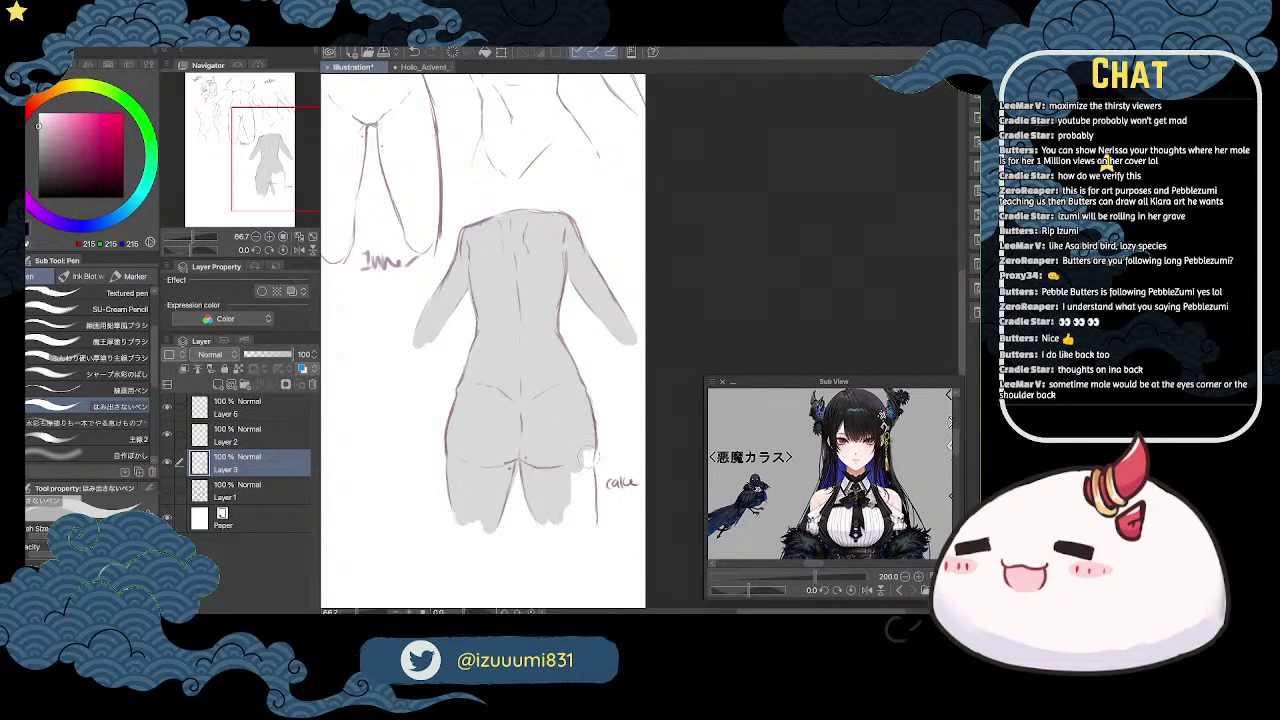
pyautogui.moveTo(576, 466)
pyautogui.mouseDown()
pyautogui.moveTo(584, 500)
pyautogui.moveTo(588, 468)
pyautogui.mouseUp()
pyautogui.moveTo(572, 521); pyautogui.dragTo(592, 530)
pyautogui.moveTo(452, 508)
pyautogui.mouseDown()
pyautogui.moveTo(462, 528)
pyautogui.moveTo(496, 534)
pyautogui.mouseUp()
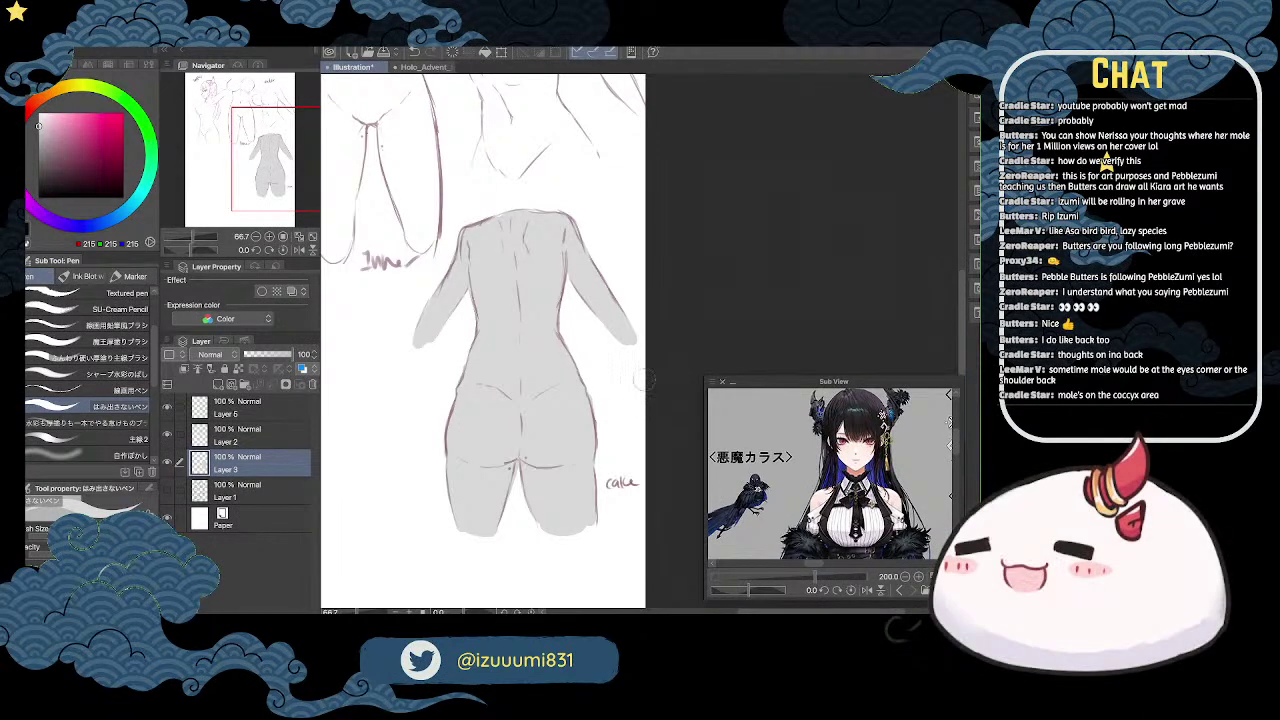
# Step: Fill the torso and arm of the "under" figure with the same light grey
pyautogui.press('space')
pyautogui.moveTo(628, 284)
pyautogui.mouseDown()
pyautogui.moveTo(669, 425)
pyautogui.moveTo(682, 370)
pyautogui.mouseUp()
pyautogui.moveTo(660, 260); pyautogui.dragTo(637, 363)
pyautogui.moveTo(519, 222)
pyautogui.mouseDown()
pyautogui.moveTo(482, 204)
pyautogui.moveTo(483, 240)
pyautogui.moveTo(493, 237)
pyautogui.moveTo(461, 248)
pyautogui.moveTo(485, 276)
pyautogui.moveTo(497, 262)
pyautogui.moveTo(467, 266)
pyautogui.moveTo(505, 236)
pyautogui.moveTo(510, 276)
pyautogui.moveTo(525, 243)
pyautogui.moveTo(510, 265)
pyautogui.moveTo(524, 268)
pyautogui.moveTo(546, 213)
pyautogui.moveTo(567, 262)
pyautogui.moveTo(588, 290)
pyautogui.mouseUp()
pyautogui.moveTo(500, 298)
pyautogui.mouseDown()
pyautogui.moveTo(532, 269)
pyautogui.moveTo(560, 308)
pyautogui.mouseUp()
pyautogui.moveTo(519, 345); pyautogui.dragTo(515, 376)
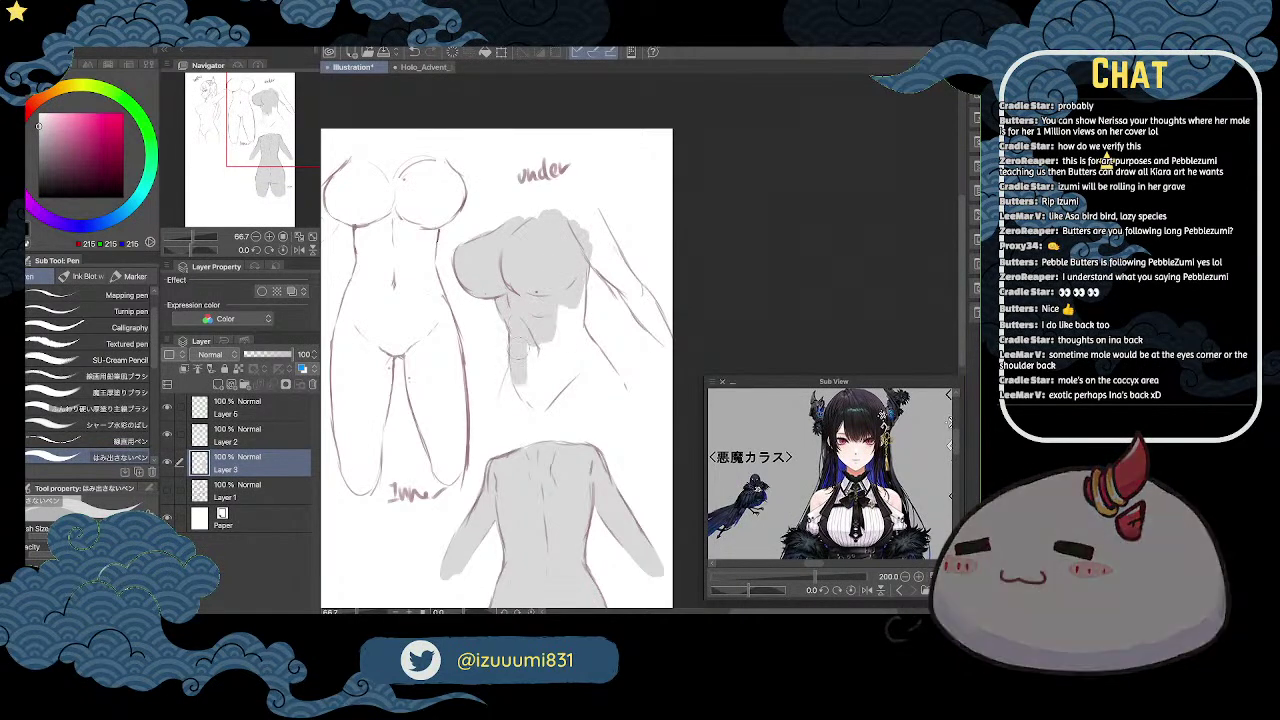
pyautogui.moveTo(519, 409)
pyautogui.mouseDown()
pyautogui.moveTo(554, 388)
pyautogui.moveTo(547, 294)
pyautogui.moveTo(579, 294)
pyautogui.moveTo(579, 306)
pyautogui.moveTo(559, 291)
pyautogui.moveTo(589, 381)
pyautogui.moveTo(609, 381)
pyautogui.moveTo(599, 371)
pyautogui.moveTo(591, 393)
pyautogui.moveTo(554, 406)
pyautogui.moveTo(594, 394)
pyautogui.mouseUp()
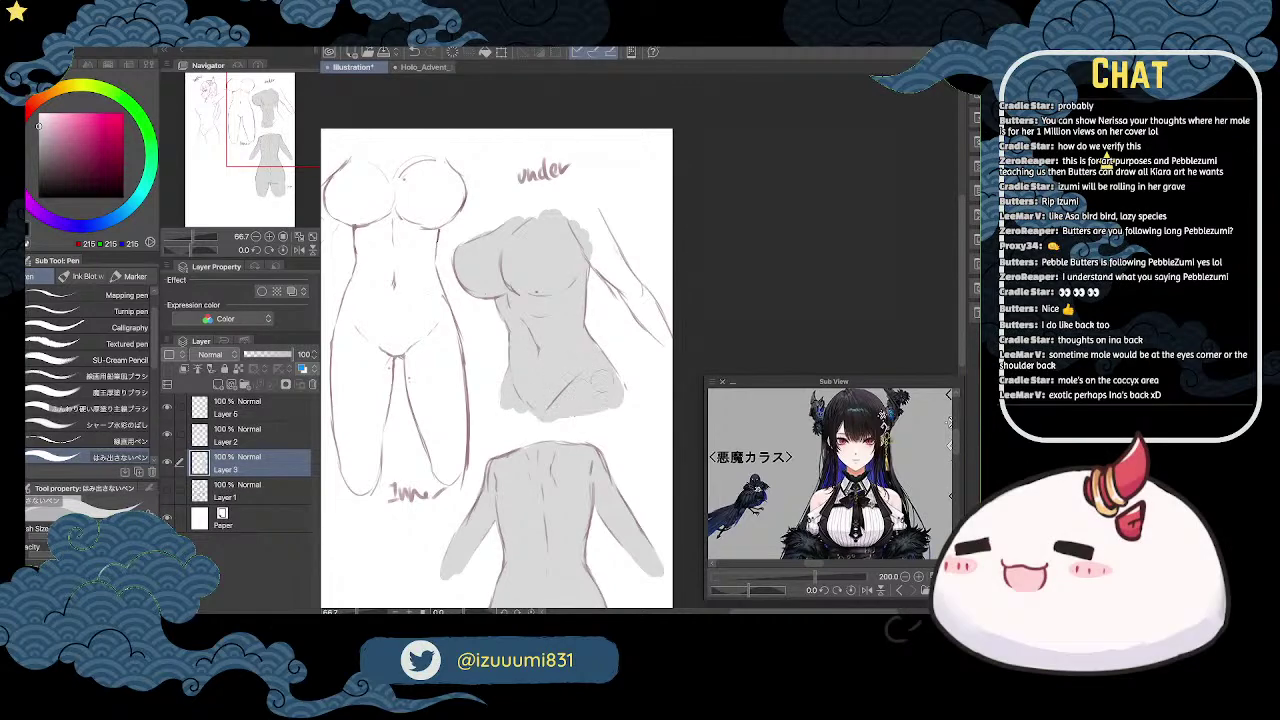
pyautogui.moveTo(574, 214)
pyautogui.mouseDown()
pyautogui.moveTo(668, 350)
pyautogui.moveTo(640, 280)
pyautogui.moveTo(668, 338)
pyautogui.mouseUp()
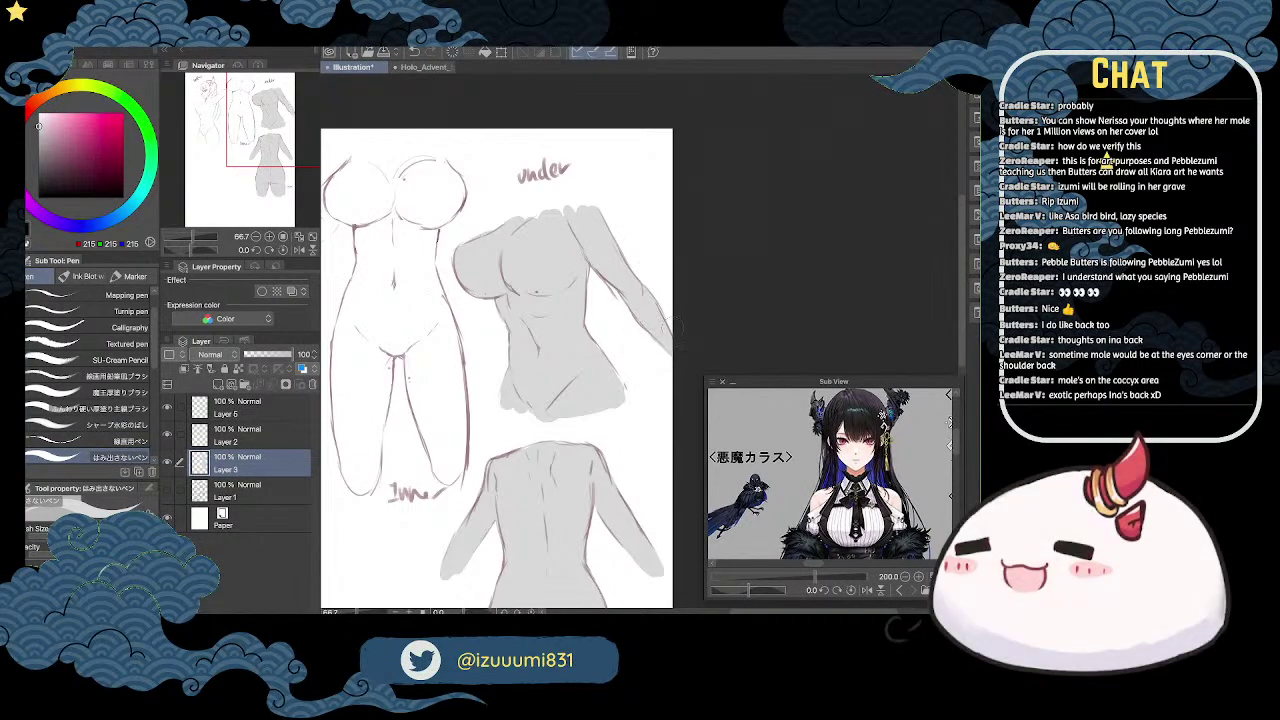
# Step: Fill the chest and waist of the front-view "Inner" figure with light grey
pyautogui.press('h')
pyautogui.moveTo(650, 232); pyautogui.dragTo(818, 218)
pyautogui.moveTo(540, 146)
pyautogui.mouseDown()
pyautogui.moveTo(499, 180)
pyautogui.moveTo(504, 212)
pyautogui.moveTo(500, 196)
pyautogui.moveTo(532, 207)
pyautogui.moveTo(507, 206)
pyautogui.moveTo(505, 190)
pyautogui.moveTo(542, 190)
pyautogui.moveTo(547, 214)
pyautogui.moveTo(582, 213)
pyautogui.moveTo(587, 160)
pyautogui.moveTo(617, 185)
pyautogui.moveTo(622, 170)
pyautogui.moveTo(622, 190)
pyautogui.moveTo(534, 232)
pyautogui.moveTo(578, 258)
pyautogui.moveTo(592, 248)
pyautogui.moveTo(592, 183)
pyautogui.moveTo(508, 314)
pyautogui.mouseUp()
pyautogui.moveTo(540, 250)
pyautogui.mouseDown()
pyautogui.moveTo(541, 288)
pyautogui.moveTo(559, 262)
pyautogui.moveTo(540, 332)
pyautogui.mouseUp()
pyautogui.moveTo(565, 268); pyautogui.dragTo(515, 340)
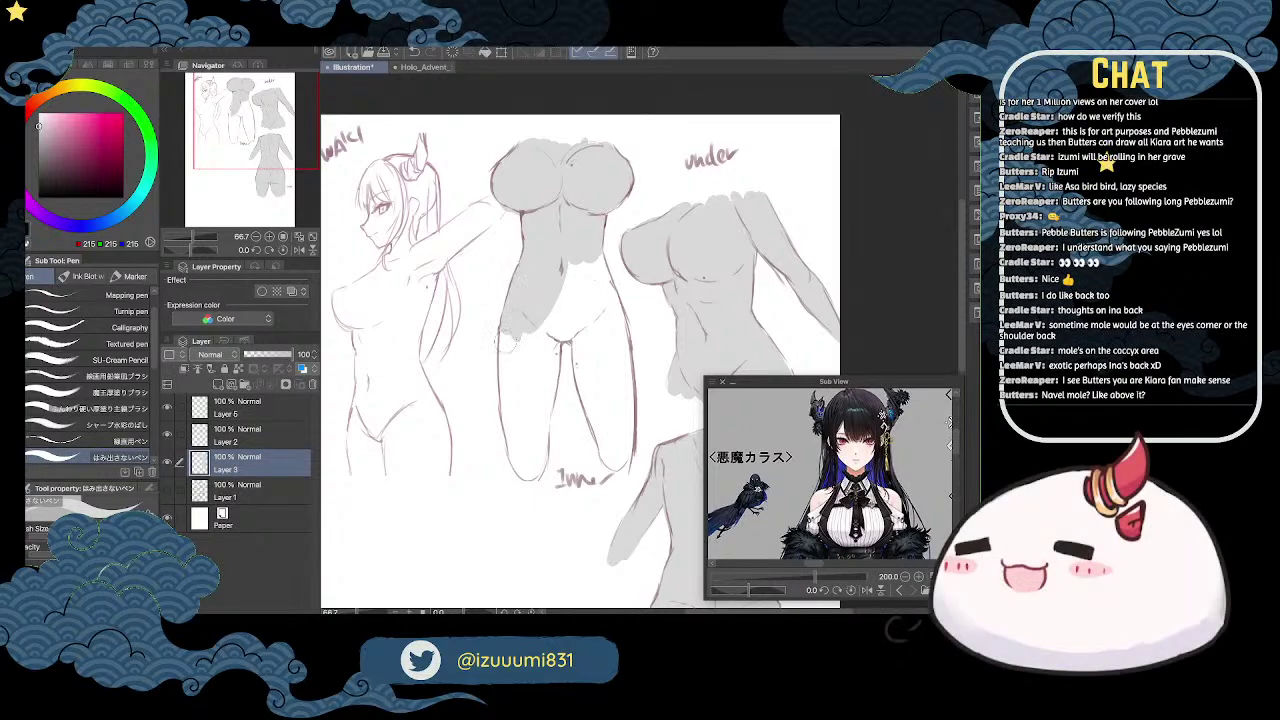
# Step: Fill the remaining hips and both legs of the "Inner" figure with light grey
pyautogui.moveTo(500, 335); pyautogui.dragTo(510, 422)
pyautogui.moveTo(554, 310); pyautogui.dragTo(526, 418)
pyautogui.moveTo(560, 348); pyautogui.dragTo(534, 446)
pyautogui.moveTo(498, 340); pyautogui.dragTo(522, 474)
pyautogui.moveTo(528, 424)
pyautogui.mouseDown()
pyautogui.moveTo(540, 468)
pyautogui.moveTo(520, 472)
pyautogui.mouseUp()
pyautogui.moveTo(566, 266)
pyautogui.mouseDown()
pyautogui.moveTo(560, 338)
pyautogui.moveTo(584, 348)
pyautogui.mouseUp()
pyautogui.moveTo(604, 246)
pyautogui.mouseDown()
pyautogui.moveTo(596, 304)
pyautogui.moveTo(602, 288)
pyautogui.moveTo(618, 352)
pyautogui.mouseUp()
pyautogui.moveTo(614, 294)
pyautogui.mouseDown()
pyautogui.moveTo(620, 350)
pyautogui.moveTo(596, 352)
pyautogui.moveTo(592, 398)
pyautogui.mouseUp()
pyautogui.moveTo(582, 344); pyautogui.dragTo(628, 434)
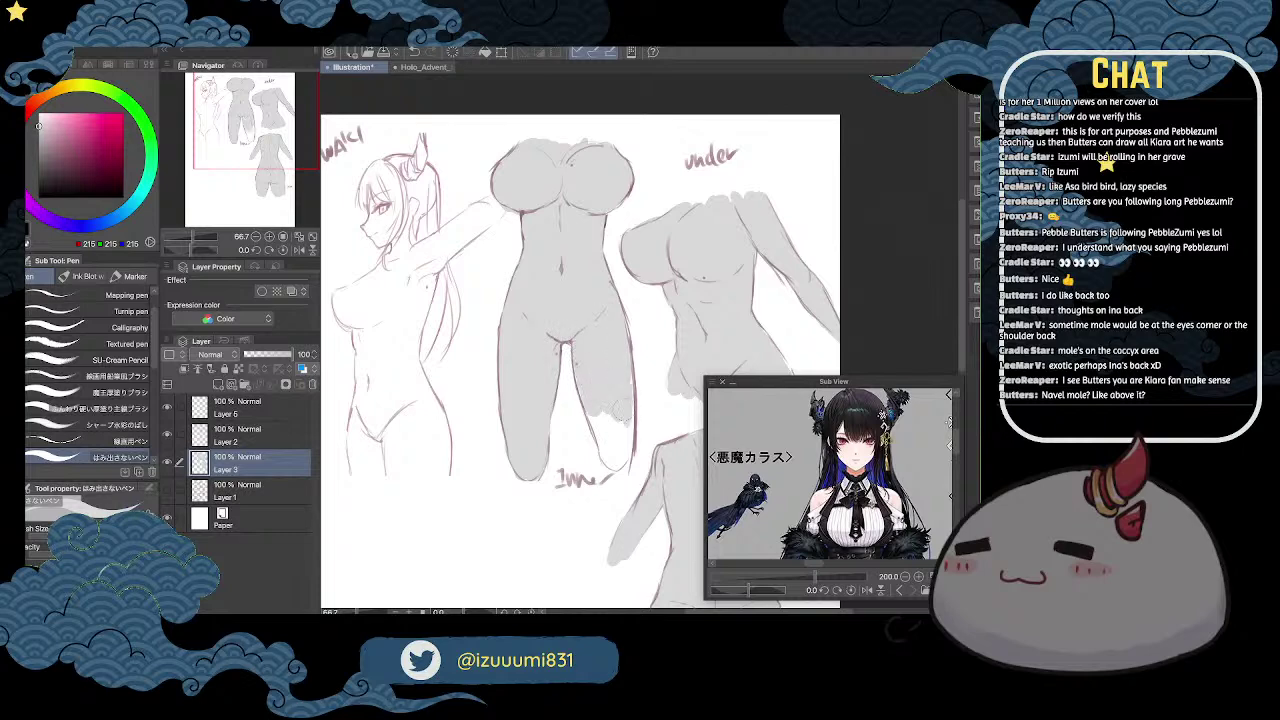
pyautogui.moveTo(628, 372); pyautogui.dragTo(630, 440)
pyautogui.moveTo(584, 404); pyautogui.dragTo(622, 470)
pyautogui.moveTo(614, 420); pyautogui.dragTo(634, 468)
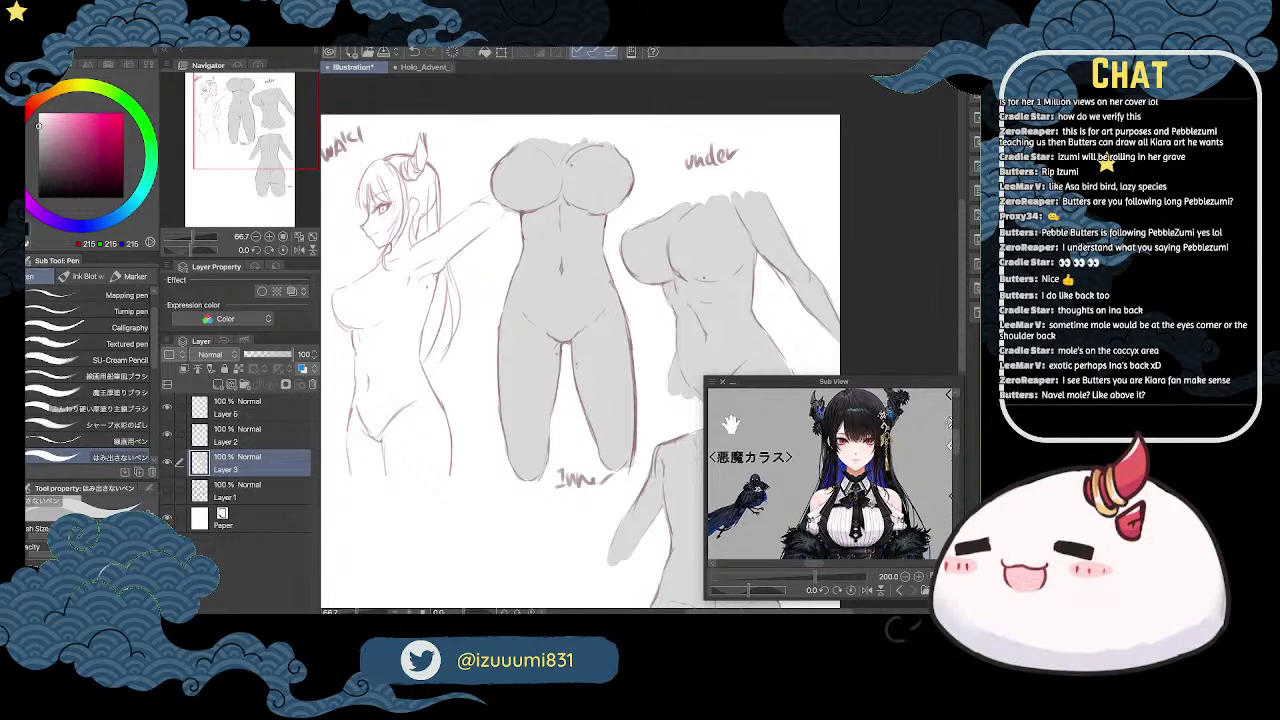
# Step: Fill the head, horn and chest of the "waki" figure with light grey
pyautogui.press('space')
pyautogui.moveTo(690, 287); pyautogui.dragTo(840, 295)
pyautogui.moveTo(558, 184); pyautogui.dragTo(533, 224)
pyautogui.moveTo(550, 180)
pyautogui.mouseDown()
pyautogui.moveTo(510, 192)
pyautogui.moveTo(531, 221)
pyautogui.moveTo(508, 252)
pyautogui.mouseUp()
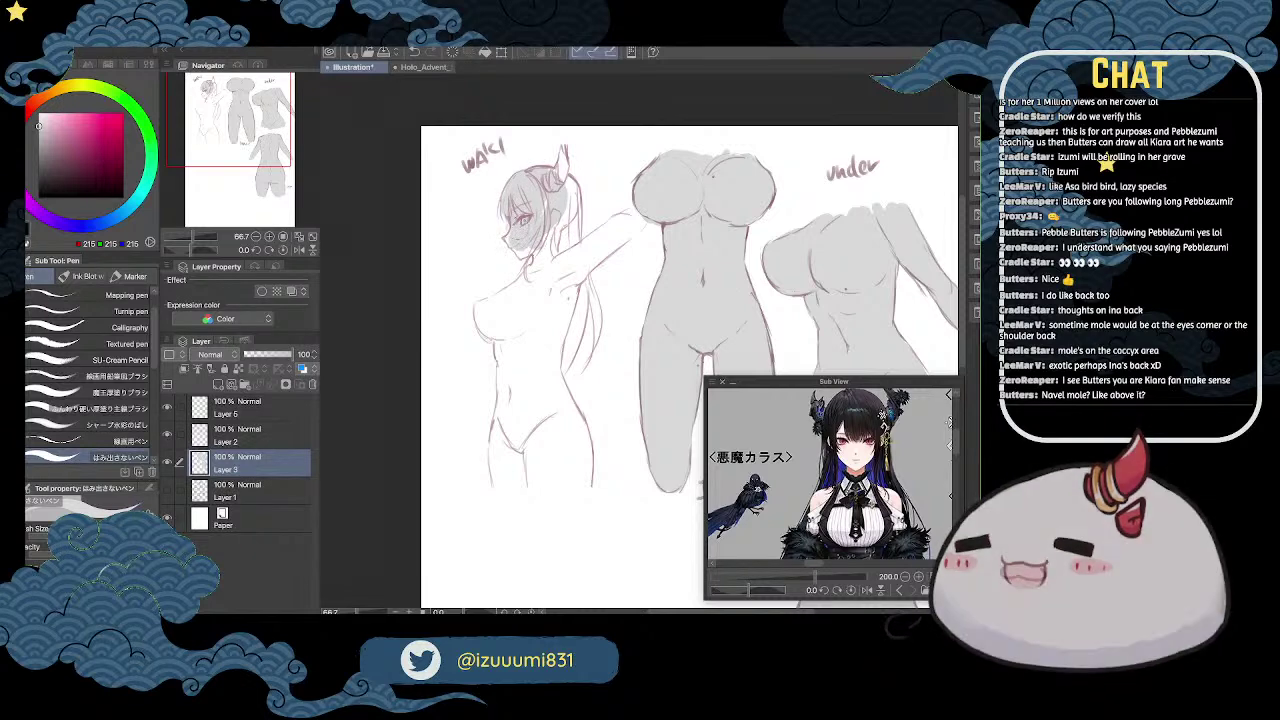
pyautogui.moveTo(560, 176); pyautogui.dragTo(542, 248)
pyautogui.moveTo(566, 150)
pyautogui.mouseDown()
pyautogui.moveTo(552, 196)
pyautogui.moveTo(560, 228)
pyautogui.mouseUp()
pyautogui.moveTo(578, 180)
pyautogui.mouseDown()
pyautogui.moveTo(556, 258)
pyautogui.moveTo(490, 316)
pyautogui.moveTo(490, 334)
pyautogui.moveTo(512, 340)
pyautogui.mouseUp()
pyautogui.moveTo(532, 262)
pyautogui.mouseDown()
pyautogui.moveTo(512, 326)
pyautogui.moveTo(540, 332)
pyautogui.mouseUp()
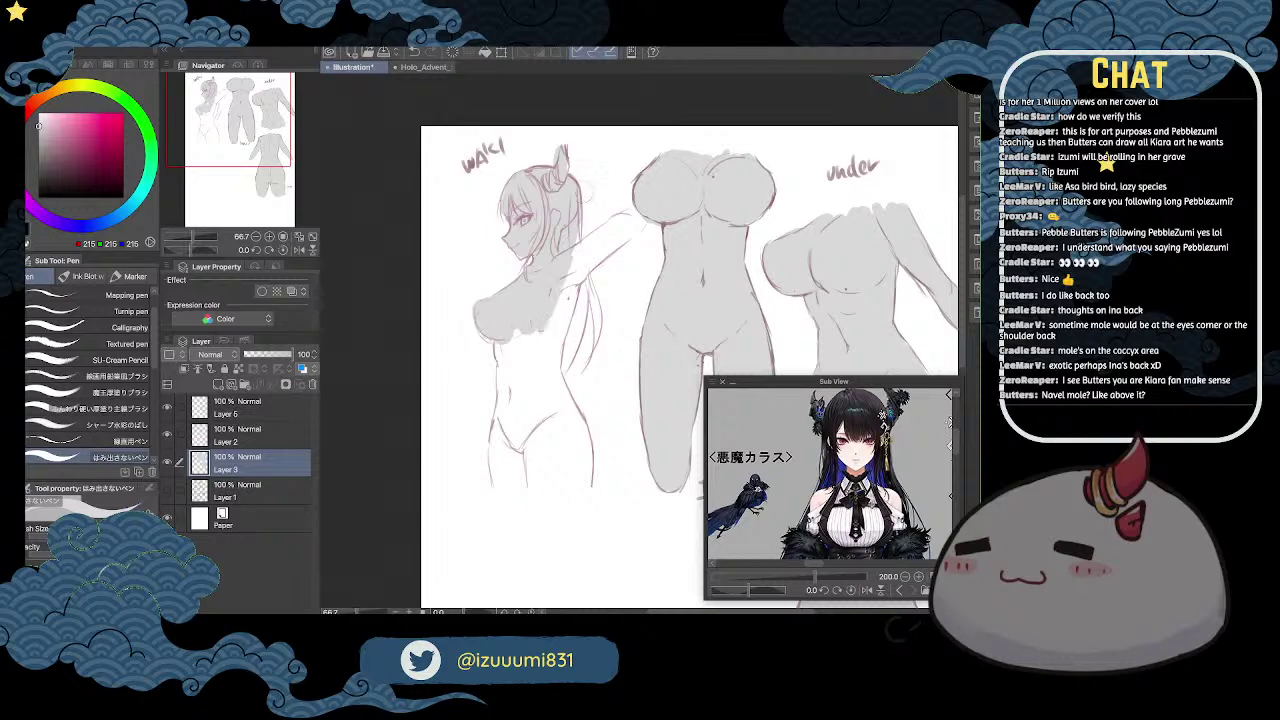
# Step: Complete the grey fill of the "waki" figure across the raised arm, torso, thighs and hanging hair
pyautogui.moveTo(622, 222); pyautogui.dragTo(570, 262)
pyautogui.moveTo(618, 216)
pyautogui.mouseDown()
pyautogui.moveTo(547, 342)
pyautogui.moveTo(531, 305)
pyautogui.moveTo(540, 380)
pyautogui.mouseUp()
pyautogui.moveTo(530, 300)
pyautogui.mouseDown()
pyautogui.moveTo(523, 381)
pyautogui.moveTo(538, 395)
pyautogui.moveTo(503, 360)
pyautogui.moveTo(513, 400)
pyautogui.moveTo(500, 390)
pyautogui.moveTo(498, 450)
pyautogui.moveTo(498, 435)
pyautogui.moveTo(468, 455)
pyautogui.moveTo(495, 445)
pyautogui.moveTo(503, 485)
pyautogui.moveTo(528, 470)
pyautogui.mouseUp()
pyautogui.moveTo(540, 400)
pyautogui.mouseDown()
pyautogui.moveTo(540, 488)
pyautogui.moveTo(558, 360)
pyautogui.moveTo(582, 450)
pyautogui.moveTo(558, 484)
pyautogui.mouseUp()
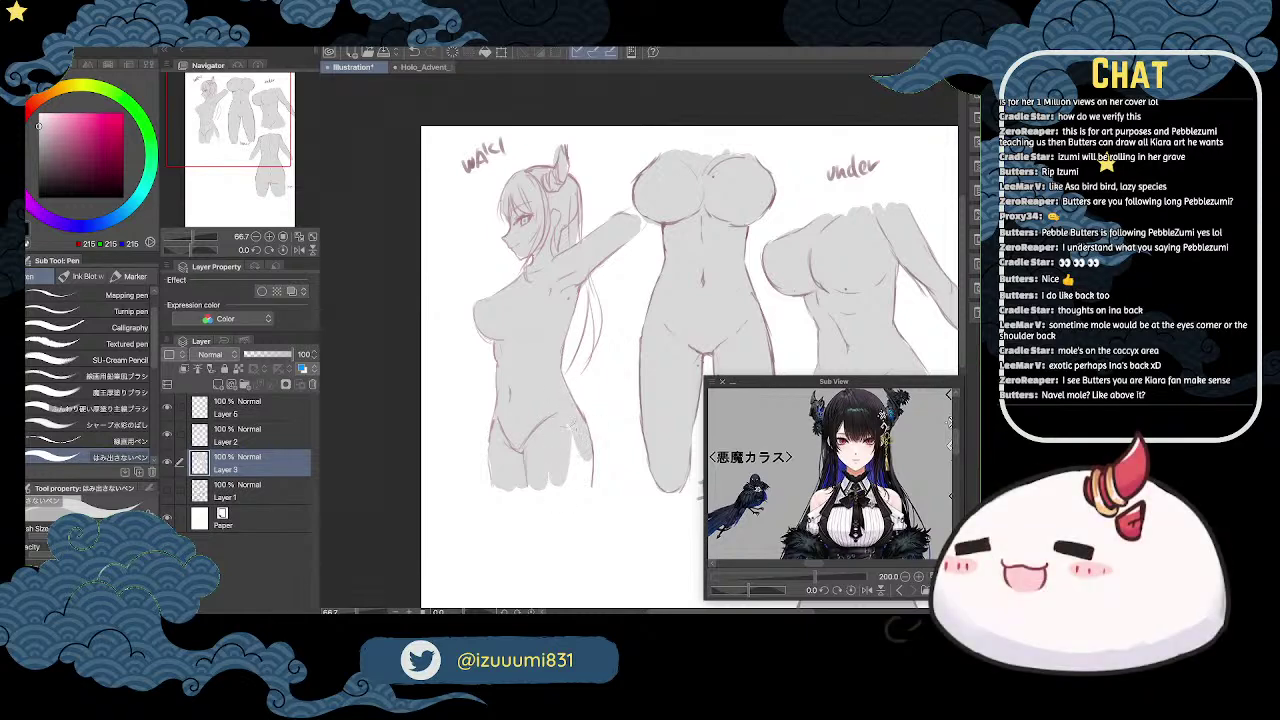
pyautogui.moveTo(566, 420); pyautogui.dragTo(578, 490)
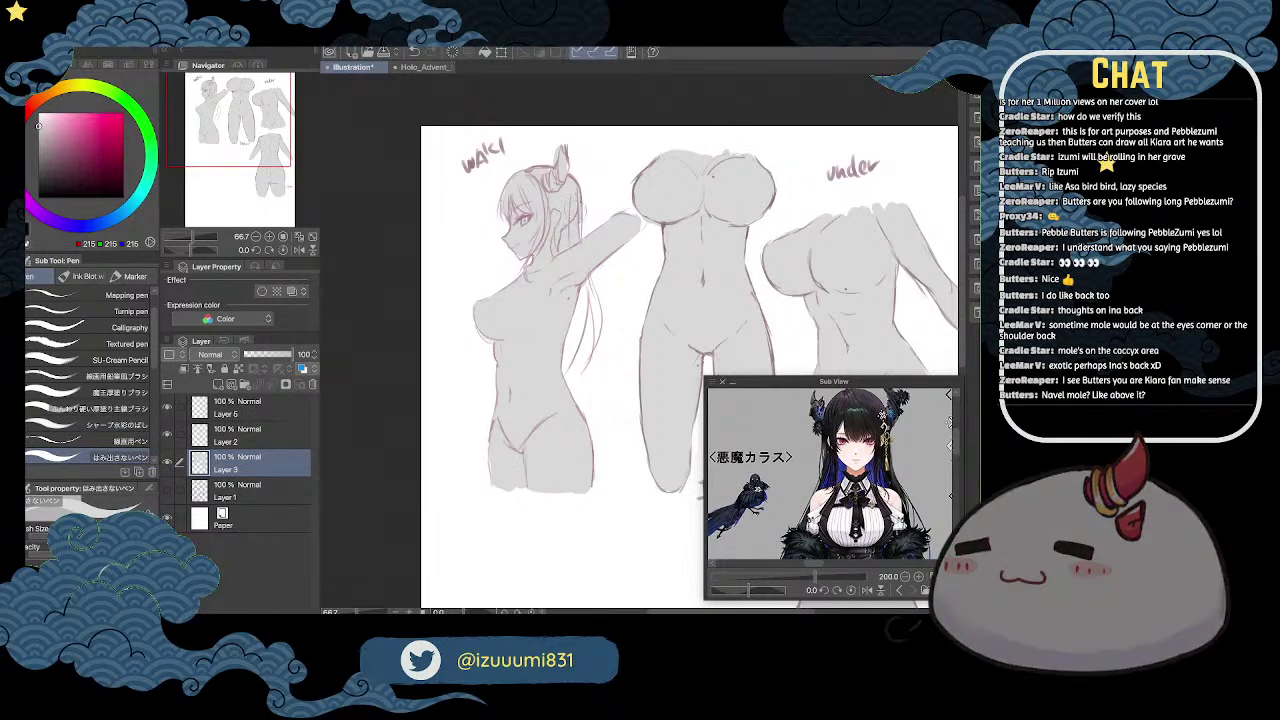
pyautogui.moveTo(582, 286); pyautogui.dragTo(567, 367)
pyautogui.moveTo(590, 275); pyautogui.dragTo(592, 350)
# Step: Add a new layer above Layer 5 and ready the SU-Cream Pencil in muted brownish grey (117, 97, 104) for the empty lower page
pyautogui.click(273, 409)
pyautogui.click(218, 385)
pyautogui.moveTo(60, 170); pyautogui.dragTo(54, 158)
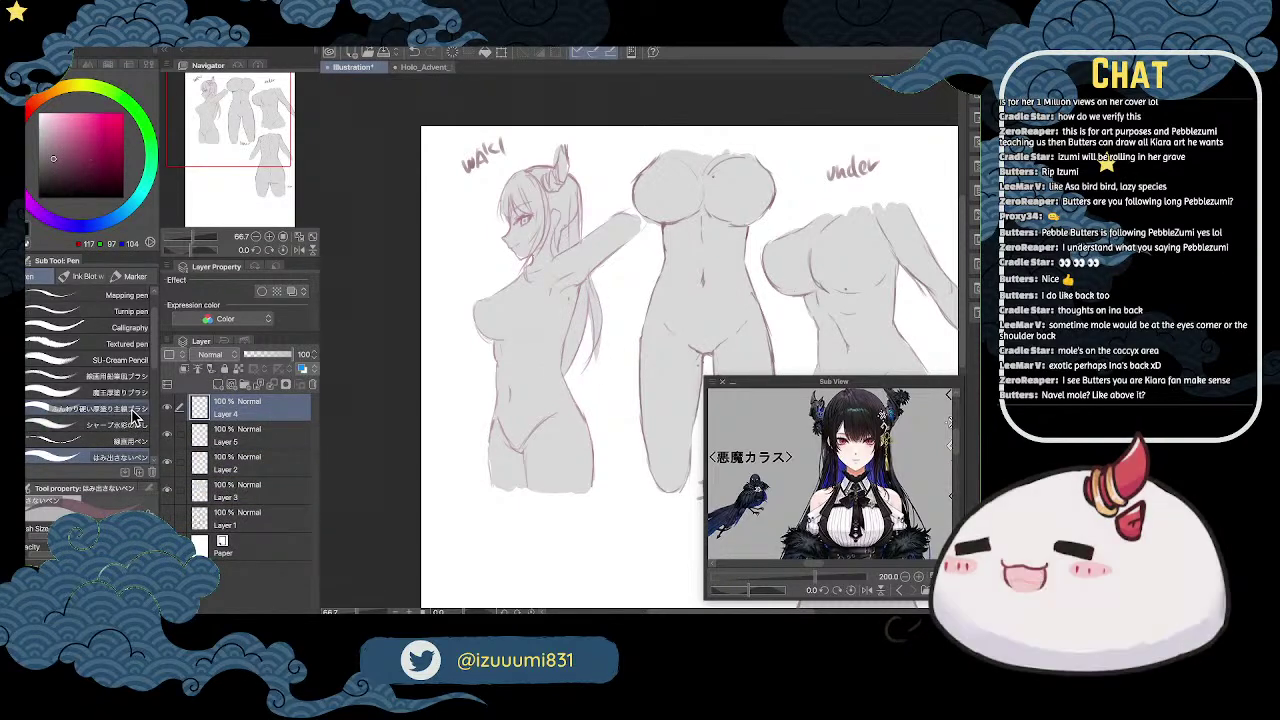
pyautogui.press('space')
pyautogui.moveTo(707, 306)
pyautogui.mouseDown()
pyautogui.moveTo(687, 286)
pyautogui.moveTo(637, 123)
pyautogui.mouseUp()
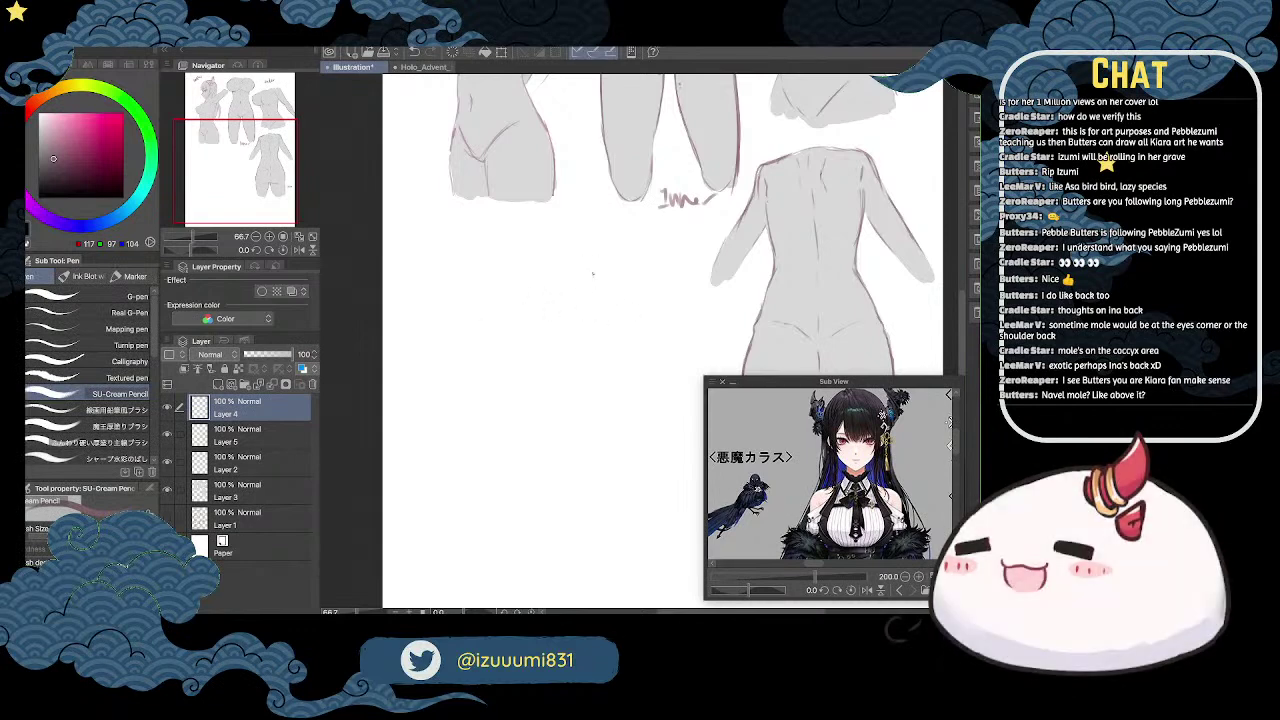
# Step: Rough in a bent leg with a raised knee and the foot in front of it, in the blank area beside the back-view figure
pyautogui.moveTo(548, 275)
pyautogui.mouseDown()
pyautogui.moveTo(588, 333)
pyautogui.moveTo(593, 306)
pyautogui.moveTo(505, 367)
pyautogui.moveTo(480, 445)
pyautogui.mouseUp()
pyautogui.moveTo(587, 272); pyautogui.dragTo(598, 337)
pyautogui.moveTo(598, 334); pyautogui.dragTo(526, 444)
pyautogui.moveTo(561, 394); pyautogui.dragTo(535, 481)
pyautogui.moveTo(630, 275)
pyautogui.mouseDown()
pyautogui.moveTo(603, 209)
pyautogui.moveTo(630, 307)
pyautogui.moveTo(646, 298)
pyautogui.mouseUp()
pyautogui.moveTo(557, 304); pyautogui.dragTo(587, 373)
pyautogui.moveTo(711, 234); pyautogui.dragTo(727, 182)
pyautogui.press('e')
pyautogui.moveTo(458, 316)
pyautogui.mouseDown()
pyautogui.moveTo(477, 290)
pyautogui.moveTo(530, 288)
pyautogui.mouseUp()
pyautogui.press('p')
pyautogui.moveTo(415, 238)
pyautogui.mouseDown()
pyautogui.moveTo(462, 229)
pyautogui.moveTo(488, 250)
pyautogui.moveTo(460, 272)
pyautogui.moveTo(486, 272)
pyautogui.moveTo(450, 326)
pyautogui.mouseUp()
pyautogui.moveTo(504, 264); pyautogui.dragTo(511, 280)
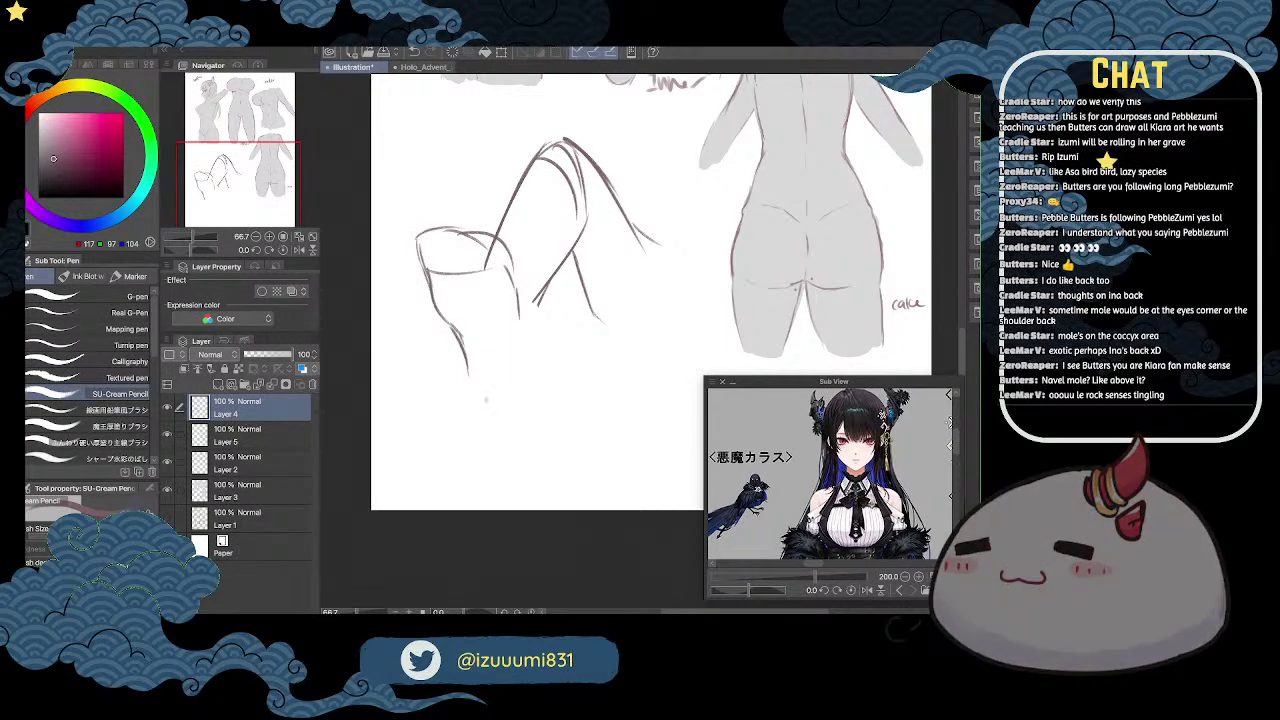
# Step: Outline the sole down to the heel and erase the rough guide line above the ball of the foot
pyautogui.moveTo(509, 409); pyautogui.dragTo(531, 373)
pyautogui.moveTo(551, 286); pyautogui.dragTo(531, 370)
pyautogui.press('e')
pyautogui.press('p')
pyautogui.press('e')
pyautogui.moveTo(472, 234)
pyautogui.mouseDown()
pyautogui.moveTo(424, 262)
pyautogui.moveTo(426, 226)
pyautogui.mouseUp()
pyautogui.press('p')
pyautogui.press('e')
pyautogui.press('p')
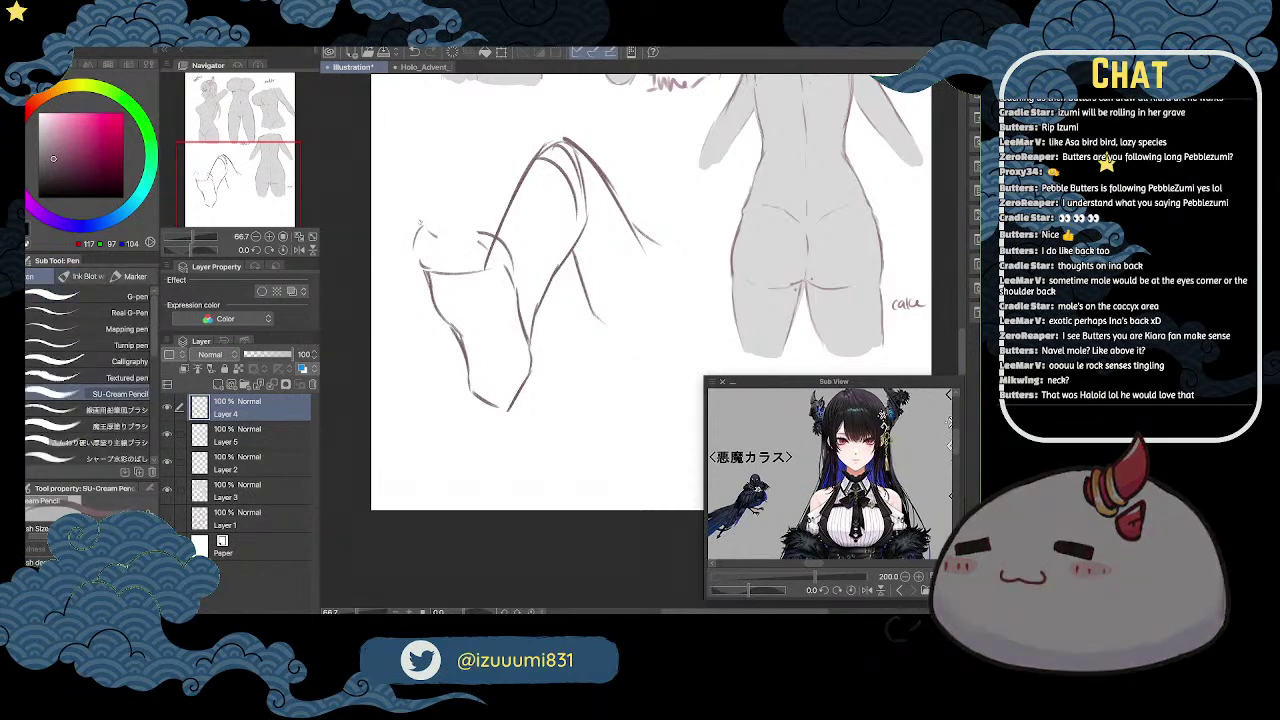
# Step: Draw the row of rounded toes along the top of the sole, cleaning up the overlapping lines
pyautogui.moveTo(421, 228)
pyautogui.mouseDown()
pyautogui.moveTo(420, 257)
pyautogui.moveTo(437, 262)
pyautogui.mouseUp()
pyautogui.press('e')
pyautogui.press('p')
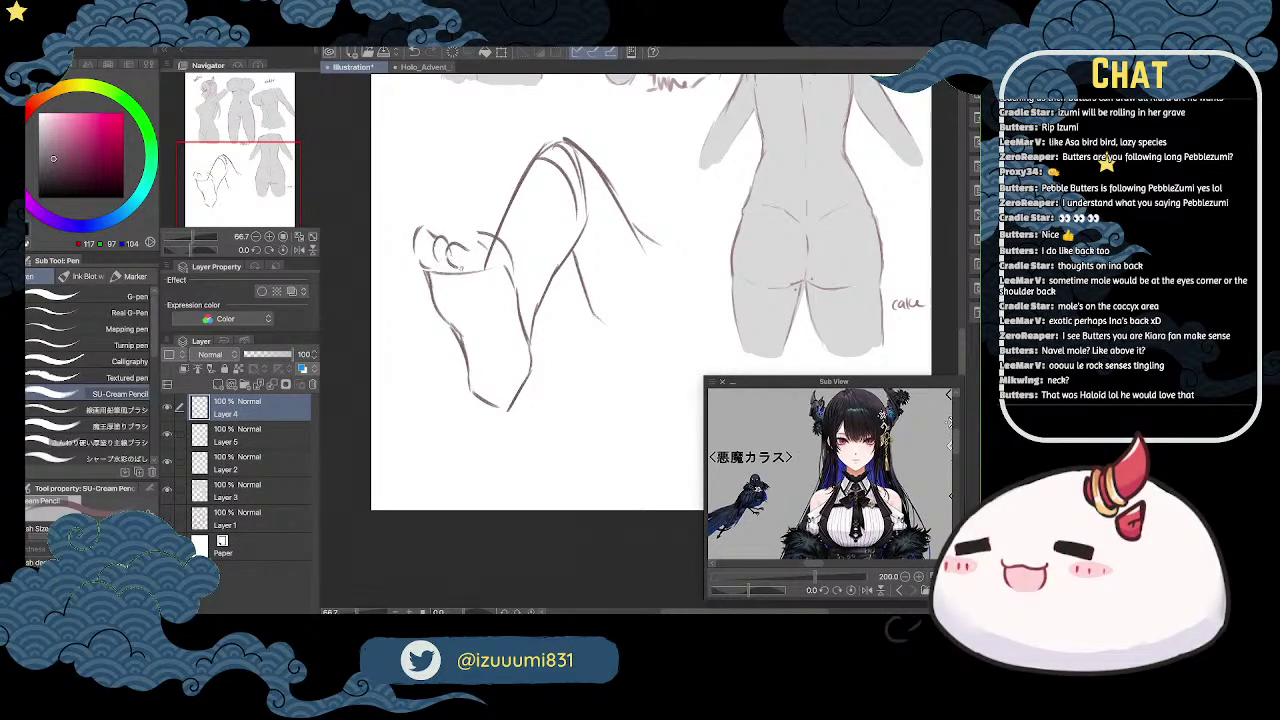
pyautogui.press('e')
pyautogui.press('p')
pyautogui.moveTo(498, 234); pyautogui.dragTo(488, 252)
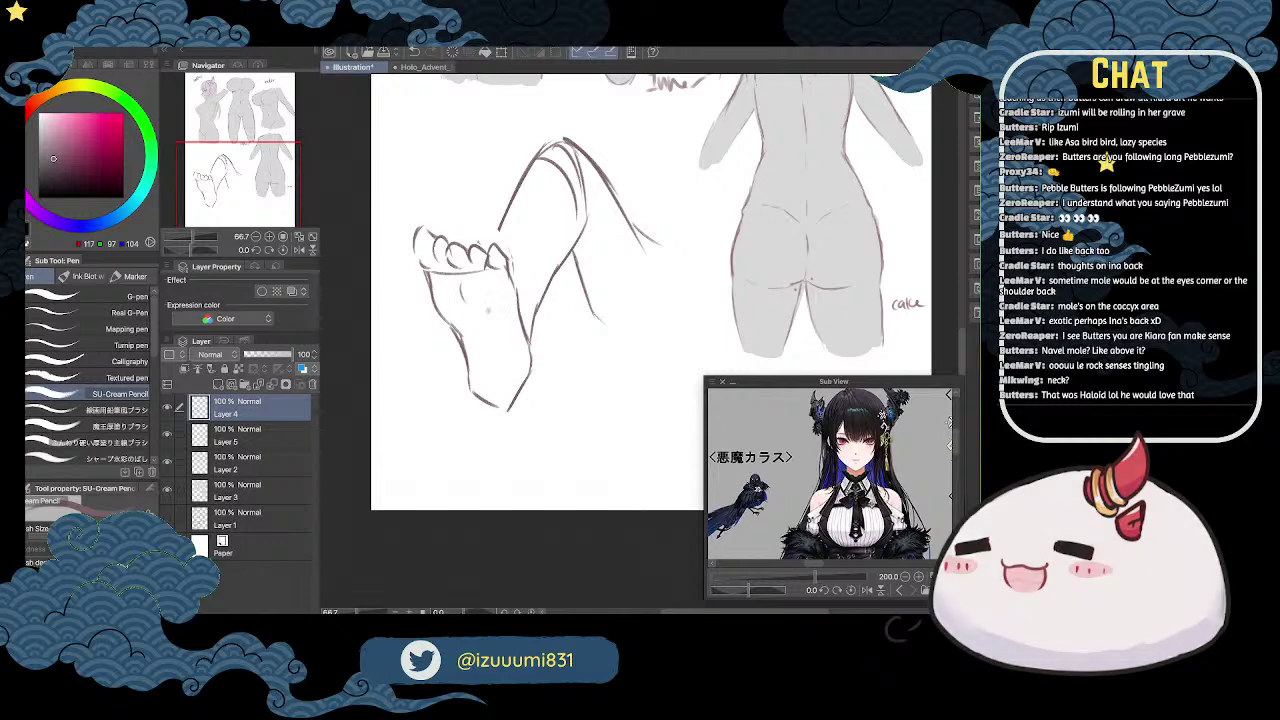
# Step: Mark a mole dot on the sole below the toes and redraw the heel with a rounder outline
pyautogui.press('e')
pyautogui.press('p')
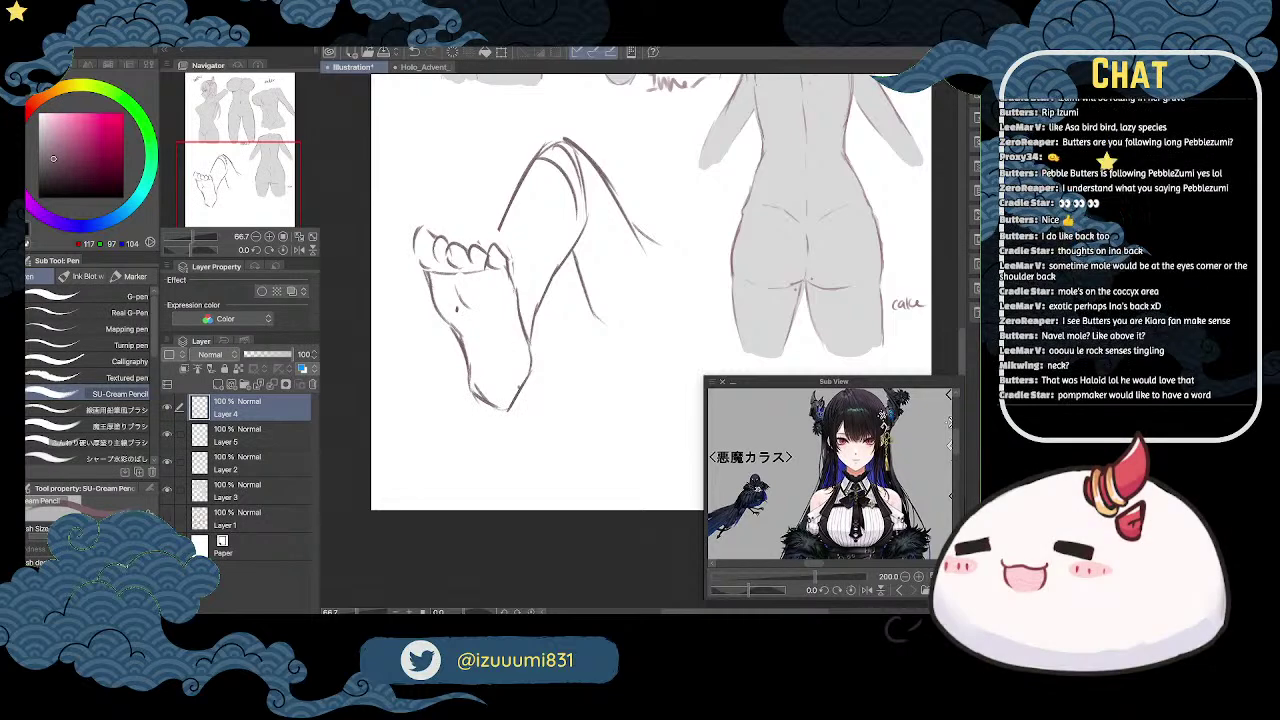
pyautogui.press('e')
pyautogui.moveTo(474, 382)
pyautogui.mouseDown()
pyautogui.moveTo(490, 398)
pyautogui.moveTo(523, 384)
pyautogui.moveTo(495, 408)
pyautogui.mouseUp()
pyautogui.press('p')
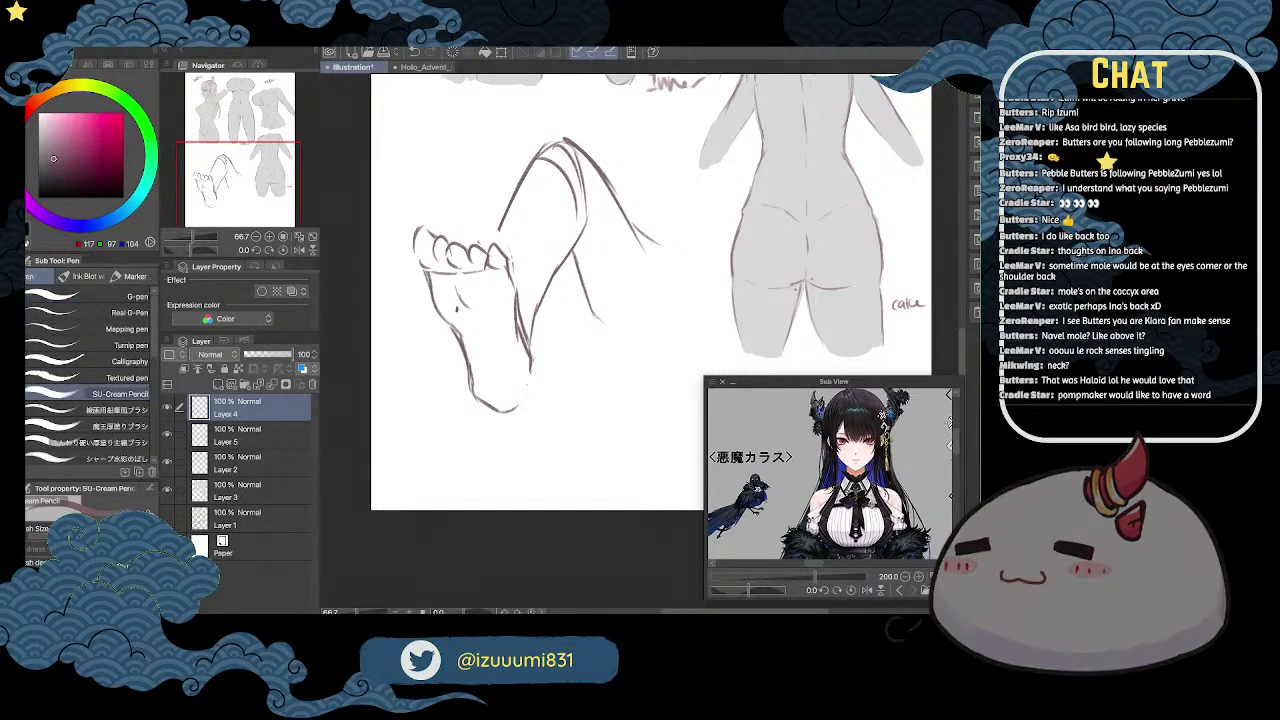
pyautogui.press('e')
pyautogui.moveTo(508, 325)
pyautogui.mouseDown()
pyautogui.moveTo(540, 395)
pyautogui.moveTo(527, 348)
pyautogui.moveTo(510, 415)
pyautogui.mouseUp()
pyautogui.press('p')
pyautogui.press('e')
pyautogui.press('p')
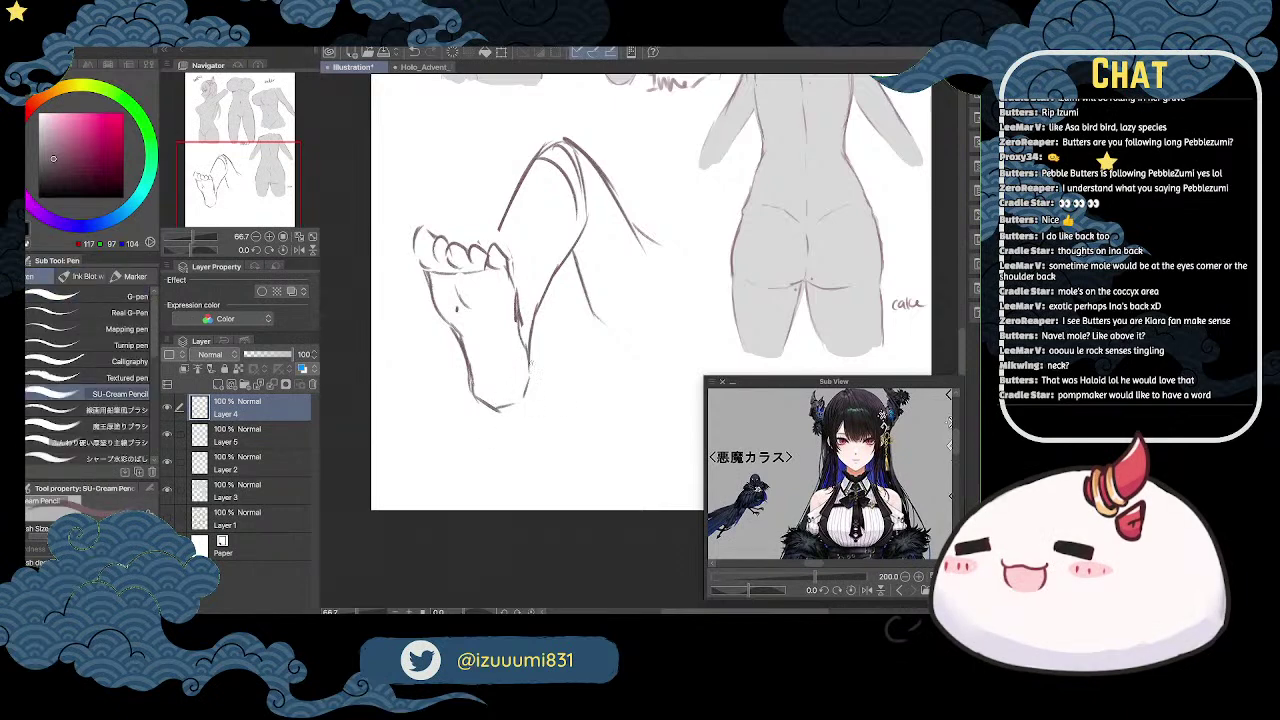
# Step: Clean up the foot's side edge below the smallest toe and redraw the shin line down to the toes
pyautogui.press('e')
pyautogui.moveTo(517, 290); pyautogui.dragTo(522, 328)
pyautogui.press('p')
pyautogui.moveTo(511, 280); pyautogui.dragTo(522, 337)
pyautogui.press('e')
pyautogui.press('p')
pyautogui.press('e')
pyautogui.moveTo(497, 228); pyautogui.dragTo(512, 202)
pyautogui.press('p')
pyautogui.press('e')
pyautogui.moveTo(492, 247); pyautogui.dragTo(514, 206)
pyautogui.press('p')
pyautogui.moveTo(488, 248); pyautogui.dragTo(518, 190)
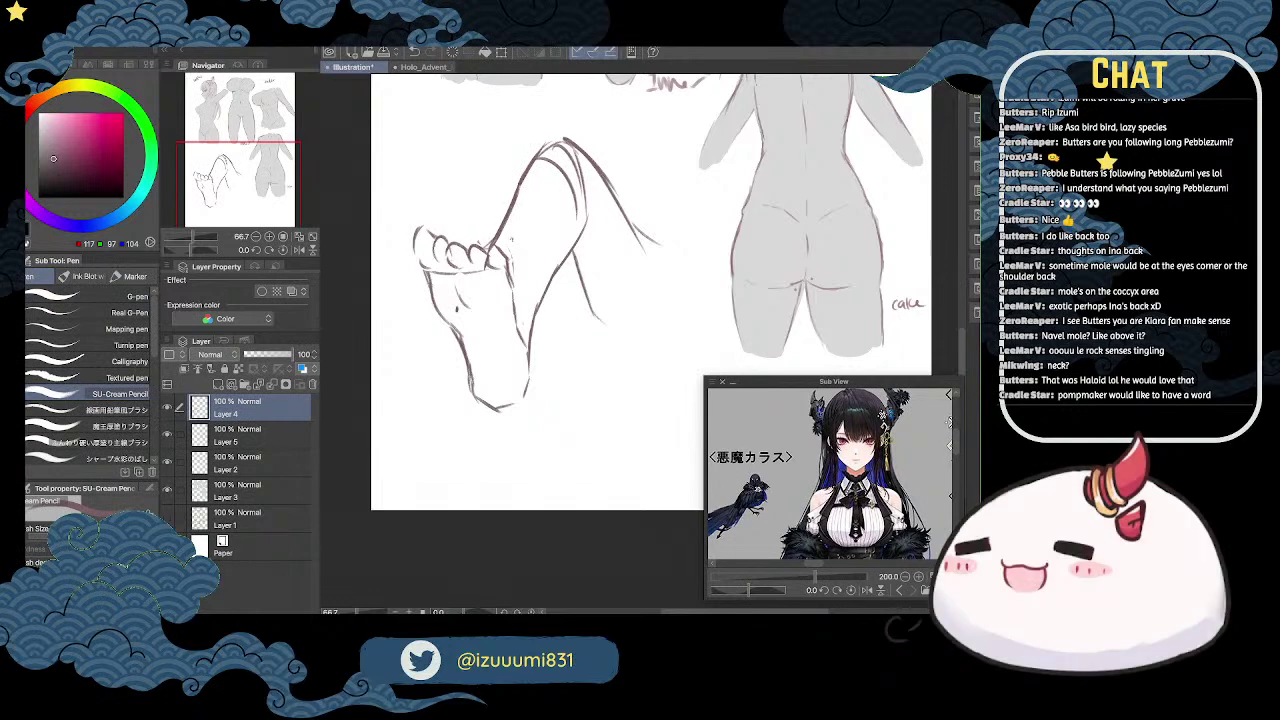
# Step: Erase the stray lines along the foot's side edge near the heel and ankle and redraw the calf line
pyautogui.press('e')
pyautogui.moveTo(535, 316); pyautogui.dragTo(580, 236)
pyautogui.press('p')
pyautogui.moveTo(582, 190); pyautogui.dragTo(582, 232)
pyautogui.press('e')
pyautogui.moveTo(530, 342); pyautogui.dragTo(536, 307)
pyautogui.press('p')
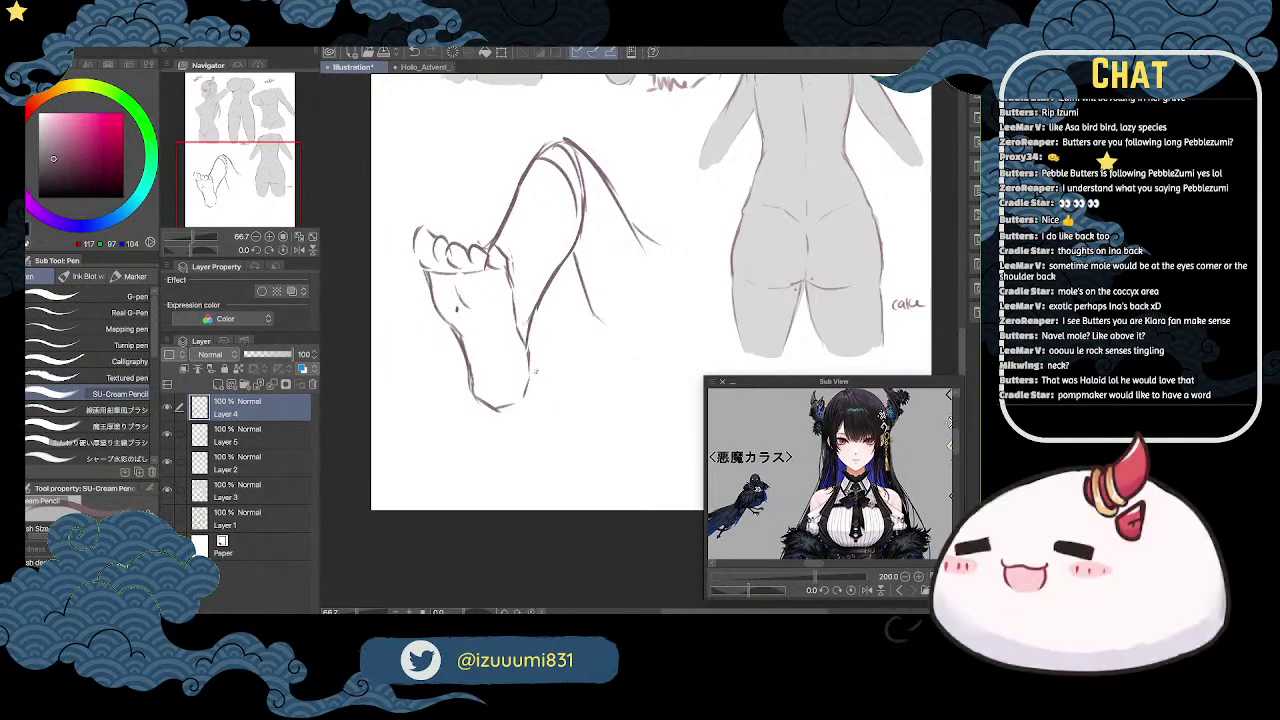
pyautogui.press('e')
pyautogui.moveTo(534, 388); pyautogui.dragTo(522, 341)
pyautogui.moveTo(529, 361); pyautogui.dragTo(530, 344)
# Step: Delete the layer holding the foot sketch after toggling its visibility to check its content
pyautogui.click(168, 407)
pyautogui.click(168, 407)
pyautogui.click(314, 385)
pyautogui.press('Return')
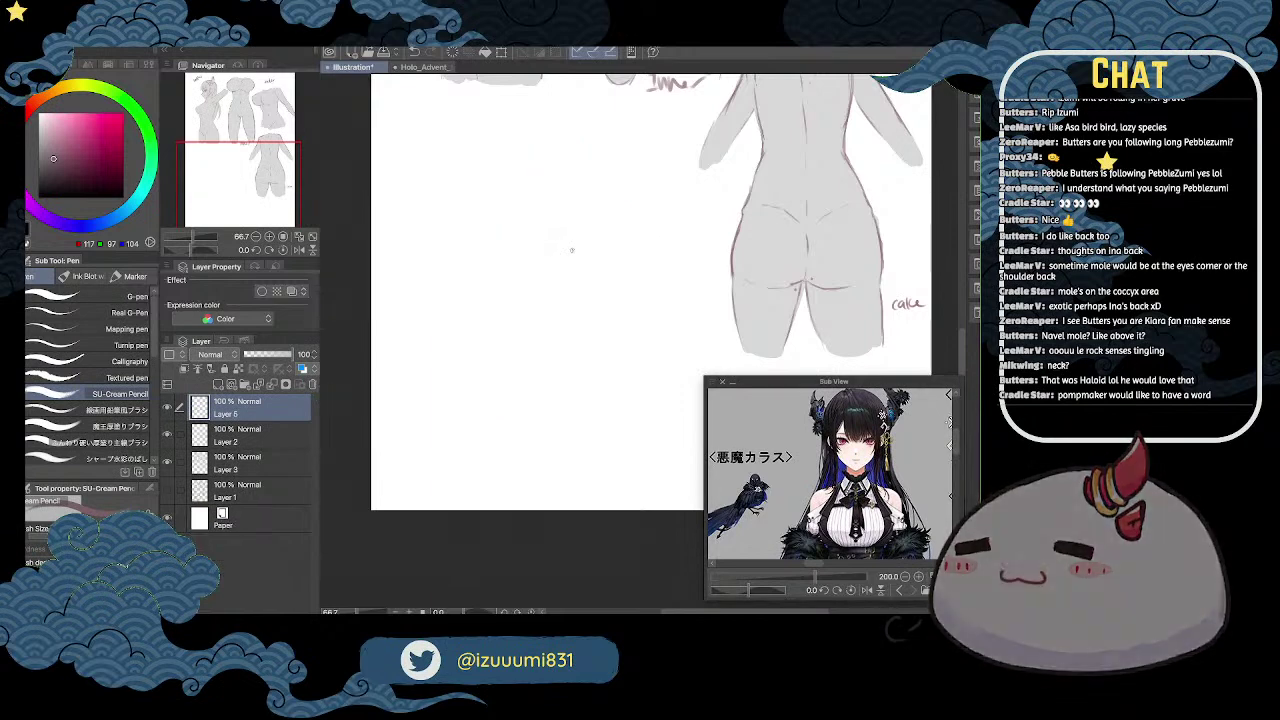
# Step: Add a new layer above the grey fill layer, Layer 3, and pick a darker grey, RGB 181, 181, 181
pyautogui.click(268, 462)
pyautogui.click(168, 463)
pyautogui.click(168, 463)
pyautogui.moveTo(693, 184); pyautogui.dragTo(554, 397)
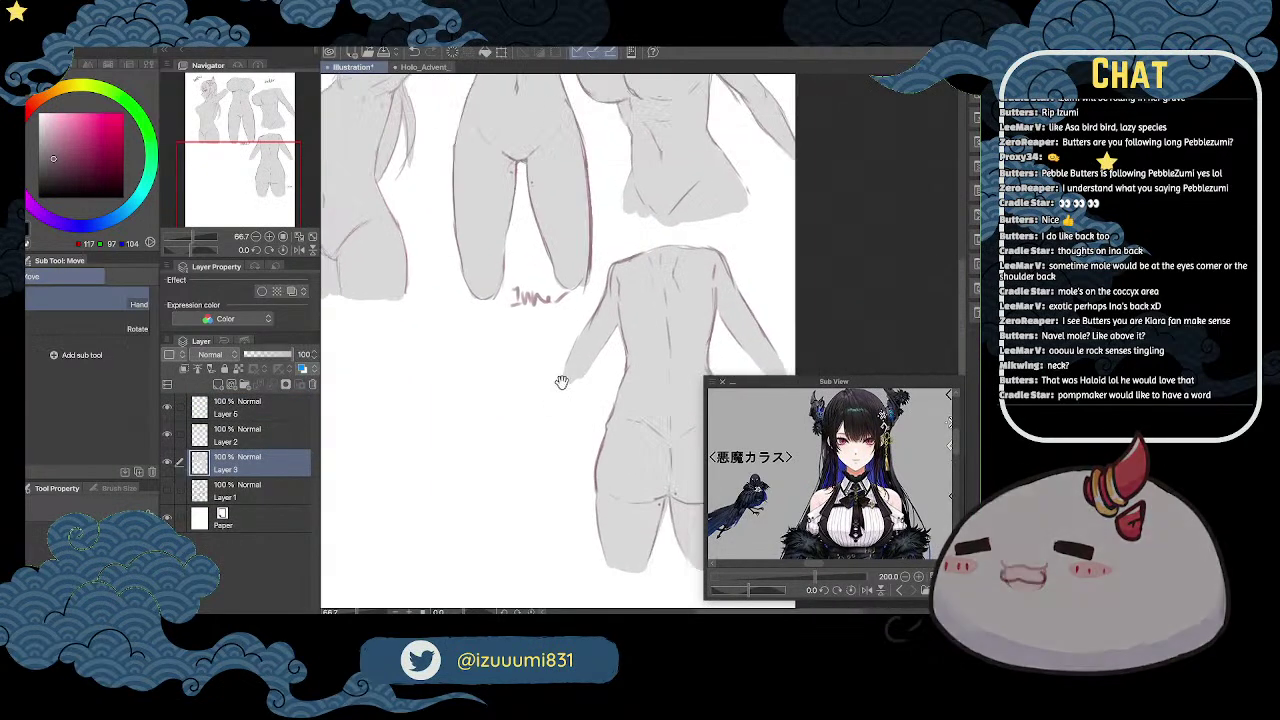
pyautogui.click(220, 384)
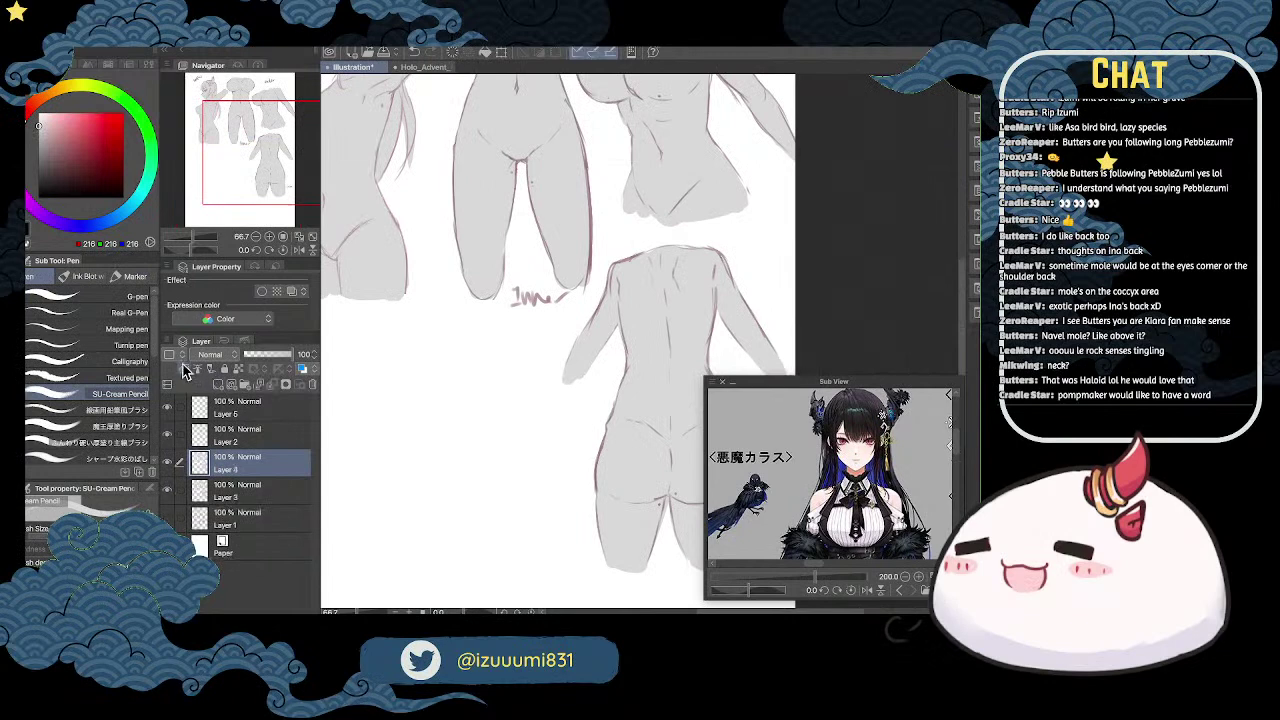
pyautogui.click(41, 126)
pyautogui.click(38, 137)
# Step: Choose the 魔王厚塗りブラシ brush for shading the WAKI side-view figure
pyautogui.press('h')
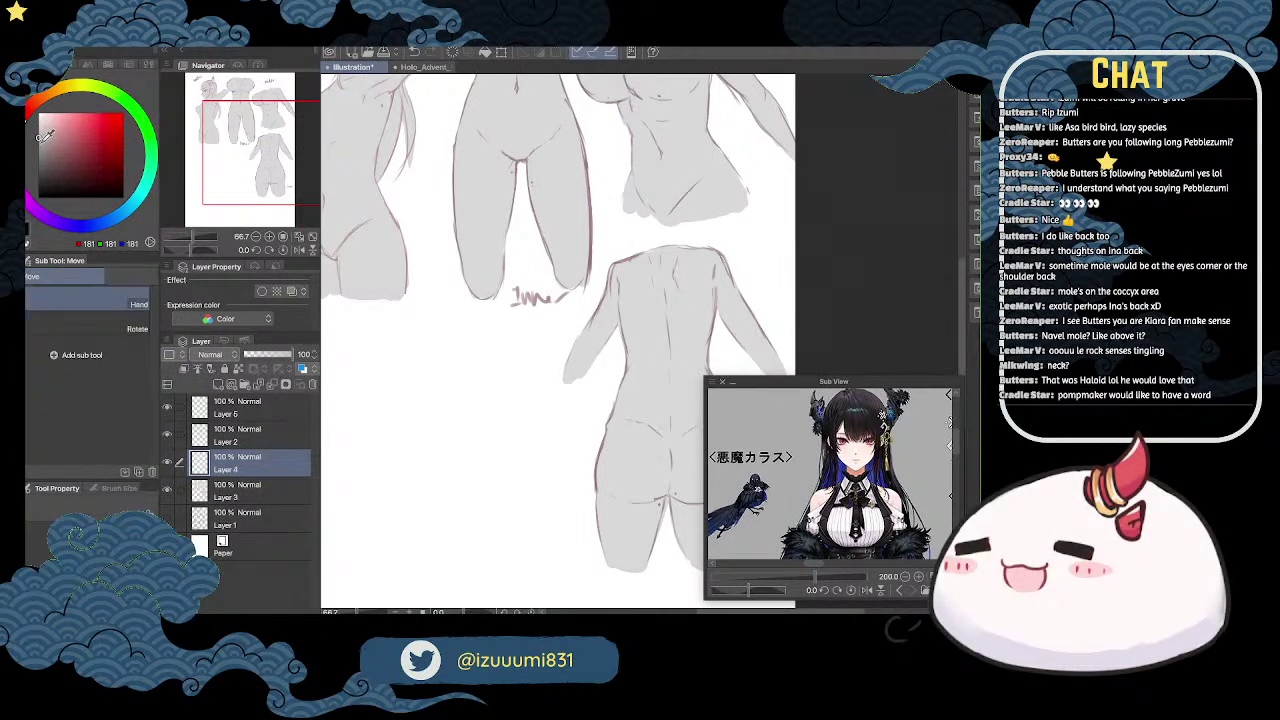
pyautogui.moveTo(700, 251); pyautogui.dragTo(578, 258)
pyautogui.moveTo(650, 160)
pyautogui.mouseDown()
pyautogui.moveTo(651, 274)
pyautogui.moveTo(688, 323)
pyautogui.mouseUp()
pyautogui.moveTo(583, 232)
pyautogui.mouseDown()
pyautogui.moveTo(734, 206)
pyautogui.moveTo(697, 233)
pyautogui.moveTo(711, 236)
pyautogui.mouseUp()
pyautogui.press('p')
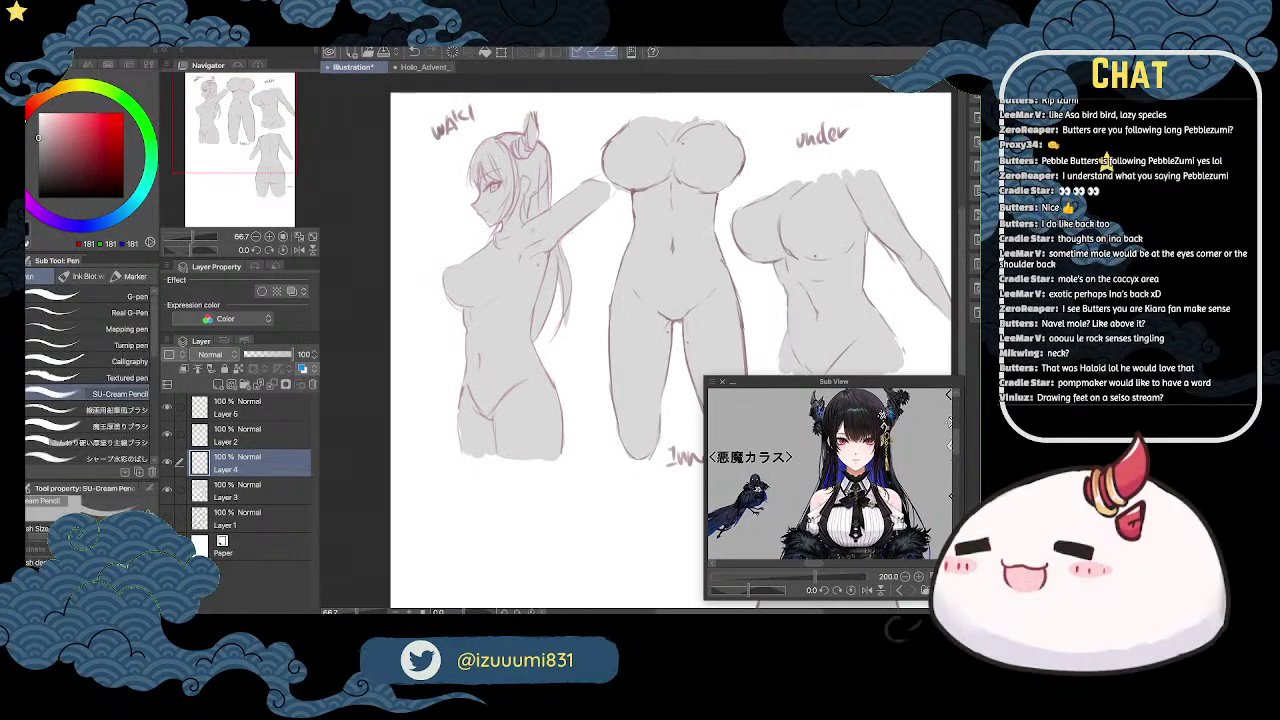
pyautogui.scroll(-4, 155, 385)
pyautogui.moveTo(153, 380); pyautogui.dragTo(154, 386)
pyautogui.click(145, 389)
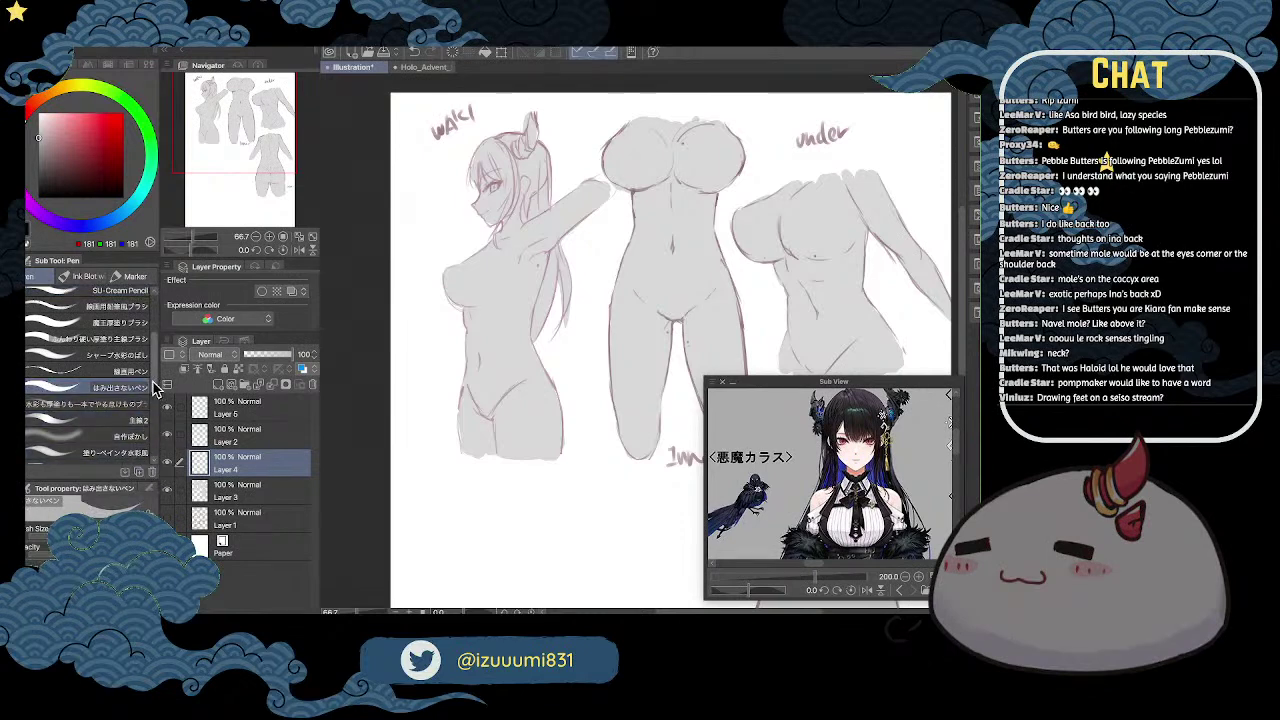
pyautogui.scroll(2, 155, 390)
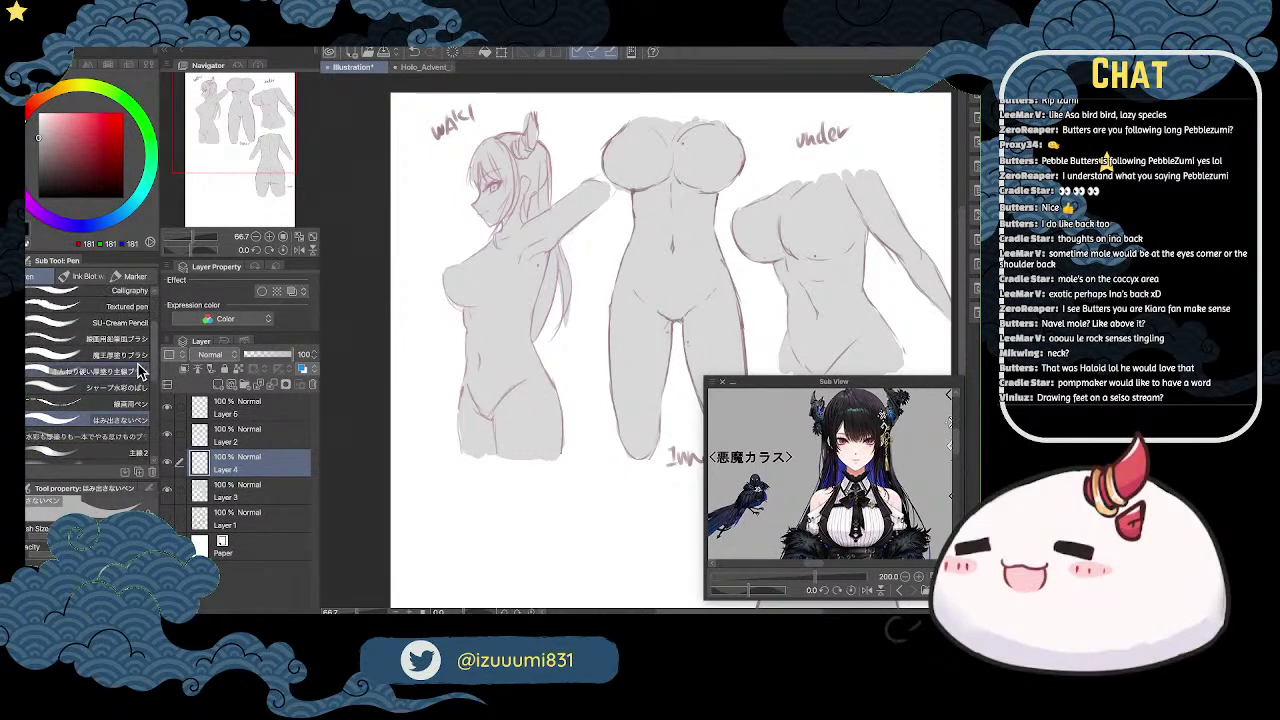
pyautogui.click(130, 355)
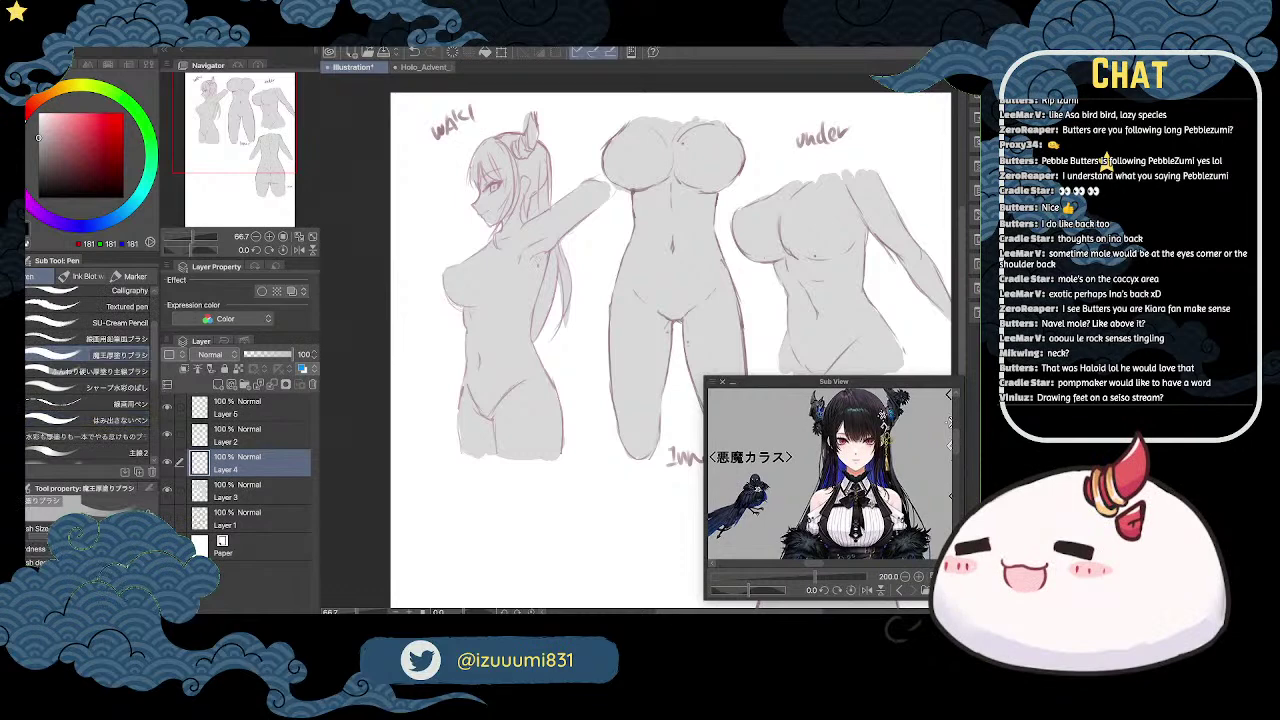
# Step: Shade the underarm of the WAKI figure's raised arm in darker grey and trim the excess with the Hard eraser
pyautogui.moveTo(528, 251); pyautogui.dragTo(558, 233)
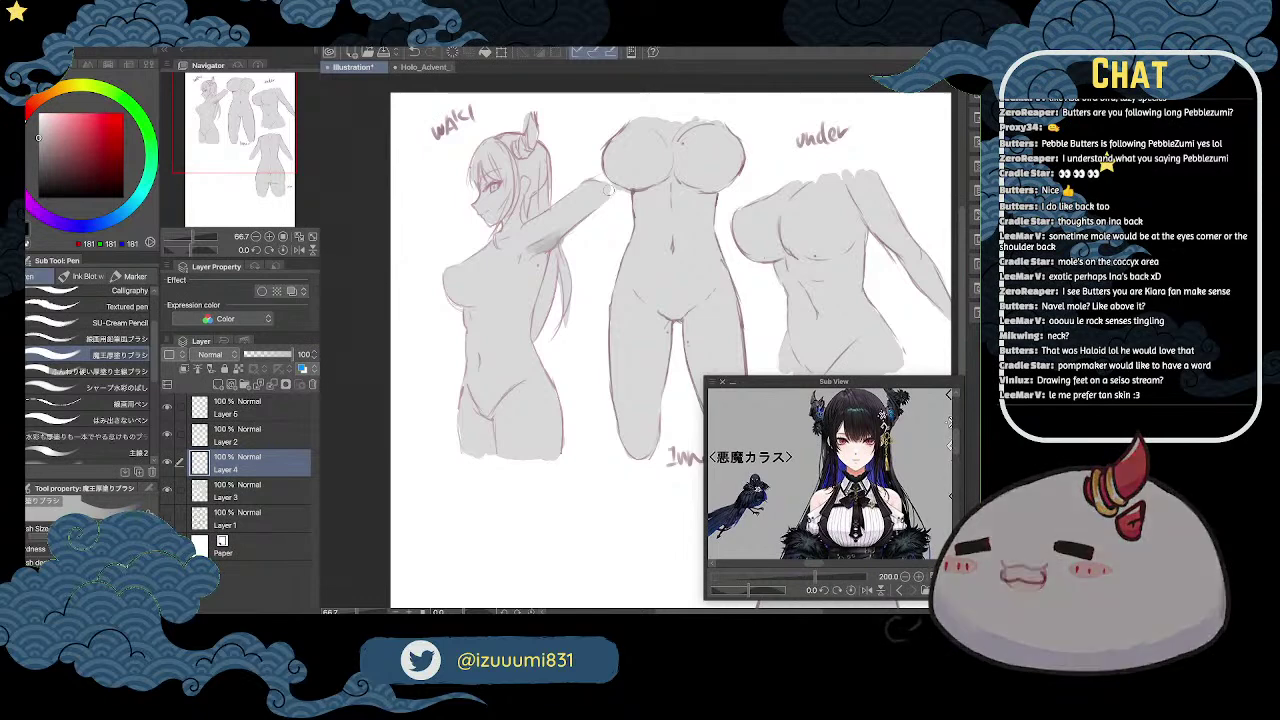
pyautogui.press('e')
pyautogui.moveTo(566, 243); pyautogui.dragTo(580, 232)
pyautogui.press('p')
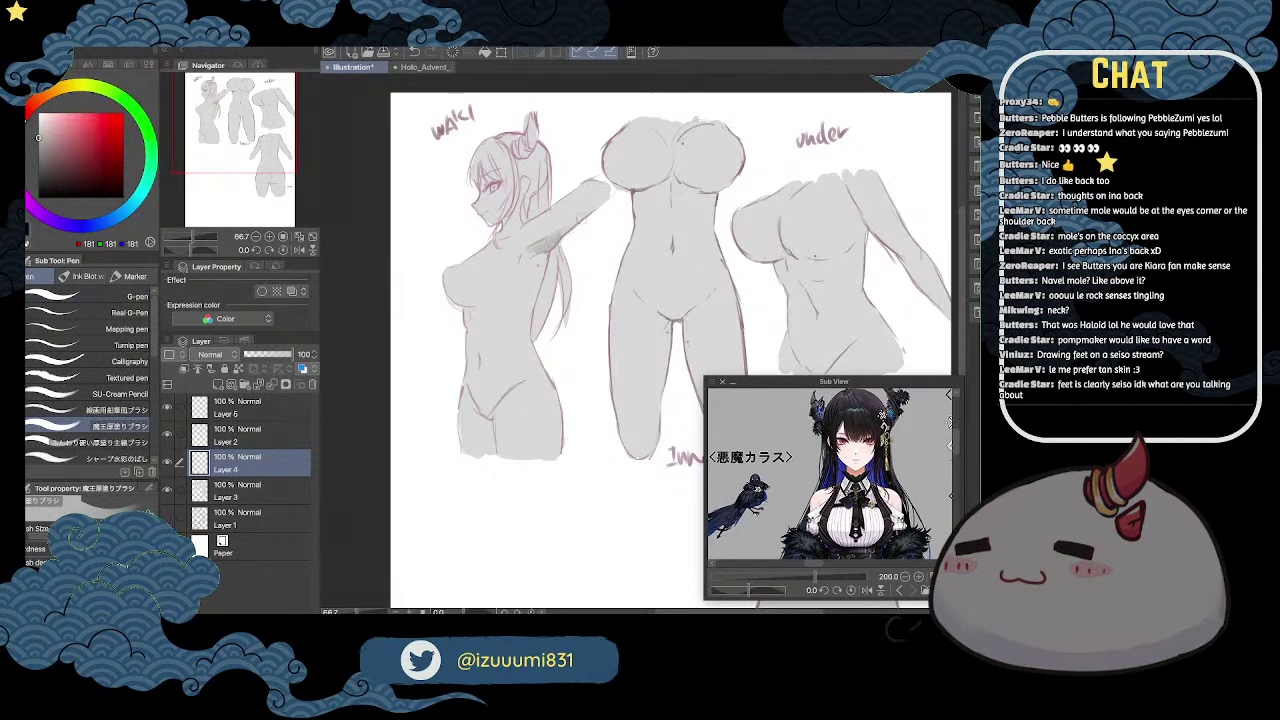
pyautogui.press('e')
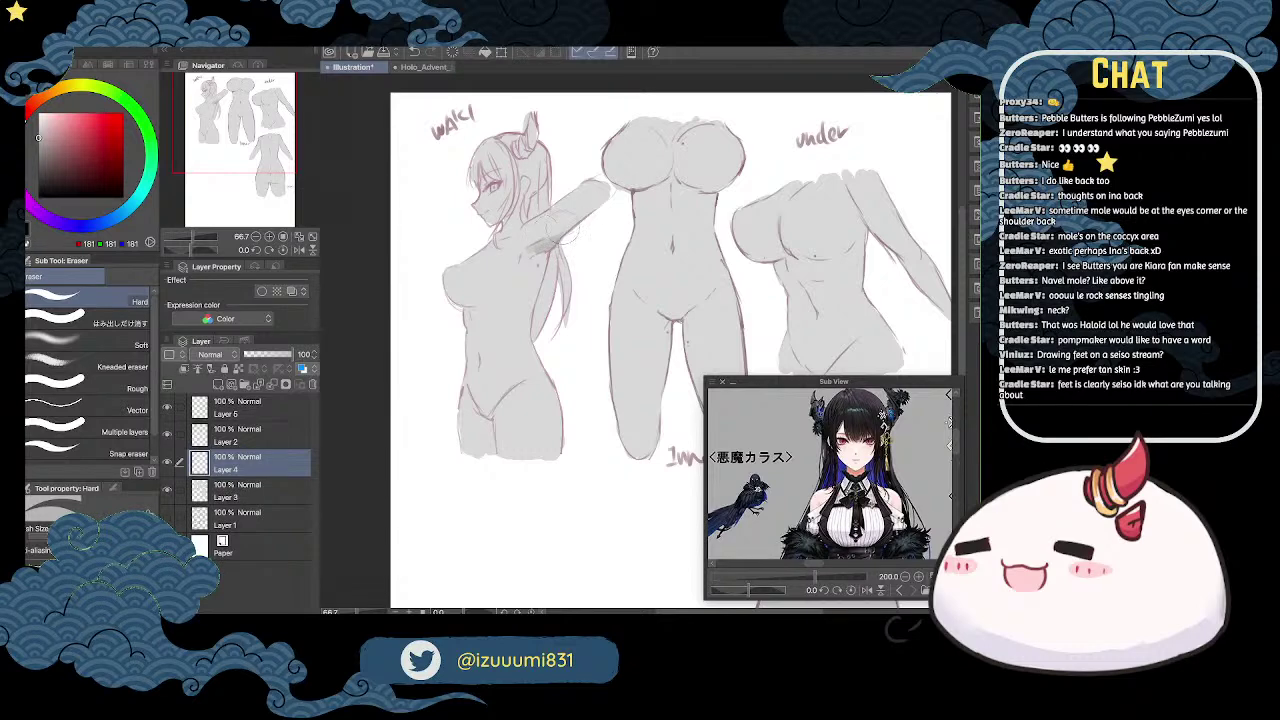
pyautogui.press('p')
pyautogui.press('e')
pyautogui.moveTo(564, 240); pyautogui.dragTo(550, 244)
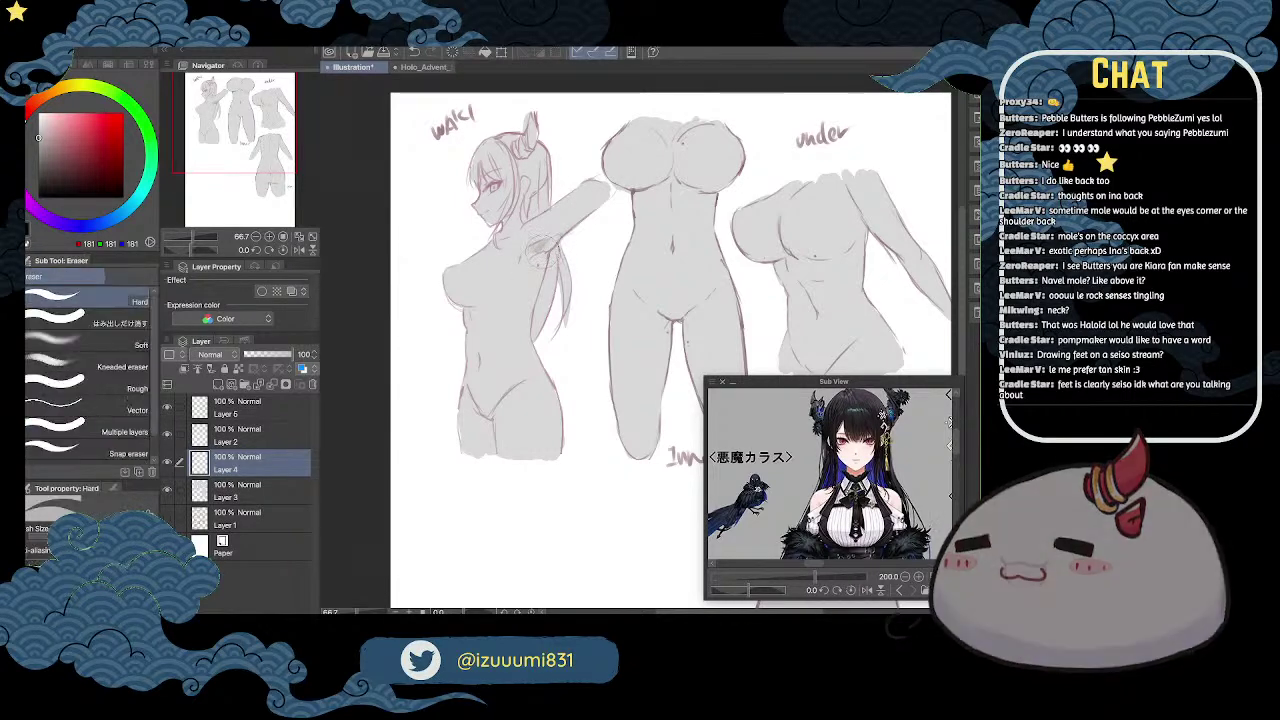
pyautogui.press('p')
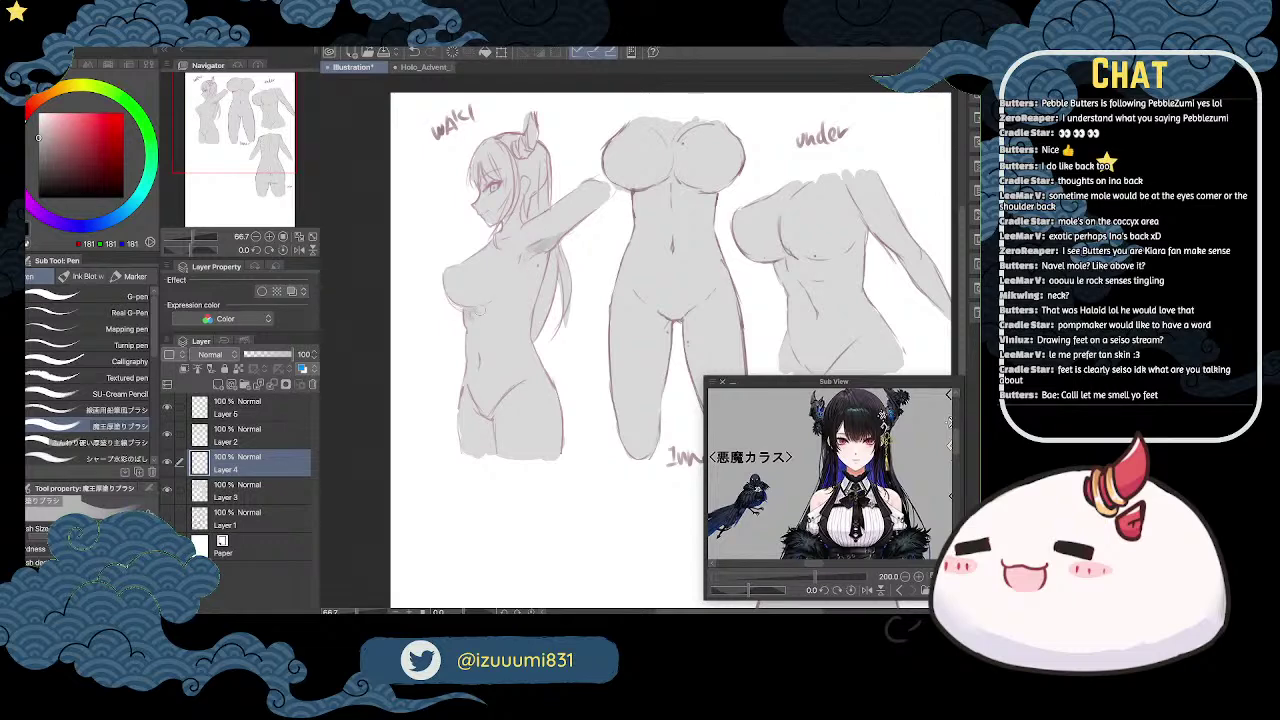
# Step: Clip the shading layer to the grey fill and shade the WAKI figure's upper torso from the chest to the underarm
pyautogui.moveTo(480, 318); pyautogui.dragTo(500, 302)
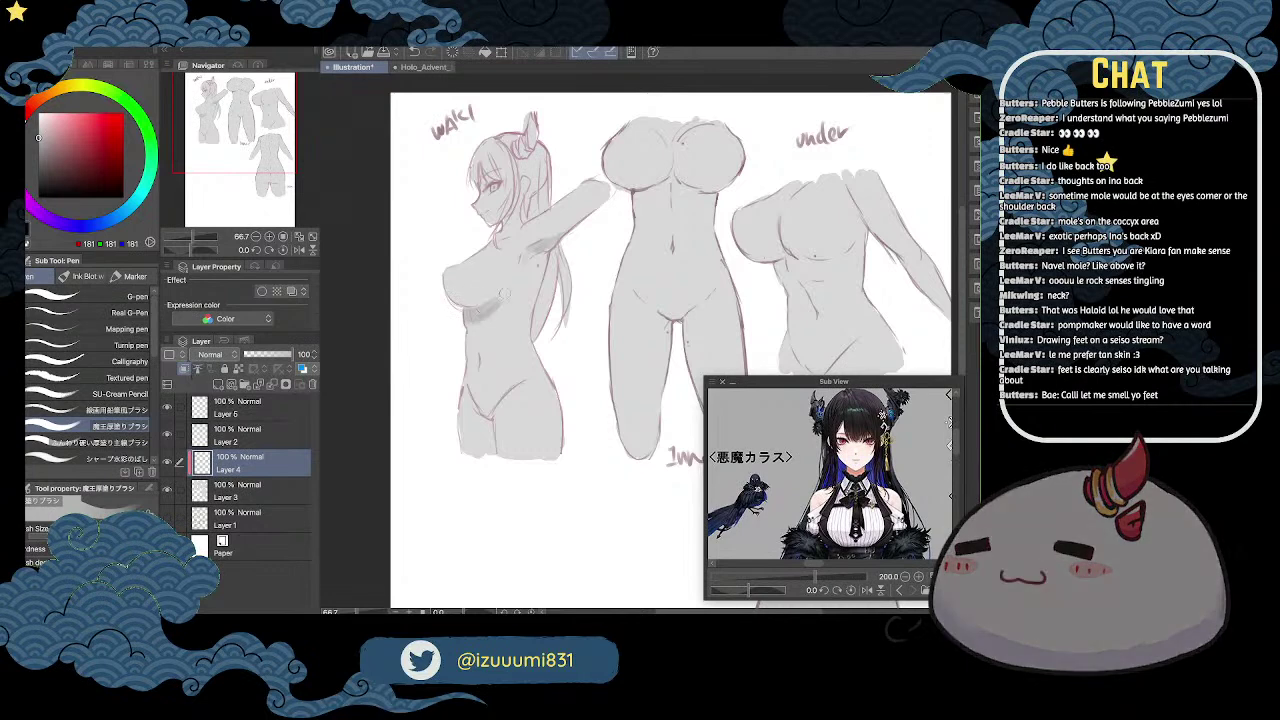
pyautogui.moveTo(520, 261); pyautogui.dragTo(541, 246)
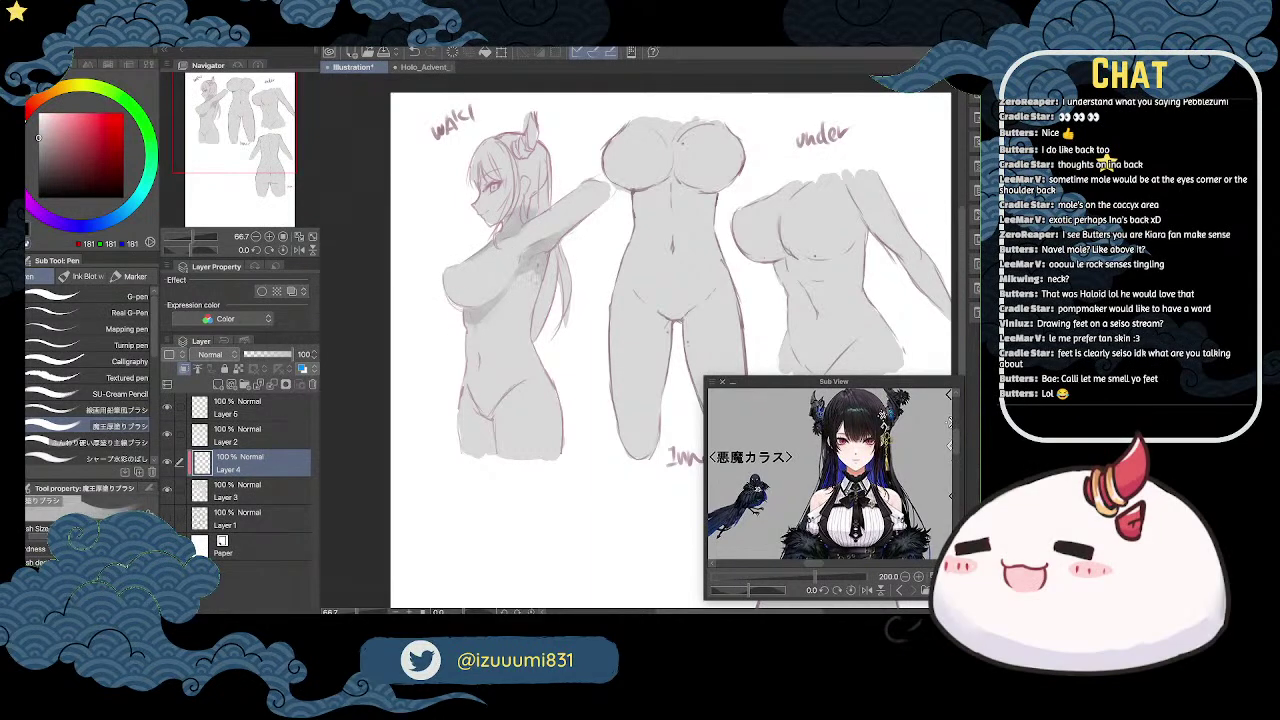
pyautogui.moveTo(537, 265); pyautogui.dragTo(535, 289)
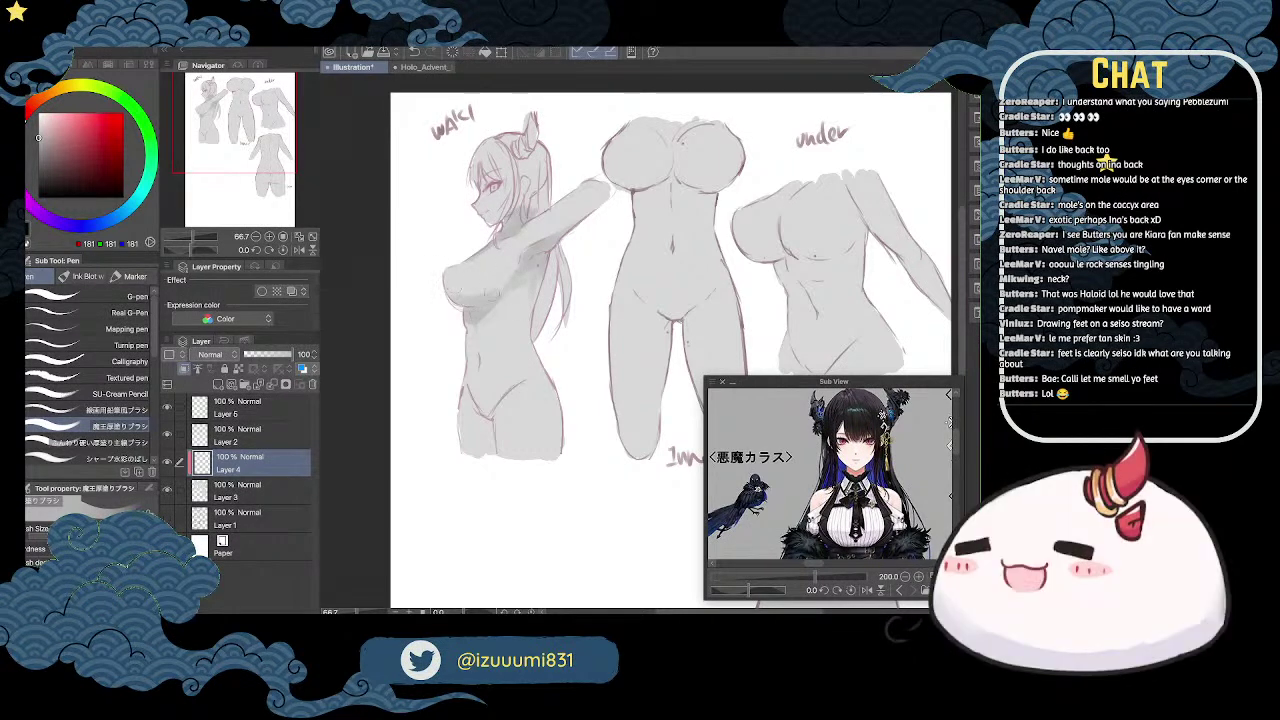
pyautogui.moveTo(590, 308); pyautogui.dragTo(594, 242)
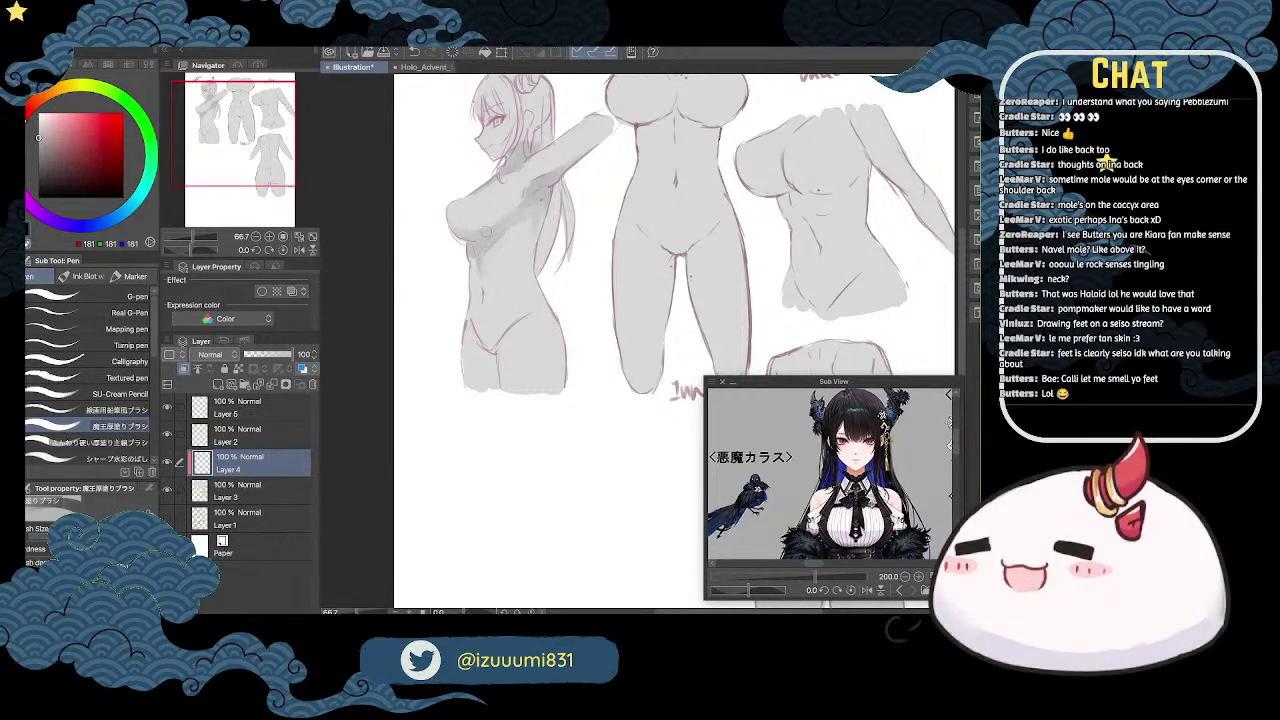
# Step: Switch to the Holo_Advent_Bunny_Suit_ image and delete its scribble annotation layer, Layer 1
pyautogui.click(440, 67)
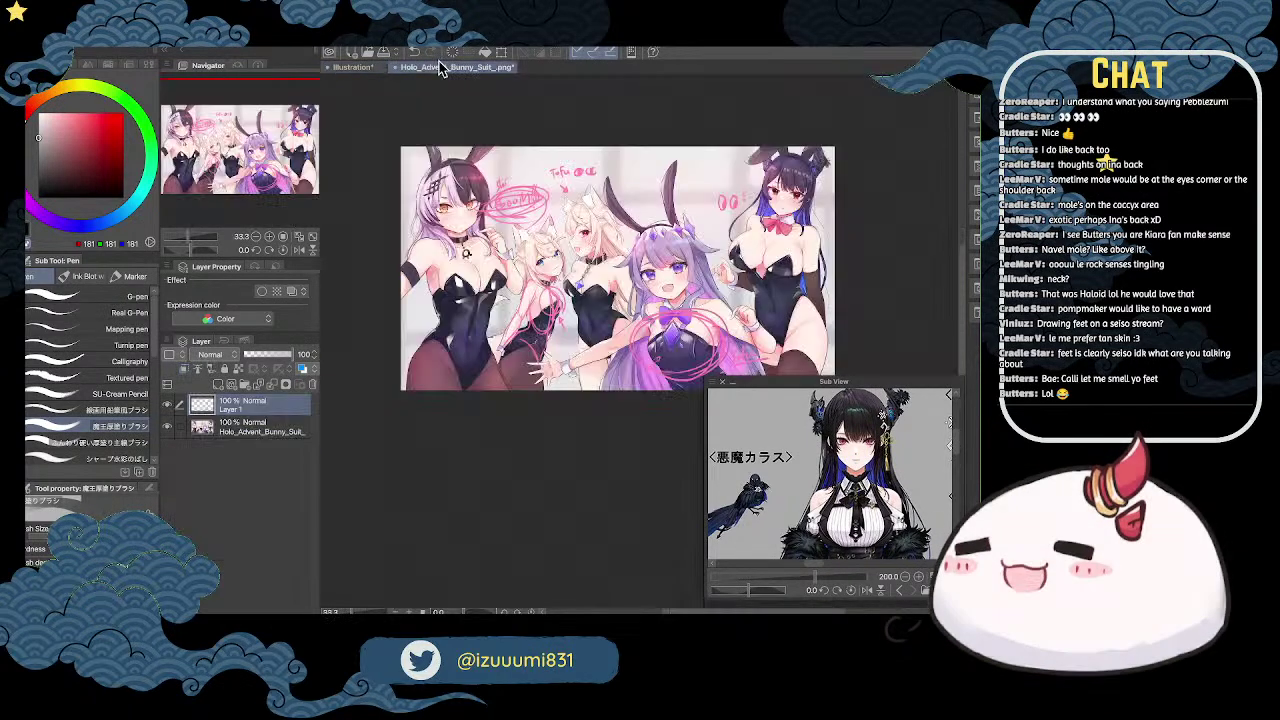
pyautogui.click(312, 385)
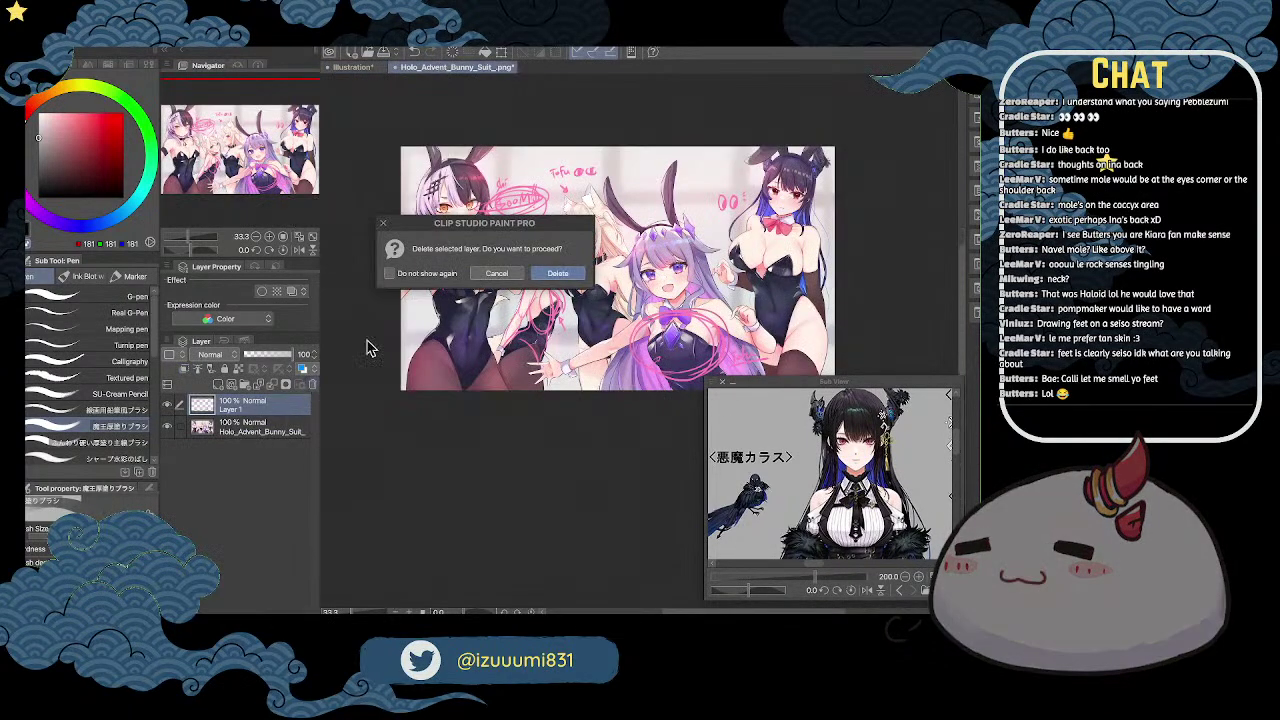
pyautogui.click(558, 273)
# Step: Examine the purple-haired and dark-haired characters in the bunny suit image up close
pyautogui.moveTo(243, 139); pyautogui.dragTo(270, 138)
pyautogui.click(269, 237)
pyautogui.scroll(2, 265, 217)
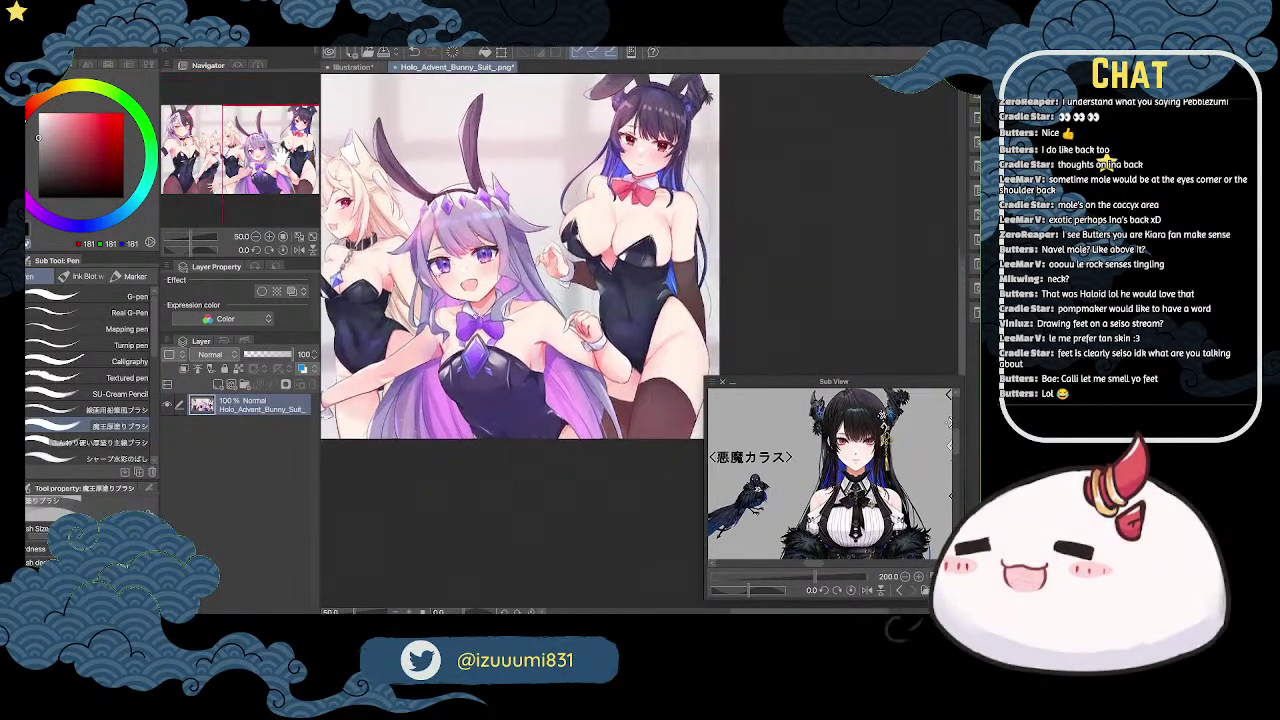
pyautogui.click(268, 237)
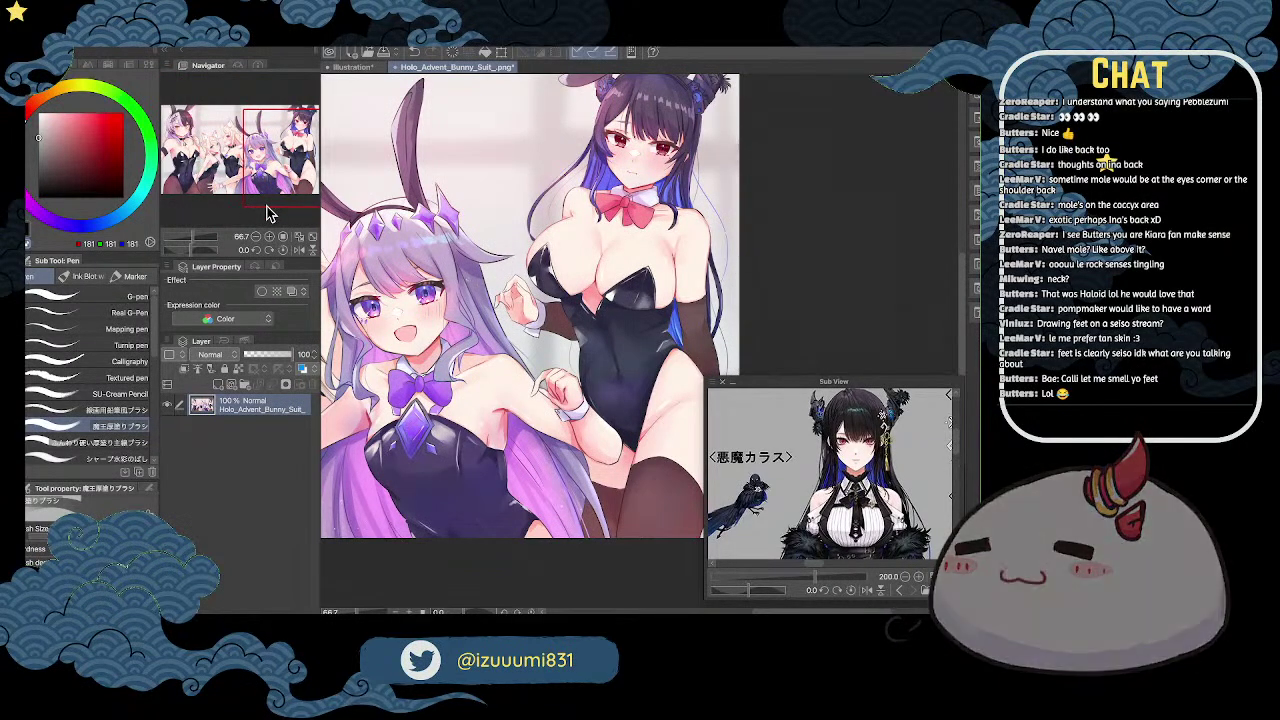
pyautogui.click(257, 237)
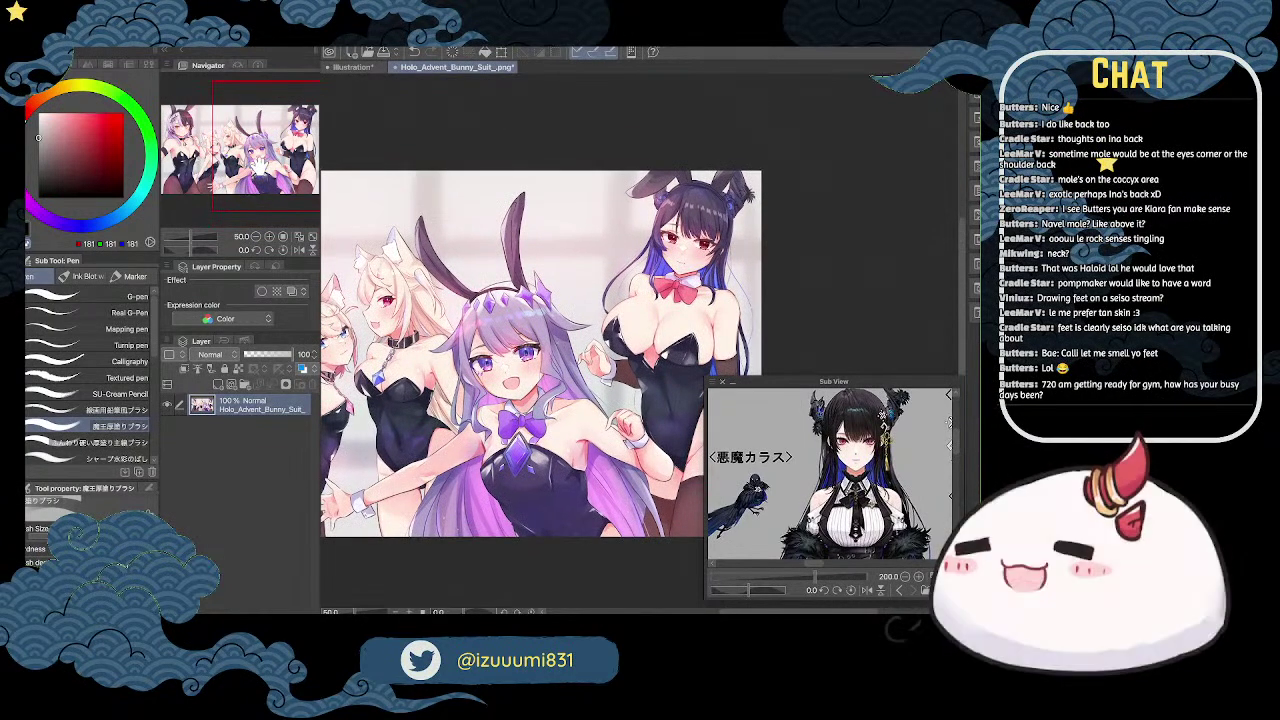
# Step: Return to the Illustration page and shade the WAKI figure's side from the underarm down along the ribs
pyautogui.click(355, 68)
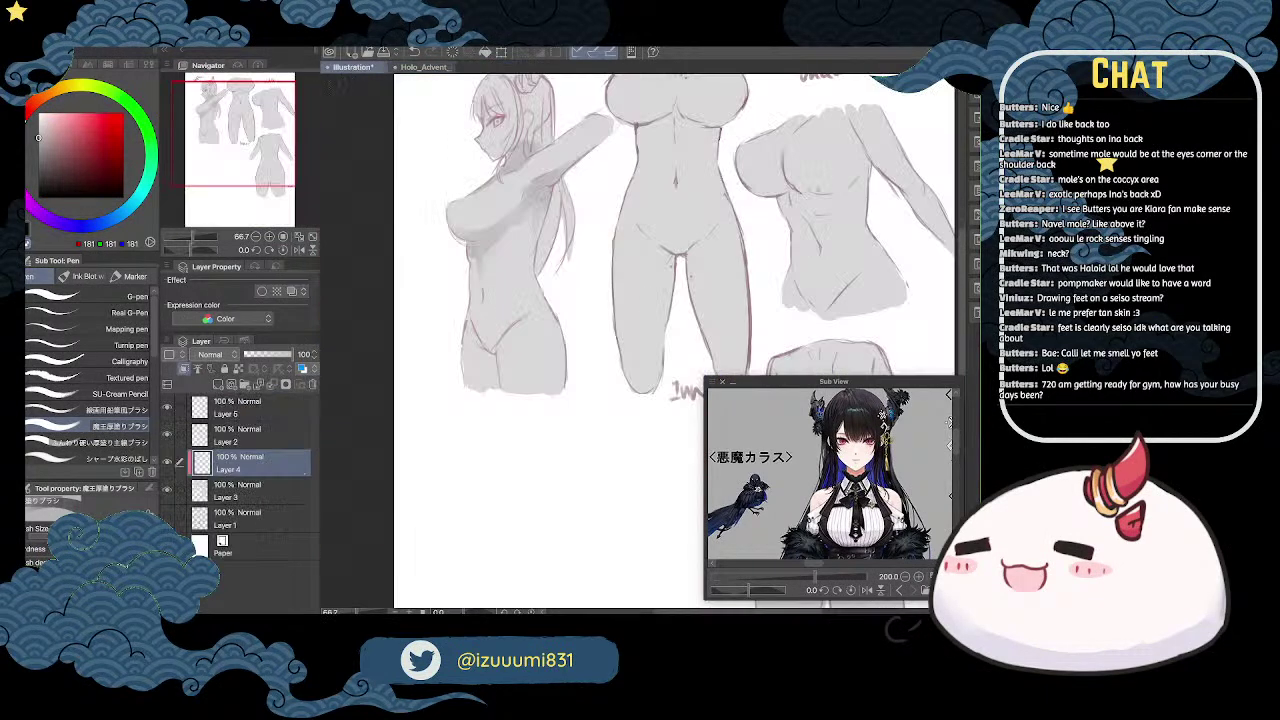
pyautogui.moveTo(250, 148); pyautogui.dragTo(241, 175)
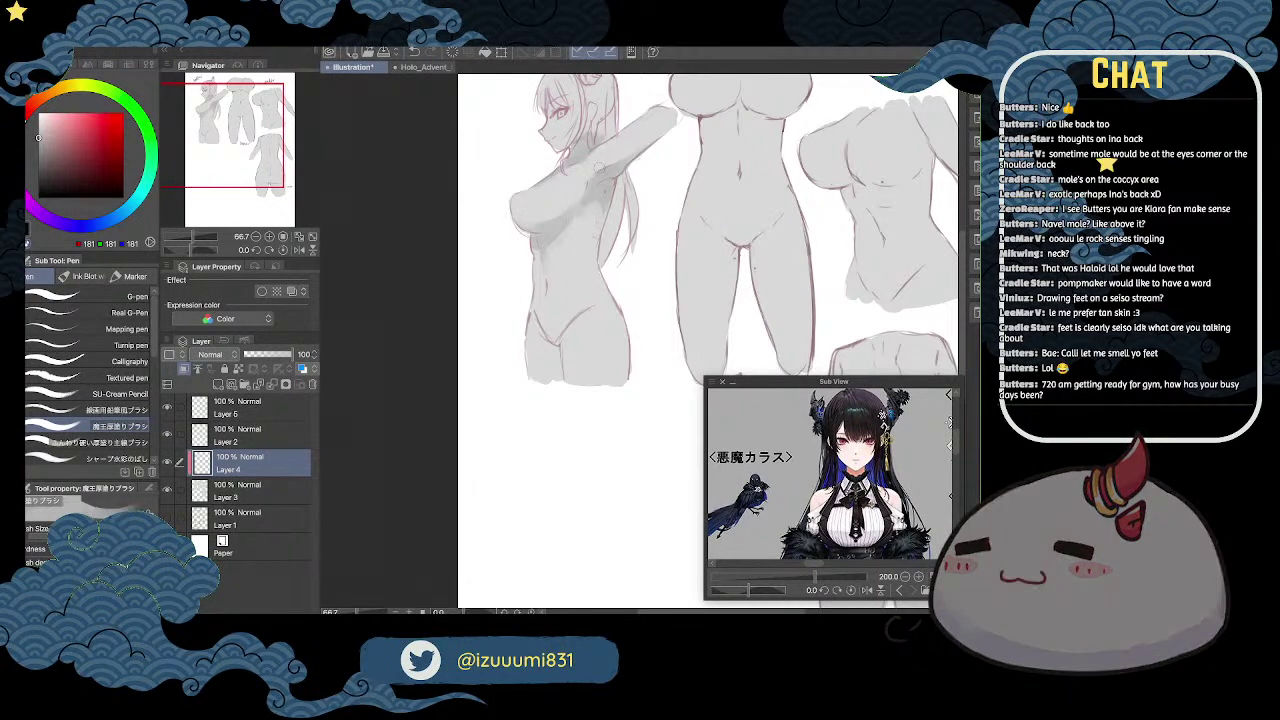
pyautogui.moveTo(591, 200); pyautogui.dragTo(604, 246)
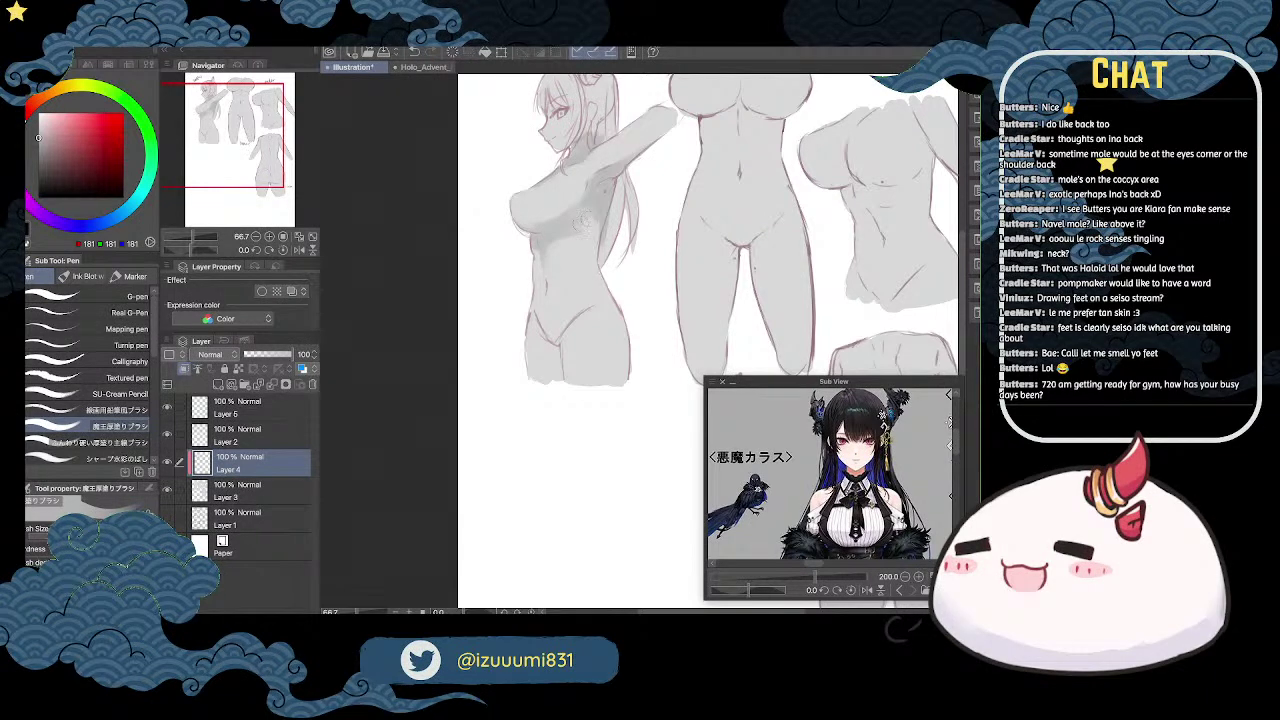
pyautogui.moveTo(598, 210); pyautogui.dragTo(597, 249)
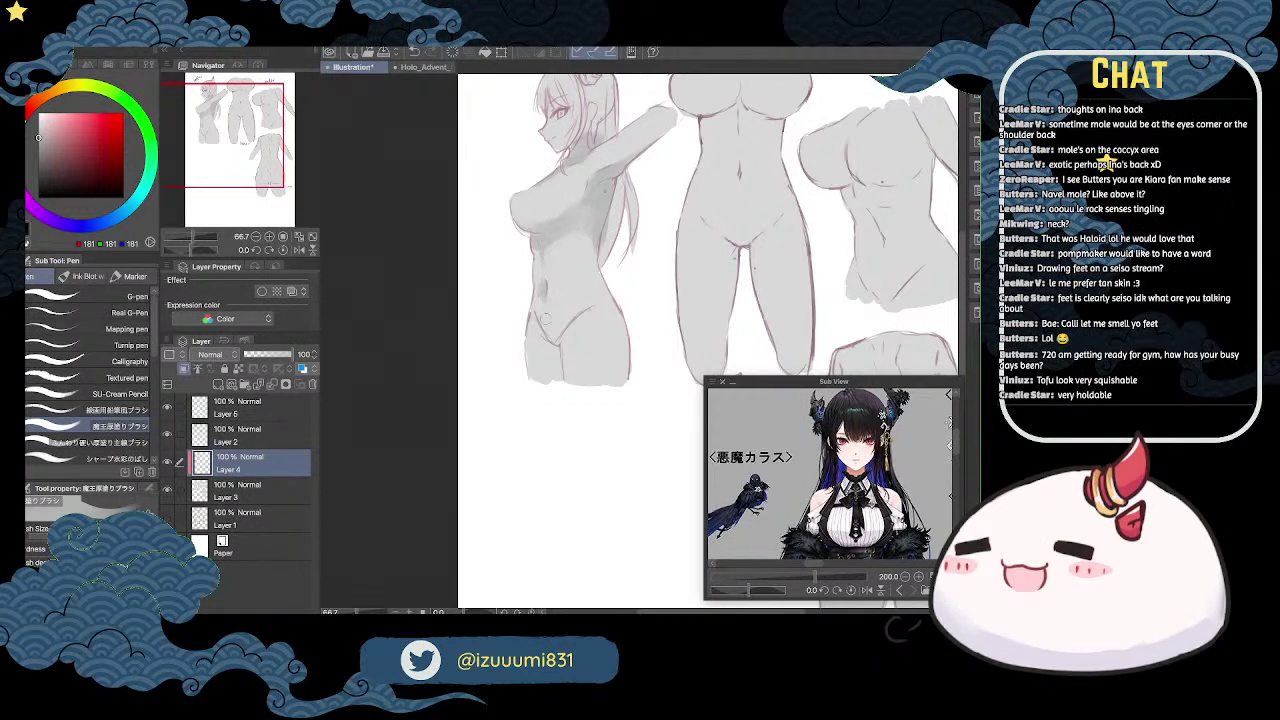
# Step: Shade the WAKI figure's lower abdomen and hip creases and darken the far thigh
pyautogui.moveTo(533, 315); pyautogui.dragTo(557, 341)
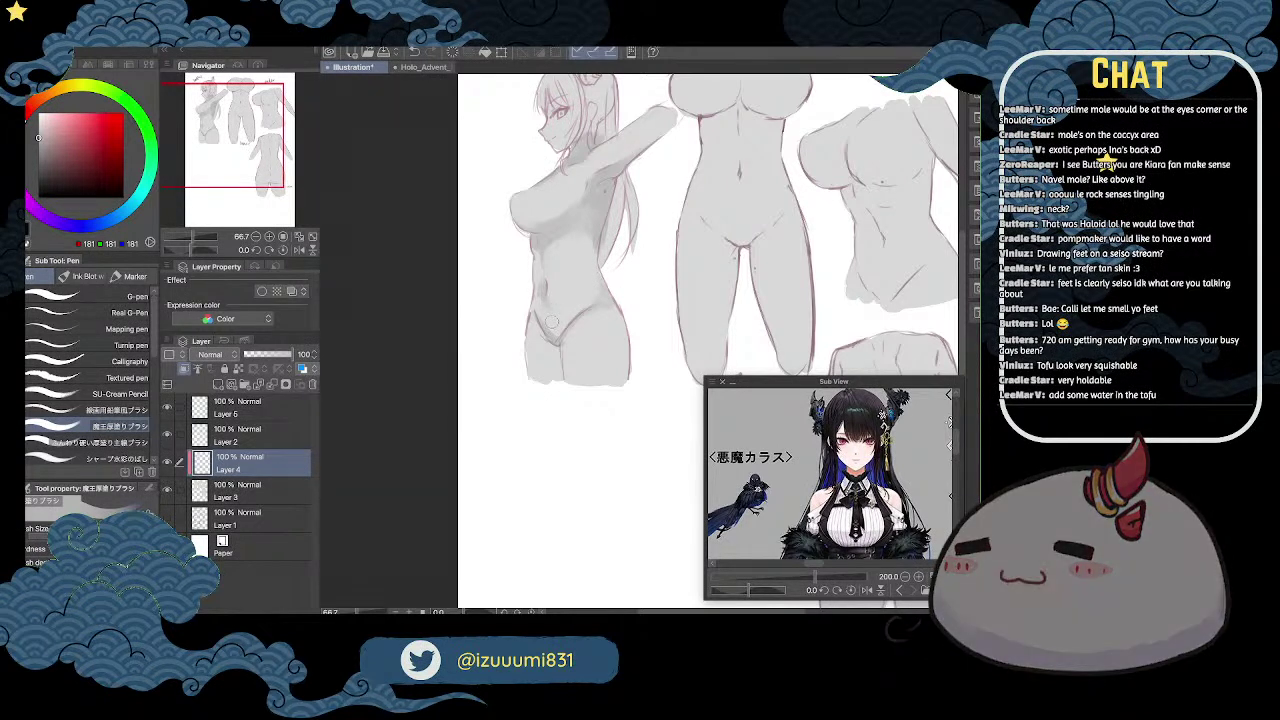
pyautogui.moveTo(550, 318); pyautogui.dragTo(549, 330)
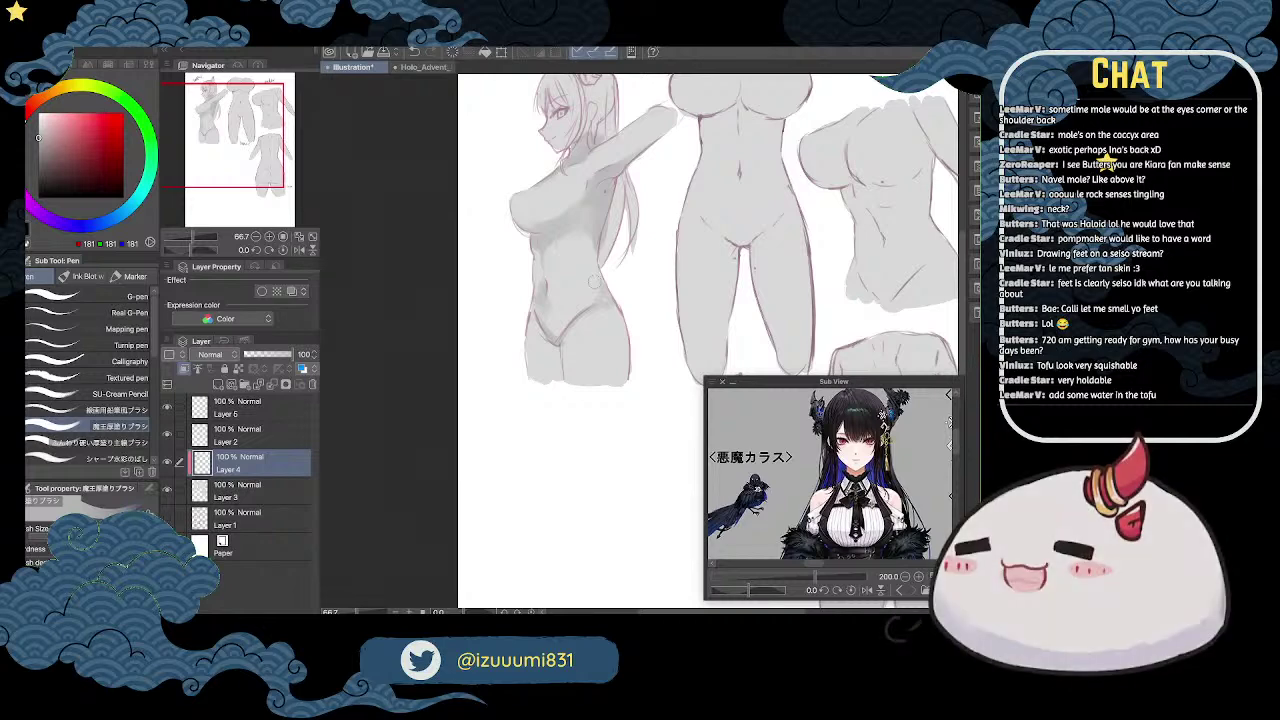
pyautogui.moveTo(547, 322); pyautogui.dragTo(555, 330)
pyautogui.moveTo(580, 274); pyautogui.dragTo(590, 282)
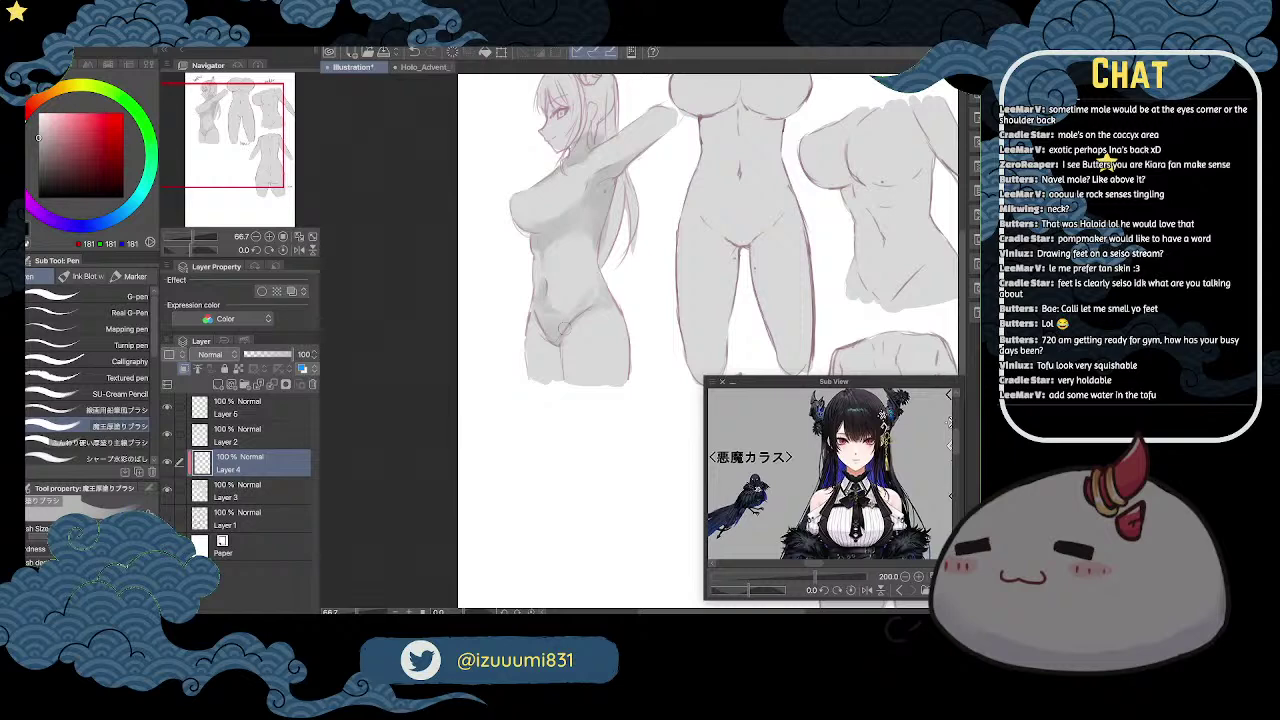
pyautogui.moveTo(550, 334)
pyautogui.mouseDown()
pyautogui.moveTo(541, 382)
pyautogui.moveTo(548, 367)
pyautogui.moveTo(559, 376)
pyautogui.moveTo(548, 355)
pyautogui.moveTo(561, 363)
pyautogui.moveTo(538, 342)
pyautogui.moveTo(555, 368)
pyautogui.moveTo(529, 357)
pyautogui.moveTo(561, 365)
pyautogui.moveTo(569, 336)
pyautogui.moveTo(538, 328)
pyautogui.mouseUp()
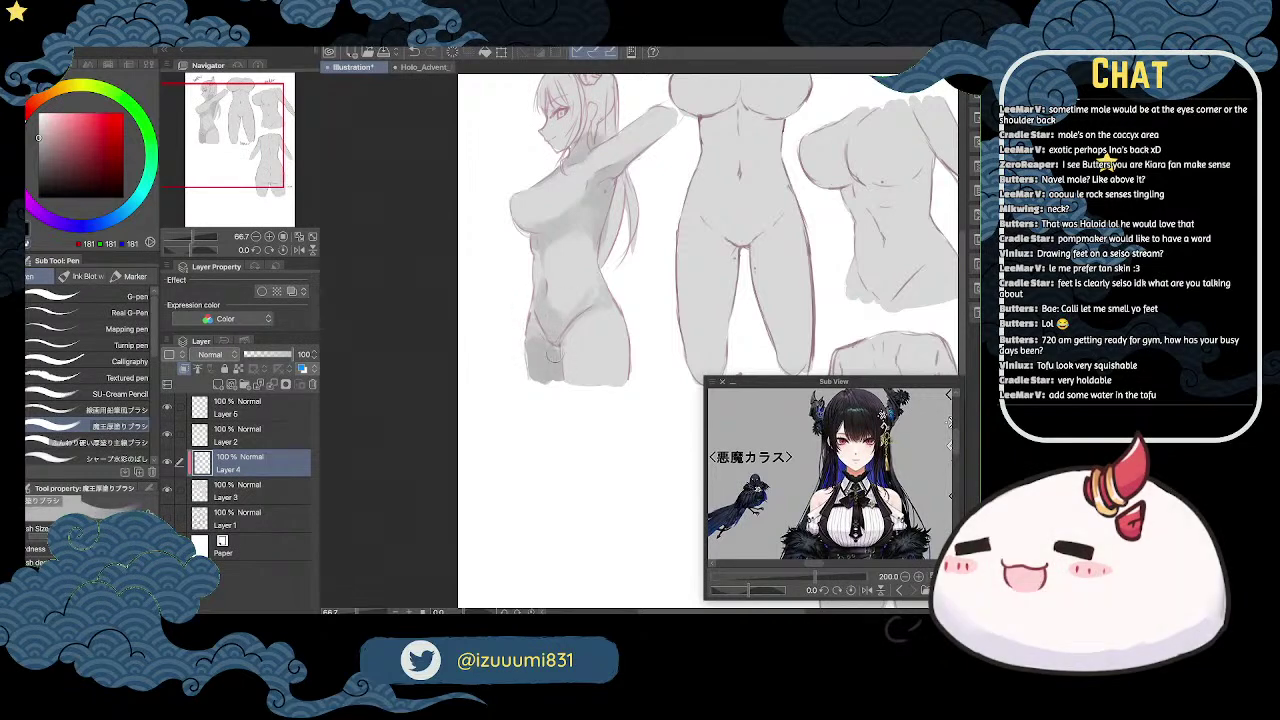
# Step: Refine the shading on the WAKI figure's hip where the far thigh meets the abdomen
pyautogui.moveTo(249, 123); pyautogui.dragTo(267, 168)
pyautogui.click(256, 237)
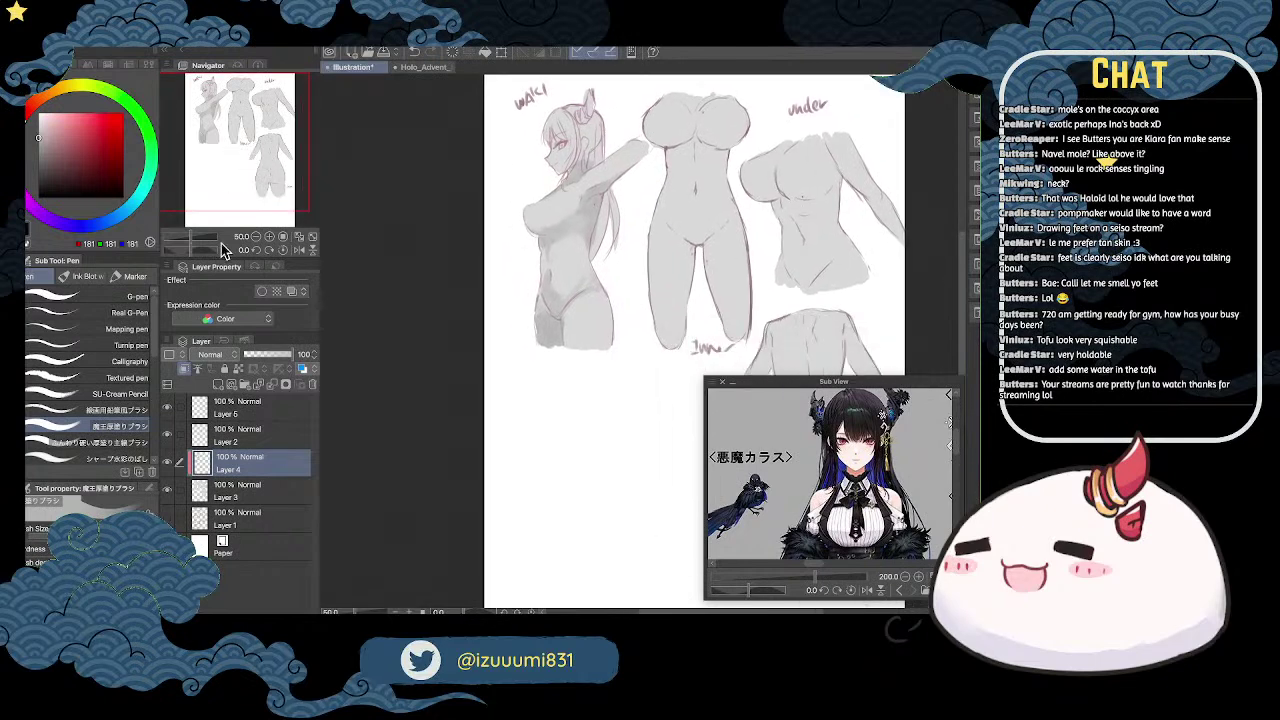
pyautogui.moveTo(264, 161)
pyautogui.mouseDown()
pyautogui.moveTo(284, 154)
pyautogui.moveTo(276, 194)
pyautogui.moveTo(301, 187)
pyautogui.moveTo(276, 187)
pyautogui.moveTo(249, 150)
pyautogui.mouseUp()
pyautogui.click(269, 237)
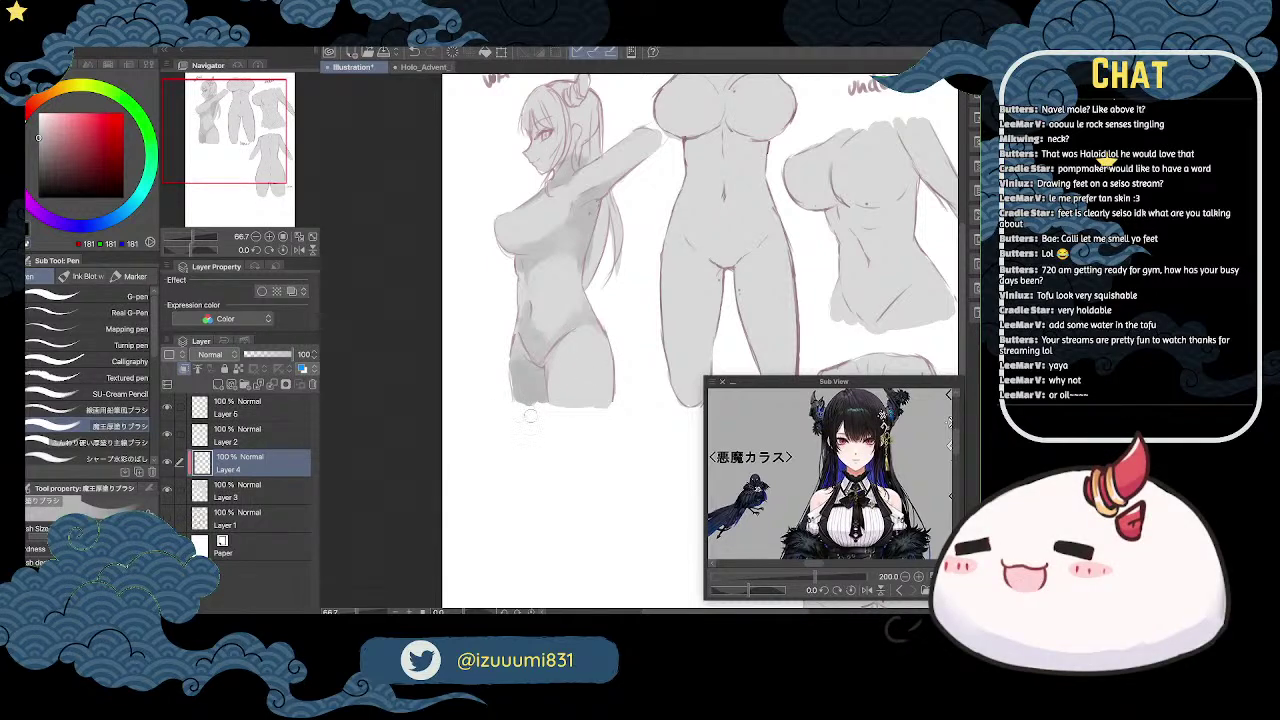
pyautogui.moveTo(514, 346); pyautogui.dragTo(522, 362)
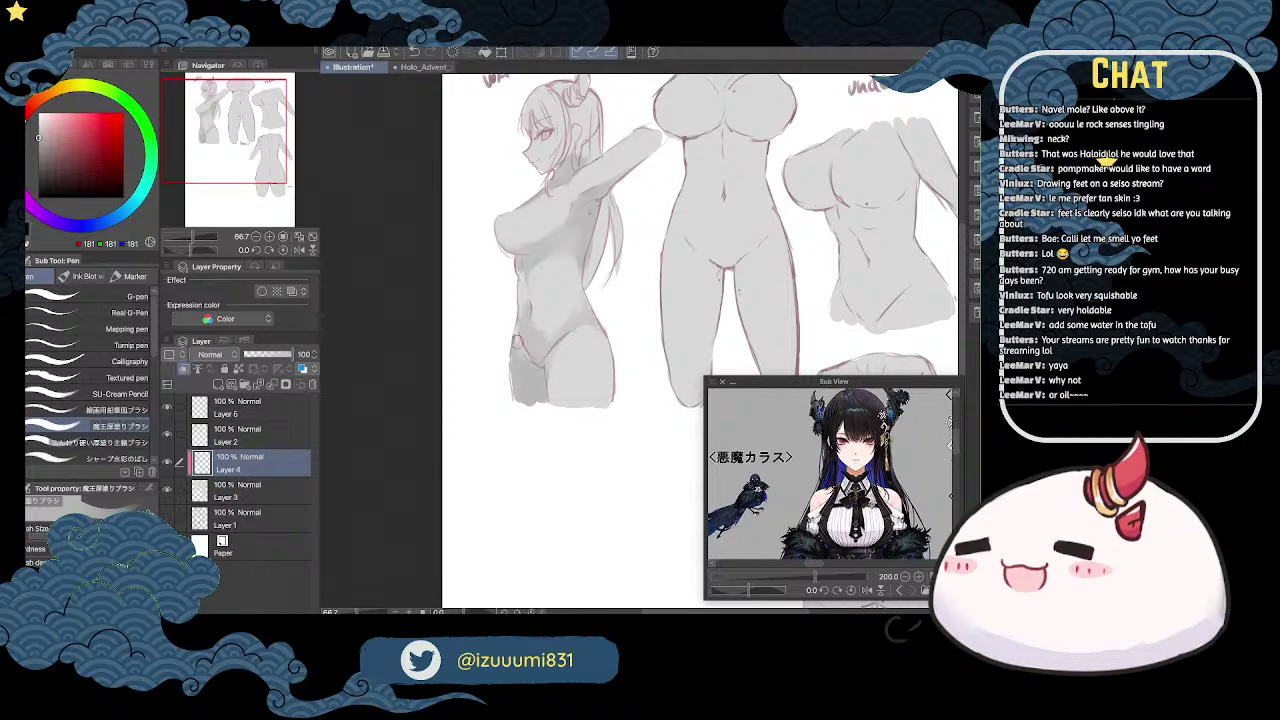
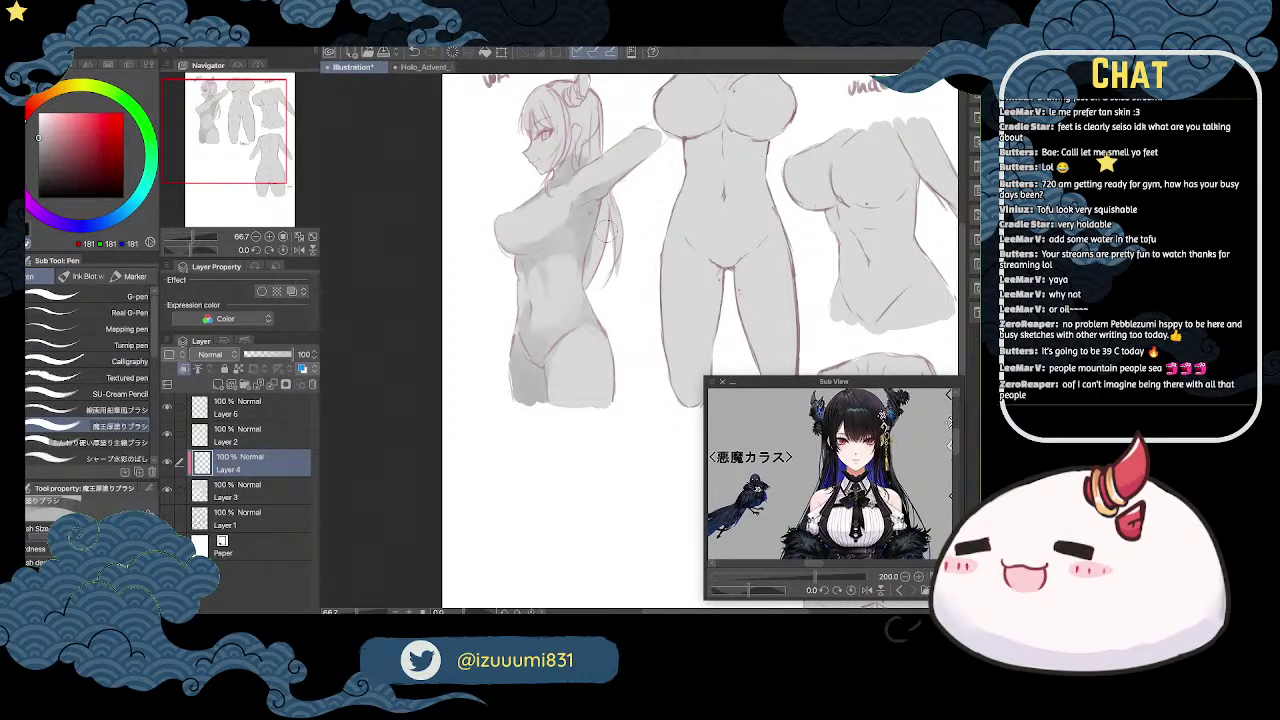
# Step: Shade the WAKI figure's neck and the hair falling behind it above the raised shoulder
pyautogui.press('space')
pyautogui.moveTo(625, 224); pyautogui.dragTo(623, 257)
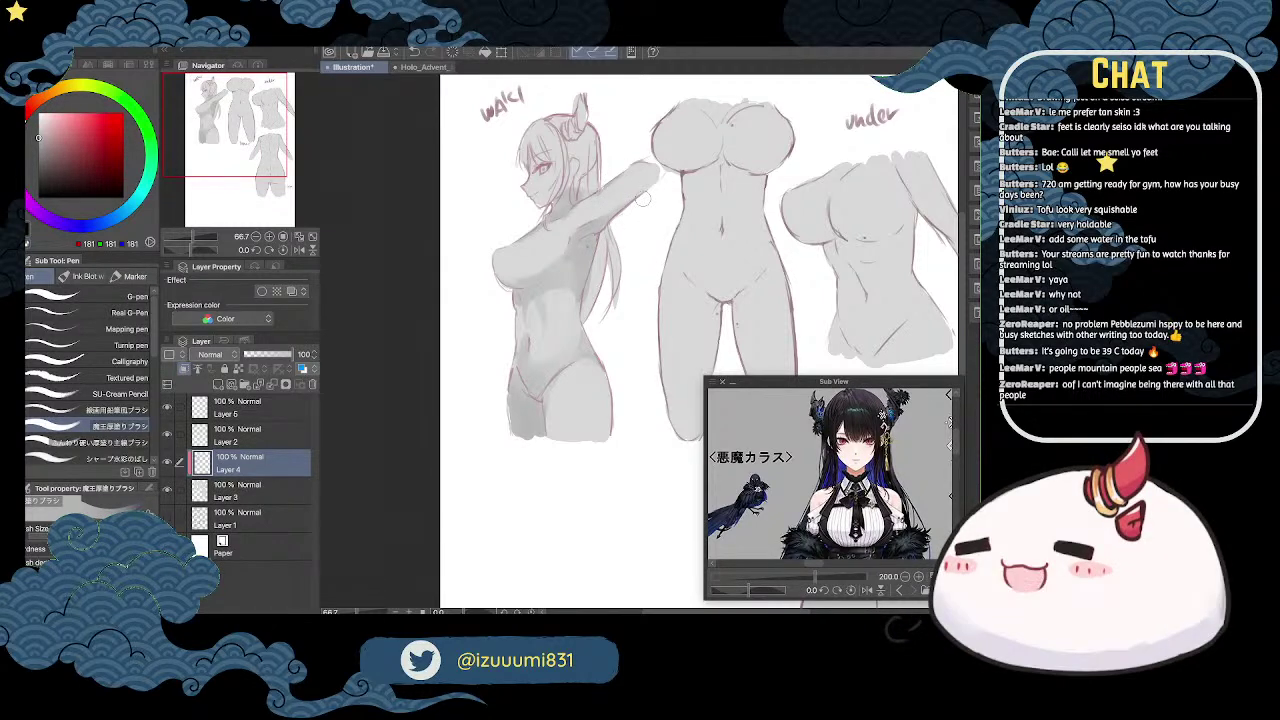
pyautogui.moveTo(577, 183)
pyautogui.mouseDown()
pyautogui.moveTo(646, 194)
pyautogui.moveTo(590, 178)
pyautogui.mouseUp()
pyautogui.moveTo(586, 173); pyautogui.dragTo(592, 192)
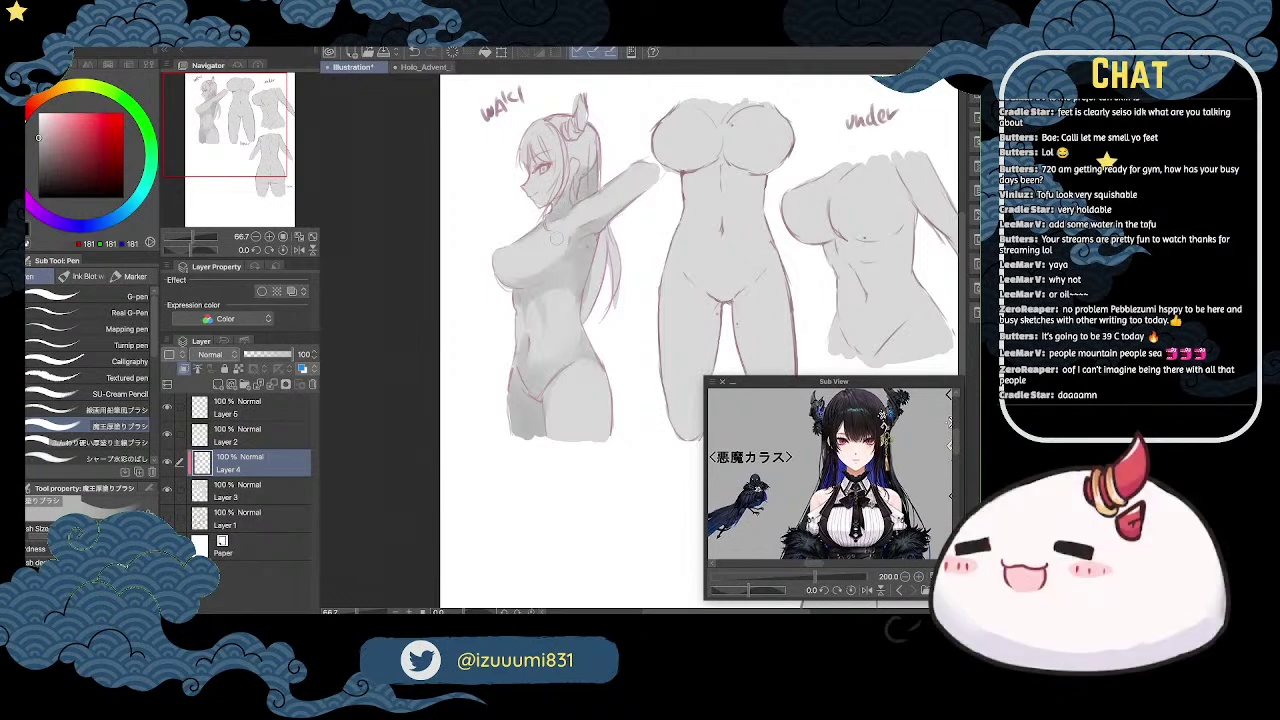
# Step: Shade the WAKI figure's hair around the face, from the bangs down past the cheek
pyautogui.scroll(2, 556, 237)
pyautogui.press('space')
pyautogui.moveTo(624, 176); pyautogui.dragTo(610, 233)
pyautogui.moveTo(502, 156); pyautogui.dragTo(492, 142)
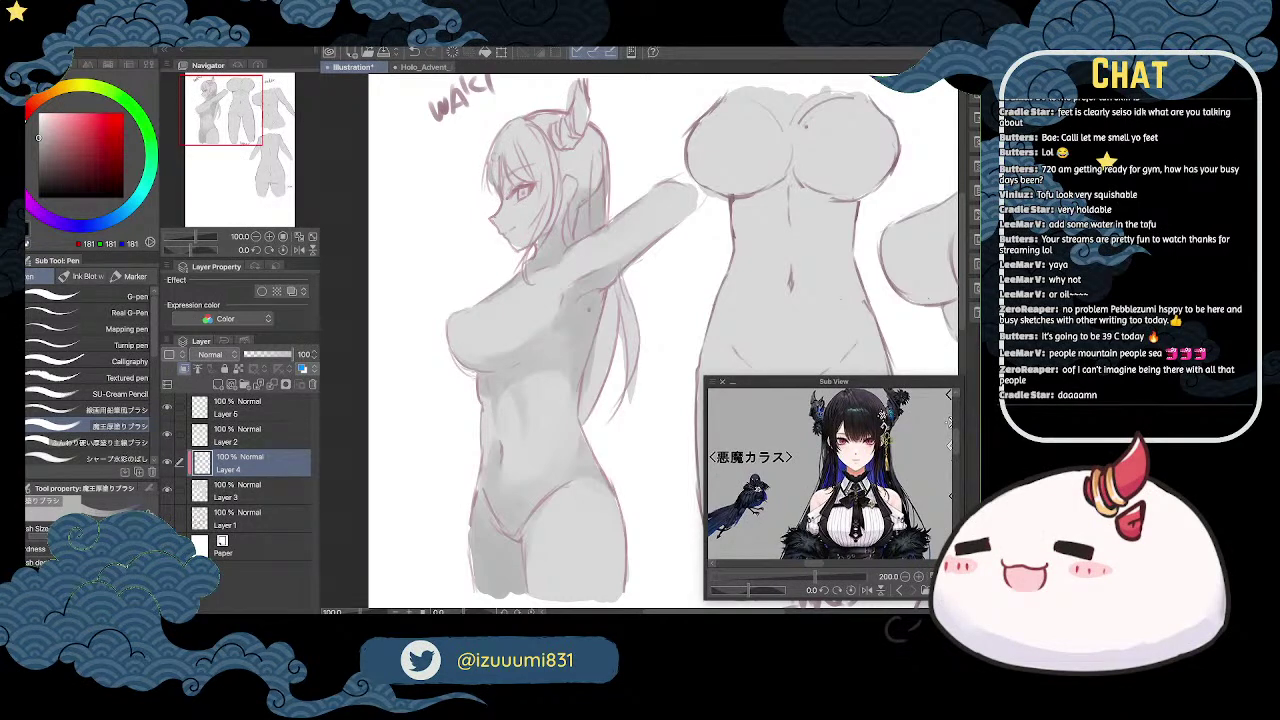
pyautogui.moveTo(501, 155); pyautogui.dragTo(530, 178)
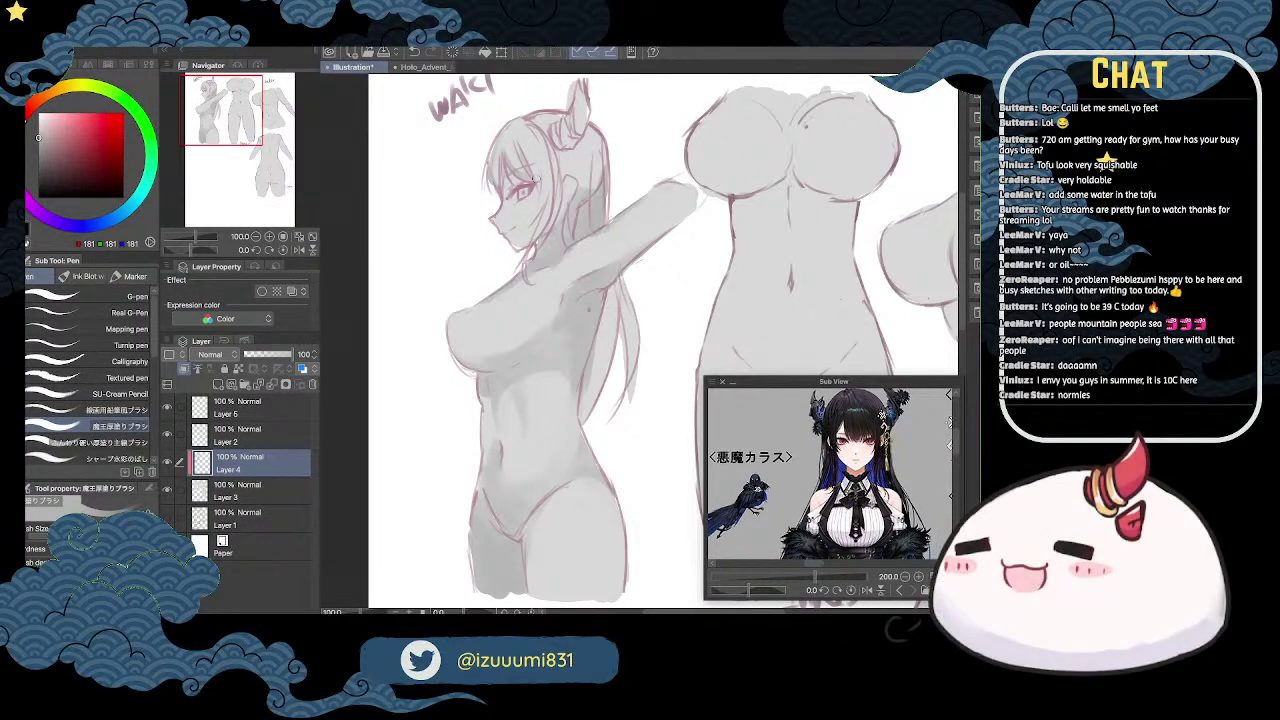
pyautogui.press('space')
pyautogui.moveTo(613, 242); pyautogui.dragTo(591, 286)
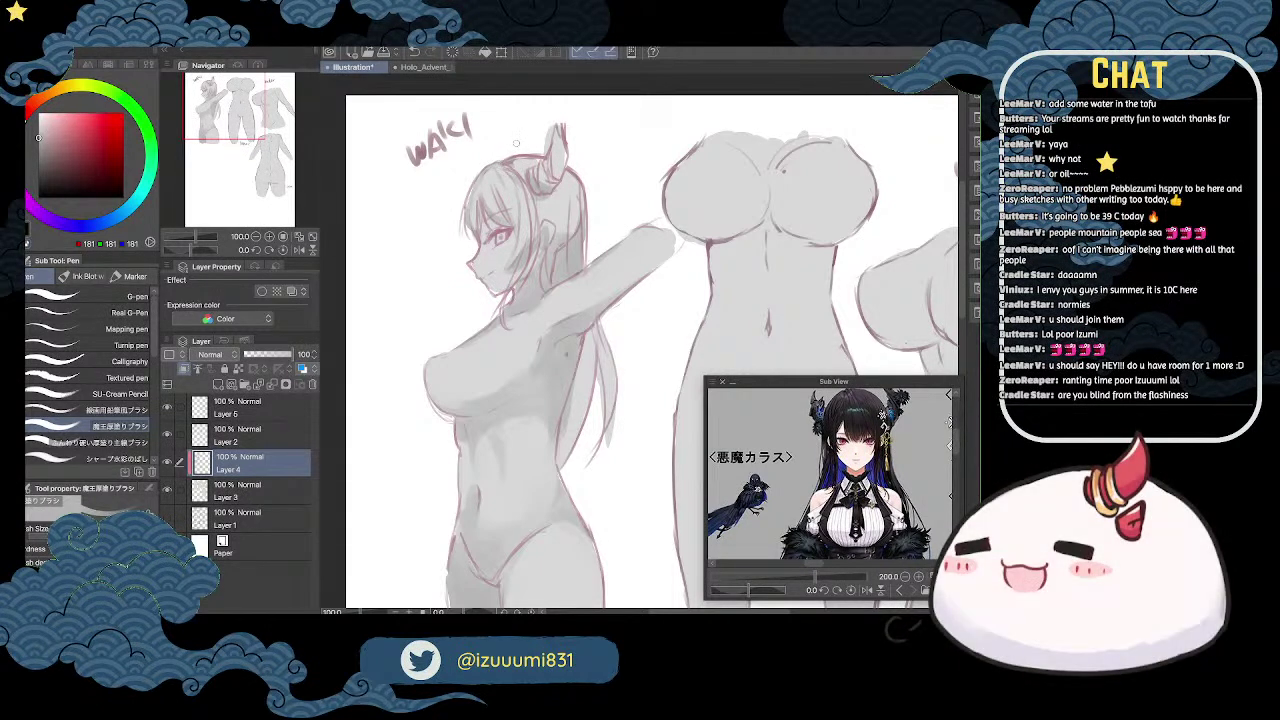
# Step: Touch up the shading at the top of the WAKI figure's head and along the side of the torso
pyautogui.moveTo(519, 155)
pyautogui.mouseDown()
pyautogui.moveTo(580, 204)
pyautogui.moveTo(572, 238)
pyautogui.moveTo(600, 149)
pyautogui.mouseUp()
pyautogui.press('c')
pyautogui.moveTo(574, 270); pyautogui.dragTo(549, 393)
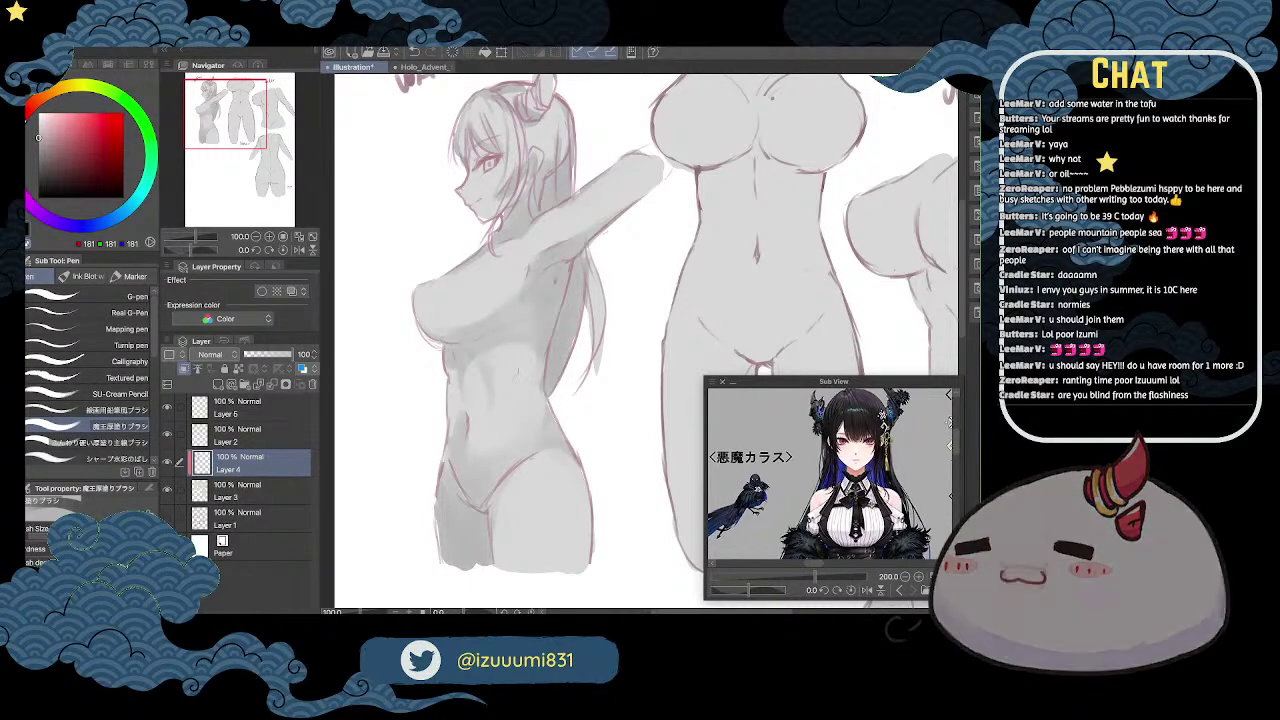
pyautogui.moveTo(529, 360); pyautogui.dragTo(550, 315)
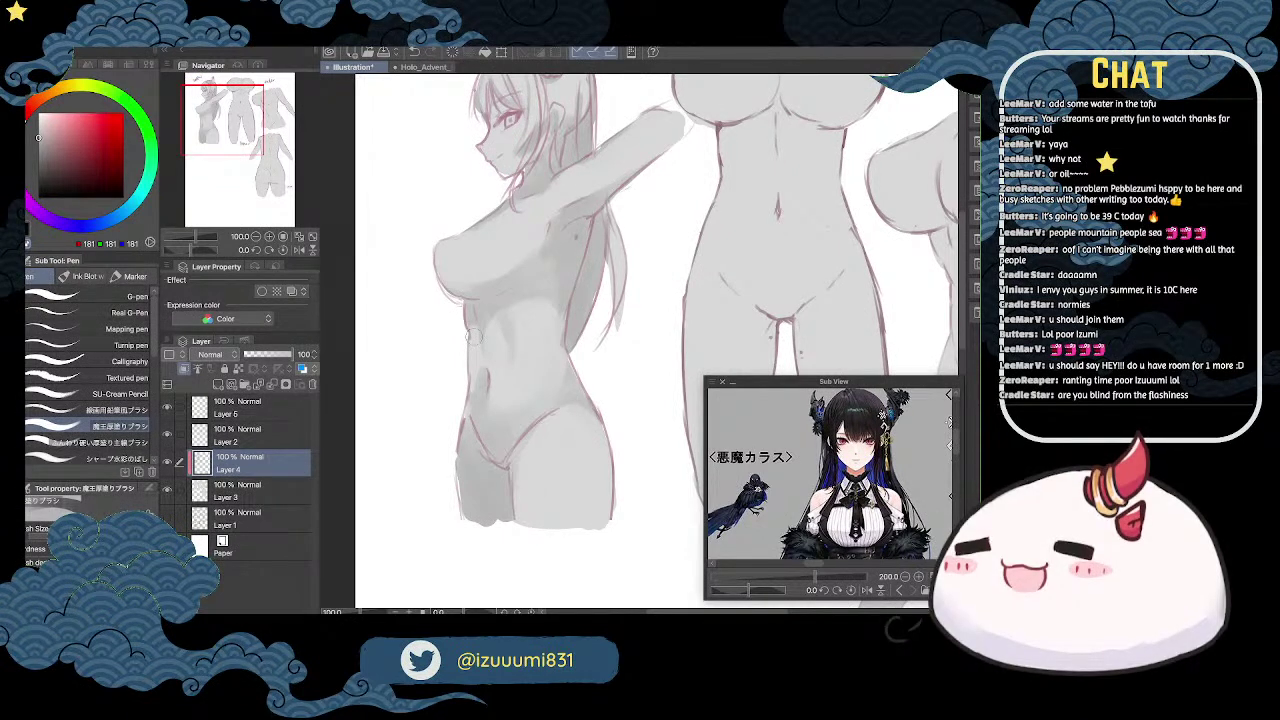
pyautogui.press('space')
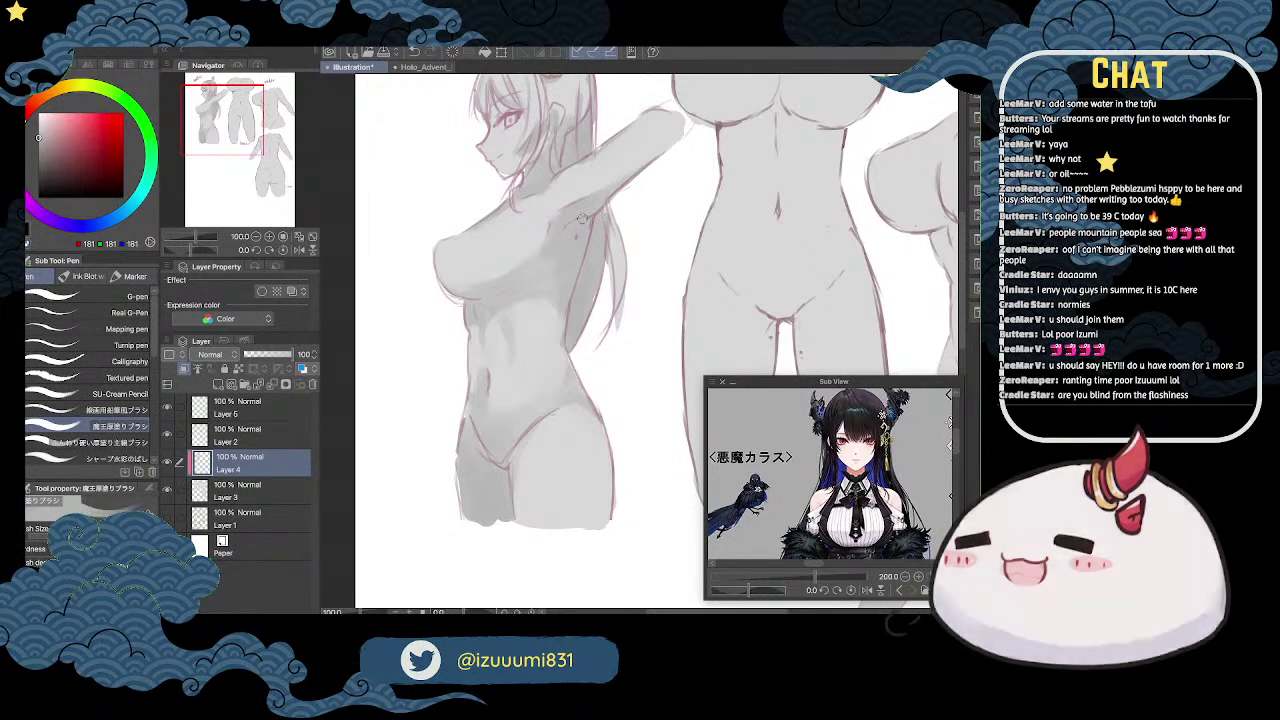
# Step: Deepen the WAKI figure's underarm shadow with grey 164, and soften the side of the waist with lighter grey 191
pyautogui.click(37, 146)
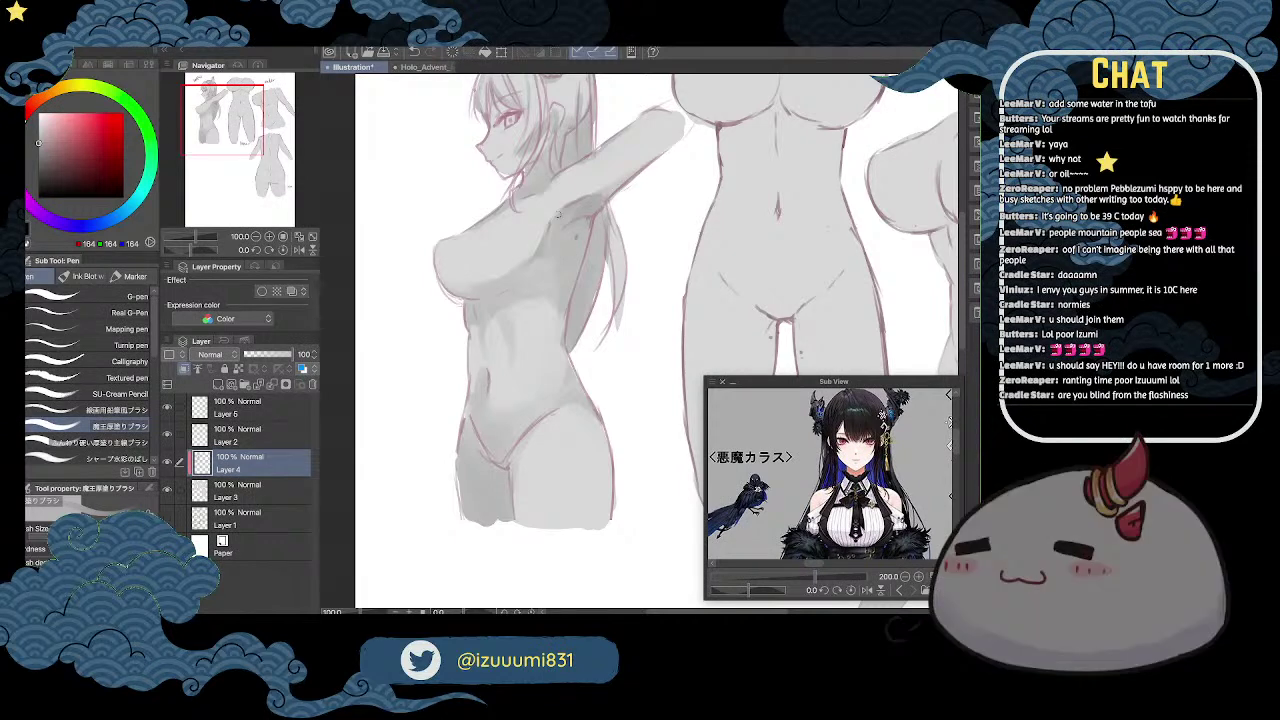
pyautogui.moveTo(628, 194); pyautogui.dragTo(603, 218)
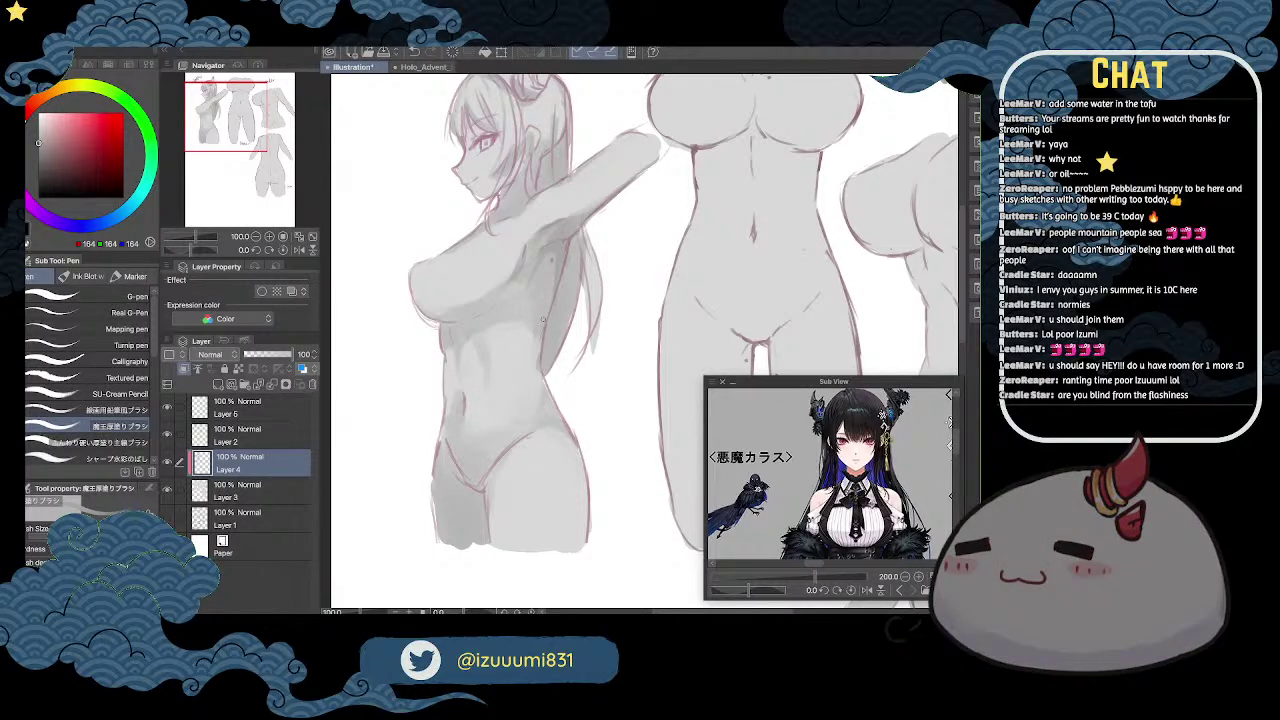
pyautogui.moveTo(37, 131); pyautogui.dragTo(35, 130)
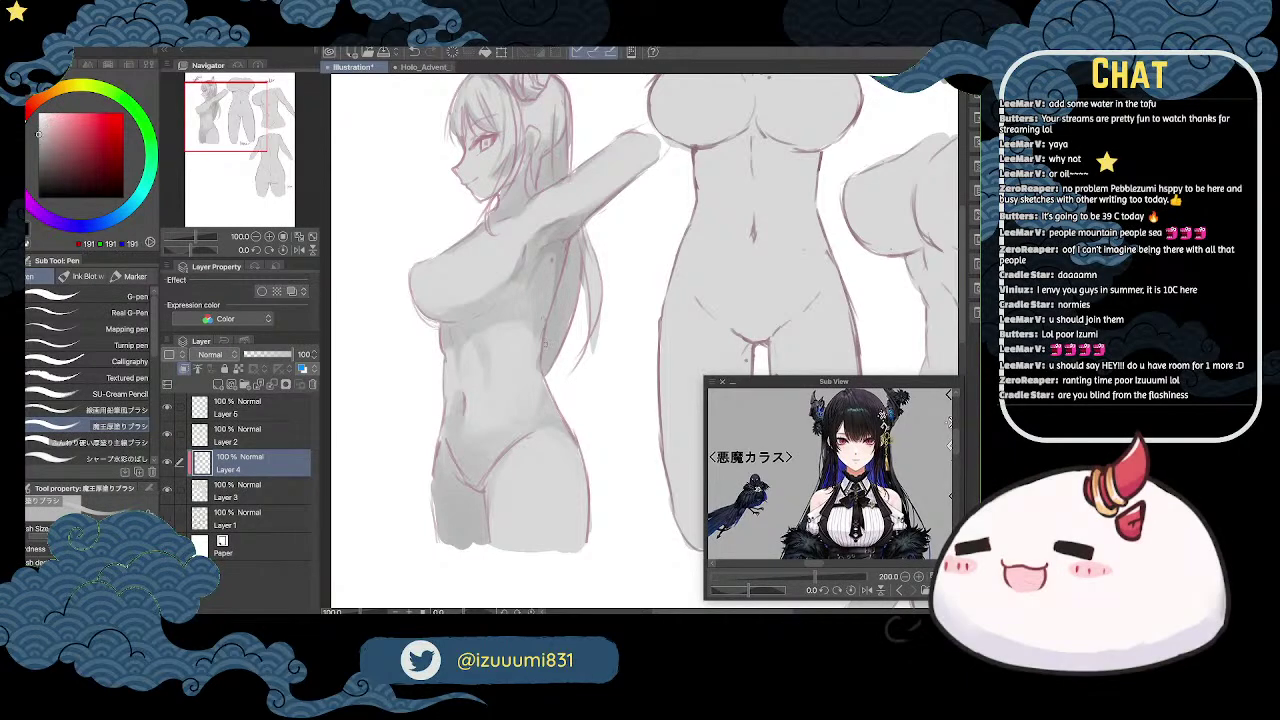
pyautogui.press('space')
pyautogui.moveTo(574, 360); pyautogui.dragTo(566, 316)
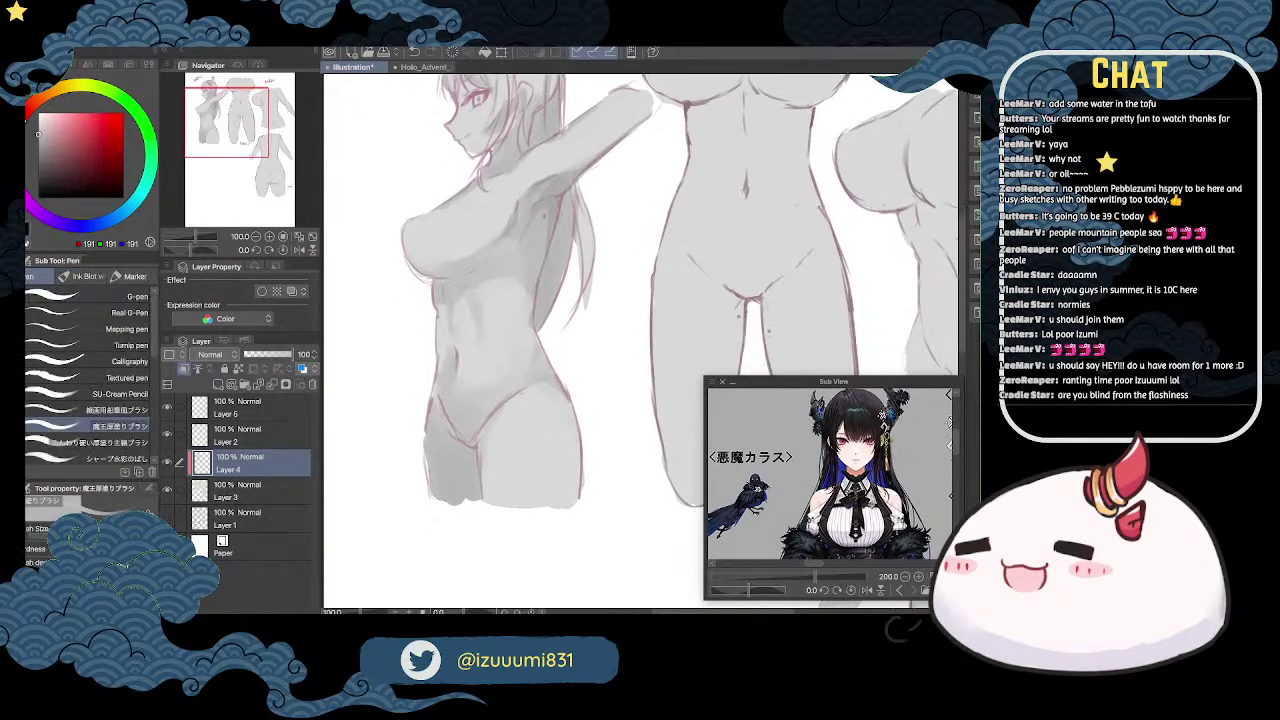
pyautogui.scroll(-2, 634, 314)
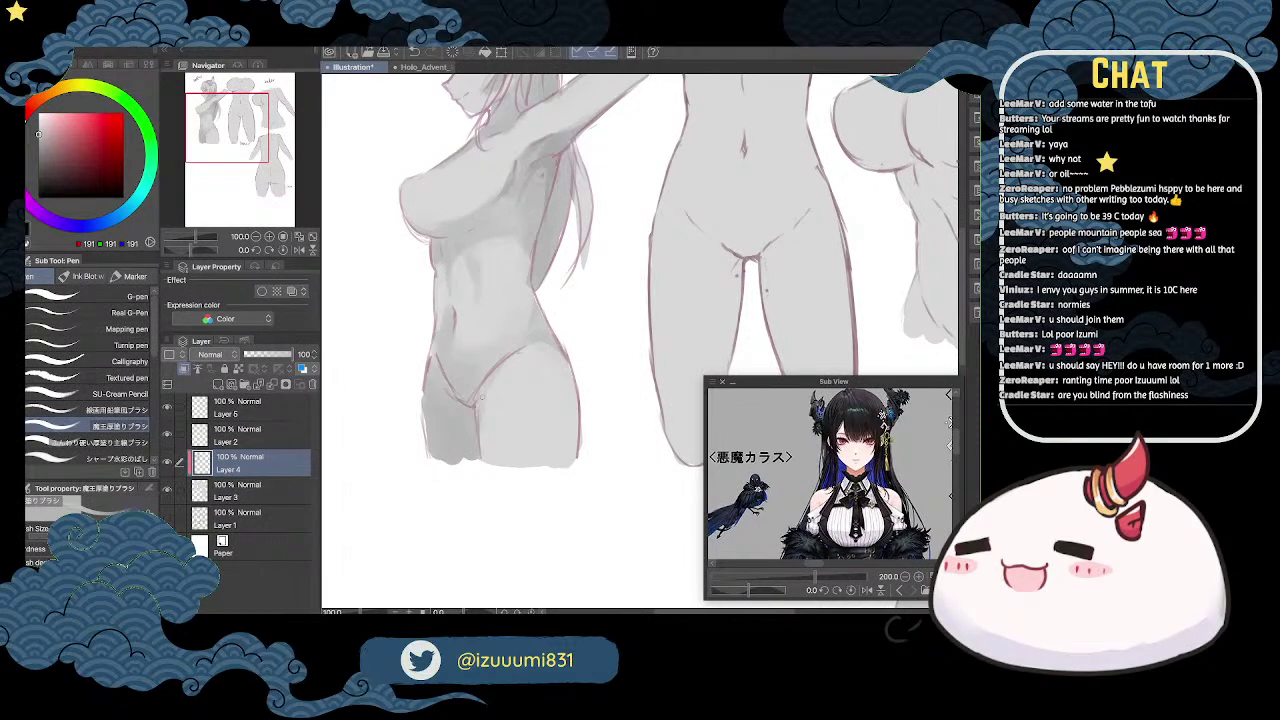
# Step: Shade the centre of the Inner figure's chest and the area directly beneath the bust with grey 185
pyautogui.click(44, 118)
pyautogui.press('space')
pyautogui.press('space')
pyautogui.moveTo(652, 236); pyautogui.dragTo(529, 279)
pyautogui.press('space')
pyautogui.moveTo(618, 162); pyautogui.dragTo(583, 251)
pyautogui.scroll(-1, 719, 235)
pyautogui.press('space')
pyautogui.scroll(2, 613, 263)
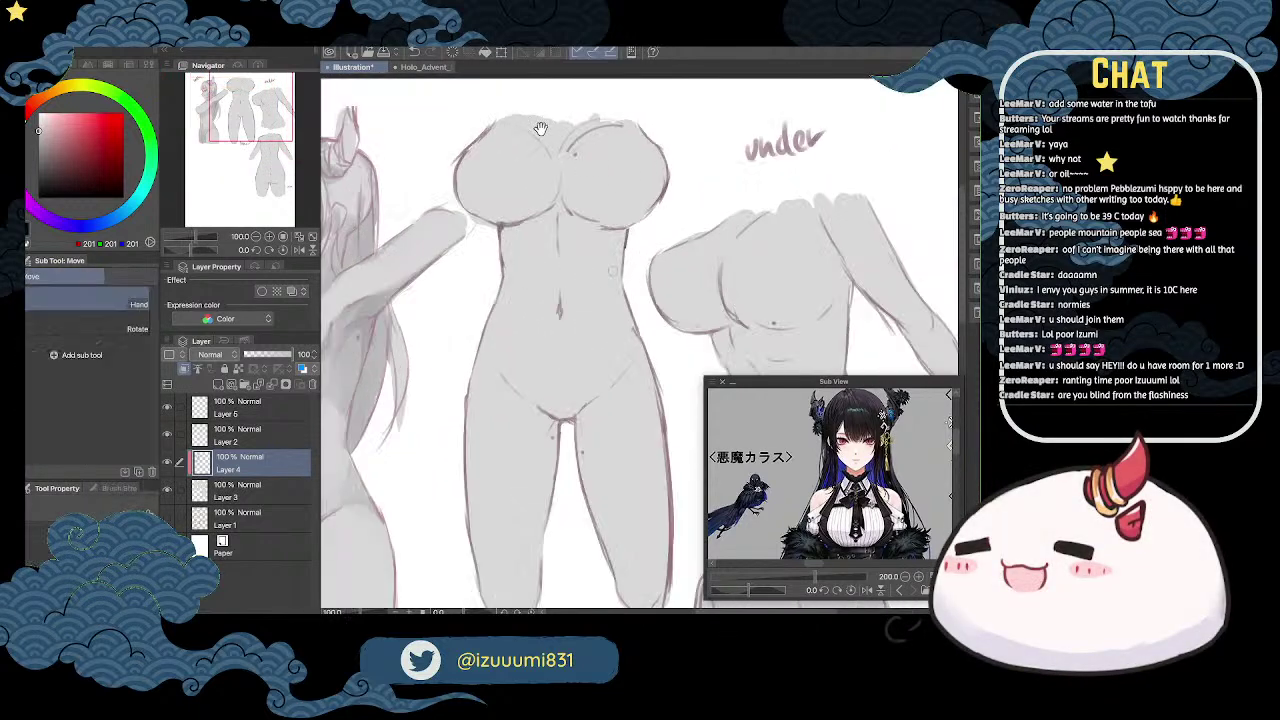
pyautogui.moveTo(554, 128); pyautogui.dragTo(555, 153)
pyautogui.click(39, 135)
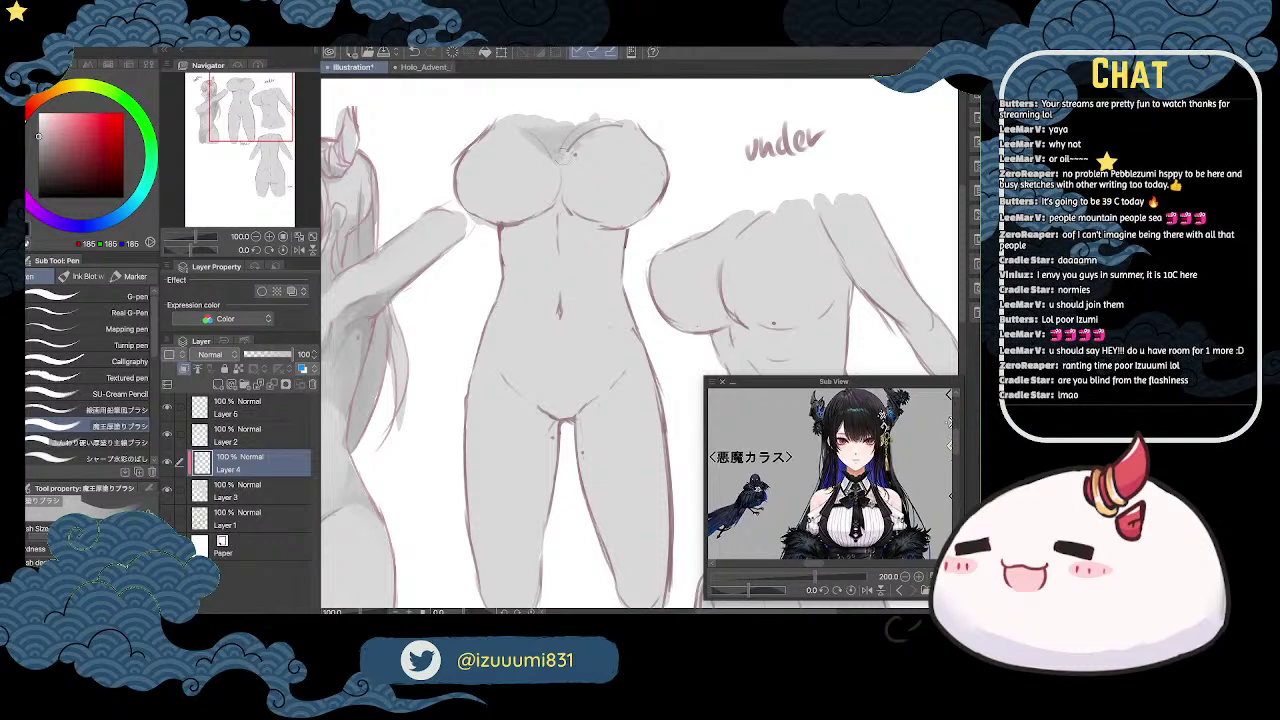
pyautogui.click(613, 53)
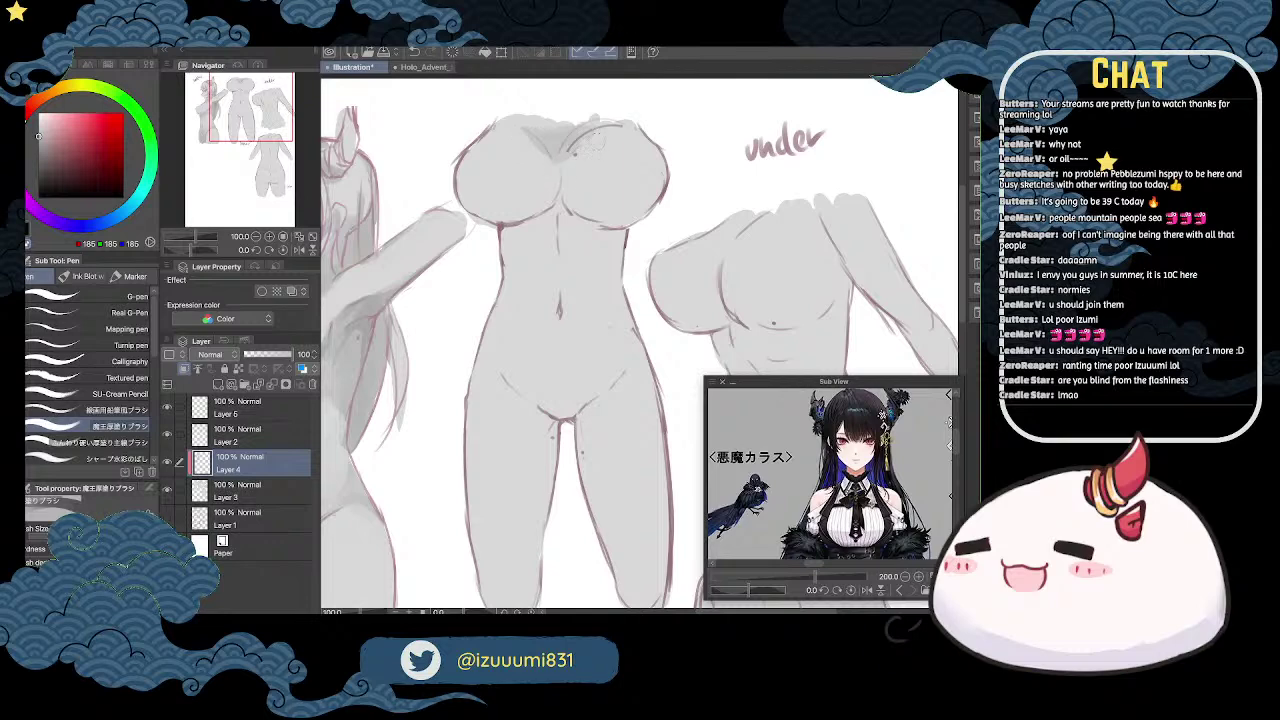
pyautogui.moveTo(612, 126)
pyautogui.mouseDown()
pyautogui.moveTo(590, 138)
pyautogui.moveTo(508, 131)
pyautogui.moveTo(556, 163)
pyautogui.moveTo(565, 152)
pyautogui.mouseUp()
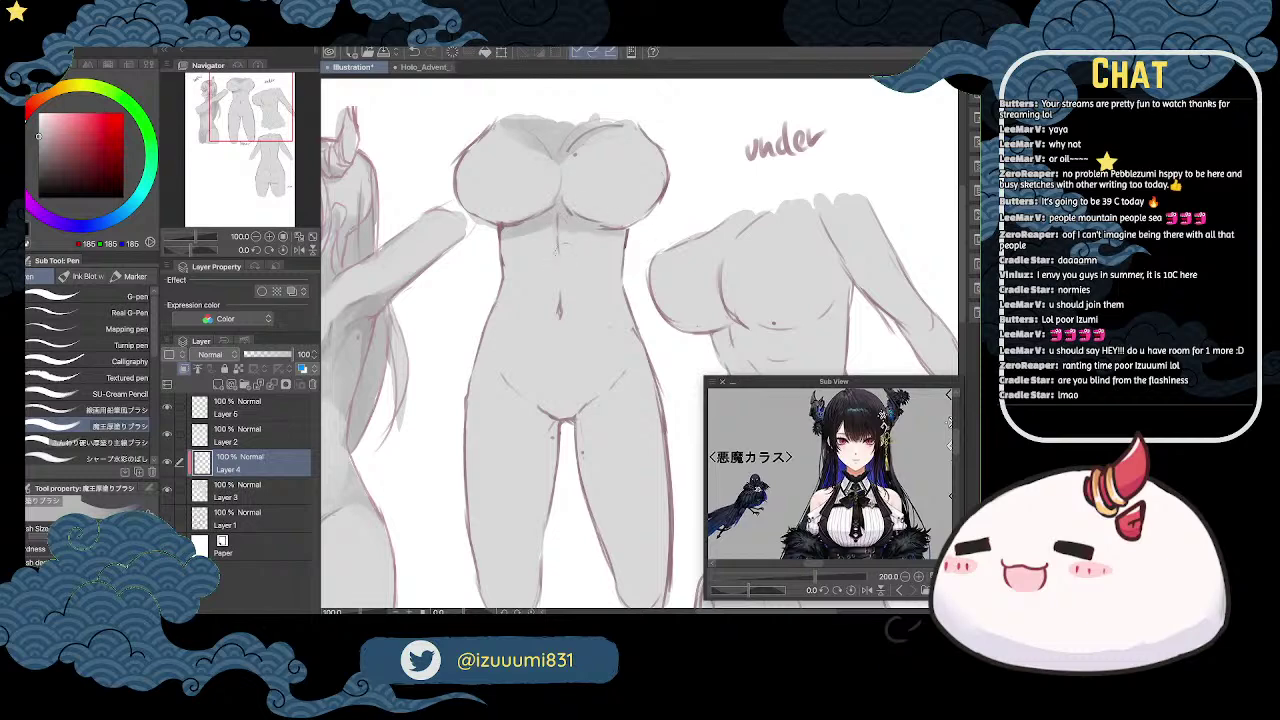
# Step: Shade around the Inner figure's navel and soften it with the Blend tool
pyautogui.moveTo(558, 300); pyautogui.dragTo(558, 326)
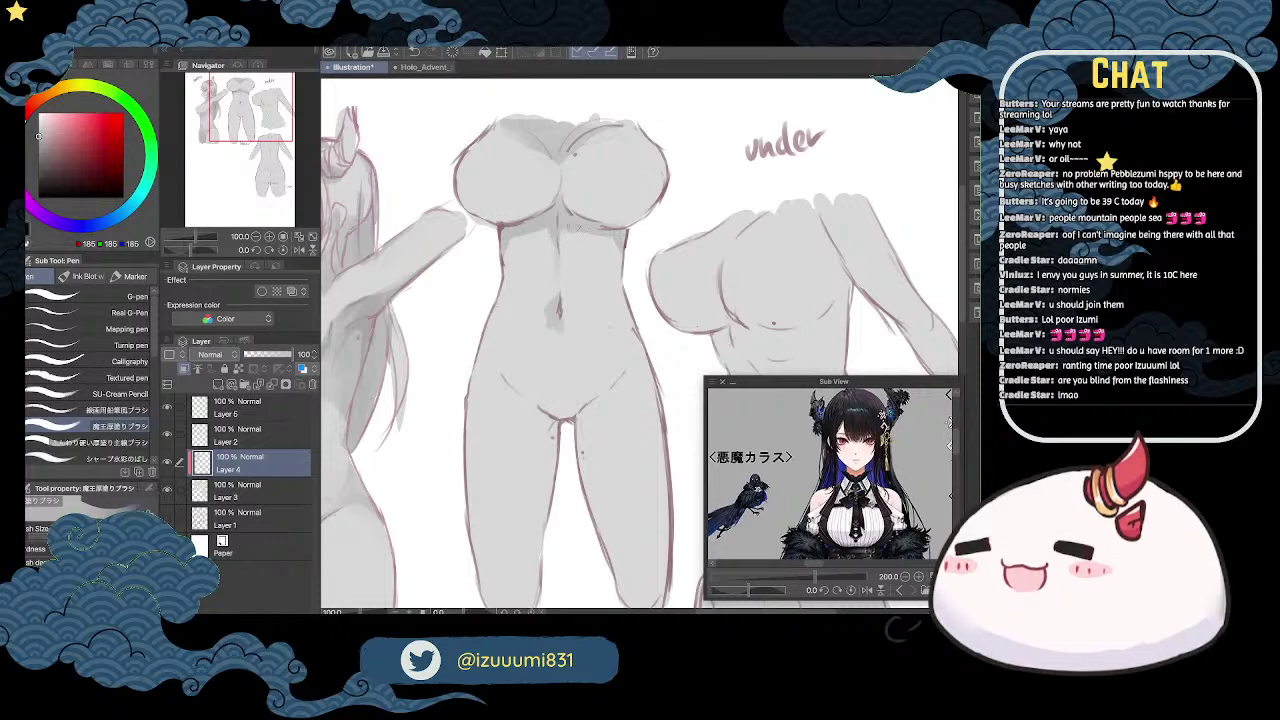
pyautogui.scroll(-2, 629, 253)
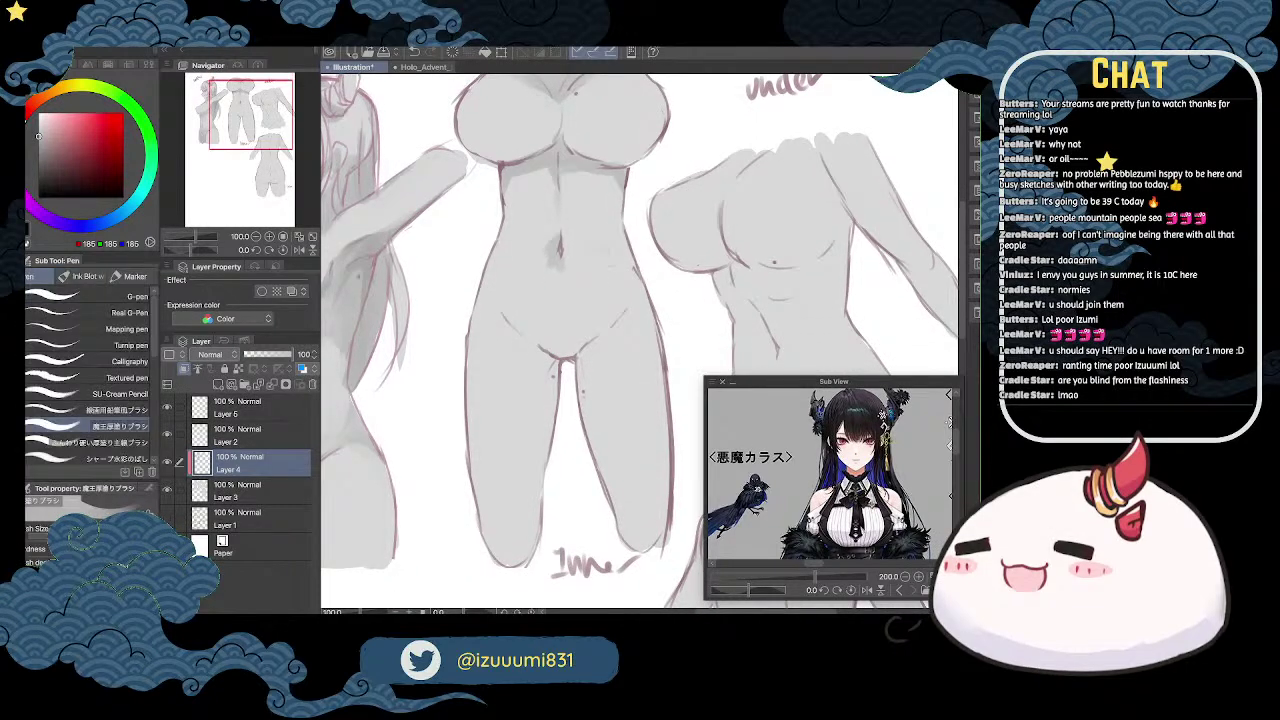
pyautogui.press('j')
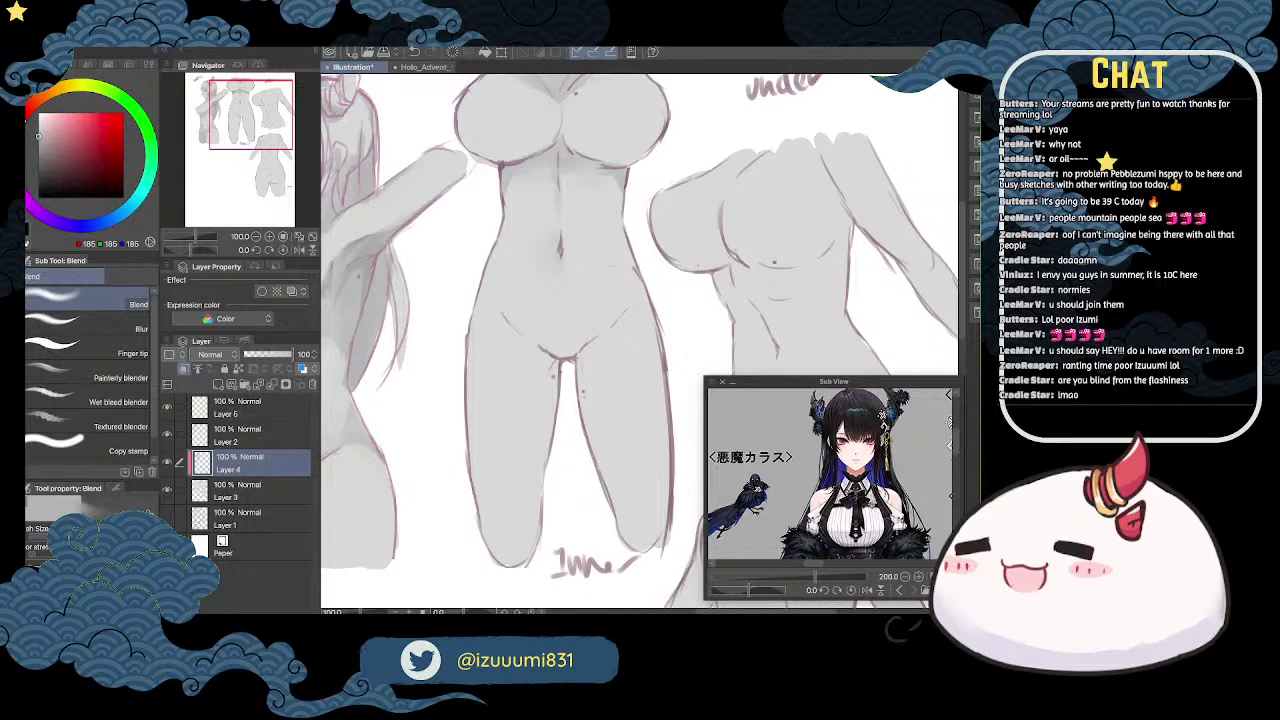
# Step: Shade the Inner figure's lower abdomen and the ribs below the bust, and blend the abdomen shading
pyautogui.press('p')
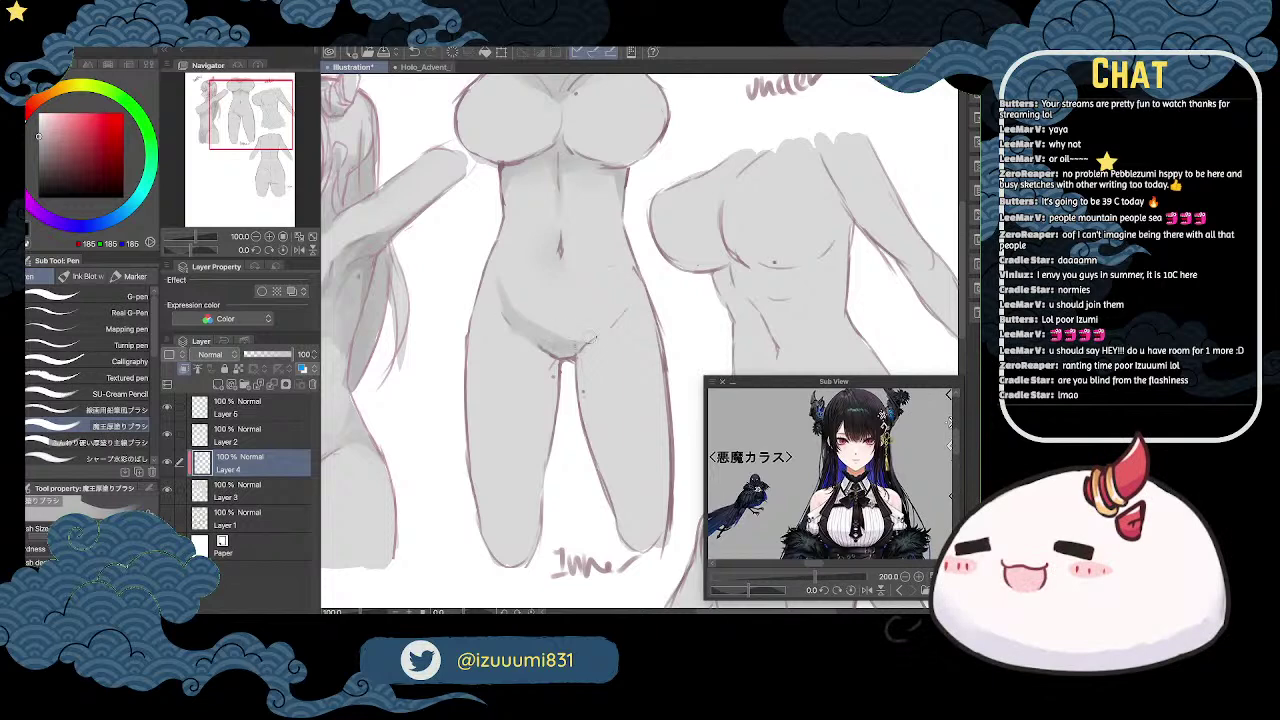
pyautogui.moveTo(546, 330); pyautogui.dragTo(588, 336)
pyautogui.moveTo(566, 184); pyautogui.dragTo(570, 214)
pyautogui.moveTo(590, 168)
pyautogui.mouseDown()
pyautogui.moveTo(568, 204)
pyautogui.moveTo(608, 200)
pyautogui.moveTo(580, 214)
pyautogui.mouseUp()
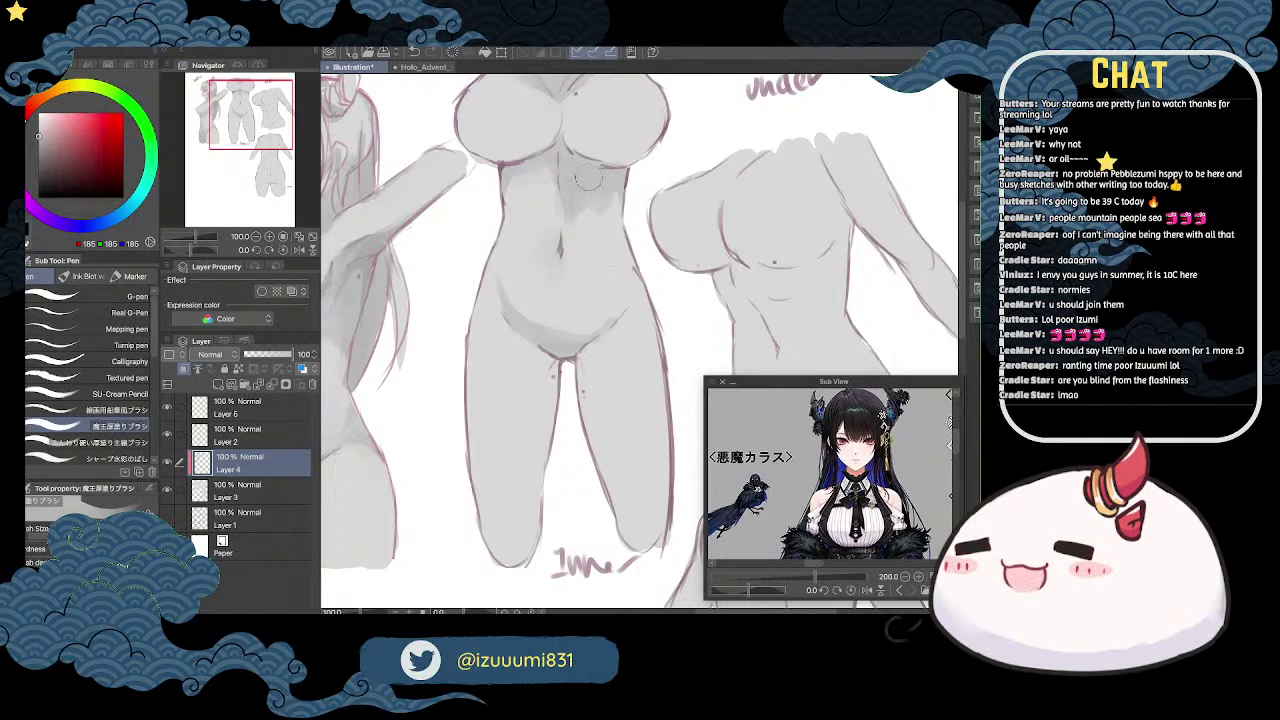
pyautogui.moveTo(590, 168)
pyautogui.mouseDown()
pyautogui.moveTo(592, 227)
pyautogui.moveTo(612, 146)
pyautogui.moveTo(598, 196)
pyautogui.moveTo(576, 201)
pyautogui.moveTo(620, 208)
pyautogui.mouseUp()
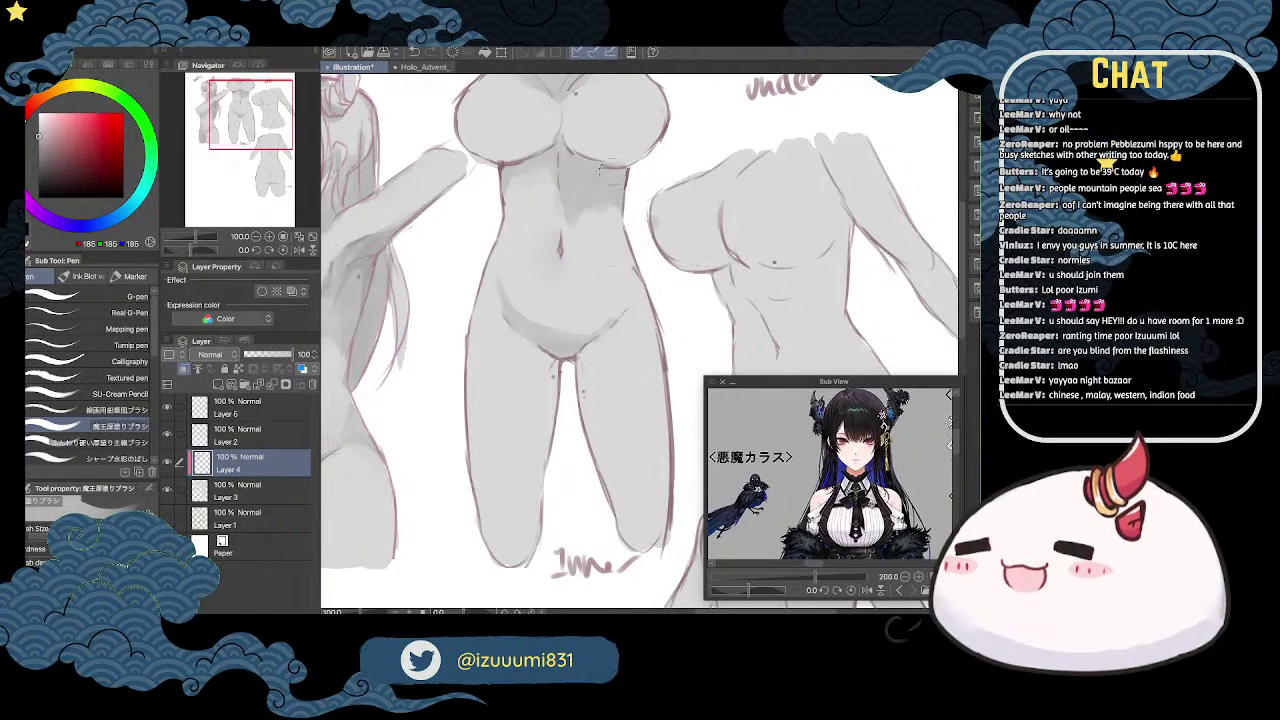
pyautogui.moveTo(628, 214)
pyautogui.mouseDown()
pyautogui.moveTo(613, 270)
pyautogui.moveTo(608, 230)
pyautogui.mouseUp()
pyautogui.moveTo(612, 194); pyautogui.dragTo(611, 218)
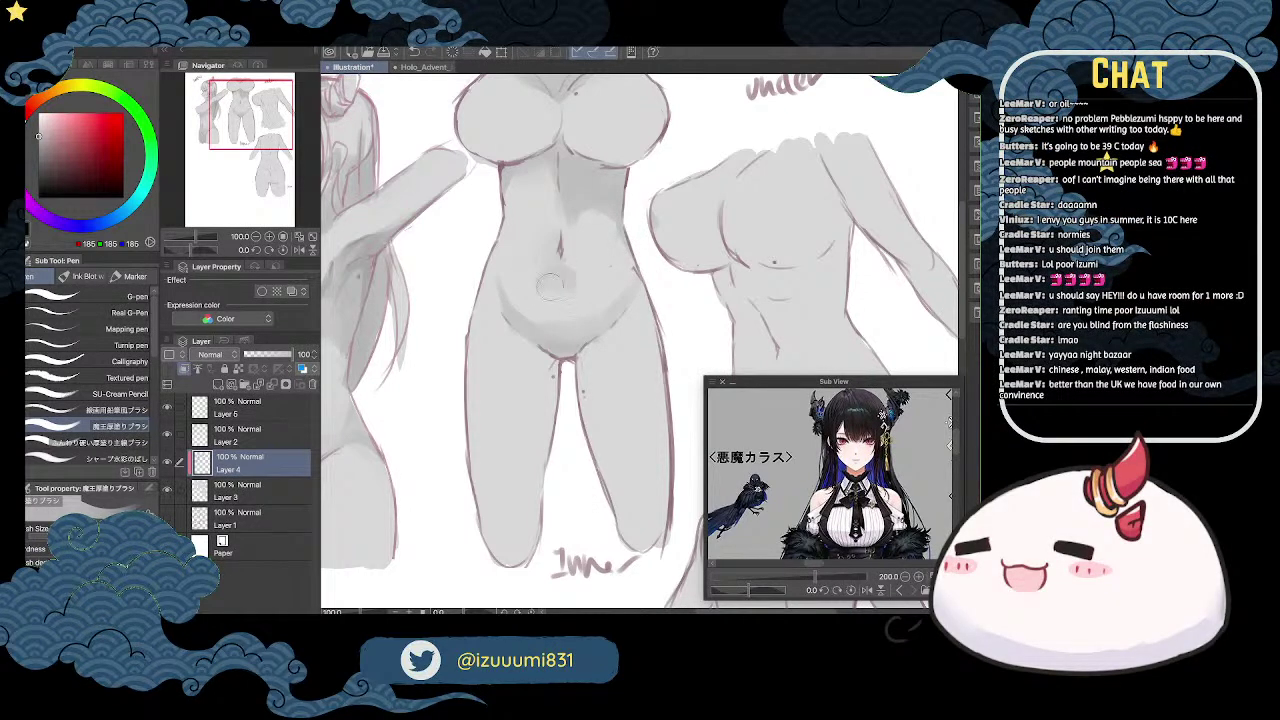
pyautogui.press('j')
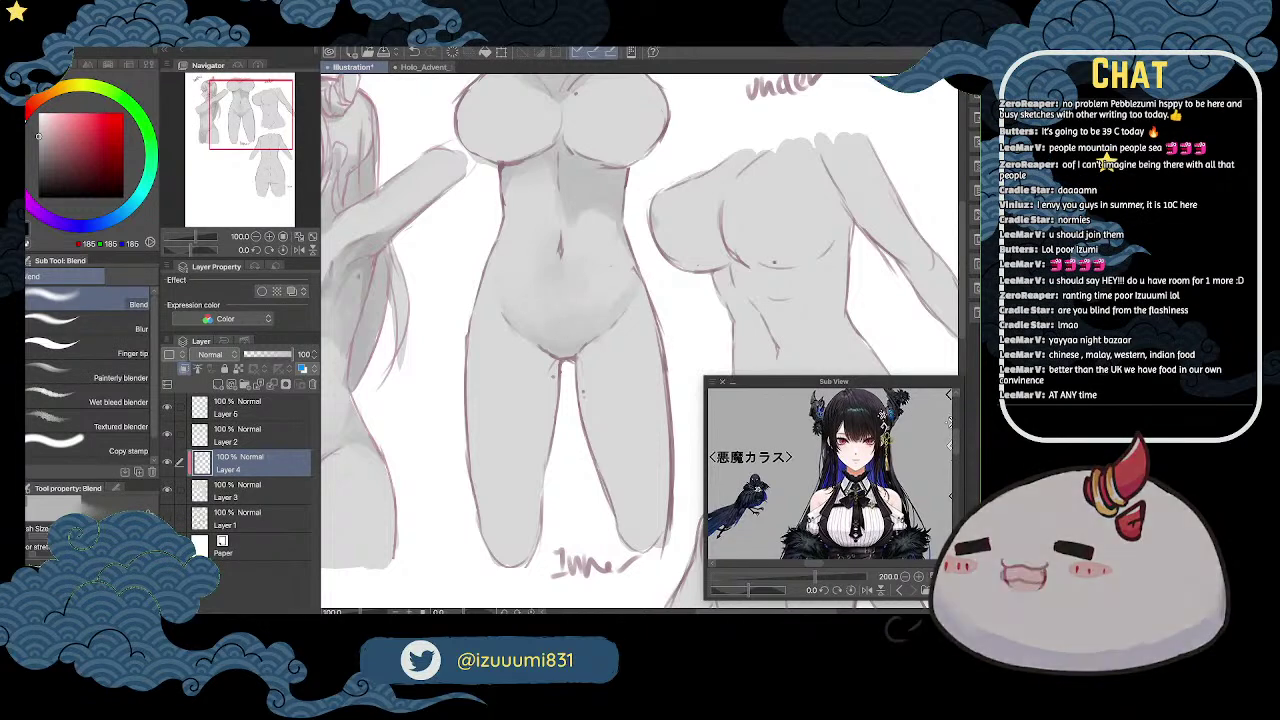
# Step: Shade the Inner figure's inner and outer thighs, from the hip creases down to the ends of the legs
pyautogui.press('p')
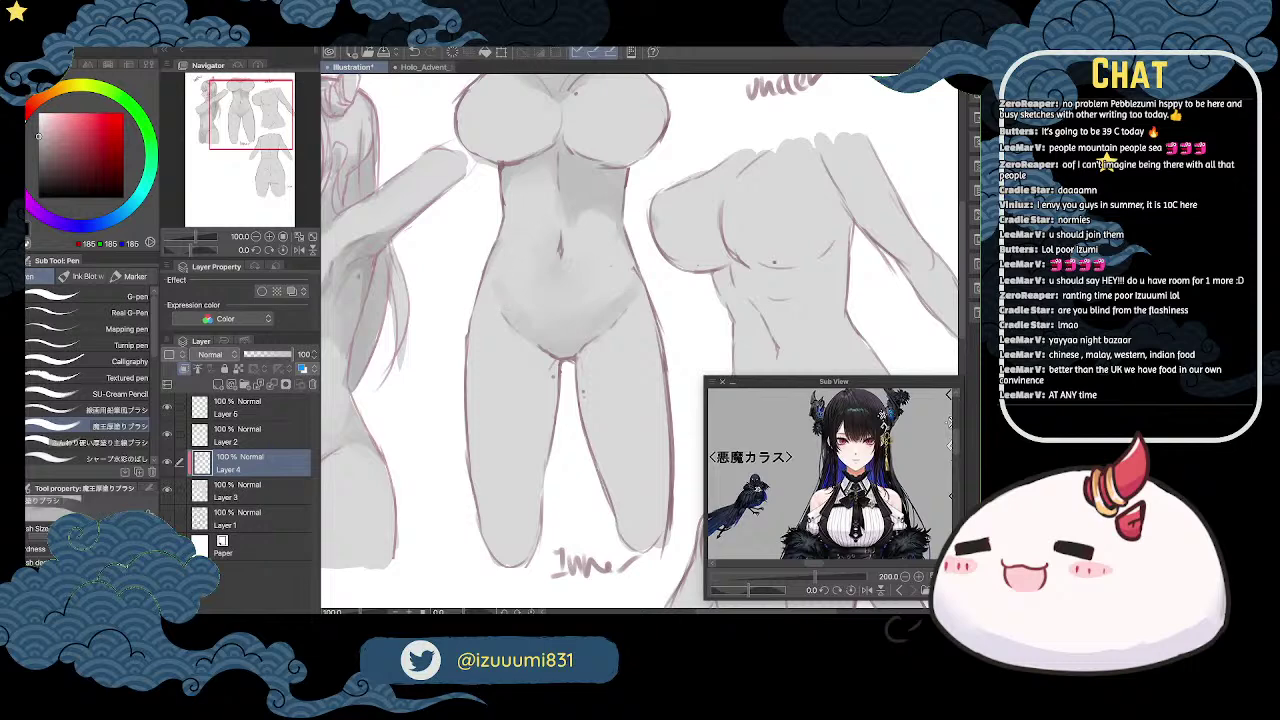
pyautogui.moveTo(602, 226); pyautogui.dragTo(591, 157)
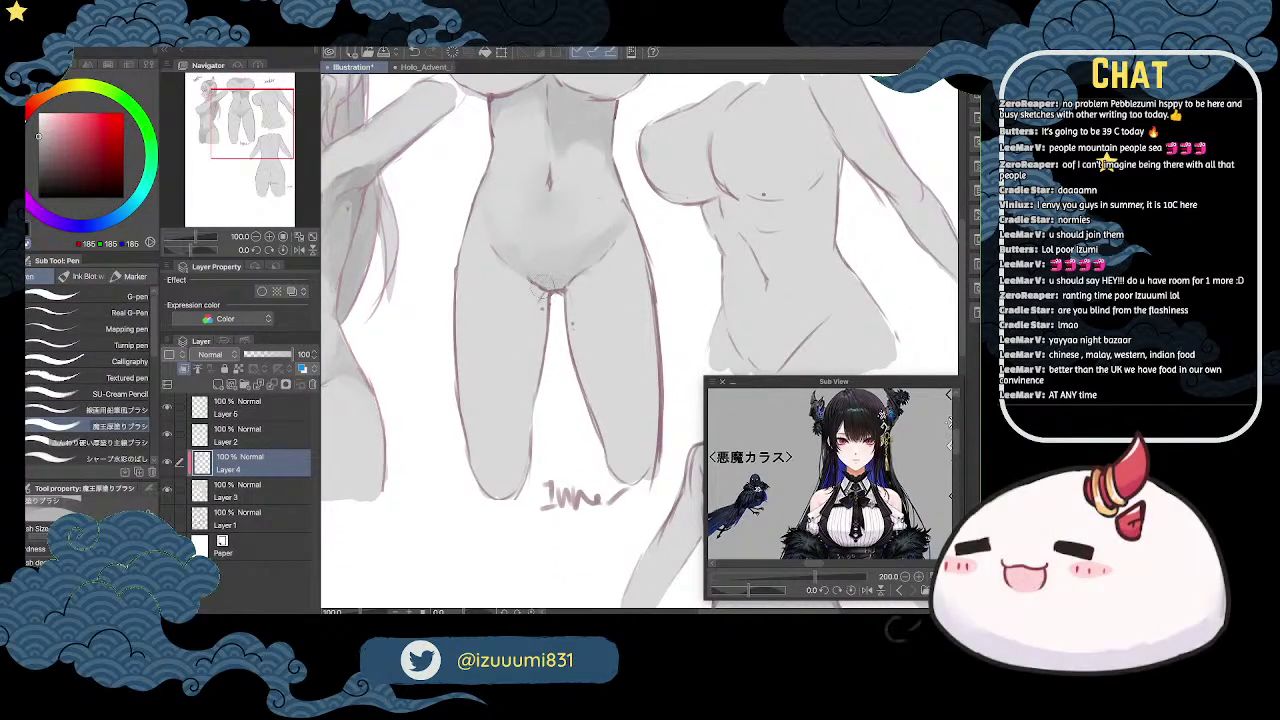
pyautogui.moveTo(538, 290); pyautogui.dragTo(543, 355)
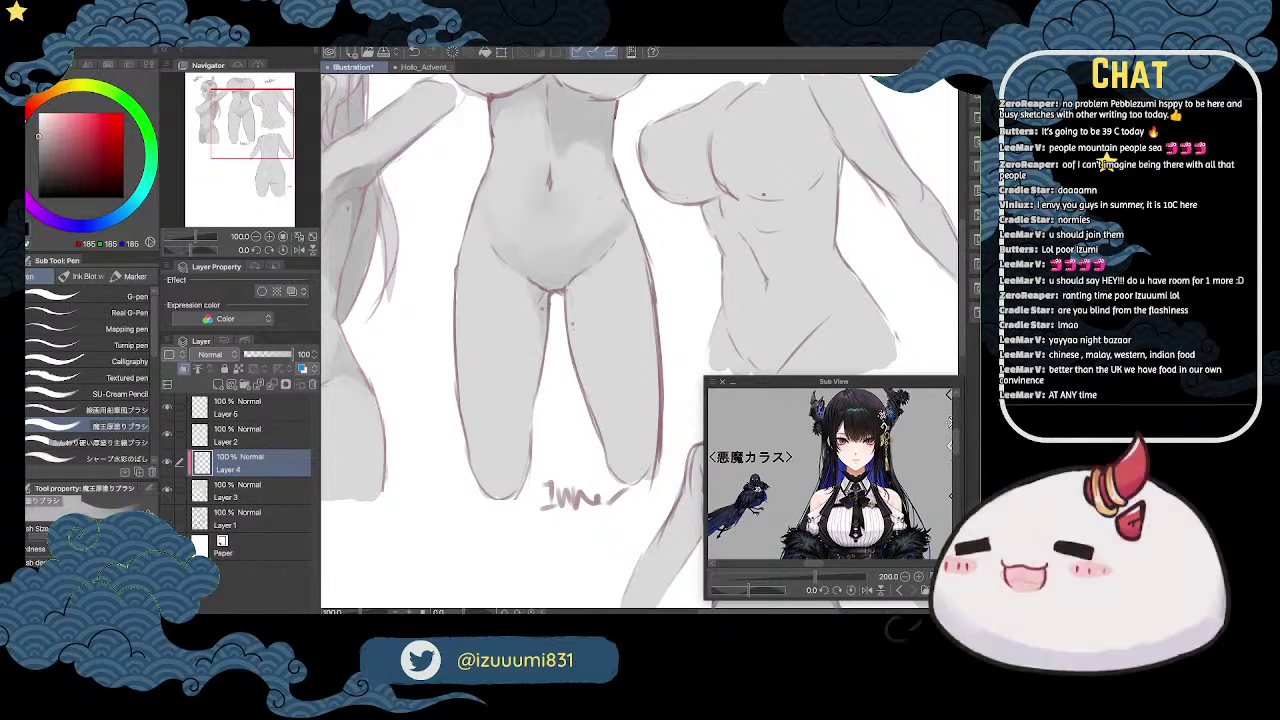
pyautogui.moveTo(562, 300); pyautogui.dragTo(572, 326)
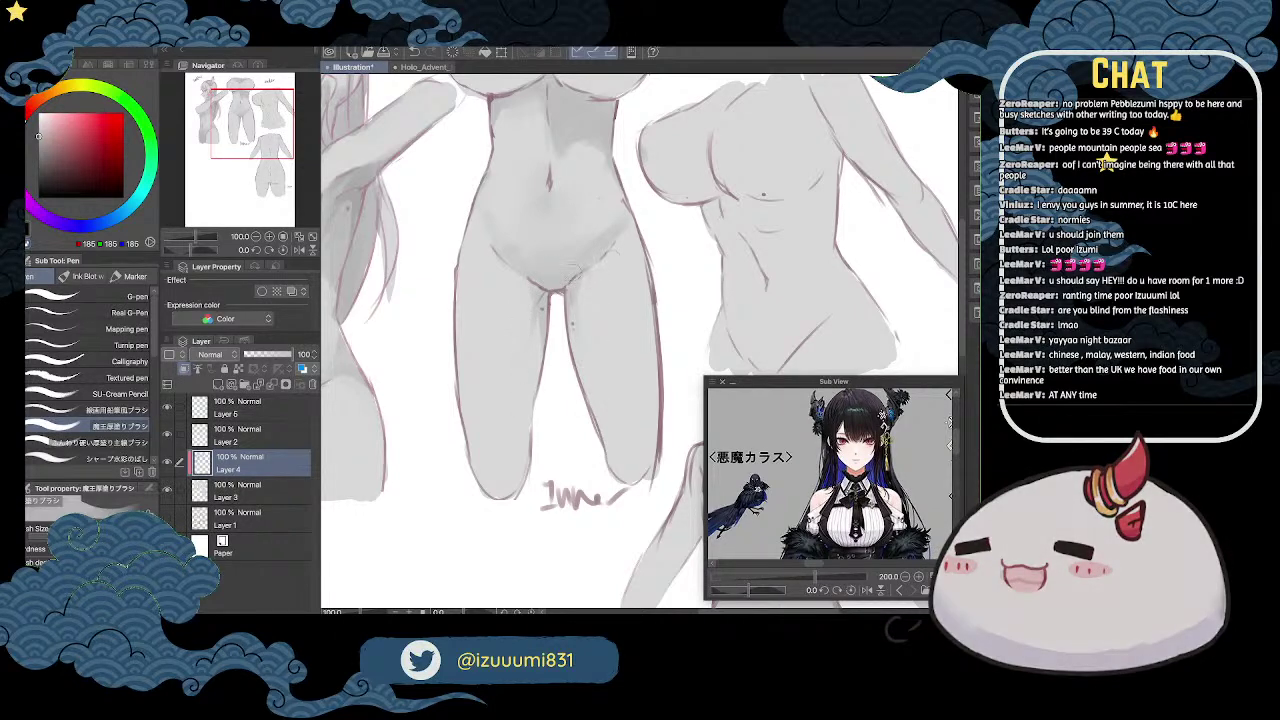
pyautogui.moveTo(460, 348); pyautogui.dragTo(465, 419)
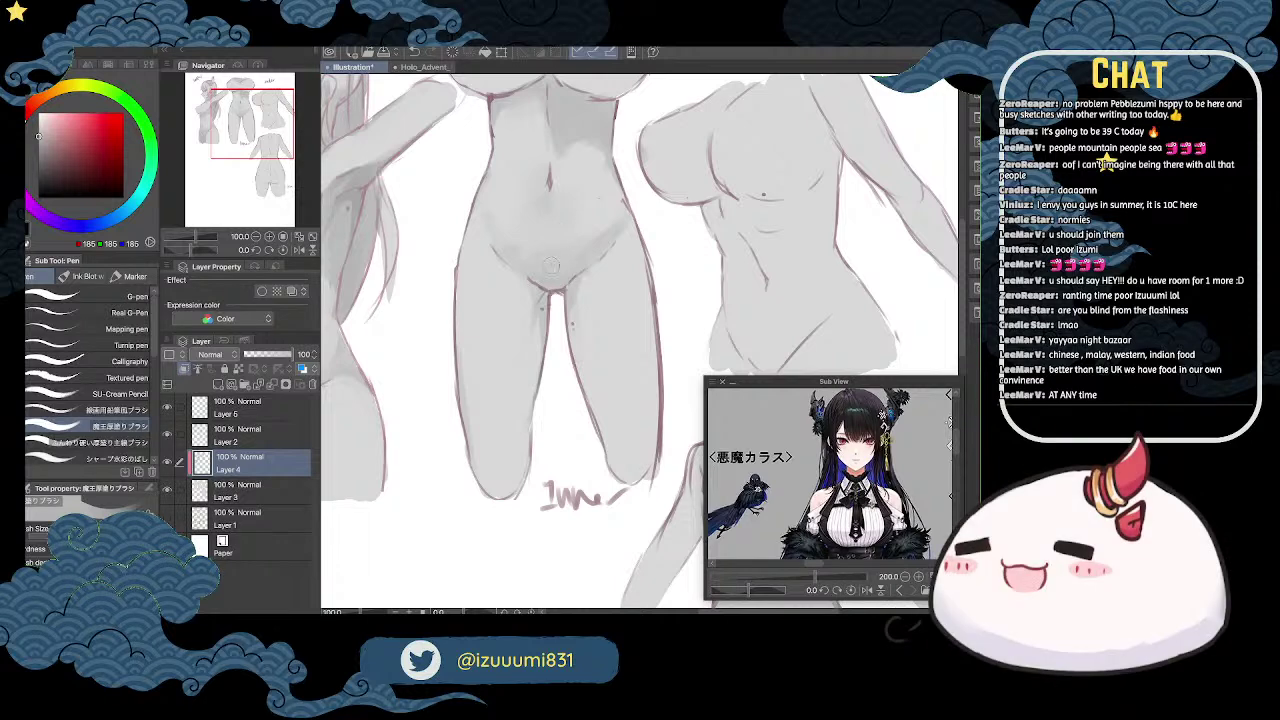
pyautogui.moveTo(534, 394); pyautogui.dragTo(533, 502)
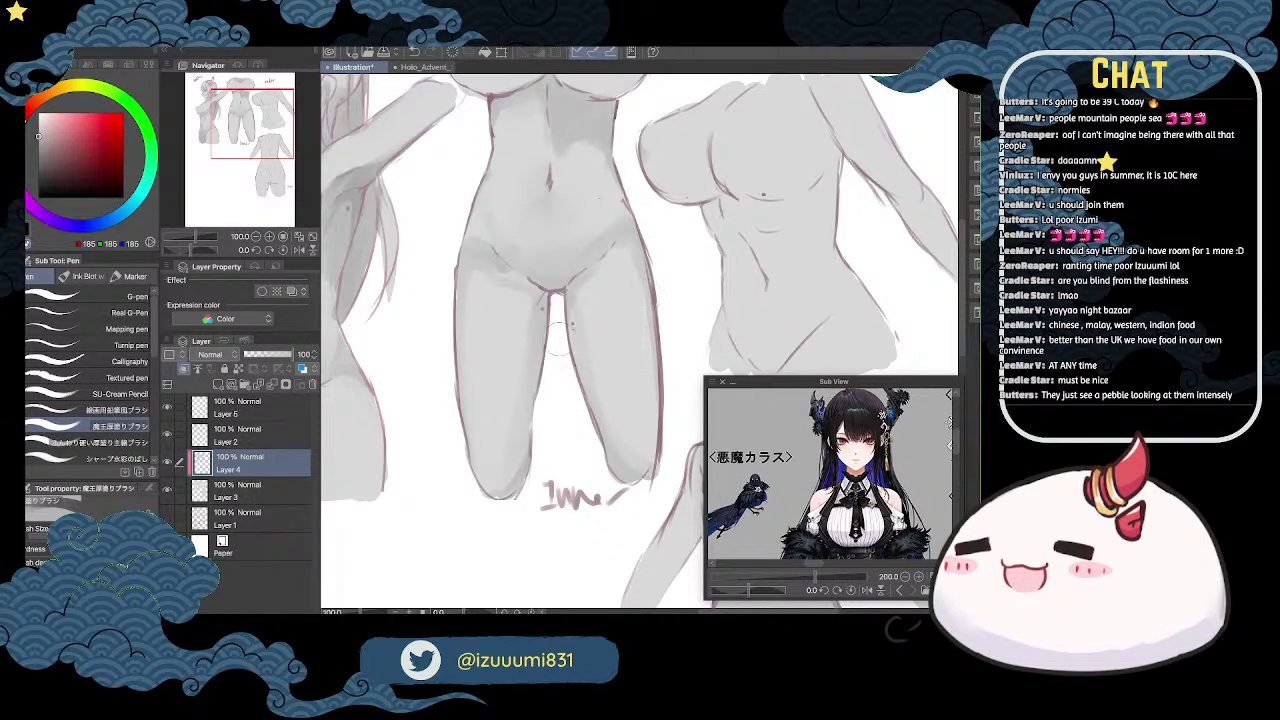
# Step: Add a new layer above all others and set up the SU-Cream Pencil with dark brown 76, 65, 65
pyautogui.moveTo(617, 233); pyautogui.dragTo(627, 158)
pyautogui.click(256, 412)
pyautogui.click(218, 384)
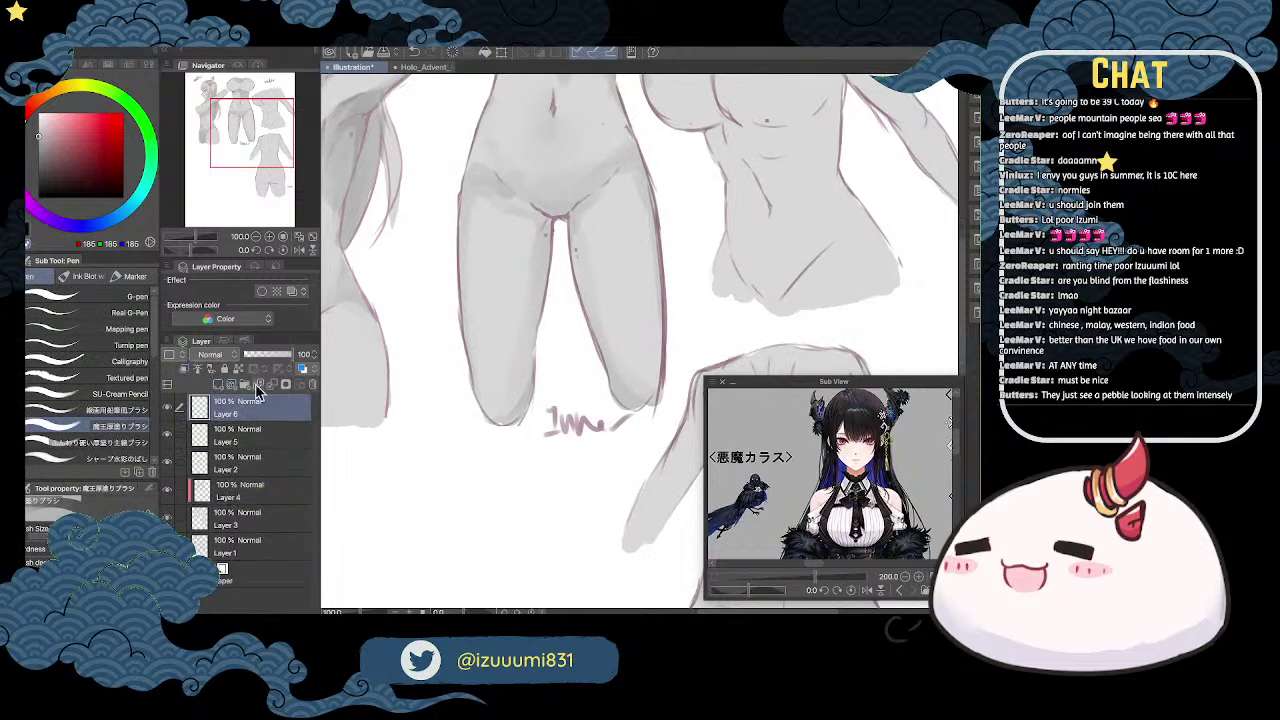
pyautogui.click(51, 172)
pyautogui.moveTo(545, 345); pyautogui.dragTo(684, 128)
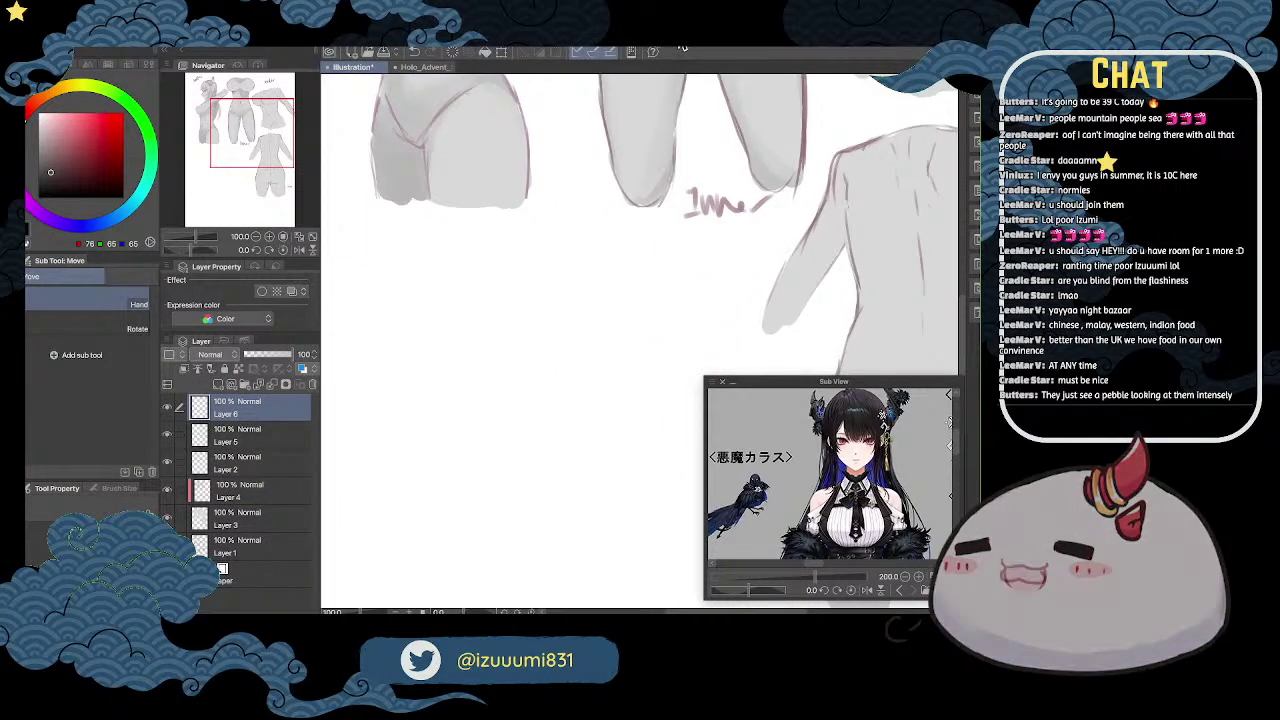
pyautogui.click(140, 396)
# Step: Sketch a doodle face in the blank area below the WAKI figure, with two wide eyes, a small w-shaped mouth and short marks under the eyes
pyautogui.moveTo(491, 294); pyautogui.dragTo(648, 218)
pyautogui.moveTo(502, 279)
pyautogui.mouseDown()
pyautogui.moveTo(560, 273)
pyautogui.moveTo(501, 286)
pyautogui.moveTo(558, 282)
pyautogui.moveTo(528, 300)
pyautogui.moveTo(543, 299)
pyautogui.mouseUp()
pyautogui.moveTo(601, 280)
pyautogui.mouseDown()
pyautogui.moveTo(651, 274)
pyautogui.moveTo(658, 290)
pyautogui.moveTo(617, 302)
pyautogui.moveTo(633, 300)
pyautogui.mouseUp()
pyautogui.moveTo(620, 268)
pyautogui.mouseDown()
pyautogui.moveTo(628, 302)
pyautogui.moveTo(569, 282)
pyautogui.mouseUp()
pyautogui.press('space')
pyautogui.moveTo(489, 276); pyautogui.dragTo(487, 284)
pyautogui.moveTo(495, 276); pyautogui.dragTo(493, 284)
pyautogui.moveTo(501, 276); pyautogui.dragTo(499, 284)
pyautogui.moveTo(609, 275); pyautogui.dragTo(607, 283)
pyautogui.moveTo(615, 275); pyautogui.dragTo(613, 283)
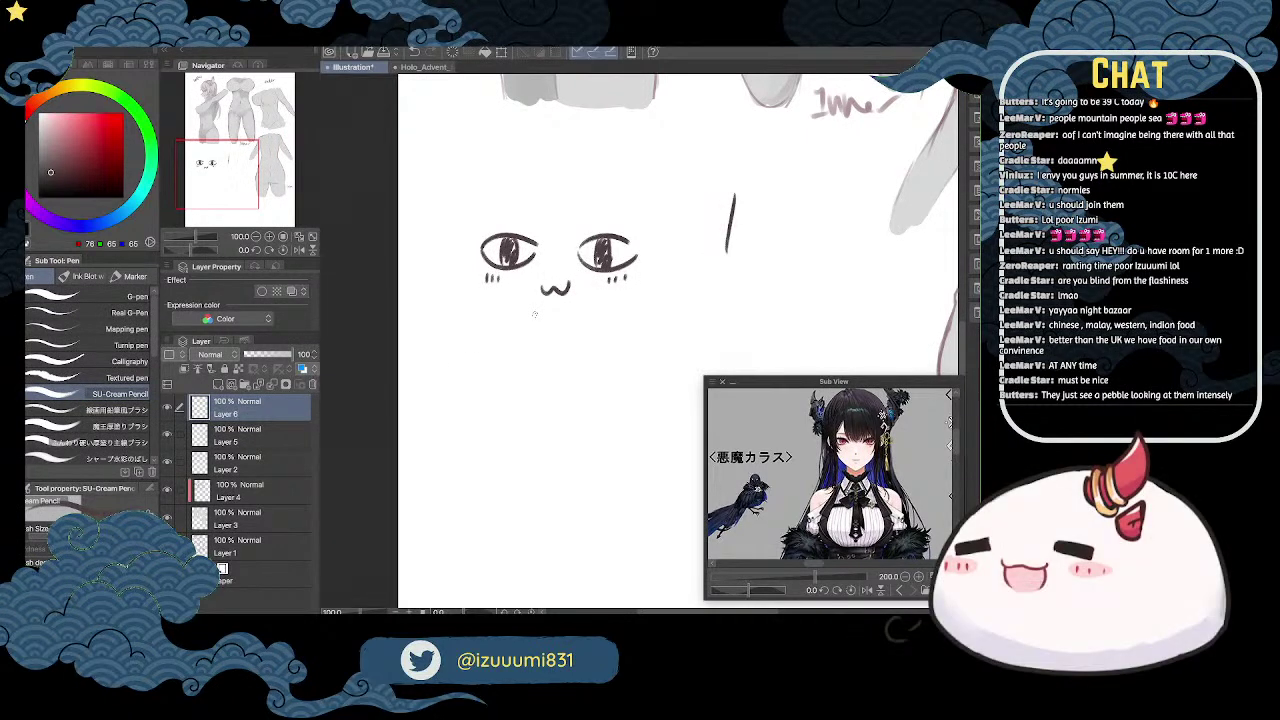
# Step: Draw two round-headed stick-like characters facing each other below the doodle face, with a raised arm and small facial features
pyautogui.moveTo(470, 325)
pyautogui.mouseDown()
pyautogui.moveTo(466, 352)
pyautogui.moveTo(488, 350)
pyautogui.moveTo(462, 408)
pyautogui.mouseUp()
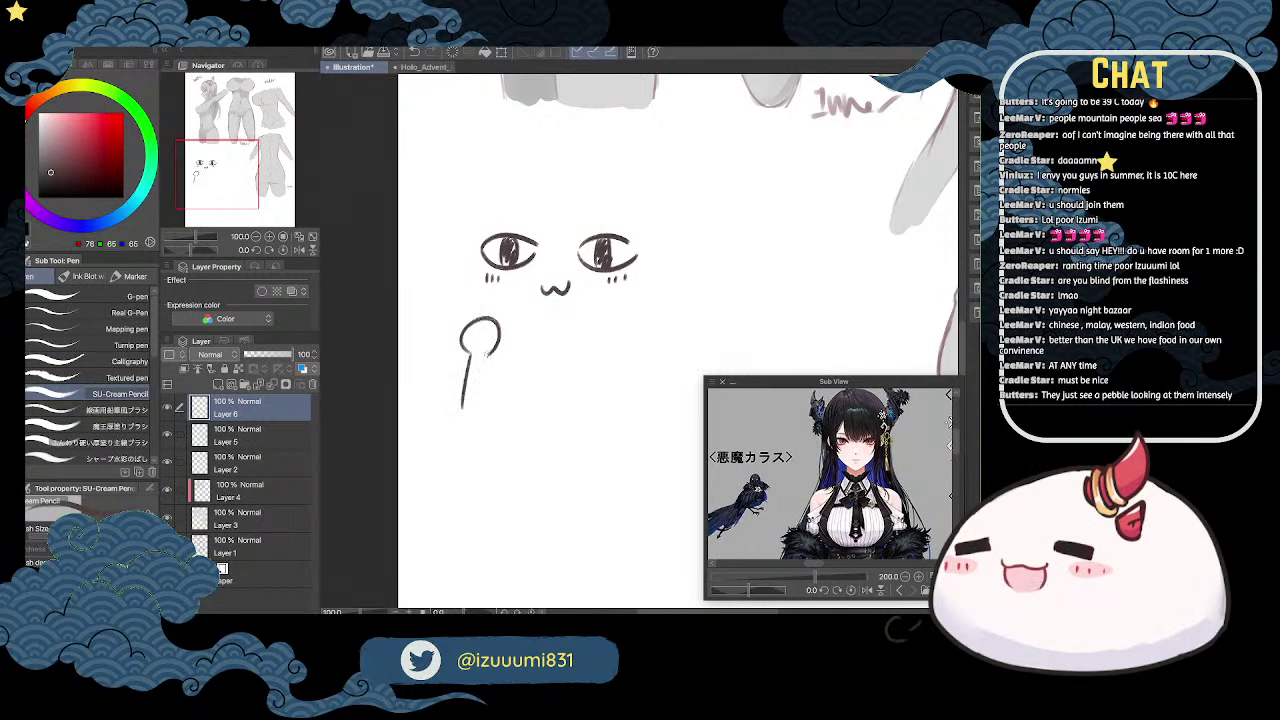
pyautogui.moveTo(487, 352); pyautogui.dragTo(487, 410)
pyautogui.moveTo(552, 324)
pyautogui.mouseDown()
pyautogui.moveTo(547, 350)
pyautogui.moveTo(568, 356)
pyautogui.moveTo(538, 412)
pyautogui.mouseUp()
pyautogui.moveTo(572, 354)
pyautogui.mouseDown()
pyautogui.moveTo(572, 418)
pyautogui.moveTo(545, 376)
pyautogui.moveTo(551, 361)
pyautogui.mouseUp()
pyautogui.moveTo(520, 367)
pyautogui.mouseDown()
pyautogui.moveTo(527, 379)
pyautogui.moveTo(553, 361)
pyautogui.moveTo(492, 354)
pyautogui.moveTo(558, 346)
pyautogui.mouseUp()
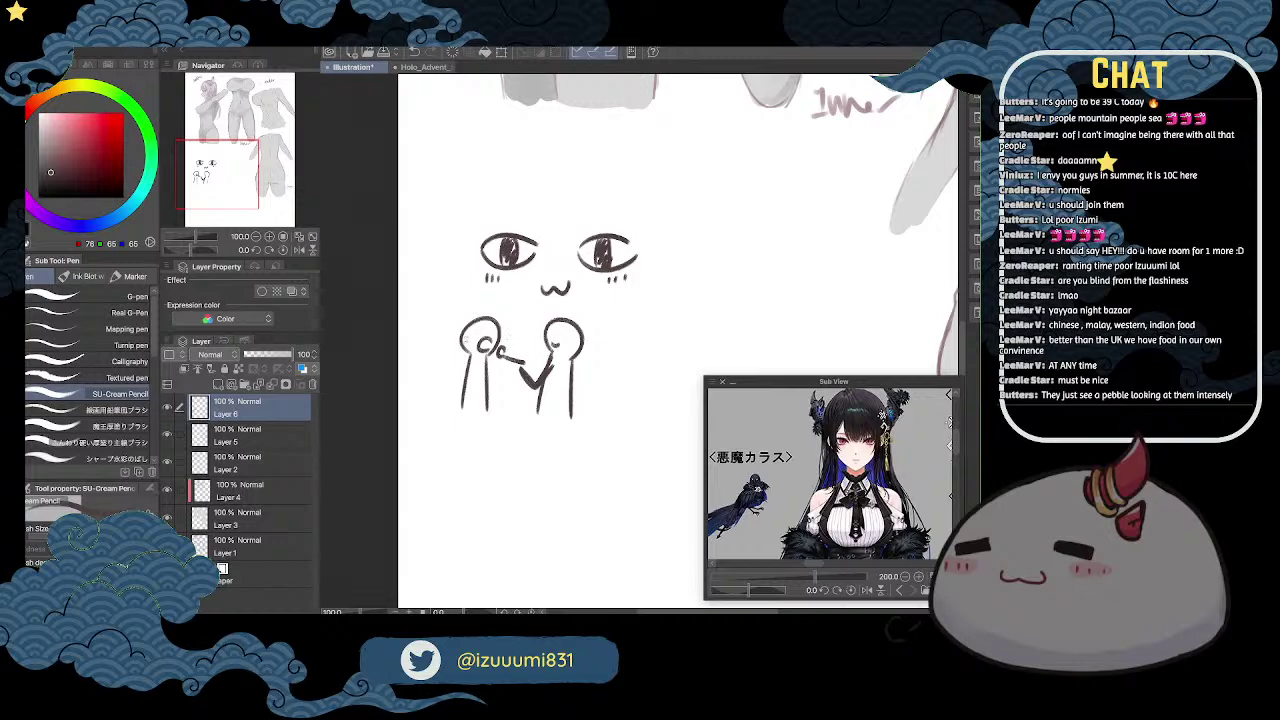
# Step: Add small emphasis marks around the two little characters and radiate jagged intensity lines outward from the doodle face's eyes
pyautogui.moveTo(563, 353); pyautogui.dragTo(564, 361)
pyautogui.moveTo(468, 302); pyautogui.dragTo(466, 311)
pyautogui.moveTo(481, 301); pyautogui.dragTo(479, 310)
pyautogui.moveTo(596, 324); pyautogui.dragTo(598, 333)
pyautogui.moveTo(452, 193)
pyautogui.mouseDown()
pyautogui.moveTo(470, 228)
pyautogui.moveTo(446, 258)
pyautogui.mouseUp()
pyautogui.moveTo(485, 180)
pyautogui.mouseDown()
pyautogui.moveTo(490, 212)
pyautogui.moveTo(508, 204)
pyautogui.mouseUp()
pyautogui.moveTo(627, 188)
pyautogui.mouseDown()
pyautogui.moveTo(618, 218)
pyautogui.moveTo(670, 196)
pyautogui.moveTo(696, 234)
pyautogui.mouseUp()
pyautogui.moveTo(662, 254)
pyautogui.mouseDown()
pyautogui.moveTo(682, 247)
pyautogui.moveTo(678, 272)
pyautogui.moveTo(702, 268)
pyautogui.mouseUp()
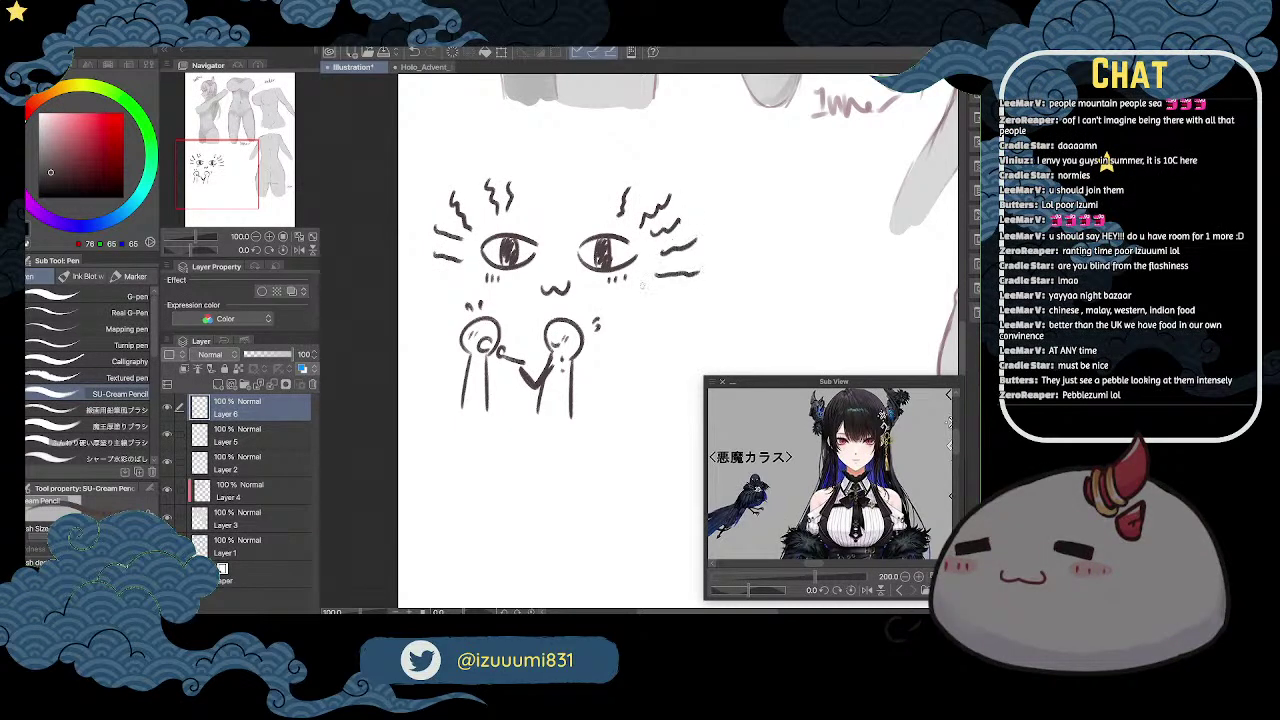
# Step: Draw arms between the two little characters and add wavy lines on both sides of the doodle face
pyautogui.moveTo(476, 366); pyautogui.dragTo(486, 386)
pyautogui.moveTo(494, 374)
pyautogui.mouseDown()
pyautogui.moveTo(484, 386)
pyautogui.moveTo(544, 366)
pyautogui.moveTo(525, 367)
pyautogui.mouseUp()
pyautogui.moveTo(525, 360)
pyautogui.mouseDown()
pyautogui.moveTo(543, 371)
pyautogui.moveTo(497, 372)
pyautogui.mouseUp()
pyautogui.moveTo(497, 370); pyautogui.dragTo(491, 381)
pyautogui.moveTo(434, 293); pyautogui.dragTo(464, 285)
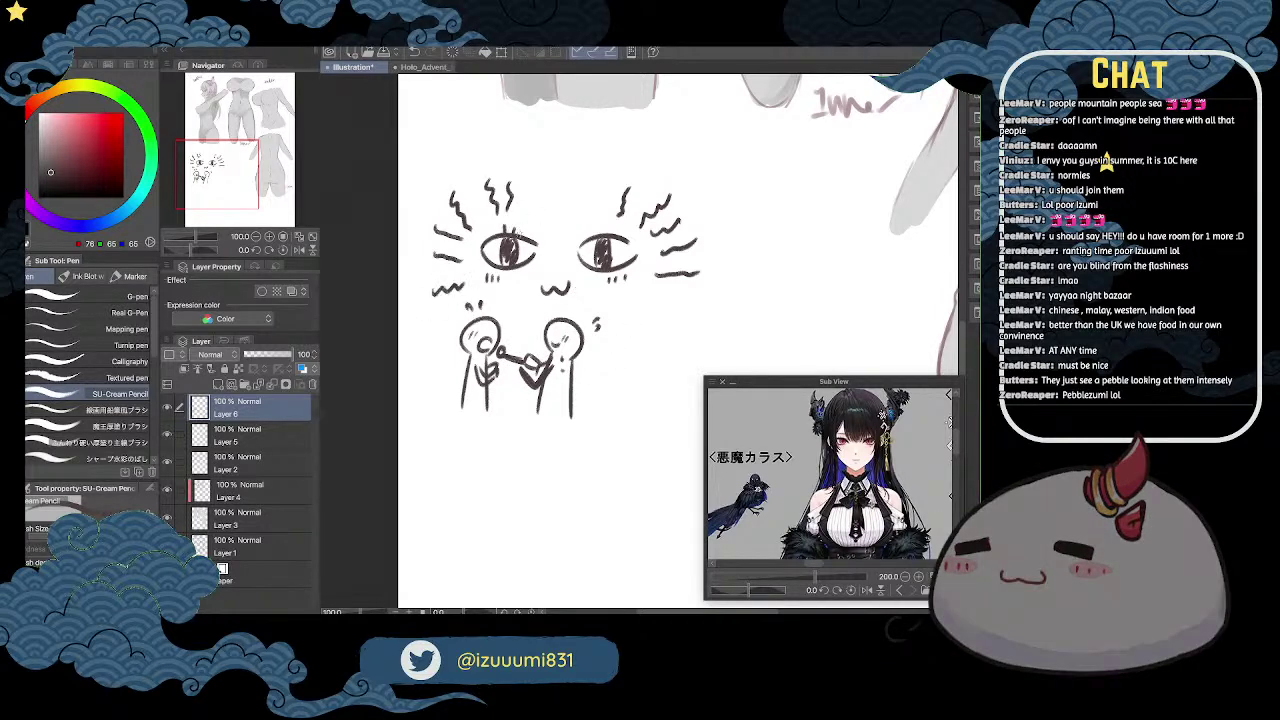
pyautogui.moveTo(638, 297); pyautogui.dragTo(678, 306)
# Step: Delete the doodle layer, Layer 6
pyautogui.scroll(-2, 756, 282)
pyautogui.moveTo(778, 276)
pyautogui.mouseDown()
pyautogui.moveTo(711, 266)
pyautogui.moveTo(625, 392)
pyautogui.mouseUp()
pyautogui.moveTo(288, 447); pyautogui.dragTo(313, 385)
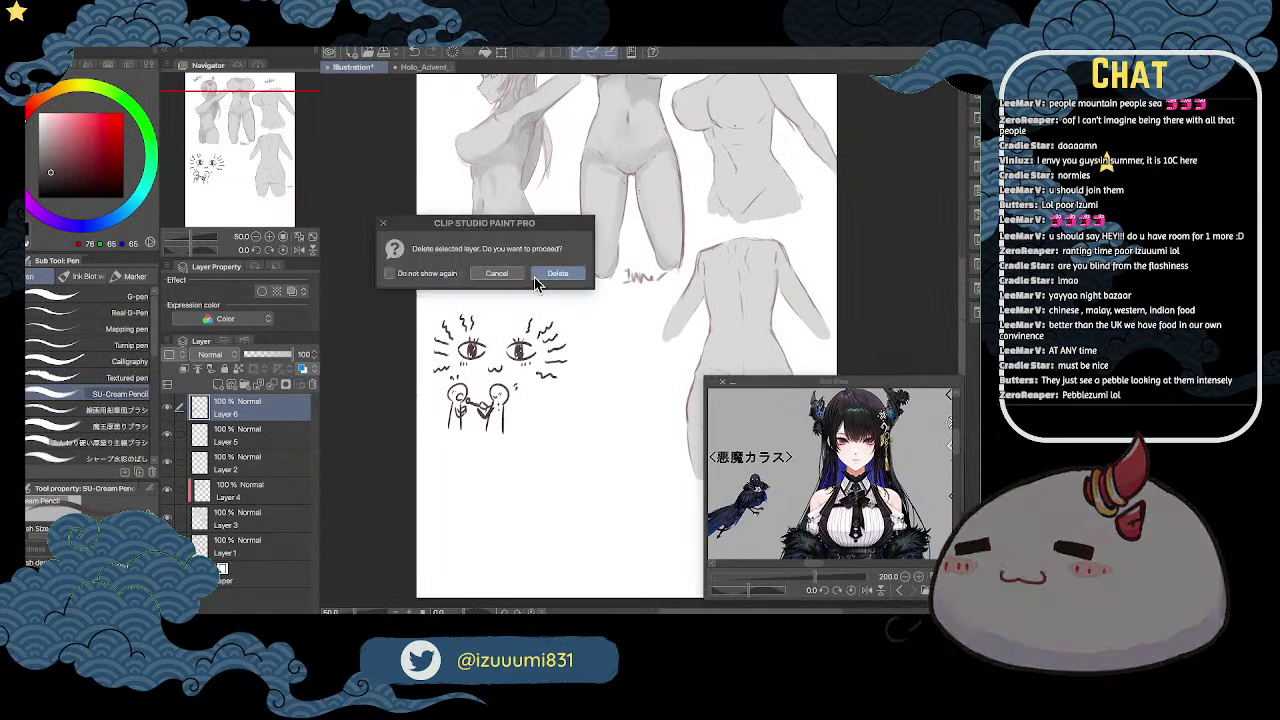
pyautogui.click(545, 275)
# Step: Make Layer 4 active and set up the 魔王厚塗りブラシ brush with grey 166, 166, 166
pyautogui.click(38, 130)
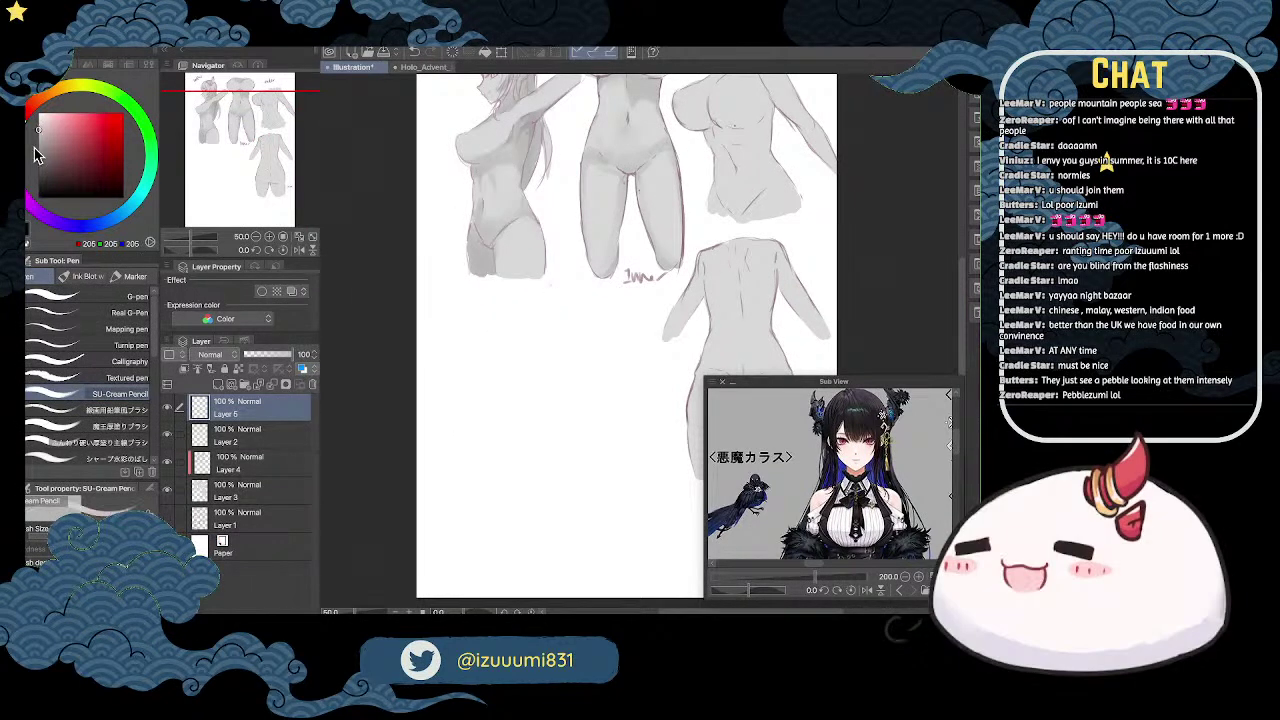
pyautogui.click(43, 139)
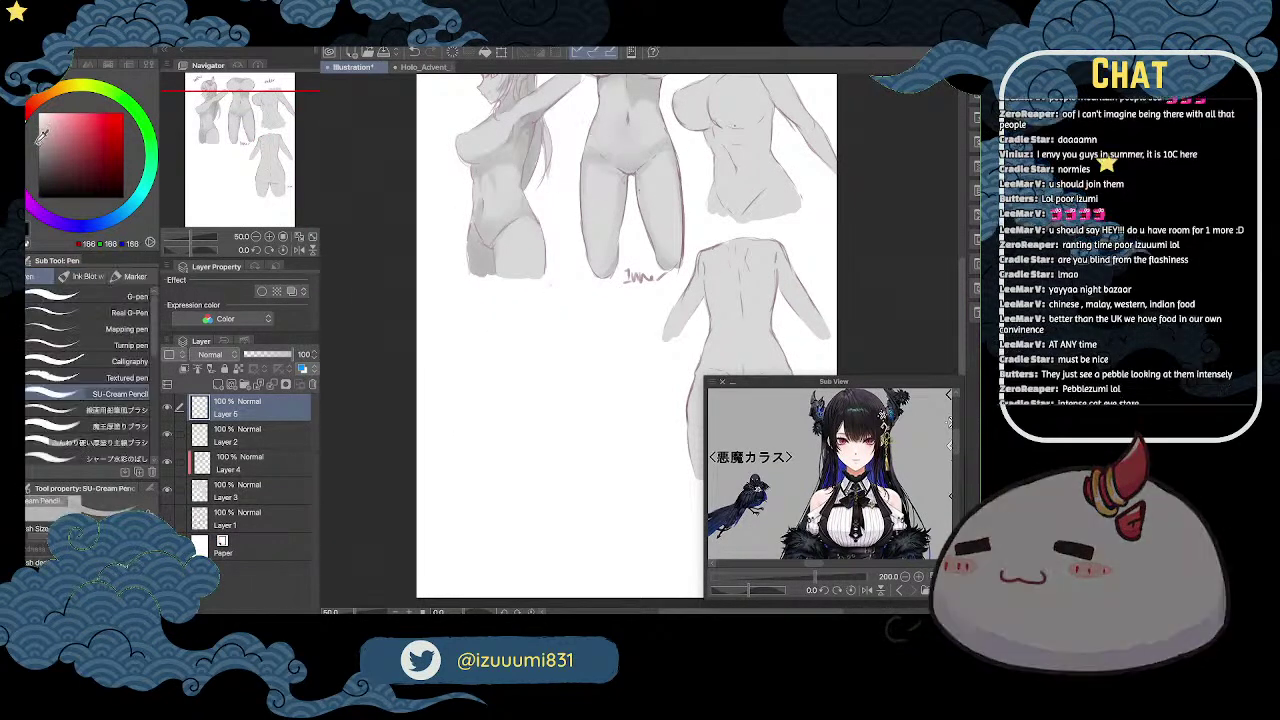
pyautogui.click(274, 464)
pyautogui.moveTo(670, 172); pyautogui.dragTo(587, 275)
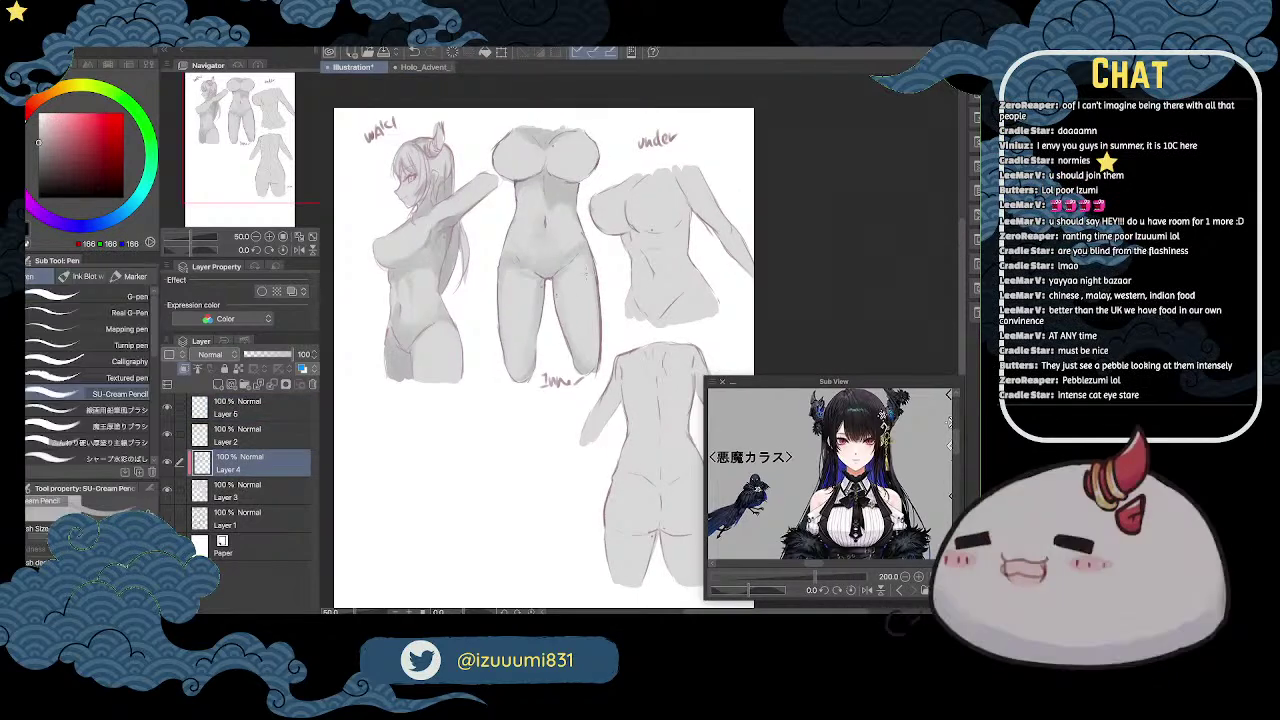
pyautogui.scroll(1, 587, 273)
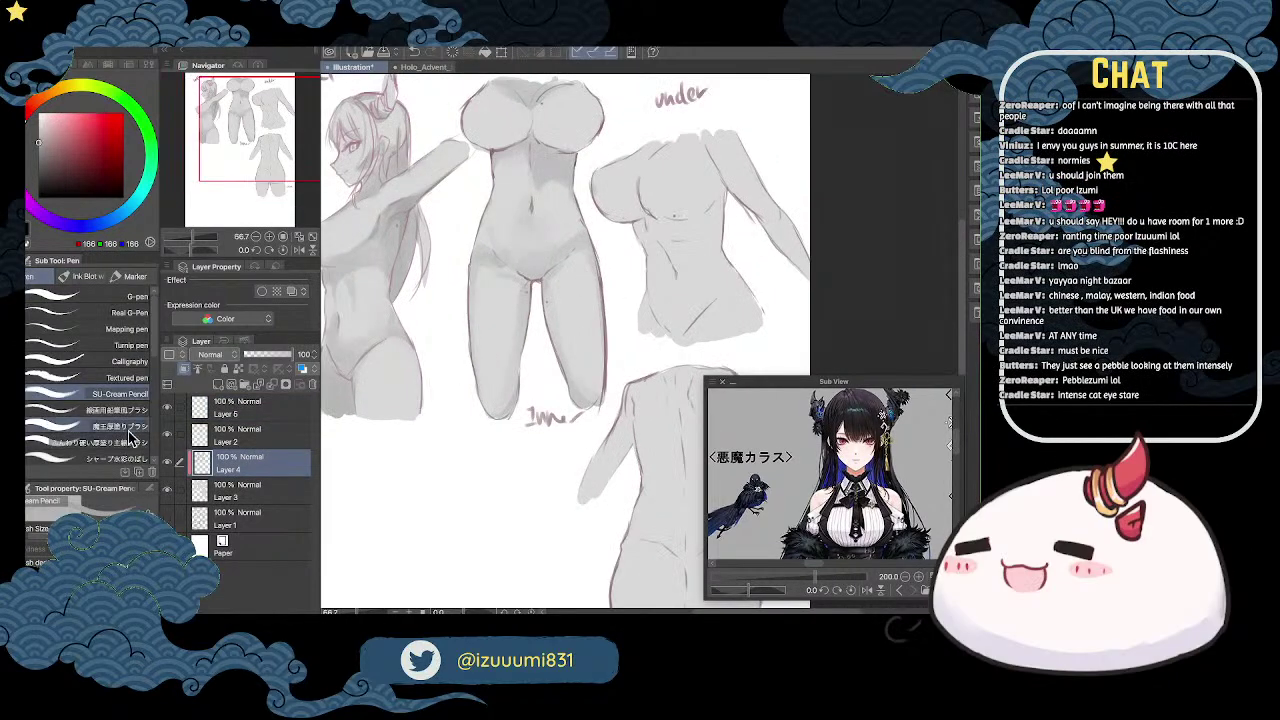
pyautogui.click(120, 426)
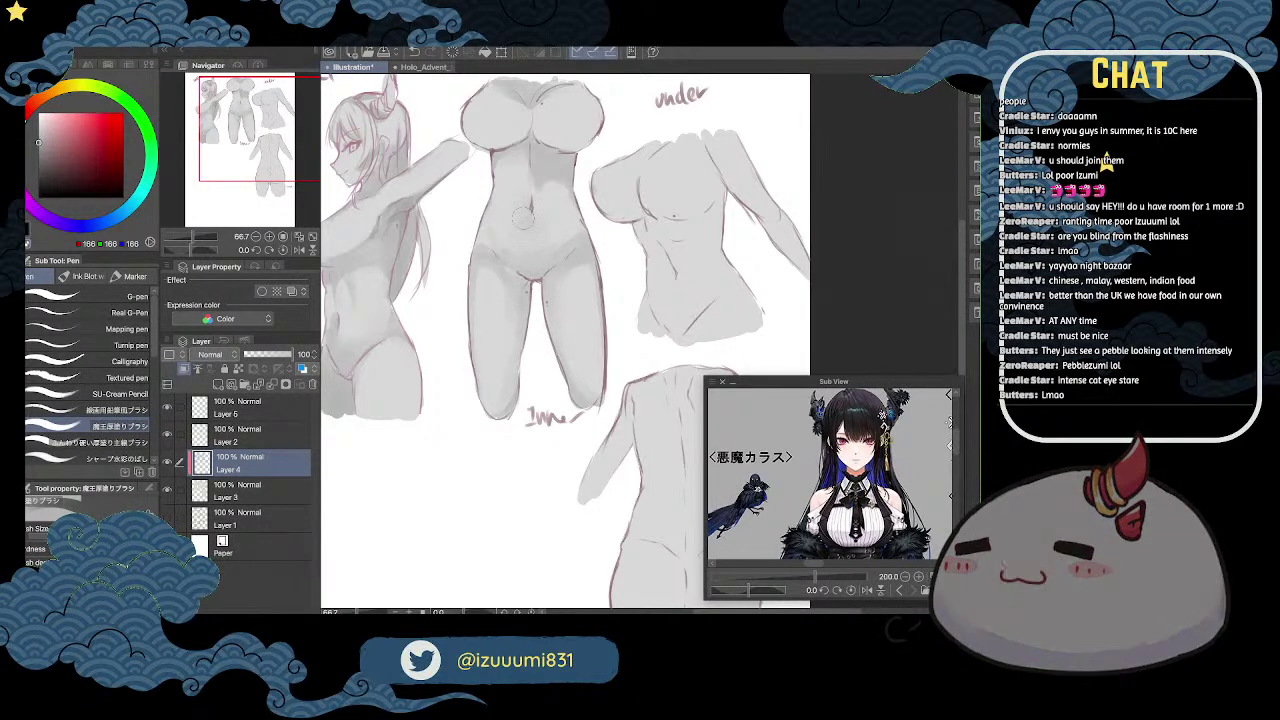
# Step: Refine the shading on the Inner figure's abdomen and the ribs below the bust
pyautogui.press('c')
pyautogui.moveTo(540, 190); pyautogui.dragTo(532, 272)
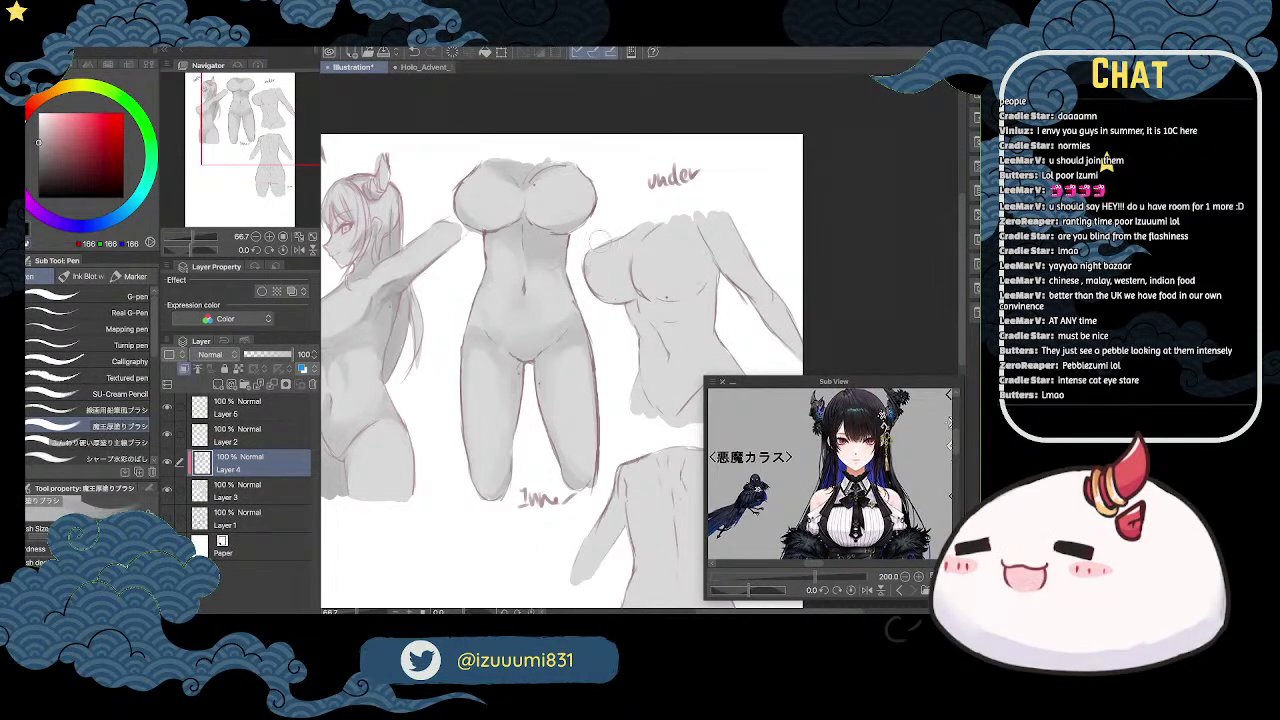
pyautogui.scroll(-1, 600, 240)
pyautogui.scroll(1, 600, 240)
pyautogui.scroll(2, 556, 230)
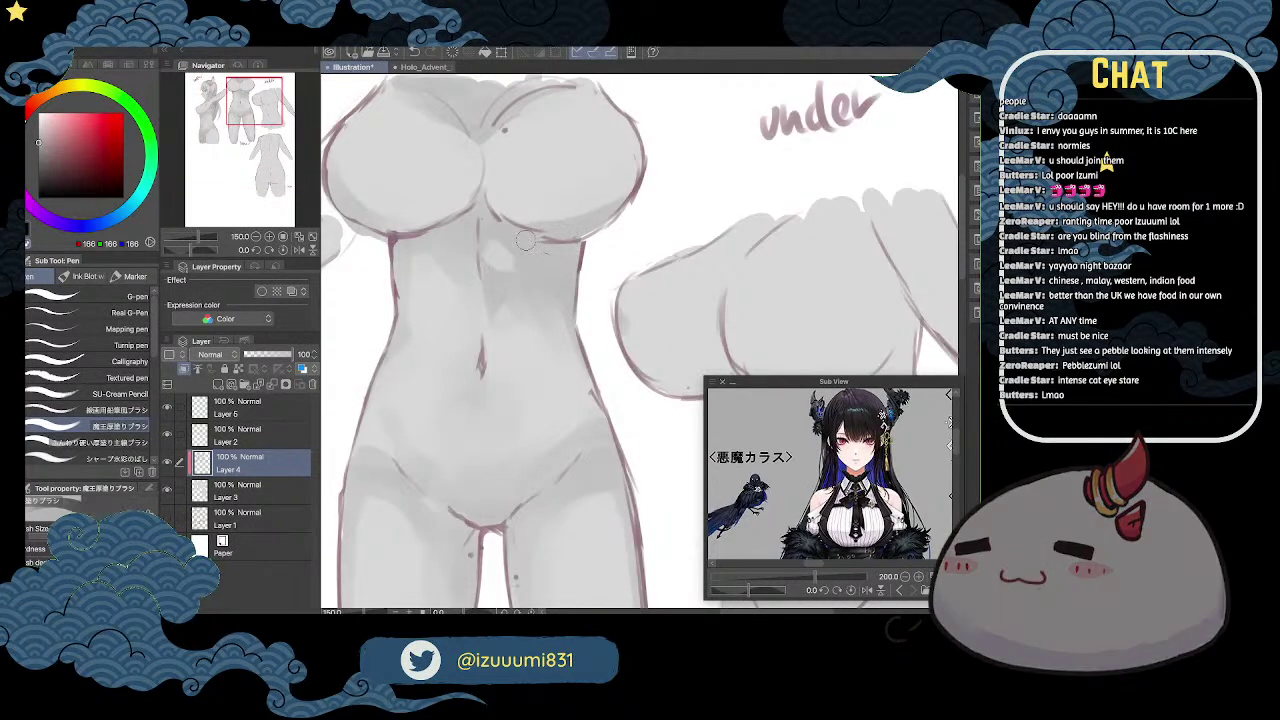
pyautogui.scroll(-2, 515, 278)
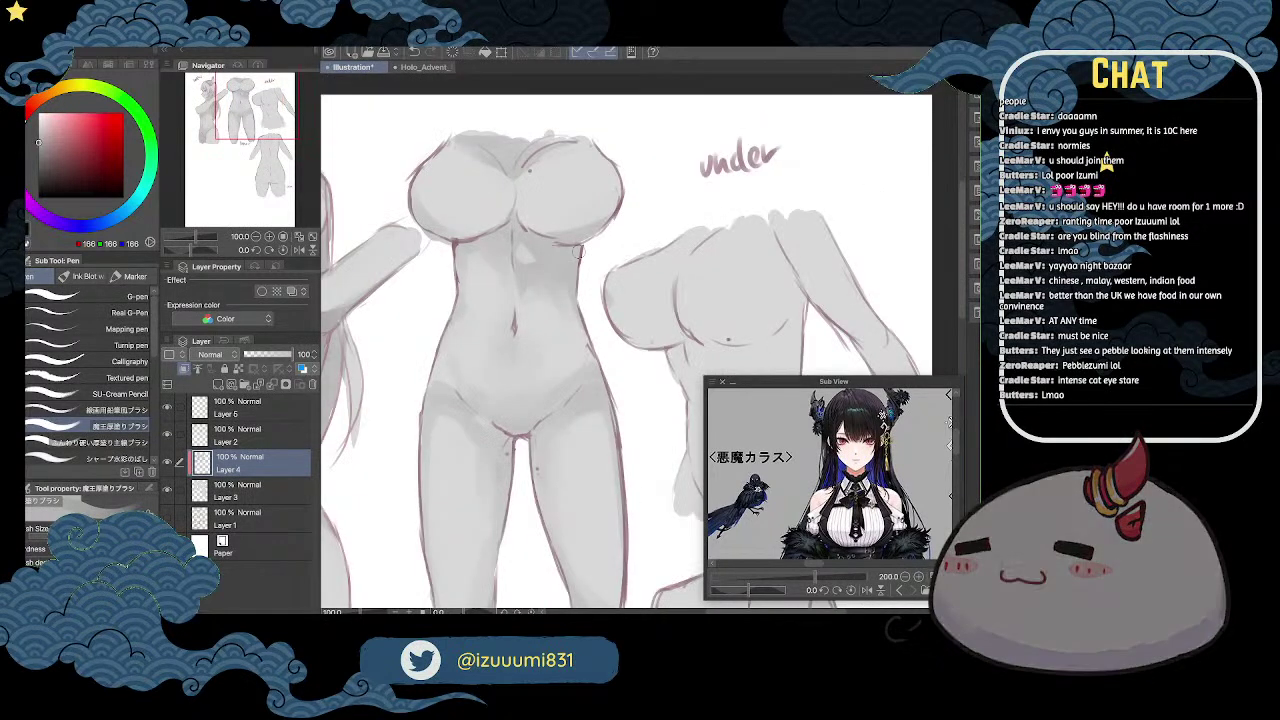
pyautogui.scroll(-1, 578, 252)
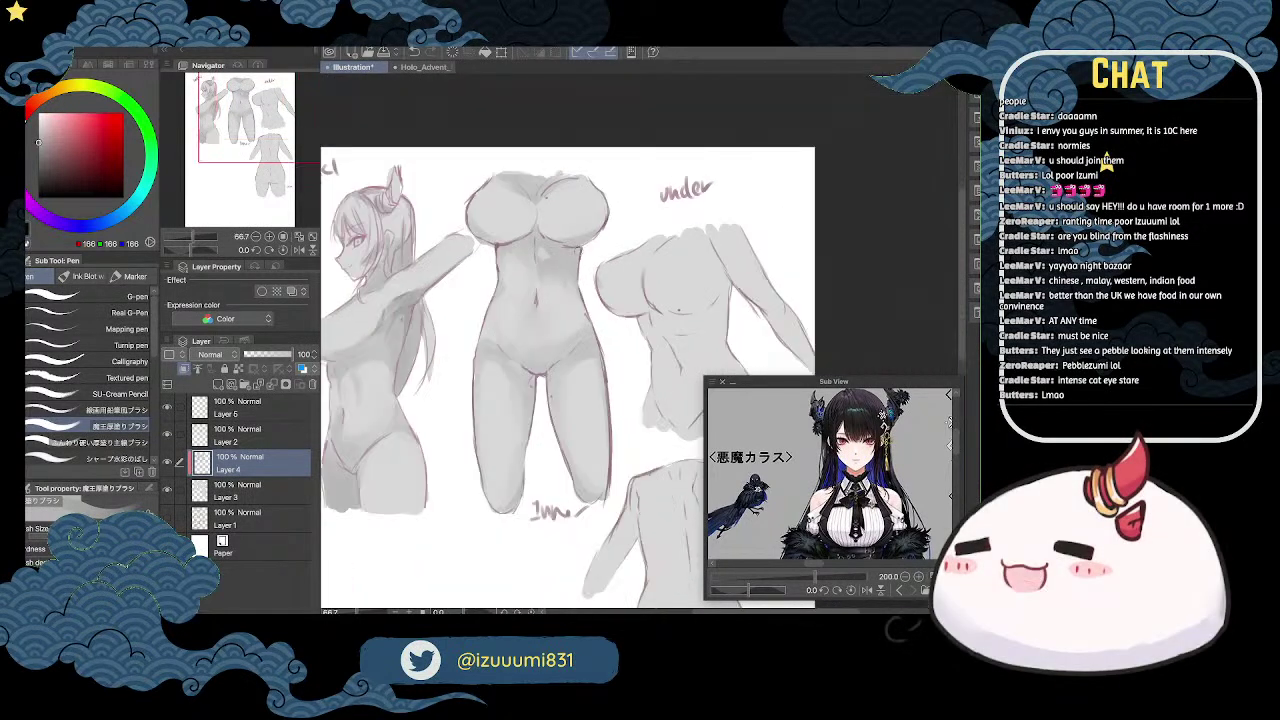
# Step: Deepen the shading along the Inner figure's hip crease and upper inner thigh, using grey 142, 142, 142 near the crotch
pyautogui.press('space')
pyautogui.moveTo(651, 294); pyautogui.dragTo(647, 284)
pyautogui.scroll(3, 647, 283)
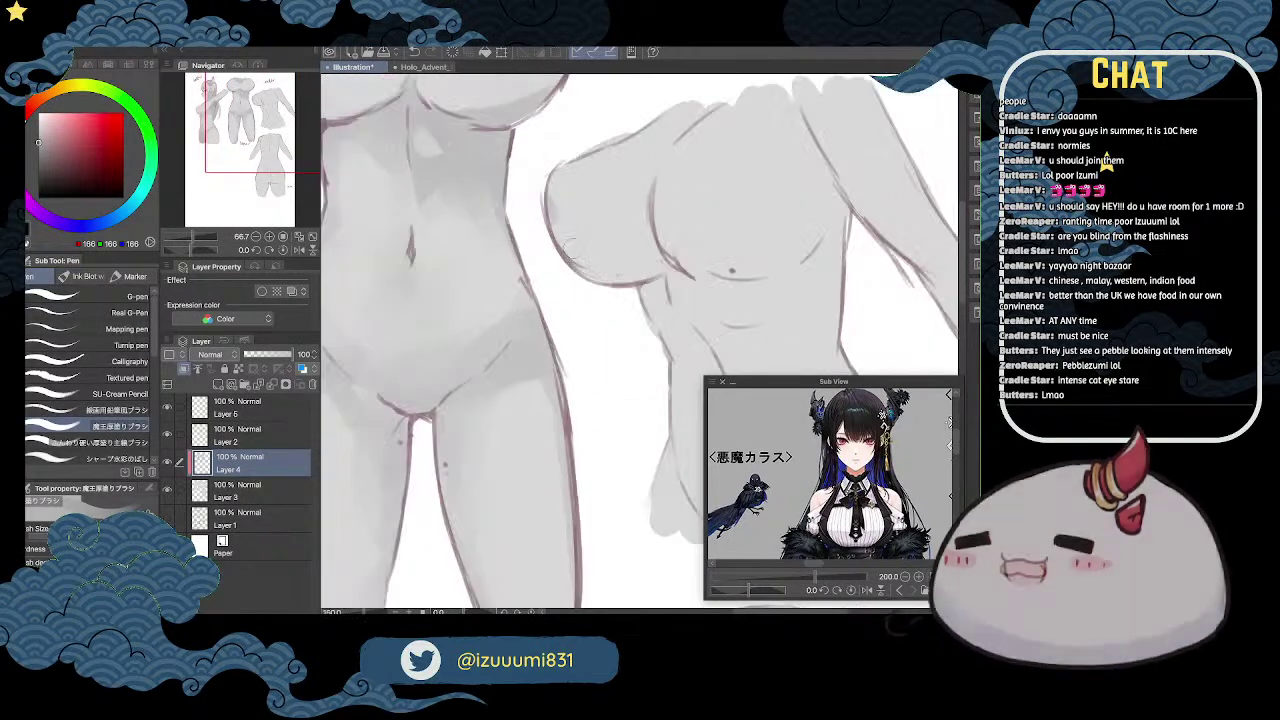
pyautogui.moveTo(701, 150); pyautogui.dragTo(741, 140)
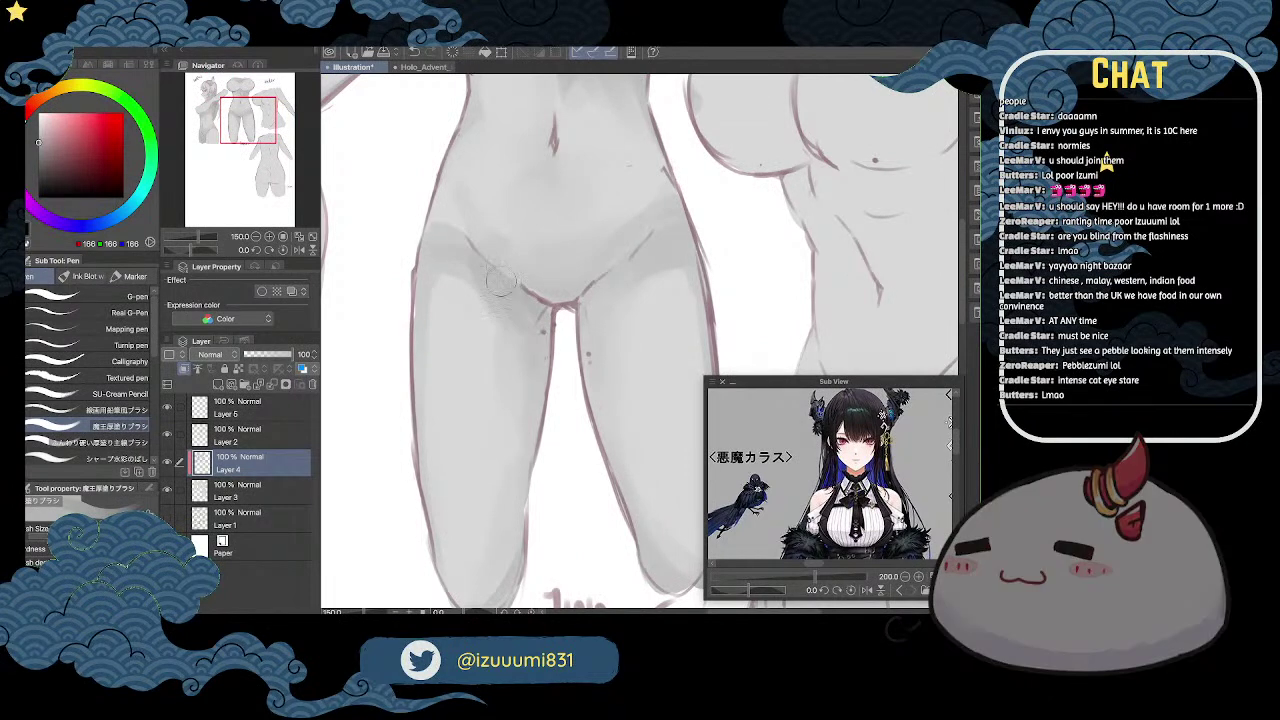
pyautogui.click(39, 151)
pyautogui.moveTo(545, 311); pyautogui.dragTo(540, 334)
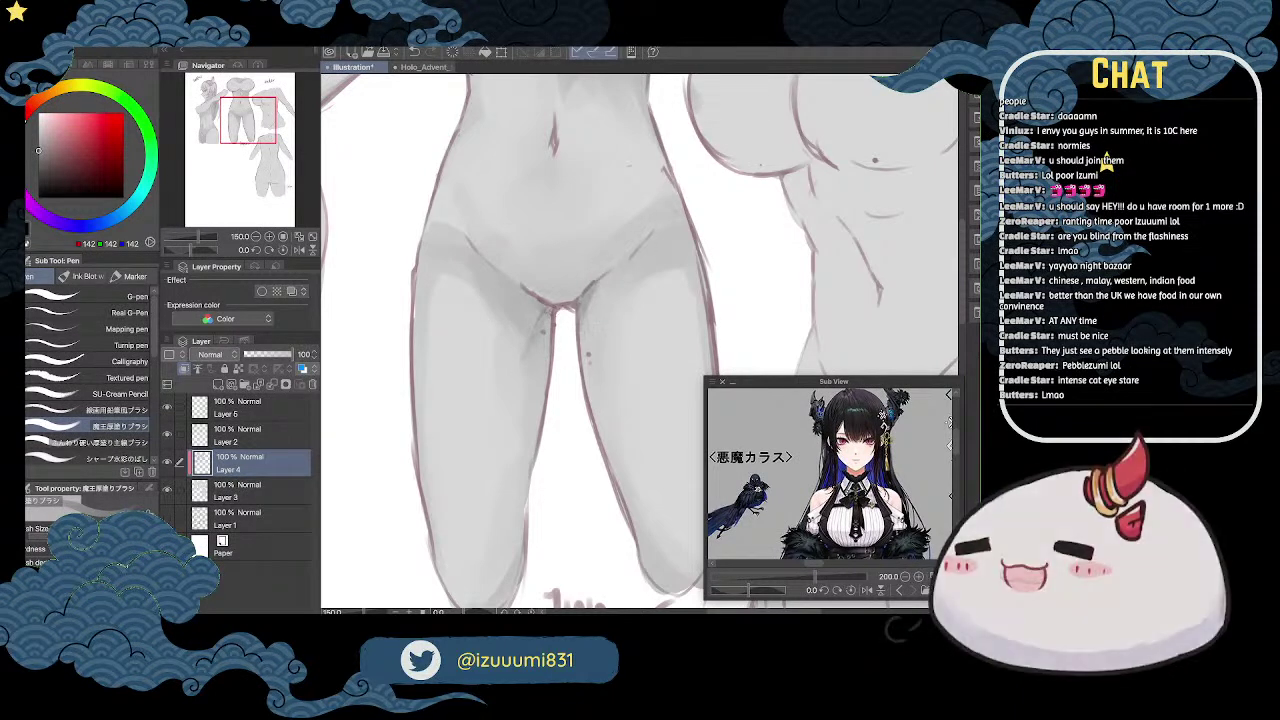
# Step: Build up the shadows down both inner thighs of the Inner figure
pyautogui.hotkey('ctrl', '-')
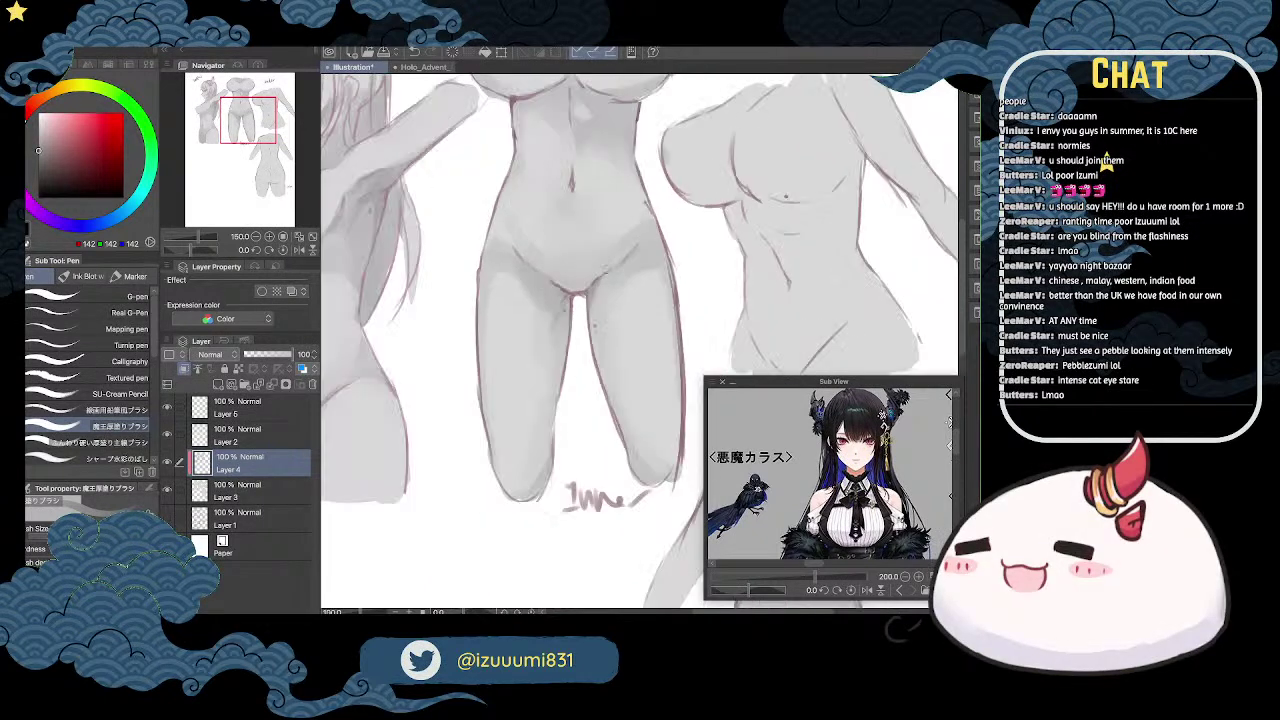
pyautogui.press('space')
pyautogui.moveTo(659, 258); pyautogui.dragTo(630, 214)
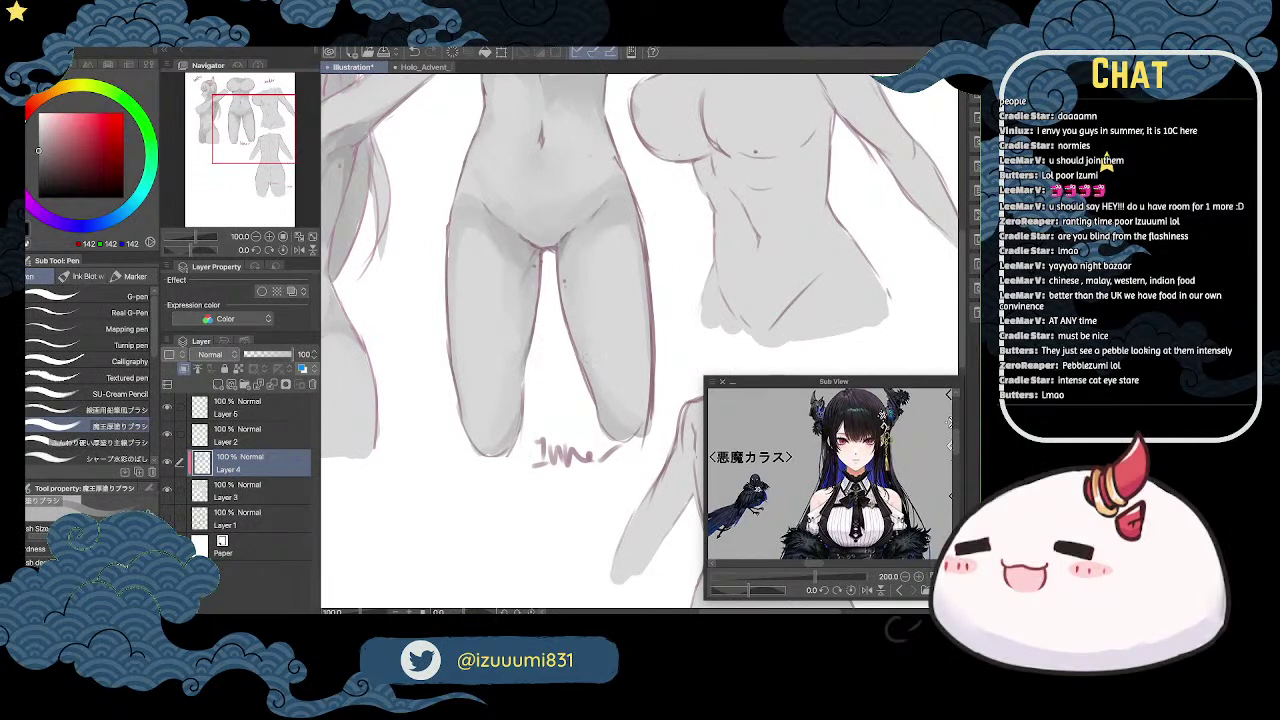
pyautogui.scroll(1, 656, 265)
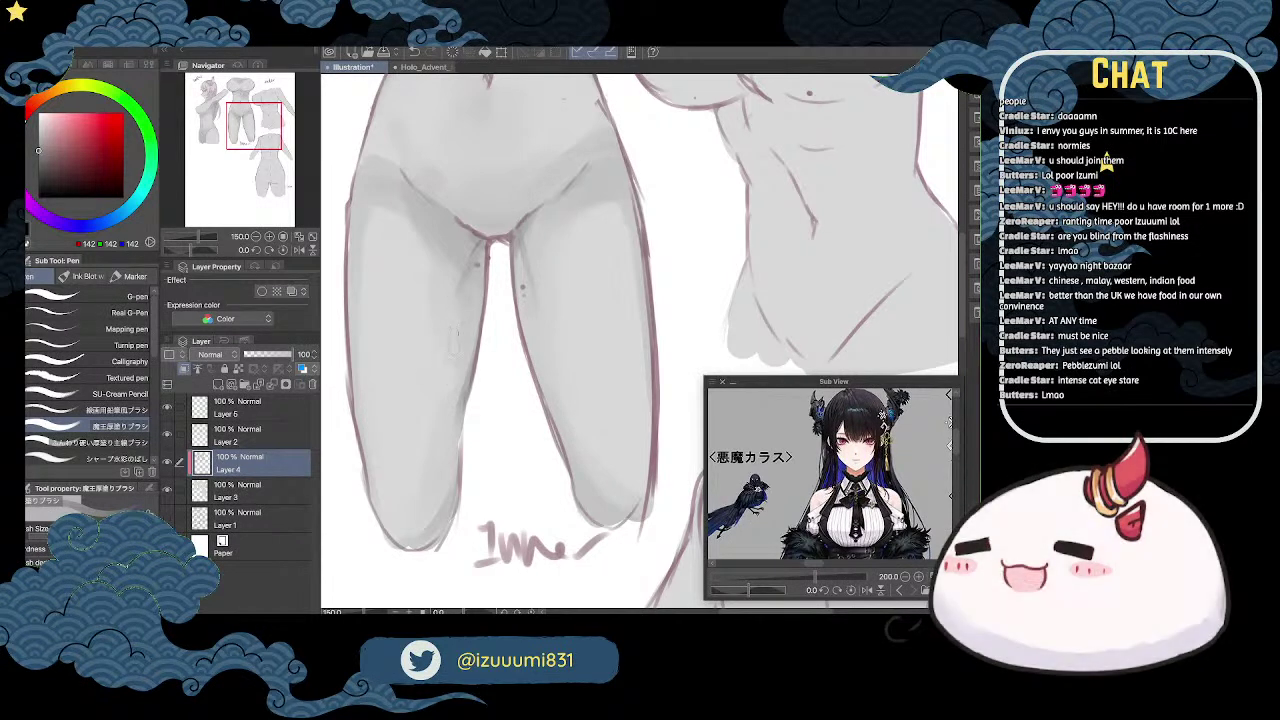
pyautogui.scroll(-1, 473, 378)
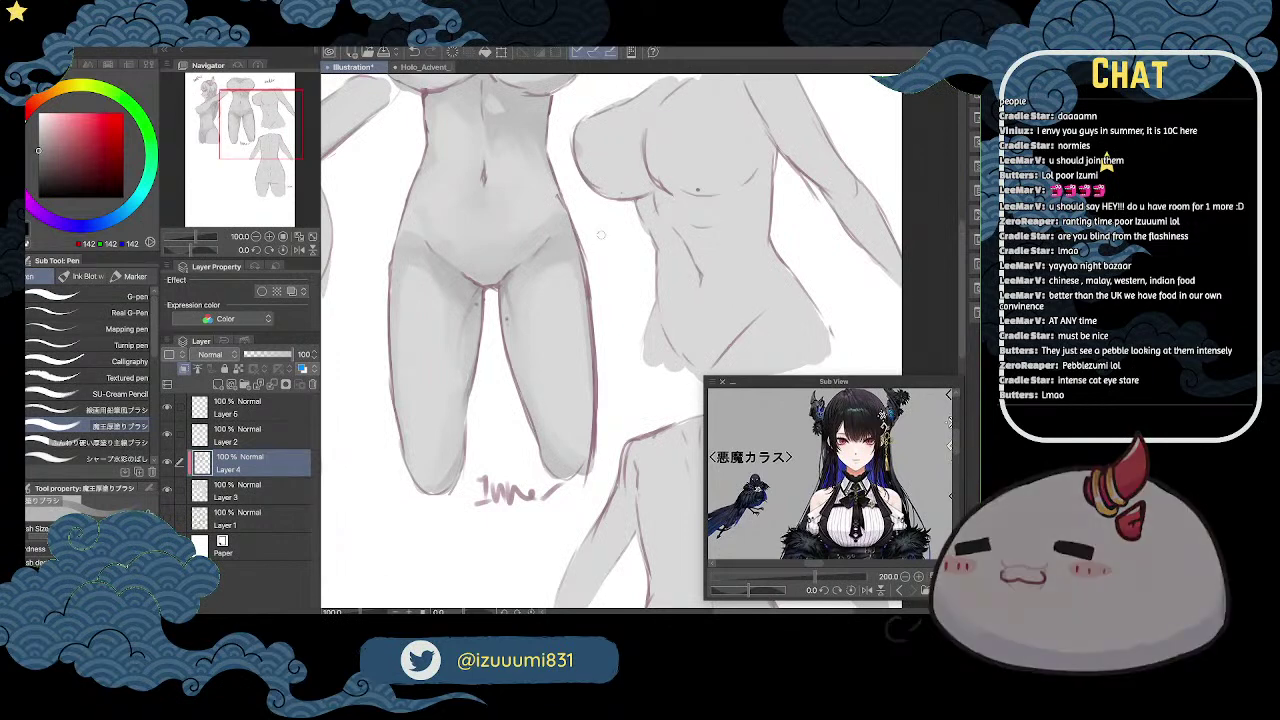
# Step: Shade the undersides and outer edge of the "under" figure's bust, and the area near the armpit, with grey 195, 195, 195
pyautogui.scroll(-1, 617, 225)
pyautogui.press('space')
pyautogui.moveTo(687, 224); pyautogui.dragTo(687, 178)
pyautogui.moveTo(640, 258); pyautogui.dragTo(666, 229)
pyautogui.moveTo(725, 177); pyautogui.dragTo(620, 232)
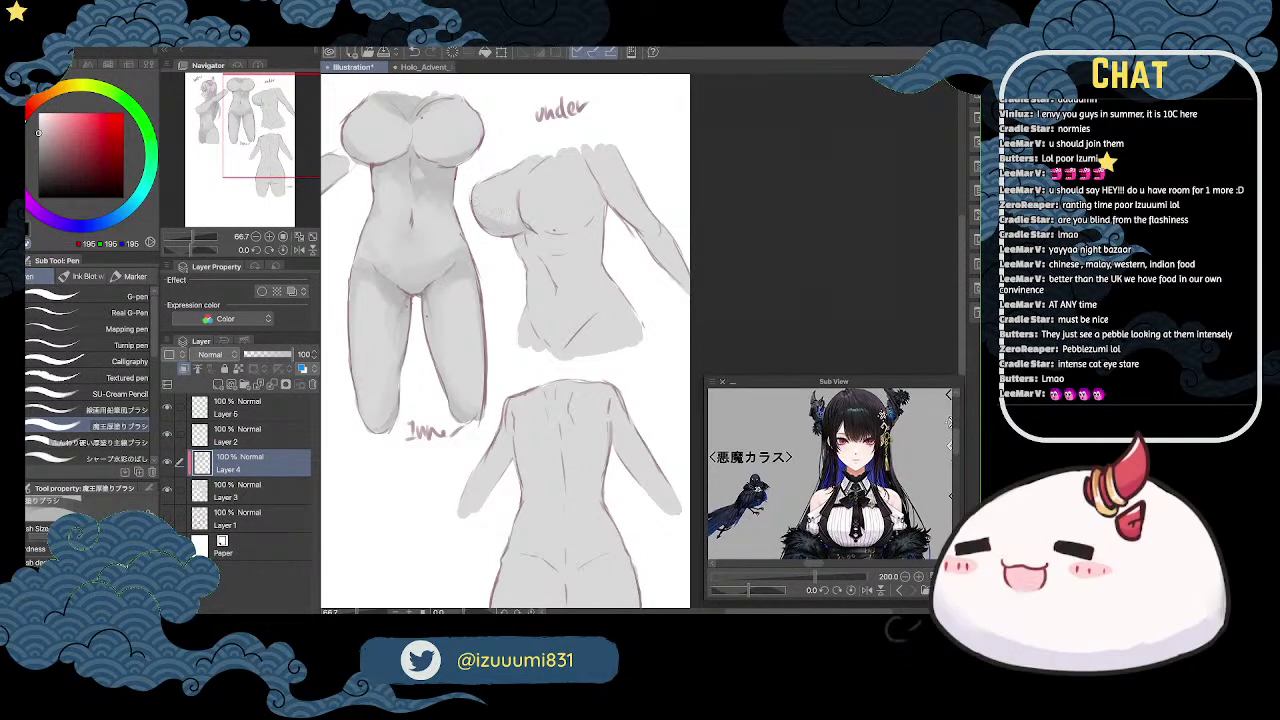
pyautogui.scroll(1, 533, 199)
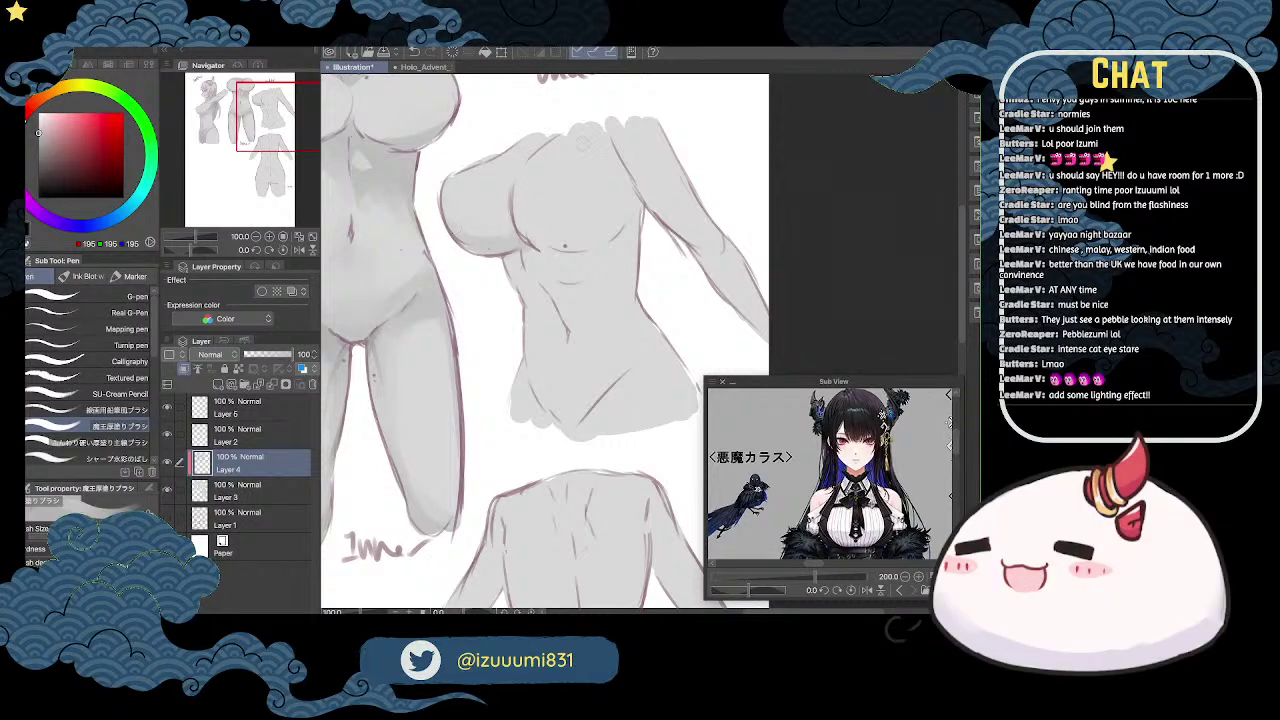
pyautogui.moveTo(518, 222); pyautogui.dragTo(591, 249)
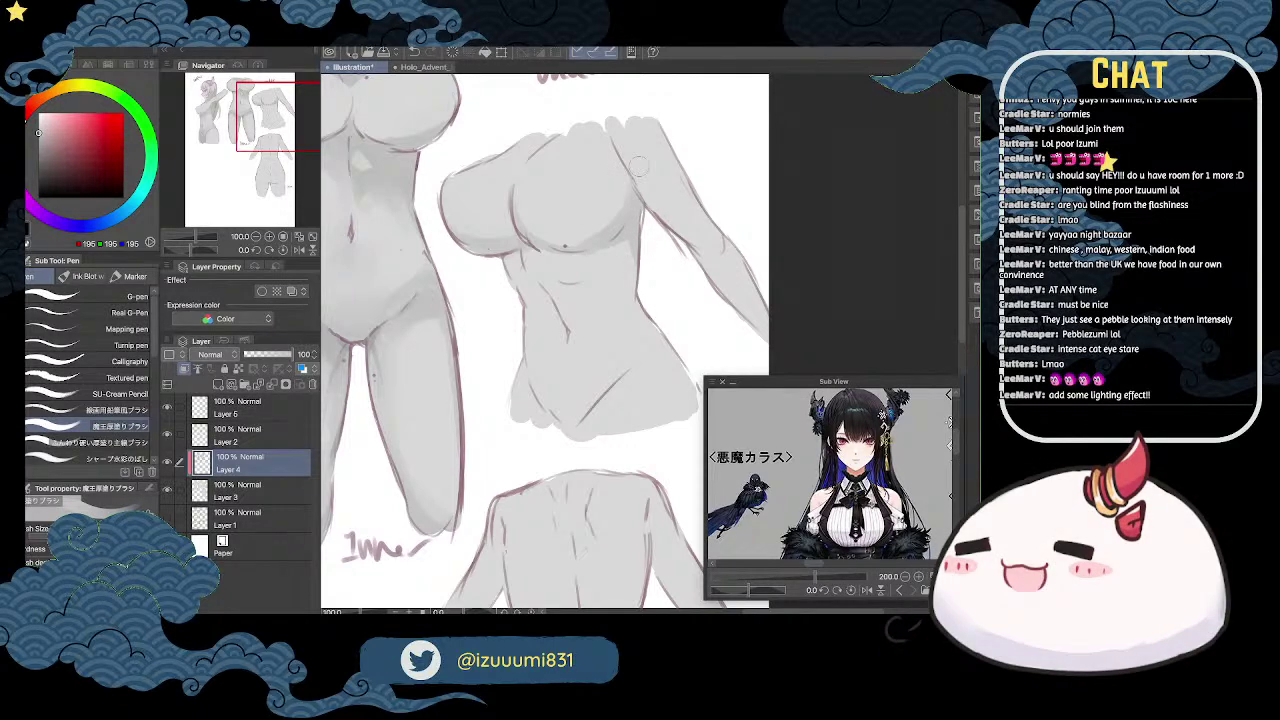
pyautogui.moveTo(634, 188); pyautogui.dragTo(617, 209)
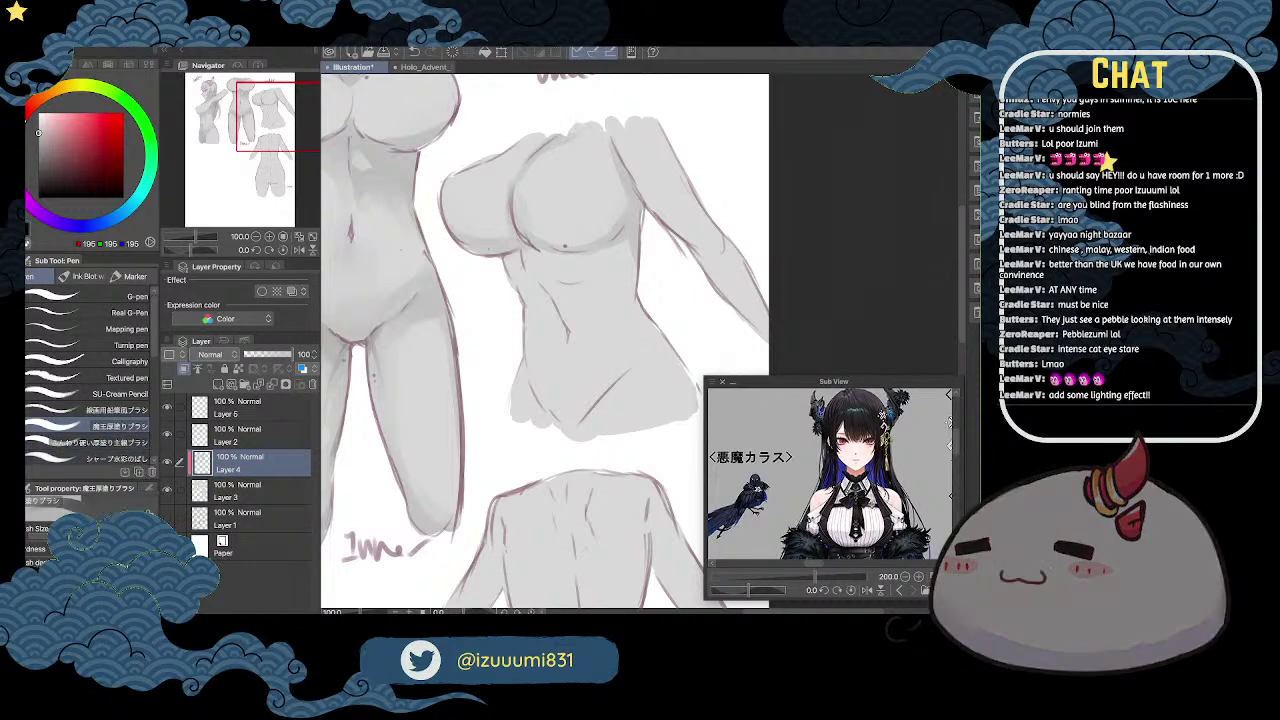
# Step: Shade the "under" figure's ribs below the bust and the start of the abdominal crease above the navel
pyautogui.press('c')
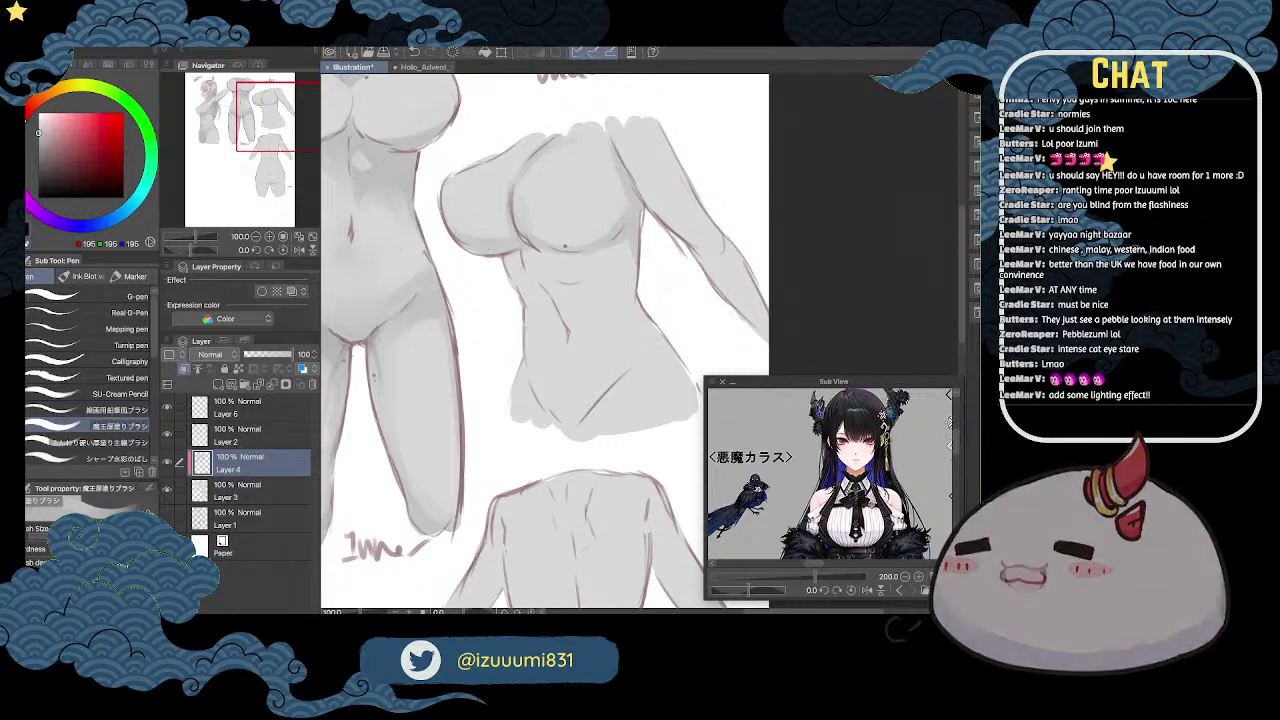
pyautogui.press('space')
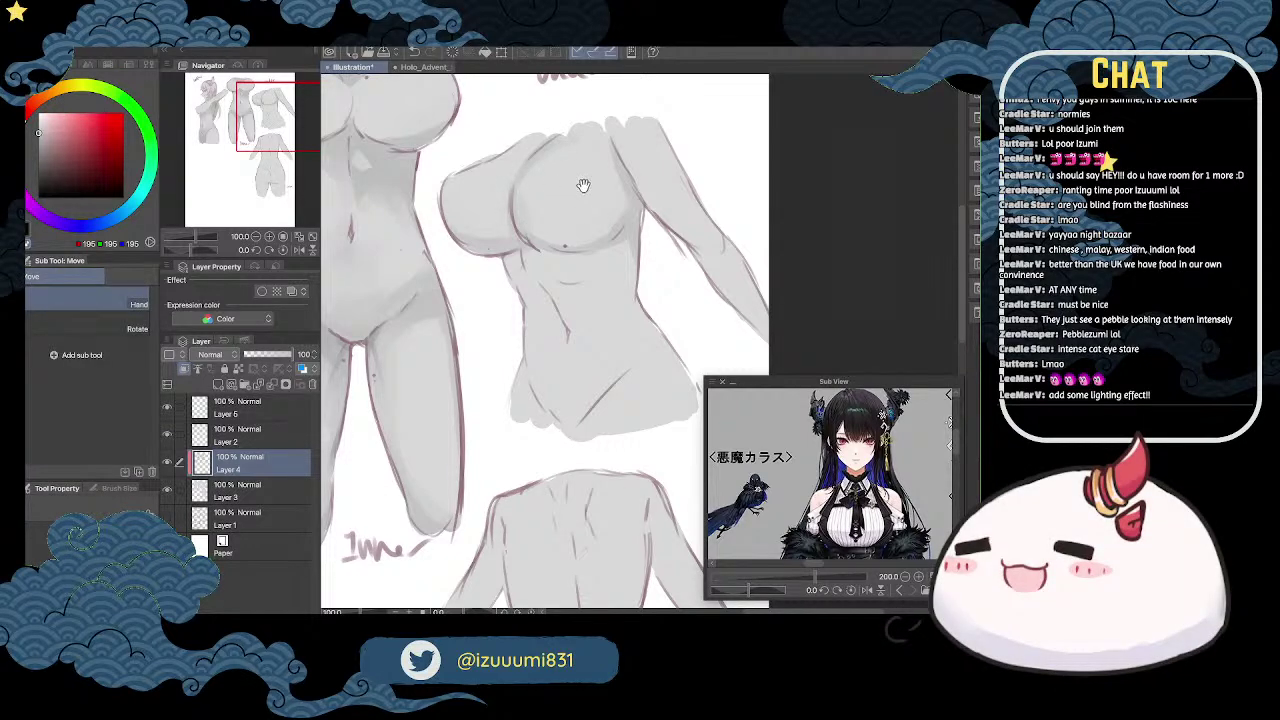
pyautogui.moveTo(586, 186); pyautogui.dragTo(591, 127)
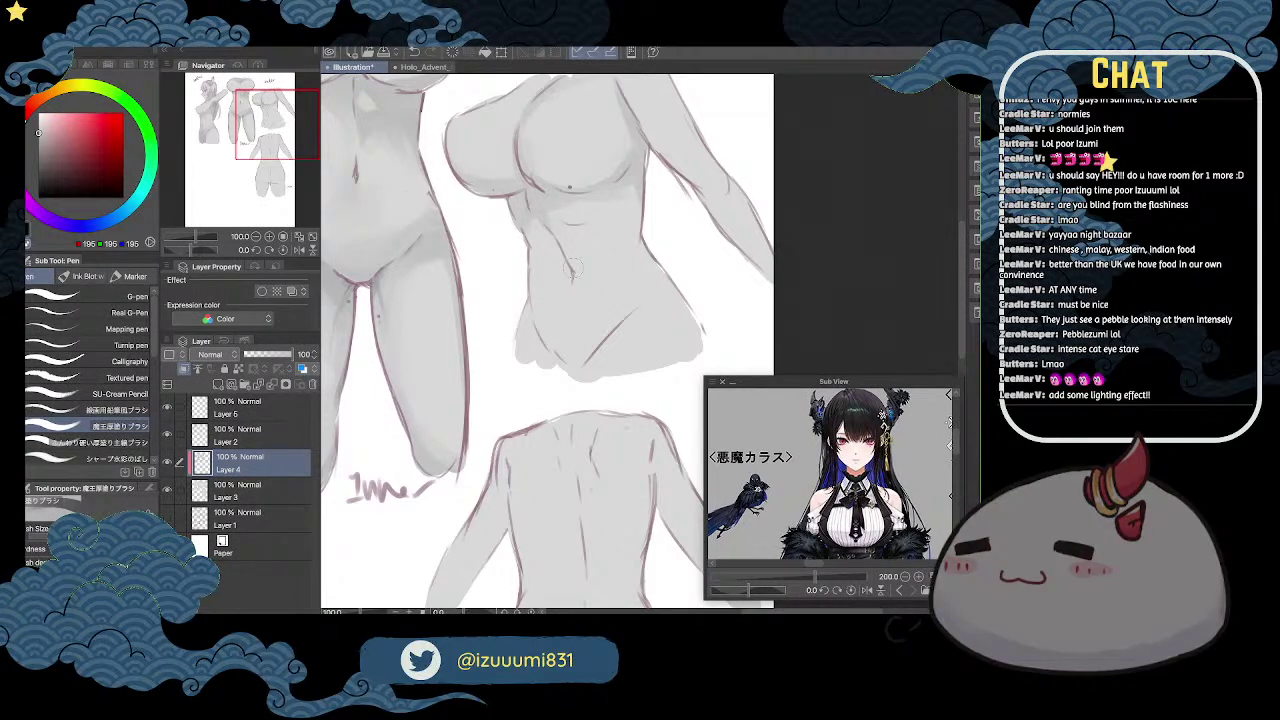
pyautogui.moveTo(661, 220); pyautogui.dragTo(632, 223)
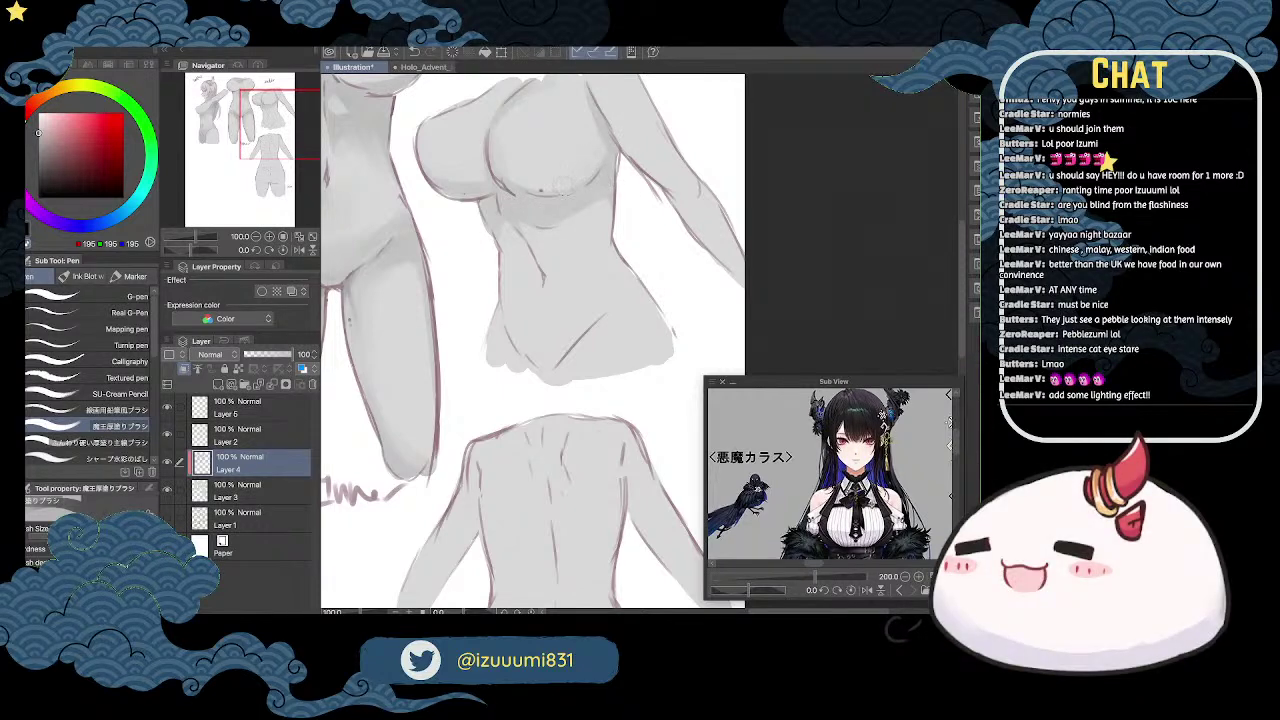
pyautogui.moveTo(653, 199); pyautogui.dragTo(651, 163)
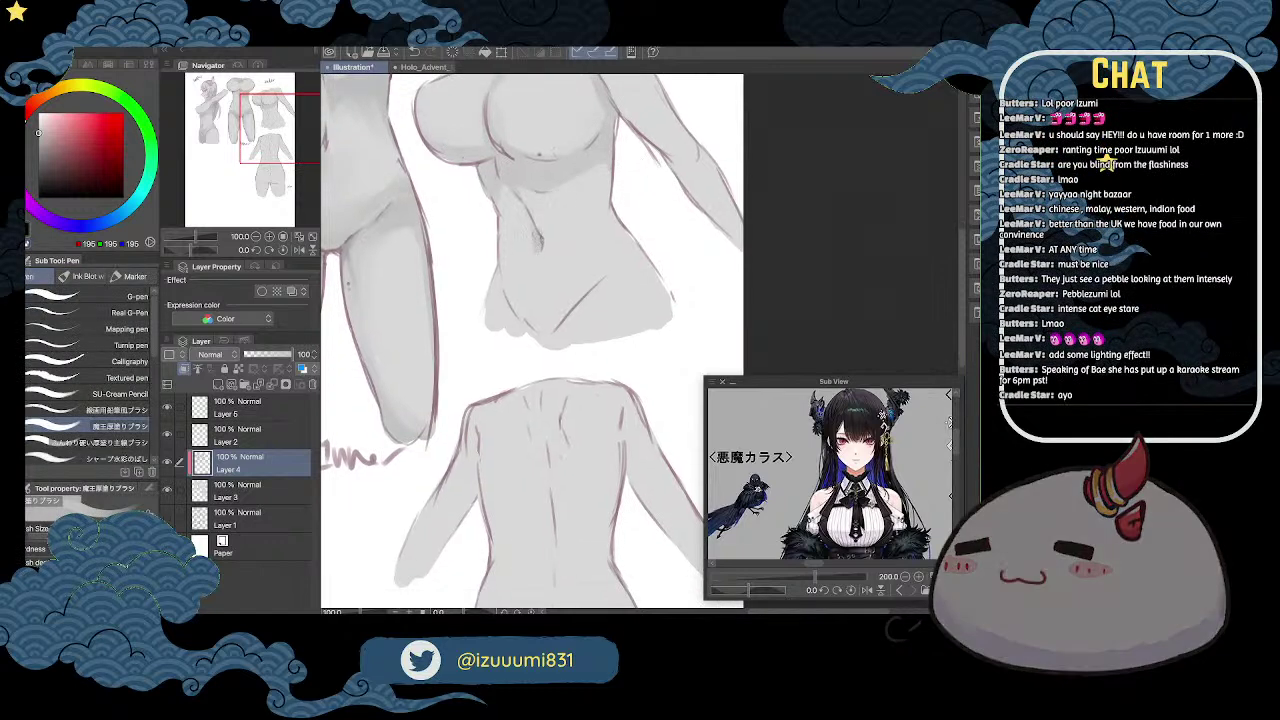
# Step: Shade around the "under" figure's navel, soften it with the Blend tool, and shade the lower abdomen along the hip creases
pyautogui.moveTo(540, 234)
pyautogui.mouseDown()
pyautogui.moveTo(520, 254)
pyautogui.moveTo(544, 270)
pyautogui.mouseUp()
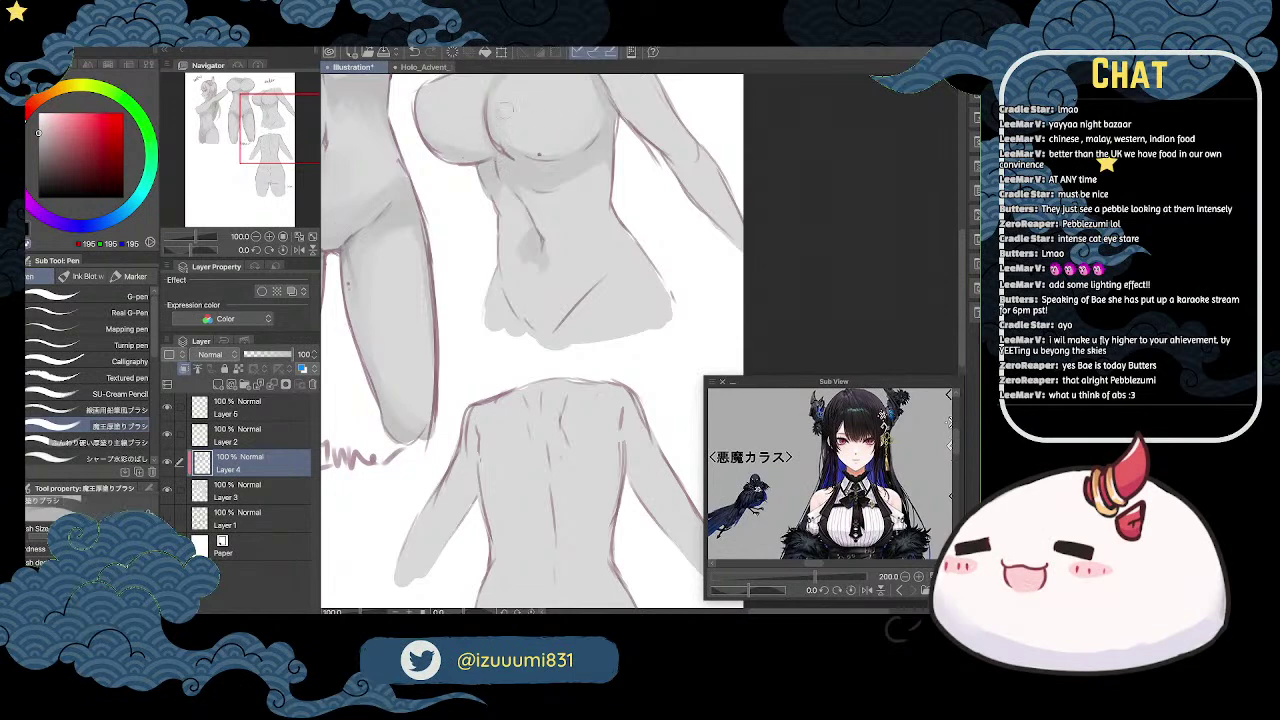
pyautogui.press('space')
pyautogui.moveTo(510, 108); pyautogui.dragTo(506, 173)
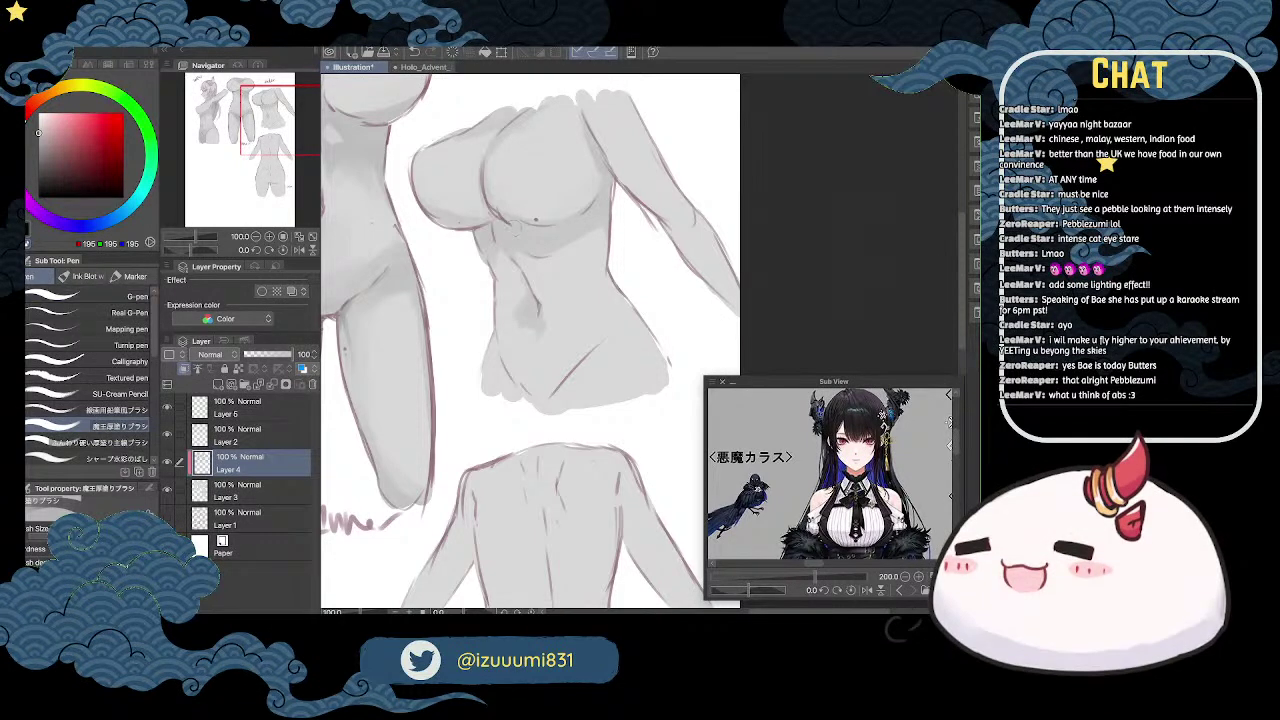
pyautogui.press('j')
pyautogui.moveTo(533, 316); pyautogui.dragTo(527, 334)
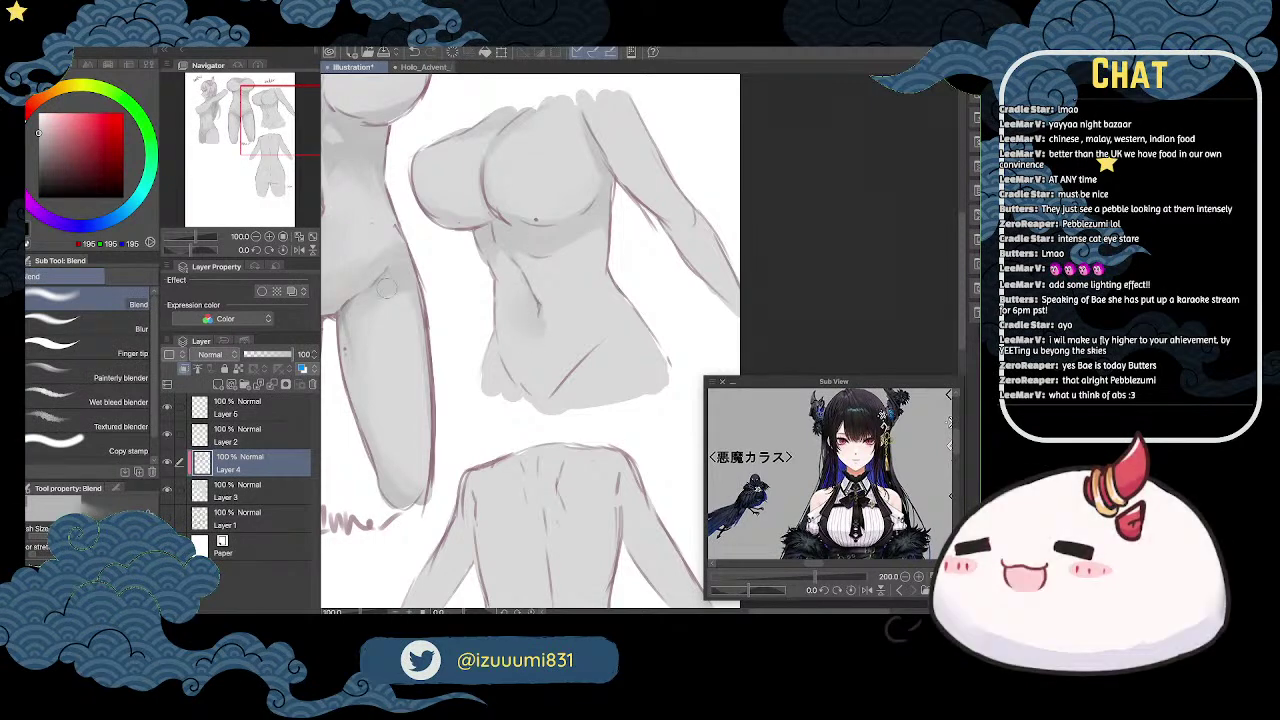
pyautogui.press('p')
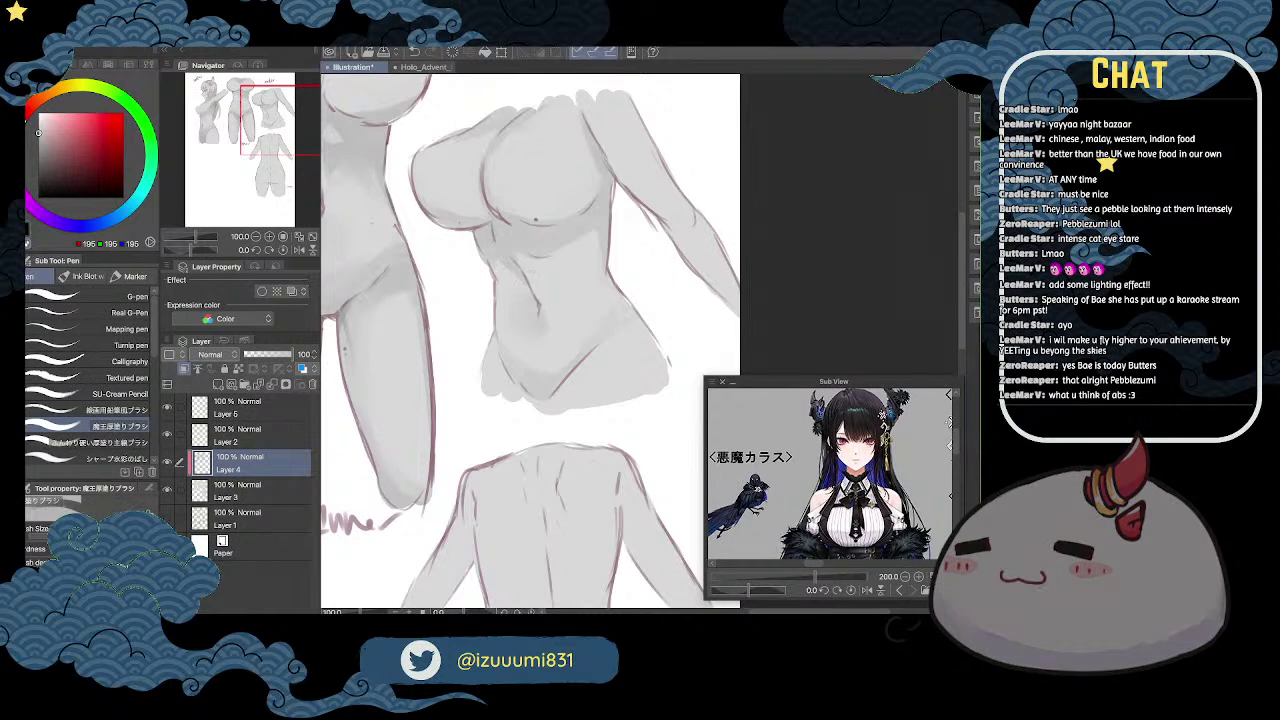
# Step: Shade the "under" figure's abdomen beside the crease above the navel and soften it with the Blend tool
pyautogui.moveTo(561, 293); pyautogui.dragTo(571, 286)
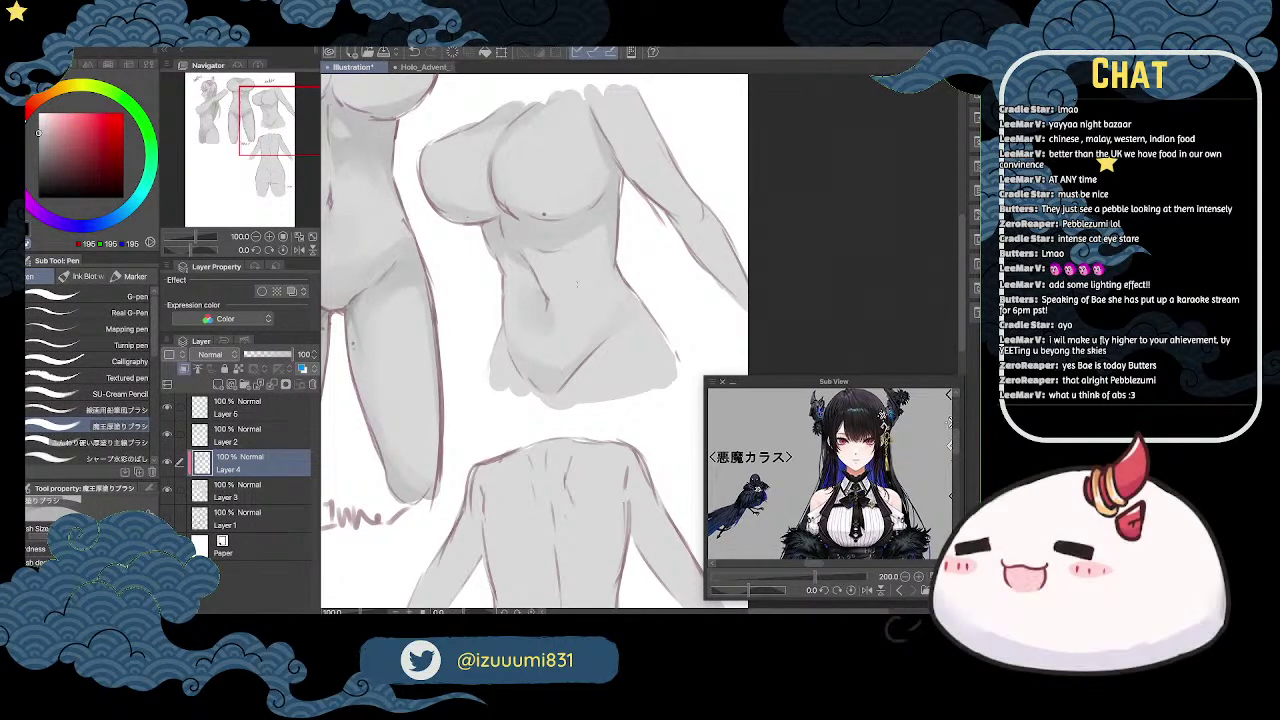
pyautogui.press('c')
pyautogui.moveTo(556, 252); pyautogui.dragTo(573, 276)
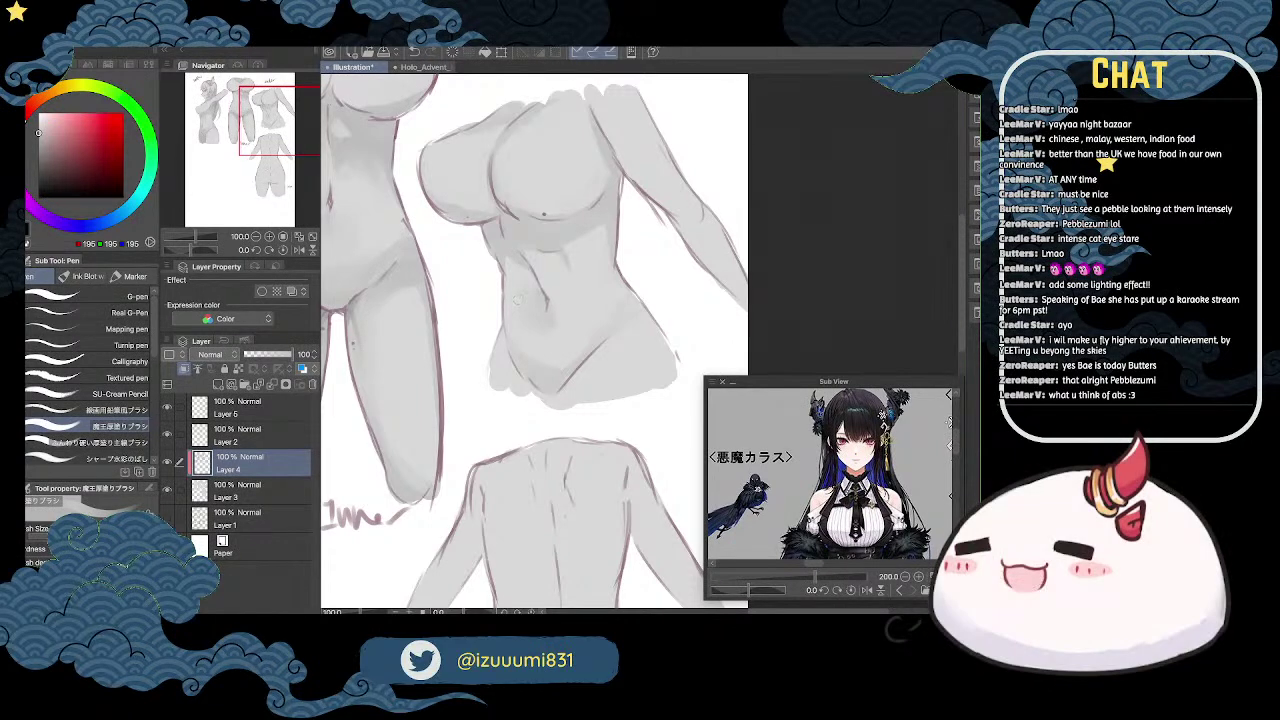
pyautogui.press('j')
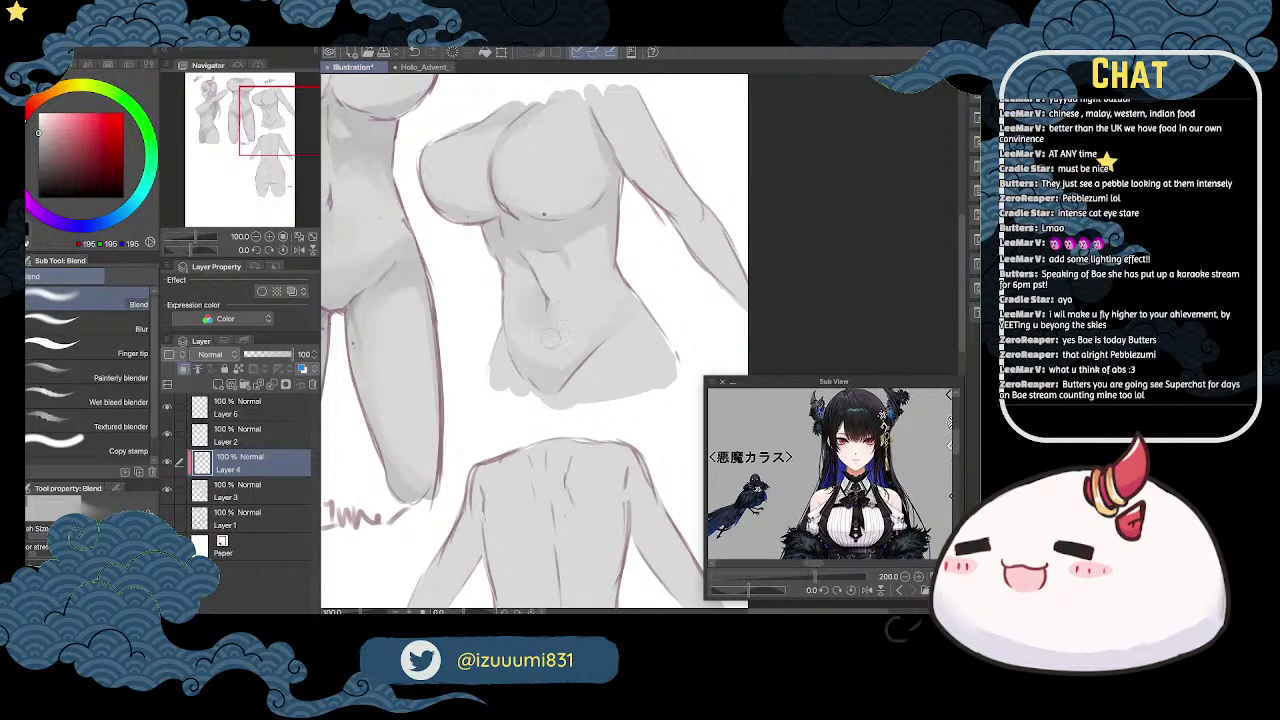
# Step: Darken the crease and rib edge above the "under" figure's navel with grey 144, 144, 144, erasing the excess
pyautogui.press('p')
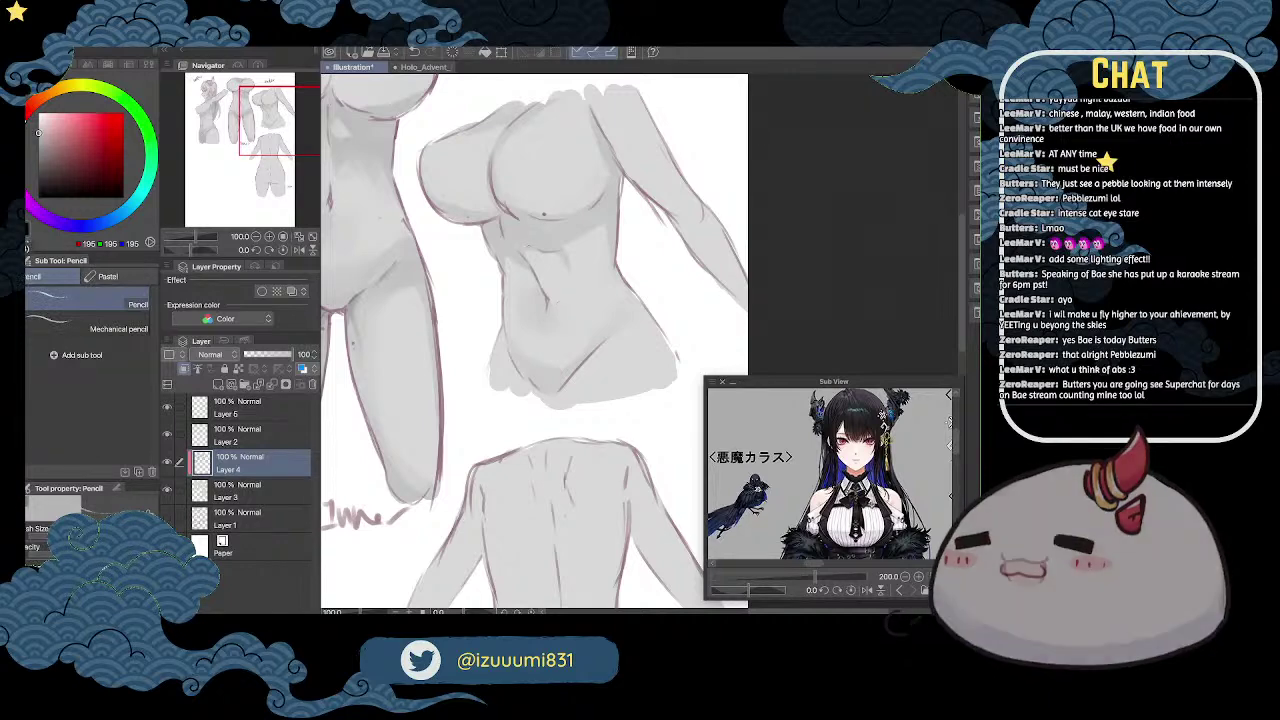
pyautogui.click(39, 150)
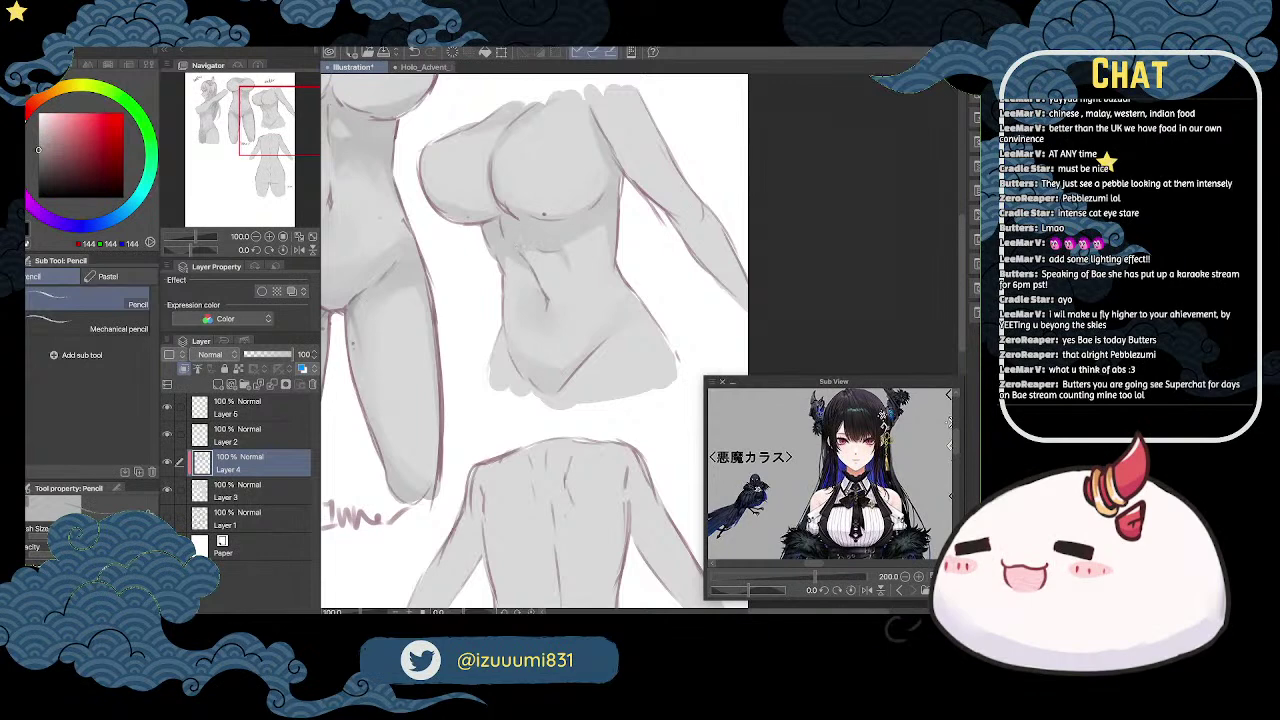
pyautogui.press('p')
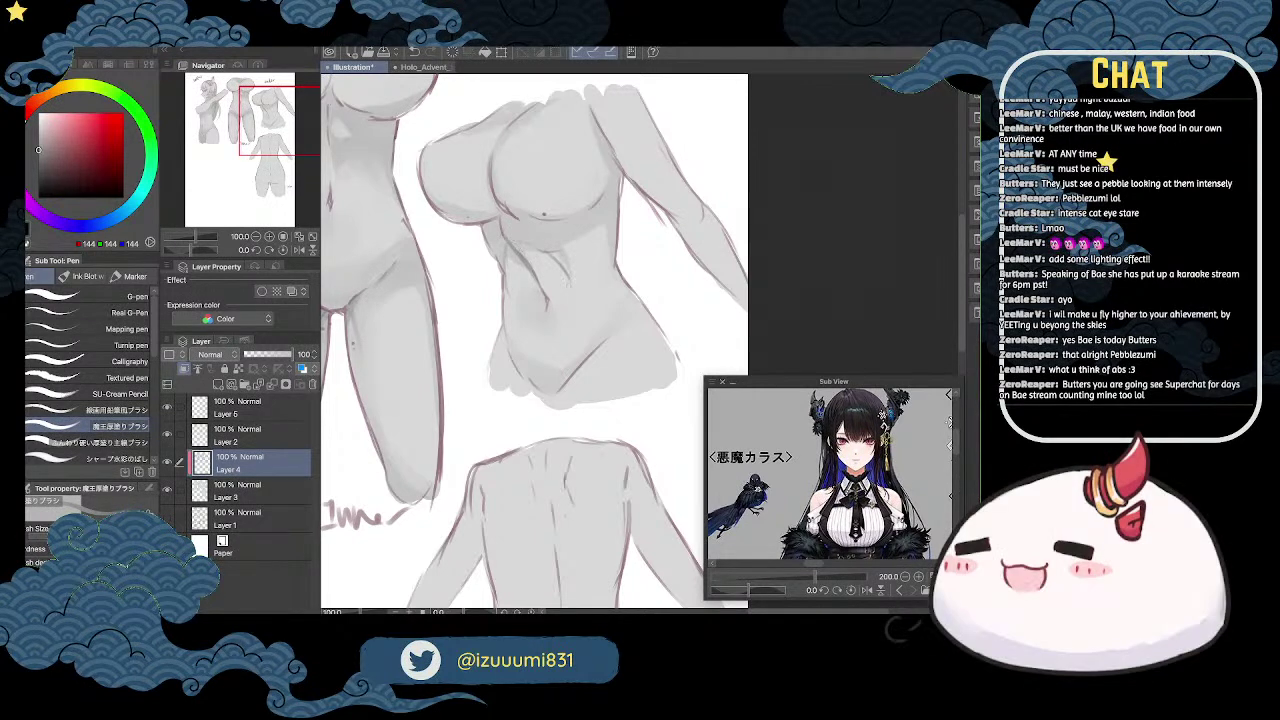
pyautogui.press('e')
pyautogui.moveTo(507, 243)
pyautogui.mouseDown()
pyautogui.moveTo(503, 274)
pyautogui.moveTo(514, 254)
pyautogui.mouseUp()
pyautogui.press('p')
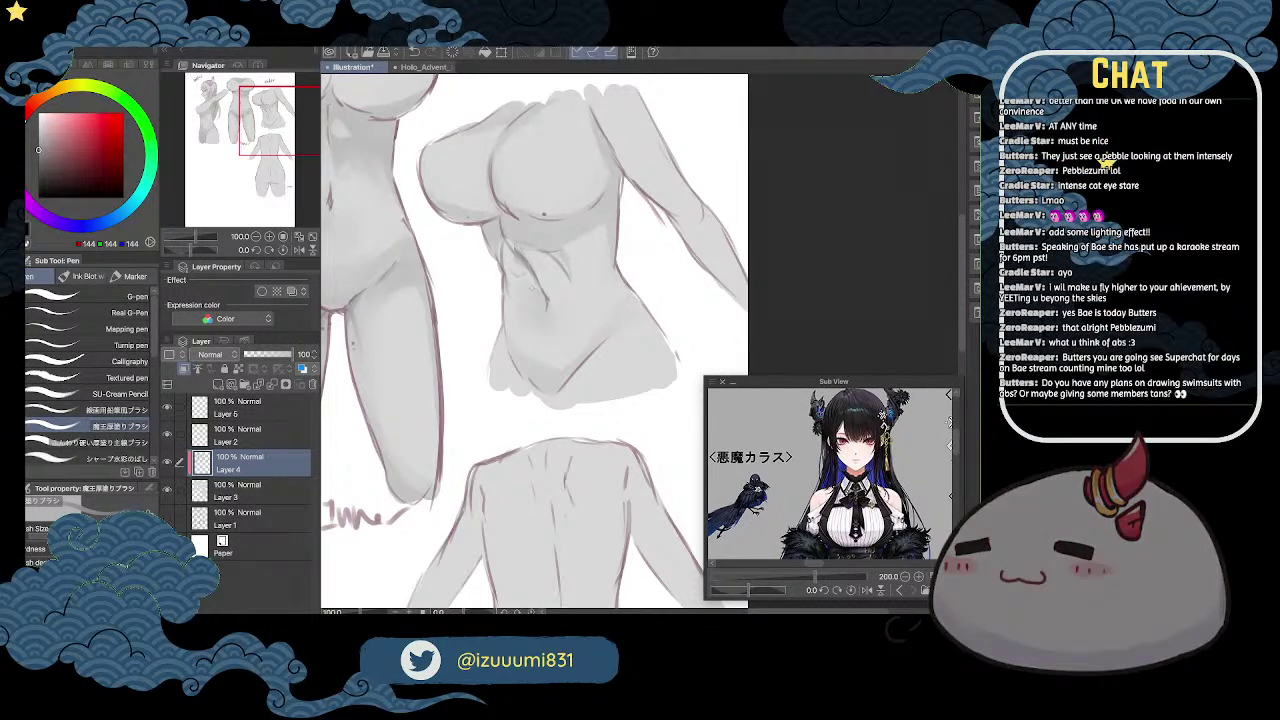
pyautogui.moveTo(536, 270); pyautogui.dragTo(543, 269)
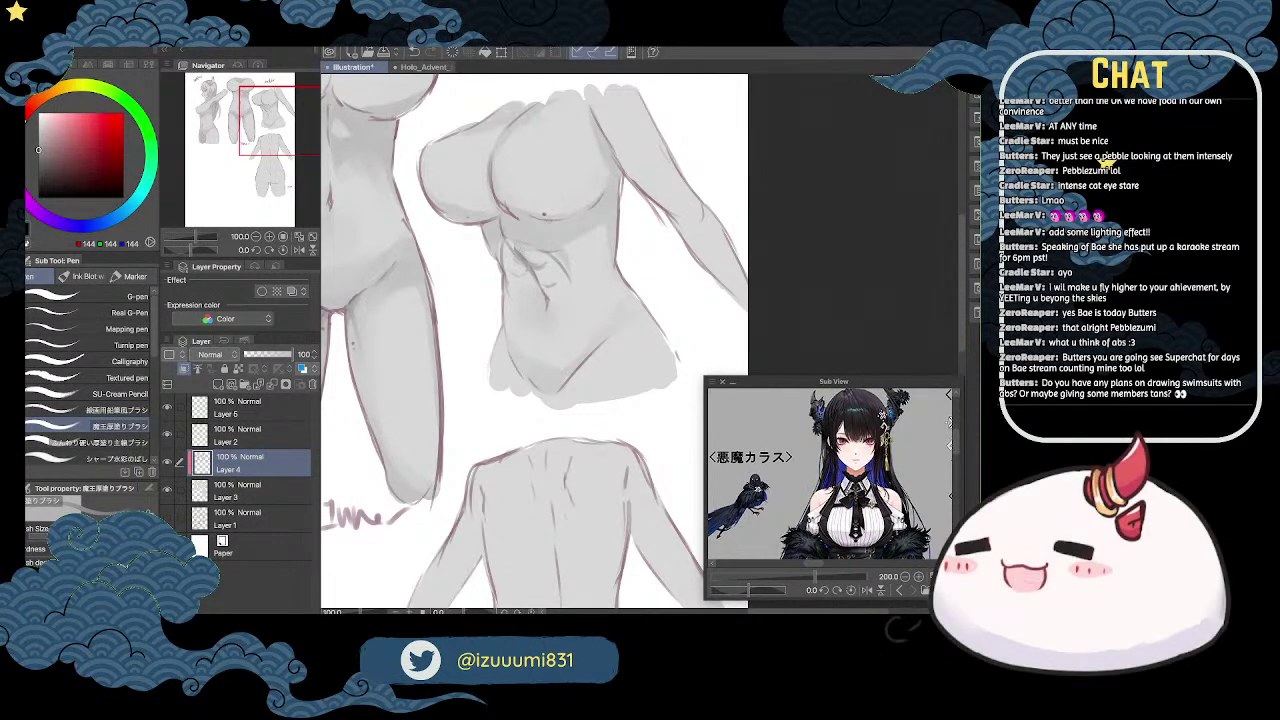
# Step: Rework the "under" figure's upper abdominal crease and rib shading with the eraser and grey 170, 170, 170
pyautogui.click(38, 140)
pyautogui.press('e')
pyautogui.moveTo(522, 260); pyautogui.dragTo(541, 268)
pyautogui.press('p')
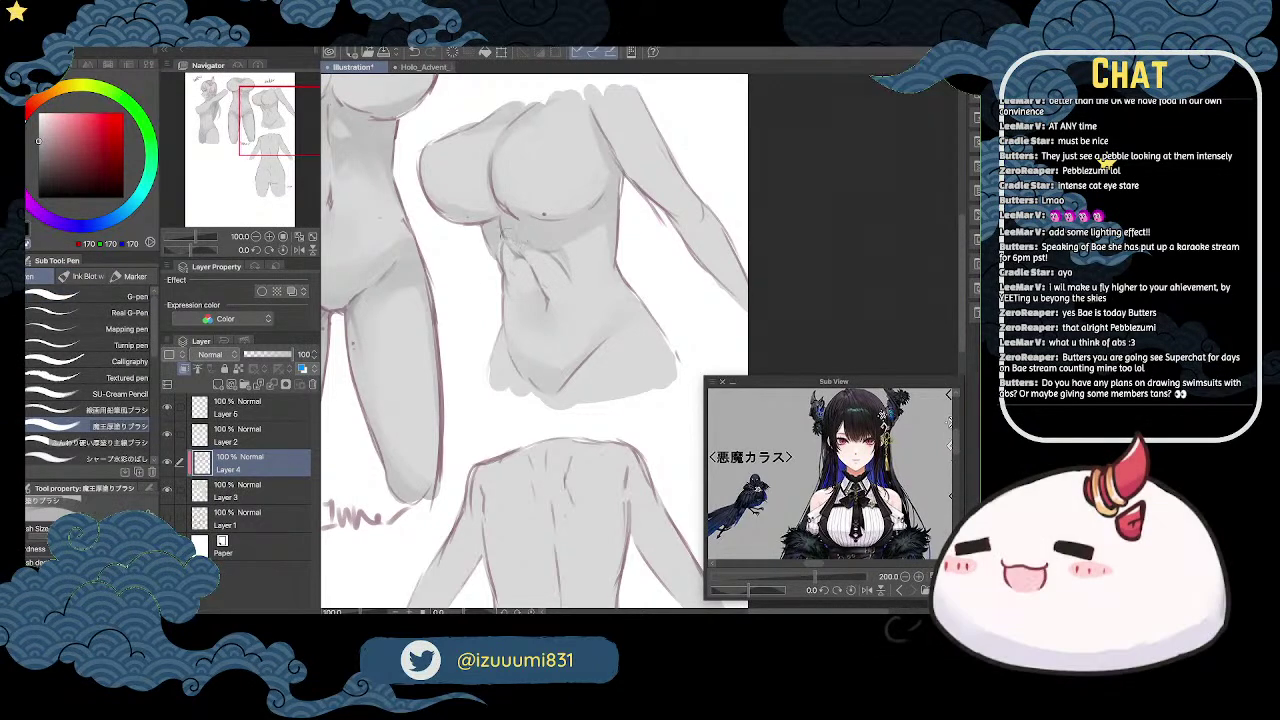
pyautogui.moveTo(498, 243)
pyautogui.mouseDown()
pyautogui.moveTo(502, 270)
pyautogui.moveTo(533, 246)
pyautogui.moveTo(515, 247)
pyautogui.mouseUp()
# Step: Deepen the cast shadow beneath the "under" figure's bust, and shade and soften the area around the navel
pyautogui.press('c')
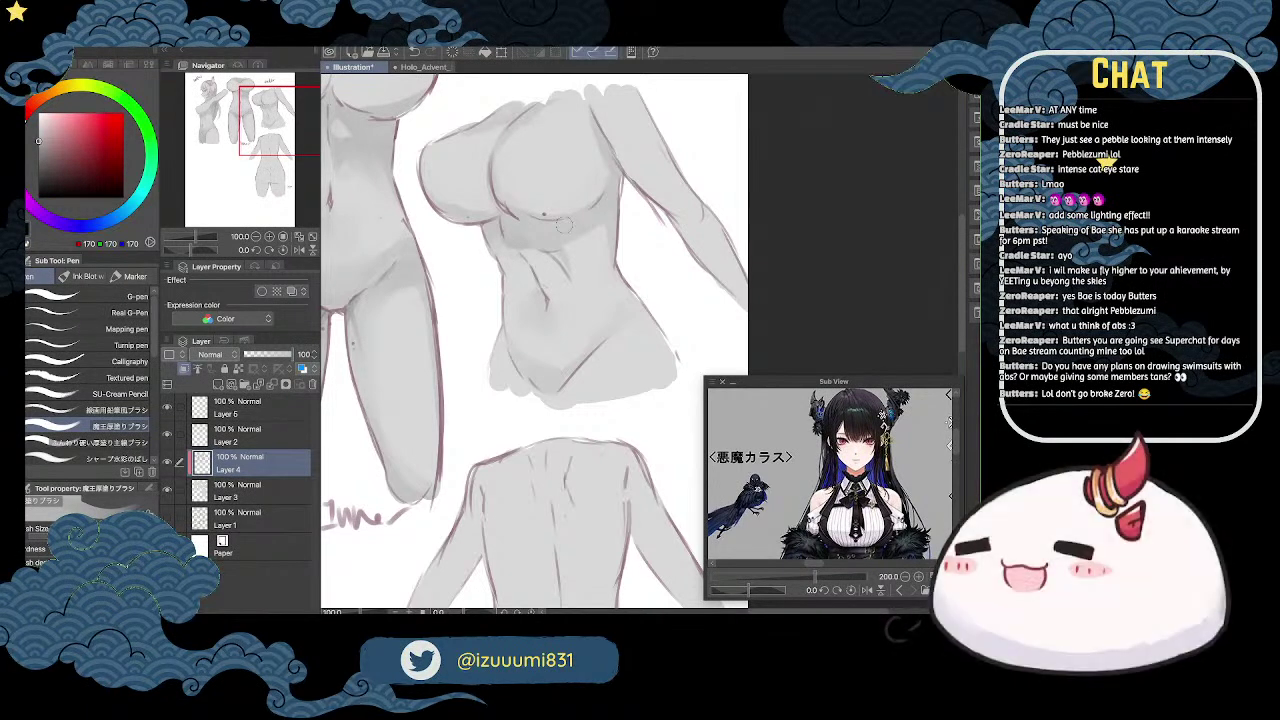
pyautogui.moveTo(496, 238); pyautogui.dragTo(513, 218)
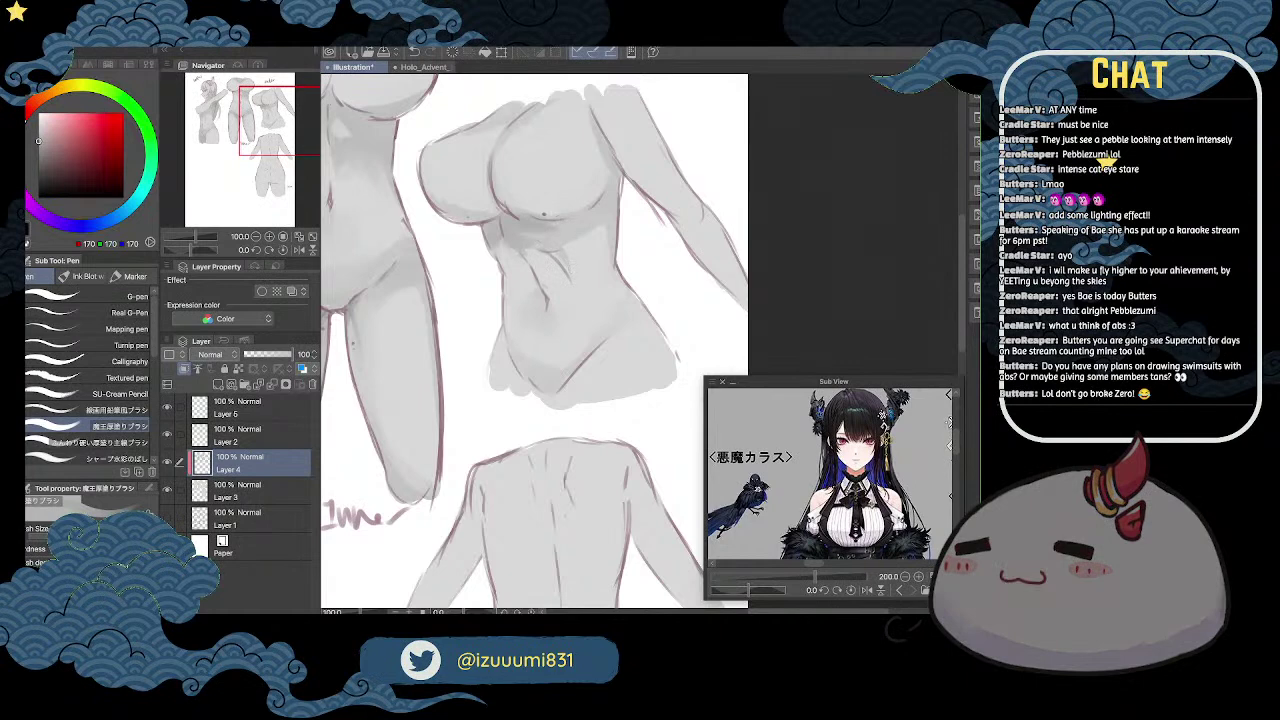
pyautogui.moveTo(529, 237); pyautogui.dragTo(550, 246)
pyautogui.moveTo(617, 174); pyautogui.dragTo(606, 196)
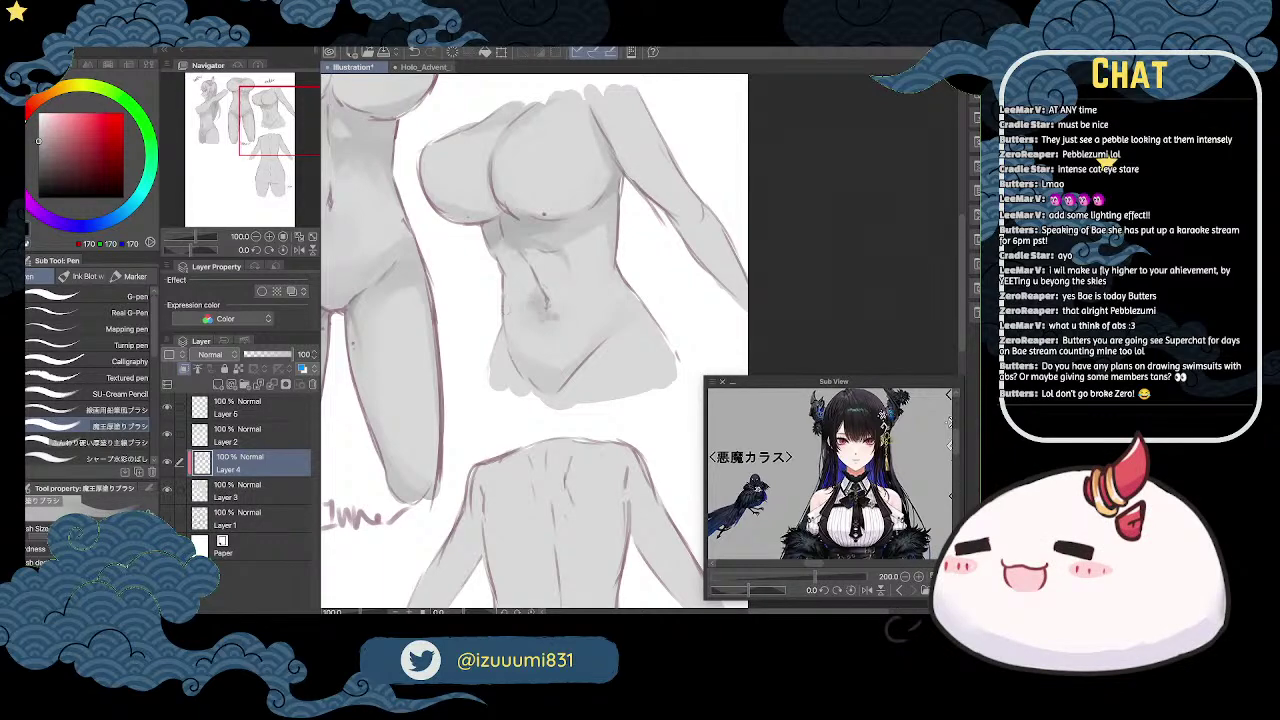
pyautogui.press('b')
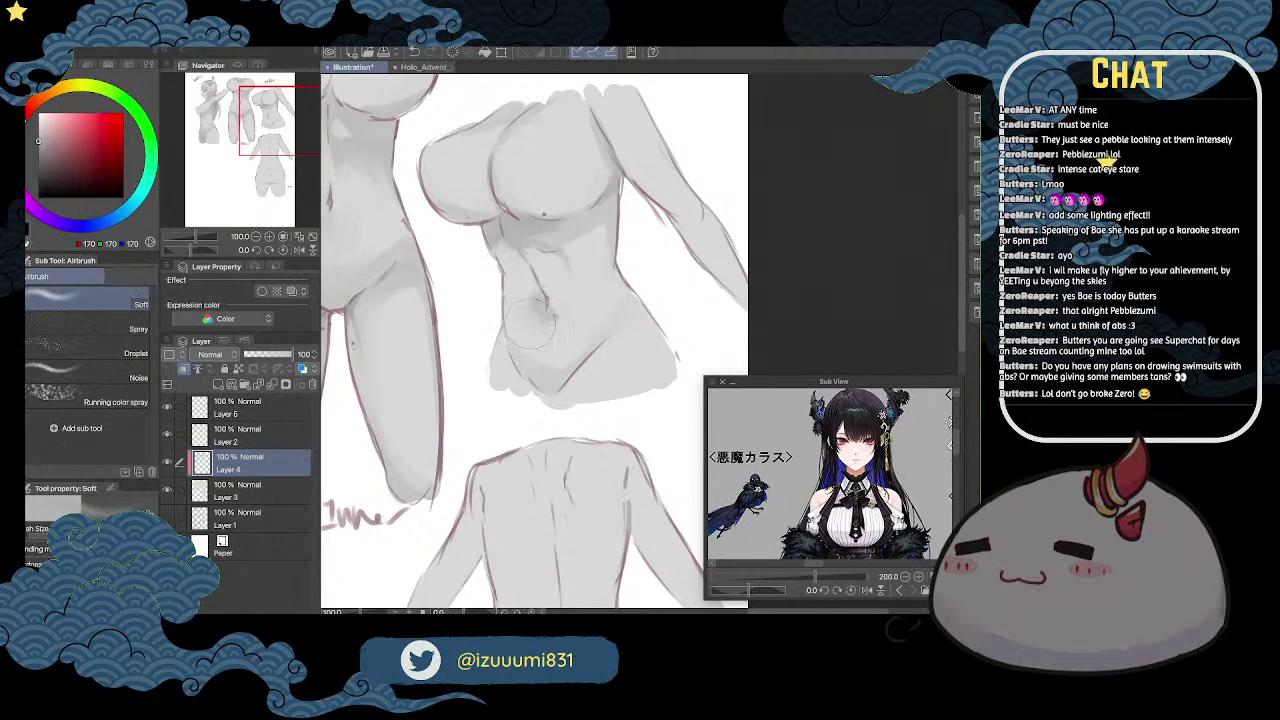
pyautogui.press('j')
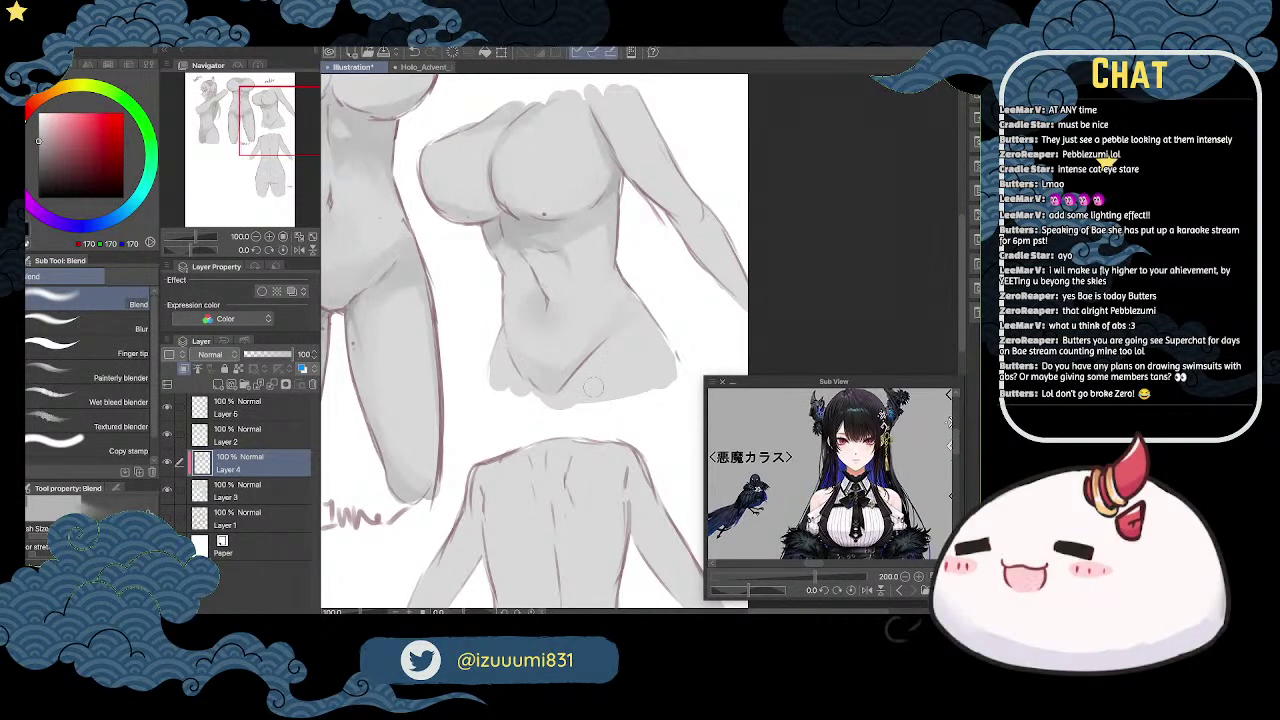
# Step: Shade the "under" figure's hips and upper thighs outside the hip creases with grey 170, 170, 170
pyautogui.press('p')
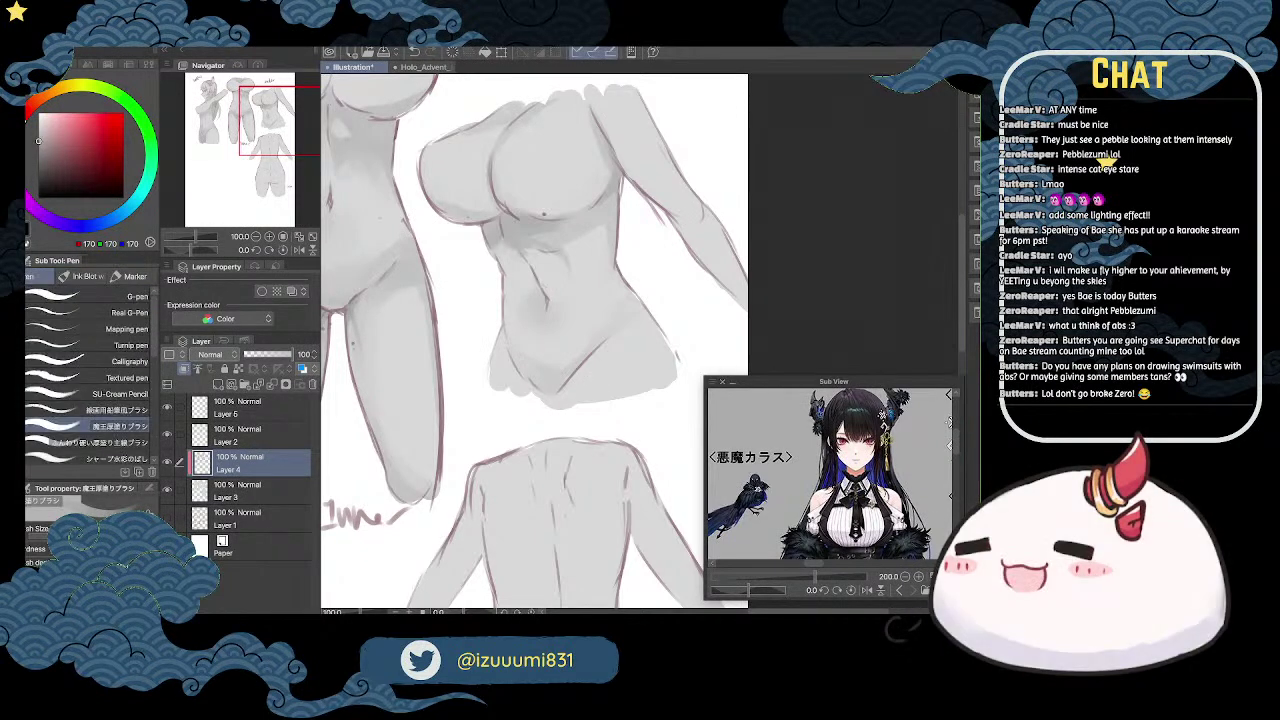
pyautogui.moveTo(506, 340); pyautogui.dragTo(534, 388)
pyautogui.moveTo(502, 343)
pyautogui.mouseDown()
pyautogui.moveTo(489, 394)
pyautogui.moveTo(536, 387)
pyautogui.moveTo(540, 404)
pyautogui.moveTo(504, 361)
pyautogui.moveTo(500, 375)
pyautogui.moveTo(500, 335)
pyautogui.moveTo(521, 388)
pyautogui.mouseUp()
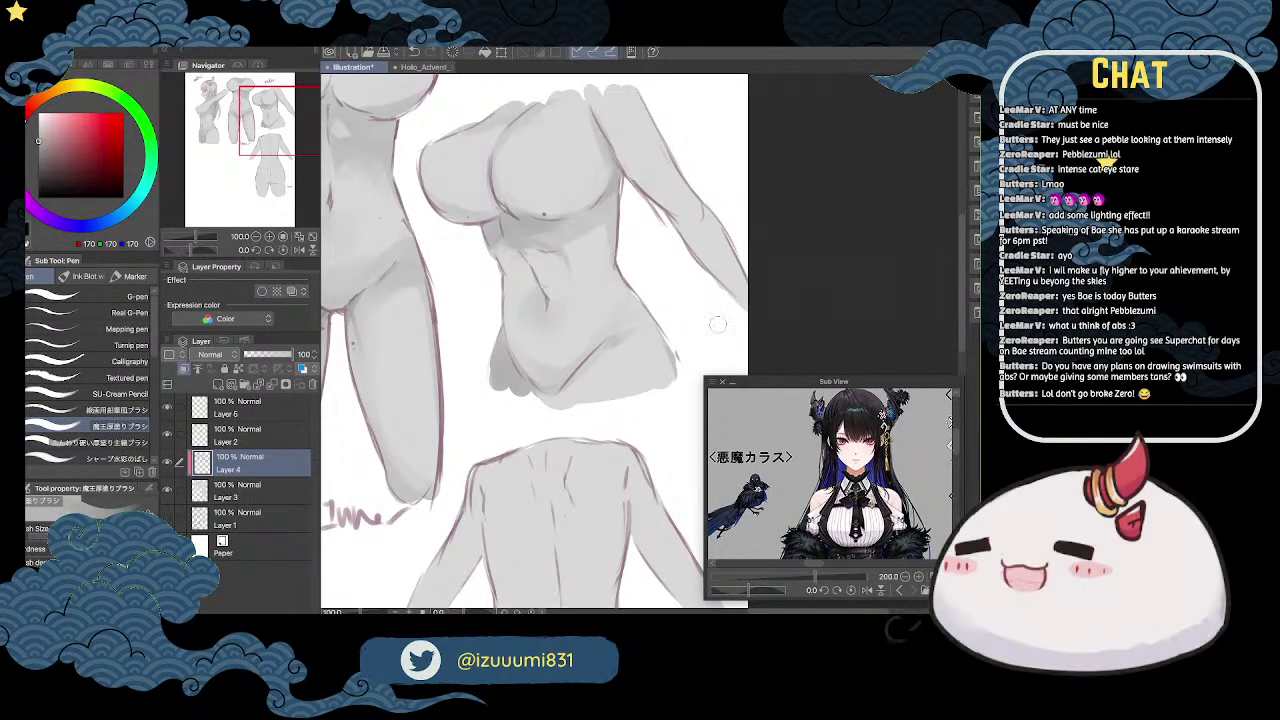
# Step: Shade the "under" figure's upper arm, elbow and forearm with grey 185, 185, 185
pyautogui.moveTo(706, 276); pyautogui.dragTo(642, 308)
pyautogui.click(38, 132)
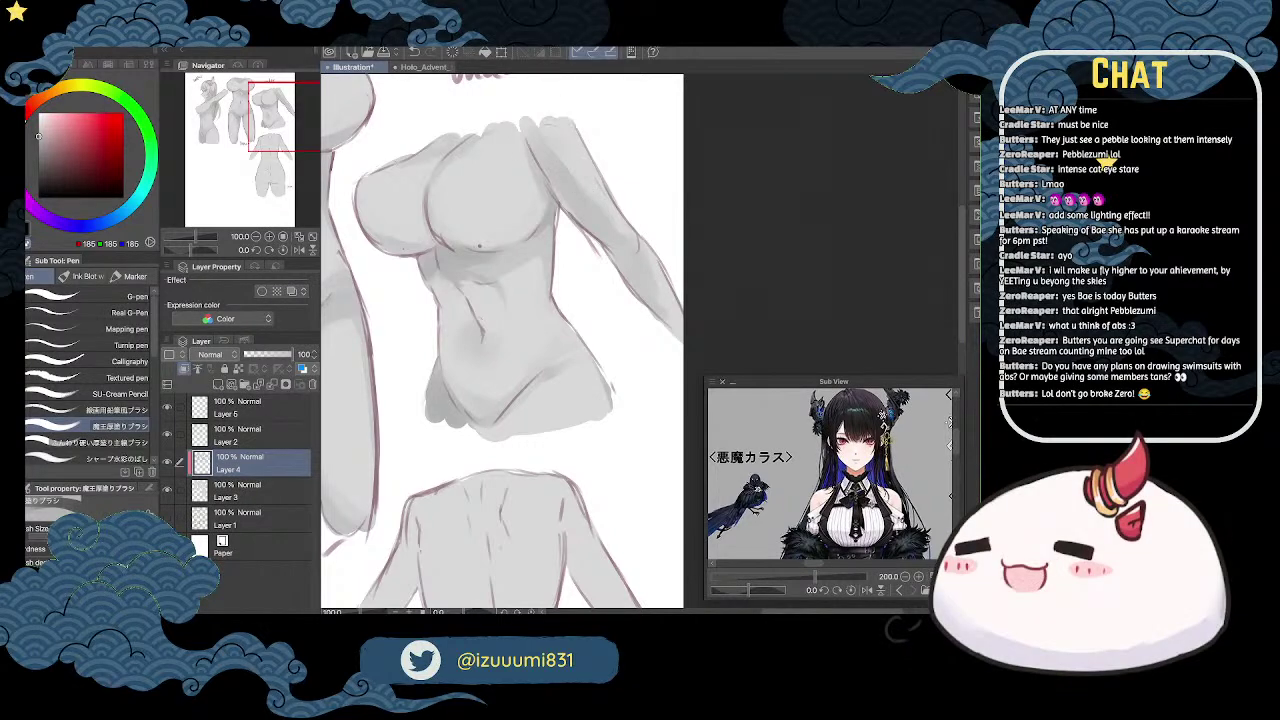
pyautogui.moveTo(549, 138)
pyautogui.mouseDown()
pyautogui.moveTo(551, 160)
pyautogui.moveTo(595, 190)
pyautogui.moveTo(600, 211)
pyautogui.mouseUp()
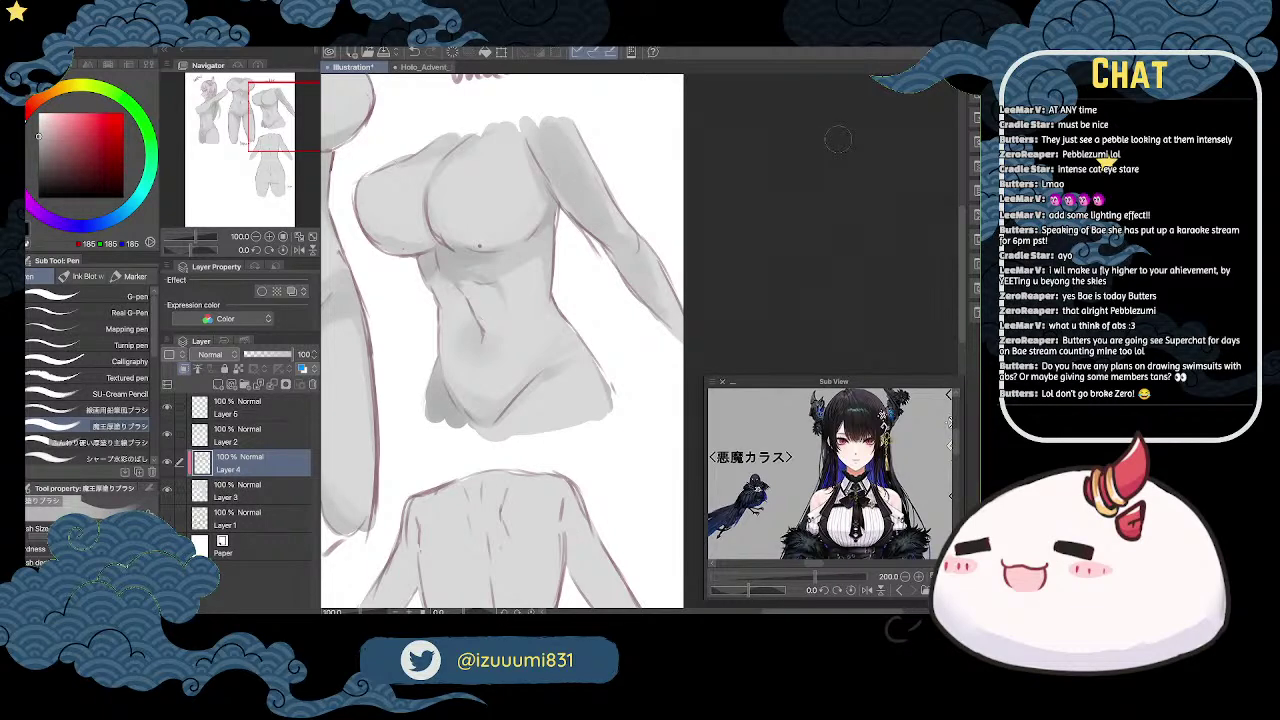
pyautogui.moveTo(641, 245); pyautogui.dragTo(668, 342)
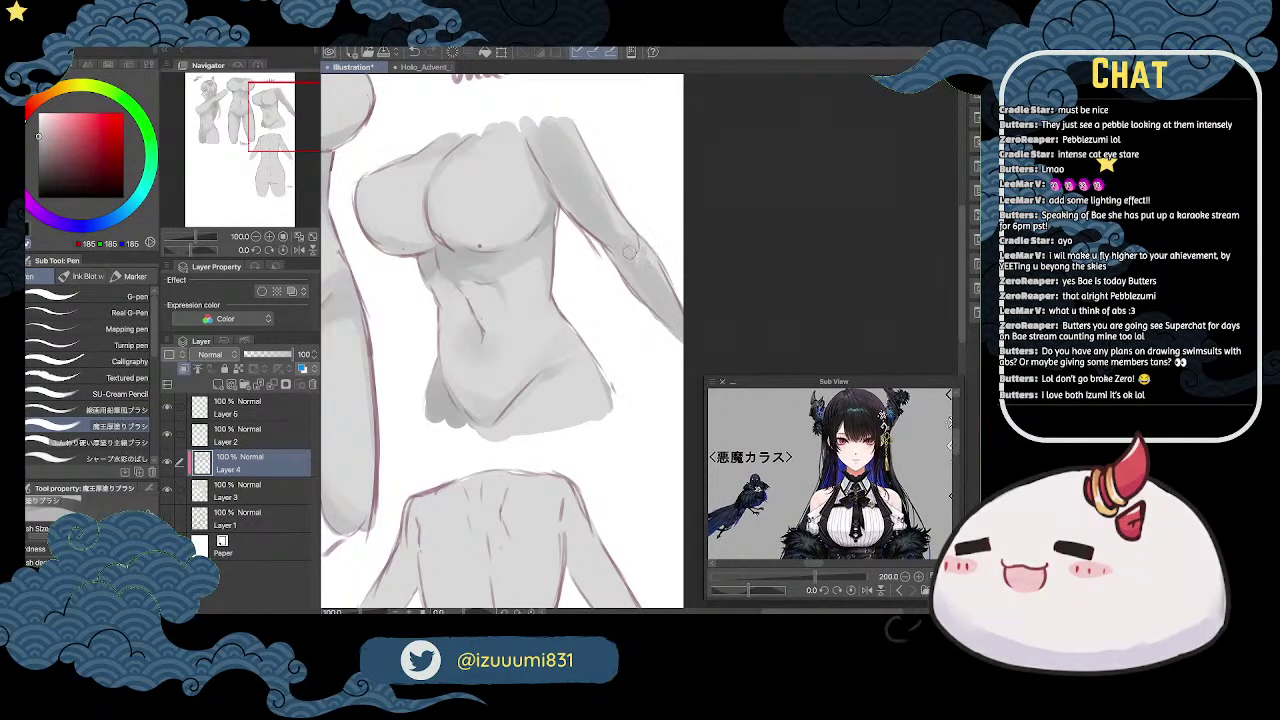
pyautogui.moveTo(636, 249); pyautogui.dragTo(644, 281)
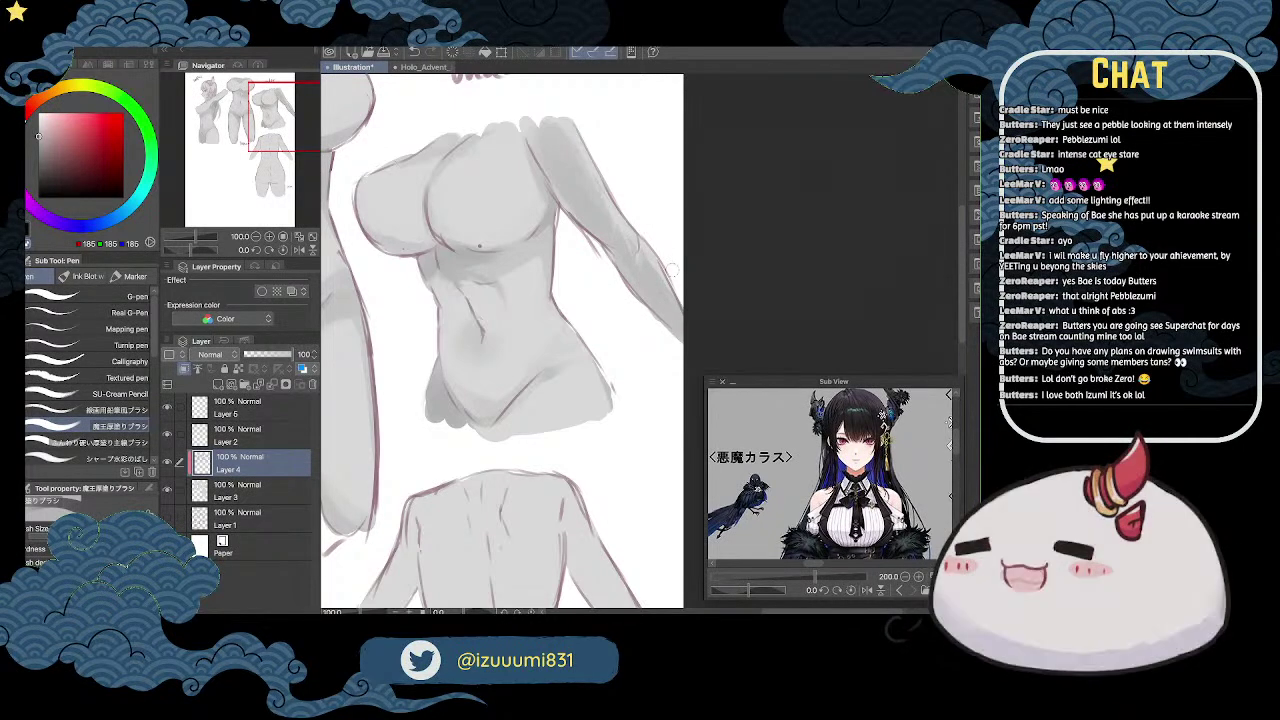
# Step: Look over the shaded figures across the whole page and reselect grey 185, 185, 185
pyautogui.scroll(-2, 680, 270)
pyautogui.moveTo(703, 290); pyautogui.dragTo(801, 261)
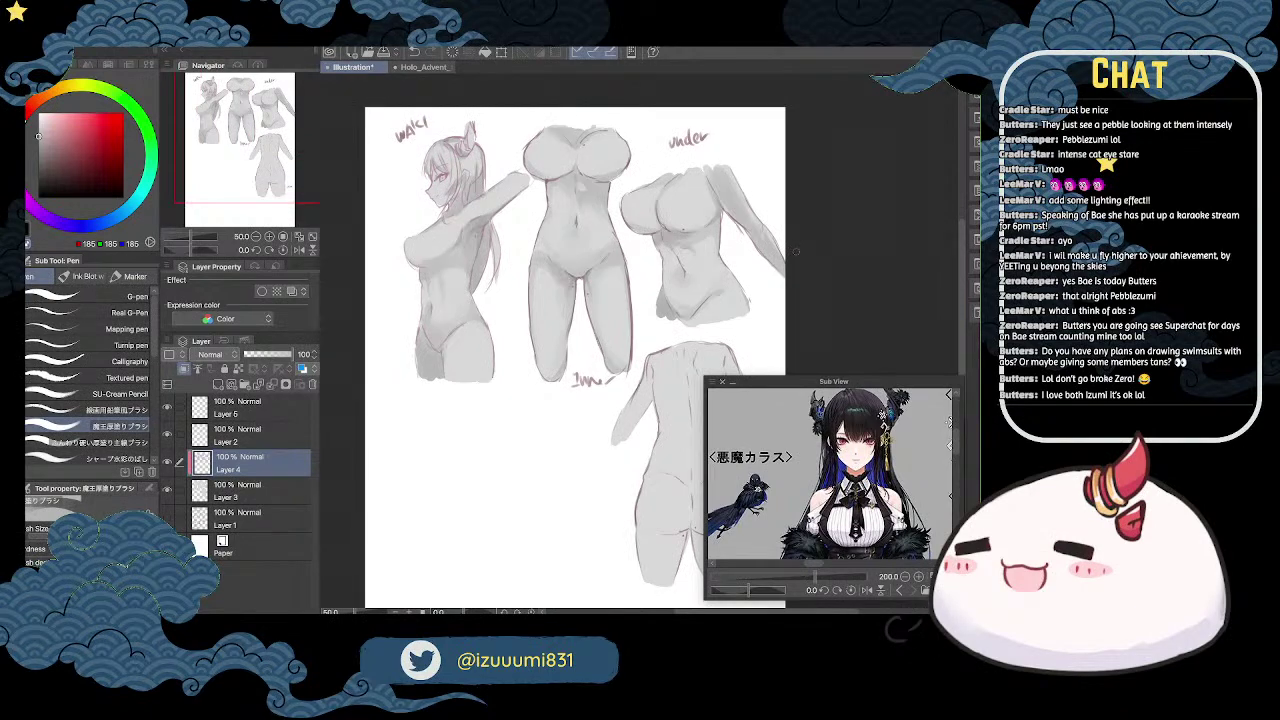
pyautogui.scroll(2, 788, 251)
pyautogui.click(39, 138)
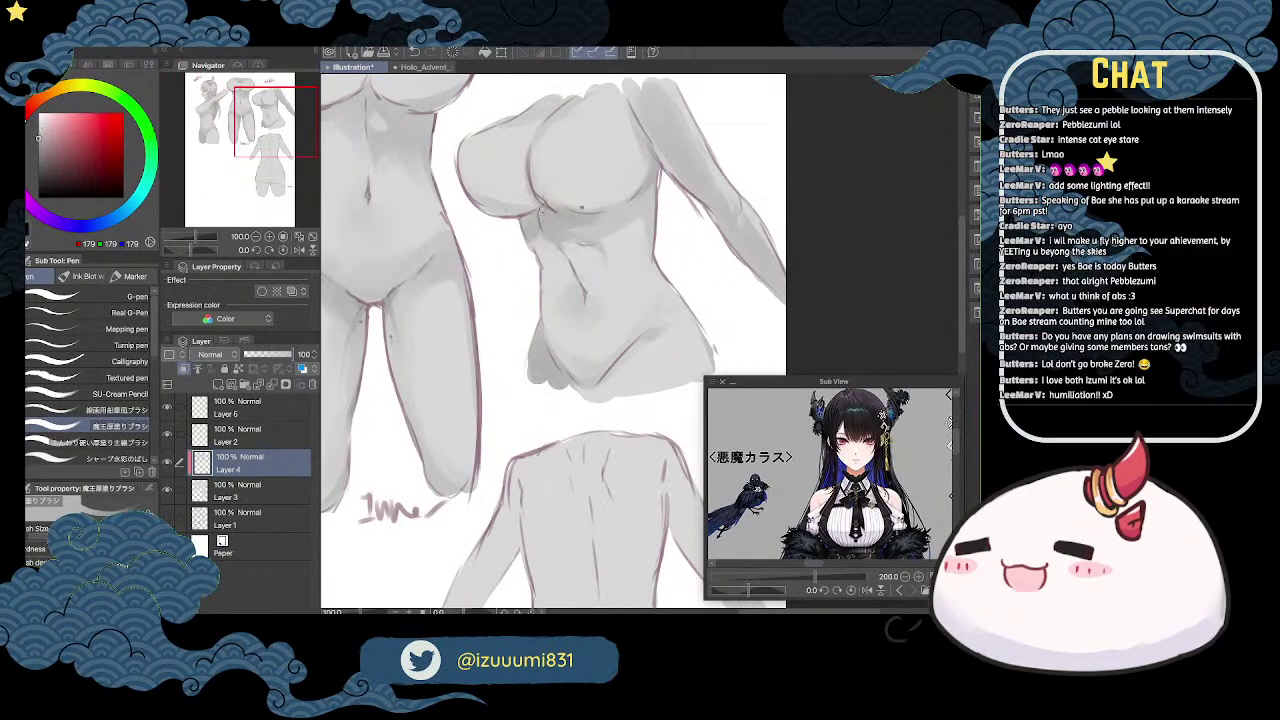
pyautogui.click(40, 140)
pyautogui.click(40, 136)
pyautogui.hotkey('ctrl', '-')
pyautogui.moveTo(728, 241); pyautogui.dragTo(737, 145)
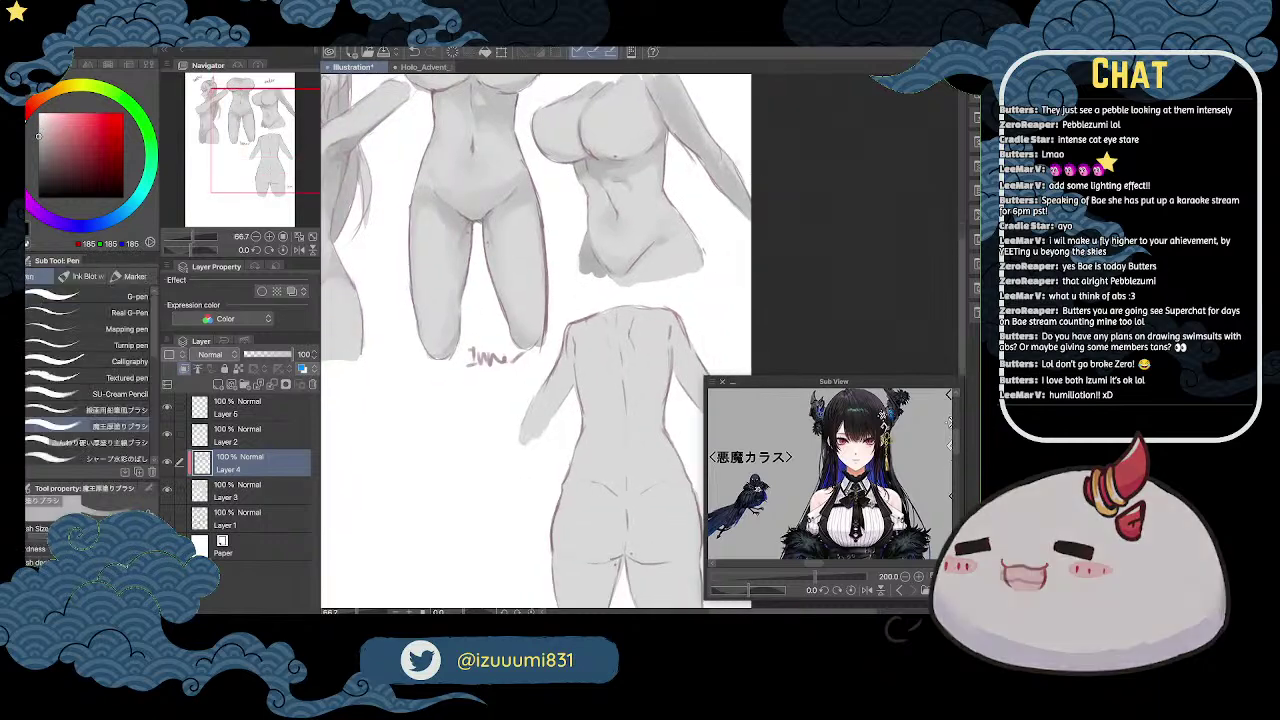
pyautogui.scroll(1, 728, 160)
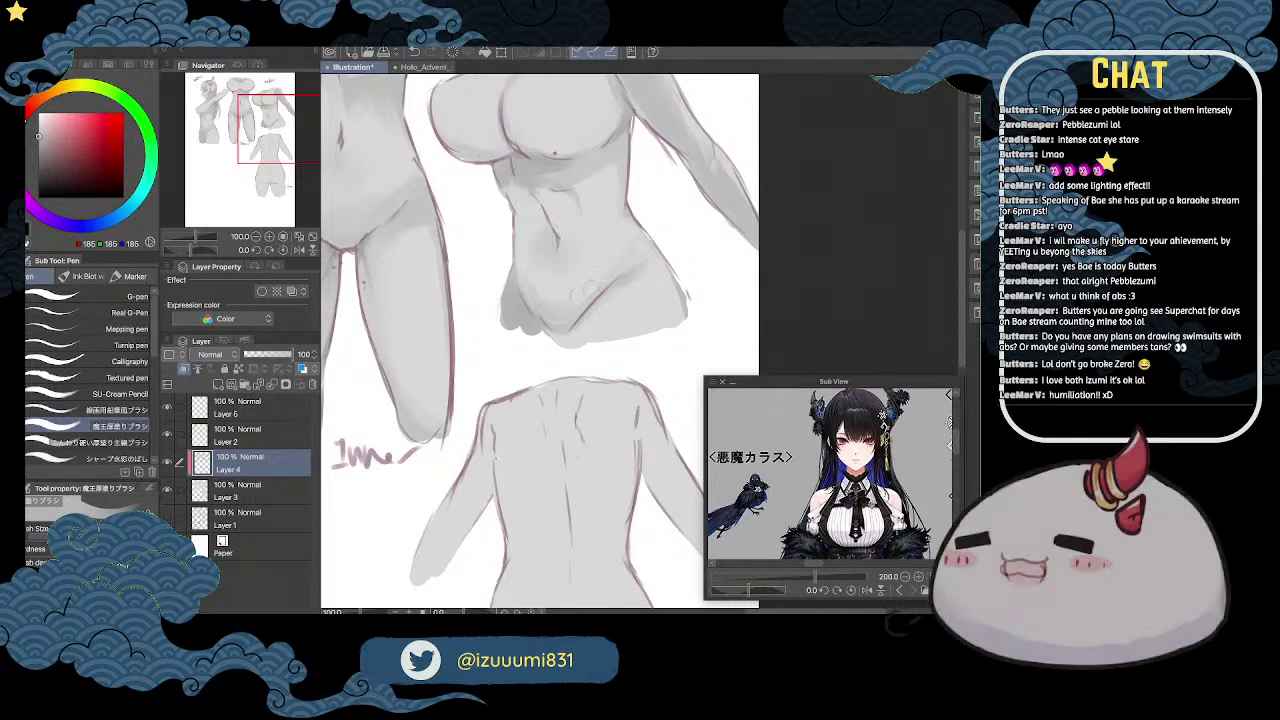
pyautogui.scroll(-1, 712, 210)
pyautogui.press('space')
pyautogui.moveTo(717, 234); pyautogui.dragTo(676, 358)
pyautogui.press('space')
pyautogui.scroll(-1, 676, 358)
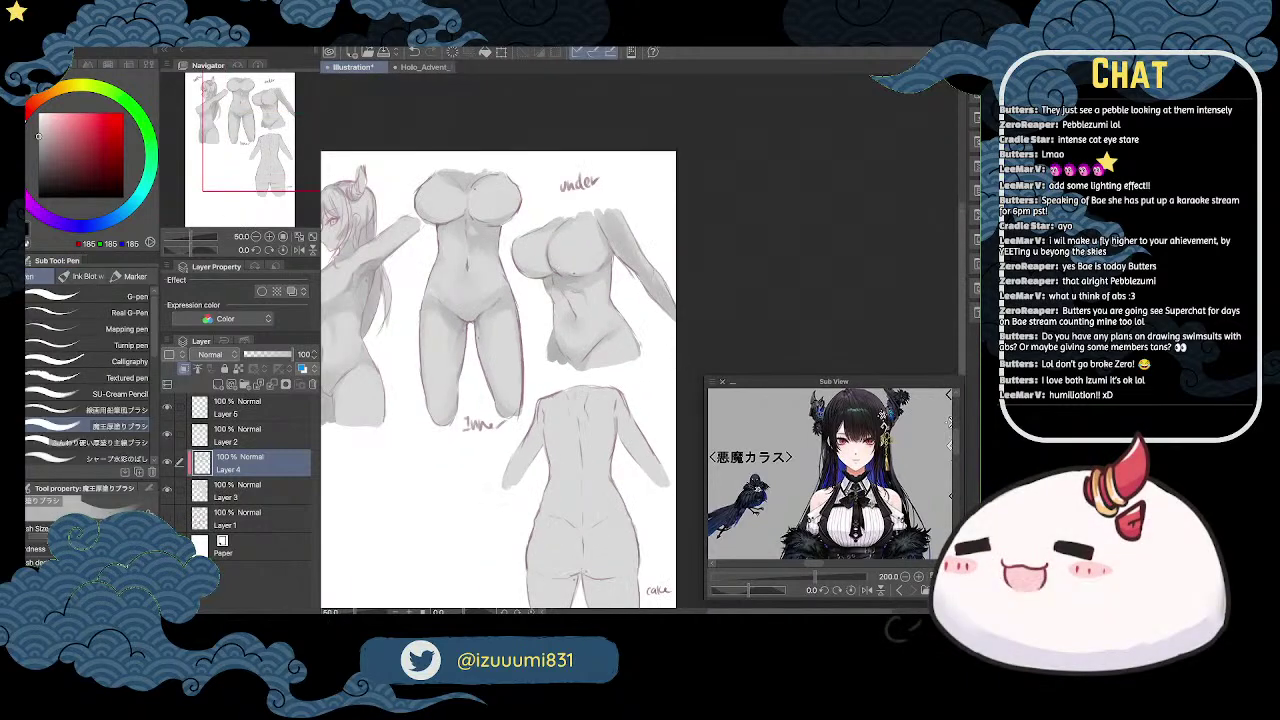
# Step: Shade the "cake" back-view figure's base of the neck, right shoulder blade and both arms with grey 185, 185, 185
pyautogui.press('space')
pyautogui.moveTo(703, 323); pyautogui.dragTo(696, 189)
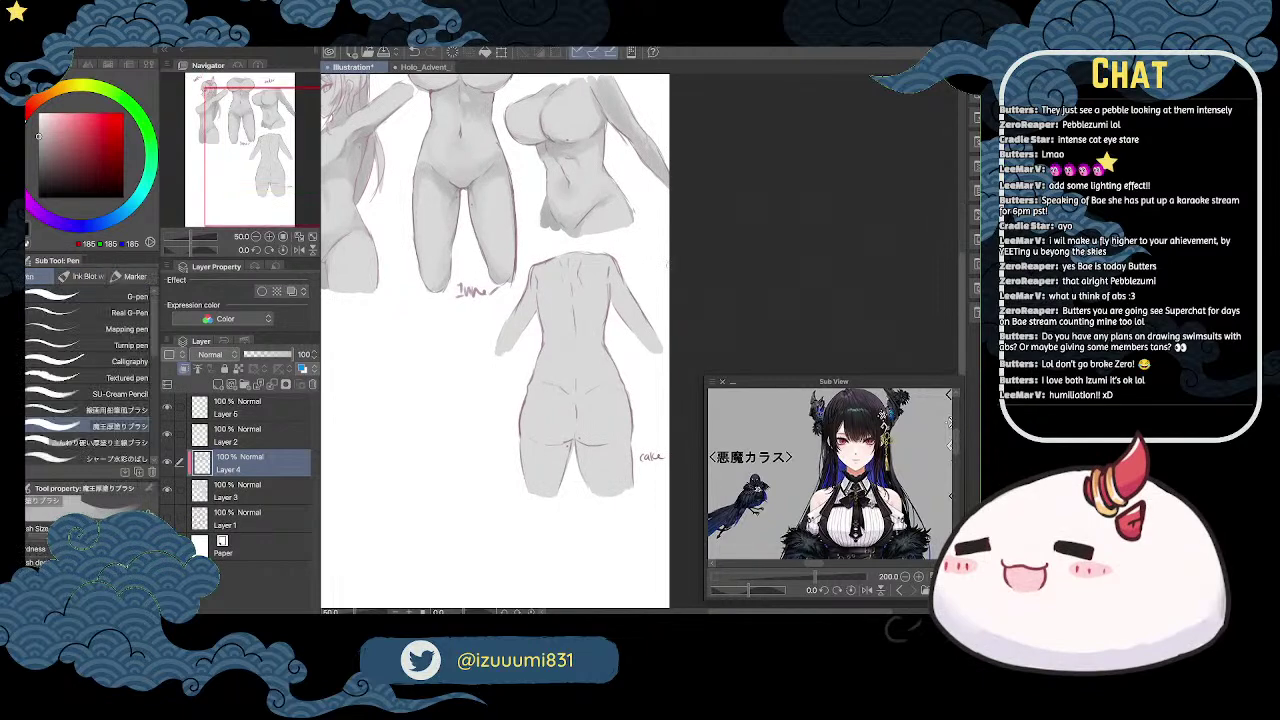
pyautogui.scroll(1, 668, 265)
pyautogui.press('space')
pyautogui.moveTo(623, 213); pyautogui.dragTo(581, 179)
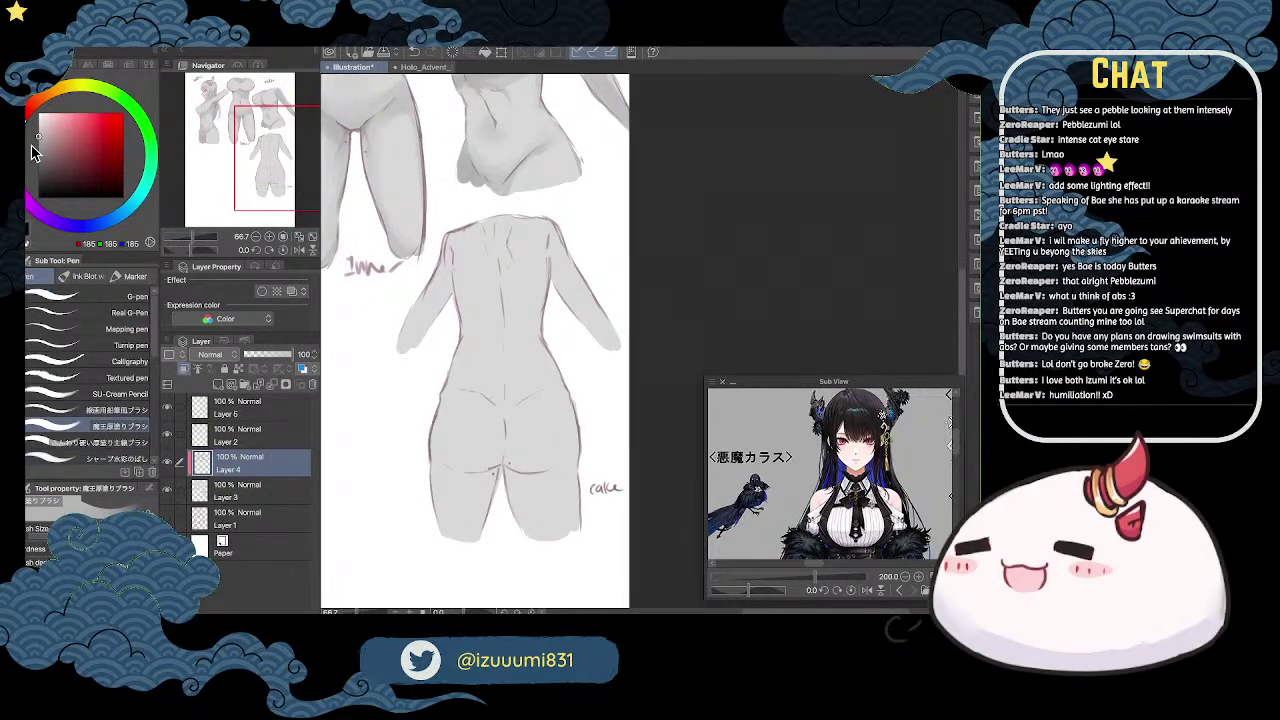
pyautogui.moveTo(490, 220); pyautogui.dragTo(502, 237)
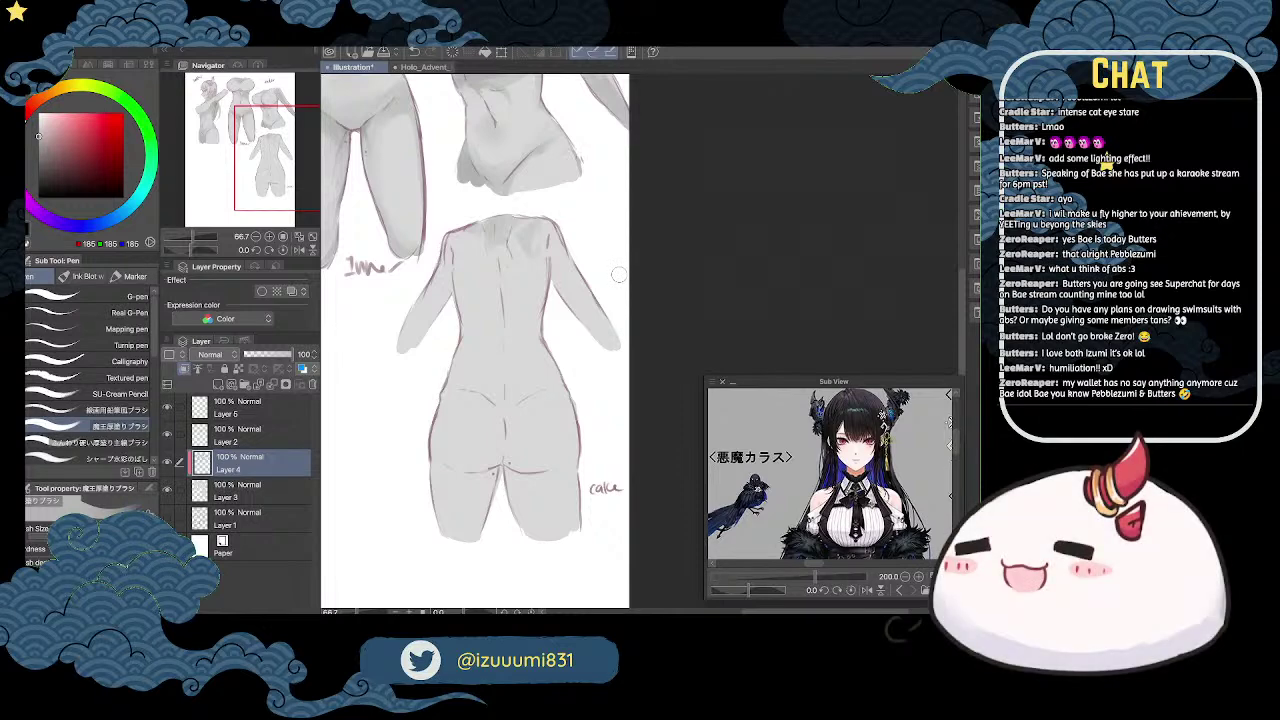
pyautogui.moveTo(530, 254)
pyautogui.mouseDown()
pyautogui.moveTo(523, 222)
pyautogui.moveTo(557, 232)
pyautogui.mouseUp()
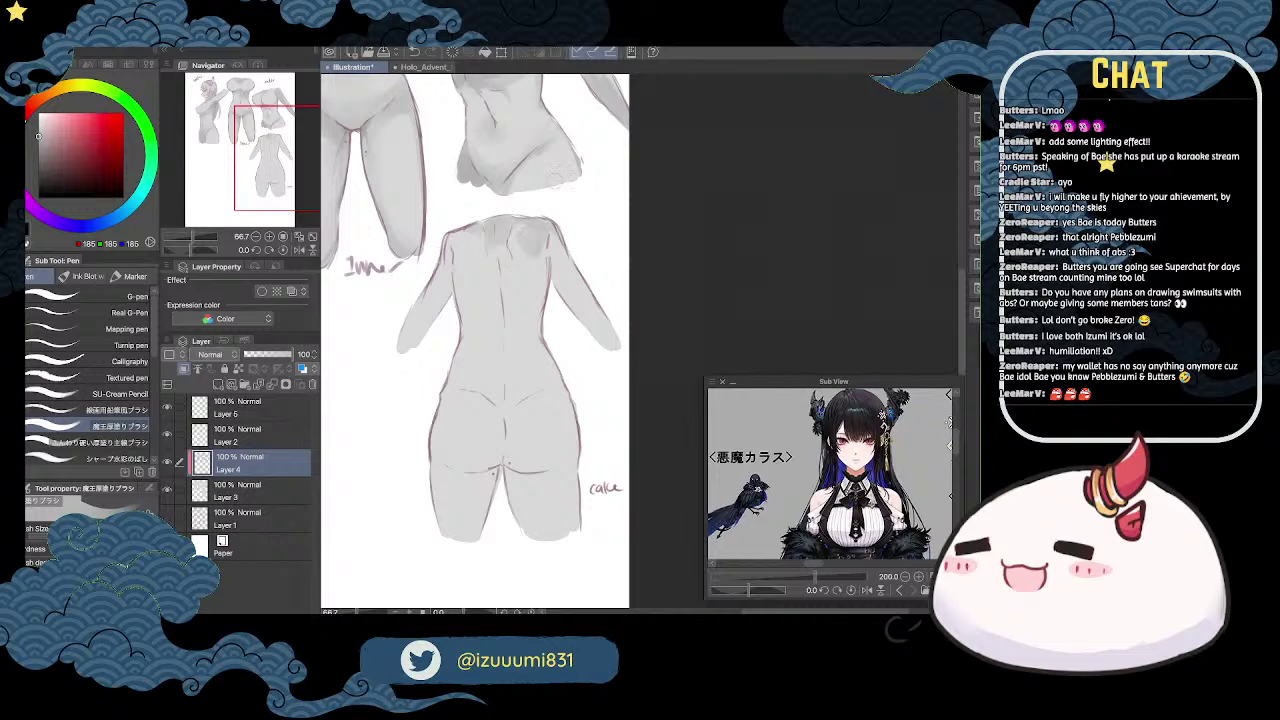
pyautogui.moveTo(443, 230)
pyautogui.mouseDown()
pyautogui.moveTo(450, 307)
pyautogui.moveTo(434, 317)
pyautogui.moveTo(440, 287)
pyautogui.moveTo(407, 345)
pyautogui.moveTo(437, 282)
pyautogui.moveTo(426, 311)
pyautogui.mouseUp()
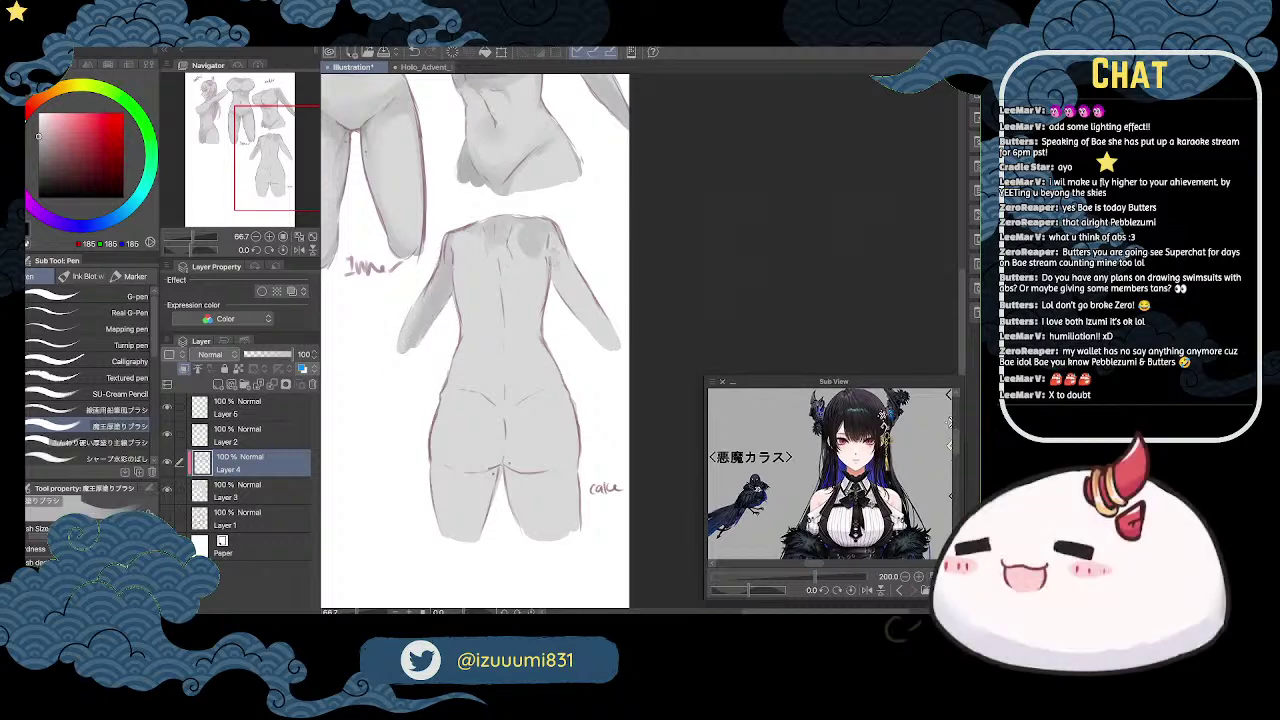
pyautogui.moveTo(556, 266); pyautogui.dragTo(605, 345)
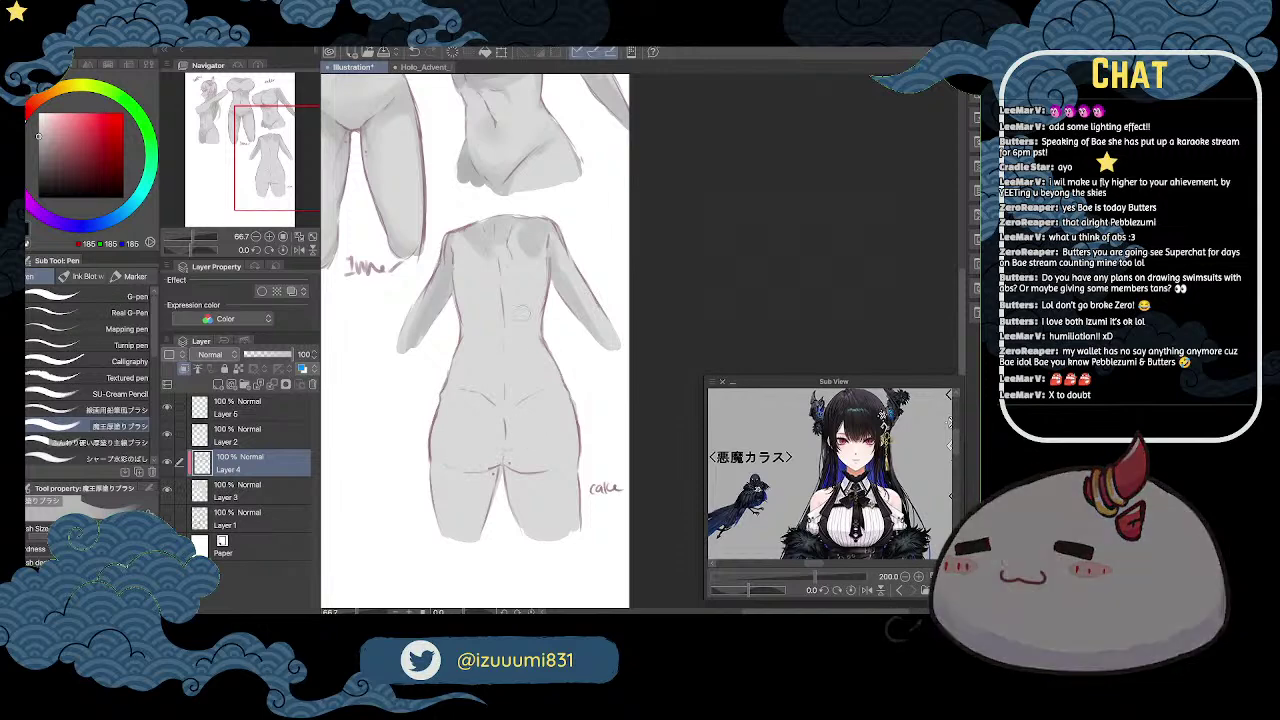
# Step: Rework the "cake" figure's shoulder-blade shading and extend the shadows down the spine and the right side of the back
pyautogui.press('c')
pyautogui.moveTo(521, 228)
pyautogui.mouseDown()
pyautogui.moveTo(534, 279)
pyautogui.moveTo(489, 238)
pyautogui.moveTo(497, 270)
pyautogui.moveTo(509, 245)
pyautogui.moveTo(507, 276)
pyautogui.mouseUp()
pyautogui.press('c')
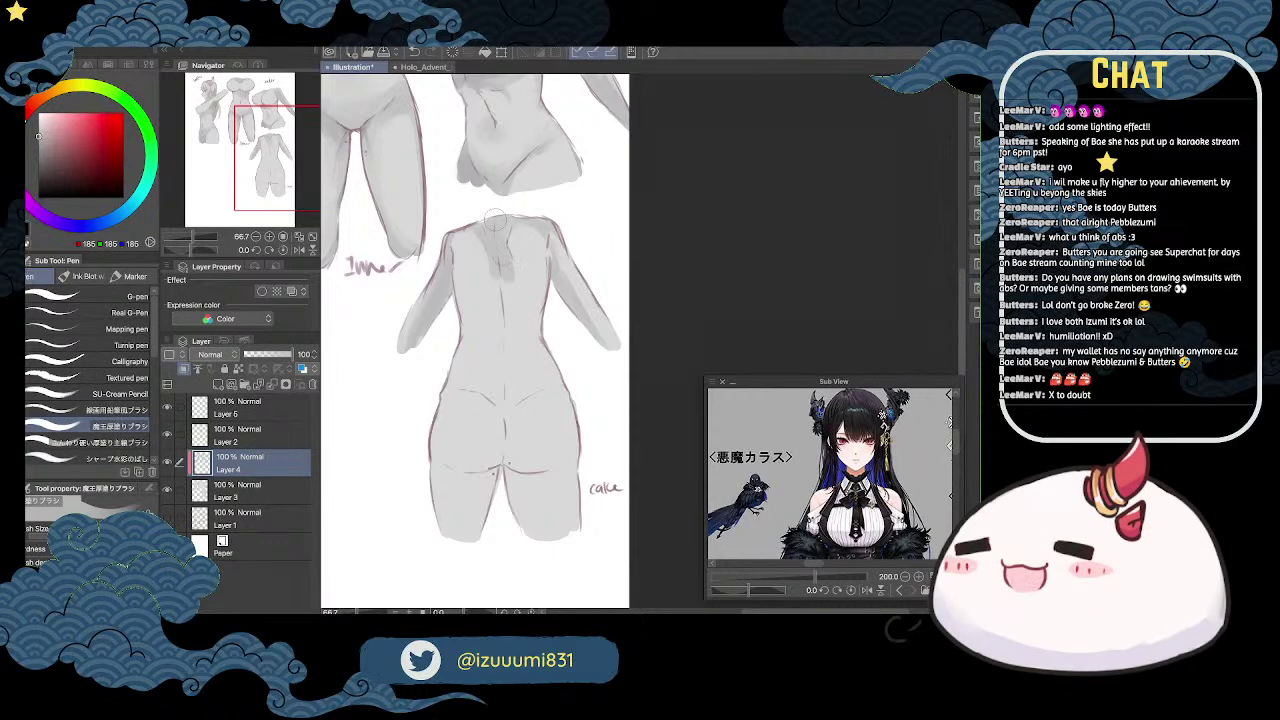
pyautogui.press('c')
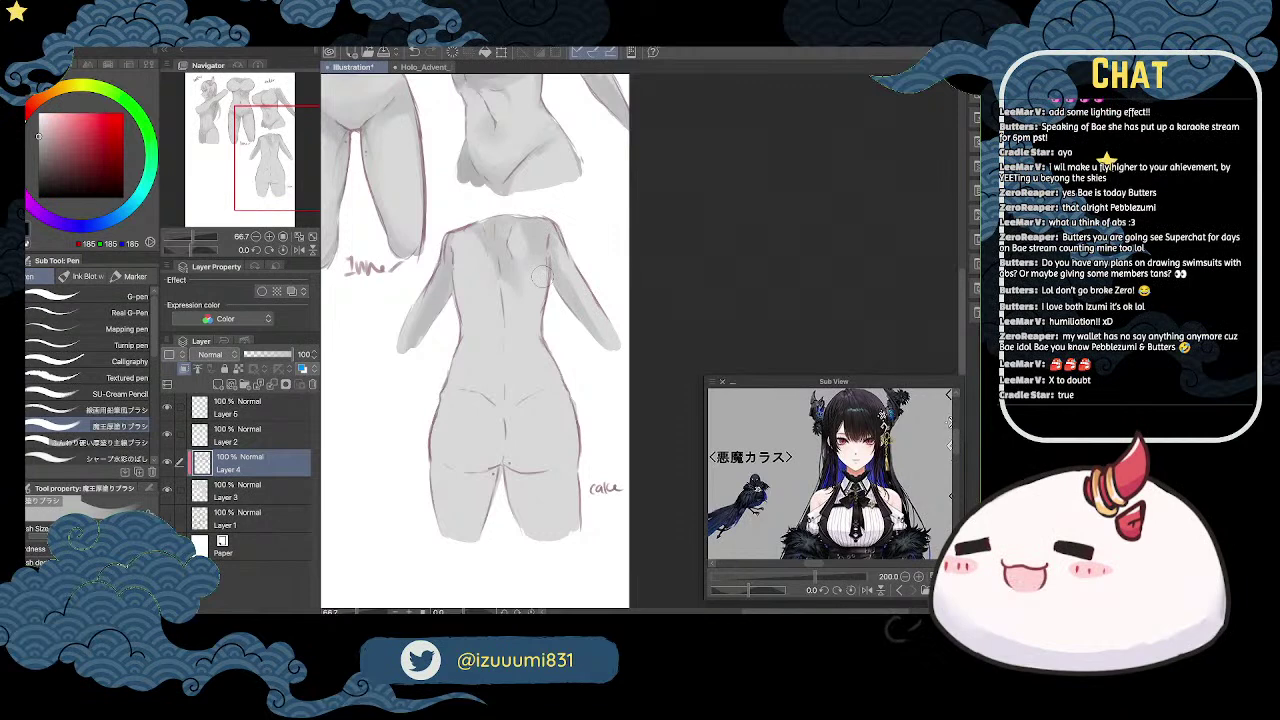
pyautogui.moveTo(520, 269)
pyautogui.mouseDown()
pyautogui.moveTo(534, 310)
pyautogui.moveTo(512, 285)
pyautogui.moveTo(540, 364)
pyautogui.moveTo(510, 268)
pyautogui.moveTo(527, 330)
pyautogui.moveTo(567, 275)
pyautogui.mouseUp()
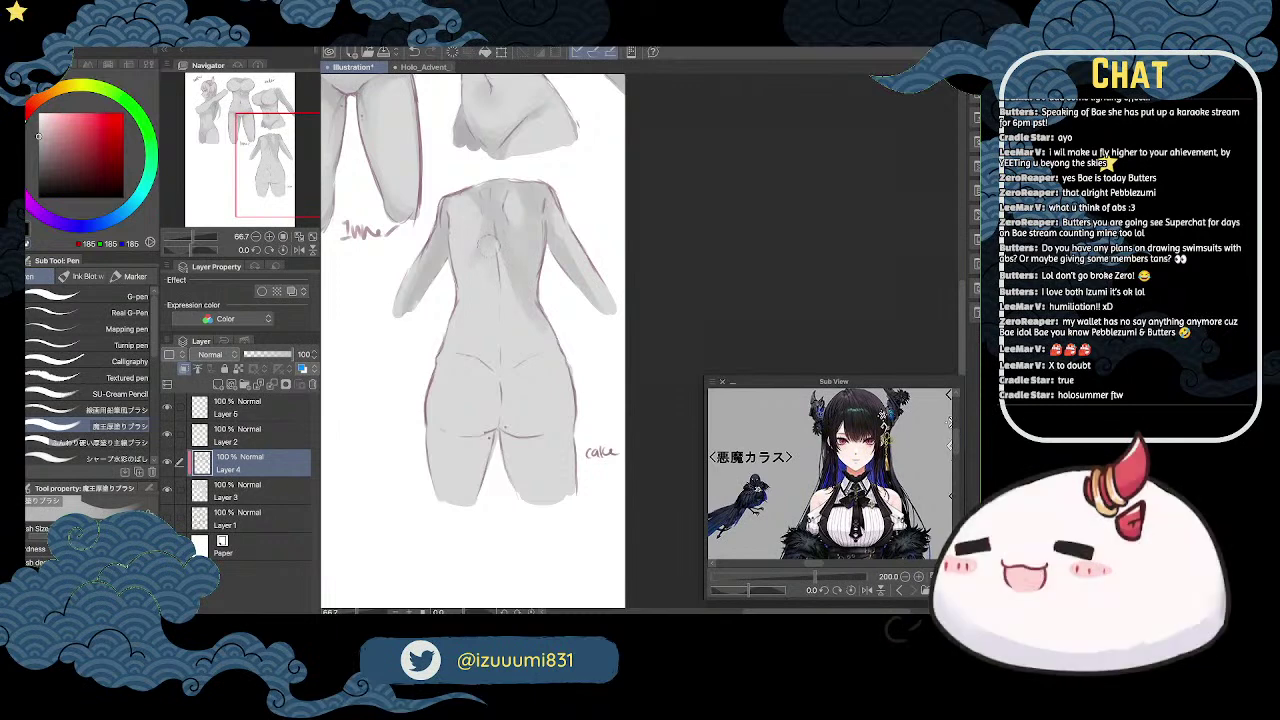
pyautogui.moveTo(489, 243); pyautogui.dragTo(494, 290)
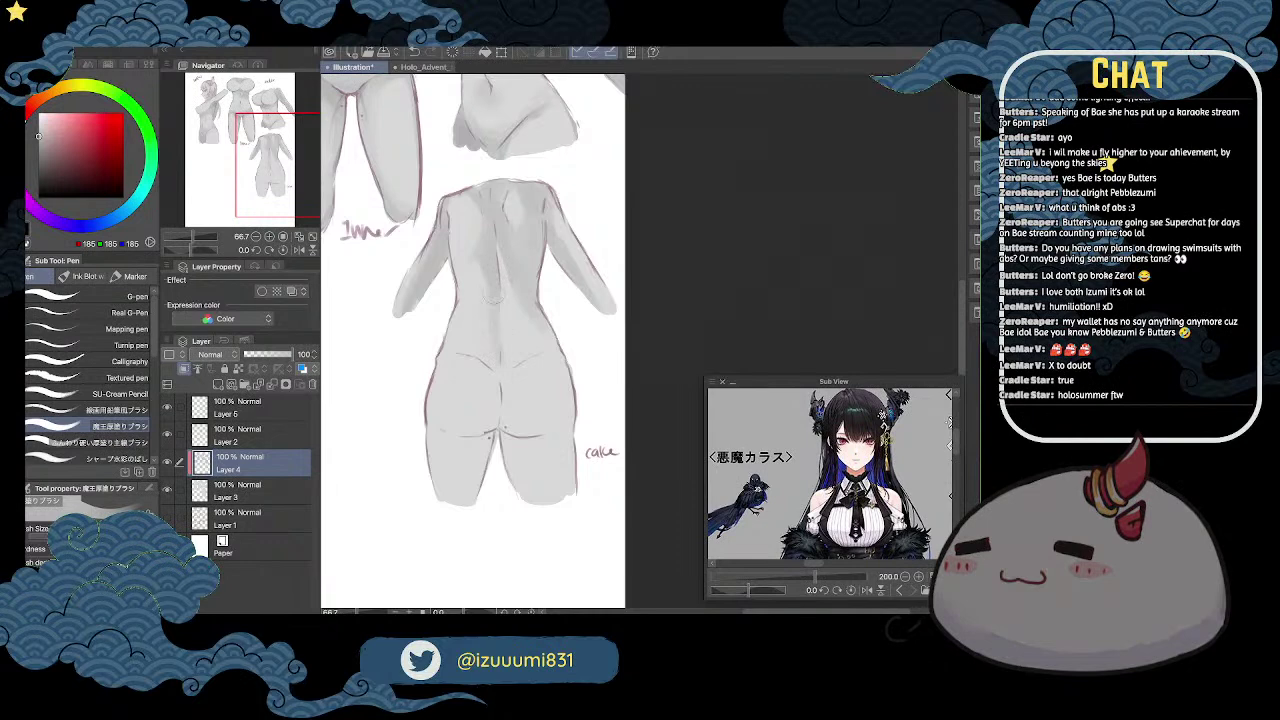
# Step: Shade the "cake" figure's lower back, buttocks and upper thighs with grey 185, 185, 185
pyautogui.moveTo(608, 263); pyautogui.dragTo(604, 197)
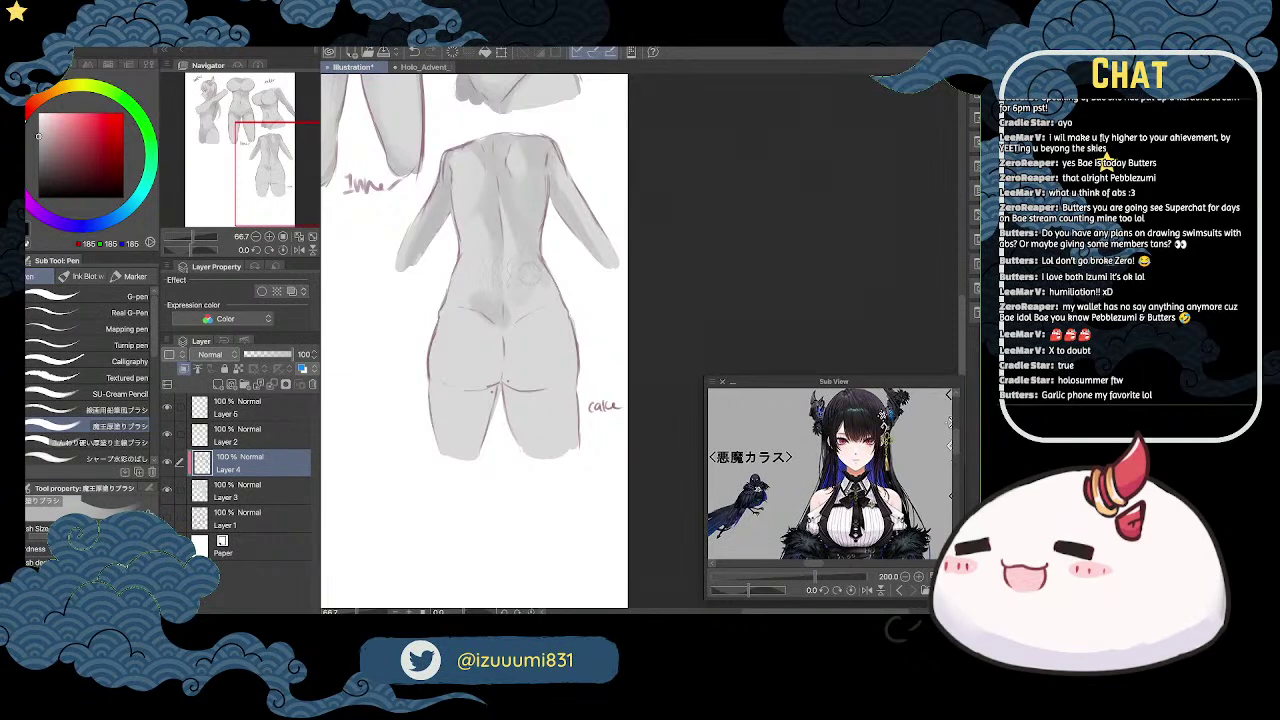
pyautogui.moveTo(510, 321)
pyautogui.mouseDown()
pyautogui.moveTo(554, 288)
pyautogui.moveTo(524, 297)
pyautogui.moveTo(562, 308)
pyautogui.moveTo(464, 299)
pyautogui.mouseUp()
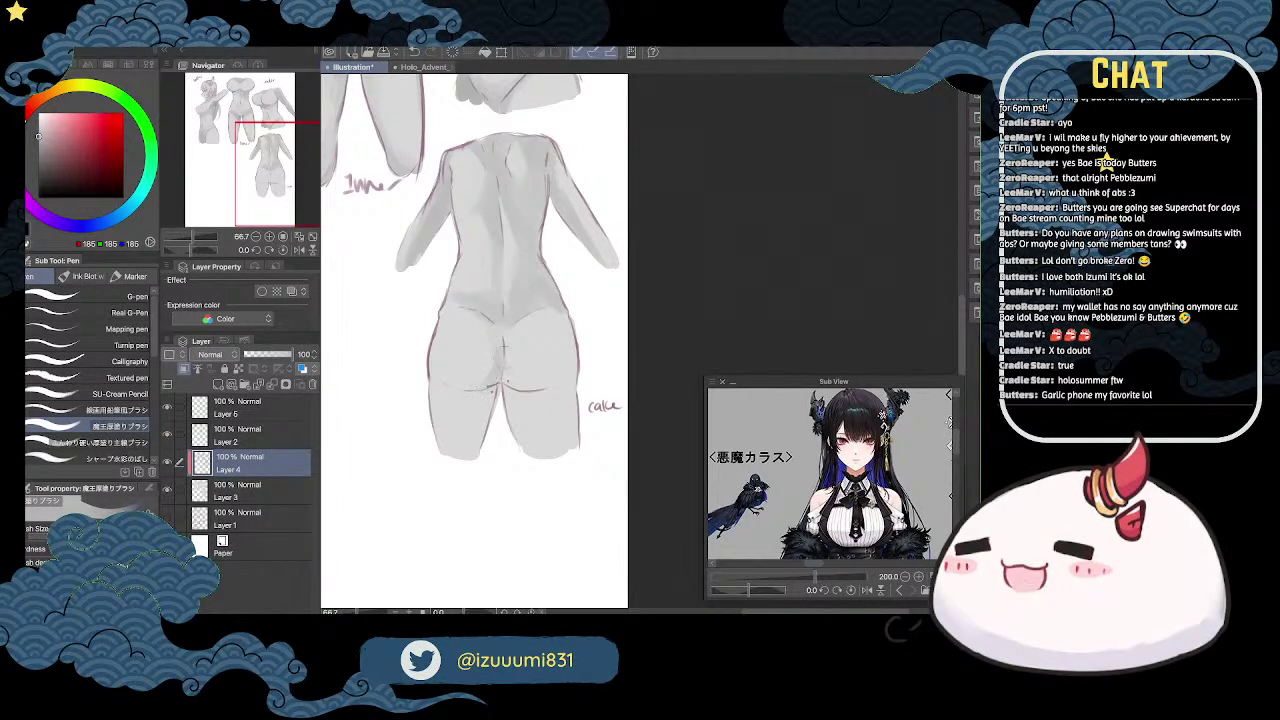
pyautogui.moveTo(494, 398); pyautogui.dragTo(444, 395)
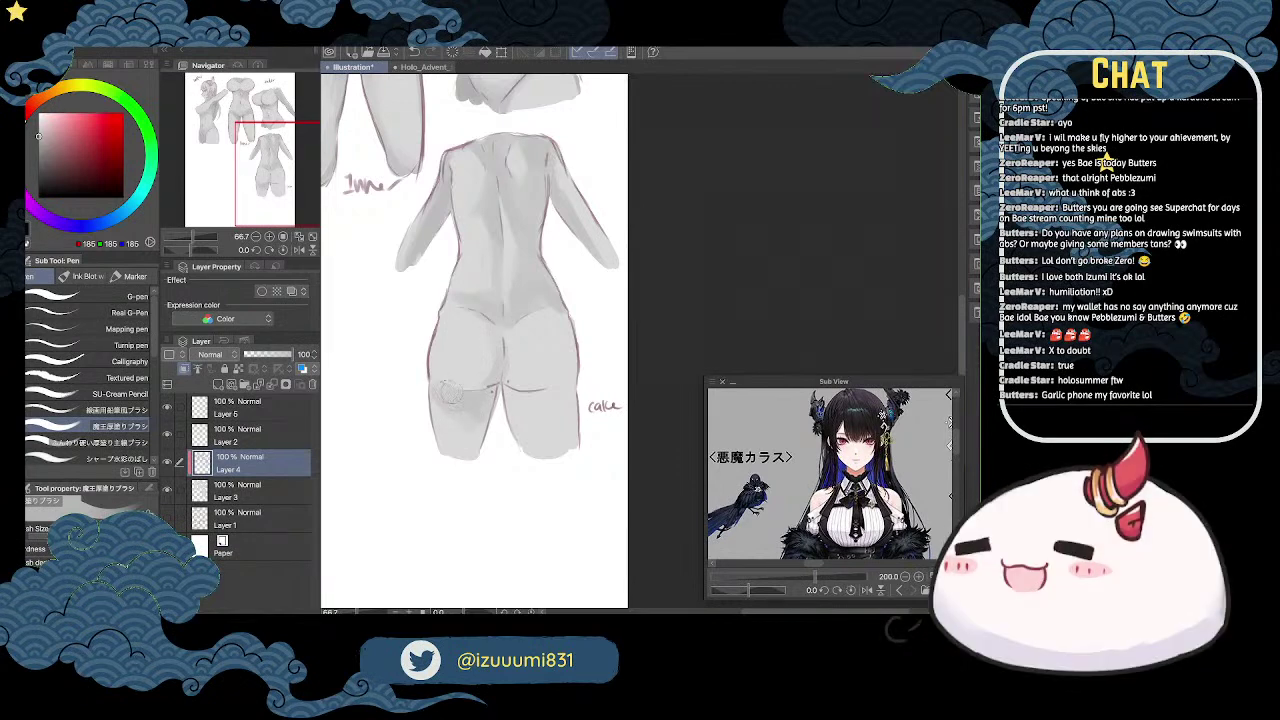
pyautogui.moveTo(438, 408); pyautogui.dragTo(482, 434)
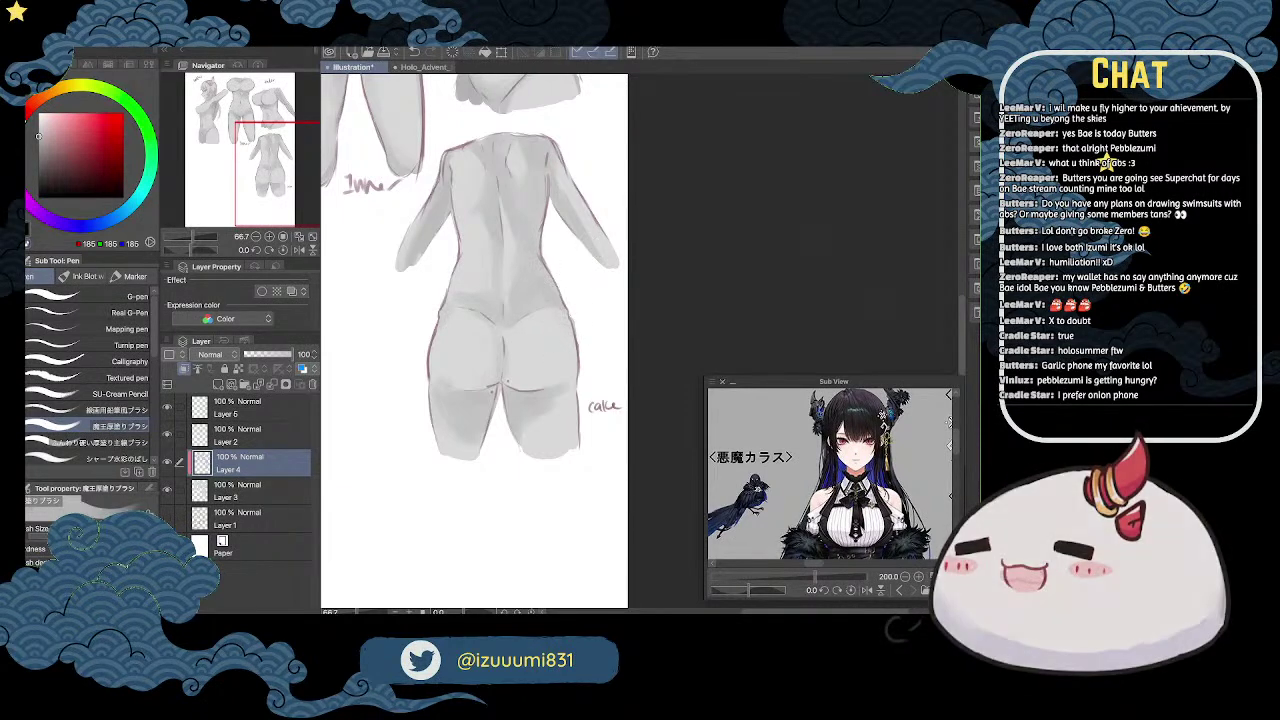
# Step: Build up the shading between the "cake" figure's shoulder blades and down the mid-back beside the spine
pyautogui.press('space')
pyautogui.moveTo(611, 206); pyautogui.dragTo(623, 254)
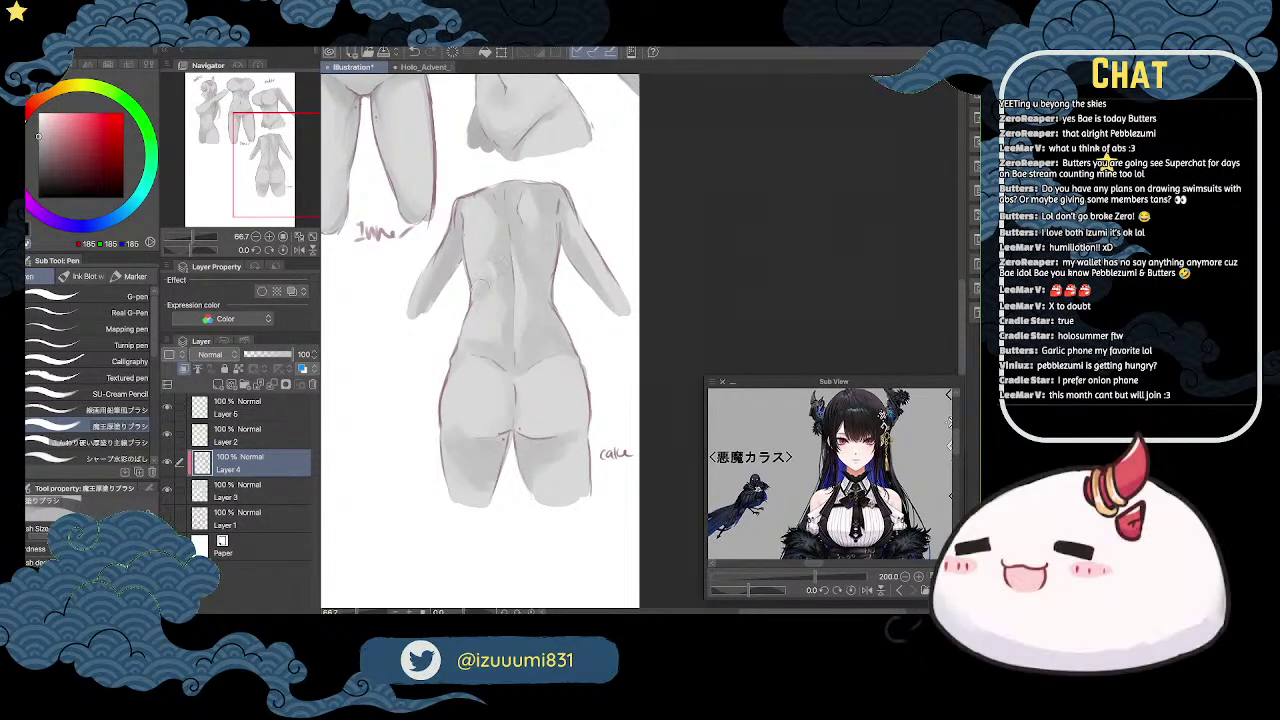
pyautogui.moveTo(500, 230); pyautogui.dragTo(490, 240)
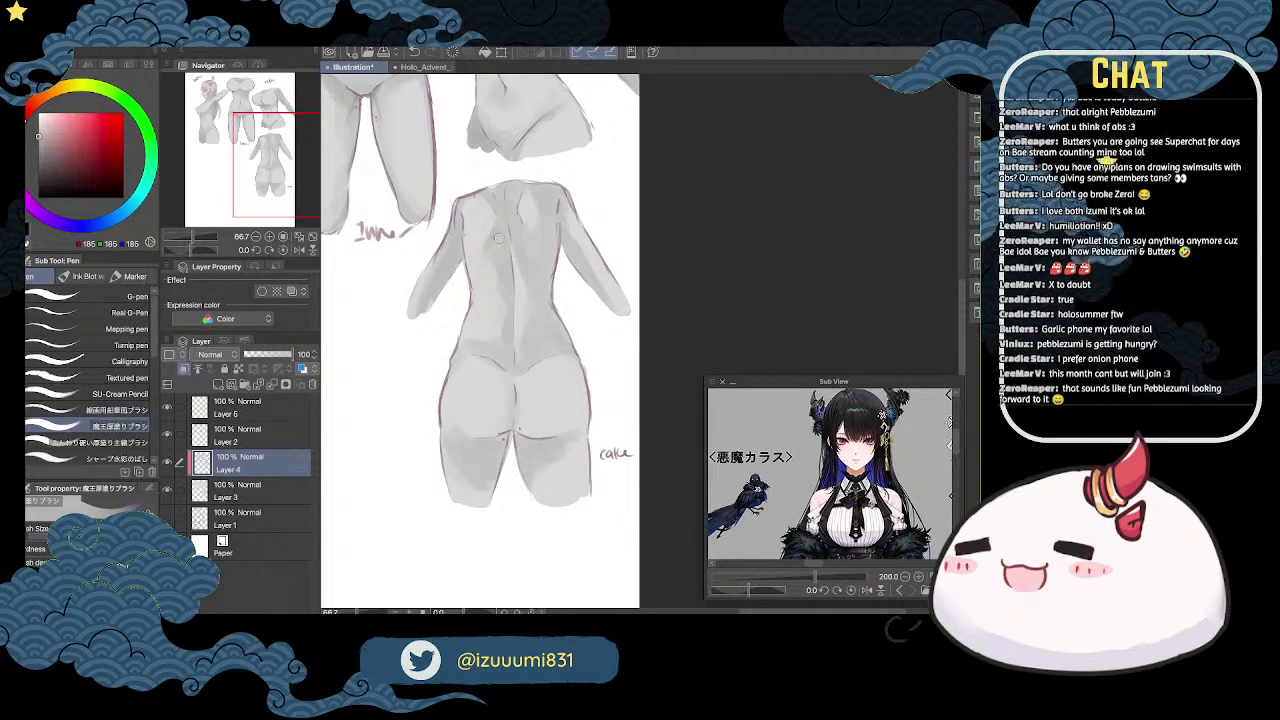
pyautogui.moveTo(490, 240); pyautogui.dragTo(484, 252)
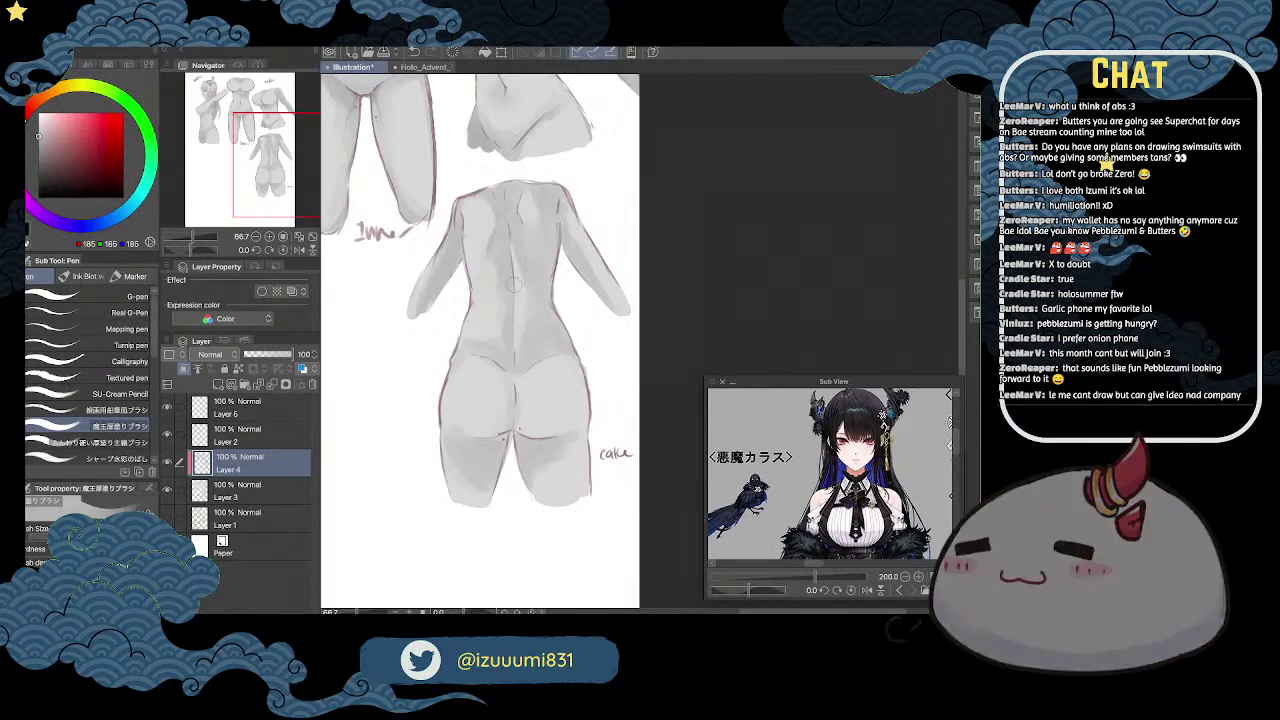
# Step: Deepen the "cake" figure's shadows along the spine and across the lower back and hips with grey 164, 164, 164
pyautogui.click(41, 135)
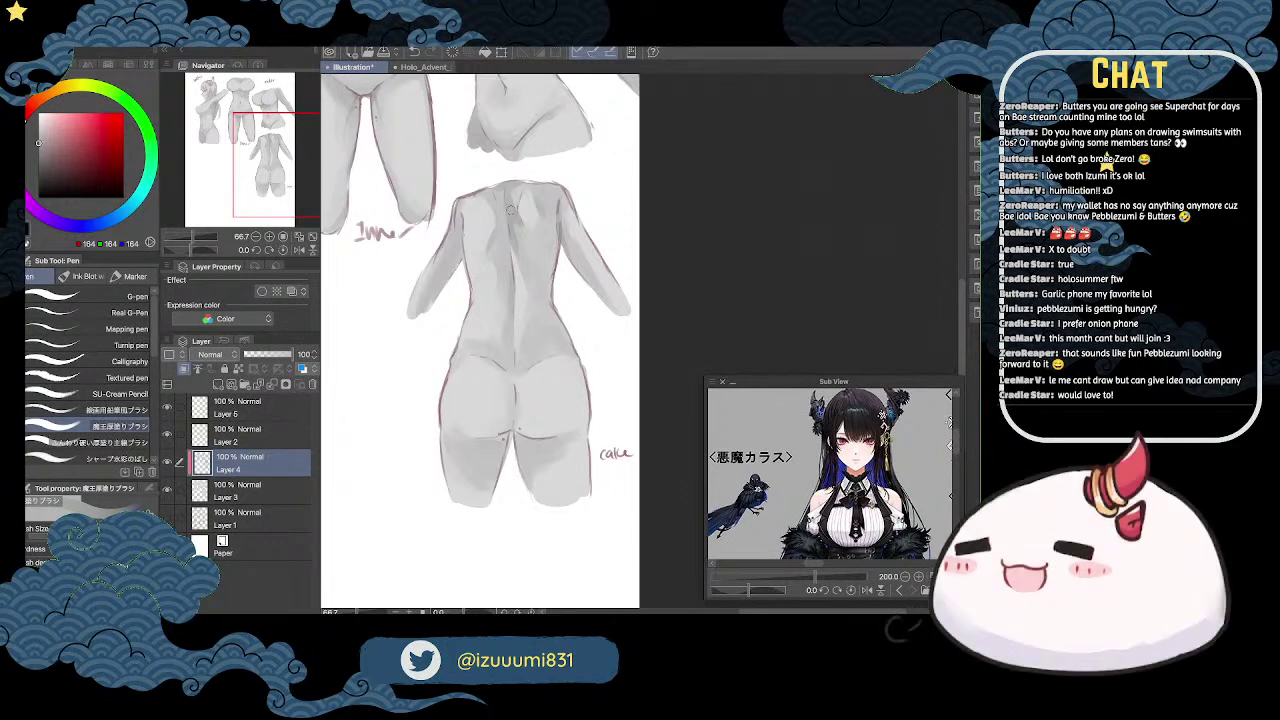
pyautogui.moveTo(511, 310); pyautogui.dragTo(513, 352)
pyautogui.scroll(-10, 520, 350)
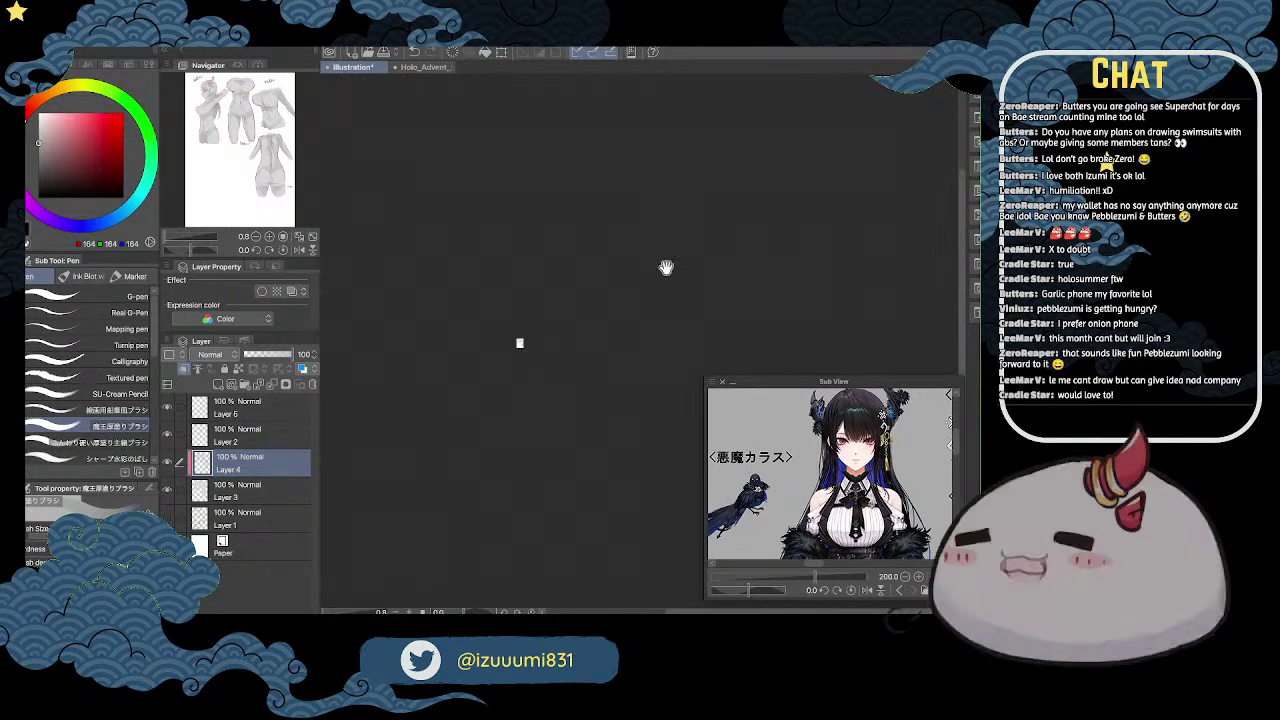
pyautogui.scroll(4, 664, 280)
pyautogui.moveTo(565, 362); pyautogui.dragTo(702, 72)
pyautogui.scroll(5, 681, 194)
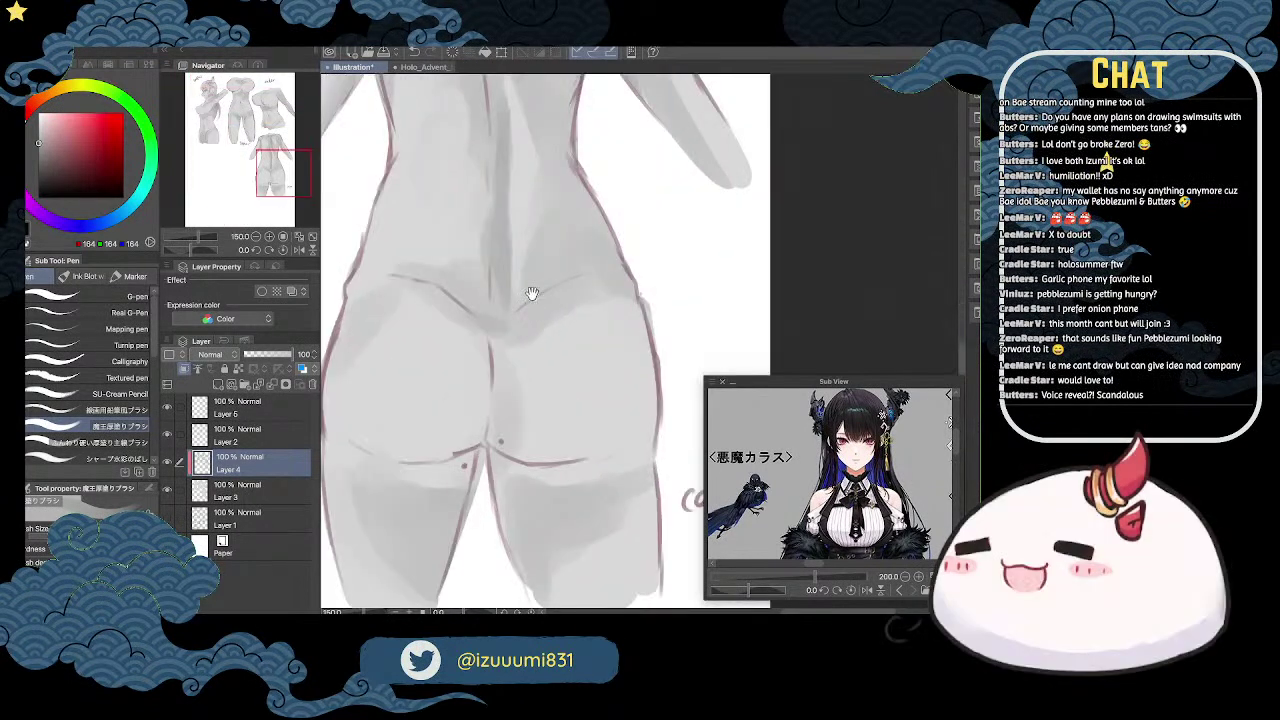
pyautogui.scroll(-2, 529, 294)
pyautogui.moveTo(484, 284); pyautogui.dragTo(496, 287)
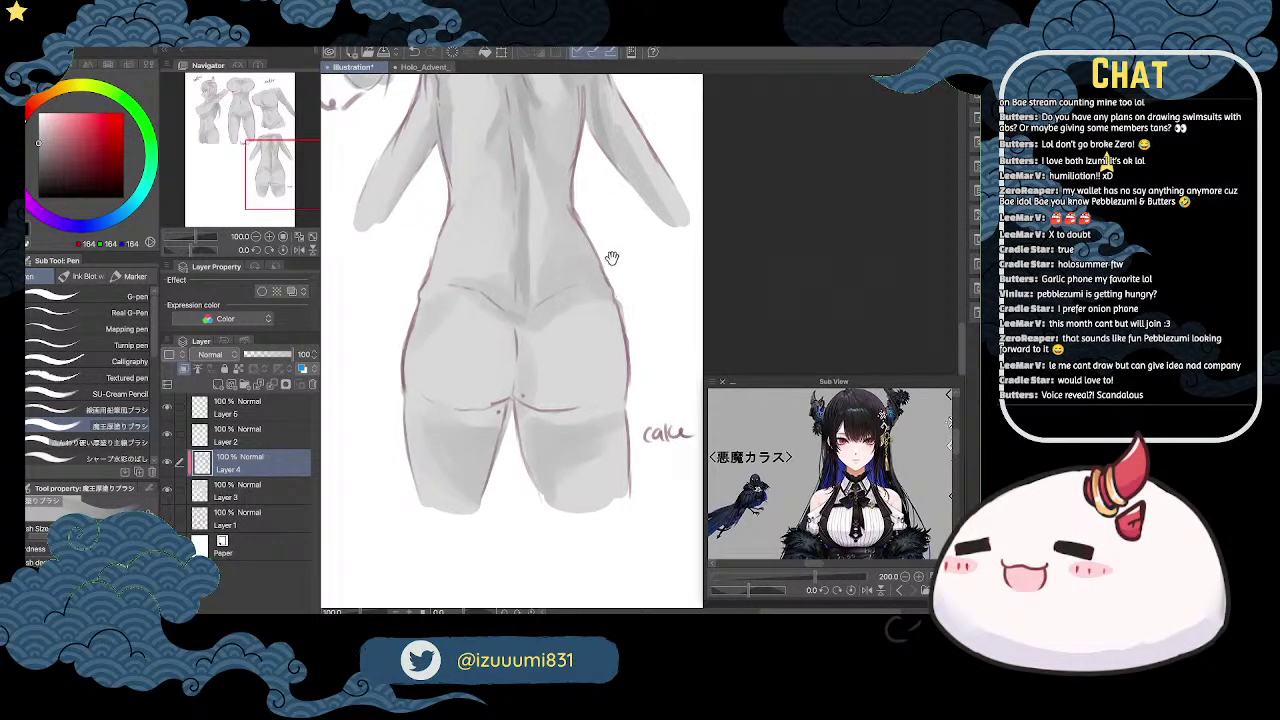
pyautogui.moveTo(583, 255); pyautogui.dragTo(618, 253)
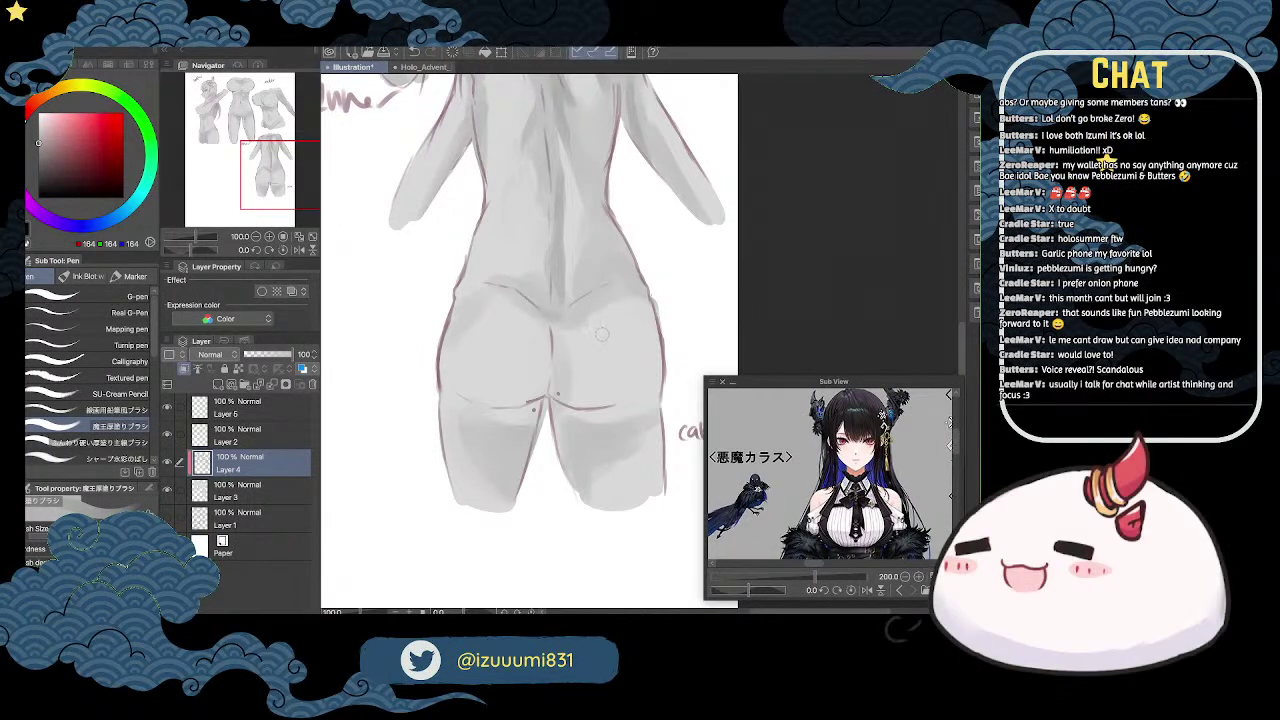
pyautogui.scroll(-1, 602, 338)
pyautogui.scroll(1, 602, 338)
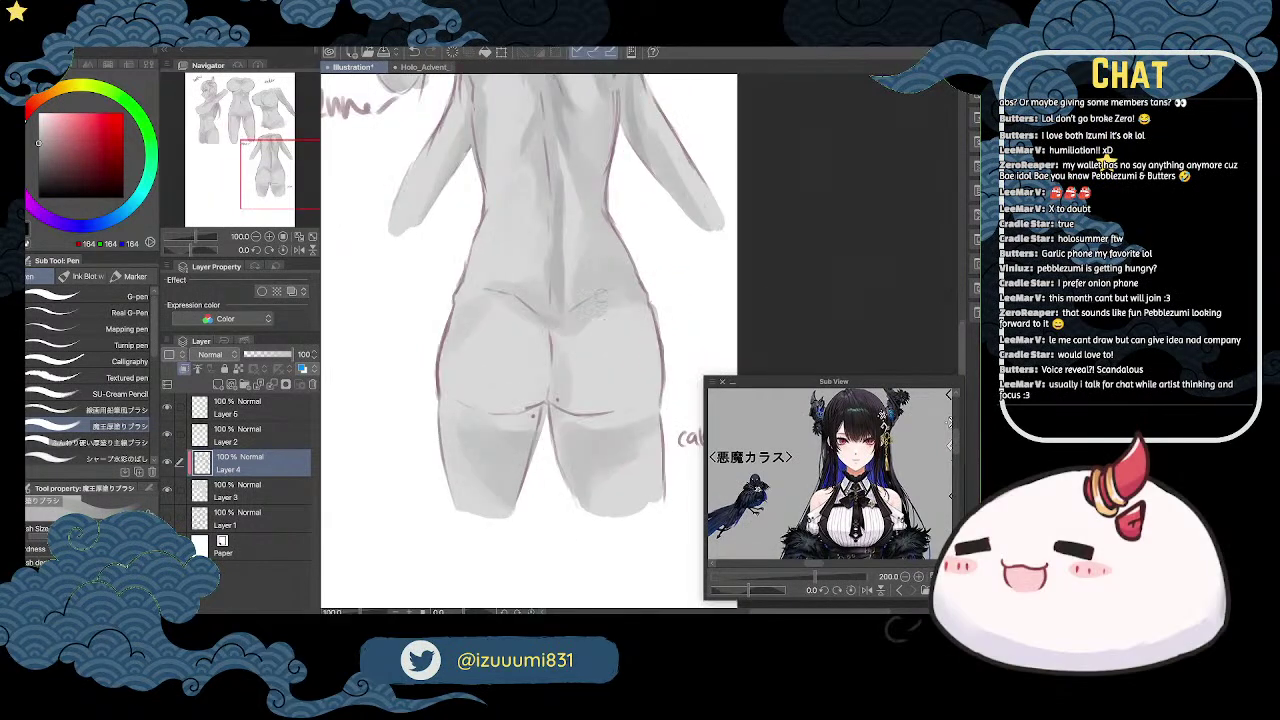
pyautogui.moveTo(624, 252); pyautogui.dragTo(618, 300)
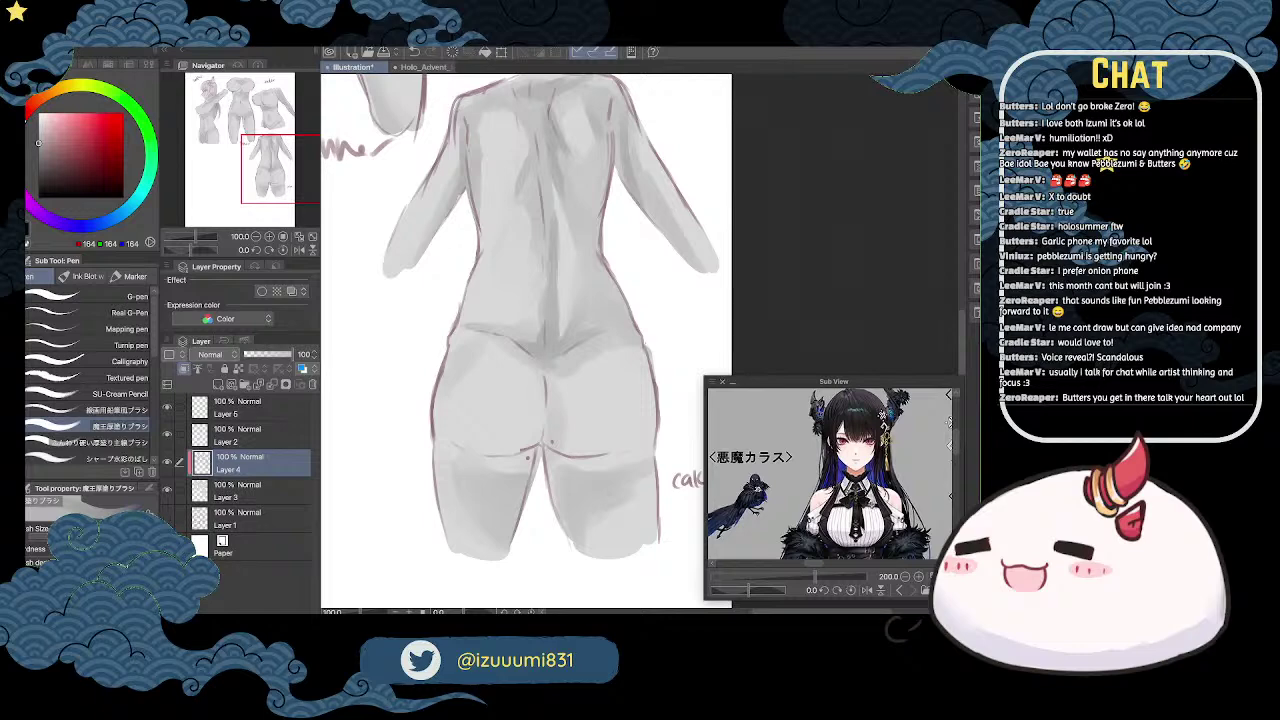
# Step: Sample grey 198, 198, 198 from the figure and touch up the shading on both of the "cake" figure's arms
pyautogui.keyDown('alt'); pyautogui.click(648, 186); pyautogui.keyUp('alt')
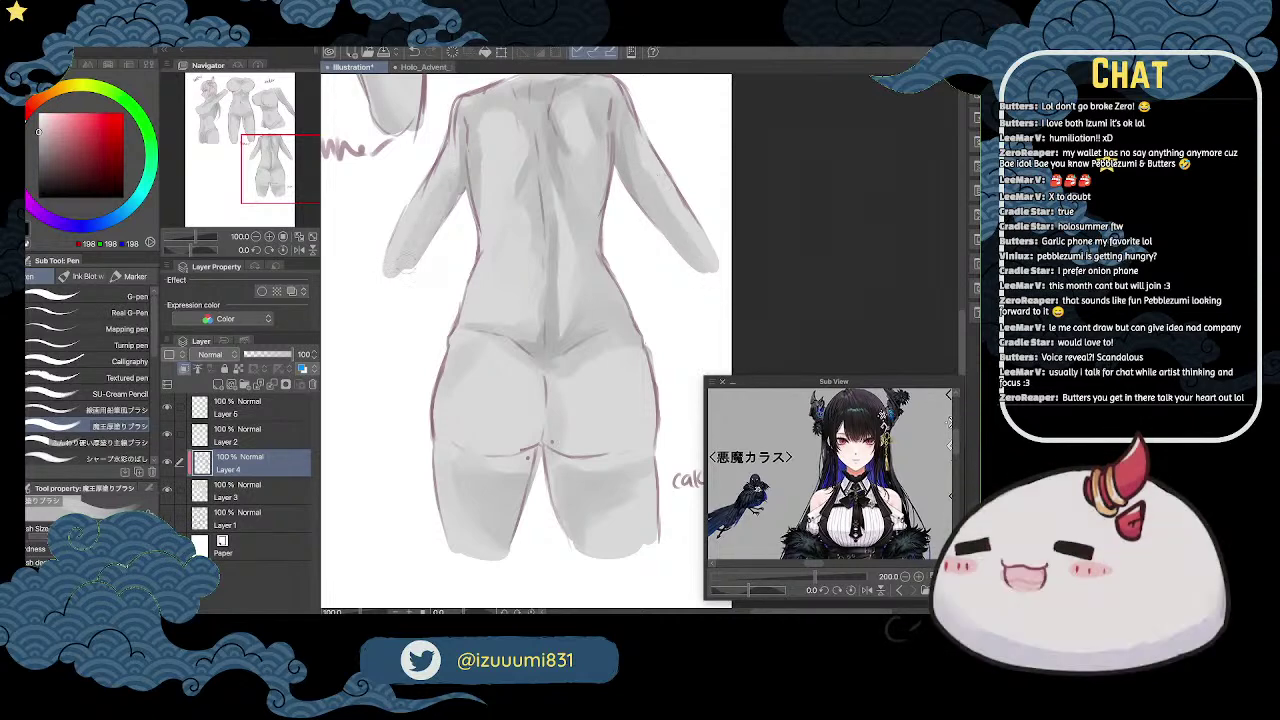
pyautogui.moveTo(662, 183); pyautogui.dragTo(671, 207)
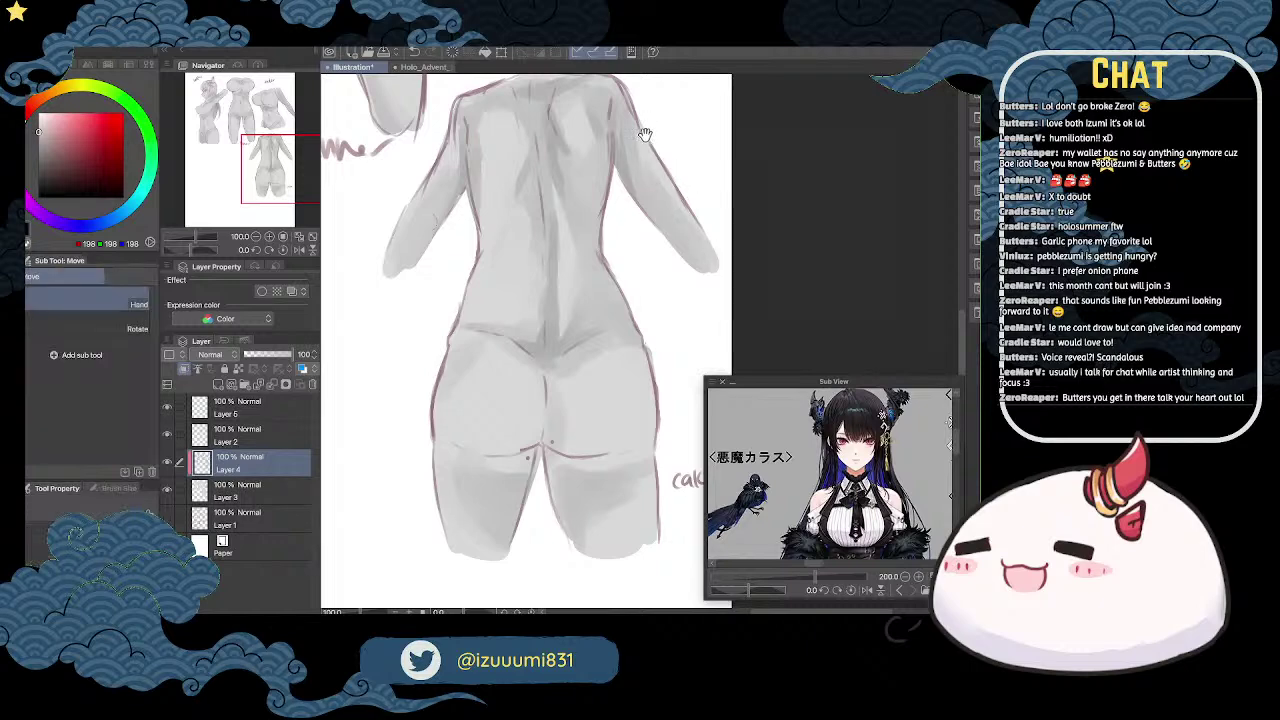
pyautogui.moveTo(647, 131); pyautogui.dragTo(678, 191)
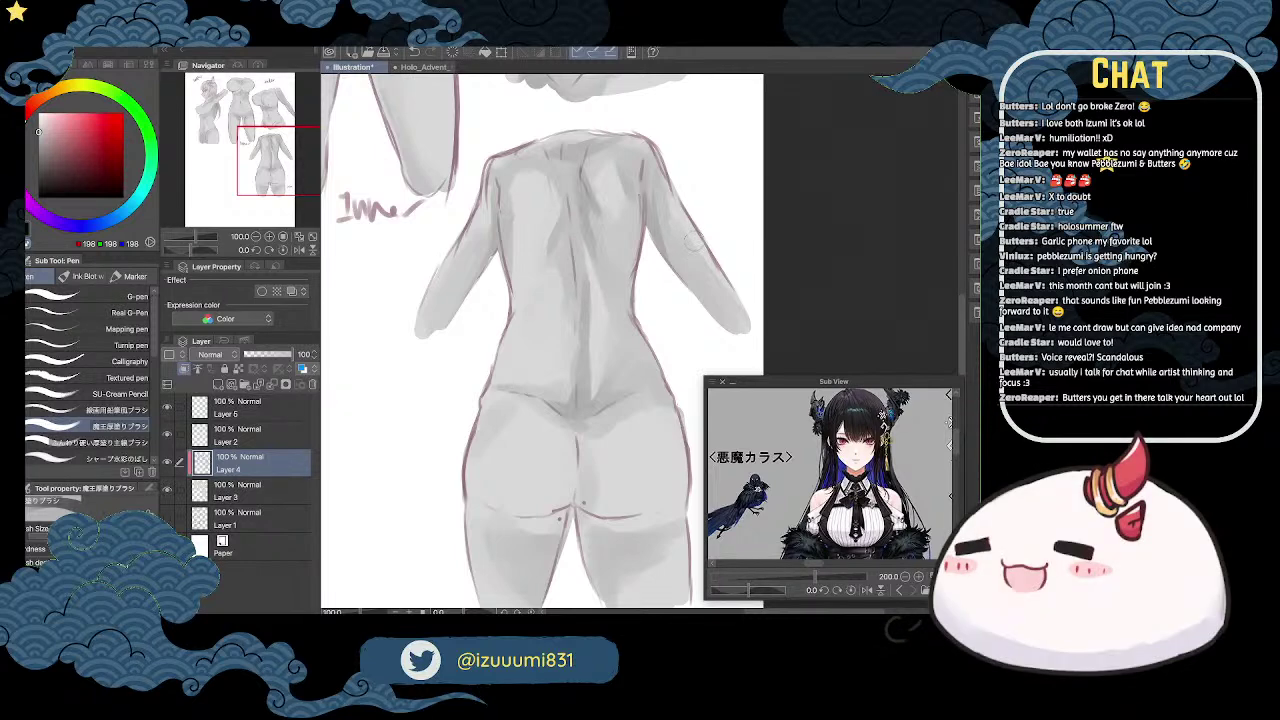
# Step: Apply a free transform to the body shading on Layer 4
pyautogui.moveTo(283, 162)
pyautogui.mouseDown()
pyautogui.moveTo(259, 150)
pyautogui.moveTo(275, 161)
pyautogui.moveTo(278, 219)
pyautogui.moveTo(258, 160)
pyautogui.moveTo(272, 154)
pyautogui.mouseUp()
pyautogui.click(256, 237)
pyautogui.click(256, 236)
pyautogui.click(256, 236)
pyautogui.click(502, 52)
pyautogui.moveTo(647, 186); pyautogui.dragTo(639, 178)
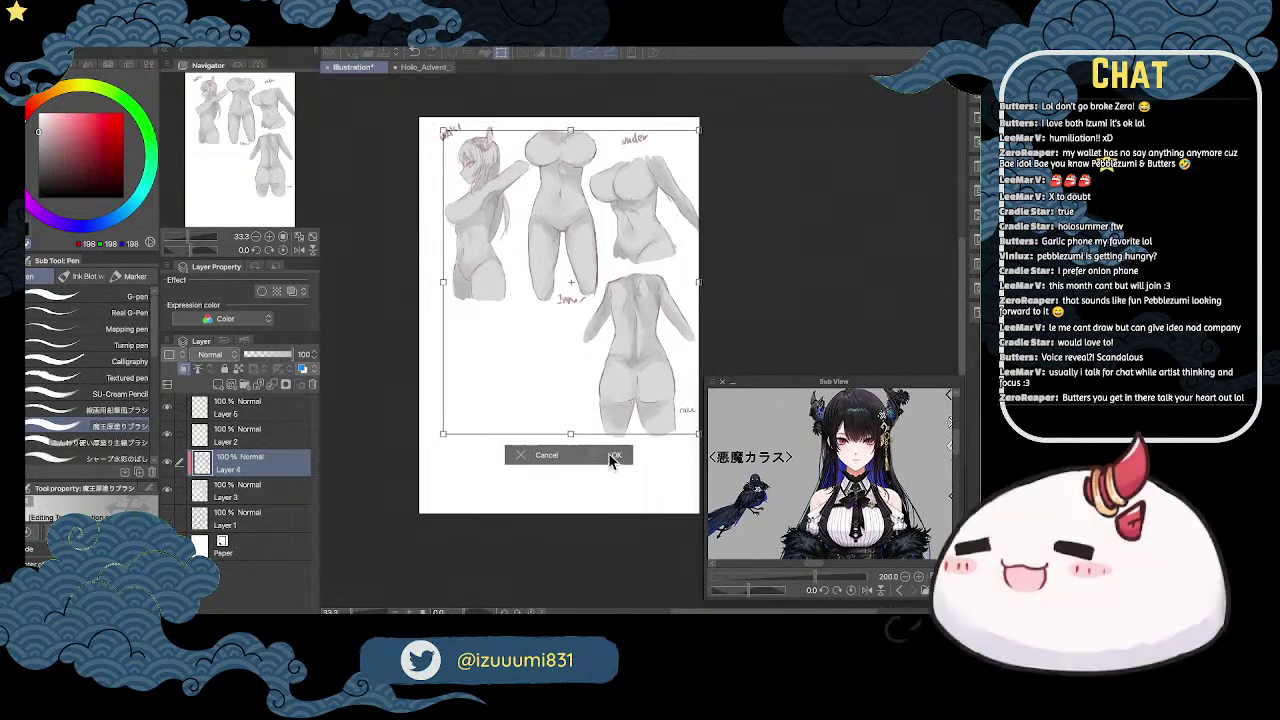
pyautogui.click(608, 455)
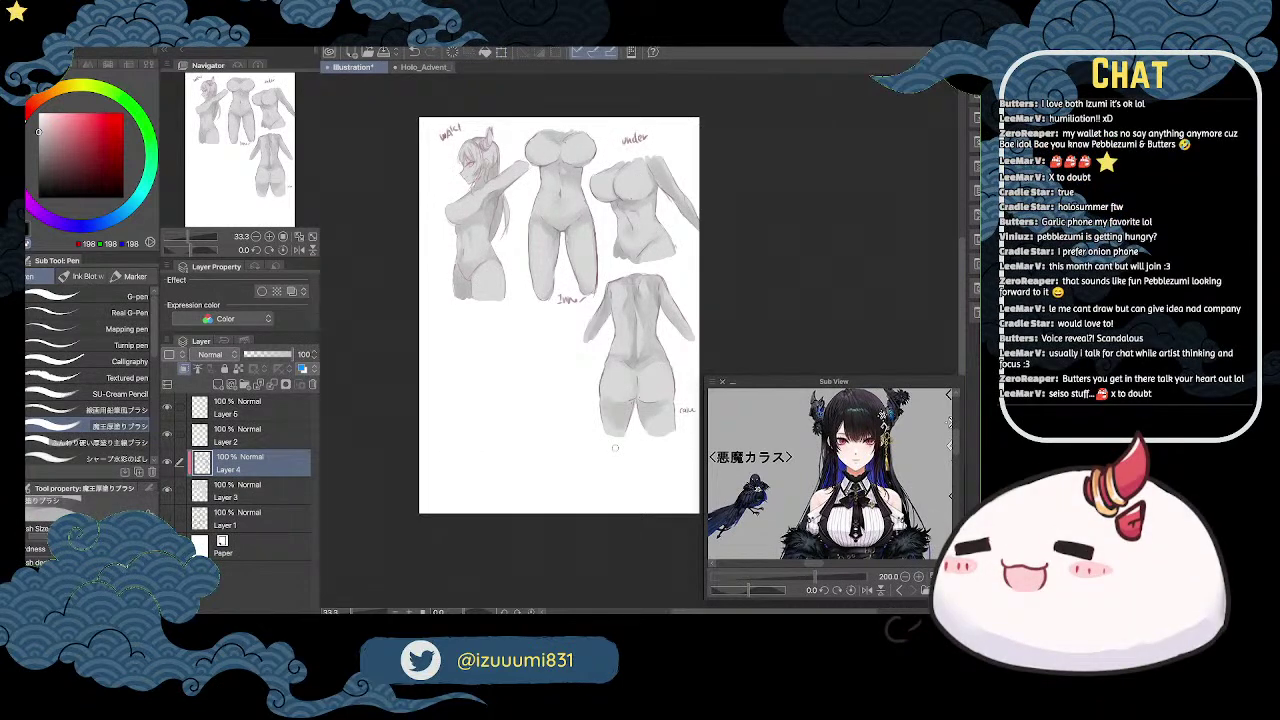
# Step: Add a new layer directly above Layer 4 and set the drawing colour to off-white 255, 252, 243
pyautogui.click(256, 237)
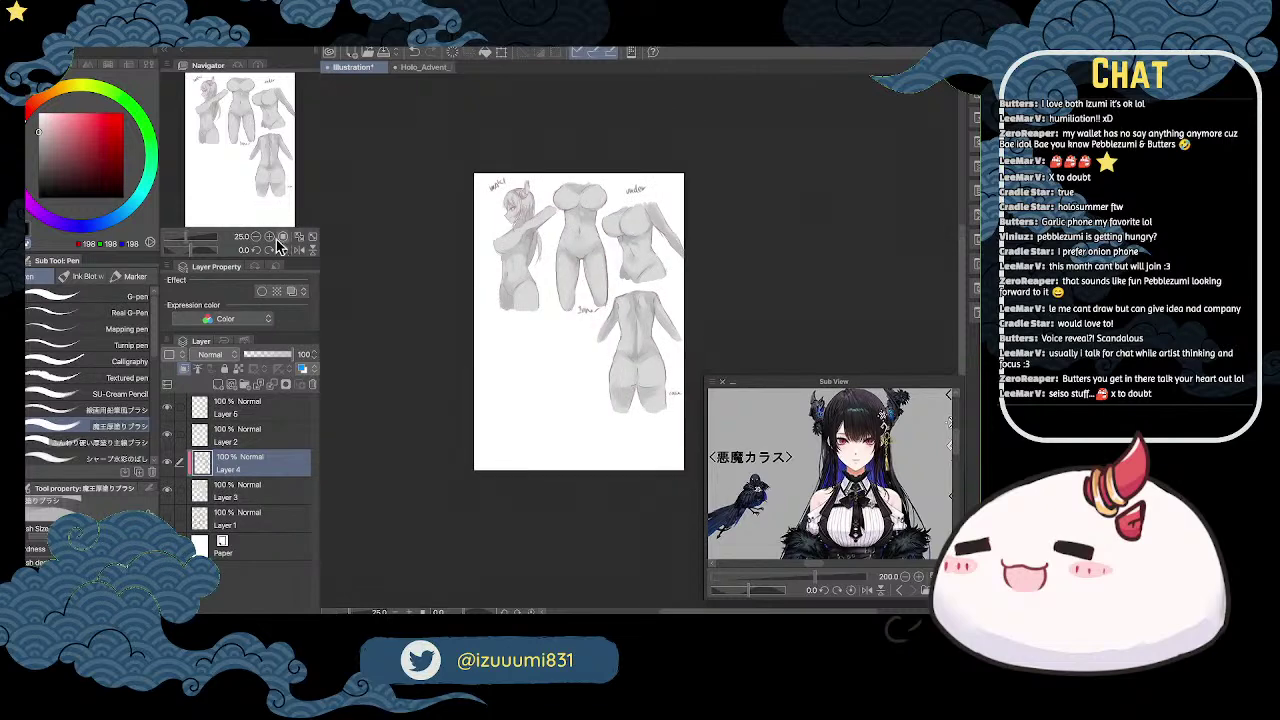
pyautogui.click(269, 237)
pyautogui.moveTo(268, 155)
pyautogui.mouseDown()
pyautogui.moveTo(284, 150)
pyautogui.moveTo(254, 163)
pyautogui.moveTo(255, 136)
pyautogui.mouseUp()
pyautogui.click(269, 237)
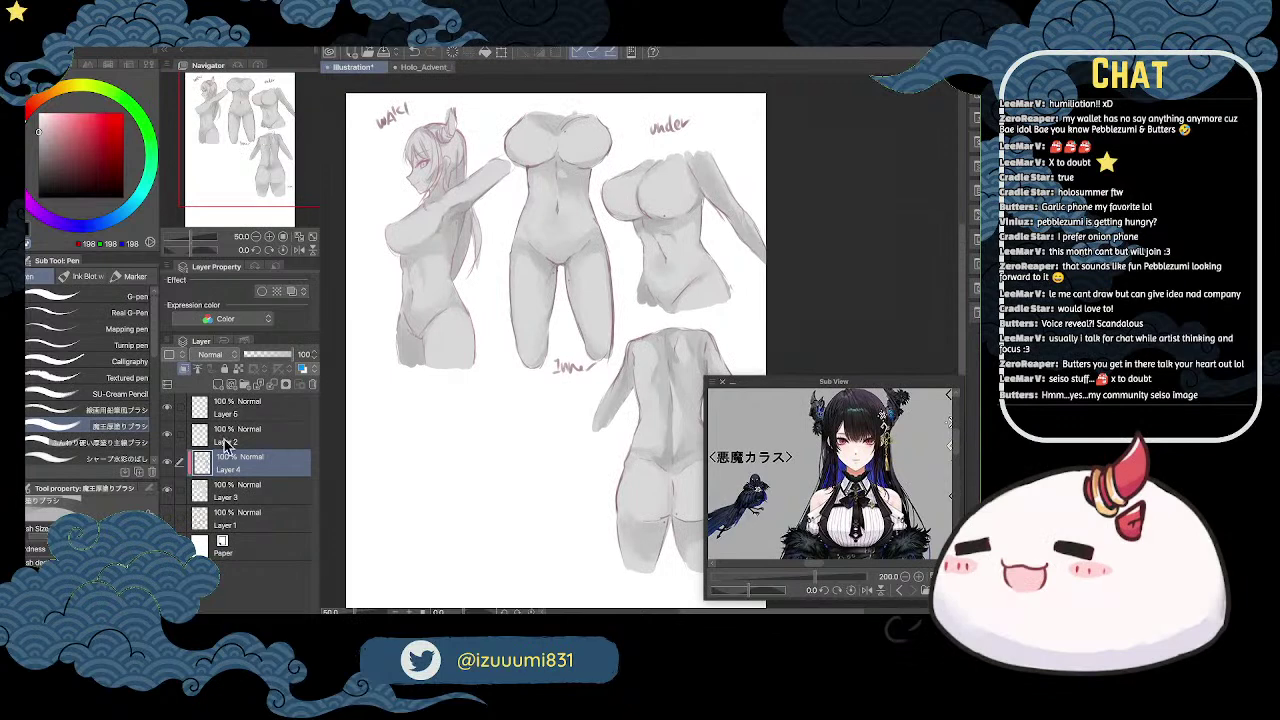
pyautogui.click(218, 383)
pyautogui.click(62, 90)
pyautogui.click(44, 106)
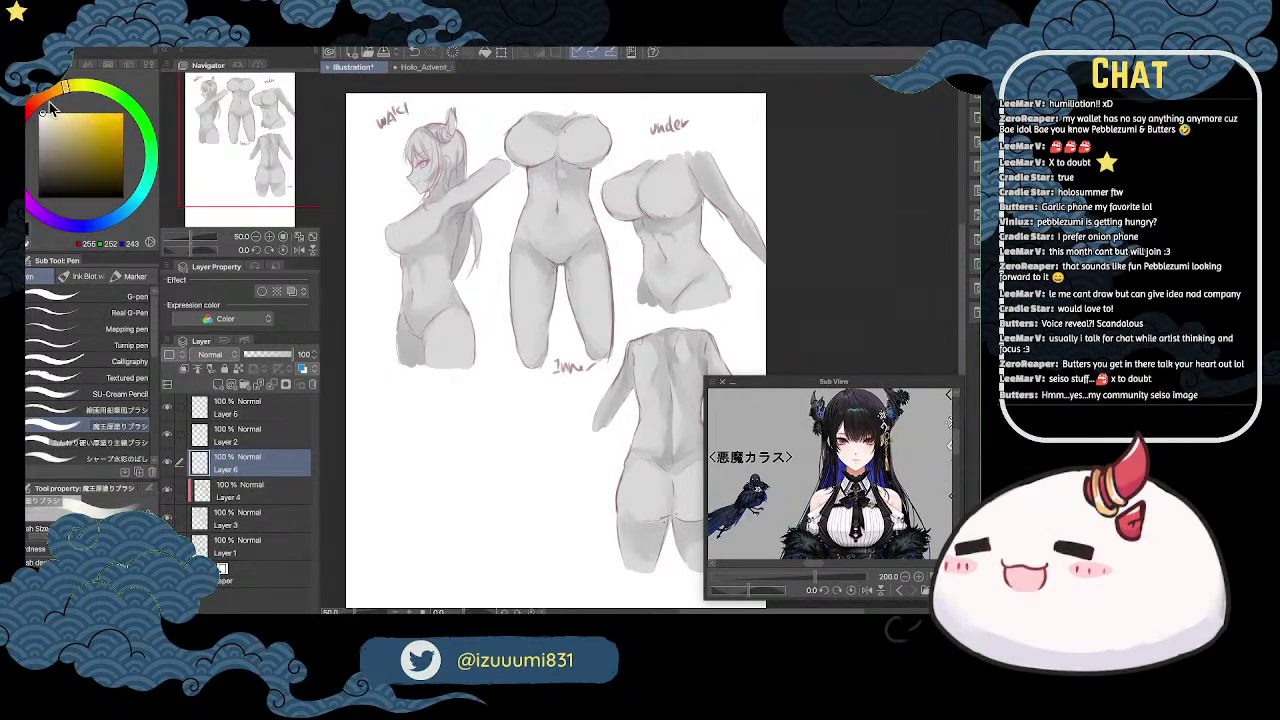
# Step: Paint off-white highlights on the "waki" figure's chest, stomach, navel, waist and hip crease
pyautogui.moveTo(579, 210); pyautogui.dragTo(770, 178)
pyautogui.scroll(3, 770, 178)
pyautogui.scroll(-4, 770, 178)
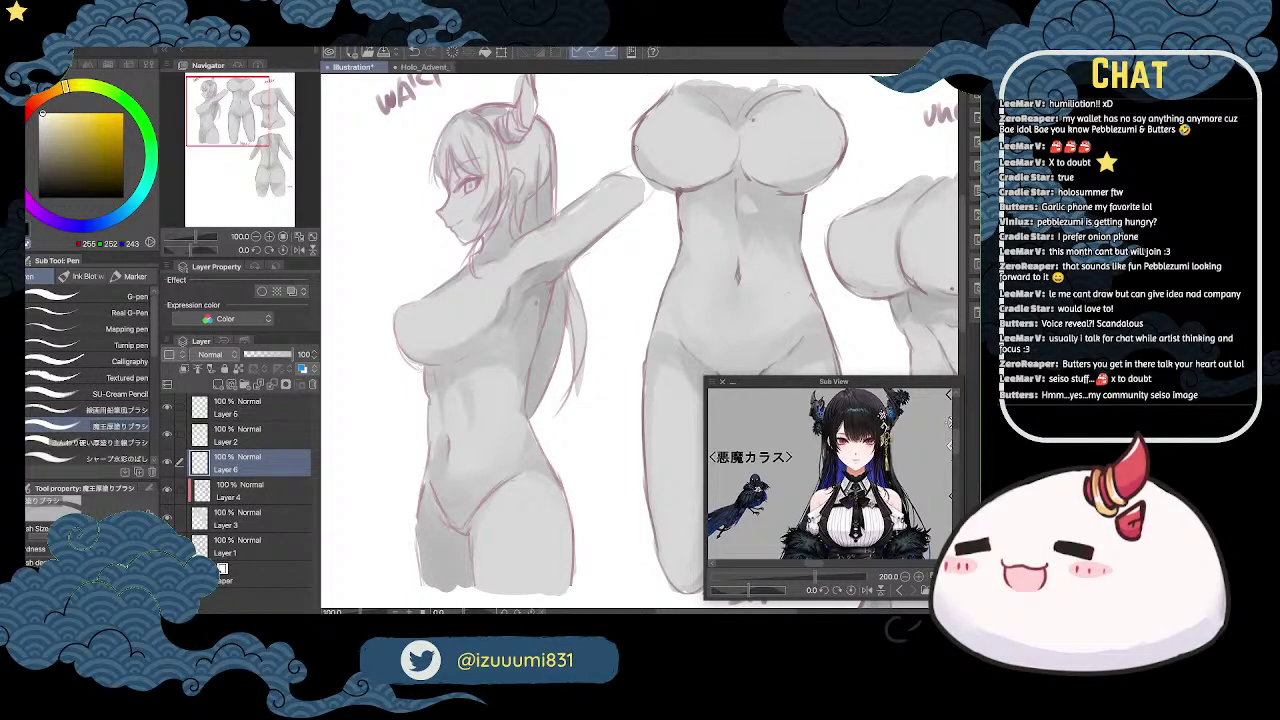
pyautogui.press('h')
pyautogui.moveTo(642, 228); pyautogui.dragTo(660, 234)
pyautogui.press('p')
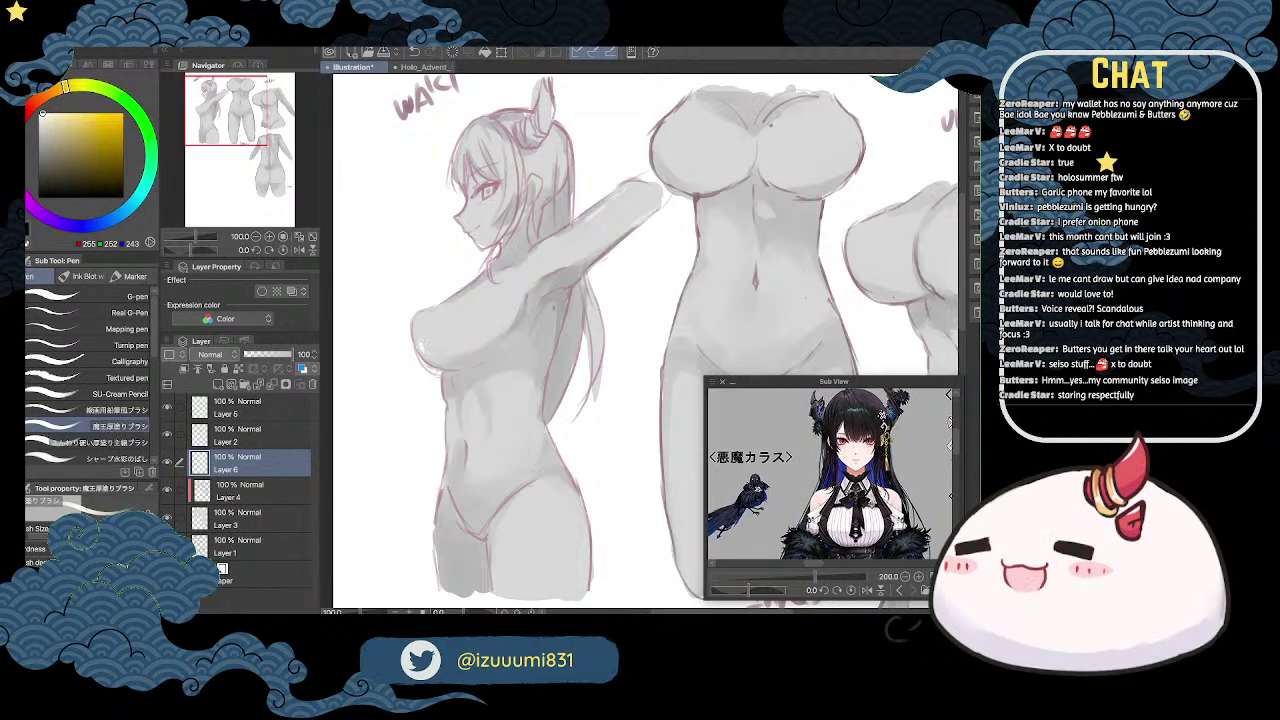
pyautogui.scroll(-2, 480, 320)
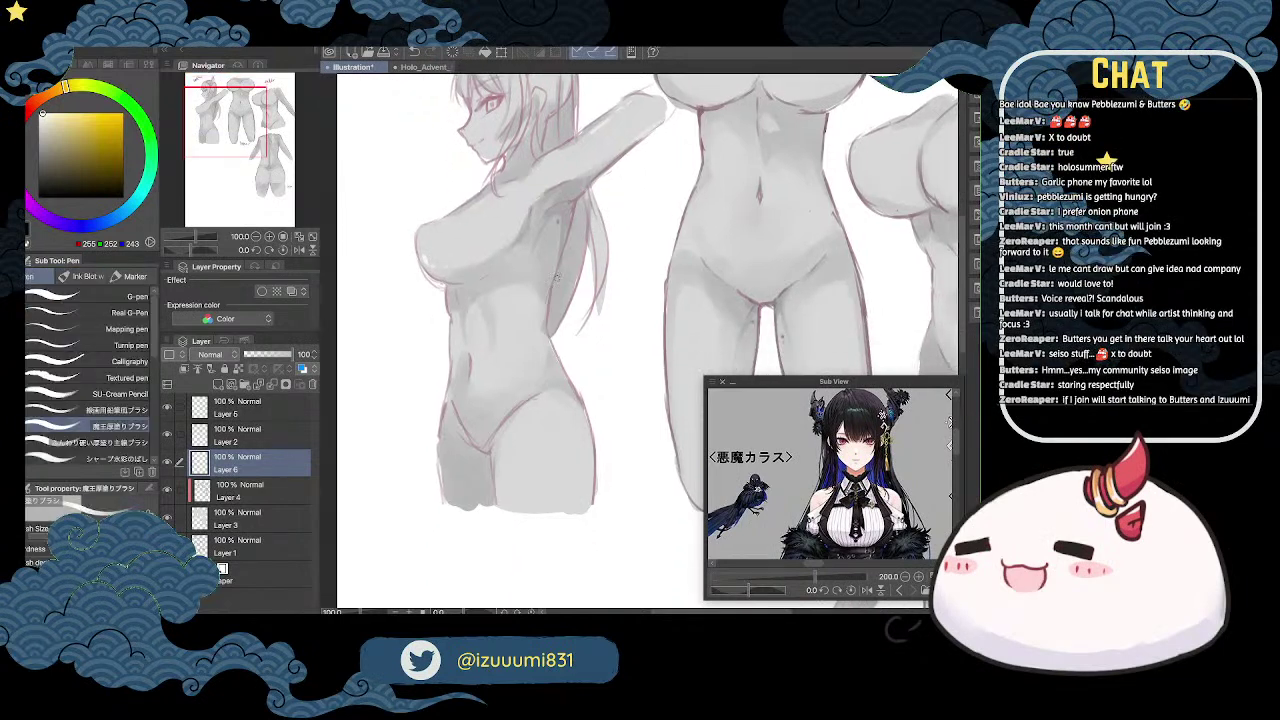
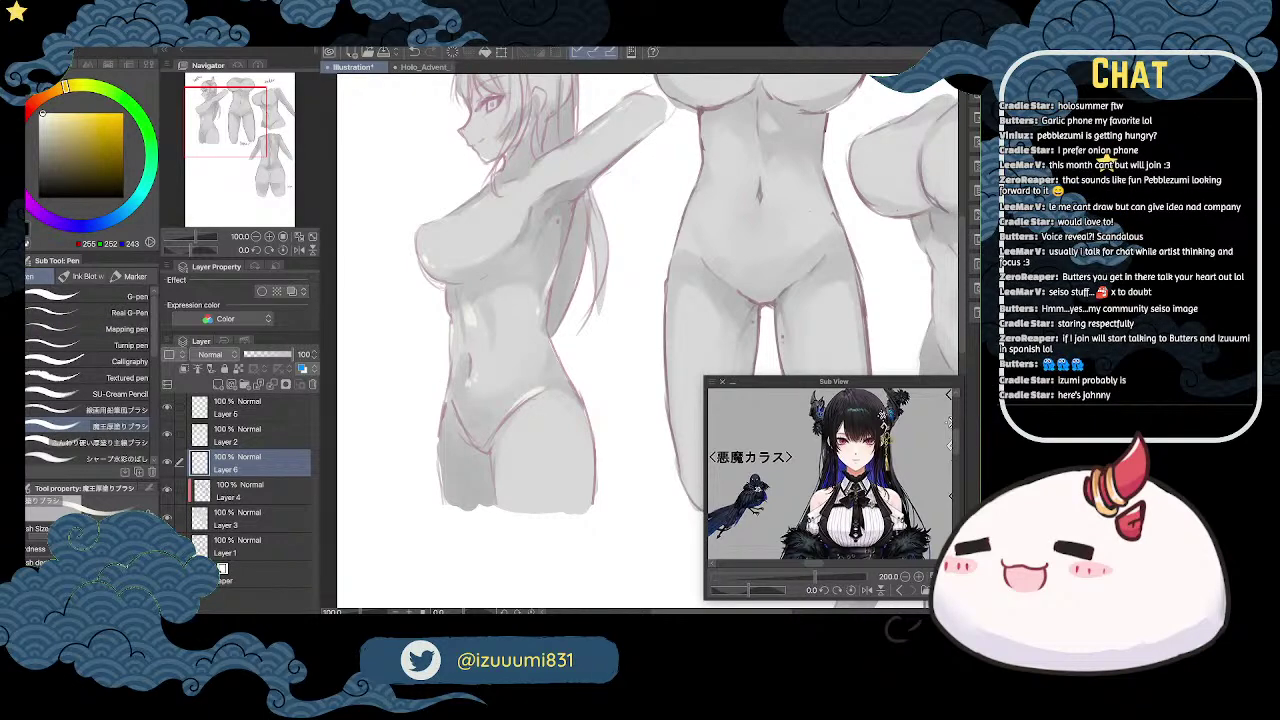
# Step: Soften the "waki" figure's hip-crease highlight with Blend and touch up the highlights around the hips and thighs
pyautogui.press('j')
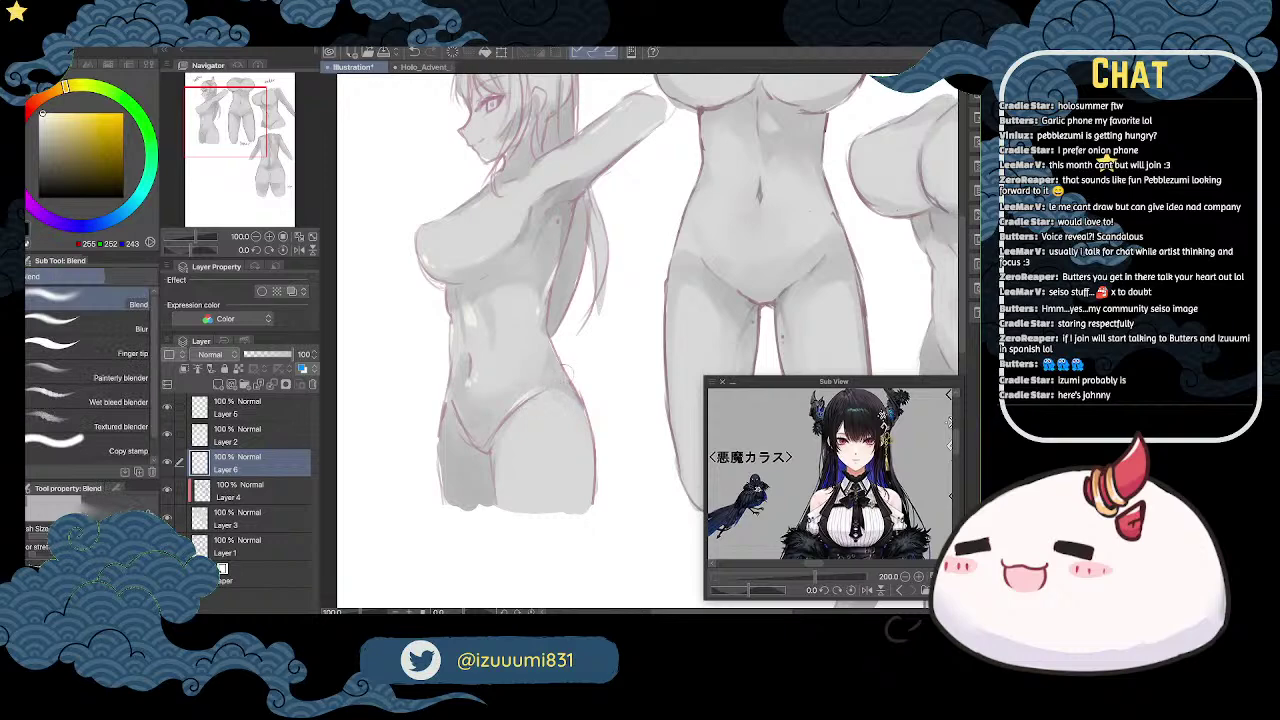
pyautogui.press('p')
pyautogui.press('space')
pyautogui.moveTo(589, 355); pyautogui.dragTo(588, 325)
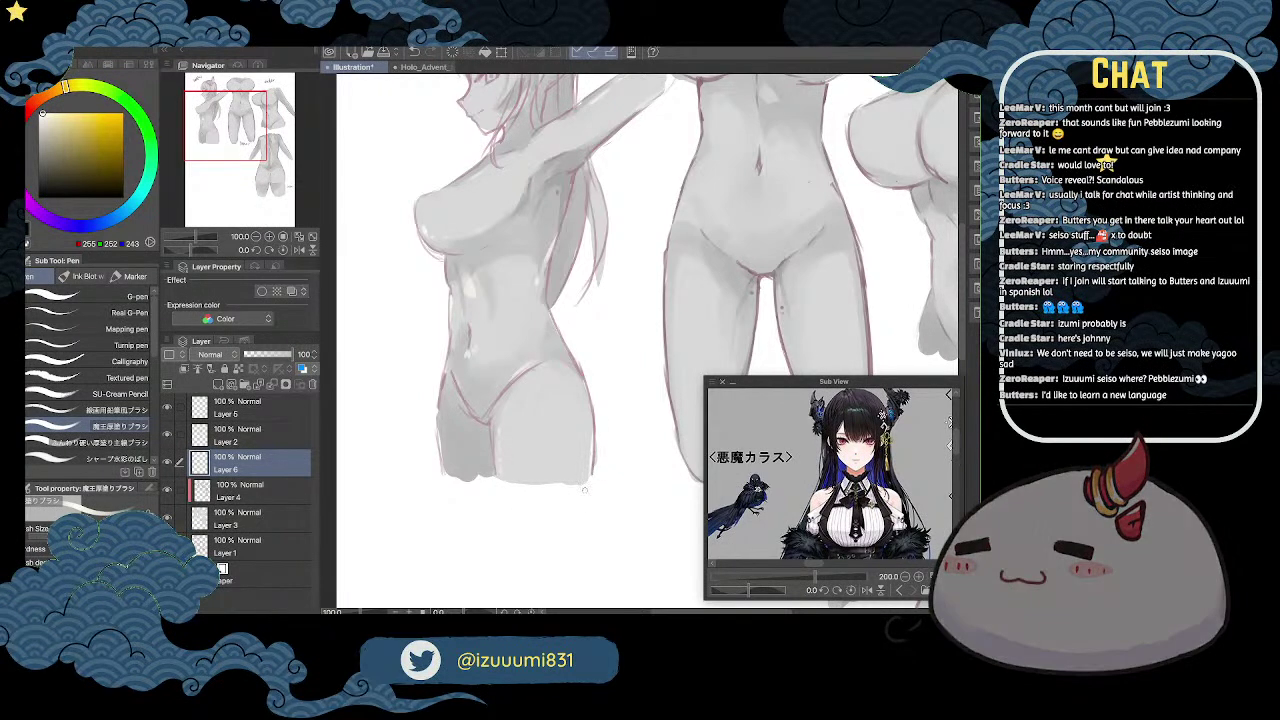
pyautogui.moveTo(441, 436); pyautogui.dragTo(452, 482)
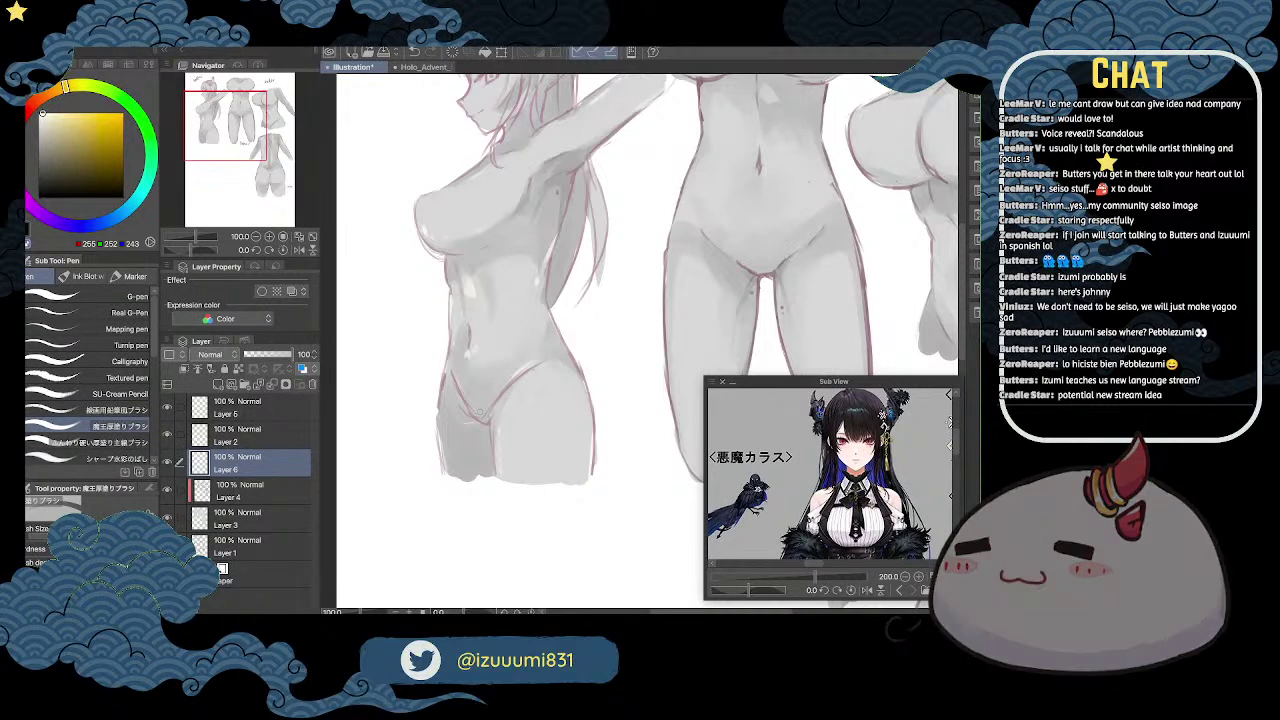
# Step: Check the highlighted figures and turn on the visibility of Layer 1 with the handwritten notes
pyautogui.hotkey('ctrl', '-')
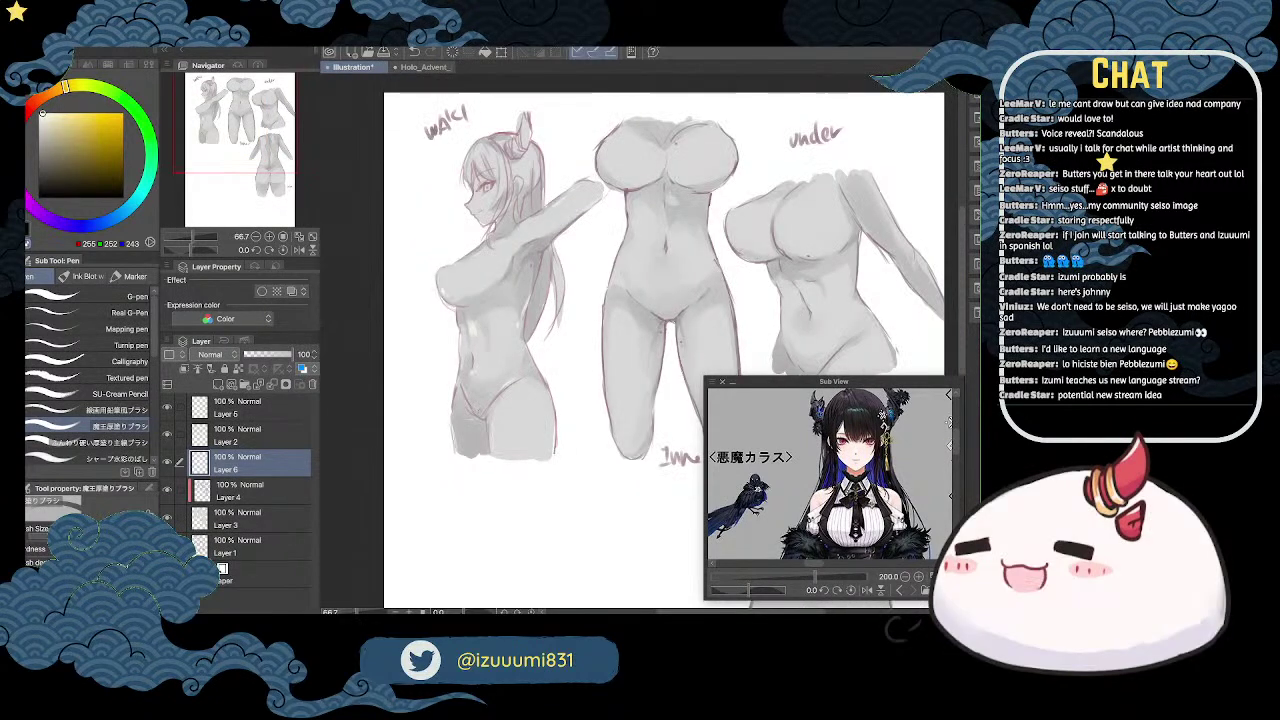
pyautogui.scroll(2, 479, 411)
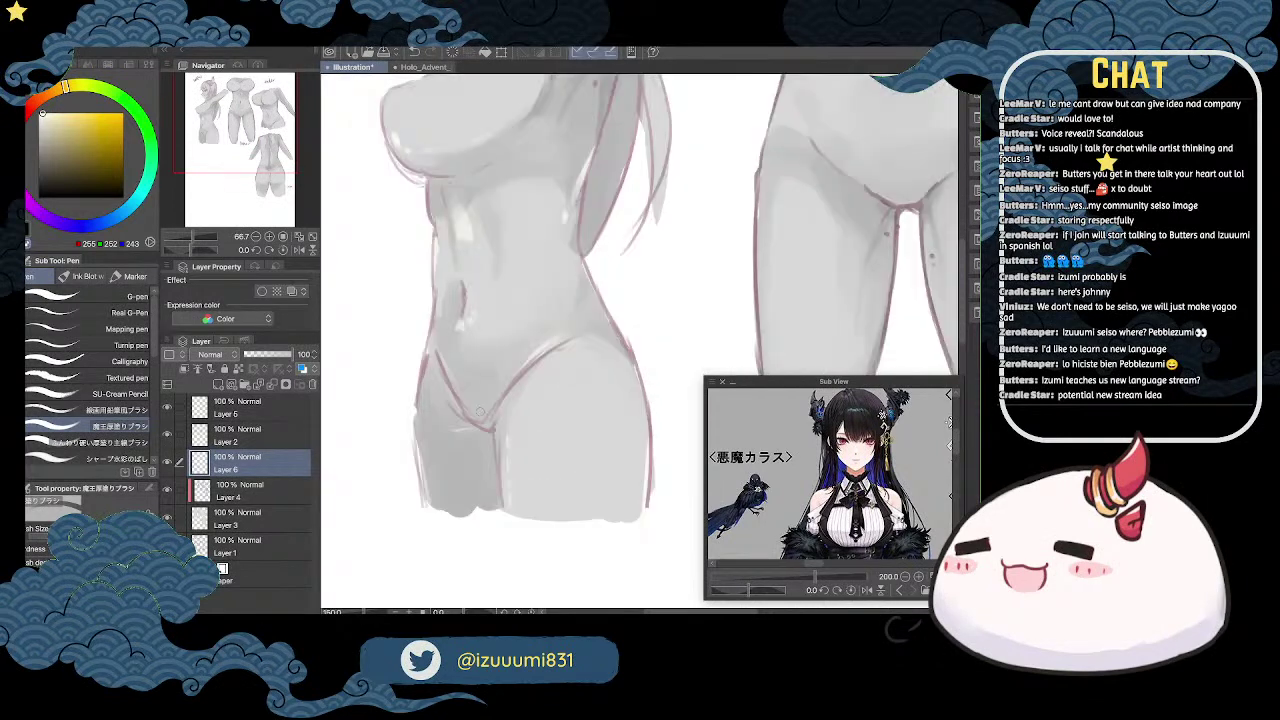
pyautogui.scroll(-1, 479, 411)
pyautogui.press('space')
pyautogui.moveTo(716, 275); pyautogui.dragTo(611, 360)
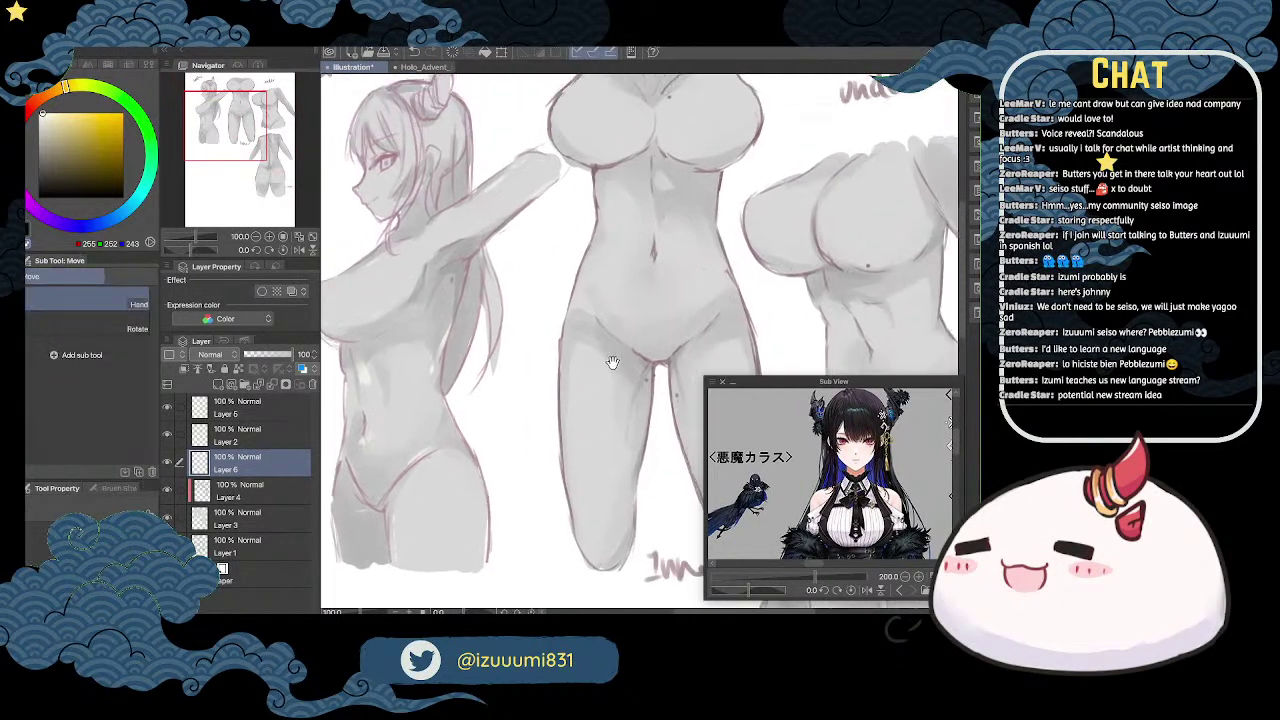
pyautogui.press('space')
pyautogui.moveTo(745, 288); pyautogui.dragTo(712, 316)
pyautogui.moveTo(784, 250); pyautogui.dragTo(885, 85)
pyautogui.click(167, 546)
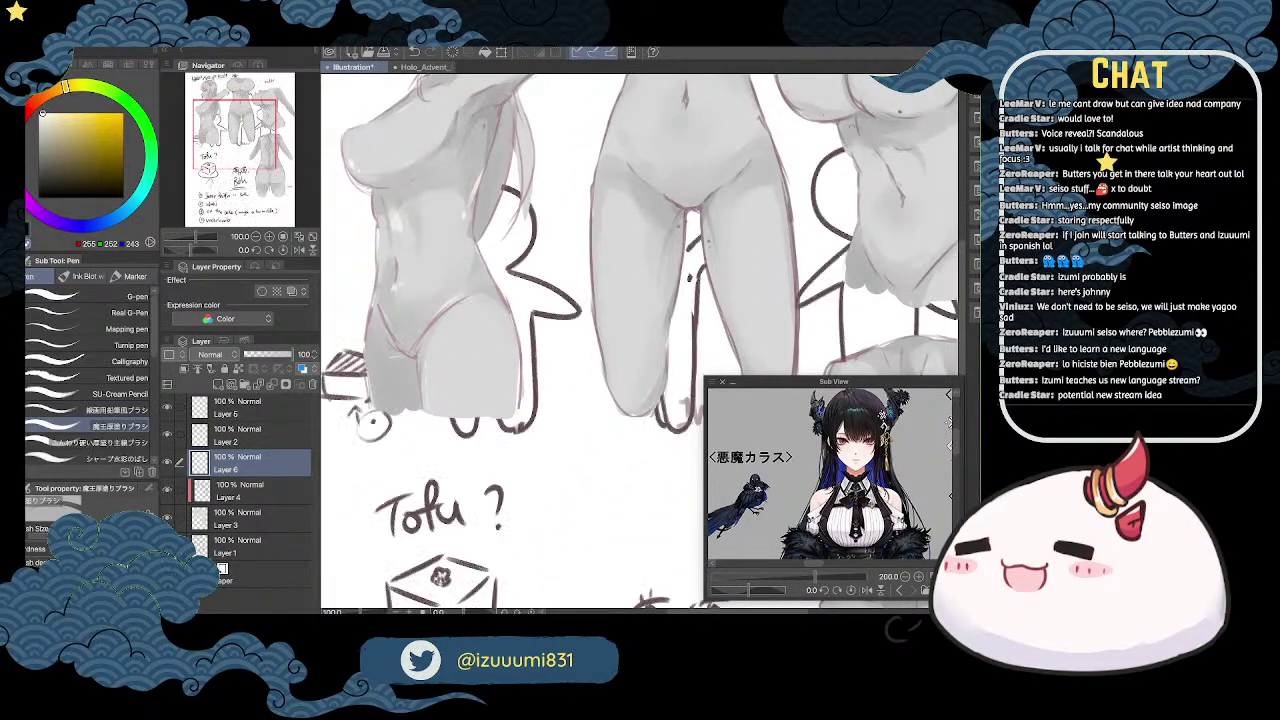
# Step: Select Layer 1 with the handwritten notes and set the drawing colour to dark grey 74, 73, 70
pyautogui.press('space')
pyautogui.moveTo(518, 551)
pyautogui.mouseDown()
pyautogui.moveTo(520, 293)
pyautogui.moveTo(588, 158)
pyautogui.mouseUp()
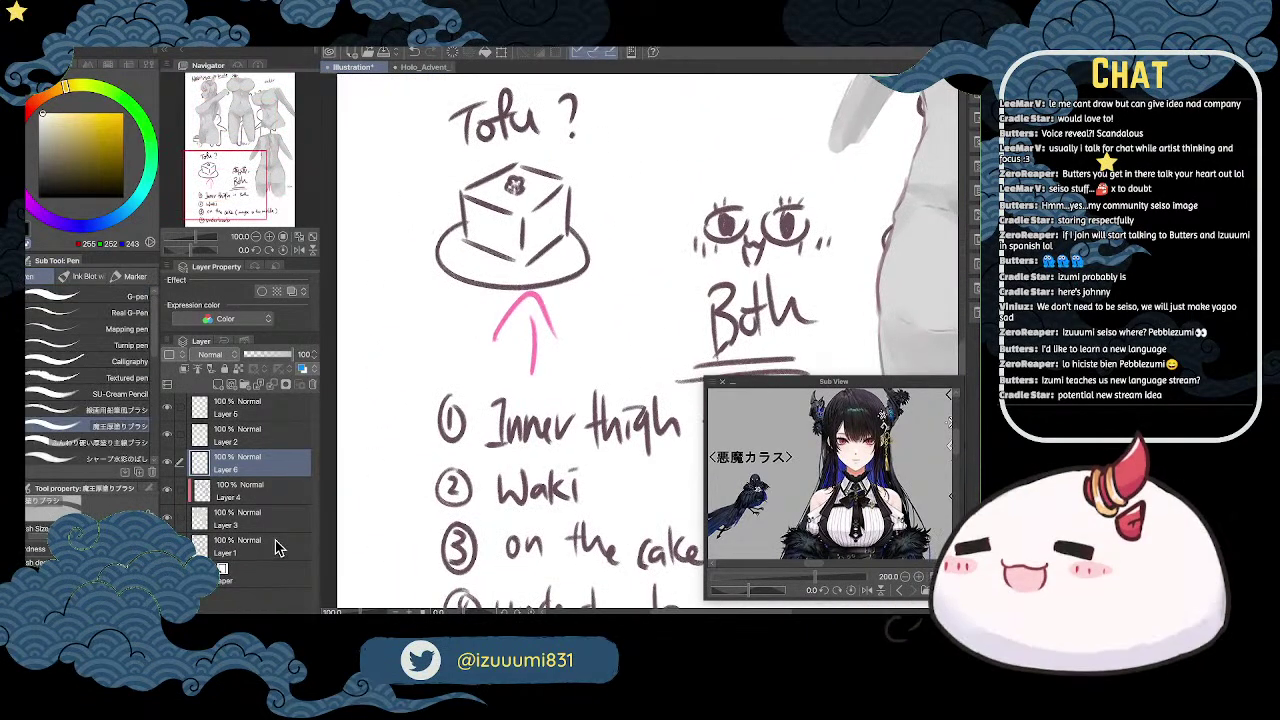
pyautogui.click(262, 545)
pyautogui.click(44, 172)
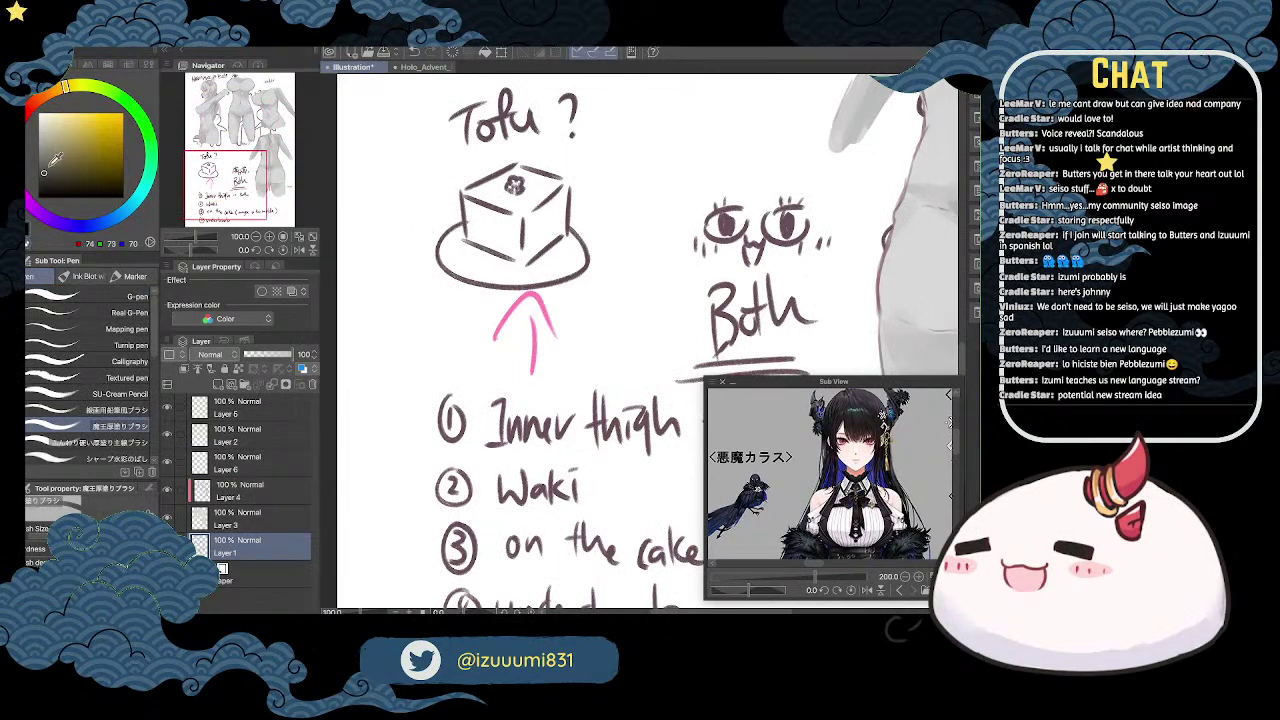
# Step: Handwrite "language teaching stream!" in dark grey in the empty lower-right corner of the page, beside the location list
pyautogui.press('super+minus')
pyautogui.press('super+minus')
pyautogui.press('space')
pyautogui.moveTo(887, 296); pyautogui.dragTo(640, 154)
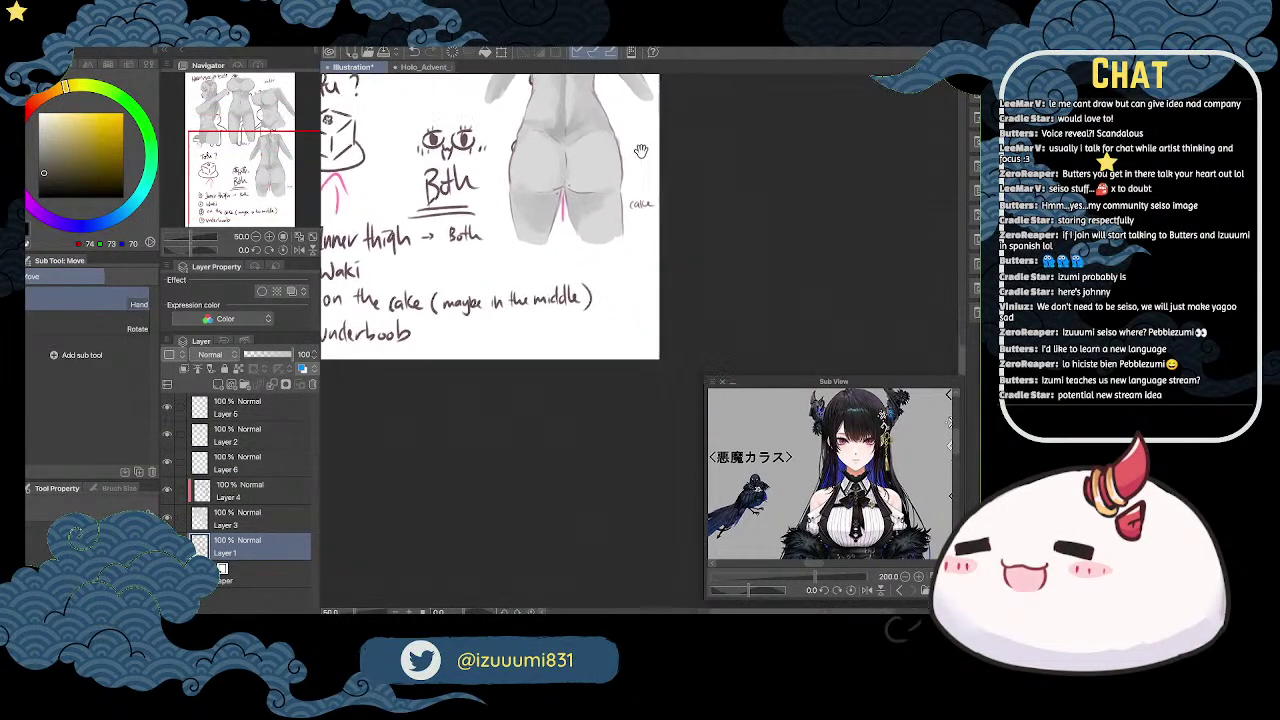
pyautogui.press('super+plus')
pyautogui.press('space')
pyautogui.moveTo(617, 272); pyautogui.dragTo(689, 275)
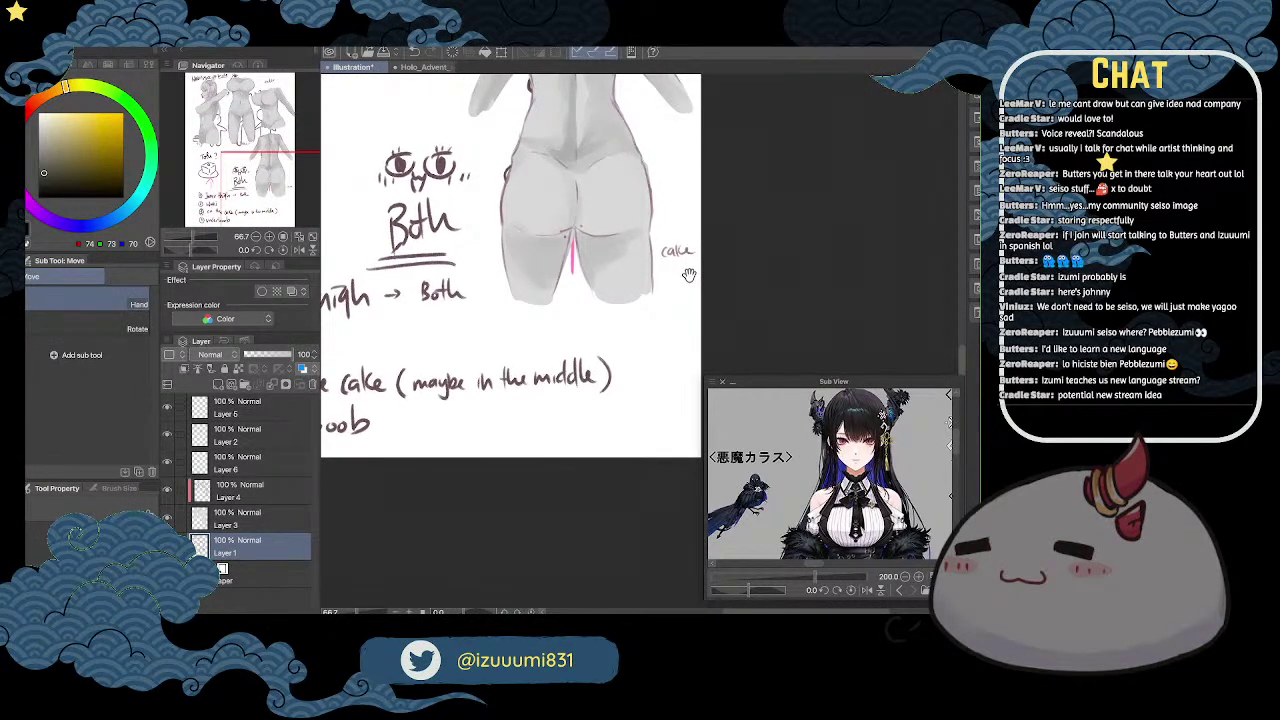
pyautogui.moveTo(689, 274); pyautogui.dragTo(794, 149)
pyautogui.scroll(2, 696, 245)
pyautogui.scroll(-2, 640, 310)
pyautogui.moveTo(640, 310)
pyautogui.mouseDown()
pyautogui.moveTo(560, 276)
pyautogui.moveTo(531, 340)
pyautogui.mouseUp()
pyautogui.scroll(1, 619, 219)
pyautogui.moveTo(542, 321)
pyautogui.mouseDown()
pyautogui.moveTo(558, 338)
pyautogui.moveTo(596, 322)
pyautogui.moveTo(604, 338)
pyautogui.mouseUp()
pyautogui.moveTo(606, 318)
pyautogui.mouseDown()
pyautogui.moveTo(640, 296)
pyautogui.moveTo(674, 296)
pyautogui.moveTo(698, 298)
pyautogui.moveTo(708, 322)
pyautogui.mouseUp()
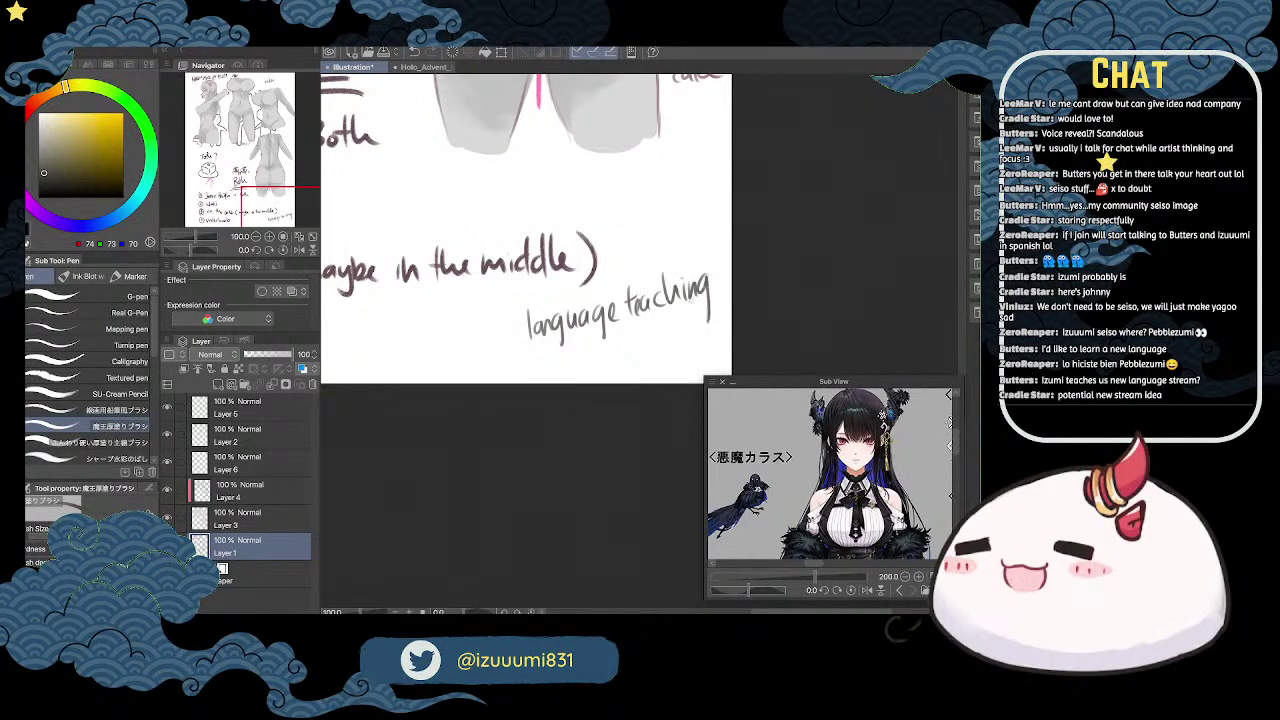
pyautogui.moveTo(596, 346)
pyautogui.mouseDown()
pyautogui.moveTo(588, 362)
pyautogui.moveTo(676, 332)
pyautogui.mouseUp()
pyautogui.click(678, 342)
pyautogui.scroll(-1, 636, 309)
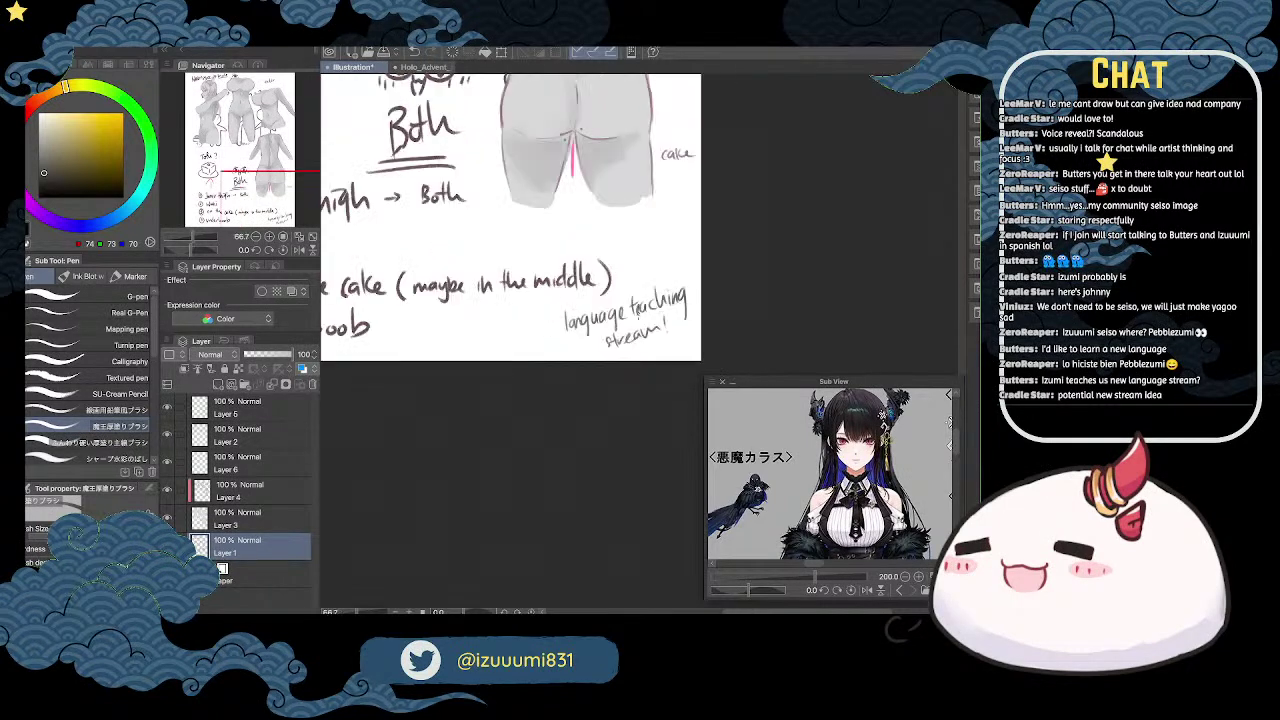
# Step: Hide Layer 1, select Layer 6 and set the pen's drawing colour to off-white 255, 252, 239
pyautogui.moveTo(619, 210); pyautogui.dragTo(608, 294)
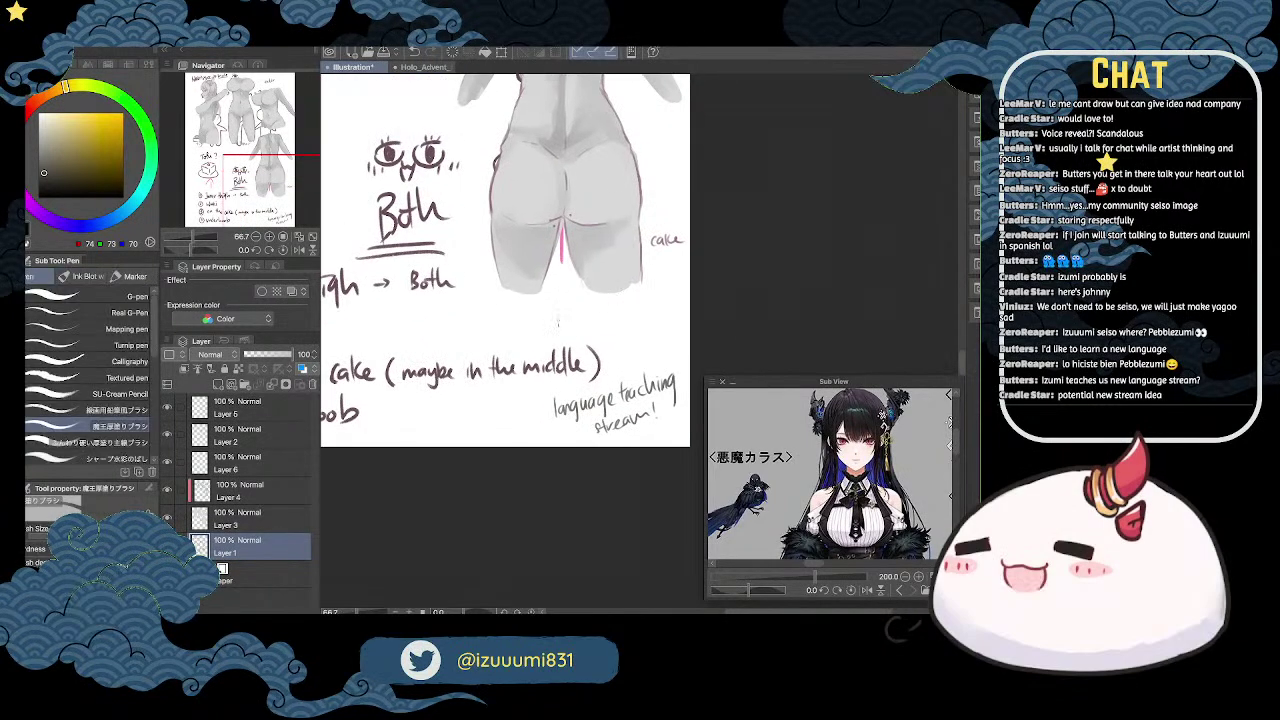
pyautogui.press('e')
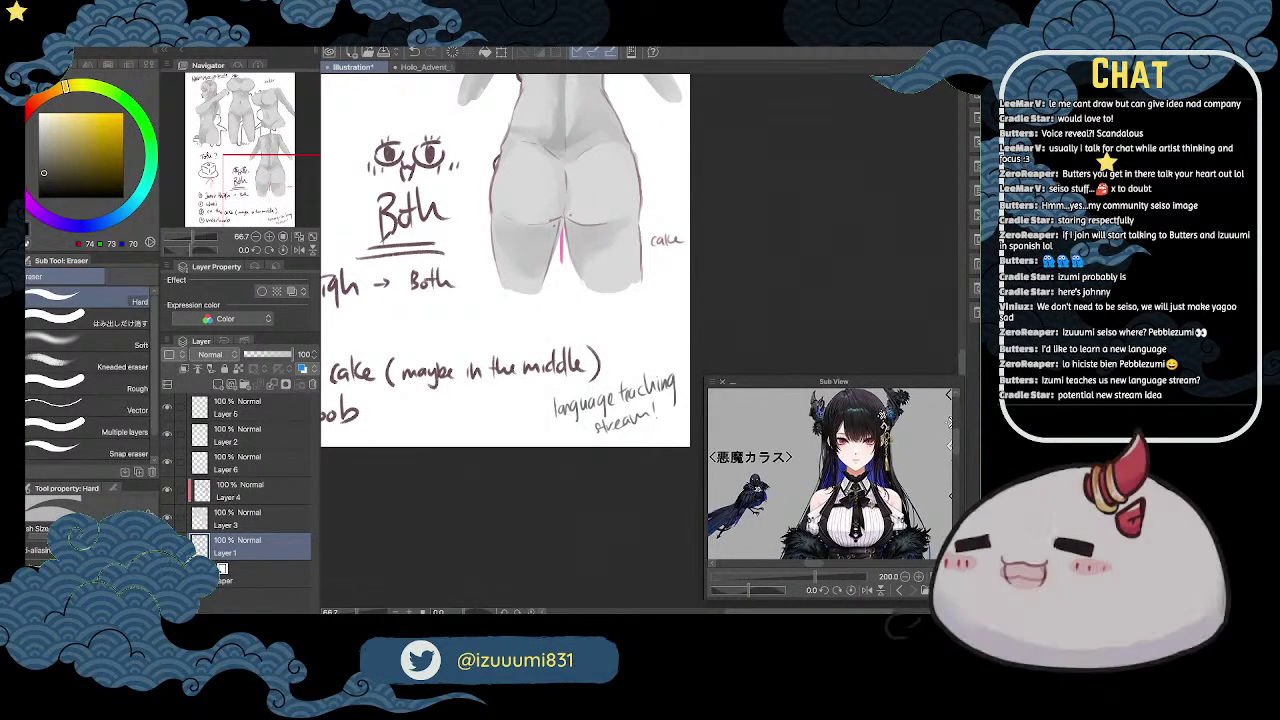
pyautogui.click(167, 546)
pyautogui.click(250, 494)
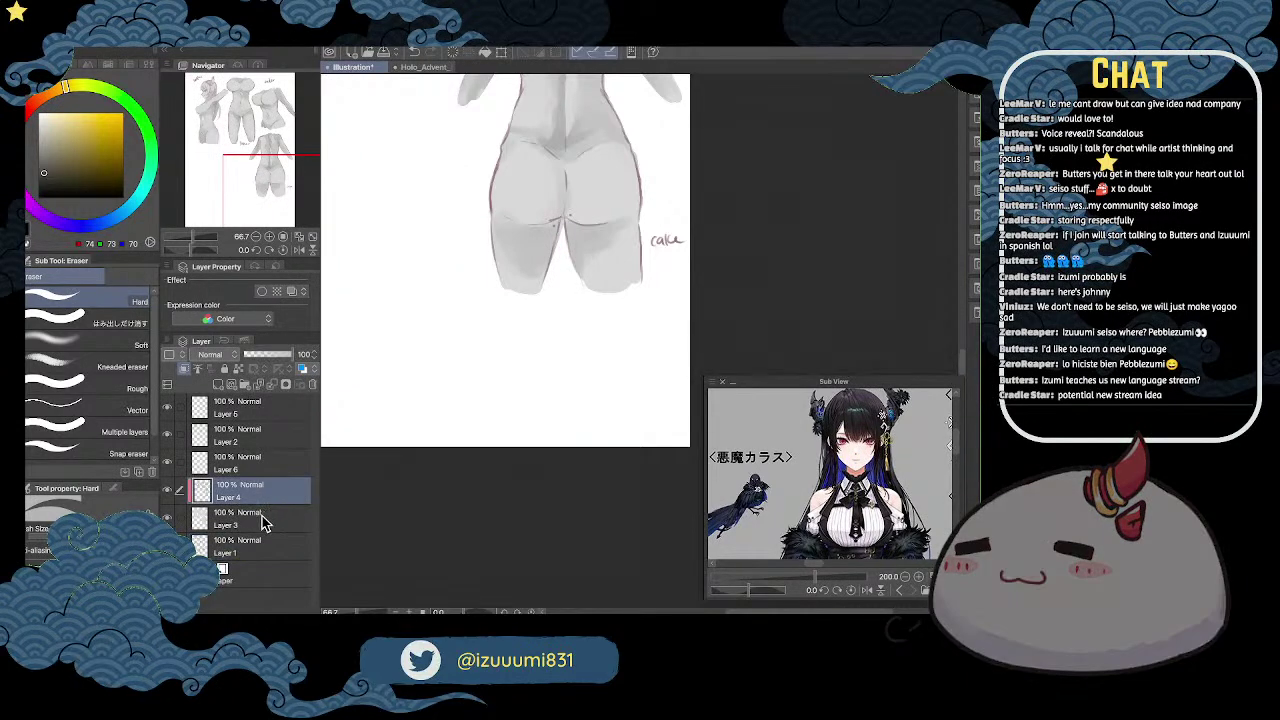
pyautogui.click(277, 470)
pyautogui.moveTo(441, 277); pyautogui.dragTo(551, 477)
pyautogui.click(44, 113)
pyautogui.press('p')
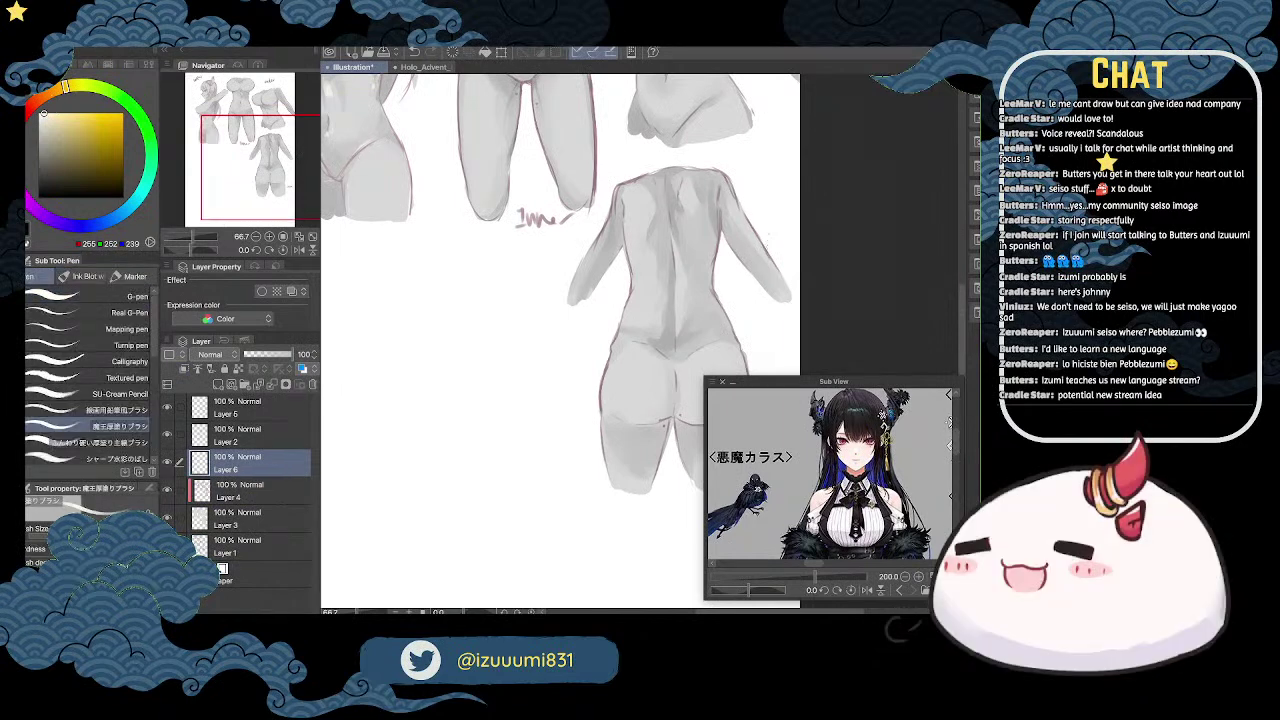
# Step: Check the figures together and clean up the "waki" figure's highlights with the Hard eraser
pyautogui.moveTo(640, 149); pyautogui.dragTo(663, 248)
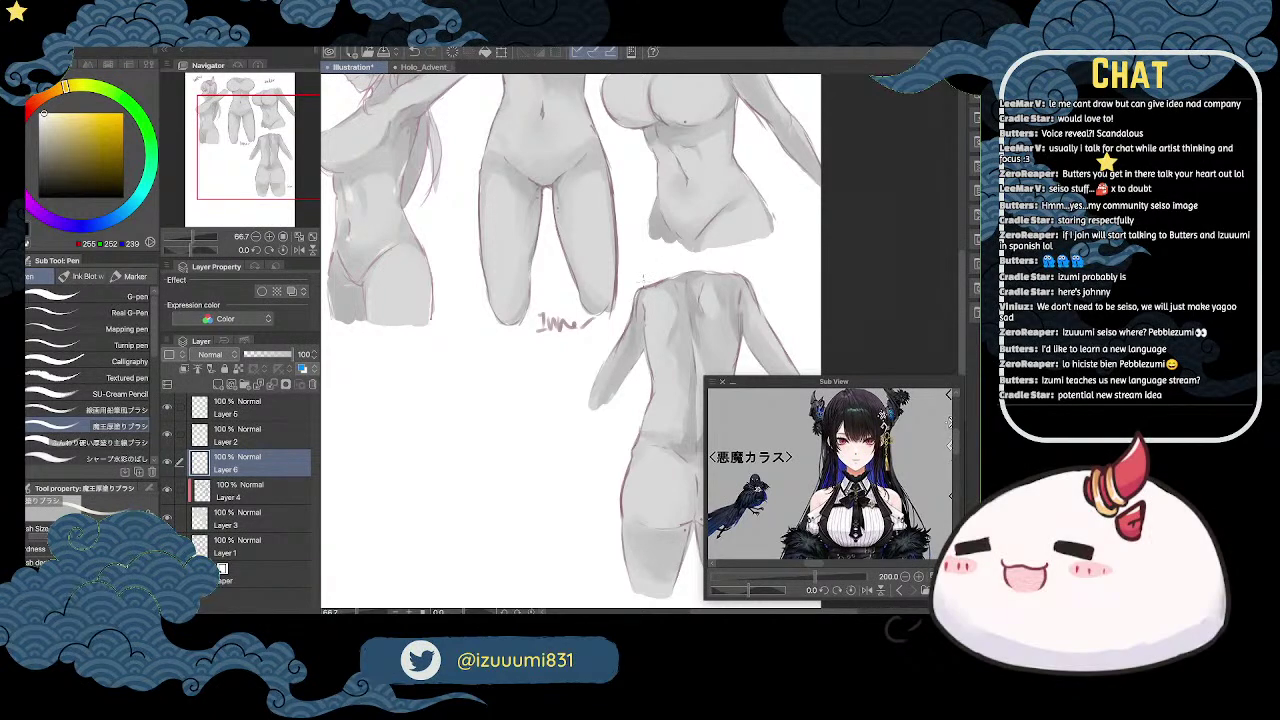
pyautogui.scroll(-1, 684, 253)
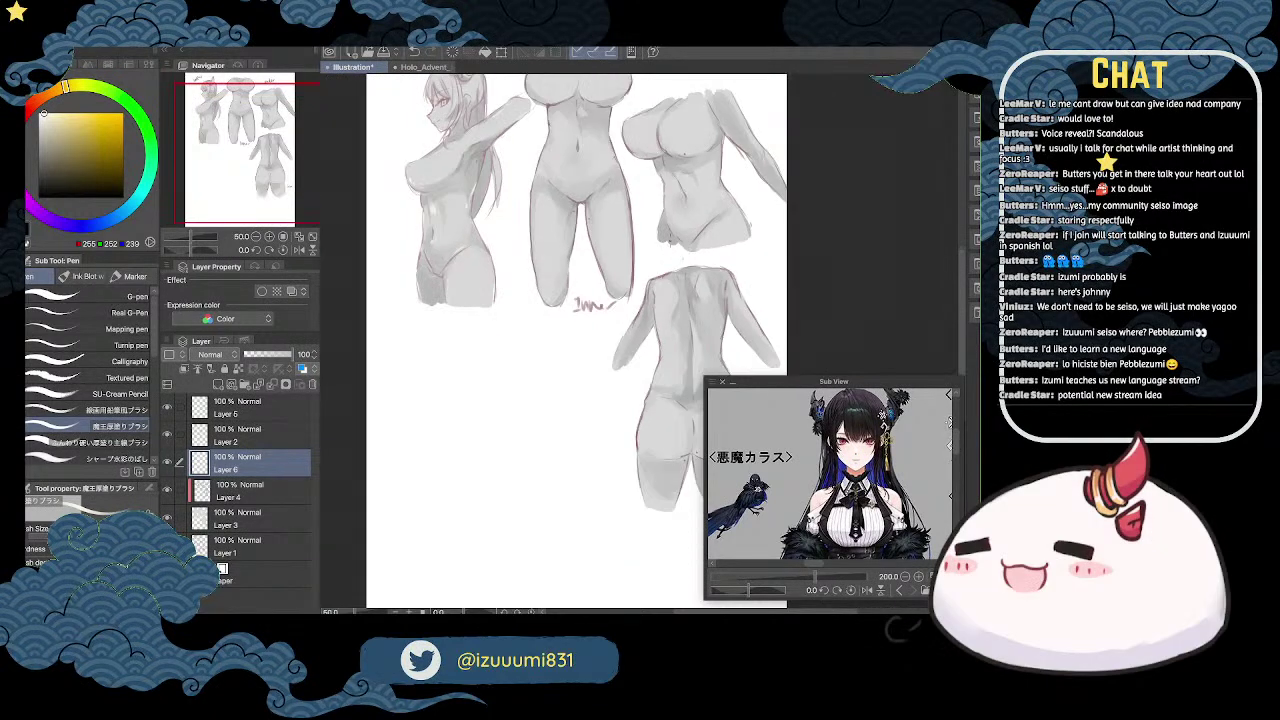
pyautogui.scroll(1, 670, 241)
pyautogui.moveTo(604, 232); pyautogui.dragTo(696, 305)
pyautogui.scroll(1, 696, 305)
pyautogui.moveTo(540, 270); pyautogui.dragTo(659, 288)
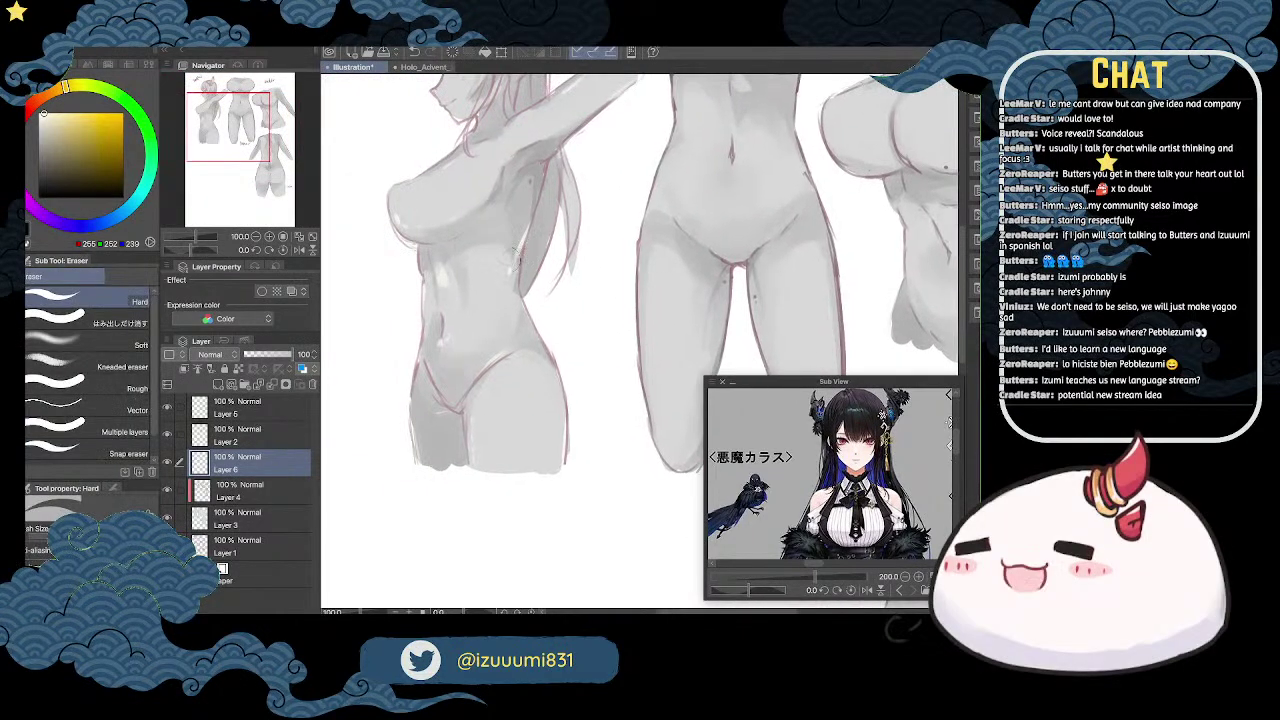
pyautogui.press('p')
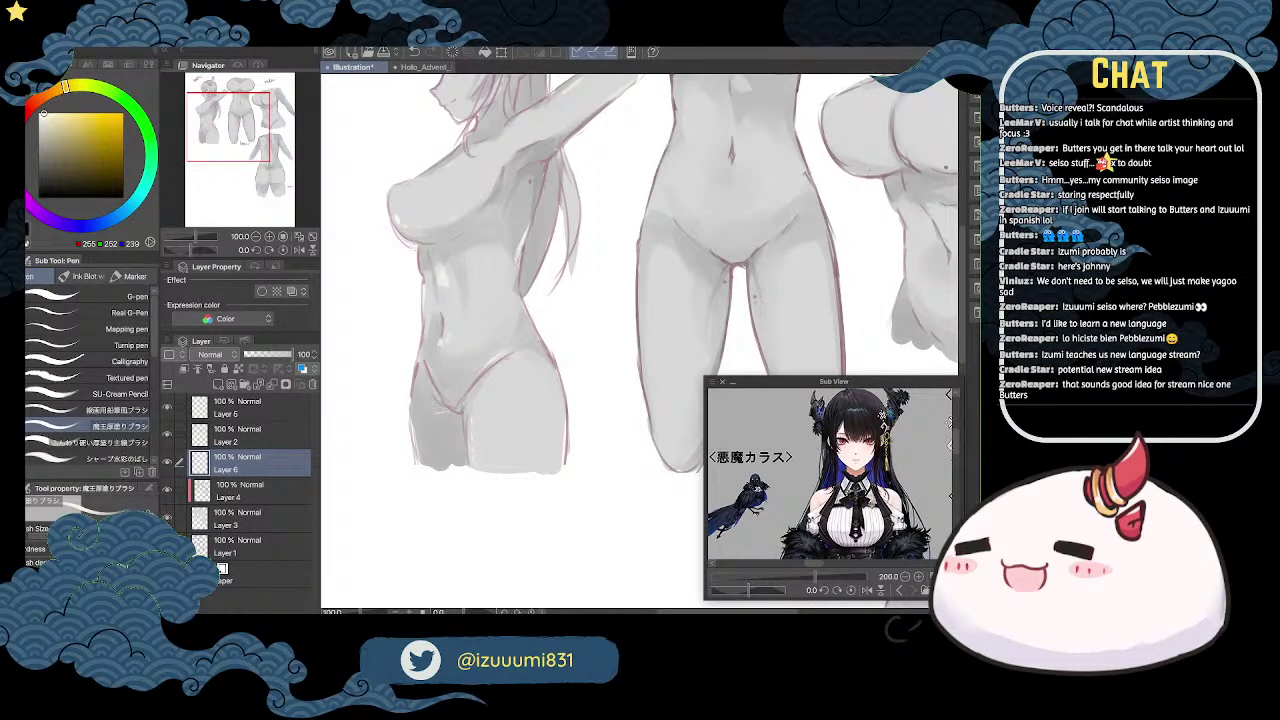
# Step: Paint off-white highlights on the "Inner" figure's chest and navel, softening the navel highlight with Blend
pyautogui.press('space')
pyautogui.moveTo(684, 121); pyautogui.dragTo(560, 234)
pyautogui.moveTo(650, 192); pyautogui.dragTo(576, 285)
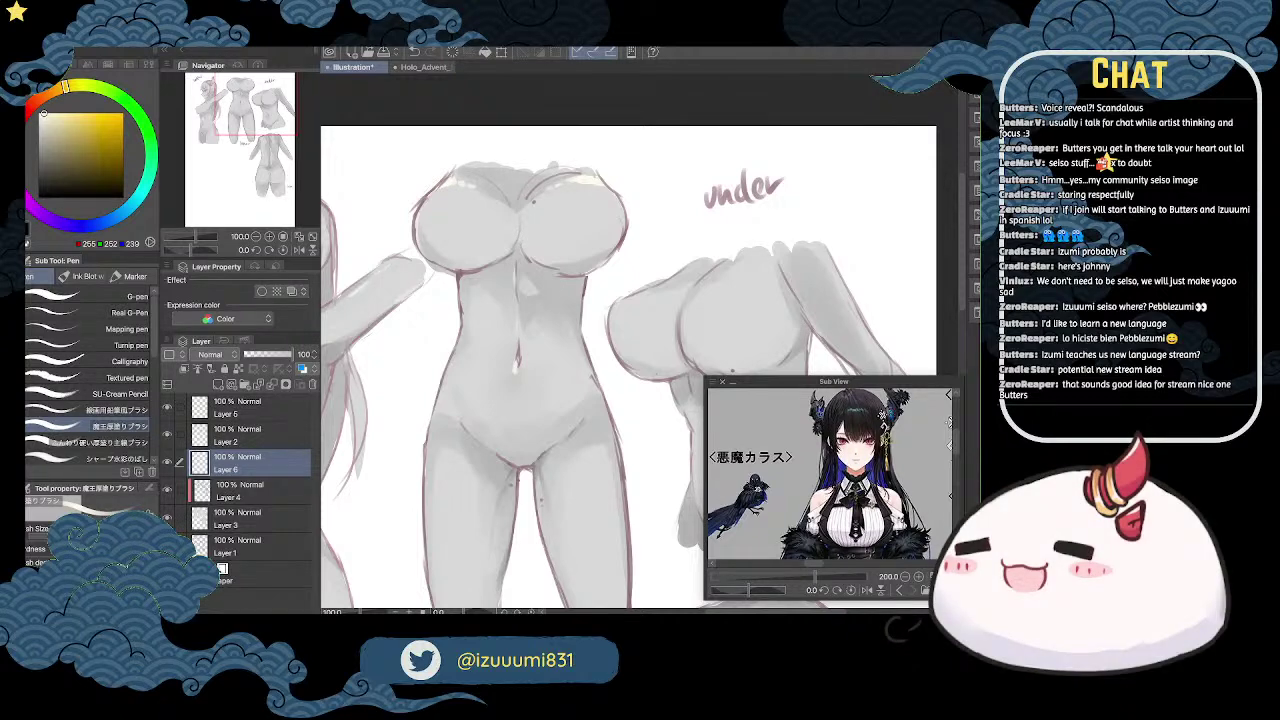
pyautogui.press('j')
pyautogui.moveTo(516, 364); pyautogui.dragTo(515, 380)
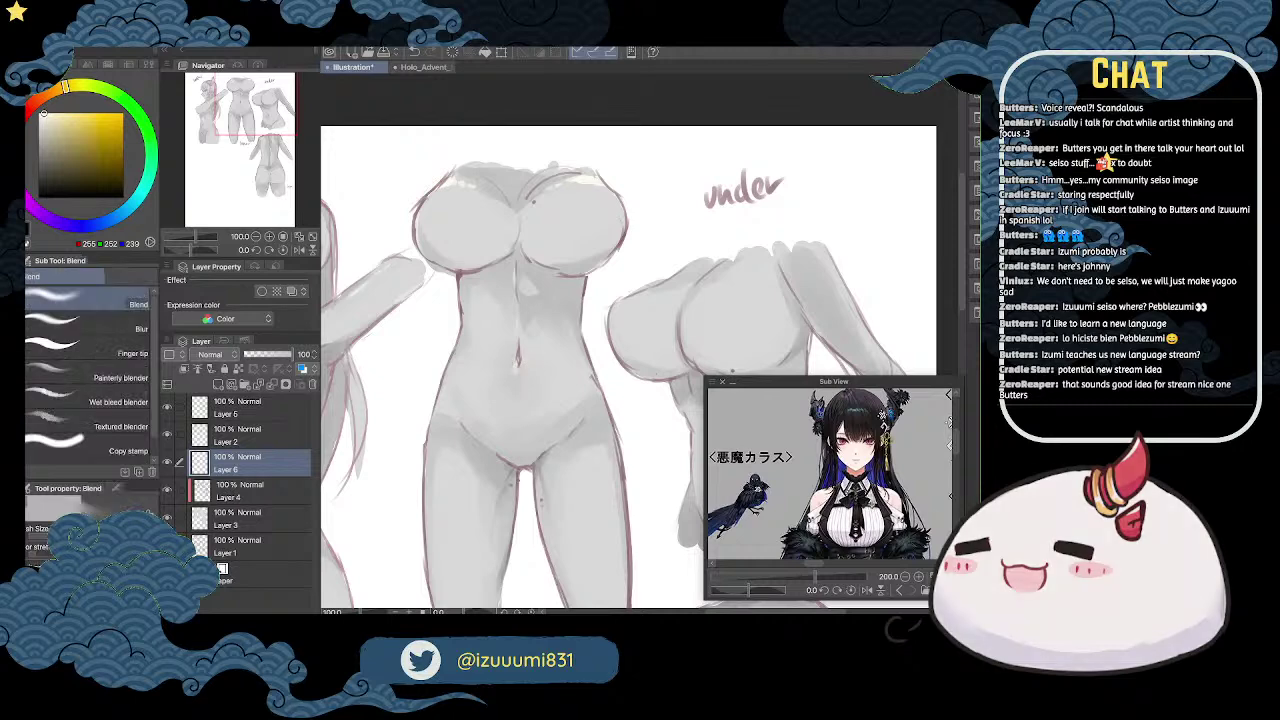
pyautogui.press('p')
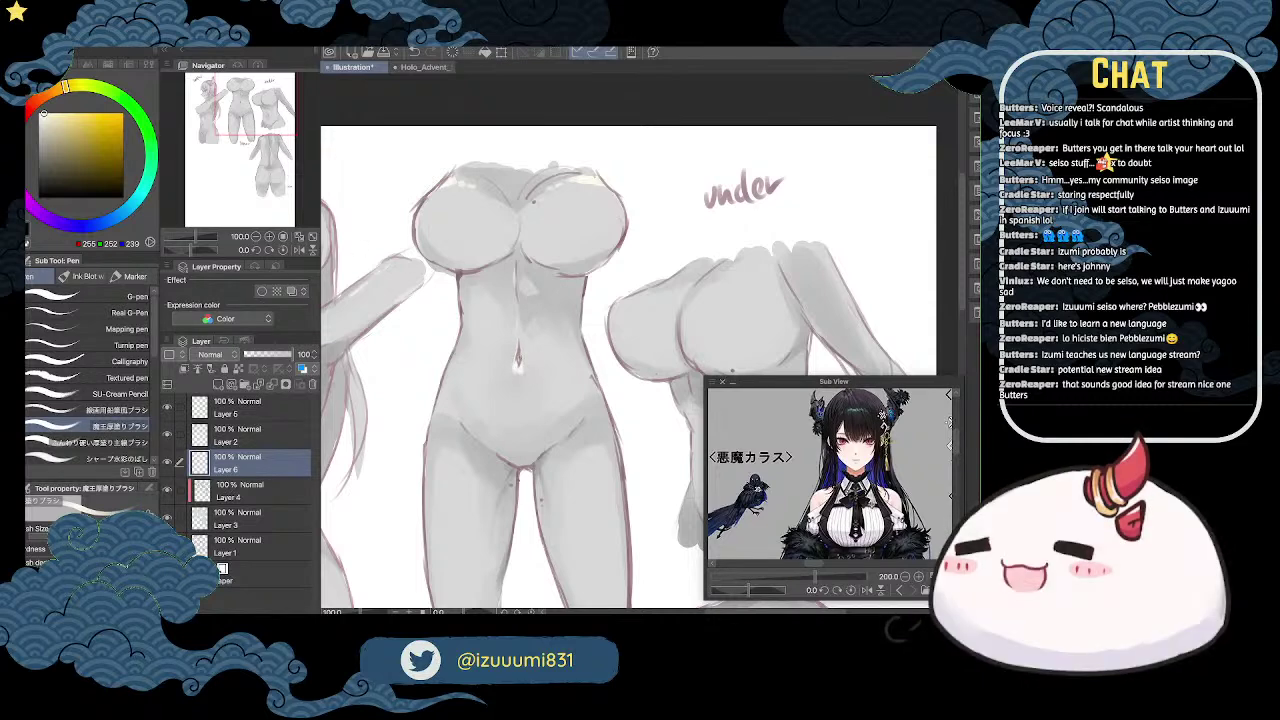
pyautogui.press('j')
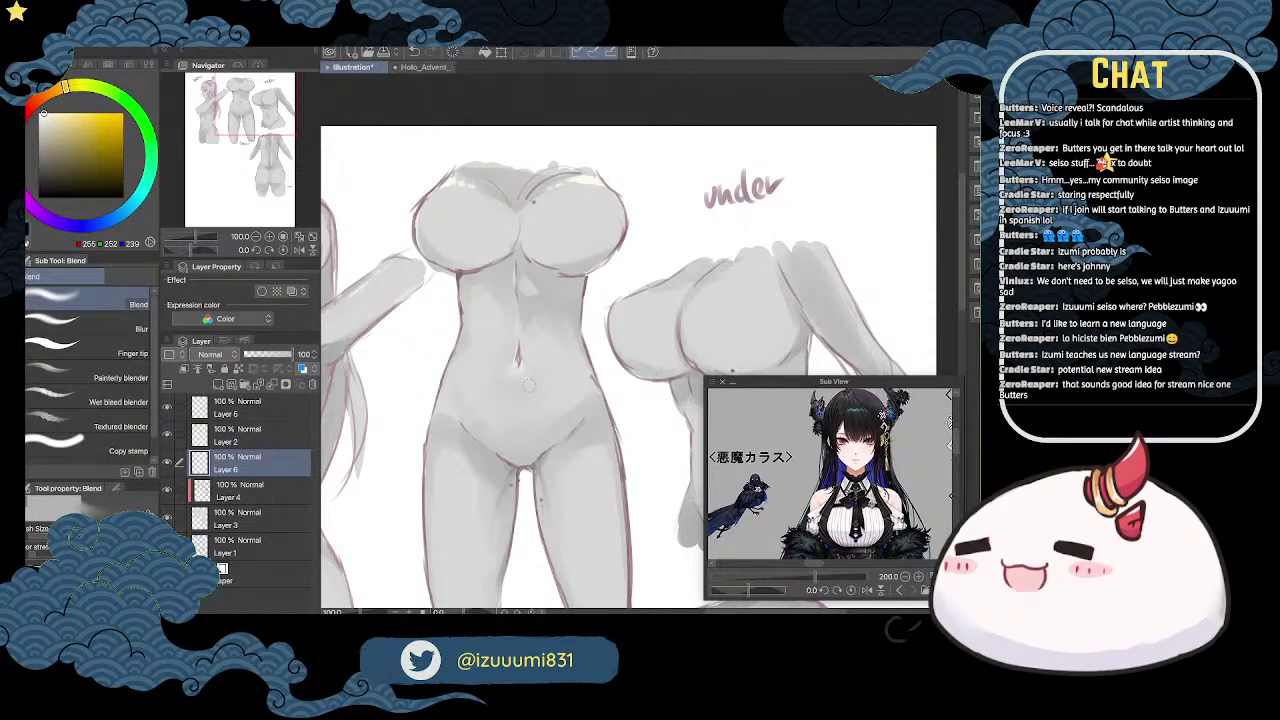
pyautogui.press('p')
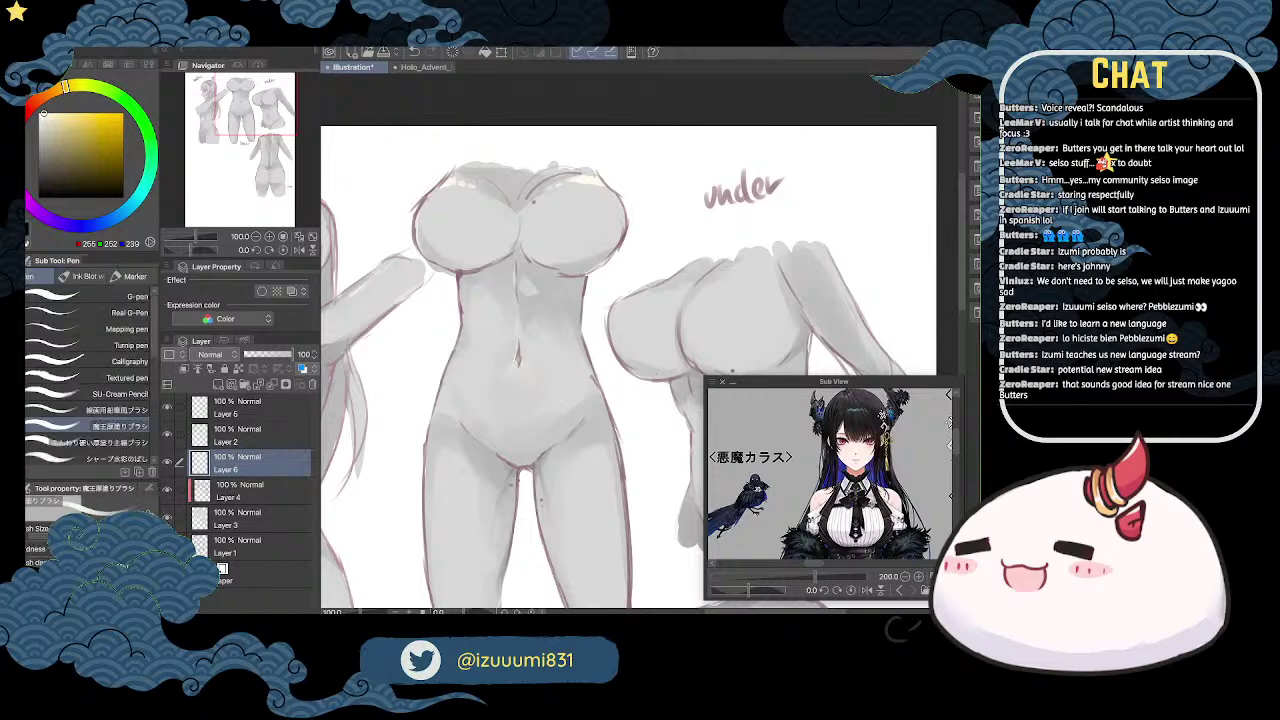
# Step: Paint an off-white highlight on the "Inner" figure's lower abdomen and soften it with Blend
pyautogui.press('space')
pyautogui.moveTo(508, 400)
pyautogui.mouseDown()
pyautogui.moveTo(499, 369)
pyautogui.moveTo(501, 405)
pyautogui.mouseUp()
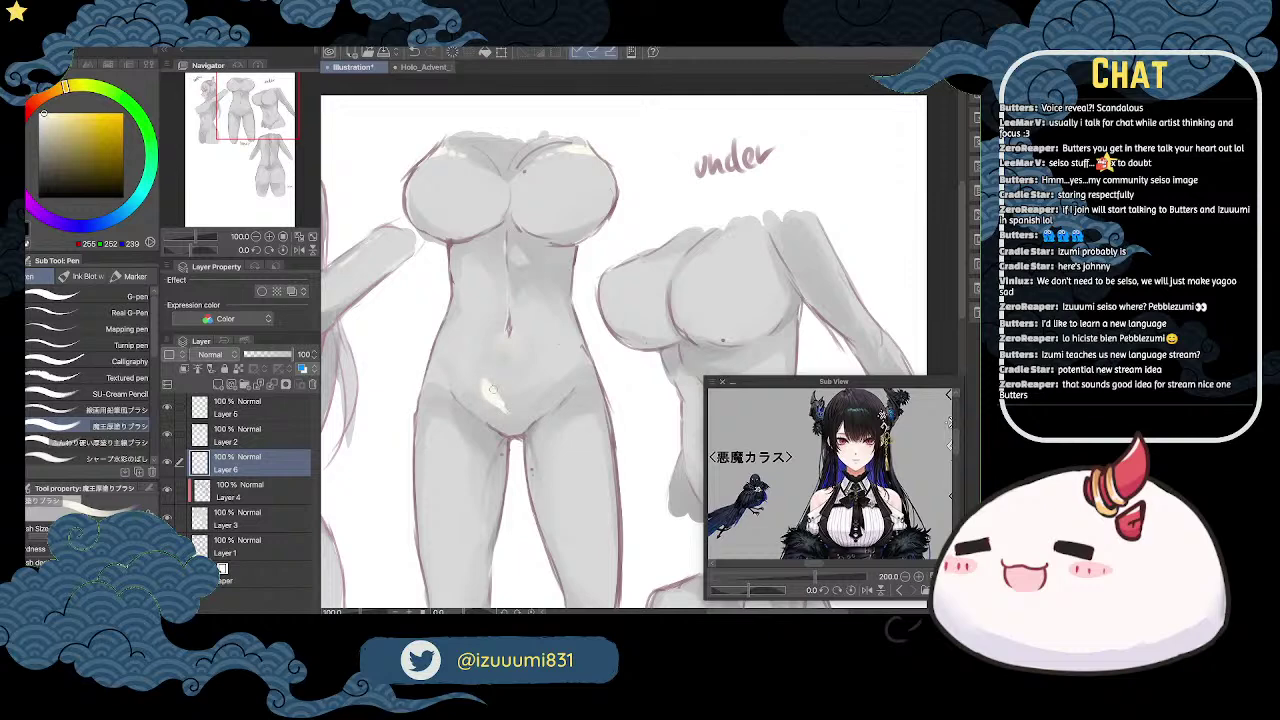
pyautogui.press('b')
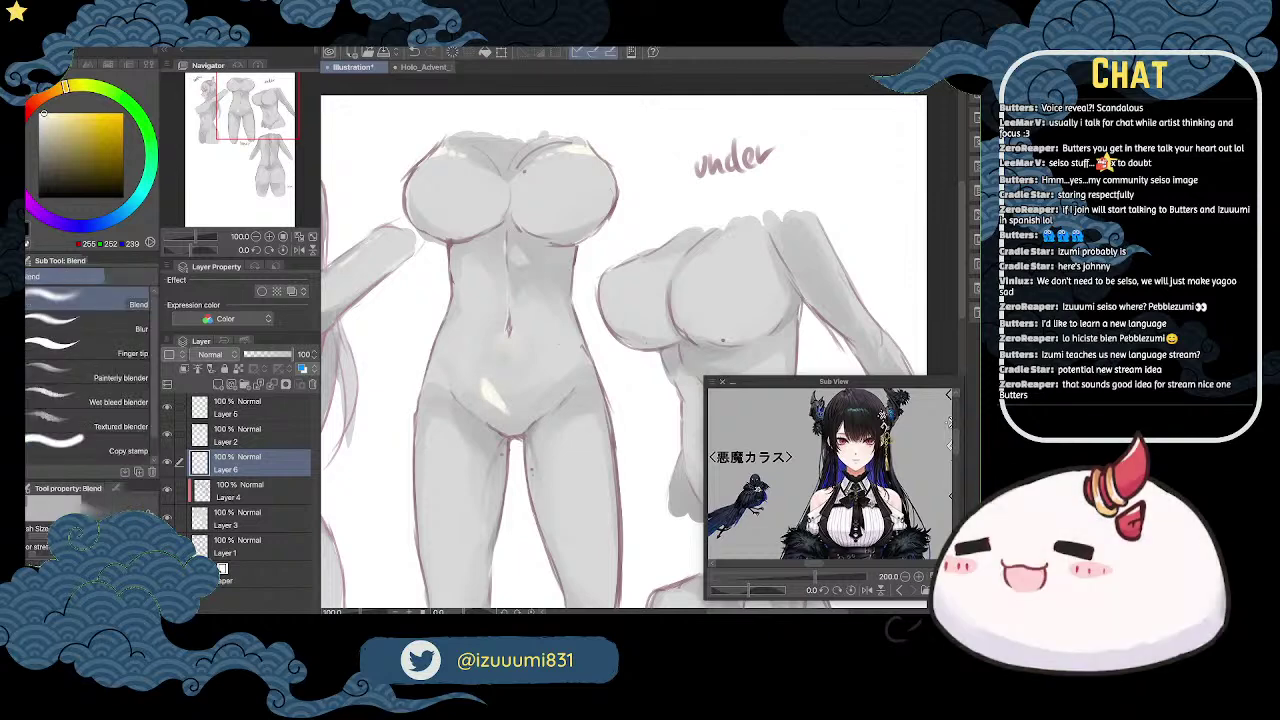
pyautogui.press('j')
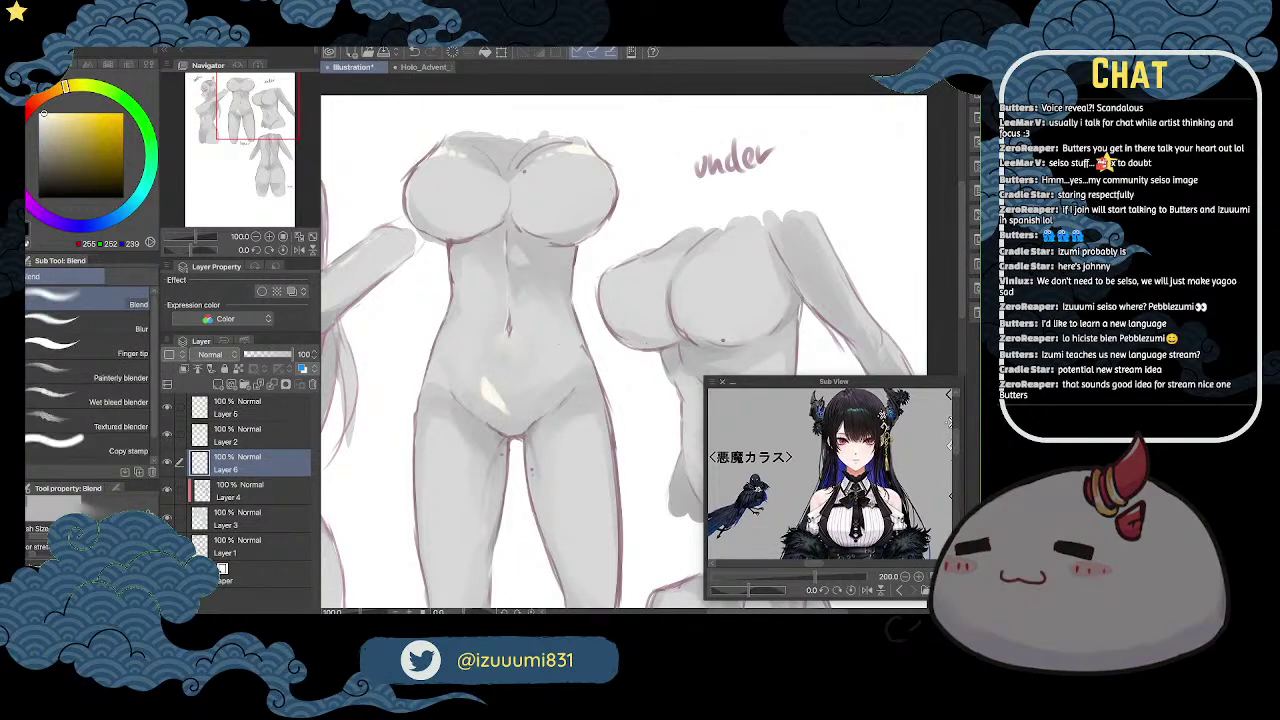
pyautogui.moveTo(486, 391)
pyautogui.mouseDown()
pyautogui.moveTo(503, 405)
pyautogui.moveTo(488, 392)
pyautogui.mouseUp()
pyautogui.press('p')
# Step: Paint off-white highlights along the "Inner" figure's hip crease and down both thighs, trimming them with transparent colour
pyautogui.press('space')
pyautogui.moveTo(583, 329); pyautogui.dragTo(590, 267)
pyautogui.press('p')
pyautogui.moveTo(565, 341); pyautogui.dragTo(583, 323)
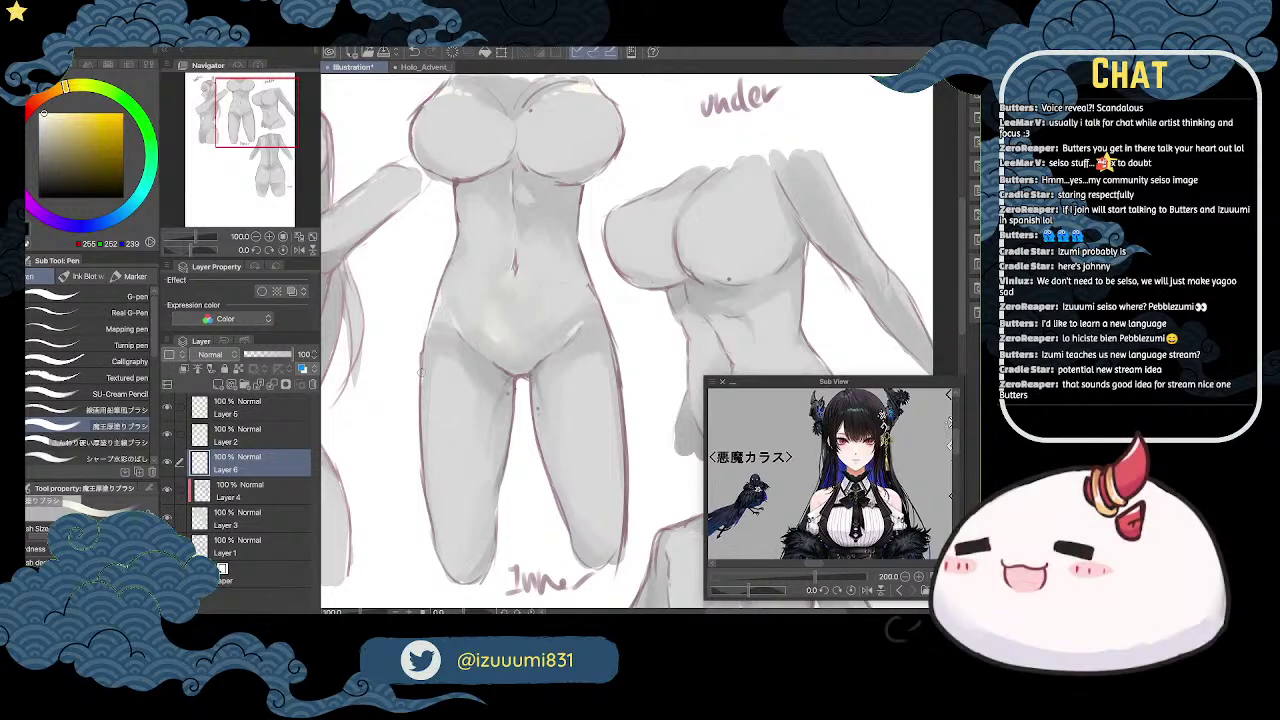
pyautogui.scroll(-1, 605, 320)
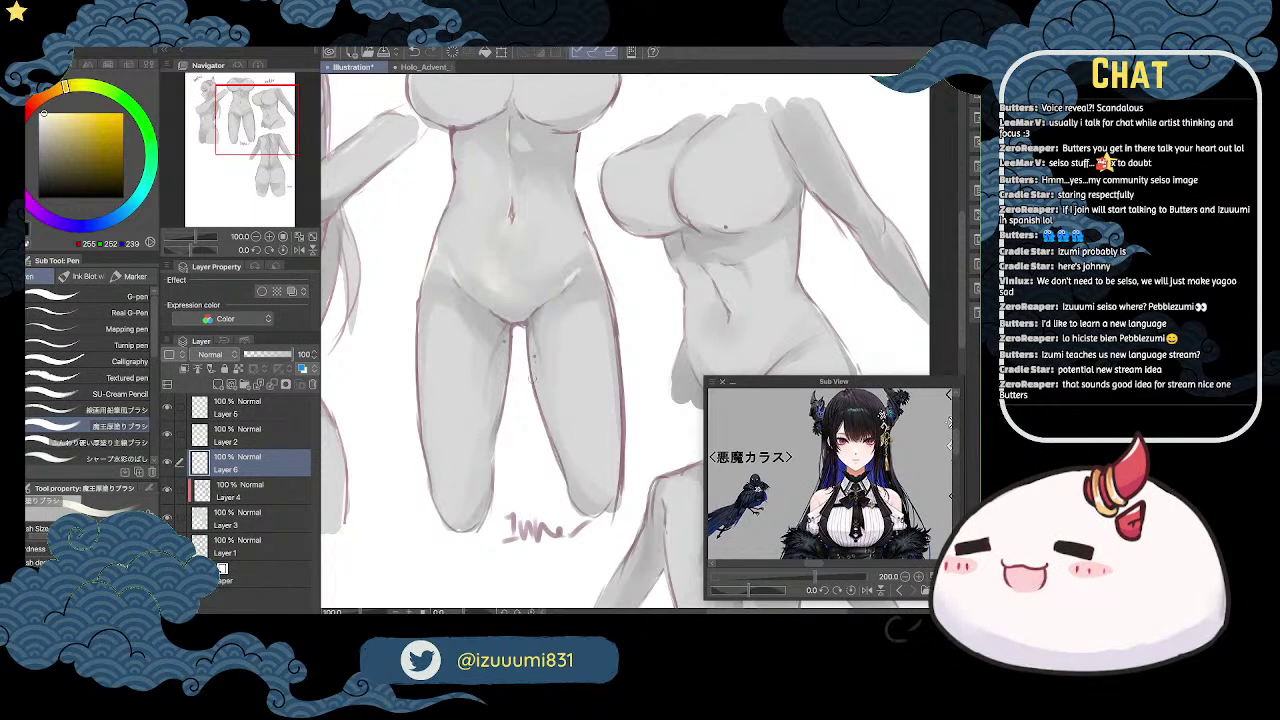
pyautogui.moveTo(581, 360)
pyautogui.mouseDown()
pyautogui.moveTo(592, 327)
pyautogui.moveTo(616, 359)
pyautogui.mouseUp()
pyautogui.press('c')
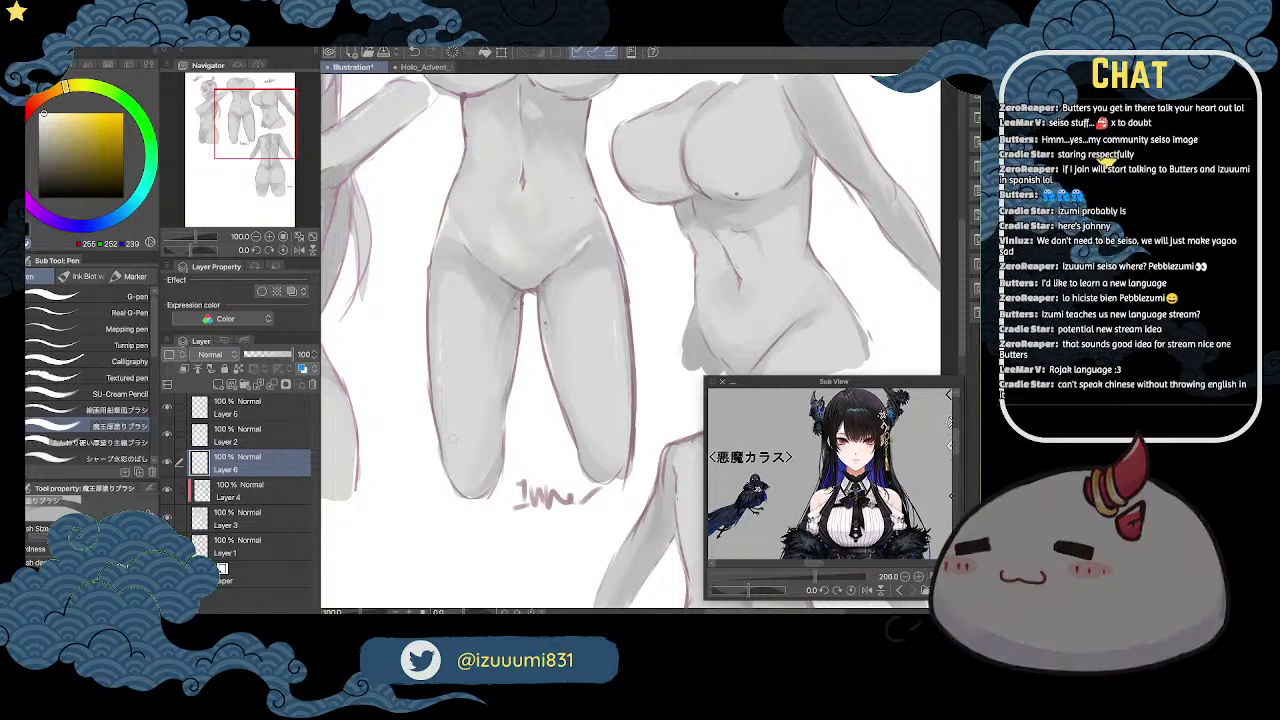
pyautogui.scroll(-2, 490, 343)
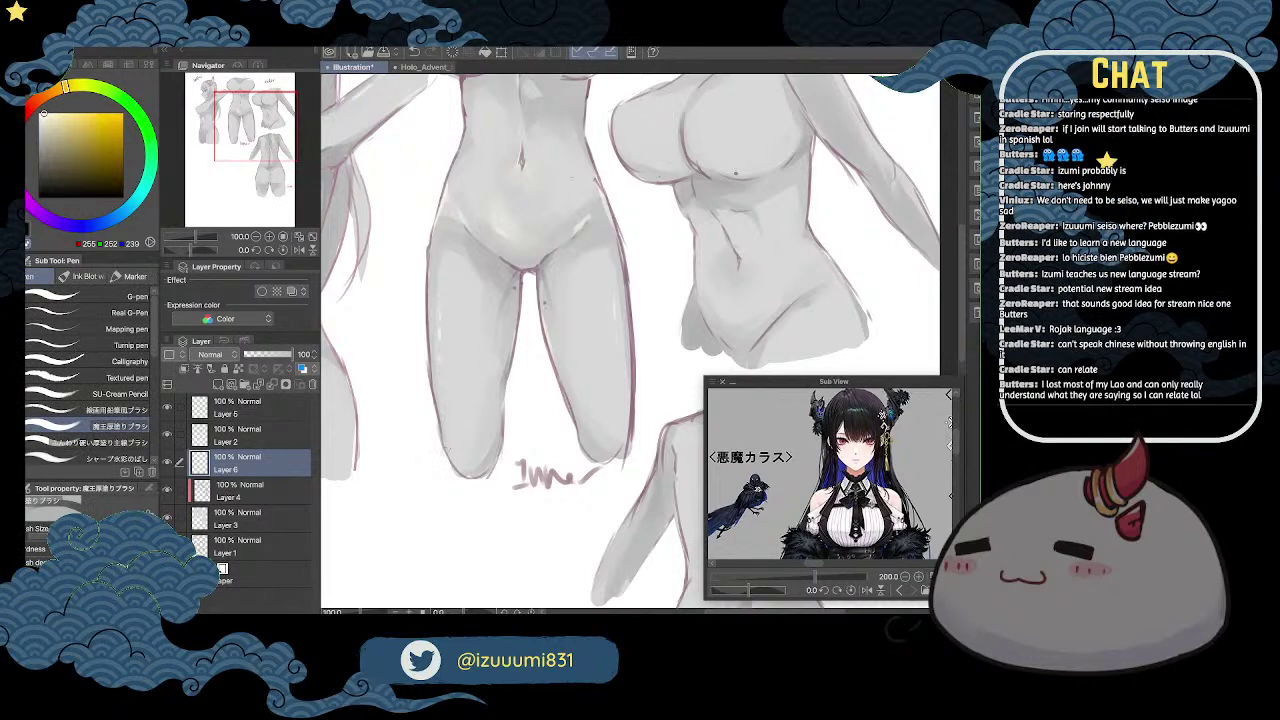
pyautogui.press('space')
pyautogui.moveTo(529, 288); pyautogui.dragTo(511, 256)
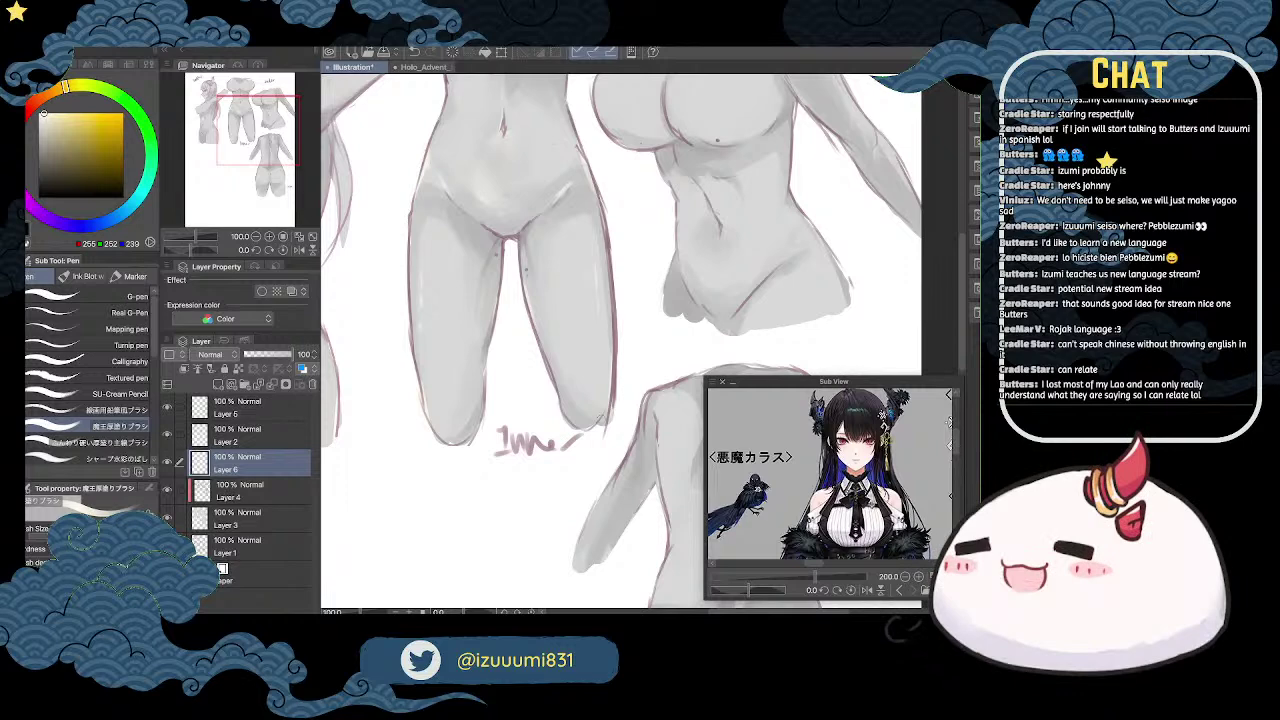
# Step: Paint off-white highlights on both sides of the "under" figure's chest, trimming their edges with transparent colour
pyautogui.moveTo(722, 184); pyautogui.dragTo(663, 262)
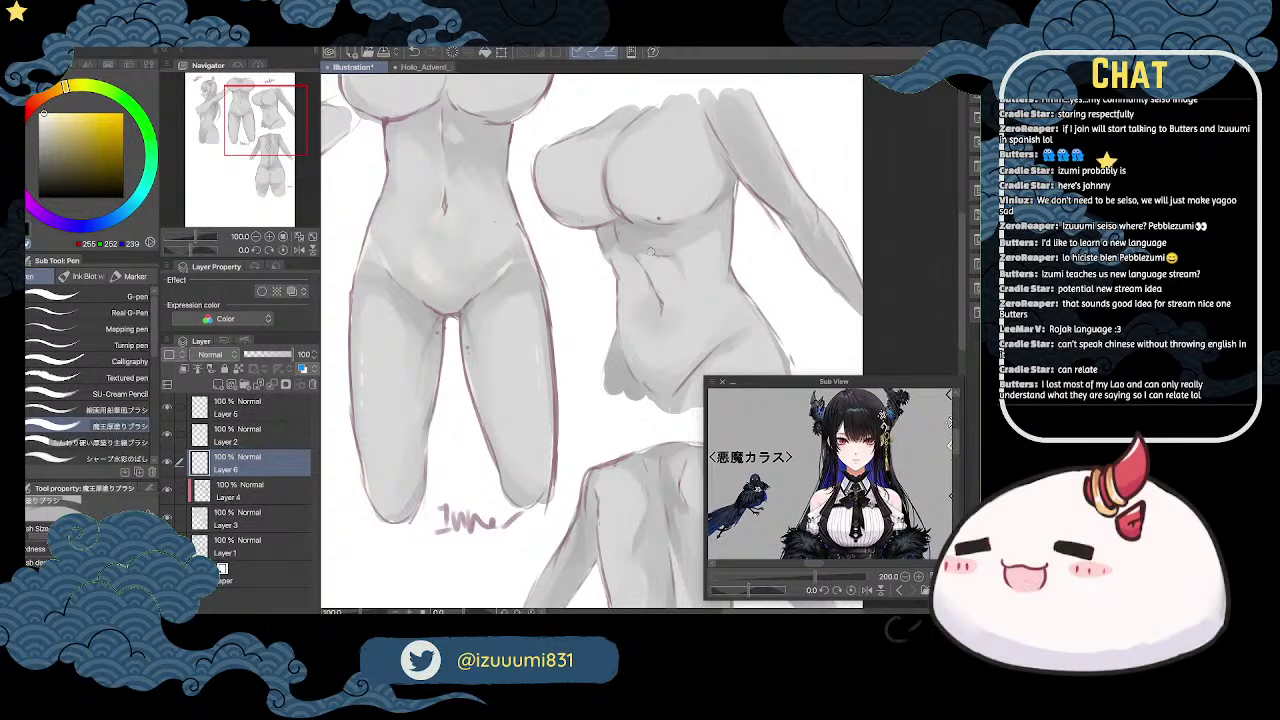
pyautogui.moveTo(744, 164); pyautogui.dragTo(702, 242)
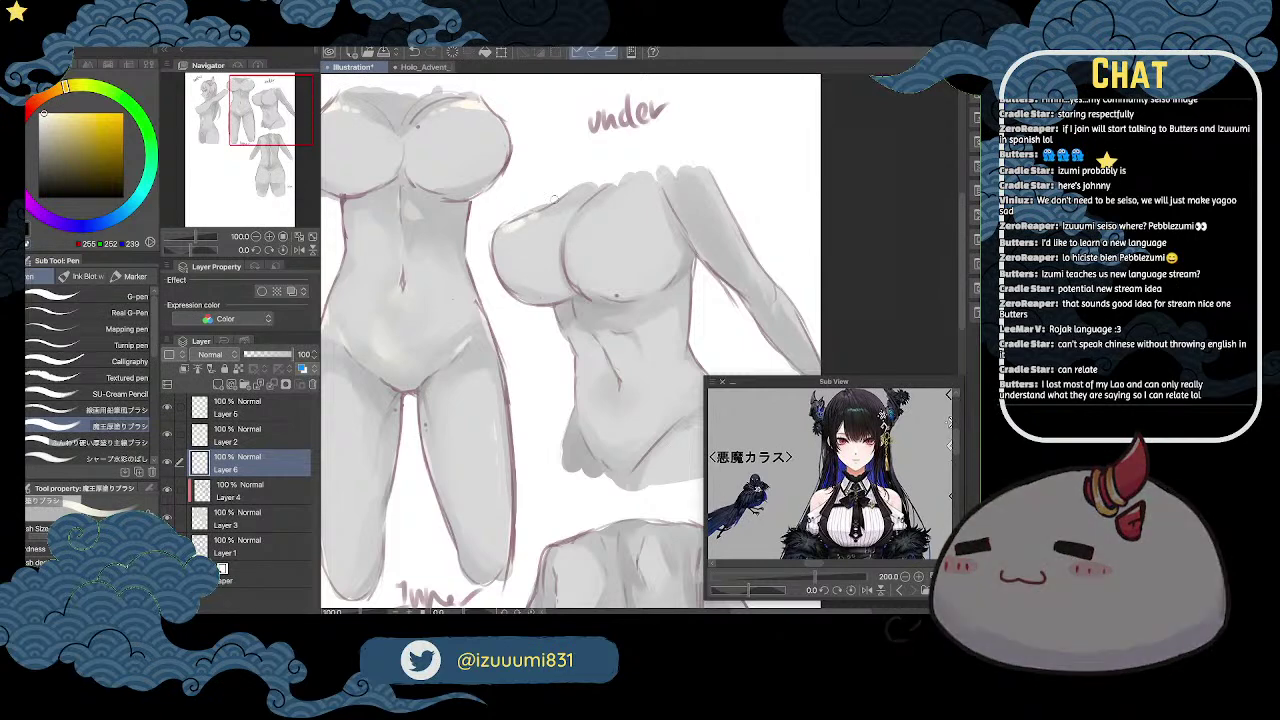
pyautogui.moveTo(596, 212); pyautogui.dragTo(588, 220)
pyautogui.click(609, 204)
pyautogui.press('c')
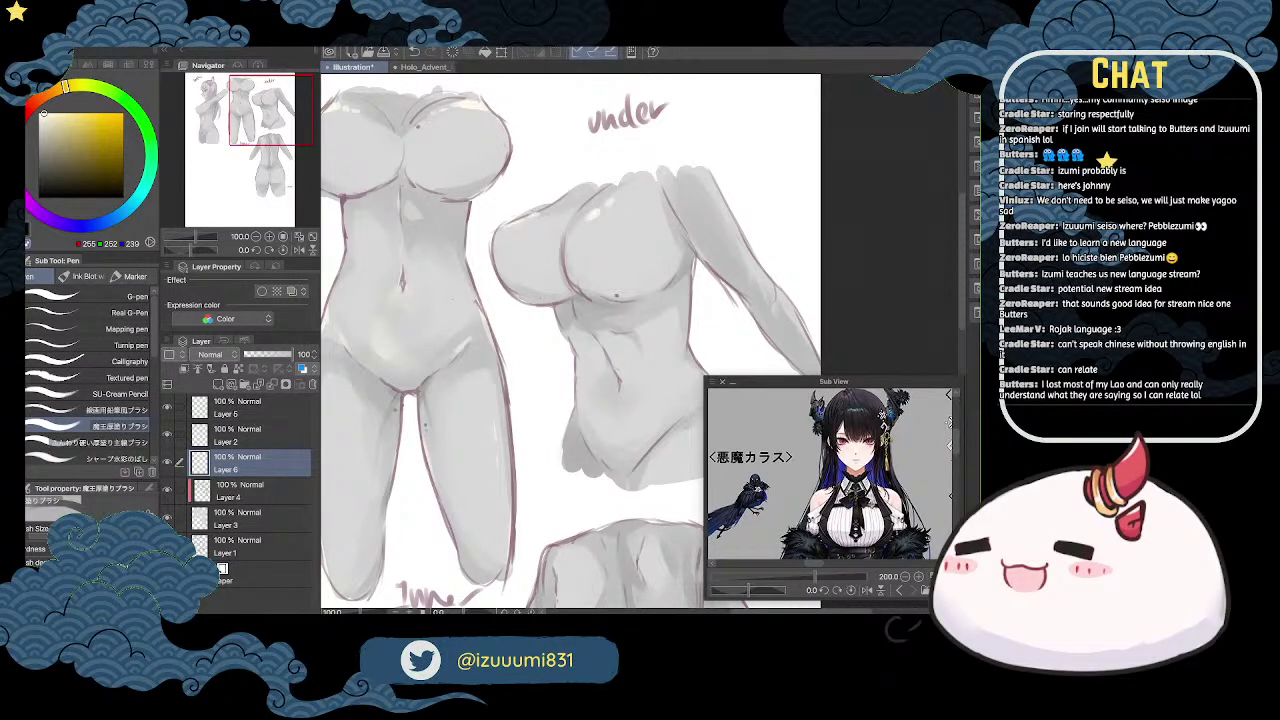
pyautogui.press('c')
pyautogui.moveTo(584, 250)
pyautogui.mouseDown()
pyautogui.moveTo(568, 231)
pyautogui.moveTo(556, 237)
pyautogui.mouseUp()
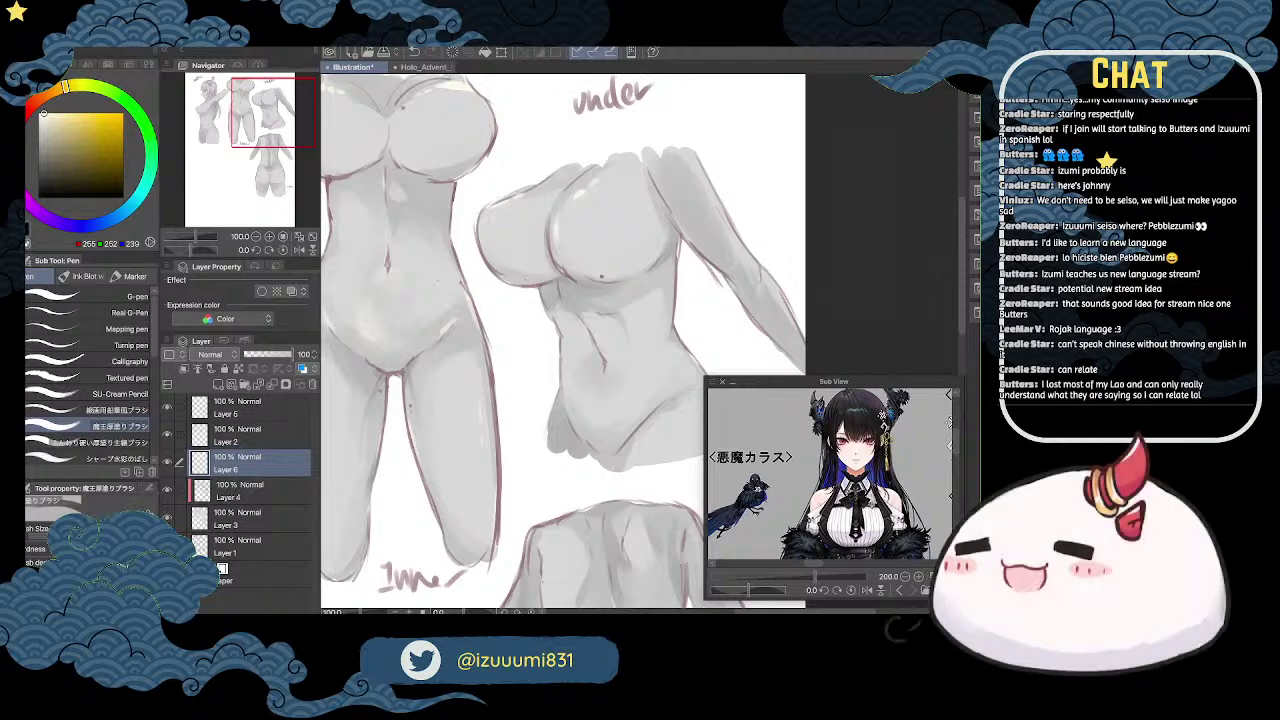
# Step: Paint off-white highlights on the "under" figure's arm, flipping the canvas horizontally to check the drawing
pyautogui.moveTo(648, 247); pyautogui.dragTo(584, 255)
pyautogui.press('c')
pyautogui.moveTo(630, 154)
pyautogui.mouseDown()
pyautogui.moveTo(649, 204)
pyautogui.moveTo(637, 160)
pyautogui.mouseUp()
pyautogui.press('h')
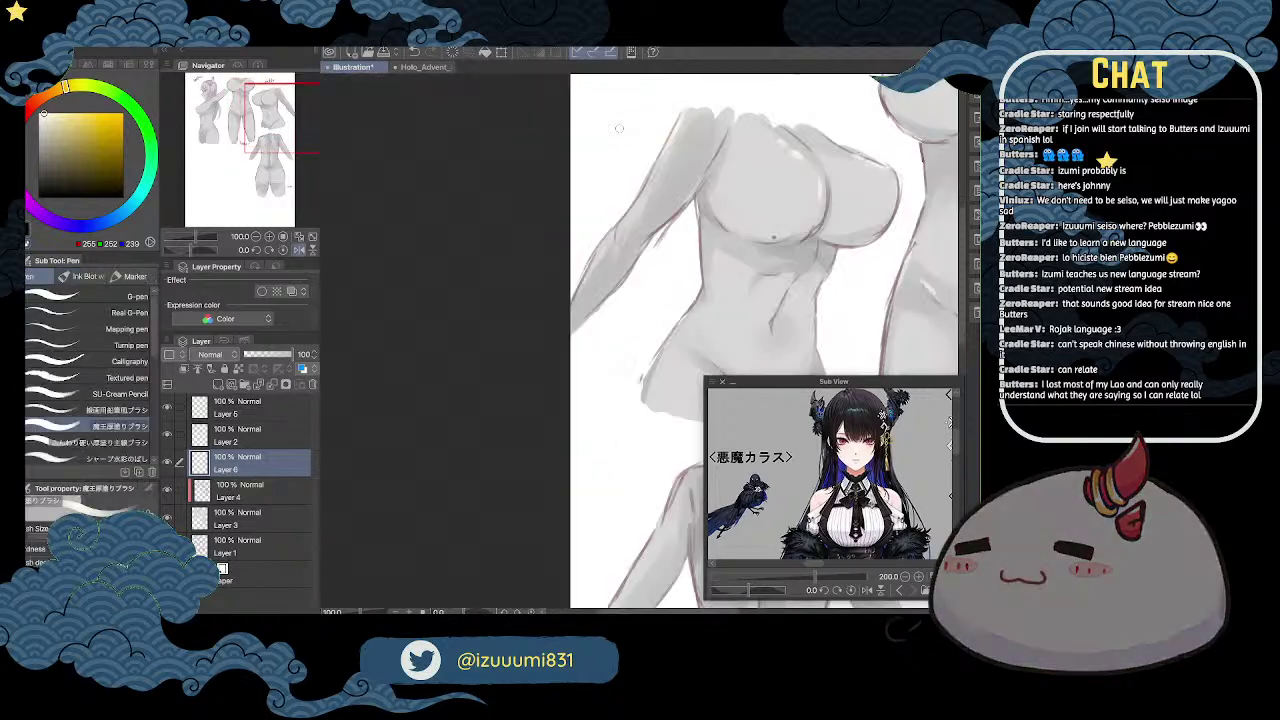
pyautogui.press('h')
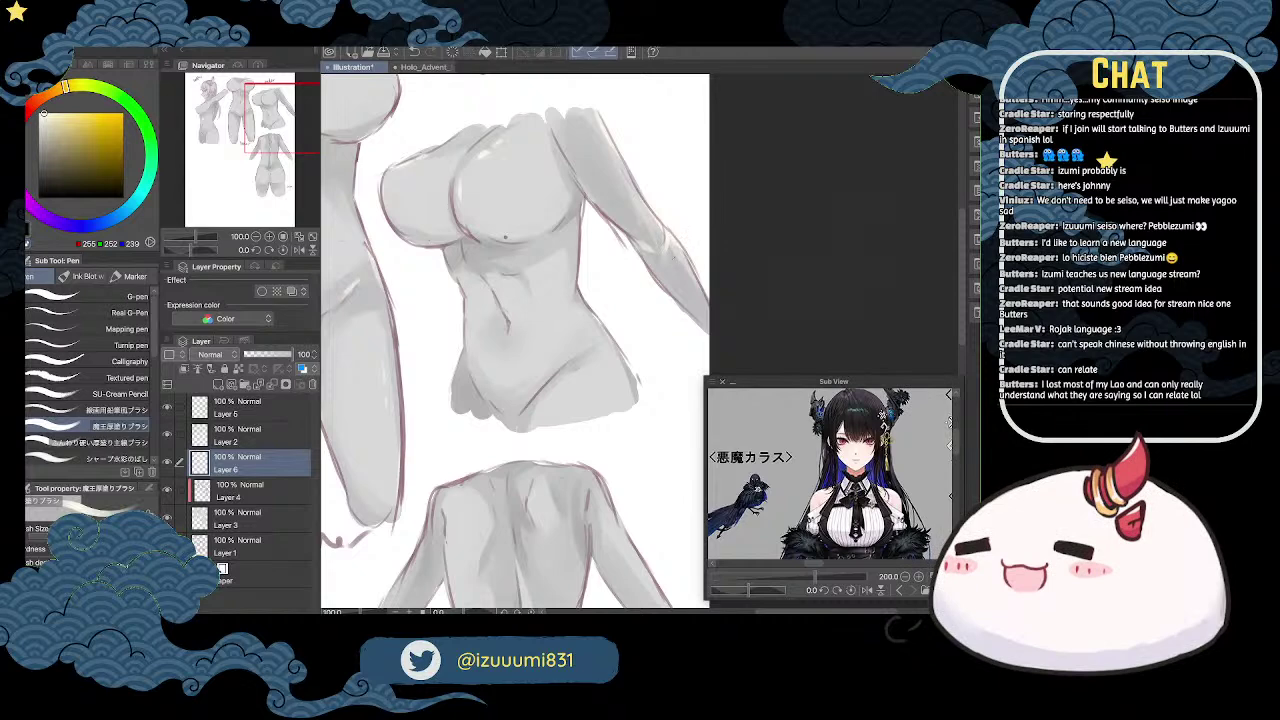
# Step: Paint off-white highlights under the "under" figure's chest and at the navel, softening the navel highlight with Blend
pyautogui.press('space')
pyautogui.moveTo(684, 251); pyautogui.dragTo(958, 216)
pyautogui.press('h')
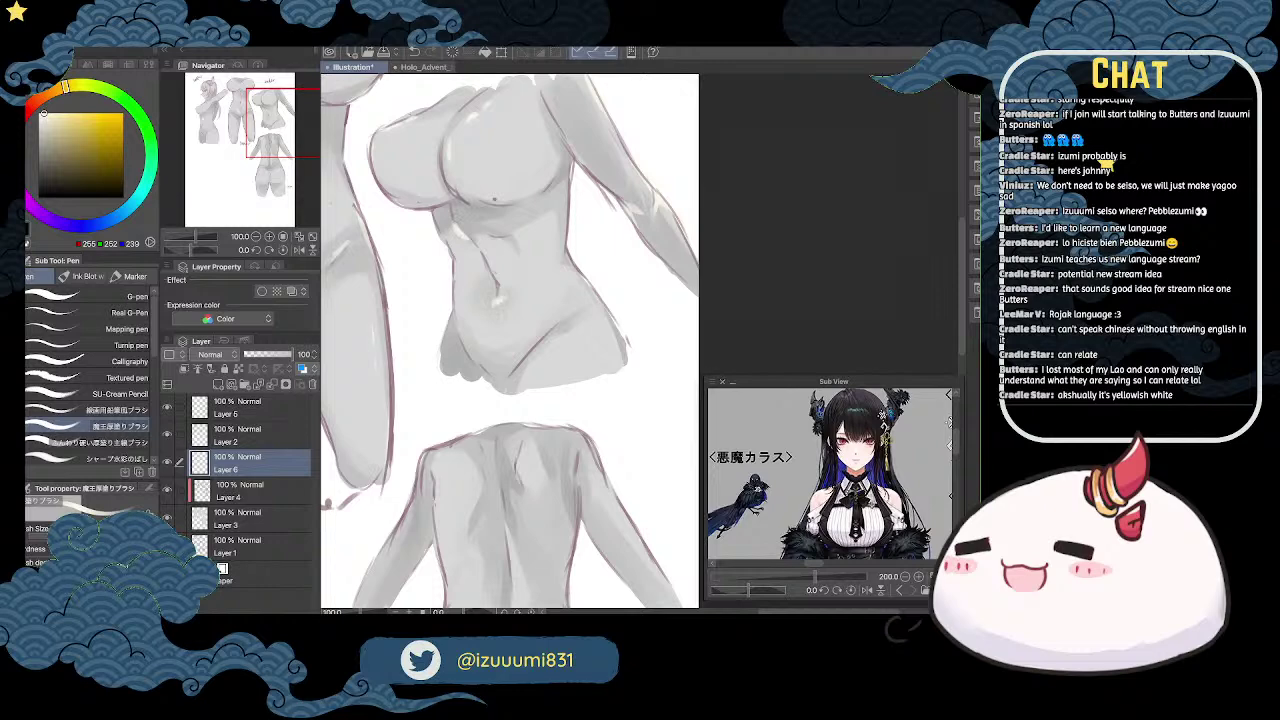
pyautogui.press('j')
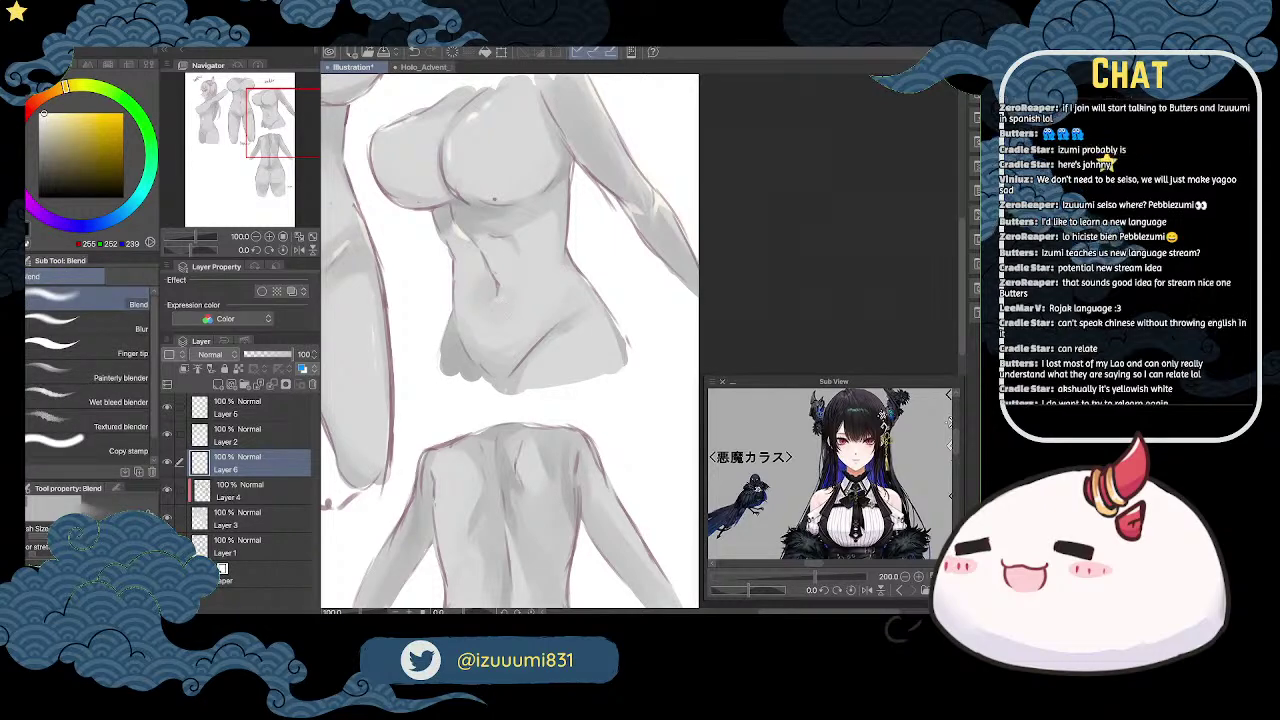
# Step: Refine the off-white highlights on the "under" figure's waist and hip with the pen and Blend, trimming them with transparent colour
pyautogui.press('p')
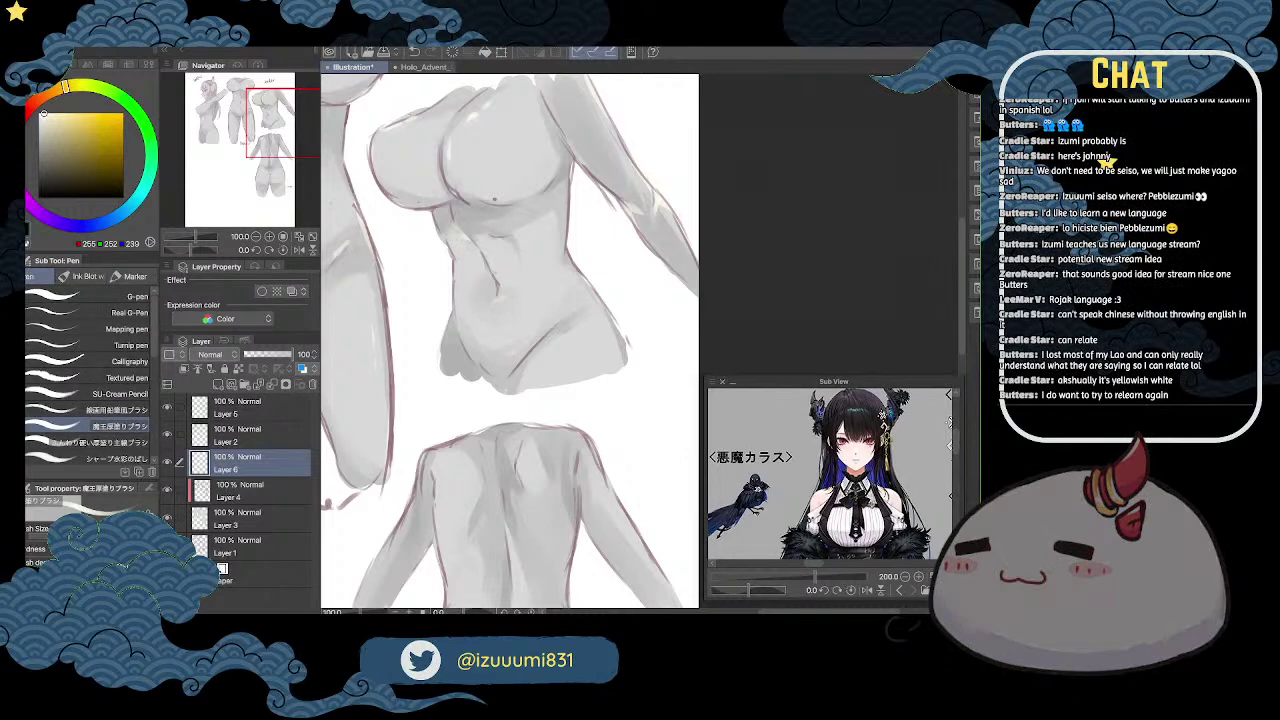
pyautogui.press('space')
pyautogui.moveTo(613, 251); pyautogui.dragTo(680, 237)
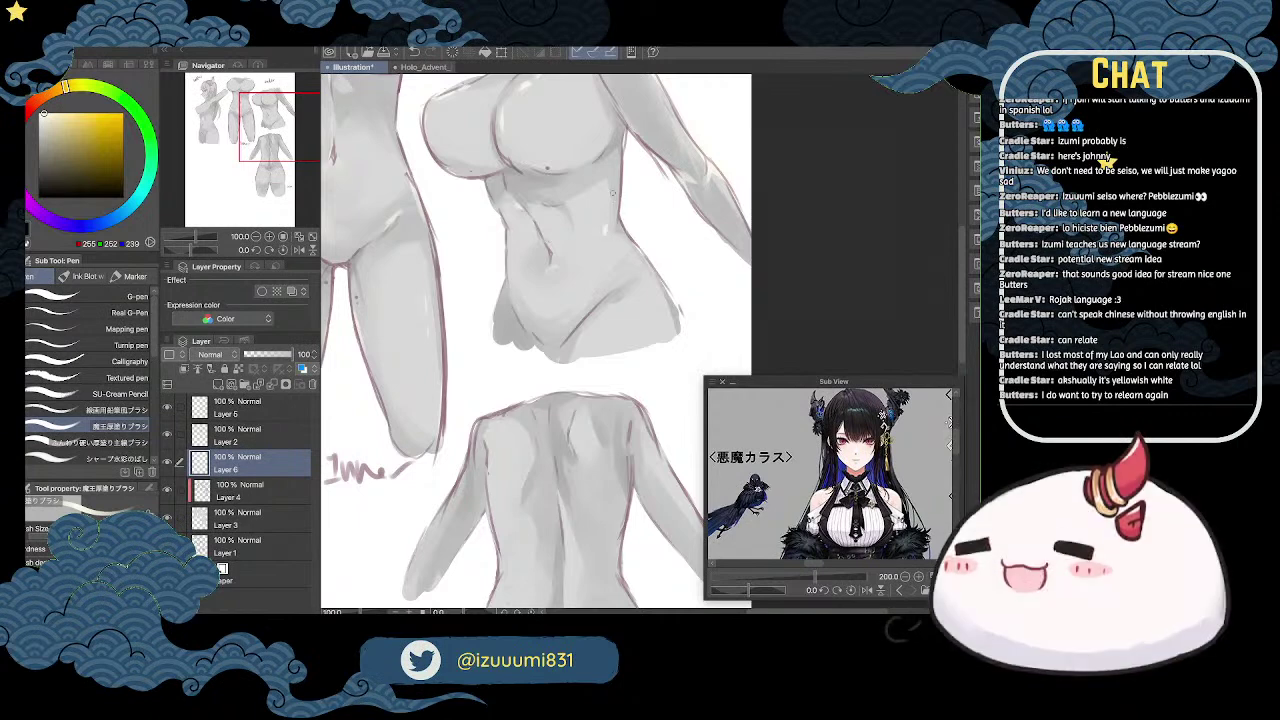
pyautogui.press('j')
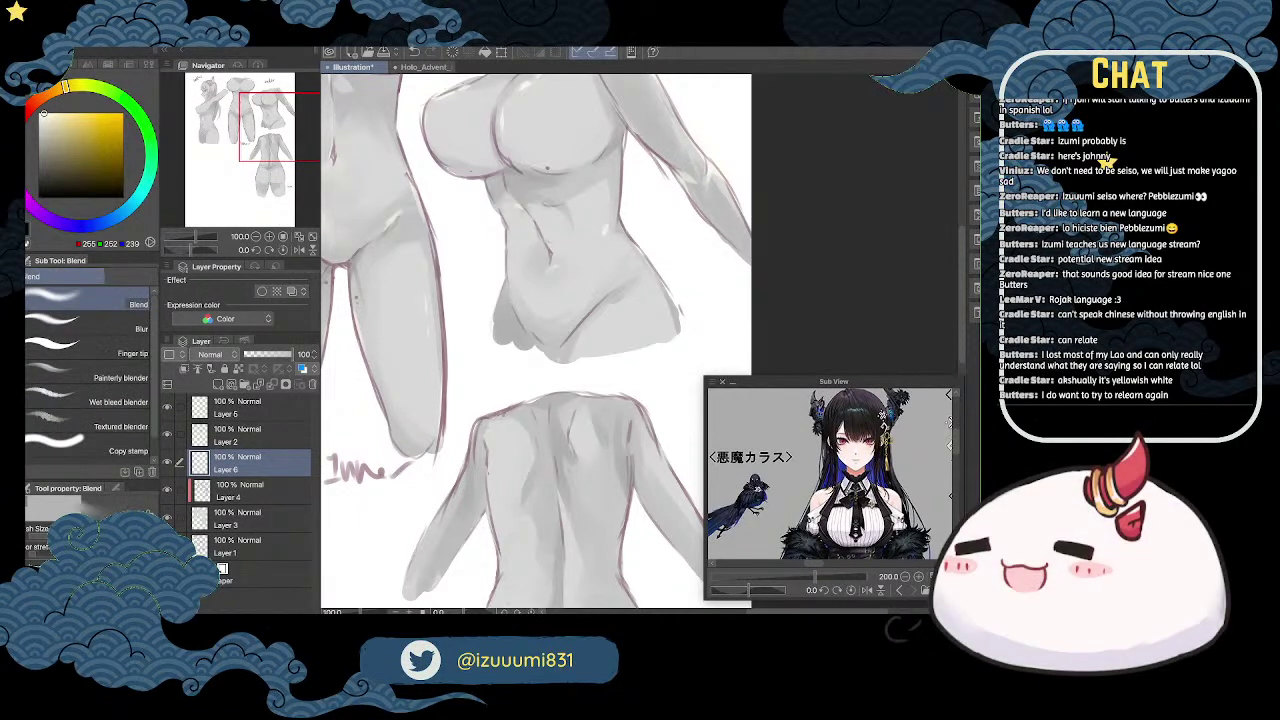
pyautogui.press('h')
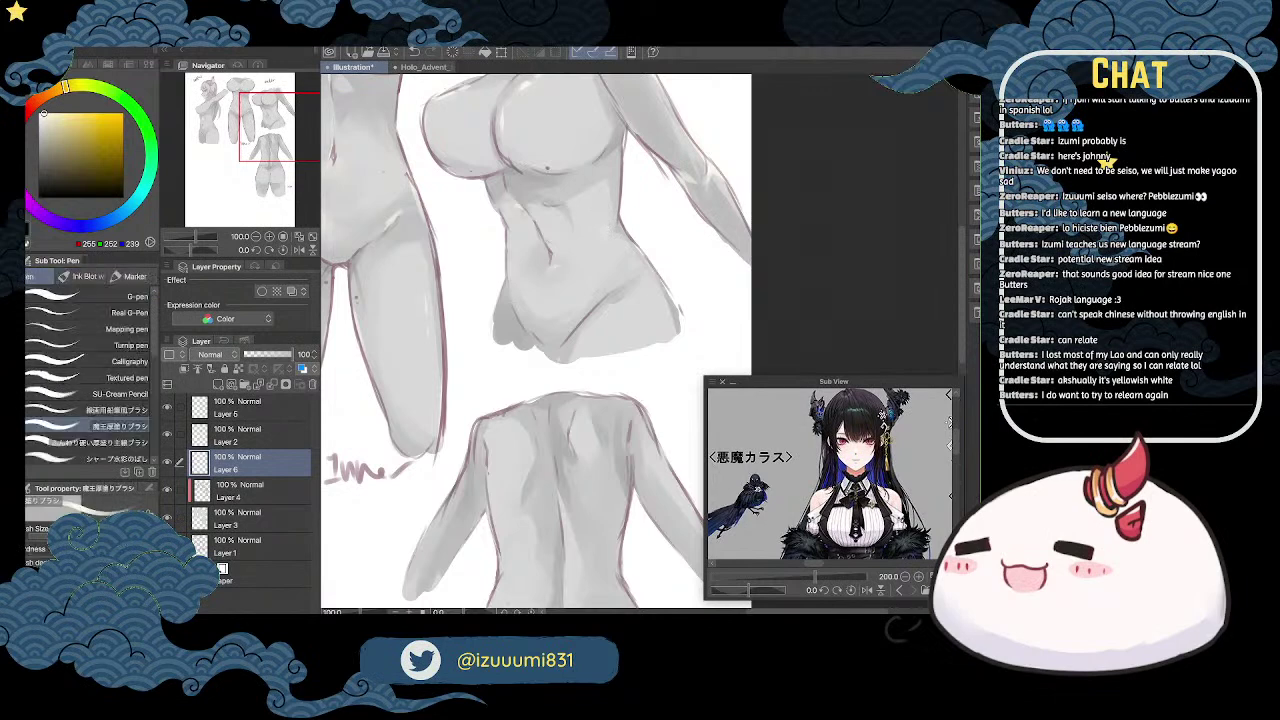
pyautogui.moveTo(656, 302); pyautogui.dragTo(642, 224)
pyautogui.press('p')
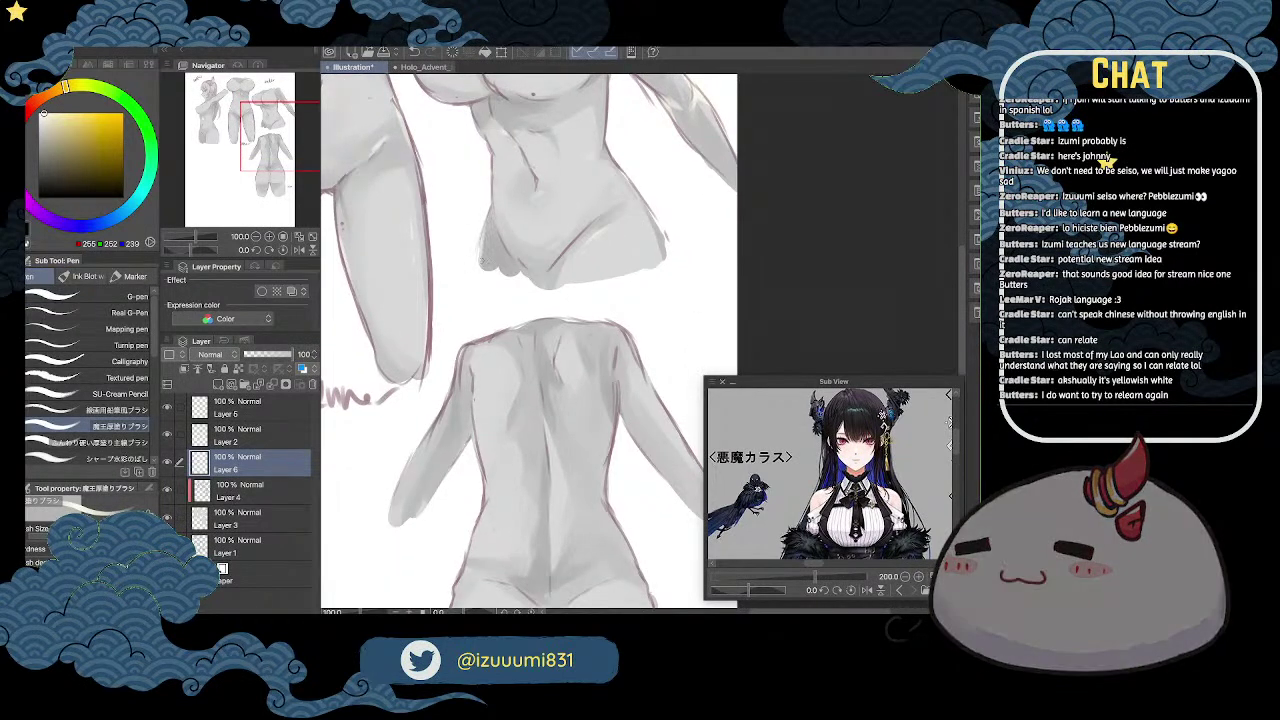
pyautogui.press('space')
pyautogui.moveTo(668, 254)
pyautogui.mouseDown()
pyautogui.moveTo(614, 211)
pyautogui.moveTo(653, 226)
pyautogui.mouseUp()
pyautogui.press('space')
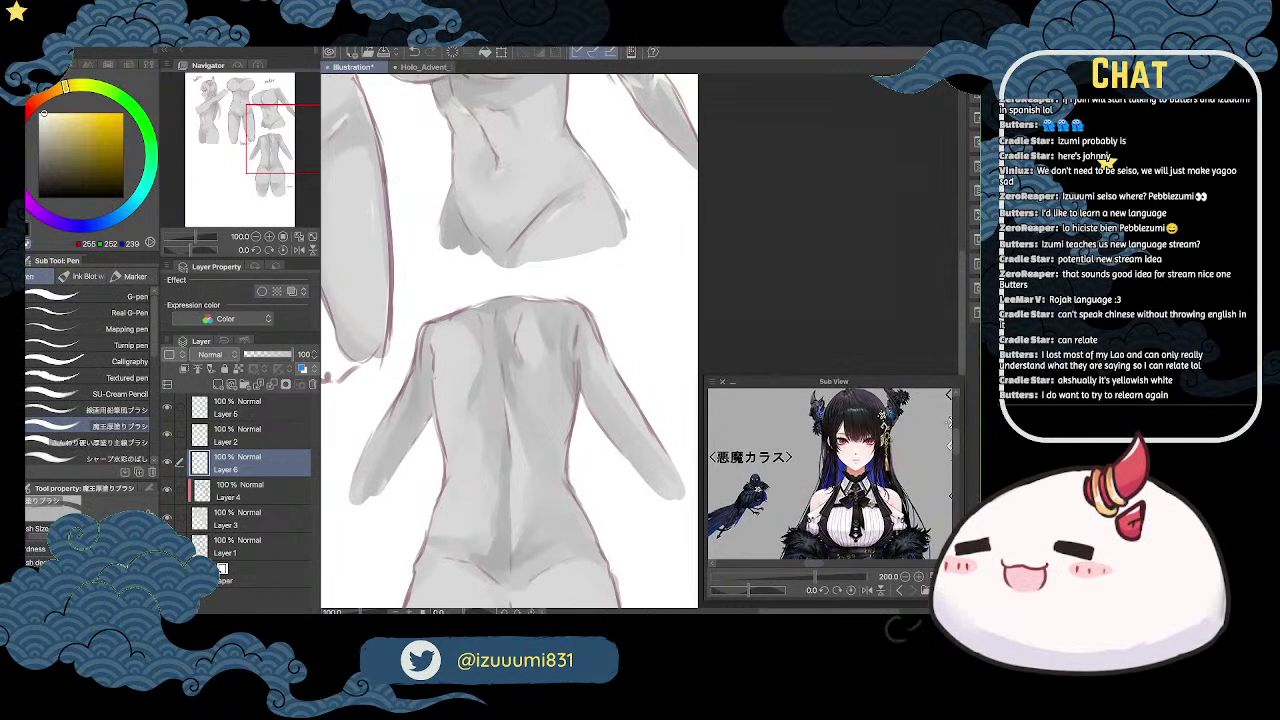
pyautogui.press('c')
pyautogui.moveTo(615, 218); pyautogui.dragTo(621, 240)
pyautogui.press('c')
# Step: Paint an off-white highlight on the back-view figure's right shoulder blade and soften its lower end with Blend
pyautogui.press('h')
pyautogui.moveTo(623, 225); pyautogui.dragTo(693, 140)
pyautogui.press('p')
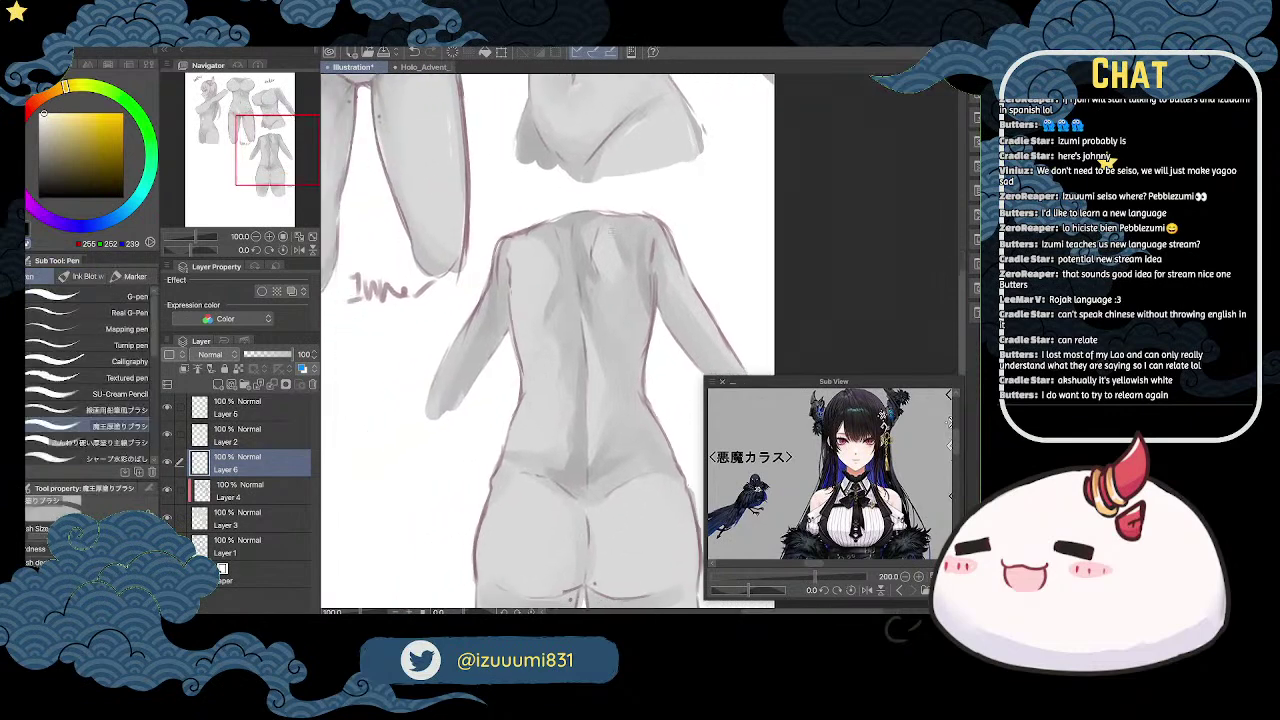
pyautogui.press('c')
pyautogui.moveTo(600, 233)
pyautogui.mouseDown()
pyautogui.moveTo(610, 274)
pyautogui.moveTo(611, 235)
pyautogui.moveTo(612, 254)
pyautogui.mouseUp()
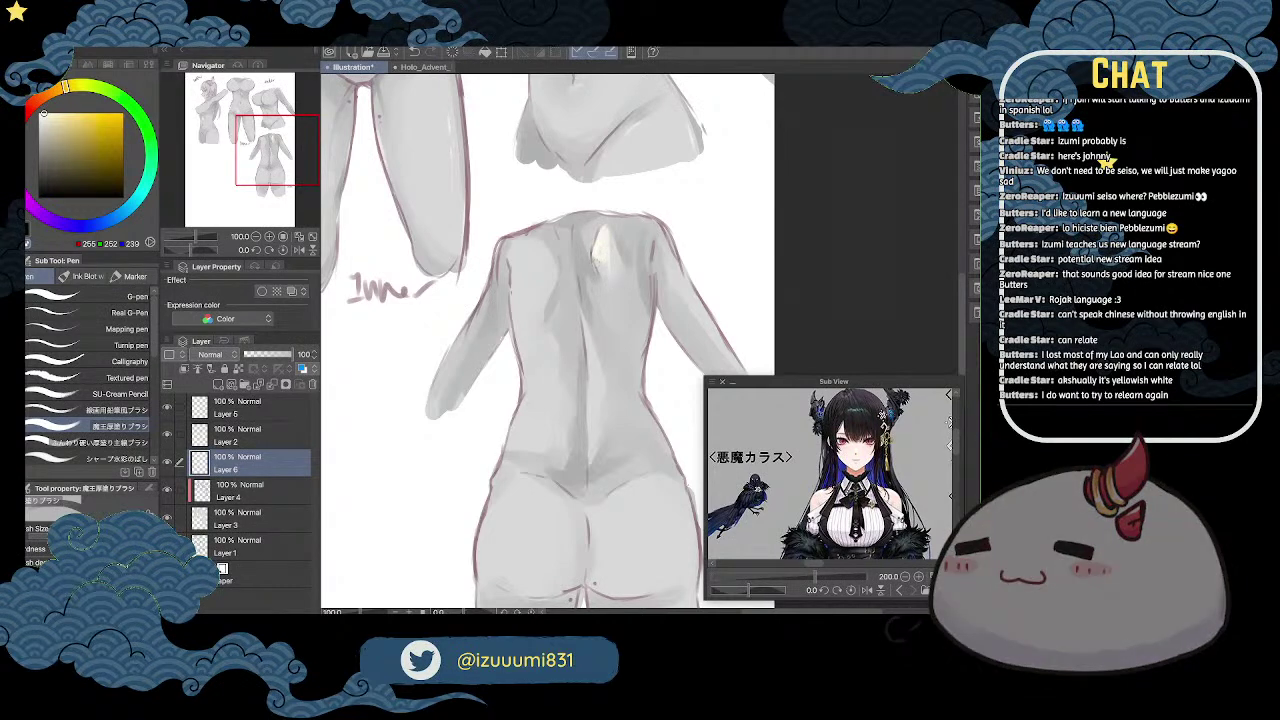
pyautogui.press('j')
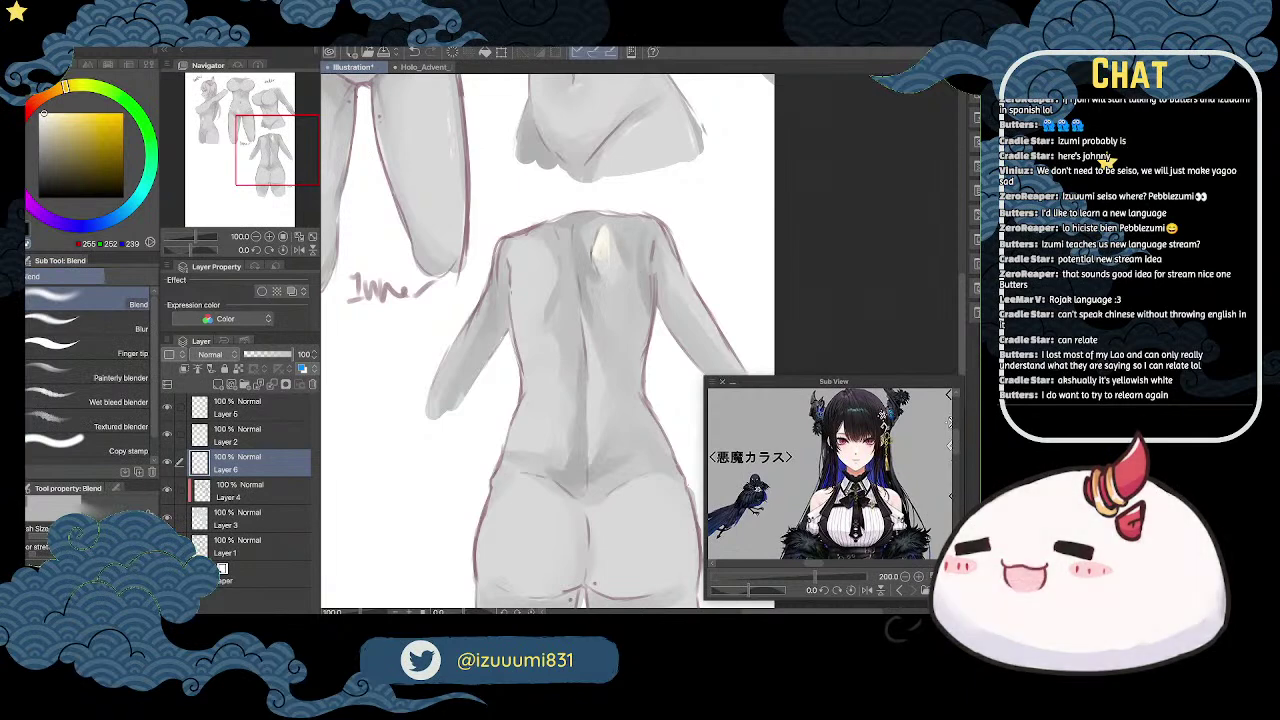
pyautogui.moveTo(602, 238); pyautogui.dragTo(601, 299)
pyautogui.press('p')
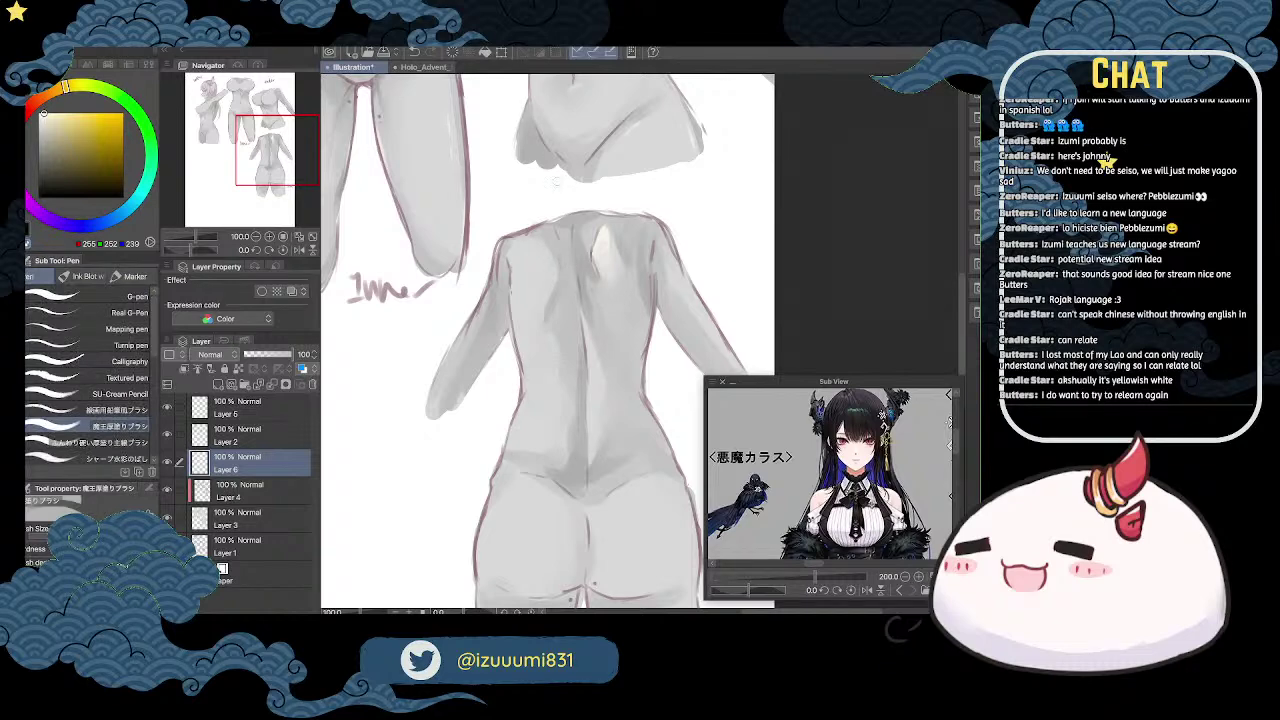
# Step: Paint a broad off-white highlight from the back-view figure's left shoulder down to the waist and blend its inner edge
pyautogui.moveTo(553, 249); pyautogui.dragTo(553, 266)
pyautogui.moveTo(466, 322); pyautogui.dragTo(446, 362)
pyautogui.press('space')
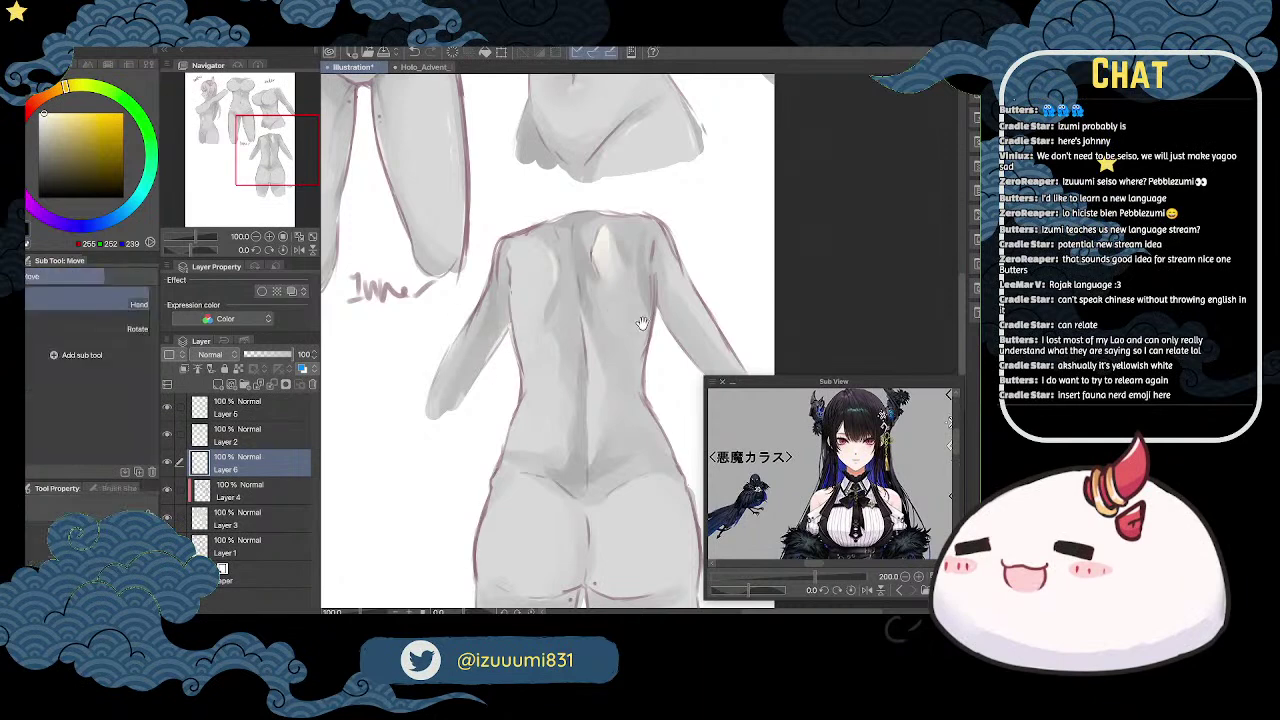
pyautogui.moveTo(637, 314); pyautogui.dragTo(615, 256)
pyautogui.moveTo(496, 198)
pyautogui.mouseDown()
pyautogui.moveTo(523, 230)
pyautogui.moveTo(489, 213)
pyautogui.moveTo(504, 236)
pyautogui.moveTo(517, 231)
pyautogui.moveTo(515, 195)
pyautogui.moveTo(496, 275)
pyautogui.moveTo(502, 293)
pyautogui.moveTo(508, 242)
pyautogui.moveTo(517, 288)
pyautogui.moveTo(503, 277)
pyautogui.moveTo(536, 321)
pyautogui.moveTo(499, 328)
pyautogui.moveTo(501, 340)
pyautogui.moveTo(535, 313)
pyautogui.moveTo(497, 265)
pyautogui.mouseUp()
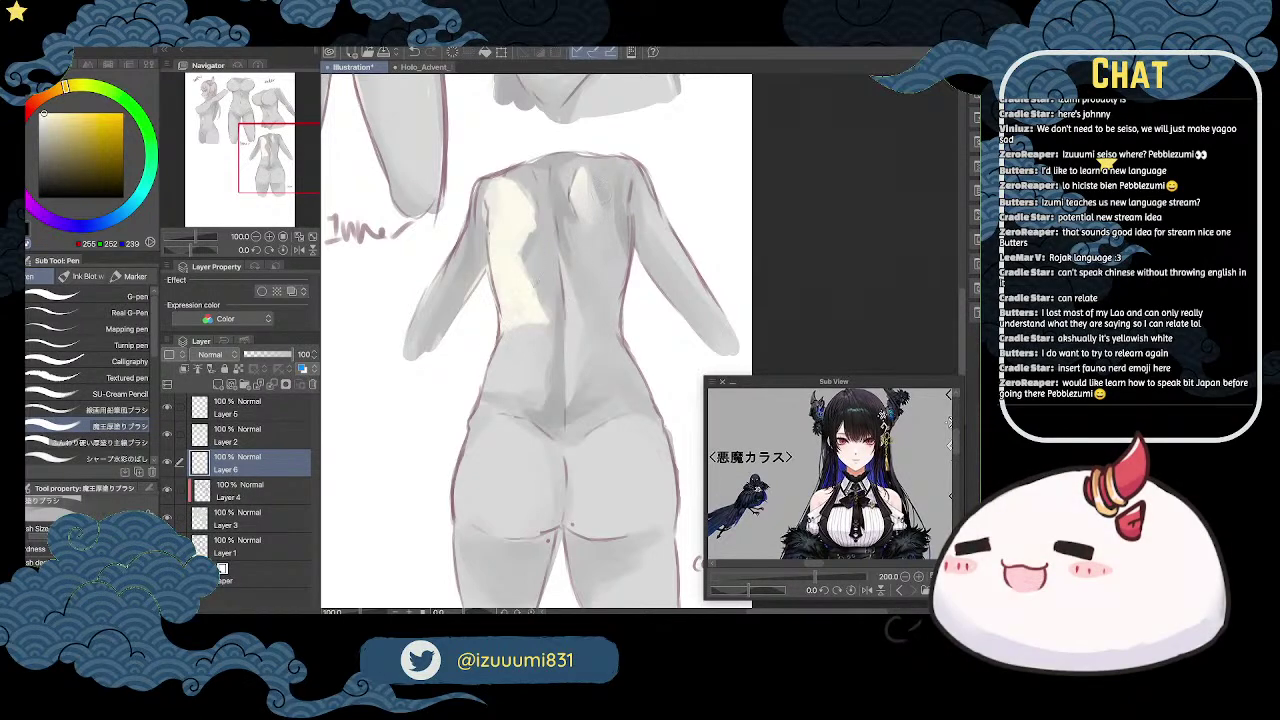
pyautogui.press('e')
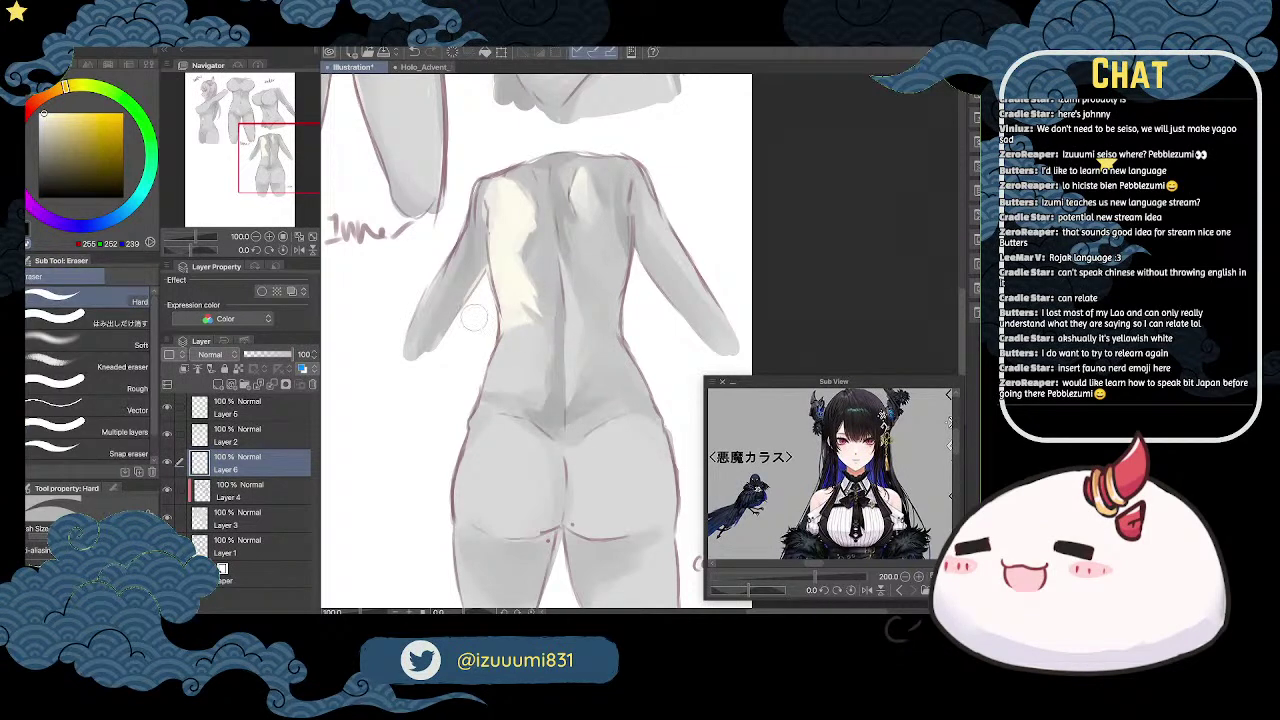
pyautogui.press('j')
pyautogui.moveTo(528, 309); pyautogui.dragTo(545, 318)
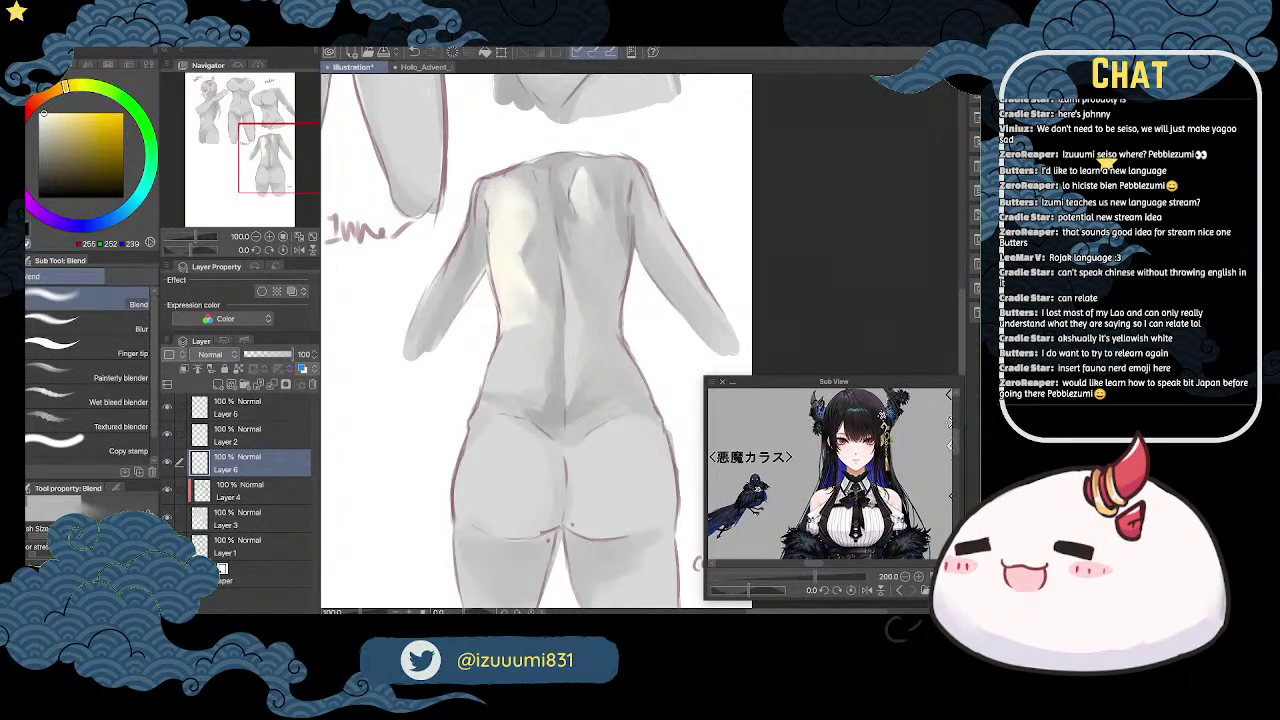
# Step: Extend the off-white highlight onto the left side of the back-view figure's lower back and soften it with Blend
pyautogui.press('p')
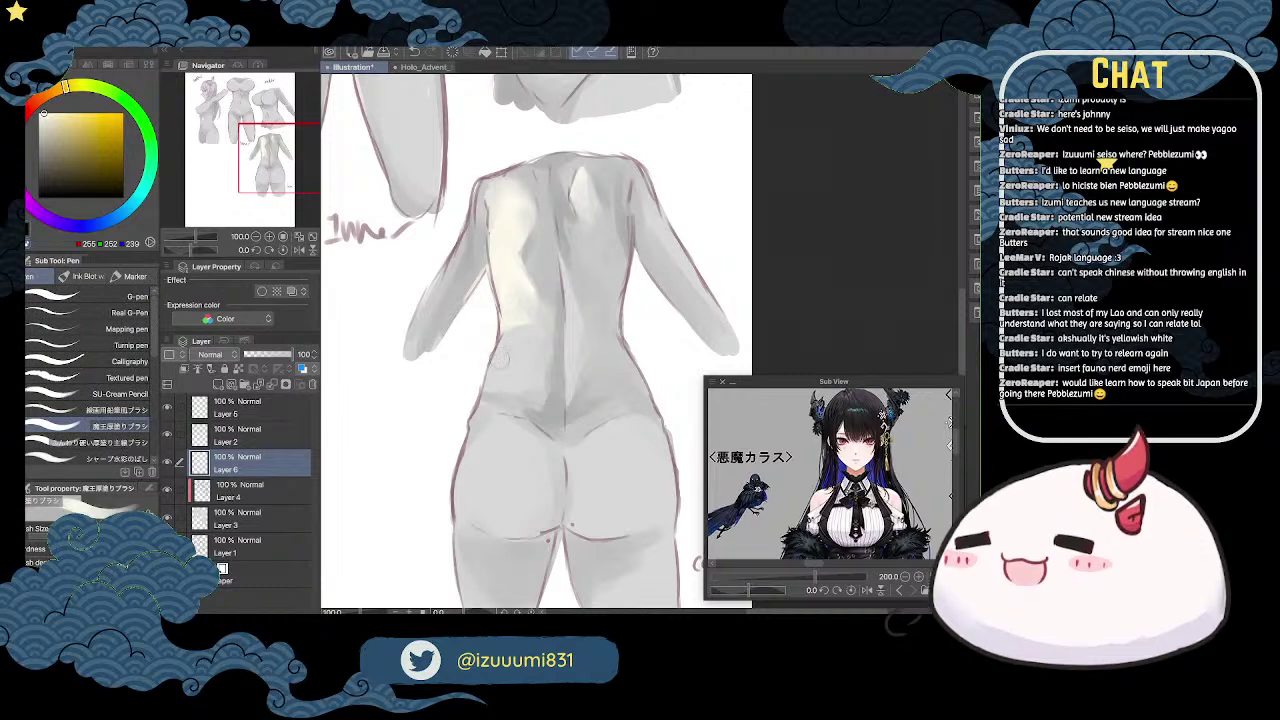
pyautogui.moveTo(502, 382)
pyautogui.mouseDown()
pyautogui.moveTo(512, 360)
pyautogui.moveTo(516, 395)
pyautogui.mouseUp()
pyautogui.press('j')
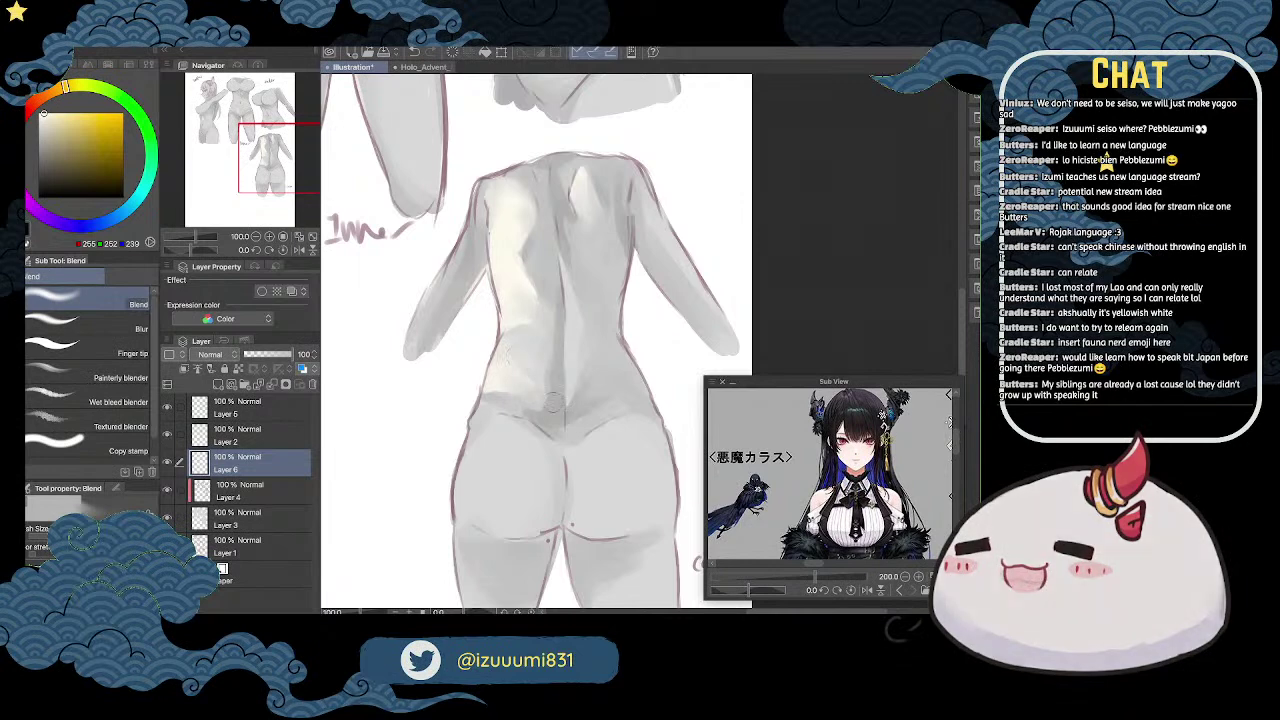
# Step: Paint a narrow off-white highlight beside the lower spine of the back-view figure, trimming it with transparent colour
pyautogui.press('p')
pyautogui.moveTo(662, 326); pyautogui.dragTo(647, 309)
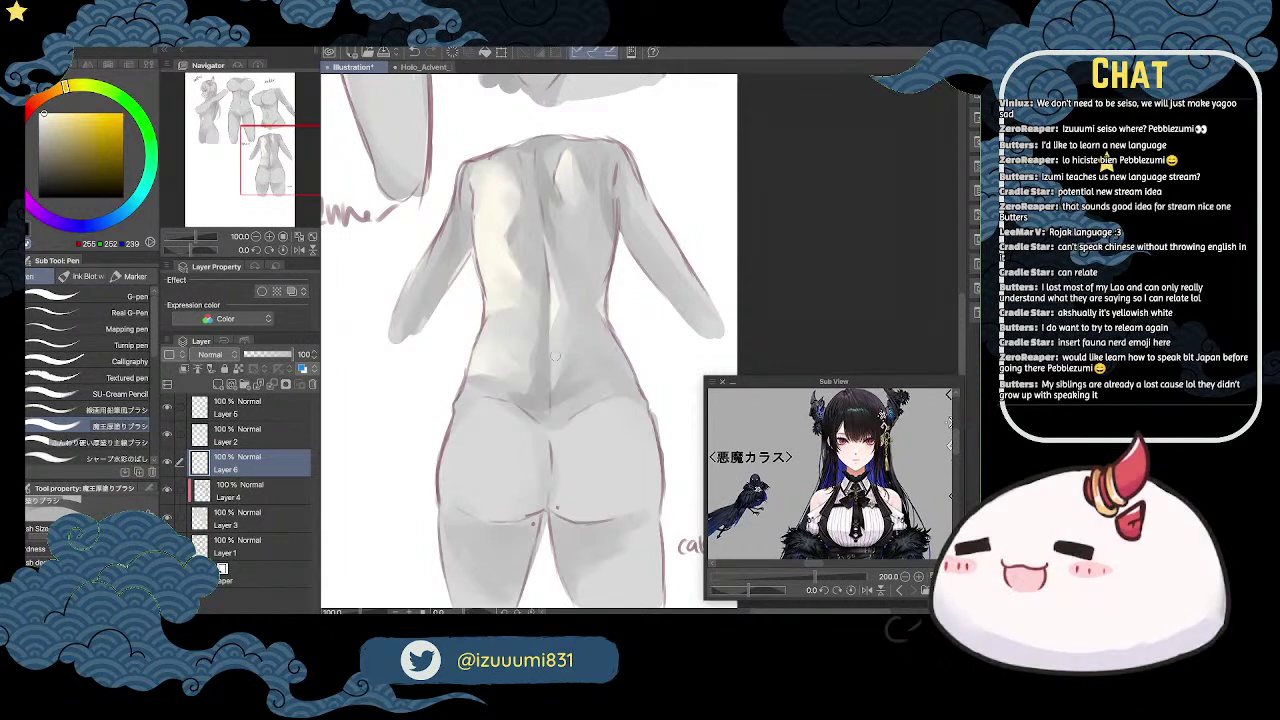
pyautogui.press('c')
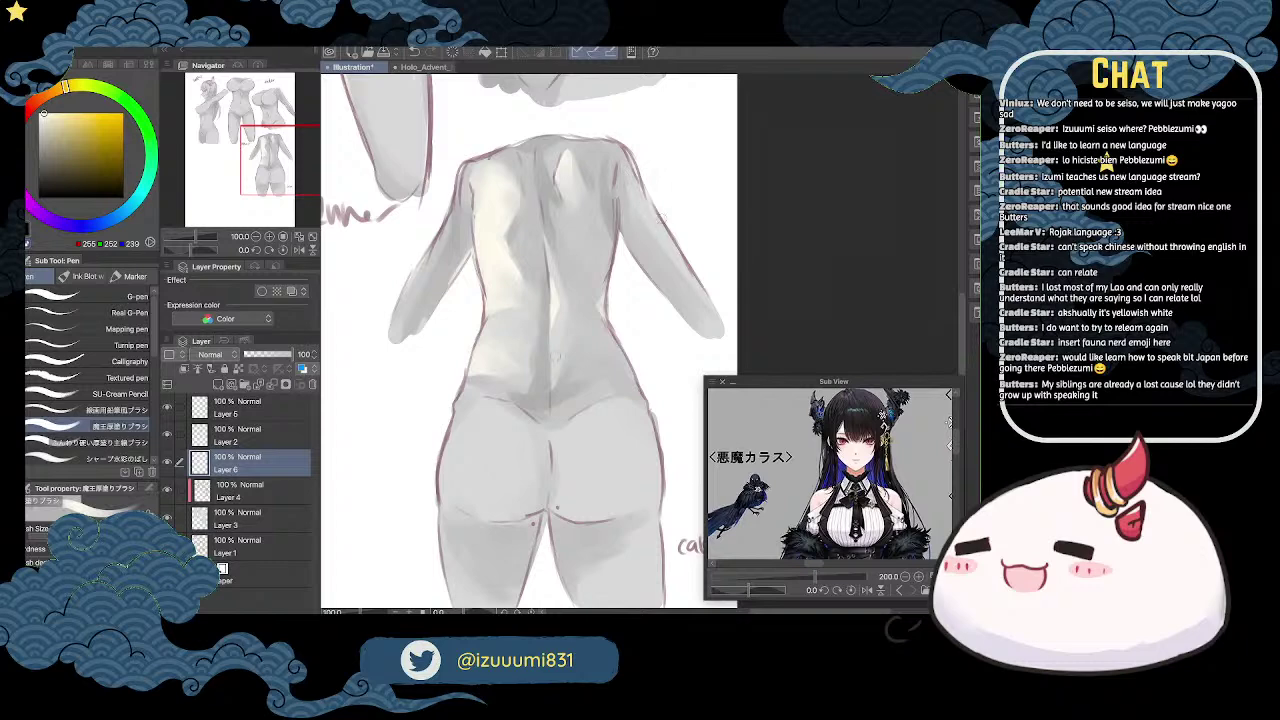
pyautogui.moveTo(701, 248)
pyautogui.mouseDown()
pyautogui.moveTo(680, 210)
pyautogui.moveTo(694, 250)
pyautogui.mouseUp()
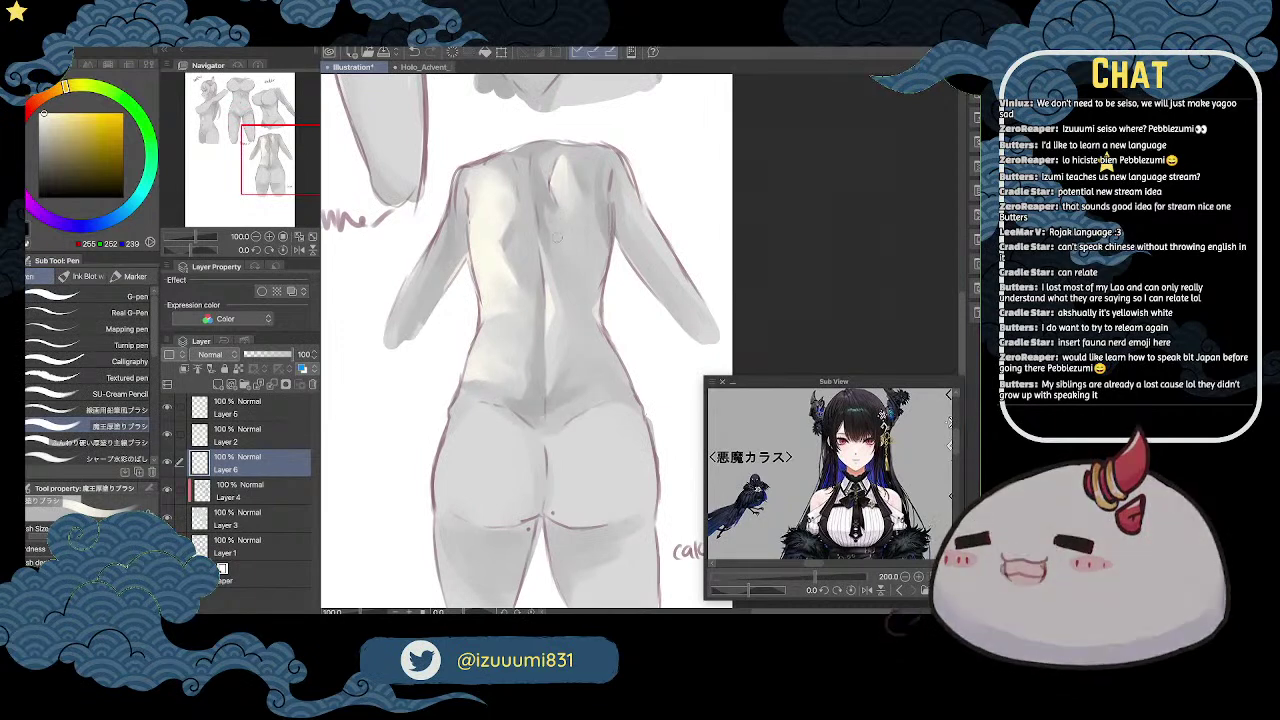
pyautogui.press('space')
pyautogui.moveTo(608, 292); pyautogui.dragTo(596, 231)
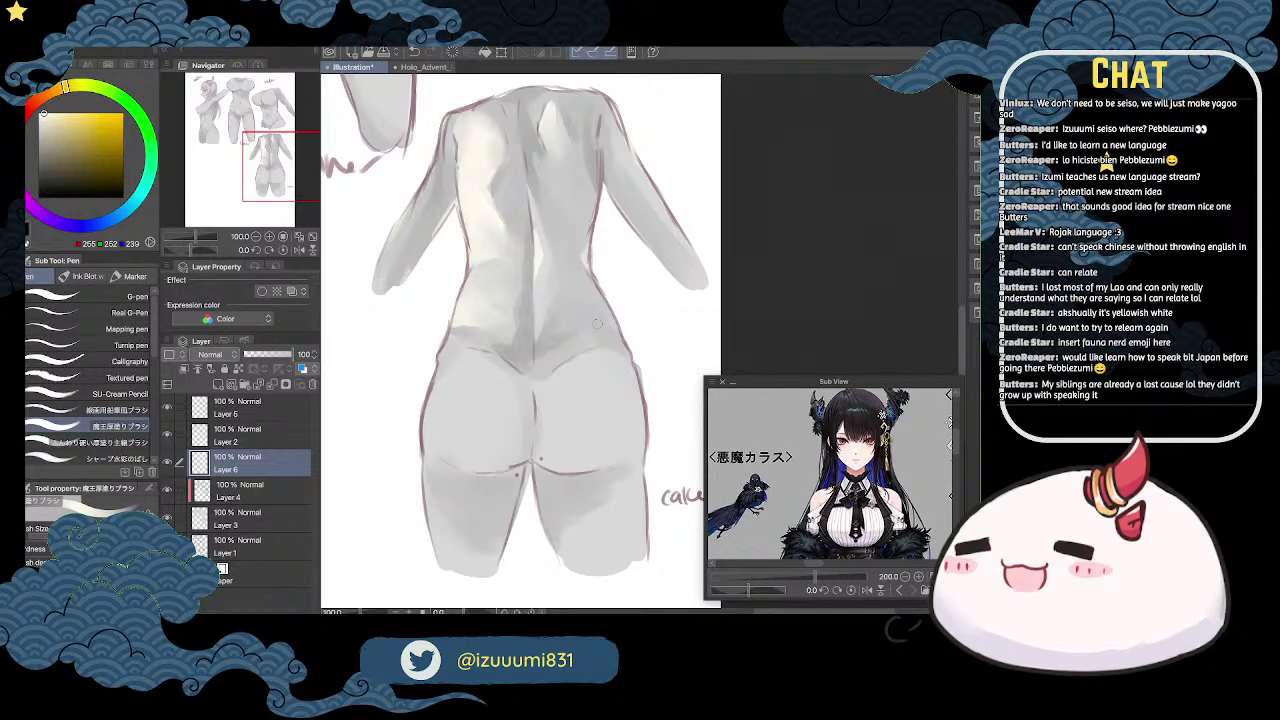
# Step: Paint off-white highlights across the upper part of both buttocks on the "cake" figure and blend them downwards
pyautogui.press('h')
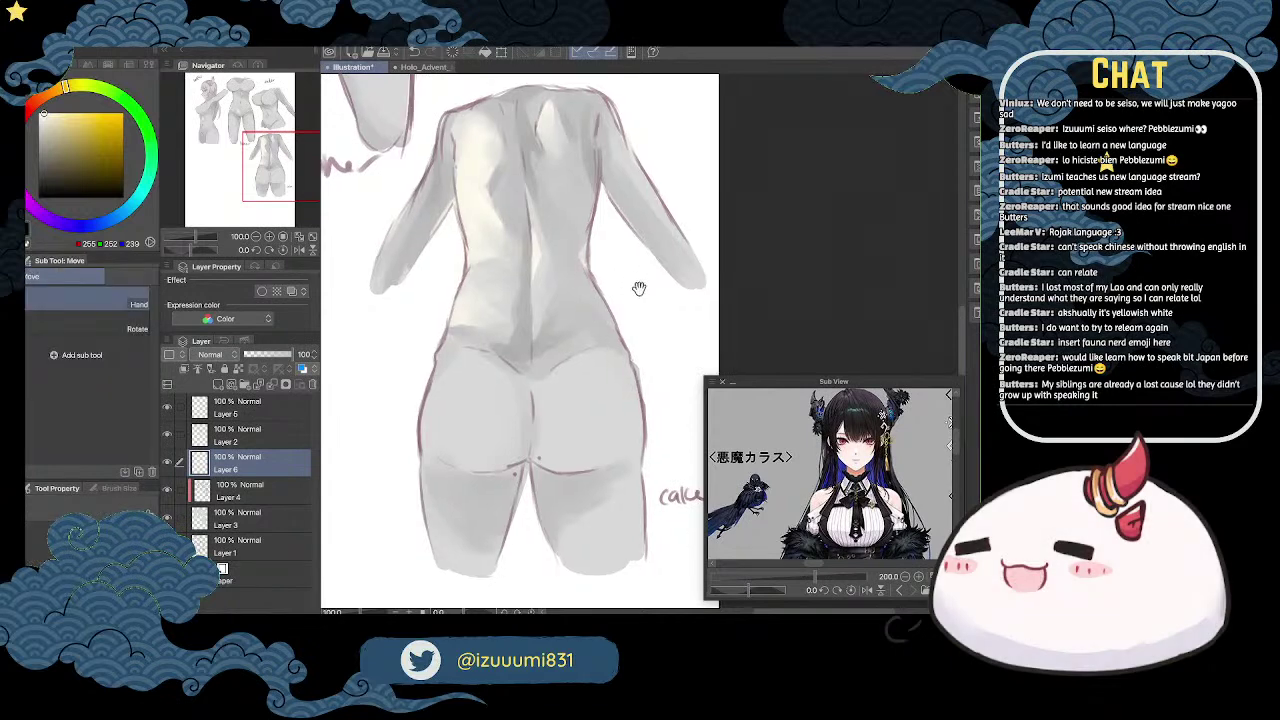
pyautogui.moveTo(641, 289); pyautogui.dragTo(623, 269)
pyautogui.press('p')
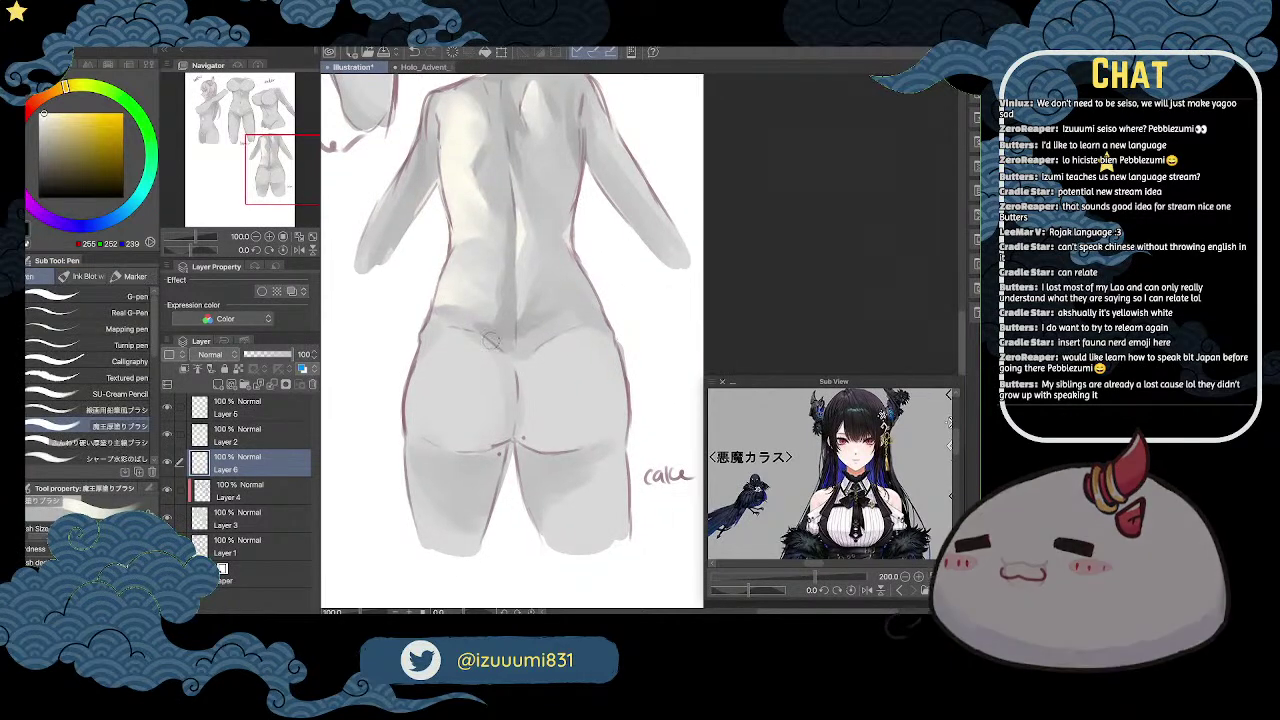
pyautogui.moveTo(532, 367)
pyautogui.mouseDown()
pyautogui.moveTo(532, 374)
pyautogui.moveTo(485, 341)
pyautogui.moveTo(451, 341)
pyautogui.moveTo(494, 352)
pyautogui.moveTo(487, 336)
pyautogui.moveTo(476, 373)
pyautogui.moveTo(548, 368)
pyautogui.mouseUp()
pyautogui.moveTo(440, 350)
pyautogui.mouseDown()
pyautogui.moveTo(464, 360)
pyautogui.moveTo(463, 347)
pyautogui.mouseUp()
pyautogui.press('j')
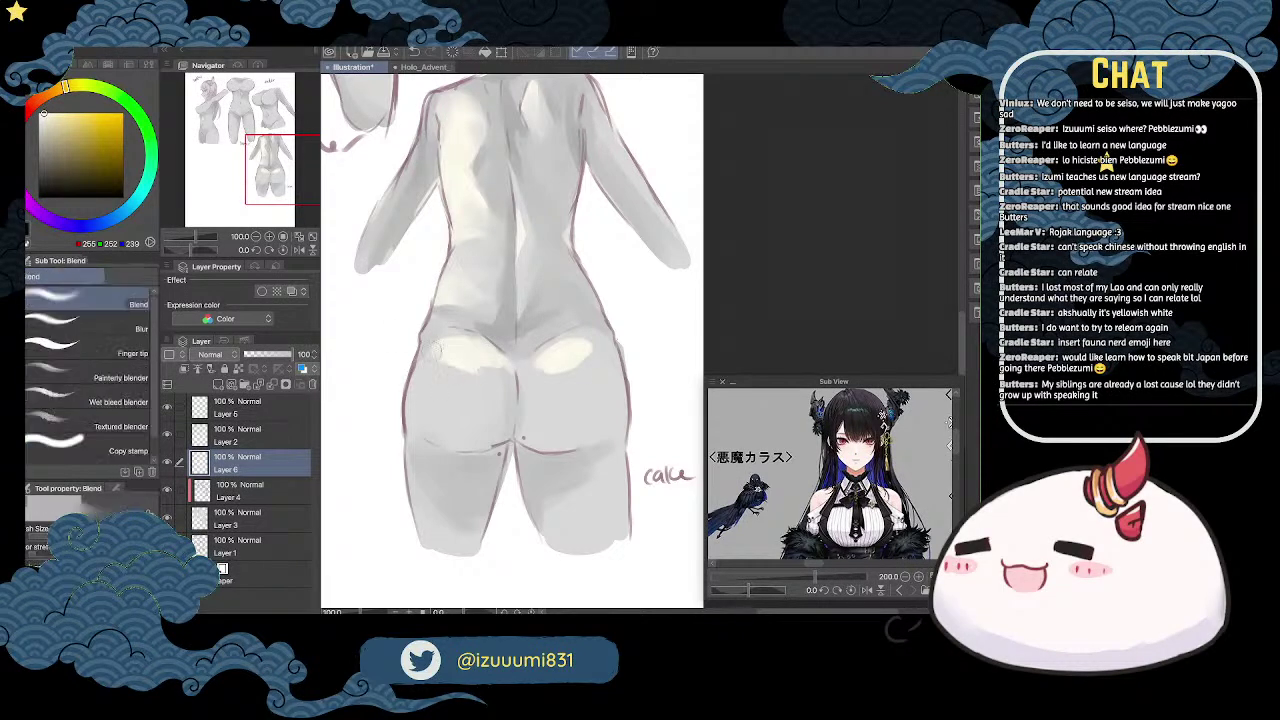
pyautogui.moveTo(444, 359)
pyautogui.mouseDown()
pyautogui.moveTo(547, 376)
pyautogui.moveTo(547, 364)
pyautogui.moveTo(545, 375)
pyautogui.moveTo(593, 363)
pyautogui.moveTo(601, 342)
pyautogui.moveTo(569, 366)
pyautogui.mouseUp()
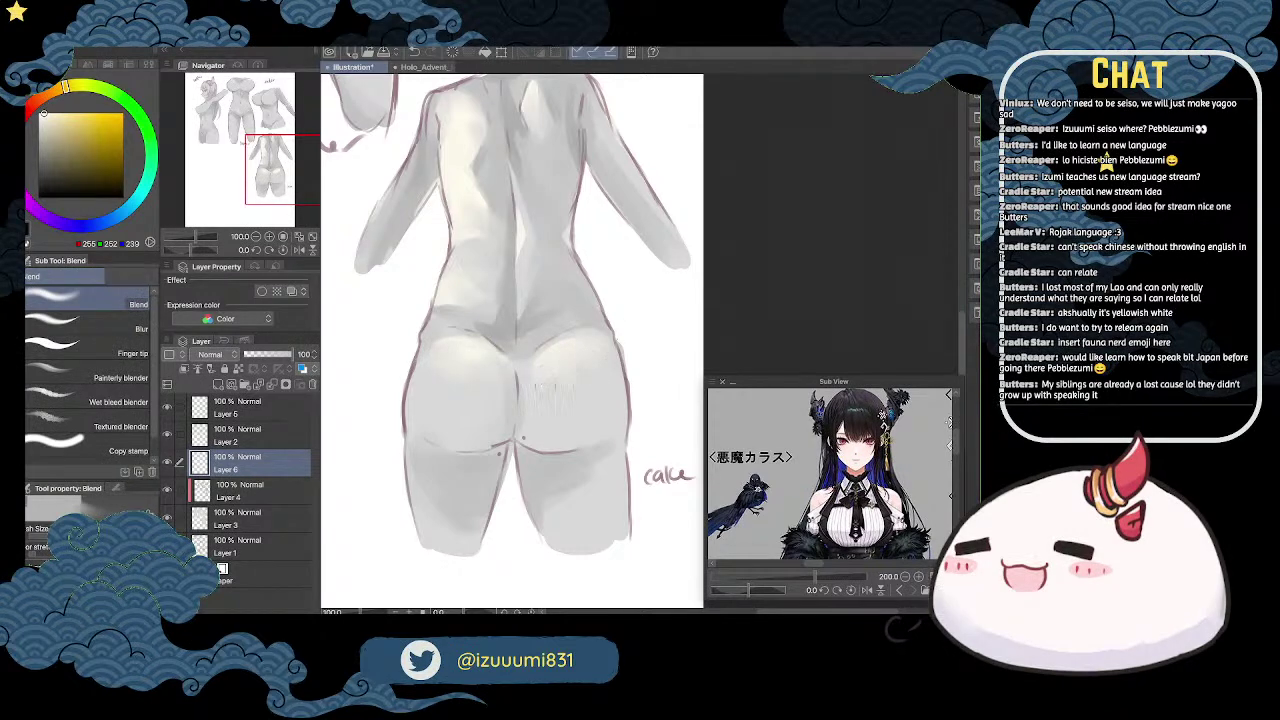
# Step: Add small off-white highlights along the outer edges of the "cake" figure's buttocks and beneath the right one
pyautogui.press('p')
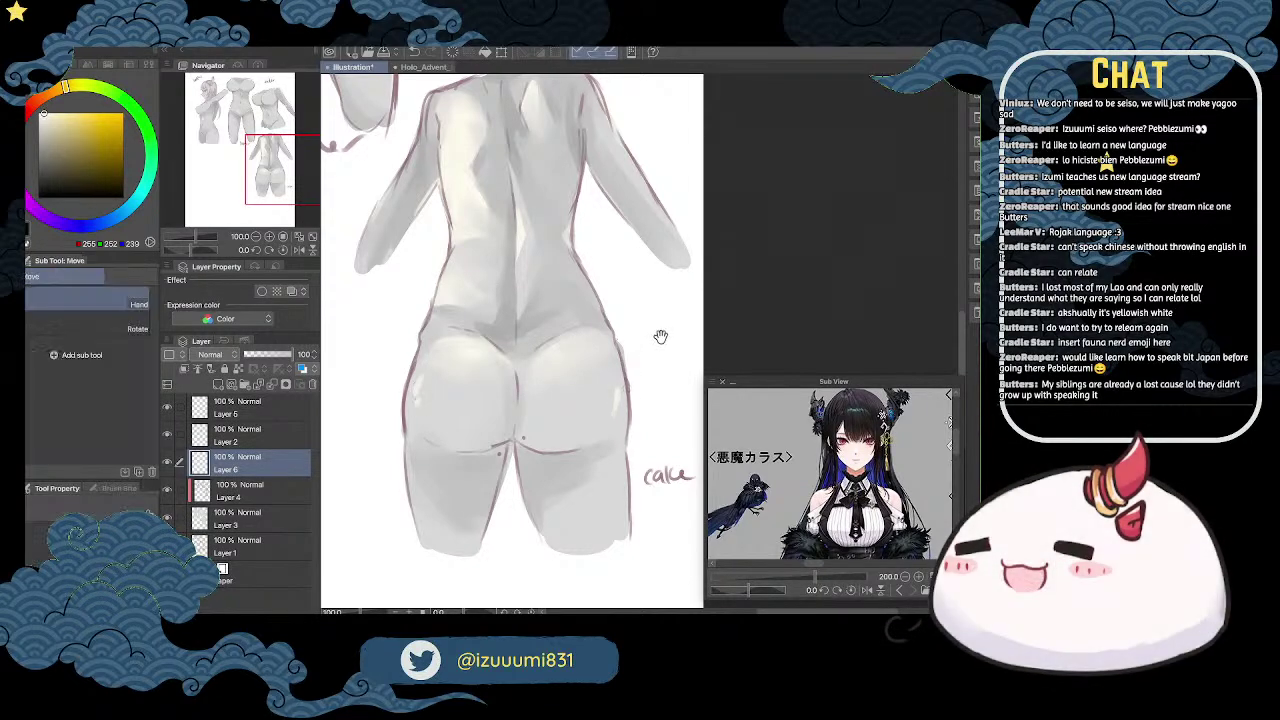
pyautogui.scroll(-2, 625, 320)
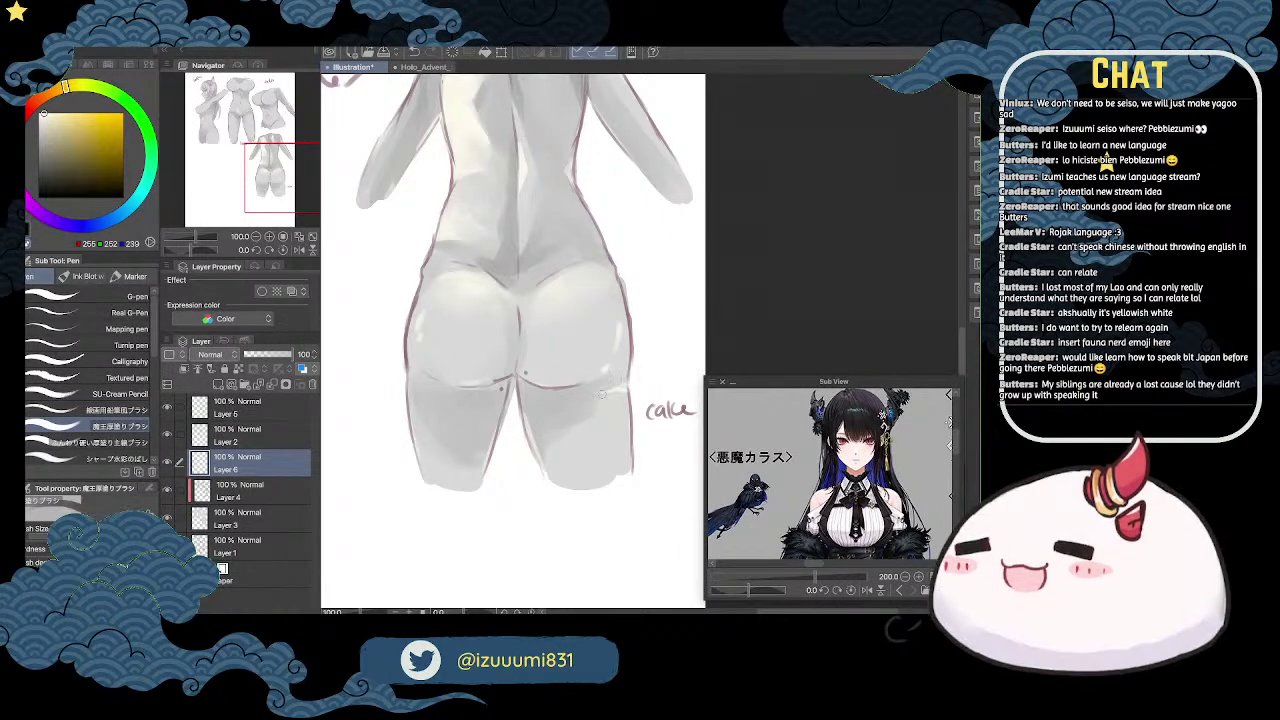
pyautogui.press('space')
pyautogui.moveTo(635, 327); pyautogui.dragTo(665, 287)
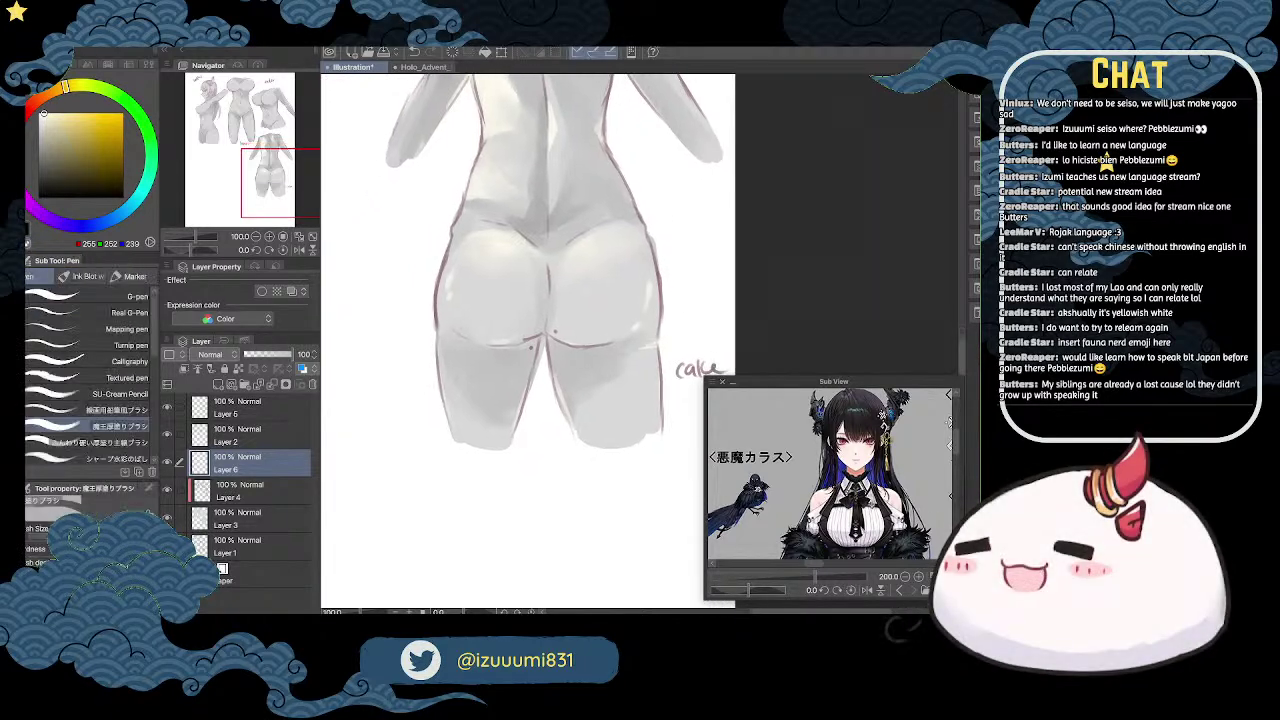
pyautogui.press('space')
pyautogui.moveTo(665, 369); pyautogui.dragTo(658, 374)
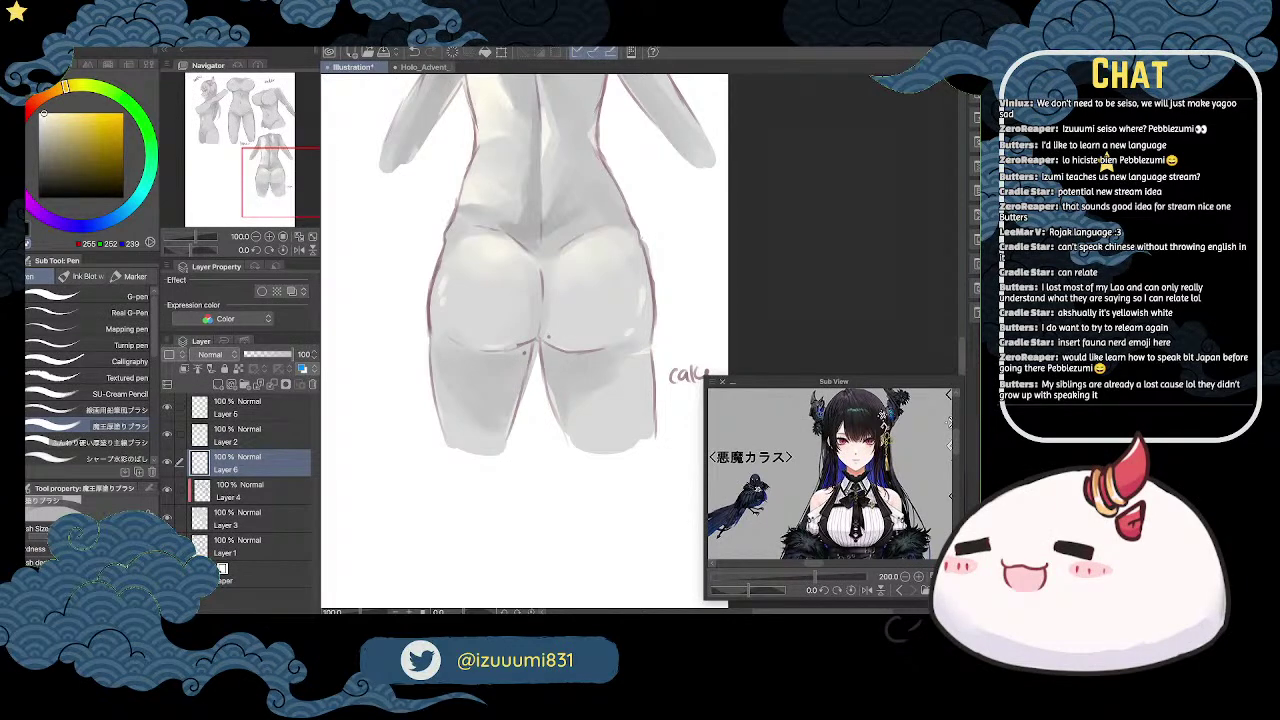
# Step: Add a new layer at the top of the stack and choose a dark grey colour with the SU-Cream Pencil
pyautogui.scroll(-2, 636, 263)
pyautogui.moveTo(750, 240); pyautogui.dragTo(742, 284)
pyautogui.hotkey('ctrl', '-')
pyautogui.hotkey('ctrl', '-')
pyautogui.hotkey('ctrl', '+')
pyautogui.hotkey('ctrl', '+')
pyautogui.press('space')
pyautogui.scroll(-1, 728, 242)
pyautogui.moveTo(683, 210); pyautogui.dragTo(680, 240)
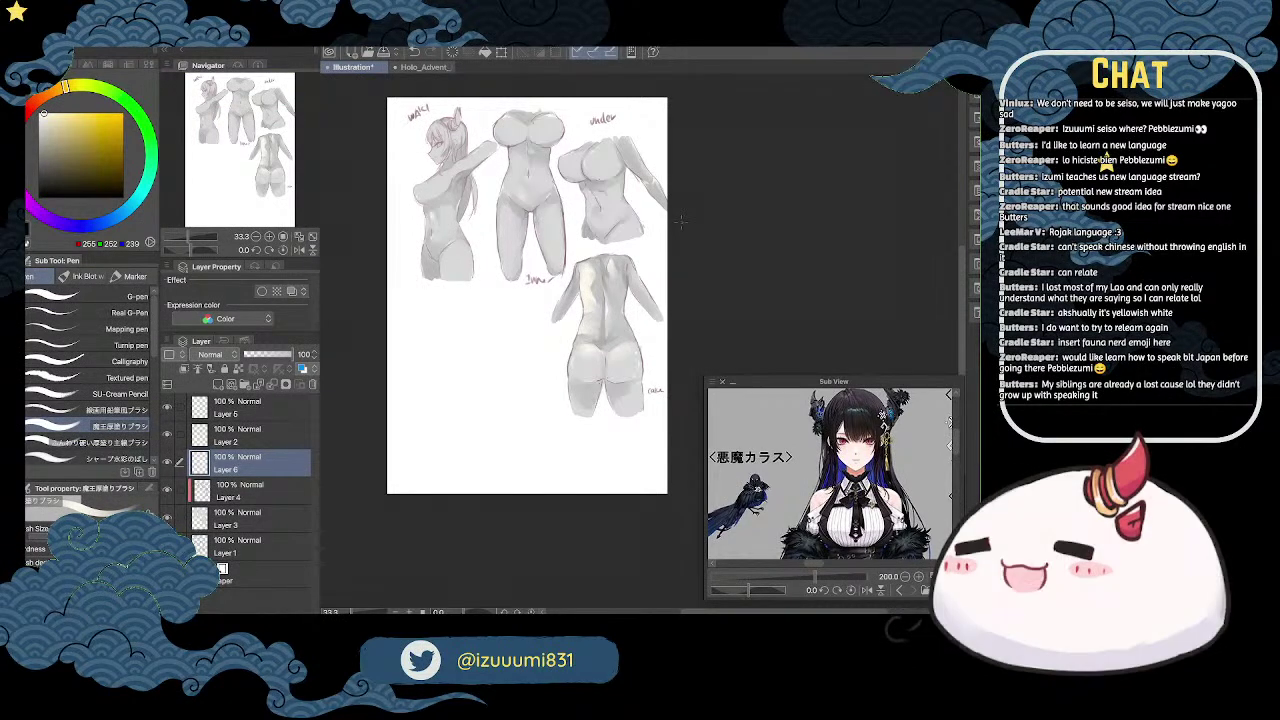
pyautogui.moveTo(270, 452); pyautogui.dragTo(243, 387)
pyautogui.click(218, 385)
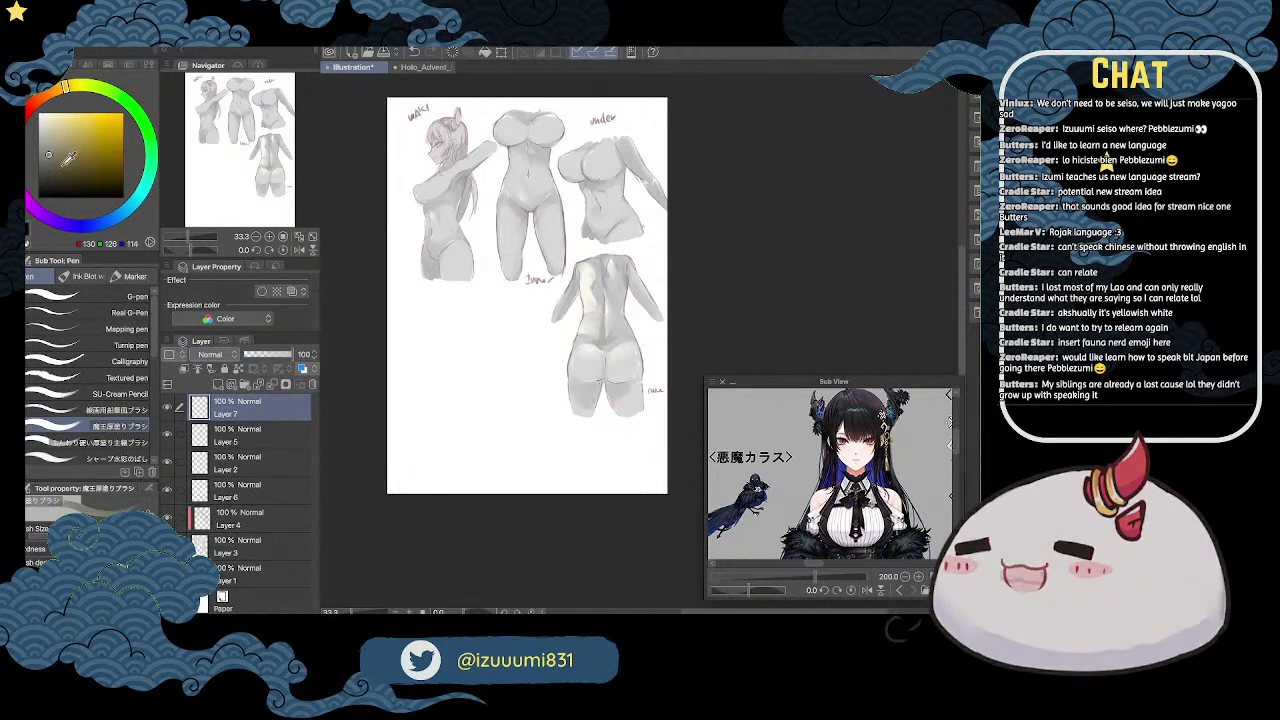
pyautogui.scroll(-1, 152, 366)
pyautogui.click(120, 367)
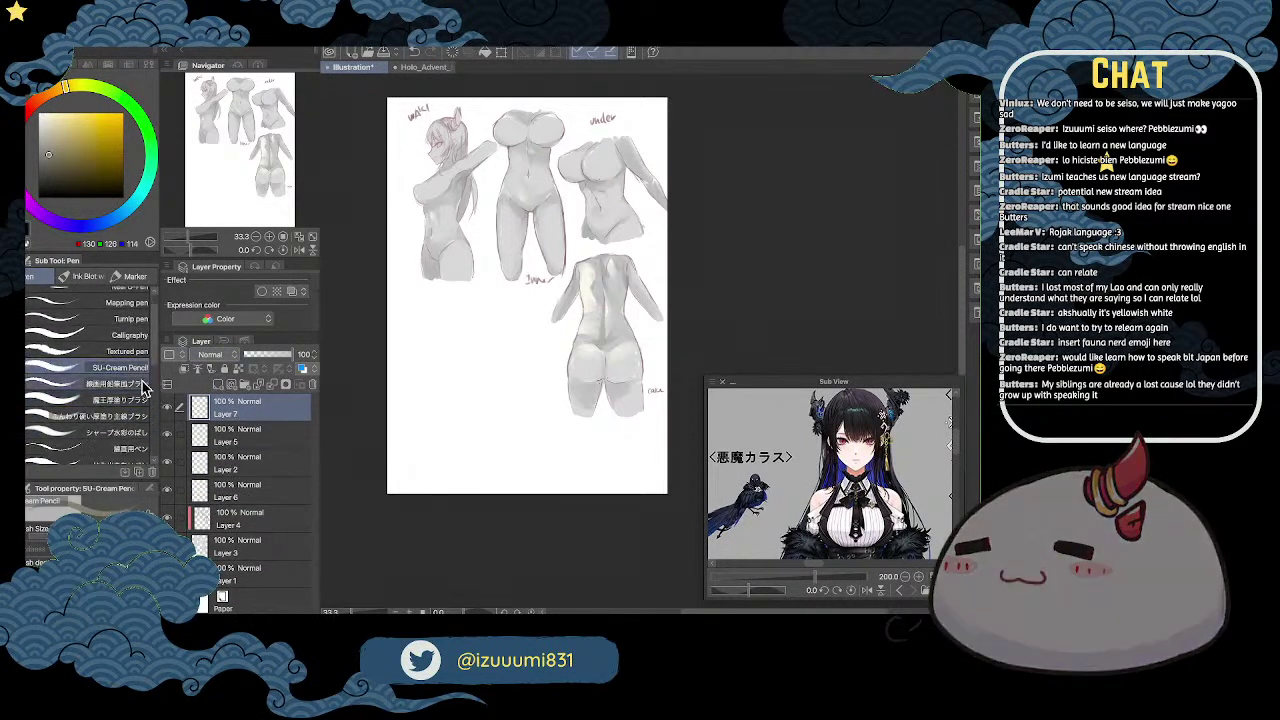
pyautogui.scroll(1, 465, 340)
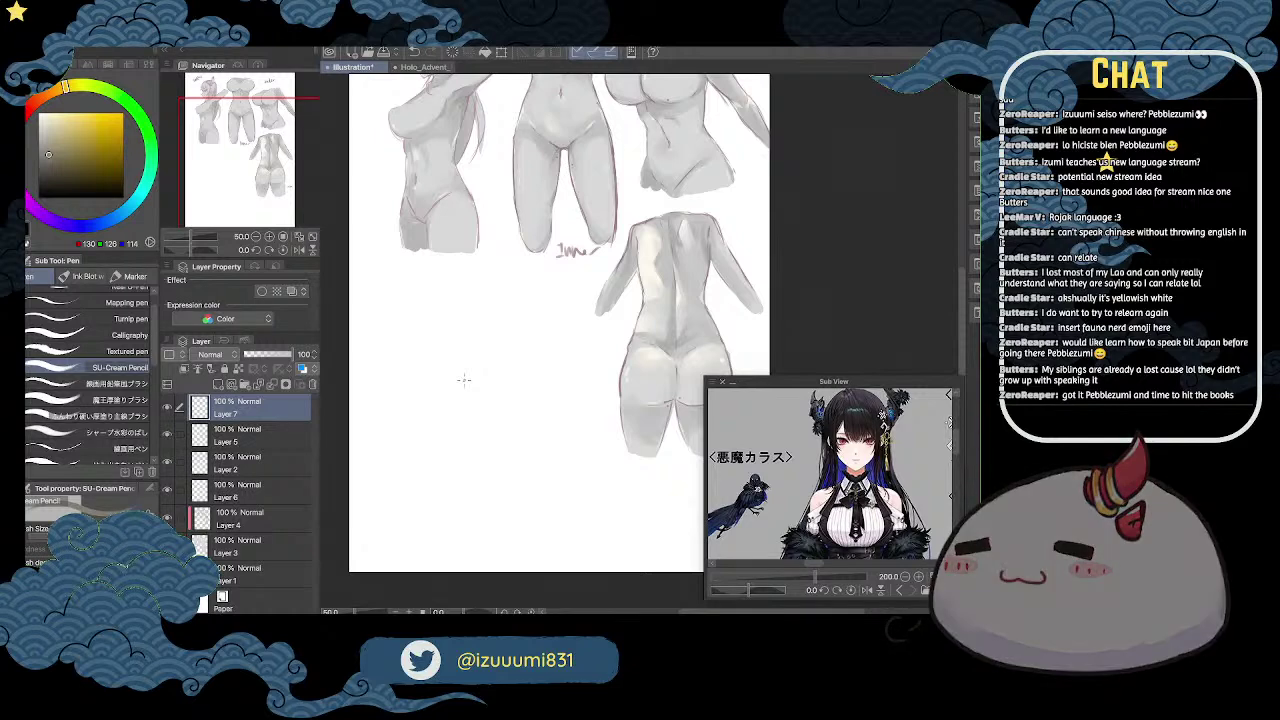
# Step: Handwrite "Art tip of the day" on two lines in the empty area beside the back-view figure
pyautogui.moveTo(382, 373)
pyautogui.mouseDown()
pyautogui.moveTo(392, 338)
pyautogui.moveTo(401, 370)
pyautogui.mouseUp()
pyautogui.moveTo(380, 362)
pyautogui.mouseDown()
pyautogui.moveTo(418, 336)
pyautogui.moveTo(420, 373)
pyautogui.mouseUp()
pyautogui.moveTo(410, 350)
pyautogui.mouseDown()
pyautogui.moveTo(449, 337)
pyautogui.moveTo(441, 352)
pyautogui.mouseUp()
pyautogui.moveTo(455, 336); pyautogui.dragTo(466, 364)
pyautogui.moveTo(464, 332)
pyautogui.mouseDown()
pyautogui.moveTo(474, 344)
pyautogui.moveTo(498, 326)
pyautogui.moveTo(506, 342)
pyautogui.moveTo(518, 322)
pyautogui.mouseUp()
pyautogui.moveTo(388, 388); pyautogui.dragTo(386, 412)
pyautogui.moveTo(381, 398); pyautogui.dragTo(410, 410)
pyautogui.moveTo(412, 404); pyautogui.dragTo(440, 392)
pyautogui.moveTo(450, 372)
pyautogui.mouseDown()
pyautogui.moveTo(452, 404)
pyautogui.moveTo(484, 404)
pyautogui.mouseUp()
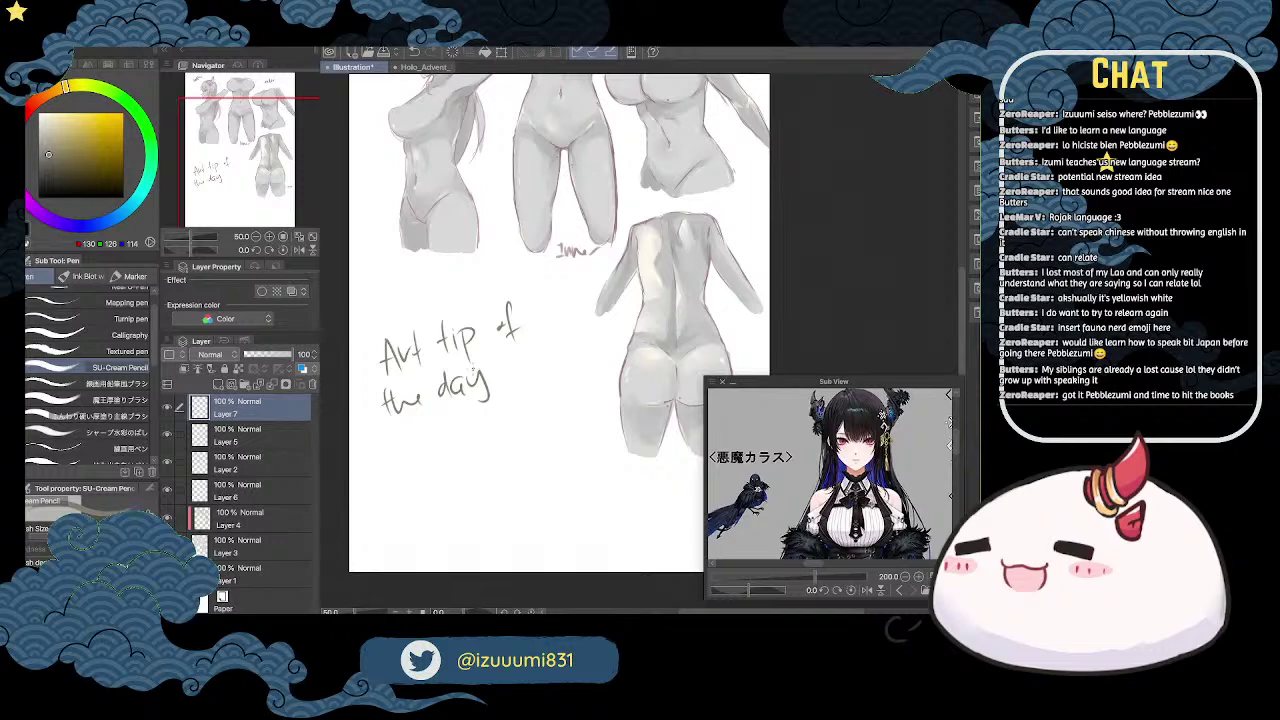
# Step: Draw a slanted underline beneath each line of the "Art tip of the day" note
pyautogui.moveTo(582, 337); pyautogui.dragTo(593, 302)
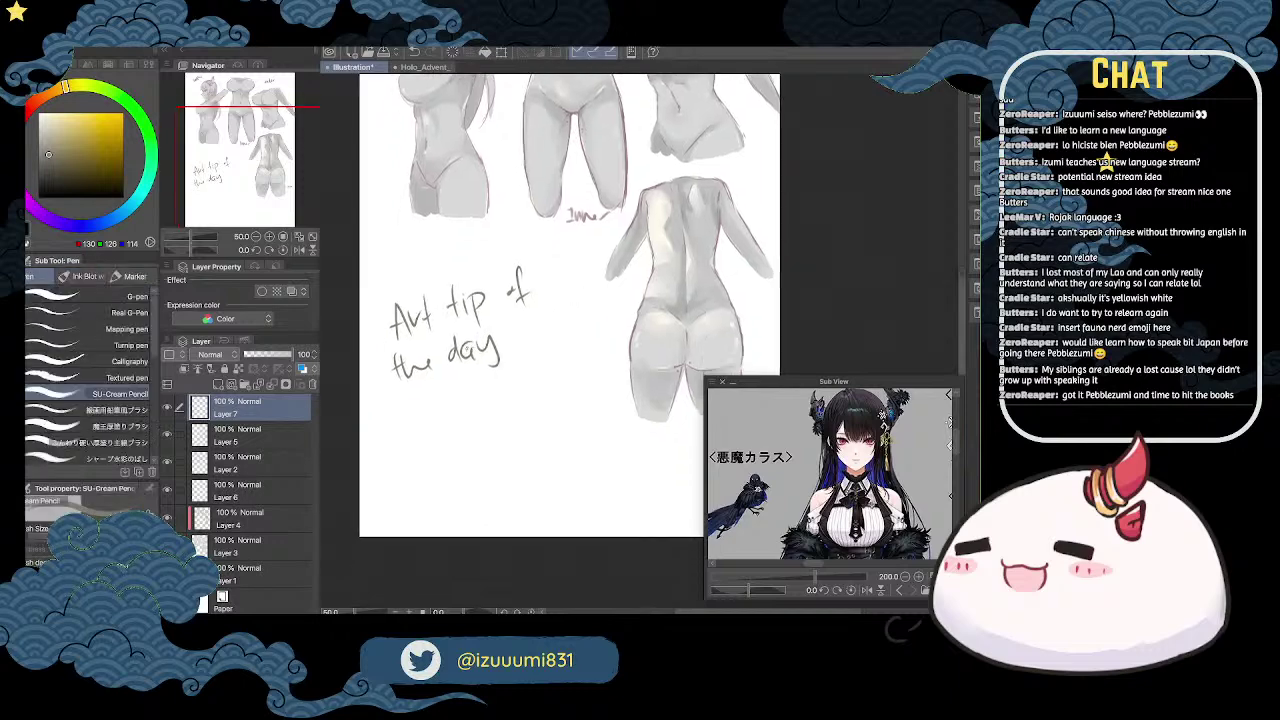
pyautogui.moveTo(370, 412); pyautogui.dragTo(558, 322)
pyautogui.moveTo(382, 350); pyautogui.dragTo(576, 266)
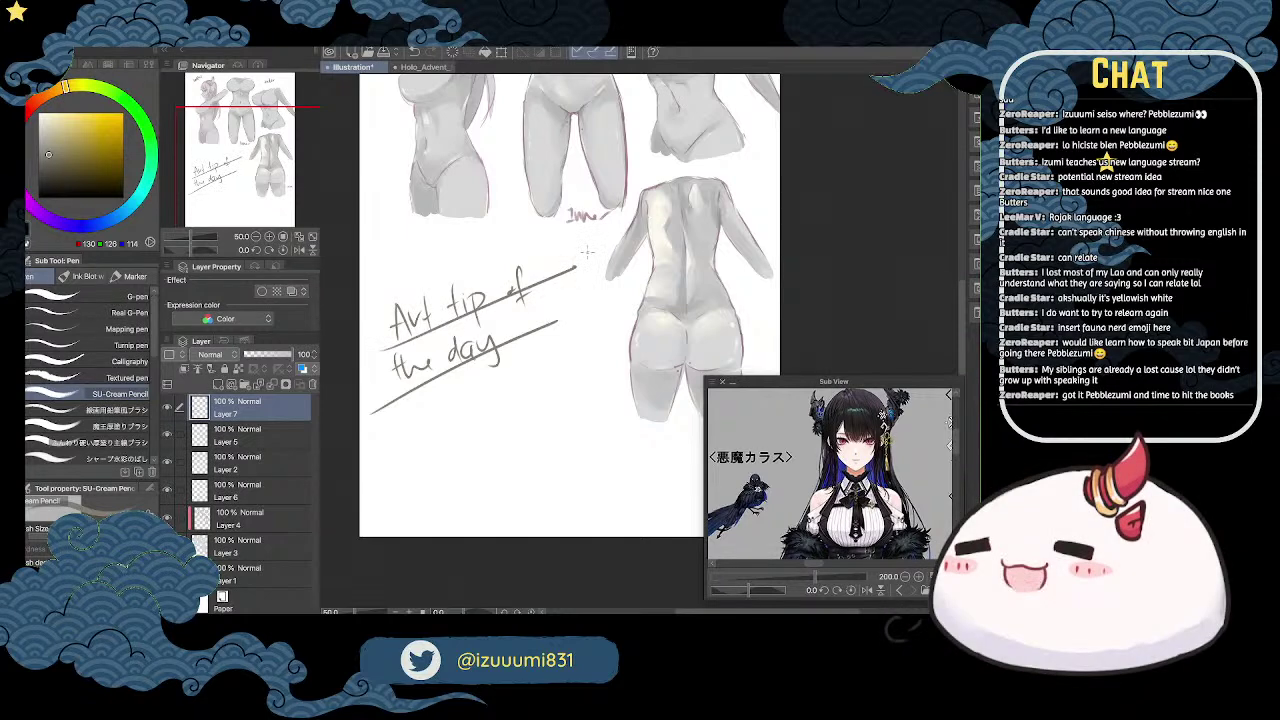
# Step: Handwrite "Pebblezumi!" under the "Art tip of the day" note and add a "Highlights!!!" bullet line beneath it
pyautogui.moveTo(436, 394)
pyautogui.mouseDown()
pyautogui.moveTo(470, 395)
pyautogui.moveTo(467, 379)
pyautogui.moveTo(481, 391)
pyautogui.moveTo(566, 336)
pyautogui.mouseUp()
pyautogui.moveTo(580, 314); pyautogui.dragTo(578, 346)
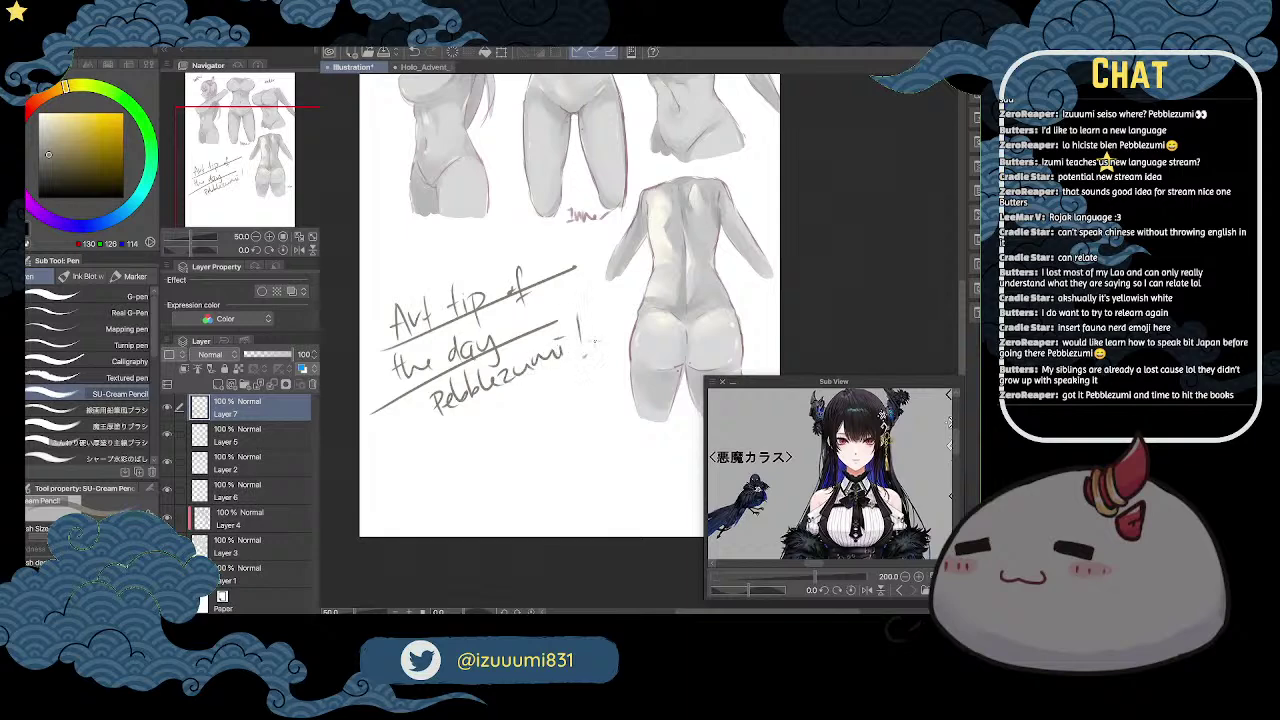
pyautogui.moveTo(406, 478); pyautogui.dragTo(444, 466)
pyautogui.moveTo(436, 476)
pyautogui.mouseDown()
pyautogui.moveTo(448, 446)
pyautogui.moveTo(458, 454)
pyautogui.mouseUp()
pyautogui.moveTo(450, 472)
pyautogui.mouseDown()
pyautogui.moveTo(494, 448)
pyautogui.moveTo(490, 424)
pyautogui.moveTo(530, 412)
pyautogui.moveTo(552, 426)
pyautogui.moveTo(567, 408)
pyautogui.mouseUp()
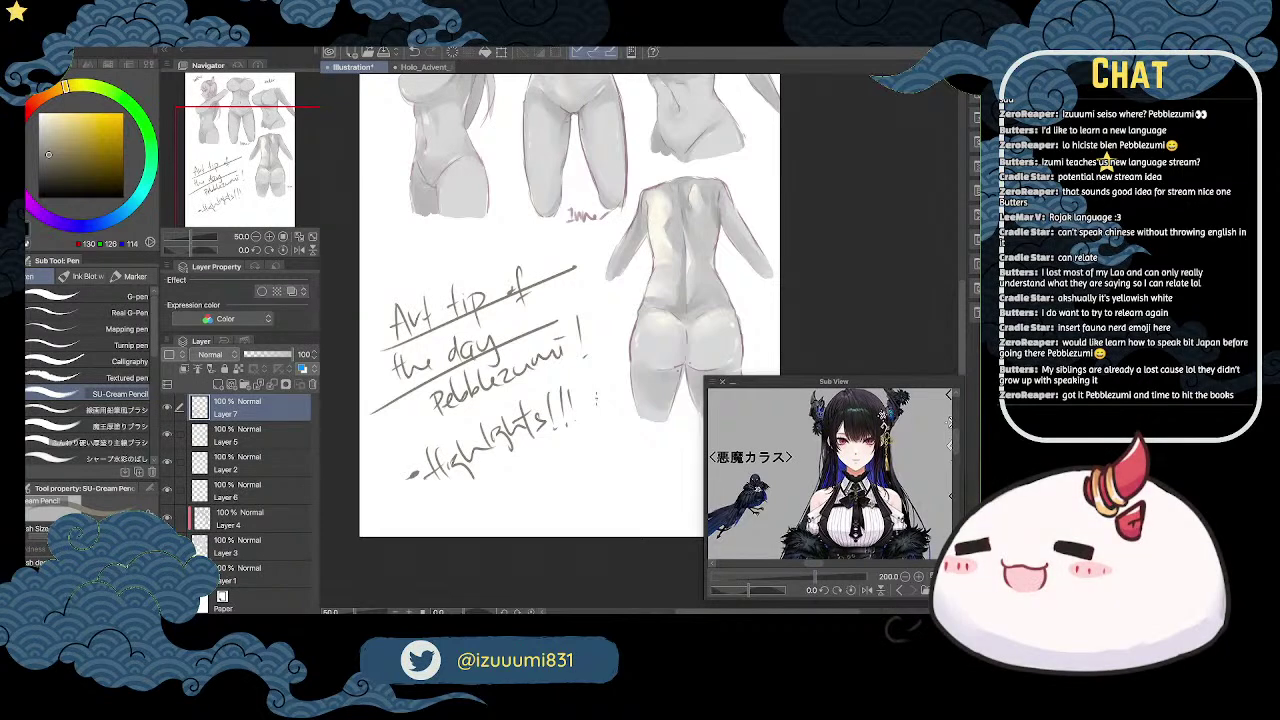
pyautogui.press('space')
pyautogui.moveTo(766, 220); pyautogui.dragTo(807, 268)
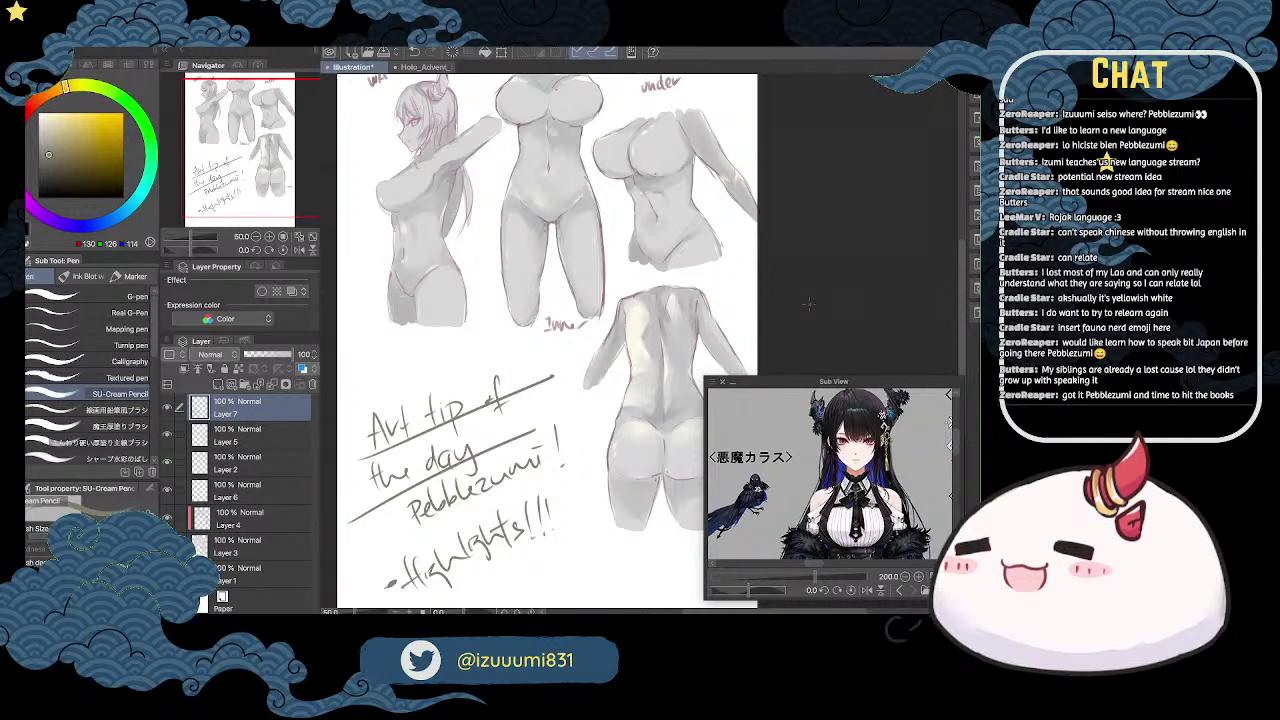
pyautogui.scroll(-1, 760, 242)
pyautogui.press('space')
pyautogui.moveTo(764, 272)
pyautogui.mouseDown()
pyautogui.moveTo(724, 269)
pyautogui.moveTo(719, 283)
pyautogui.moveTo(746, 271)
pyautogui.moveTo(737, 282)
pyautogui.mouseUp()
# Step: Choose a slightly darker grey and draw two small arrows pointing toward the left side of the front-view figure's waist
pyautogui.press('p')
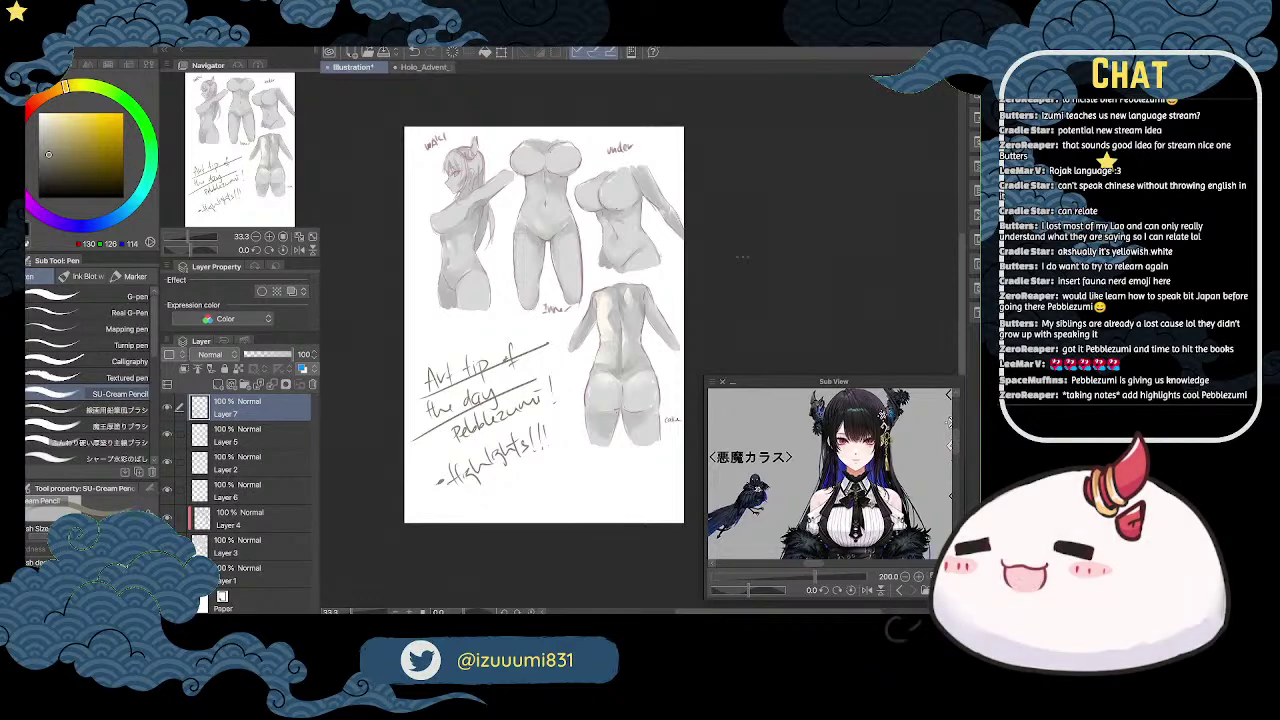
pyautogui.click(50, 168)
pyautogui.hotkey('ctrl', '+')
pyautogui.hotkey('ctrl', '+')
pyautogui.hotkey('ctrl', '-')
pyautogui.click(49, 158)
pyautogui.moveTo(590, 330); pyautogui.dragTo(625, 409)
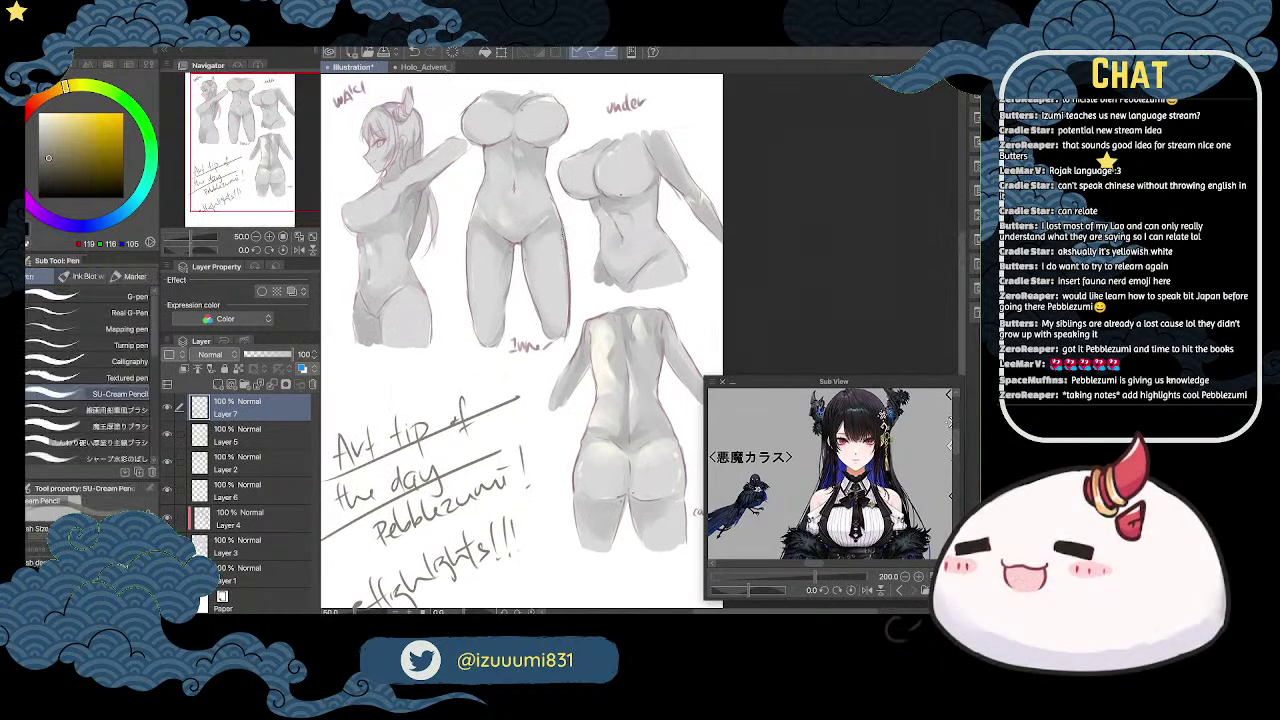
pyautogui.hotkey('ctrl', '+')
pyautogui.hotkey('ctrl', '+')
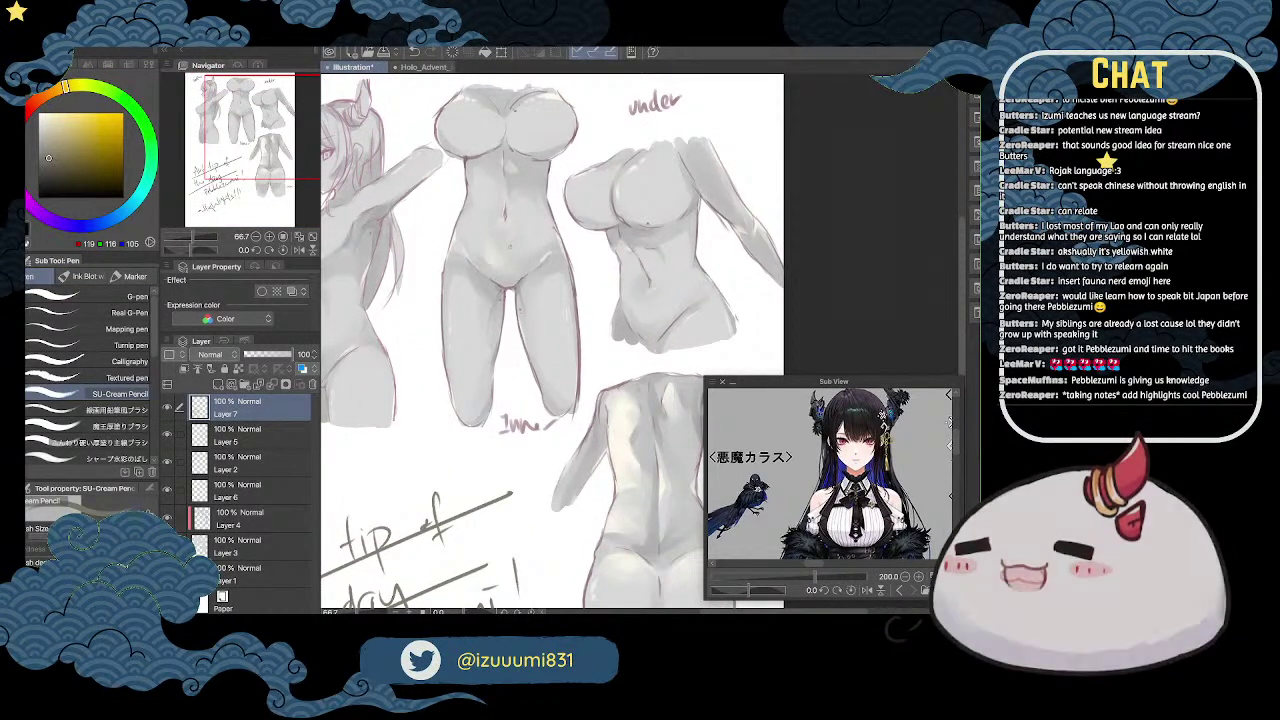
pyautogui.moveTo(409, 209)
pyautogui.mouseDown()
pyautogui.moveTo(433, 212)
pyautogui.moveTo(425, 221)
pyautogui.mouseUp()
pyautogui.press('space')
pyautogui.moveTo(566, 171); pyautogui.dragTo(580, 194)
# Step: Circle the navel, the lower-belly highlight and the inner-thigh areas on the front-view figure
pyautogui.scroll(2, 580, 193)
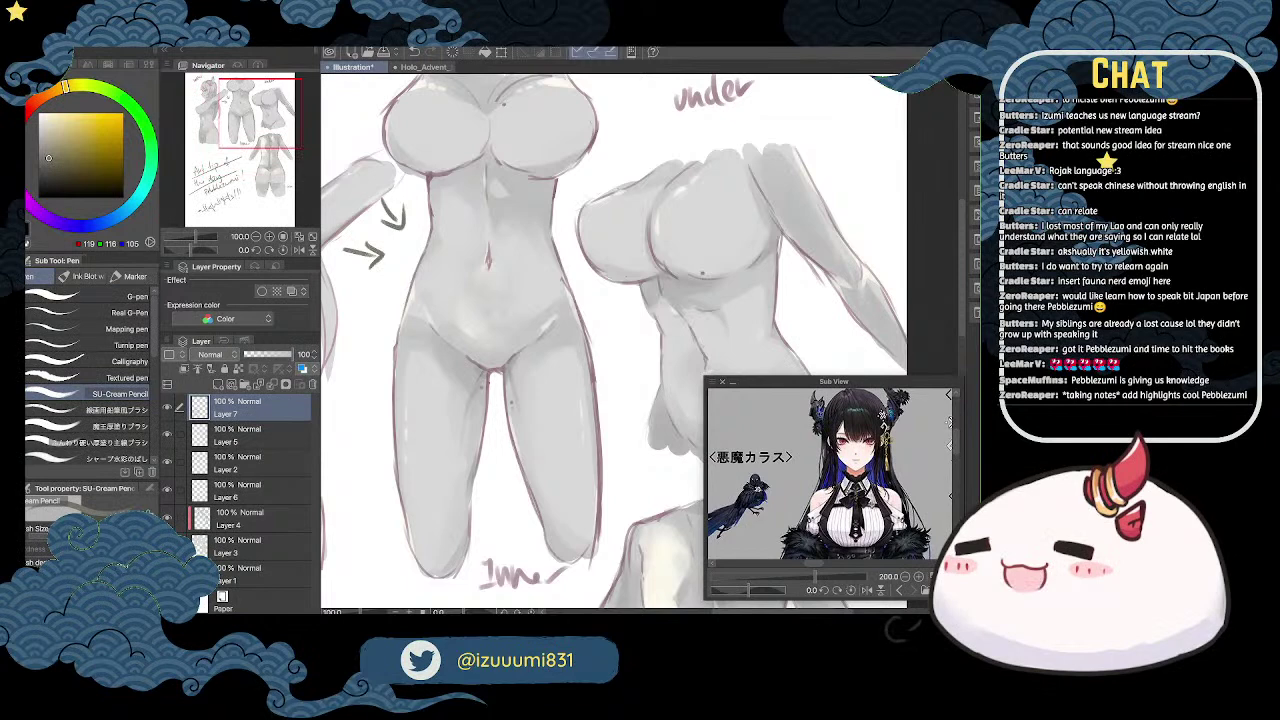
pyautogui.moveTo(480, 296)
pyautogui.mouseDown()
pyautogui.moveTo(498, 338)
pyautogui.moveTo(472, 356)
pyautogui.moveTo(450, 300)
pyautogui.moveTo(490, 350)
pyautogui.mouseUp()
pyautogui.moveTo(500, 258)
pyautogui.mouseDown()
pyautogui.moveTo(474, 284)
pyautogui.moveTo(505, 276)
pyautogui.mouseUp()
pyautogui.moveTo(495, 406)
pyautogui.mouseDown()
pyautogui.moveTo(500, 304)
pyautogui.moveTo(470, 364)
pyautogui.mouseUp()
pyautogui.moveTo(510, 318); pyautogui.dragTo(530, 376)
pyautogui.moveTo(470, 306)
pyautogui.mouseDown()
pyautogui.moveTo(496, 370)
pyautogui.moveTo(479, 384)
pyautogui.mouseUp()
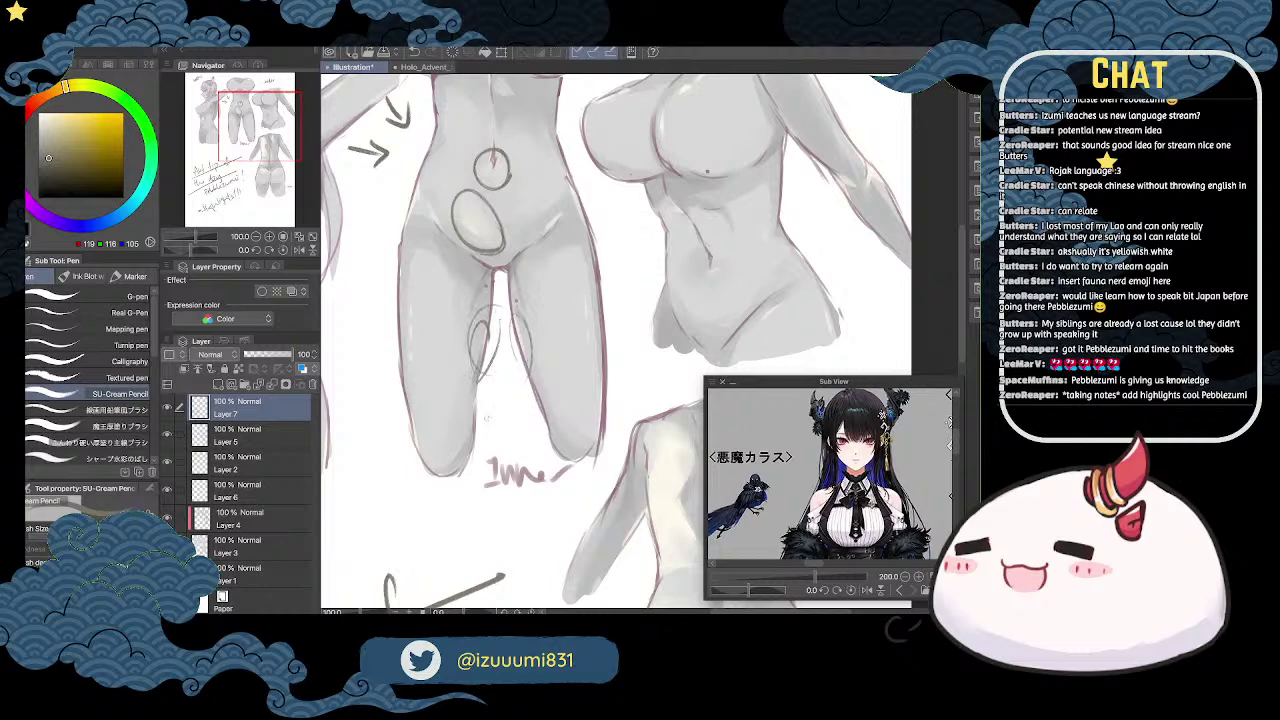
# Step: Draw small arrows pointing at the left shoulder, left arm and left waist of the back-view figure, with short marks beside its highlights
pyautogui.scroll(-1, 612, 274)
pyautogui.press('space')
pyautogui.moveTo(721, 243); pyautogui.dragTo(651, 170)
pyautogui.press('space')
pyautogui.moveTo(683, 259); pyautogui.dragTo(713, 214)
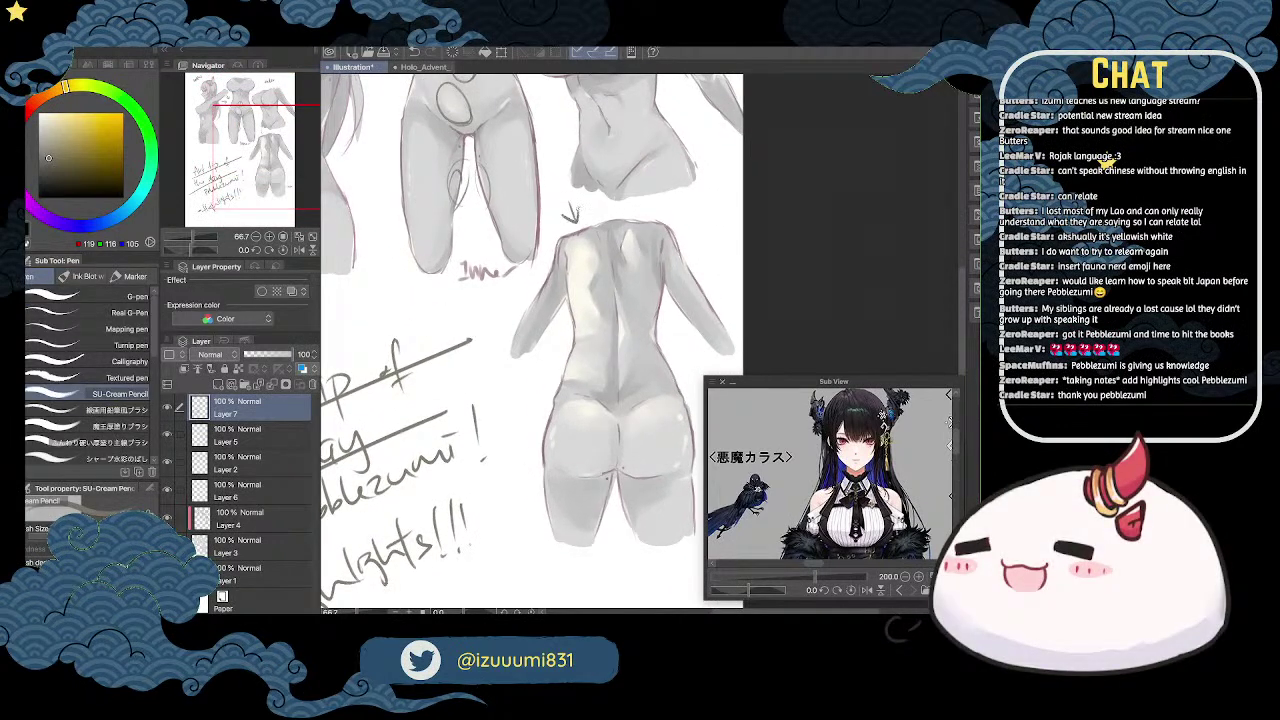
pyautogui.moveTo(497, 304); pyautogui.dragTo(521, 300)
pyautogui.moveTo(509, 292); pyautogui.dragTo(512, 309)
pyautogui.moveTo(503, 397); pyautogui.dragTo(539, 371)
pyautogui.moveTo(527, 370)
pyautogui.mouseDown()
pyautogui.moveTo(538, 392)
pyautogui.moveTo(520, 381)
pyautogui.mouseUp()
pyautogui.moveTo(586, 194)
pyautogui.mouseDown()
pyautogui.moveTo(590, 234)
pyautogui.moveTo(580, 220)
pyautogui.mouseUp()
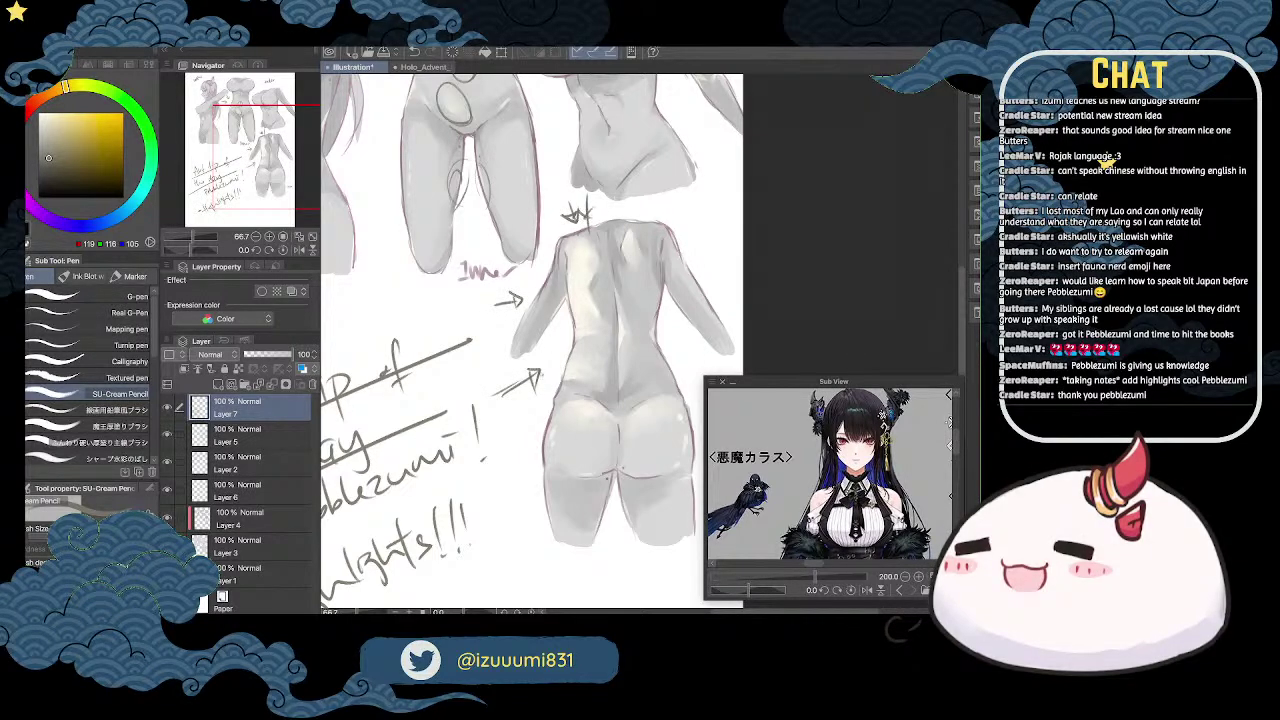
pyautogui.moveTo(566, 341); pyautogui.dragTo(548, 351)
pyautogui.moveTo(569, 215); pyautogui.dragTo(582, 221)
pyautogui.scroll(-2, 615, 215)
pyautogui.press('space')
pyautogui.moveTo(699, 181)
pyautogui.mouseDown()
pyautogui.moveTo(726, 287)
pyautogui.moveTo(680, 258)
pyautogui.moveTo(699, 224)
pyautogui.moveTo(685, 205)
pyautogui.moveTo(686, 240)
pyautogui.moveTo(696, 214)
pyautogui.moveTo(684, 220)
pyautogui.mouseUp()
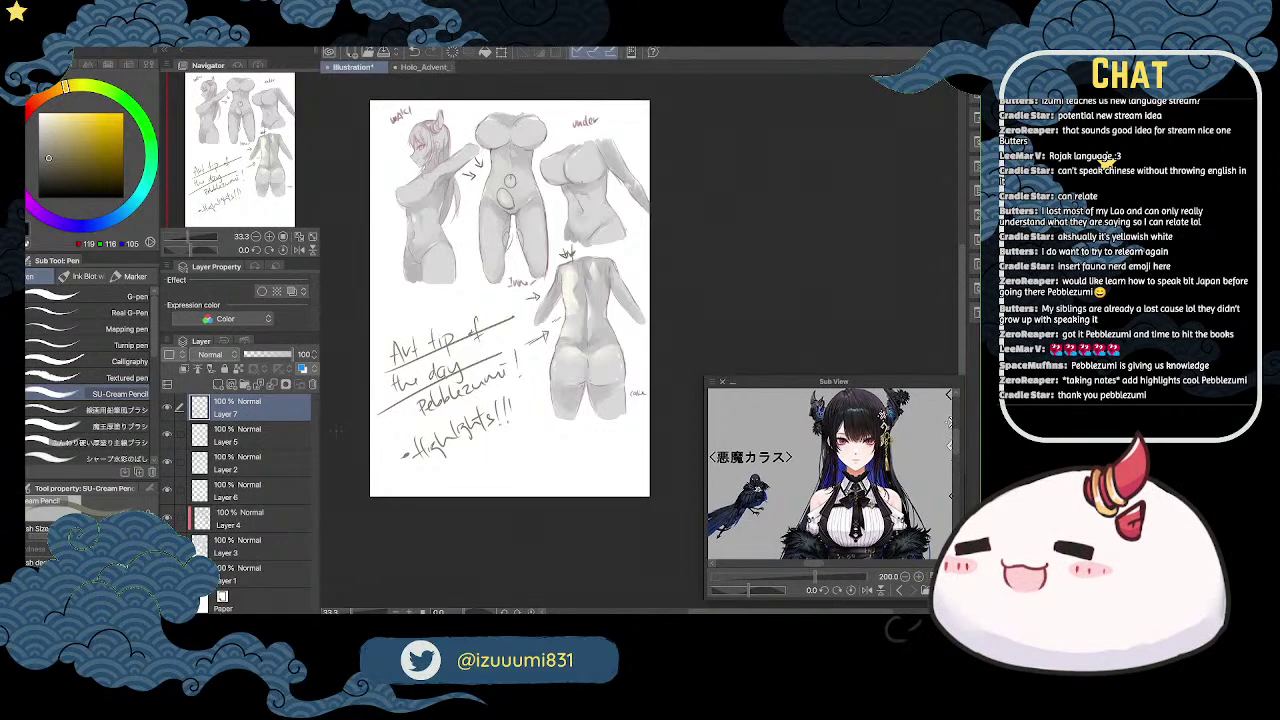
pyautogui.moveTo(336, 431); pyautogui.dragTo(385, 451)
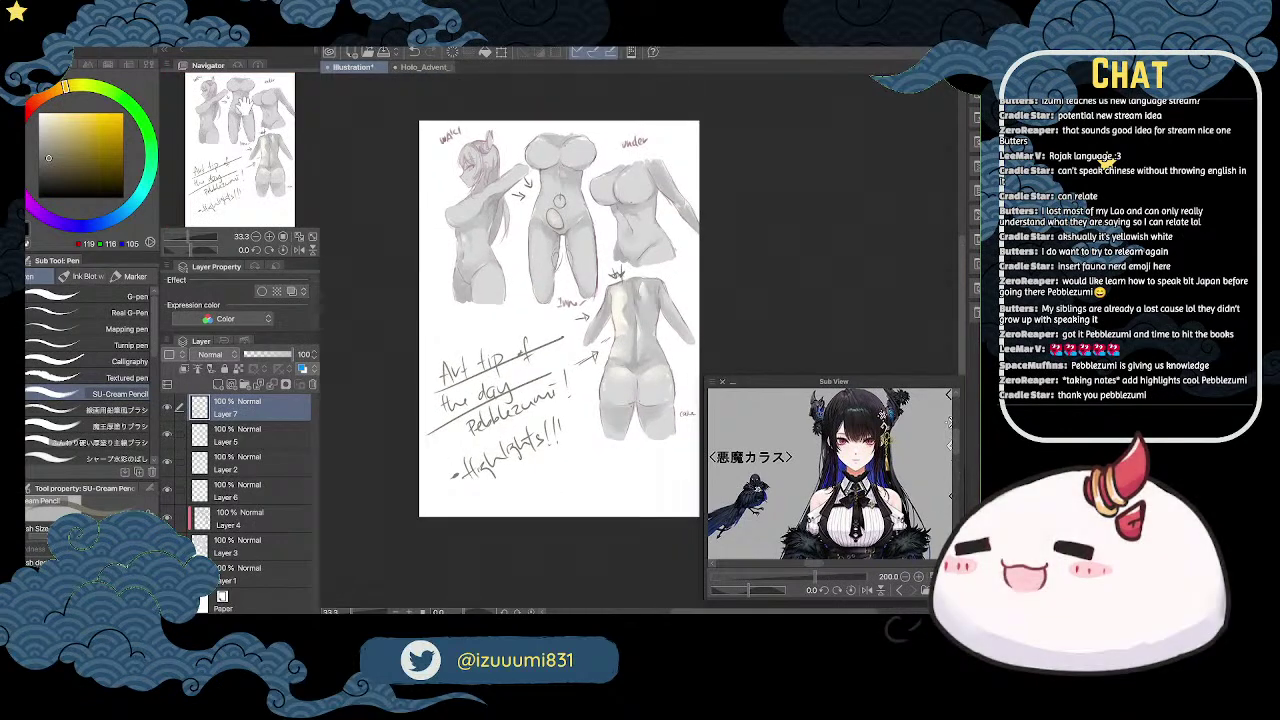
pyautogui.moveTo(254, 154); pyautogui.dragTo(261, 149)
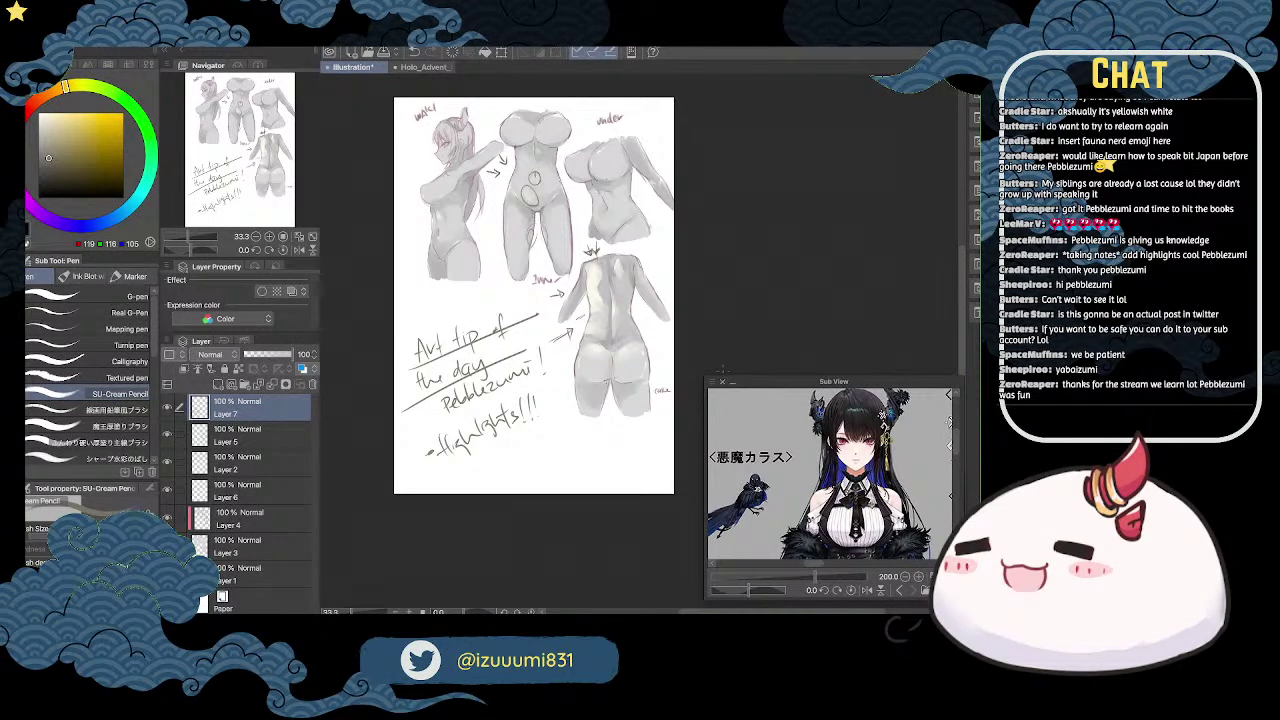
pyautogui.moveTo(253, 114); pyautogui.dragTo(260, 117)
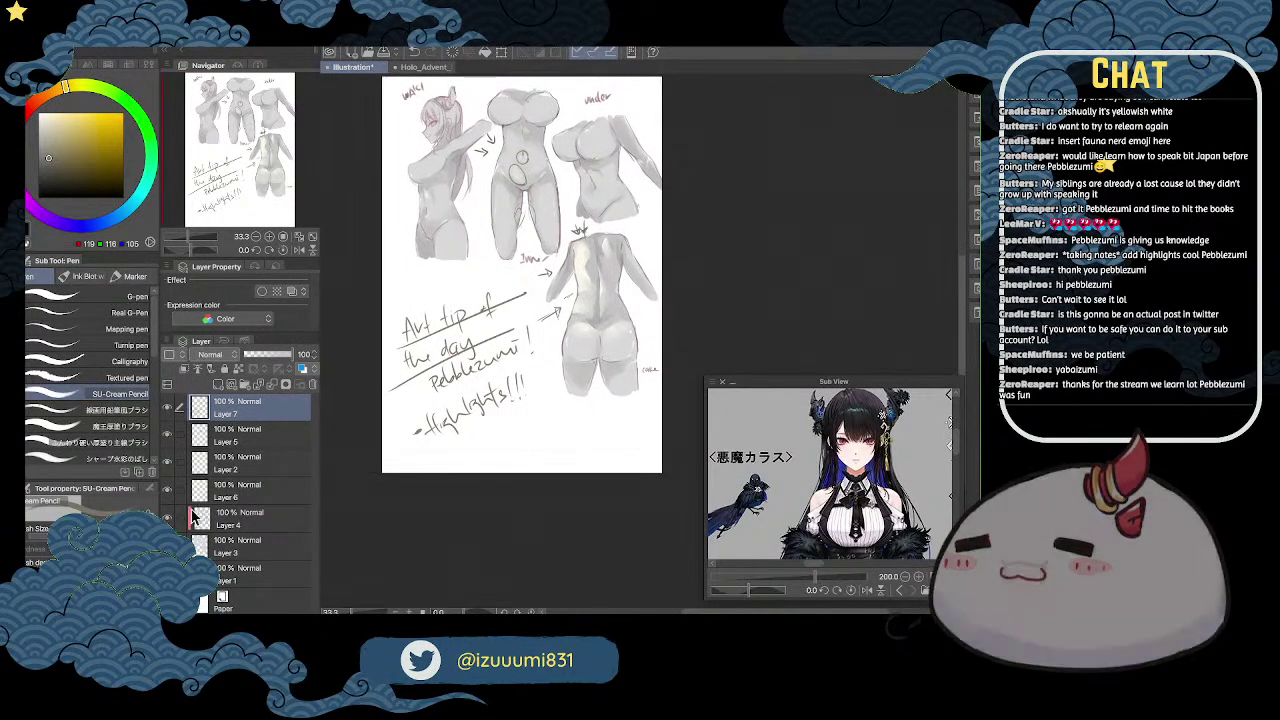
# Step: Switch layer visibility from the pose studies to the "Where is the mole???" notes and close the Sub View reference window
pyautogui.click(168, 573)
pyautogui.moveTo(168, 518); pyautogui.dragTo(169, 408)
pyautogui.moveTo(277, 110); pyautogui.dragTo(274, 102)
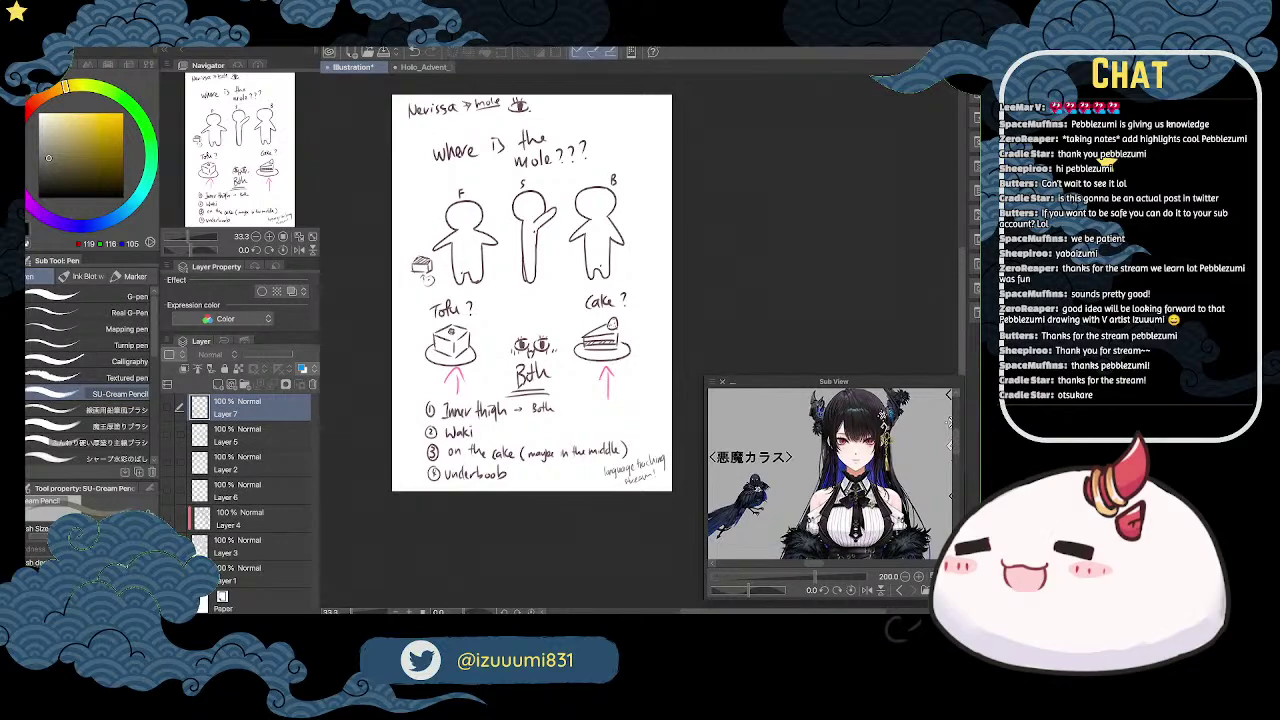
pyautogui.click(722, 382)
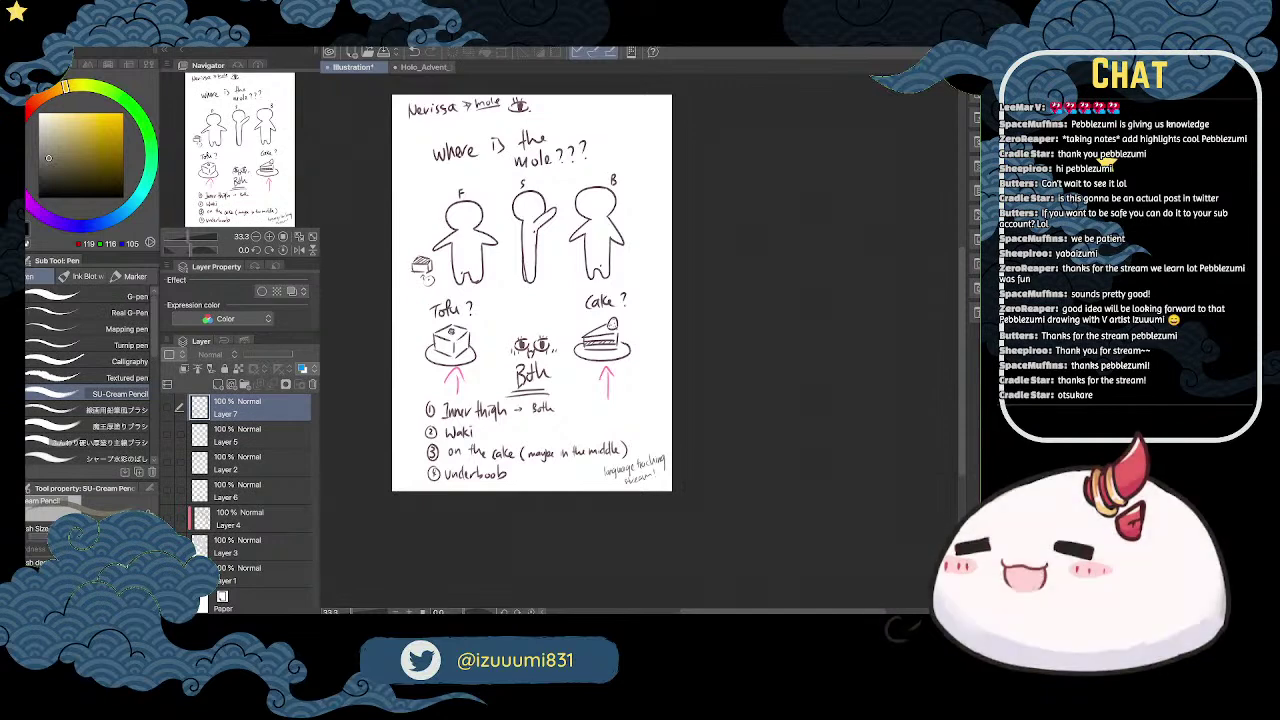